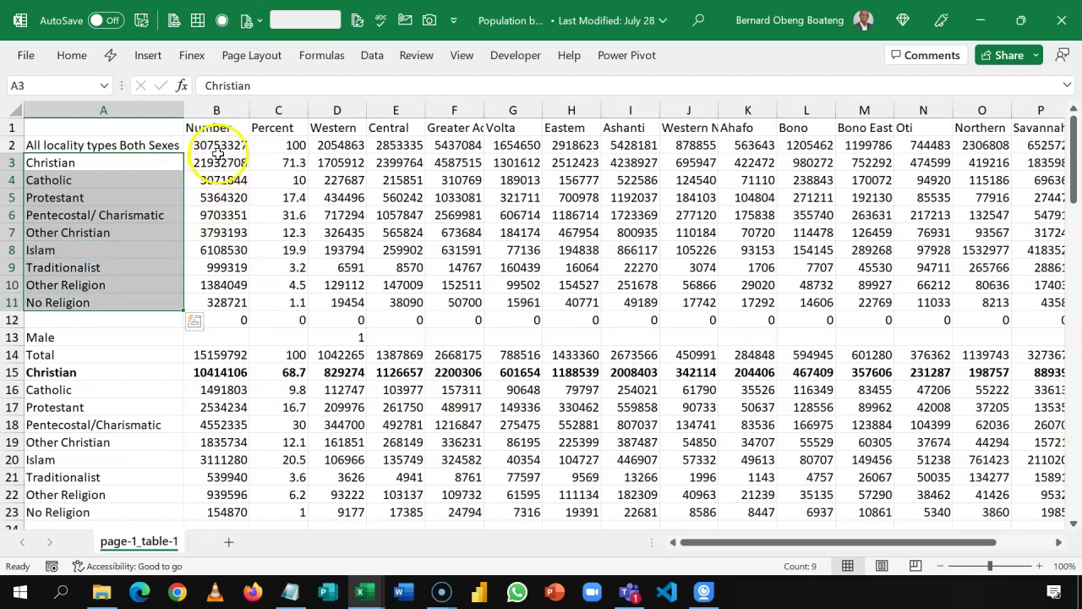
Examine the Number and Percent figures for all locality types and the regional columns from Western to Upper West.
{"action": "left_click_drag", "start_coordinate": [220, 149], "coordinate": [222, 300]}
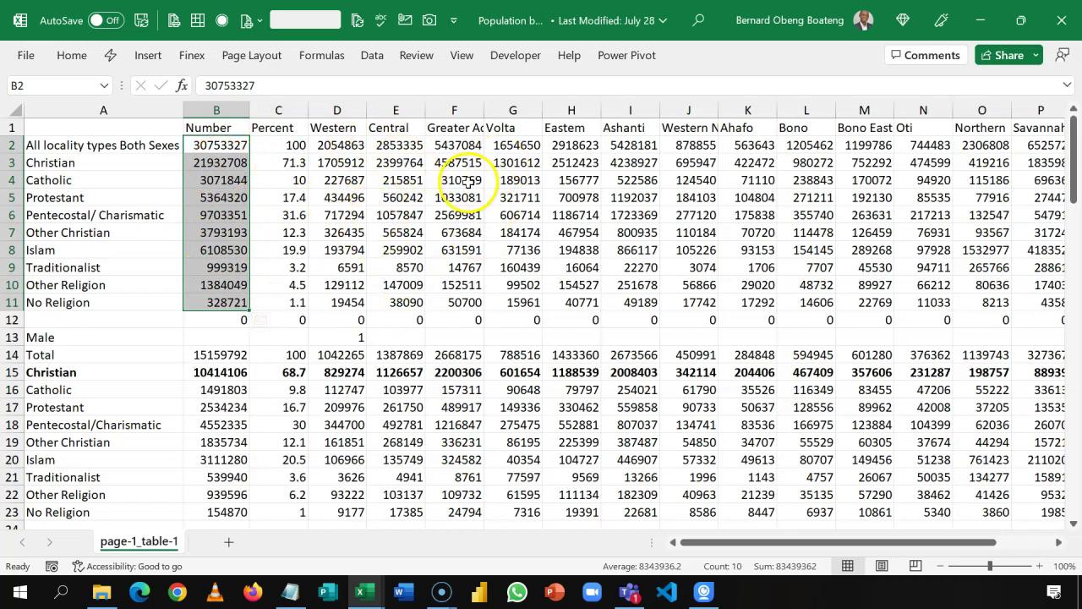
{"action": "left_click_drag", "start_coordinate": [292, 149], "coordinate": [302, 309]}
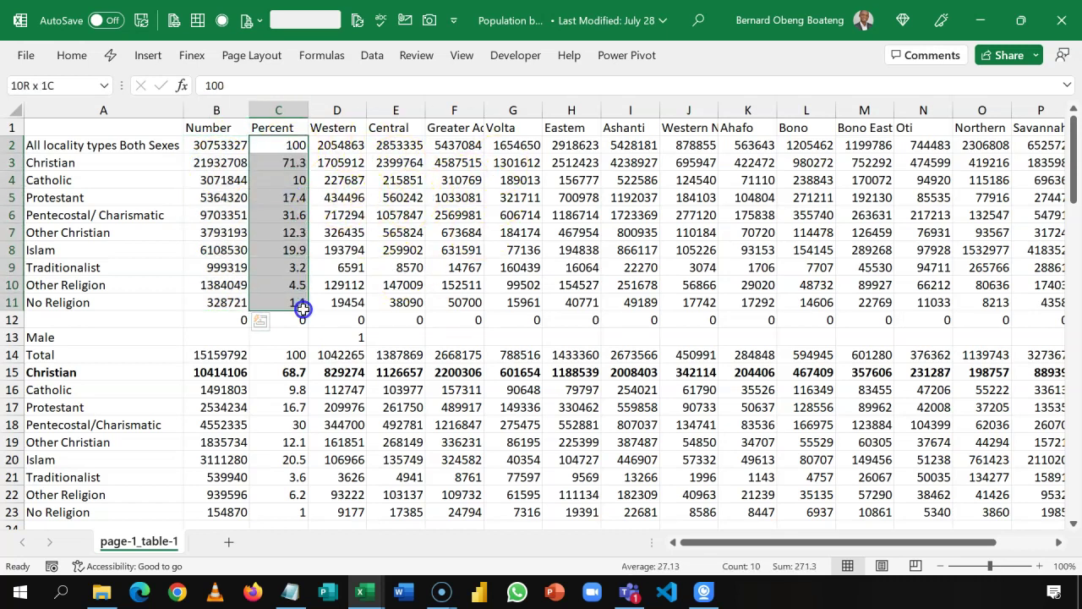
{"action": "left_click", "coordinate": [345, 145]}
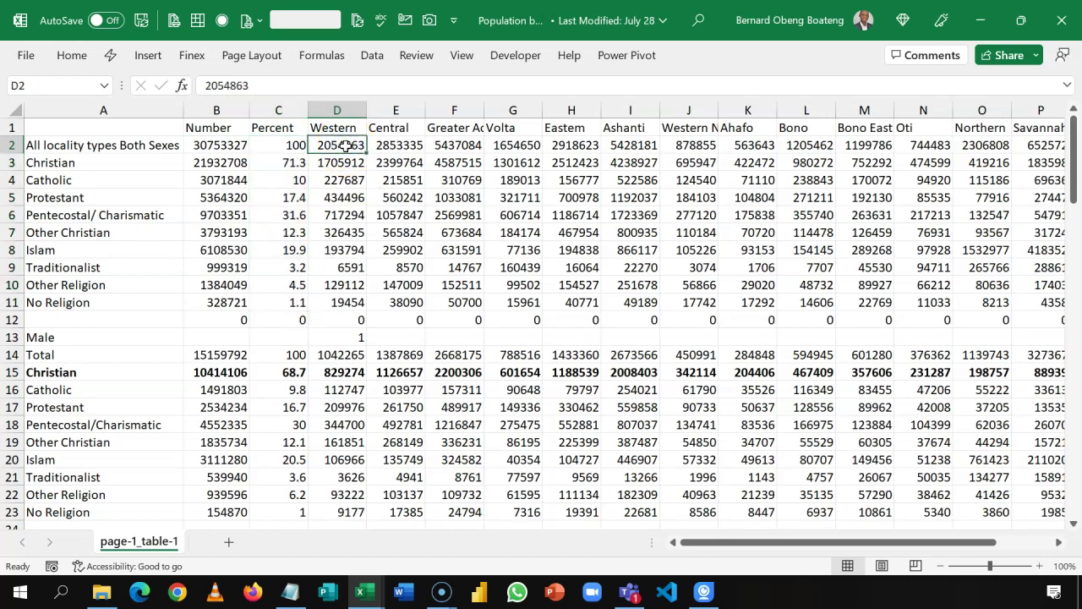
{"action": "key", "text": "ctrl+shift+Right"}
{"action": "key", "text": "ctrl+shift+Down"}
{"action": "key", "text": "Up"}
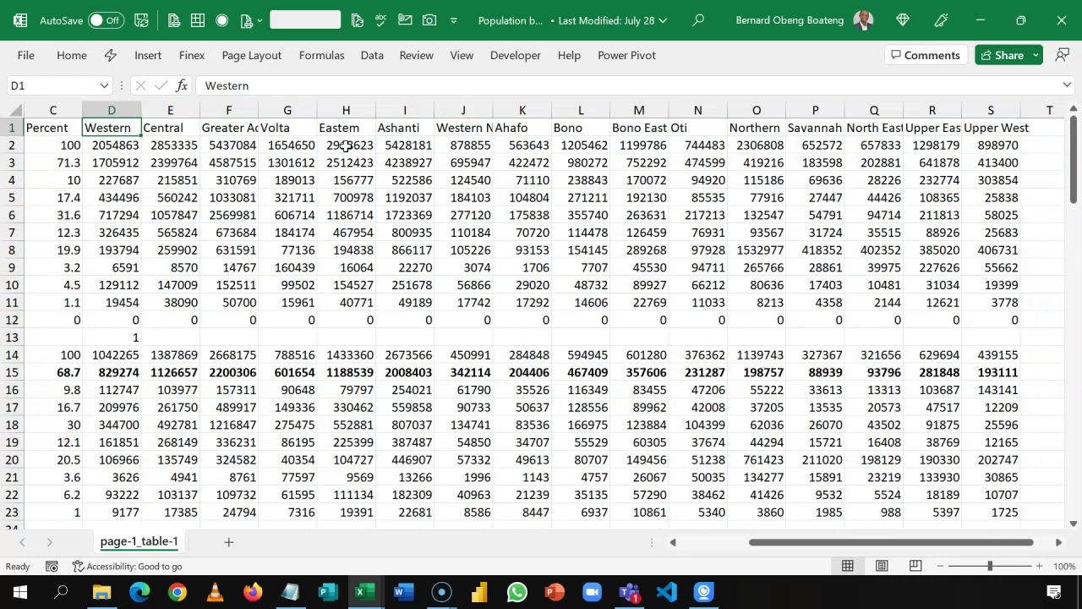
{"action": "key", "text": "Left"}
{"action": "key", "text": "Left"}
{"action": "key", "text": "Left"}
{"action": "key", "text": "Right"}
{"action": "key", "text": "Right"}
{"action": "key", "text": "Right"}
{"action": "key", "text": "Right"}
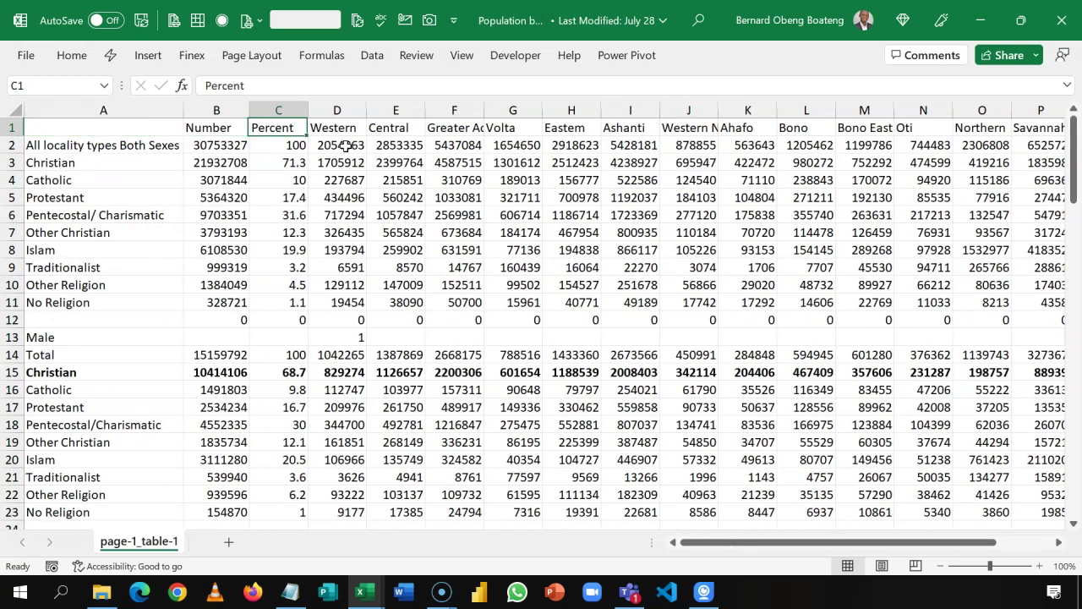
Widen the Greater Accra column to fit its full header.
{"action": "left_click", "coordinate": [448, 178]}
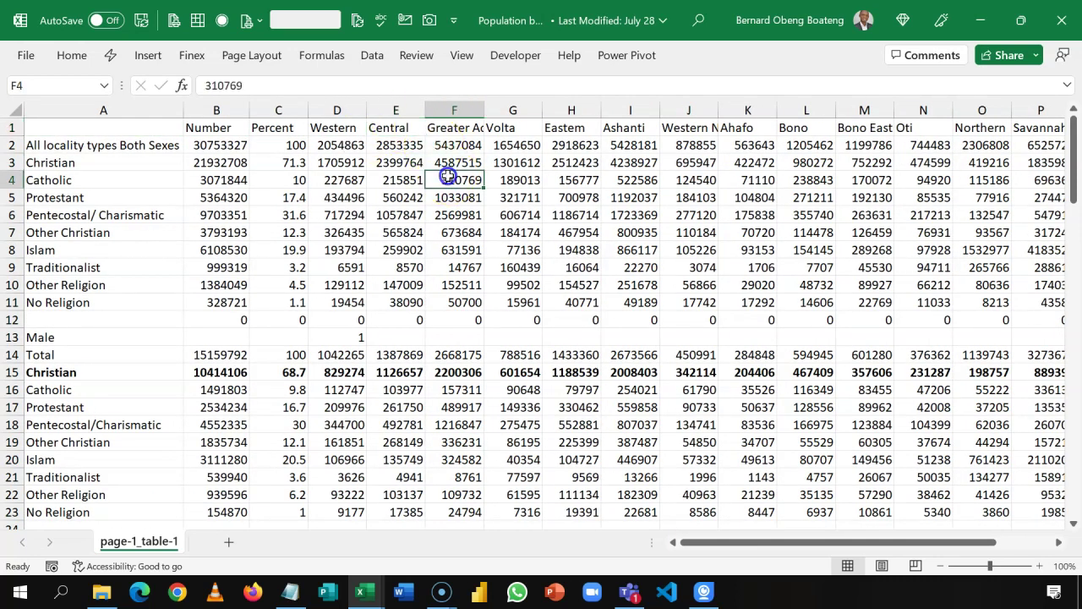
{"action": "double_click", "coordinate": [477, 112]}
{"action": "left_click", "coordinate": [545, 199]}
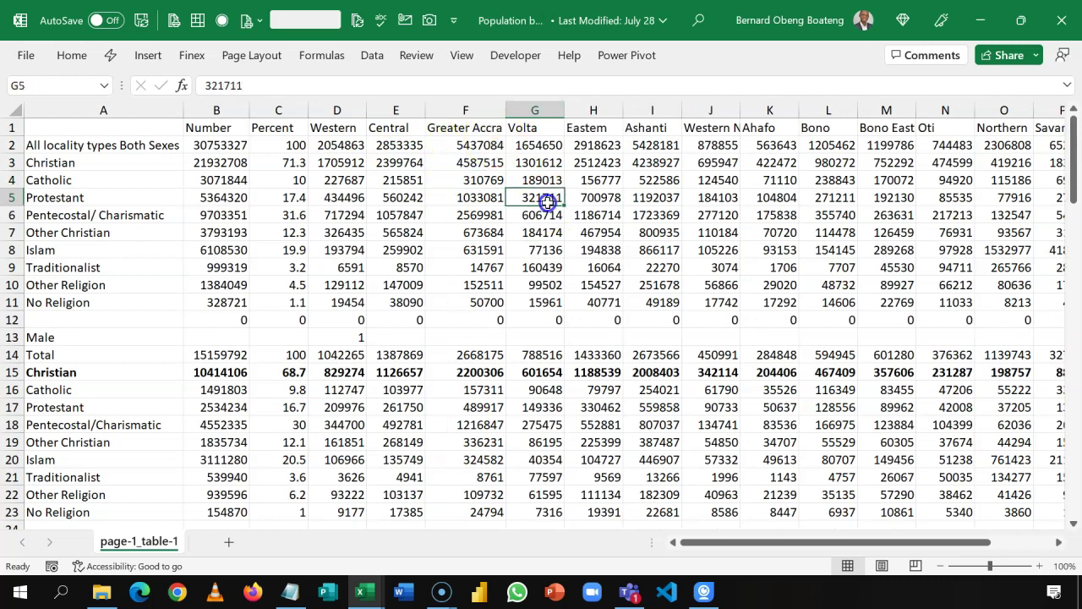
Switch to the finished dashboard workbook and filter it to the Greater Accra region.
{"action": "left_click", "coordinate": [382, 299]}
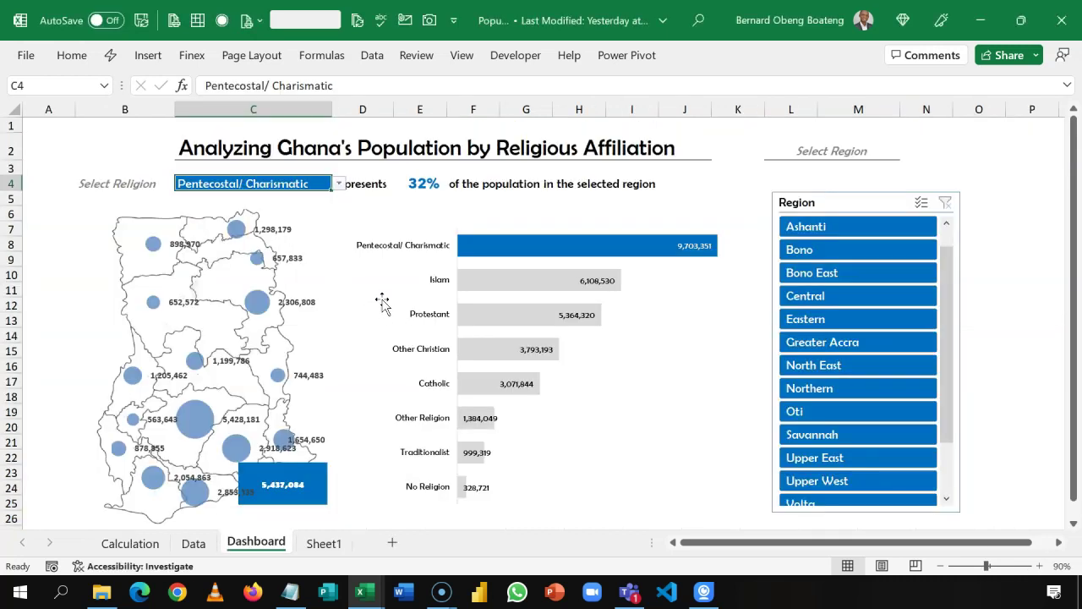
{"action": "left_click", "coordinate": [769, 142]}
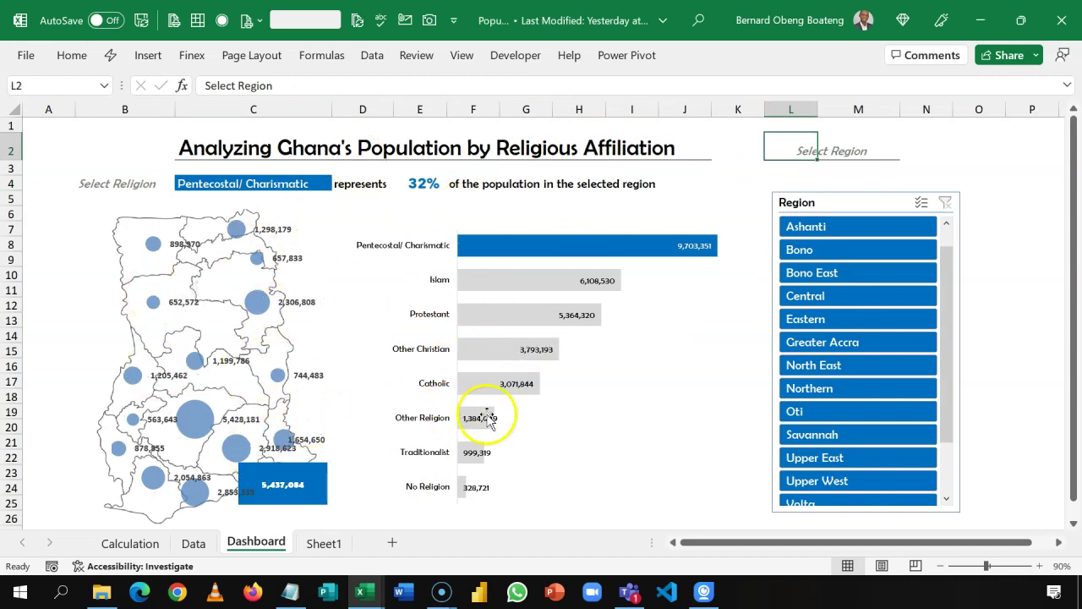
{"action": "left_click", "coordinate": [800, 345]}
{"action": "left_click", "coordinate": [825, 351]}
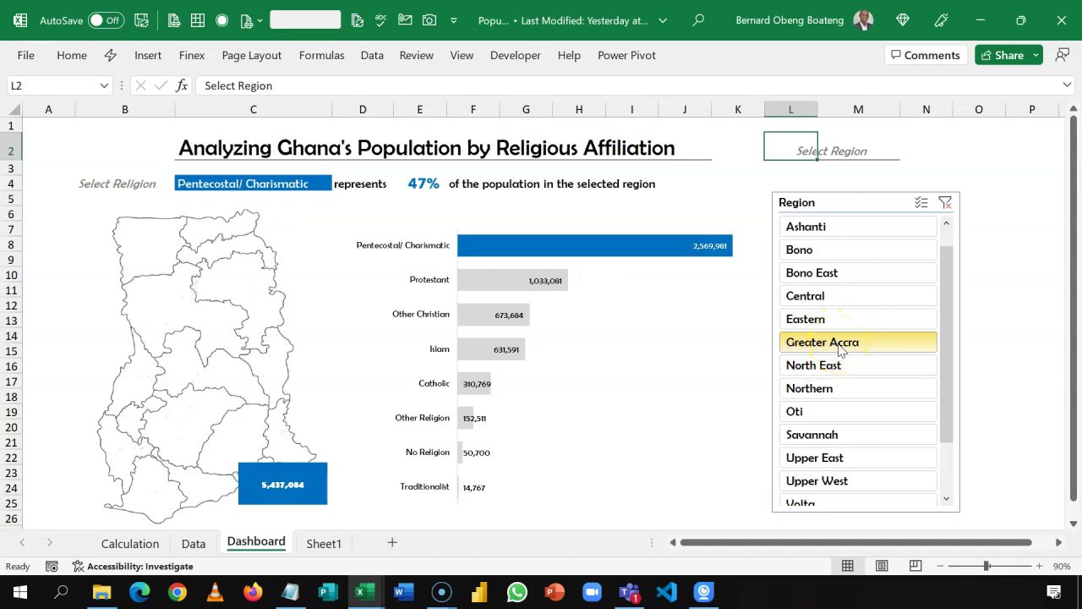
{"action": "left_click", "coordinate": [836, 349]}
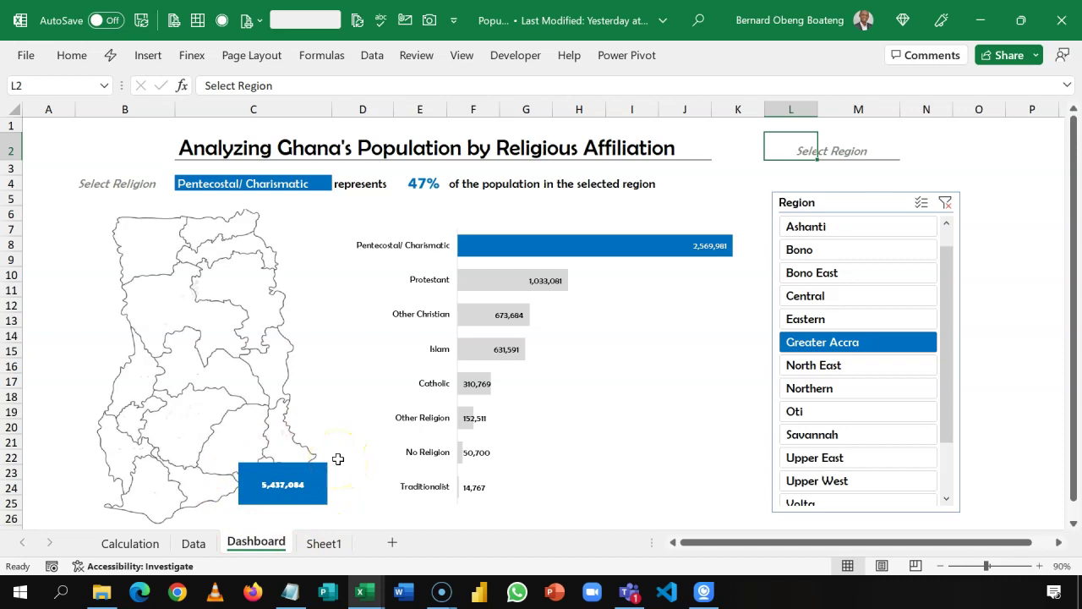
Choose Catholic as the selected religion on the dashboard.
{"action": "left_click", "coordinate": [254, 184]}
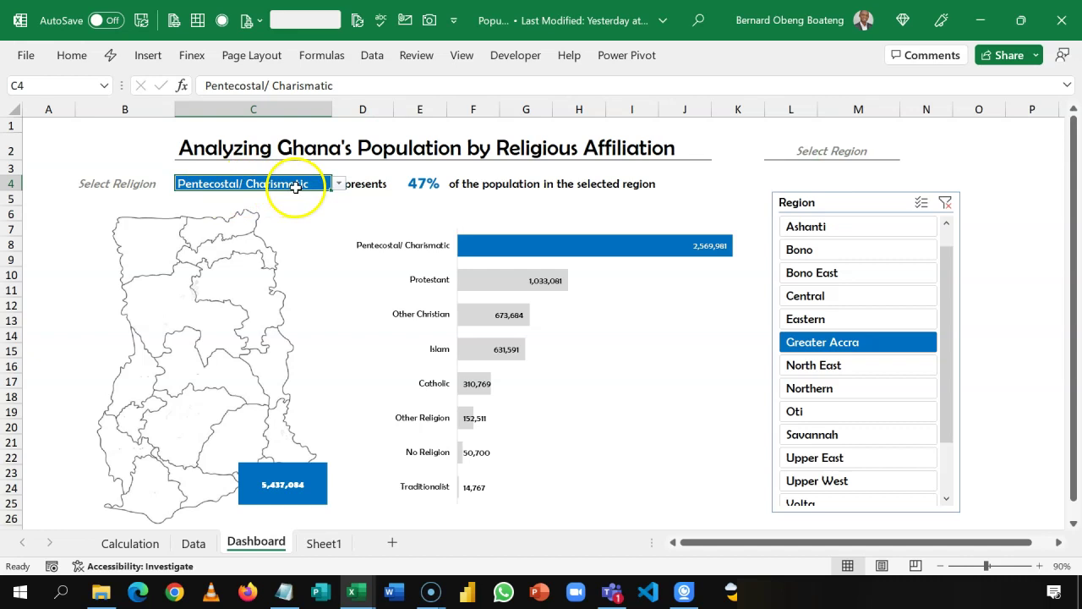
{"action": "left_click", "coordinate": [338, 184]}
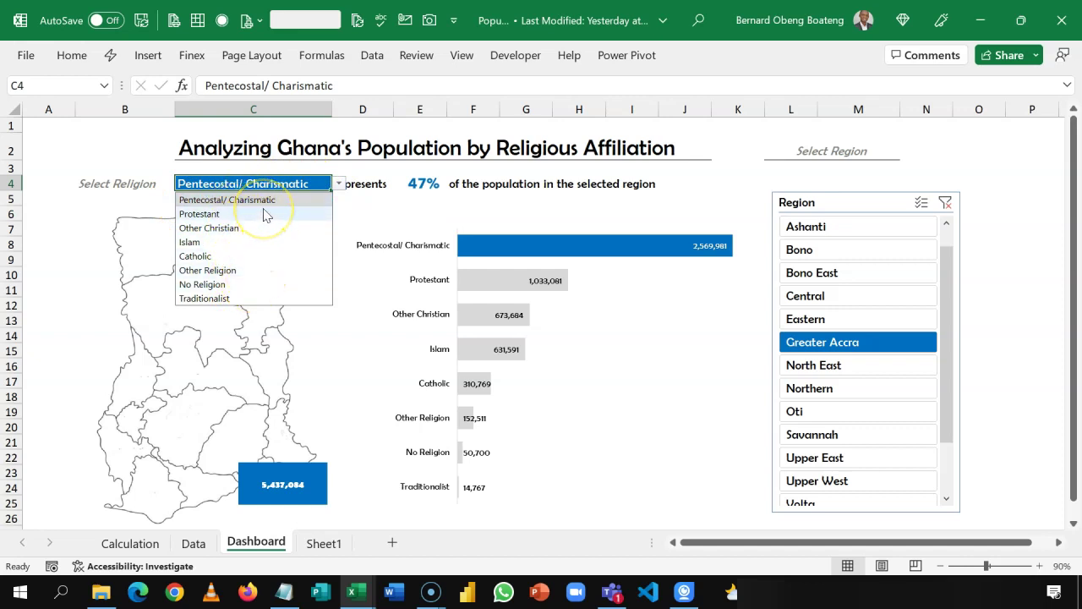
{"action": "left_click", "coordinate": [262, 256]}
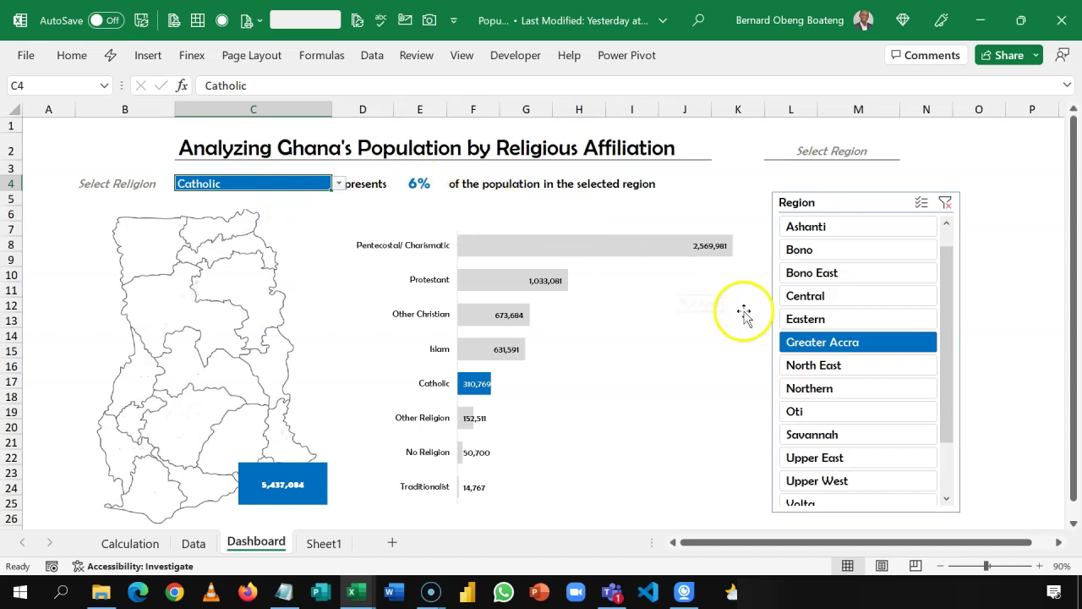
Filter the dashboard to Upper East to inspect the Catholic bar, then change the region to Upper West.
{"action": "left_click", "coordinate": [810, 457]}
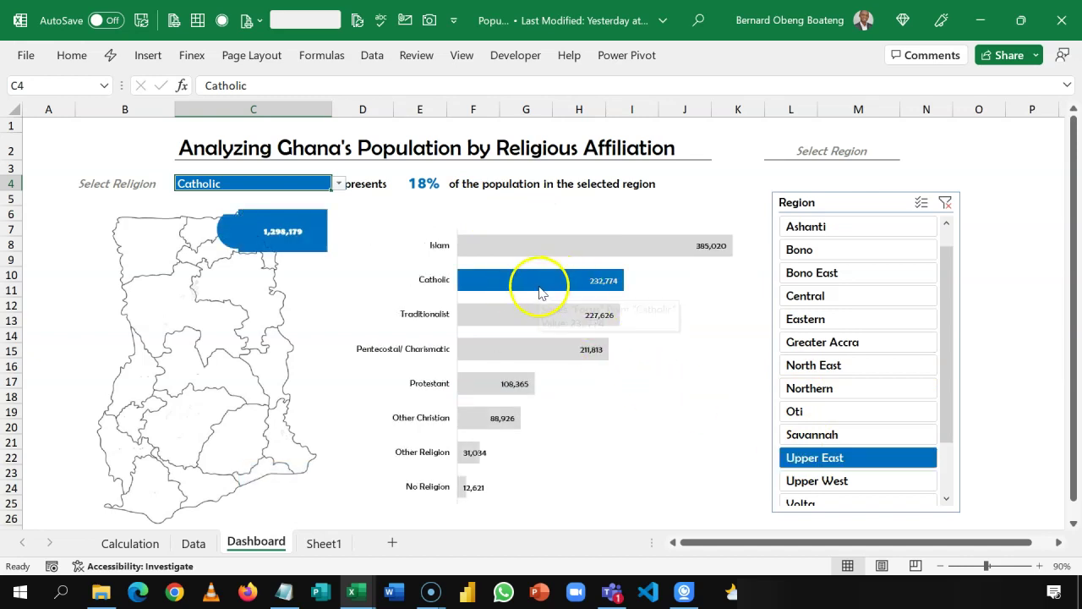
{"action": "mouse_move", "coordinate": [571, 293]}
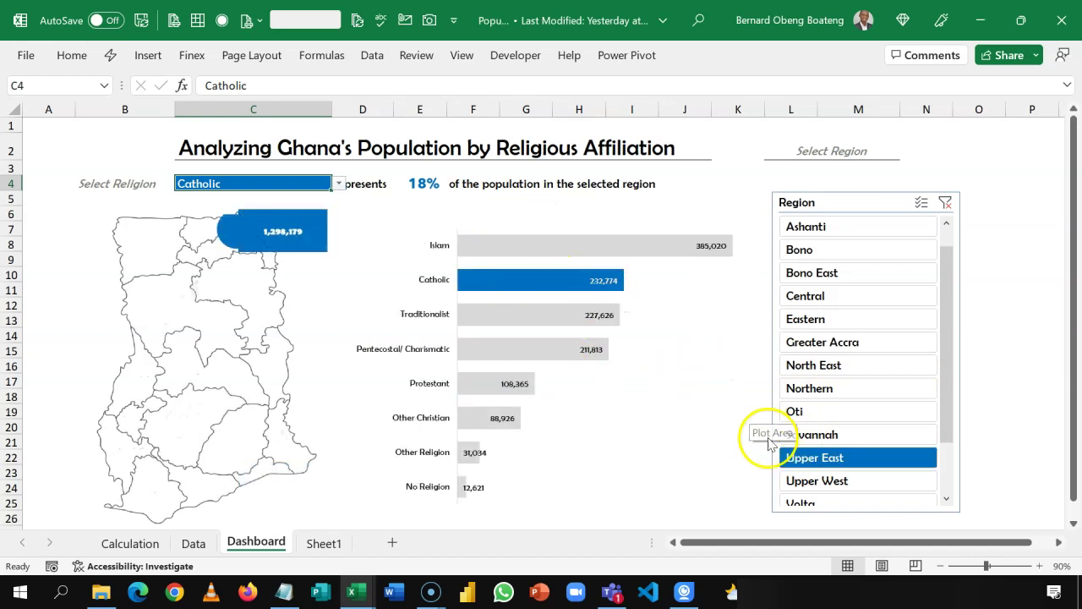
{"action": "left_click", "coordinate": [793, 484]}
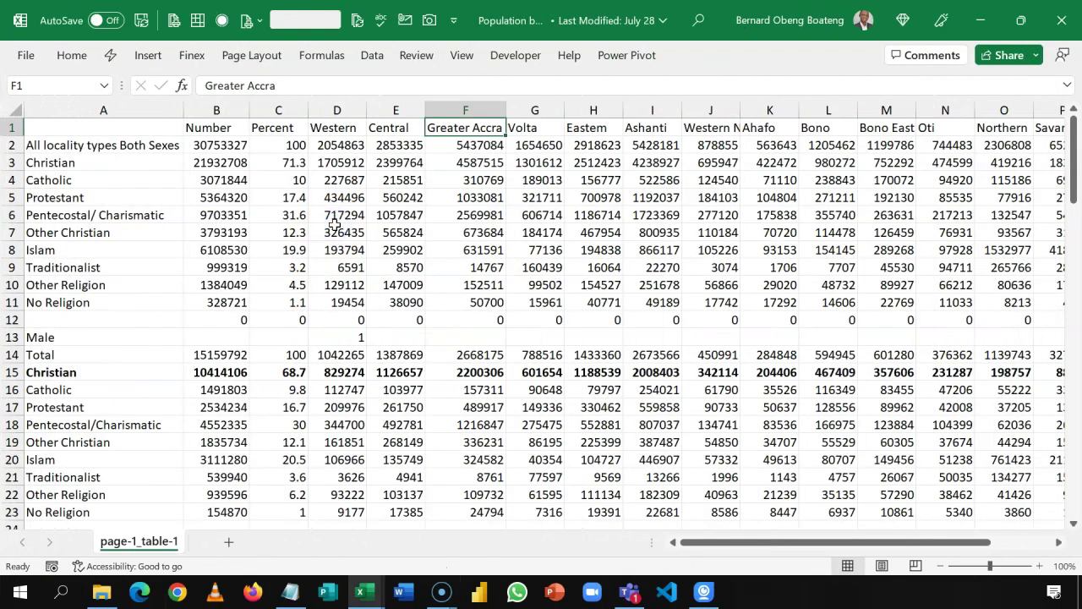
Return to the source data sheet and review its Number and Percent columns and the all-localities row label.
{"action": "left_click", "coordinate": [337, 227]}
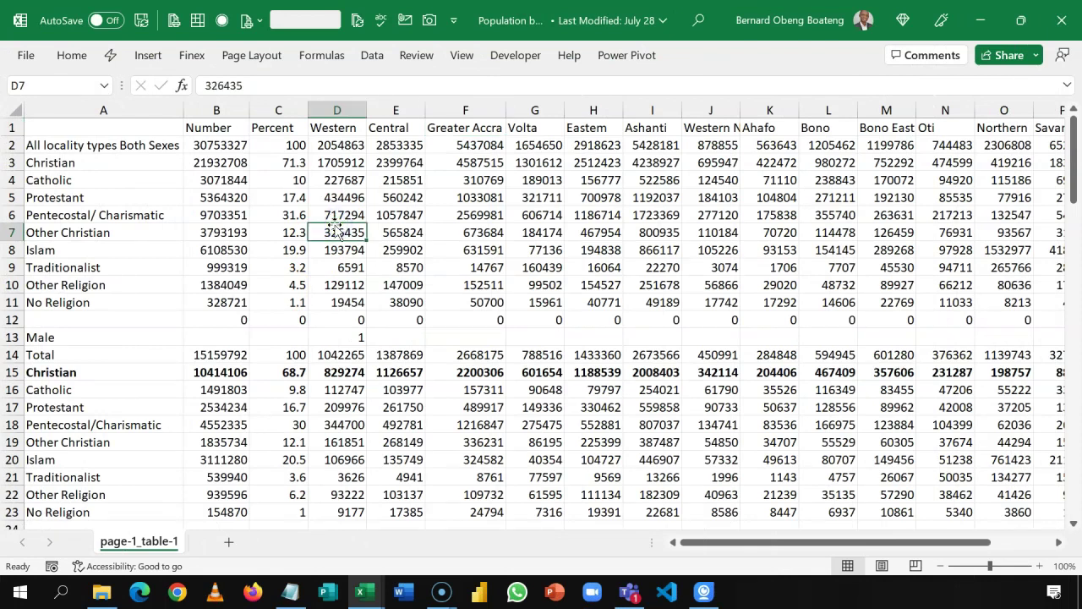
{"action": "left_click", "coordinate": [206, 183]}
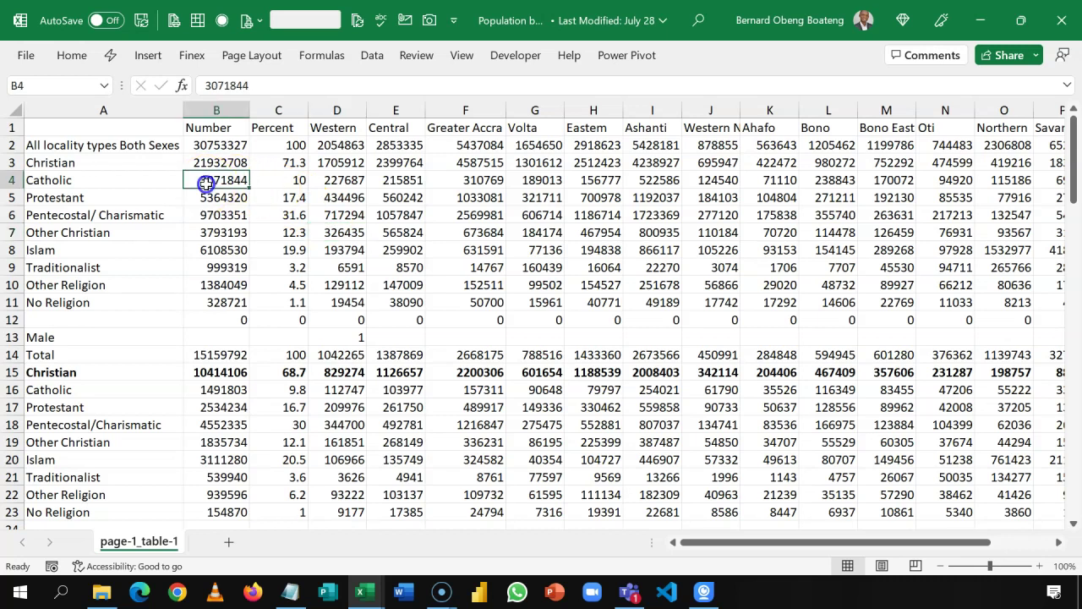
{"action": "left_click", "coordinate": [220, 110]}
{"action": "left_click", "coordinate": [272, 112]}
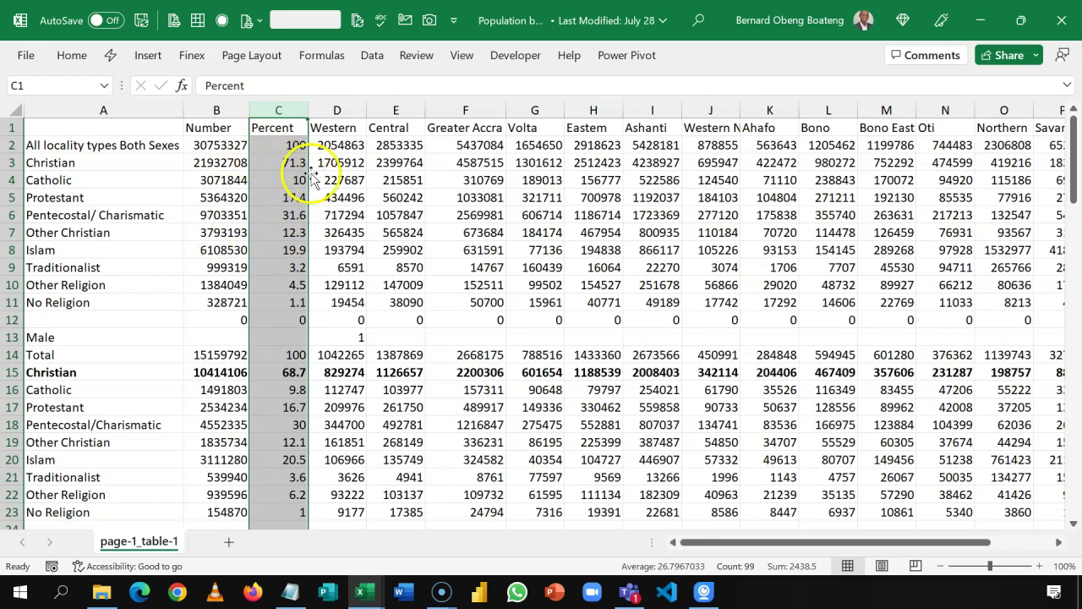
{"action": "left_click", "coordinate": [341, 197]}
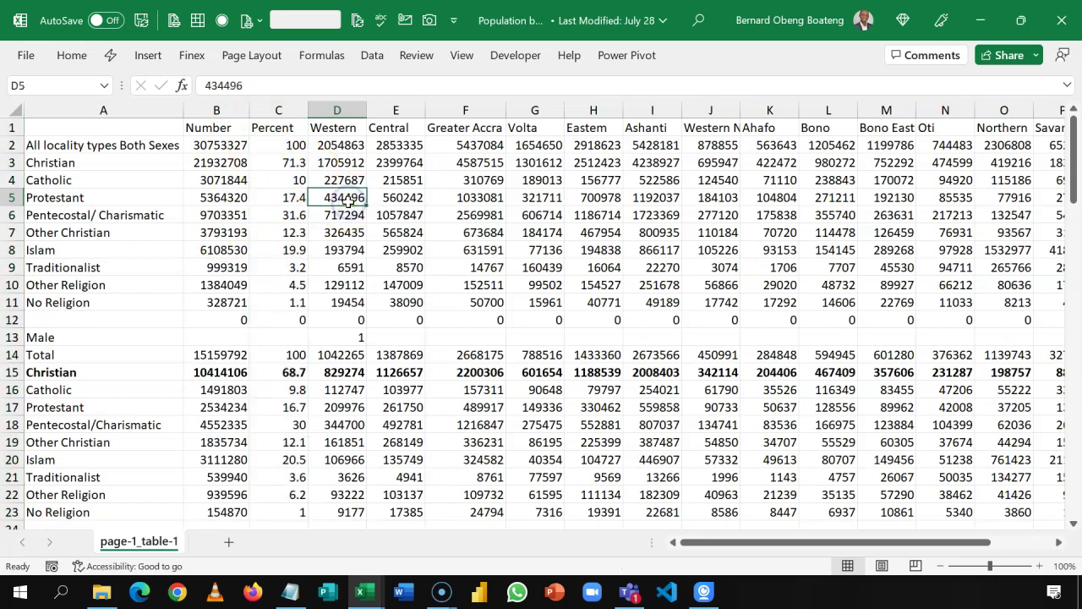
{"action": "key", "text": "Left"}
{"action": "key", "text": "Left"}
{"action": "key", "text": "Left"}
{"action": "key", "text": "Up"}
{"action": "key", "text": "Up"}
{"action": "key", "text": "Up"}
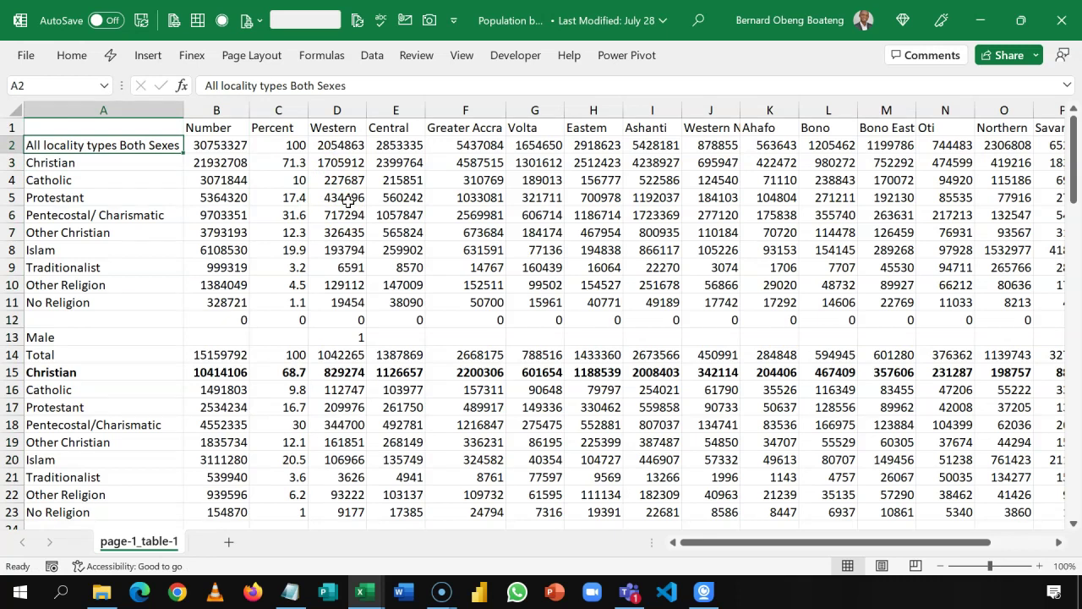
Review the religion categories in the first column, from Christian down through the both-sexes block.
{"action": "key", "text": "Down"}
{"action": "key", "text": "shift+Down"}
{"action": "key", "text": "shift+Down"}
{"action": "key", "text": "shift+Down"}
{"action": "key", "text": "shift+Down"}
{"action": "key", "text": "shift+Down"}
{"action": "key", "text": "shift+Down"}
{"action": "key", "text": "shift+Down"}
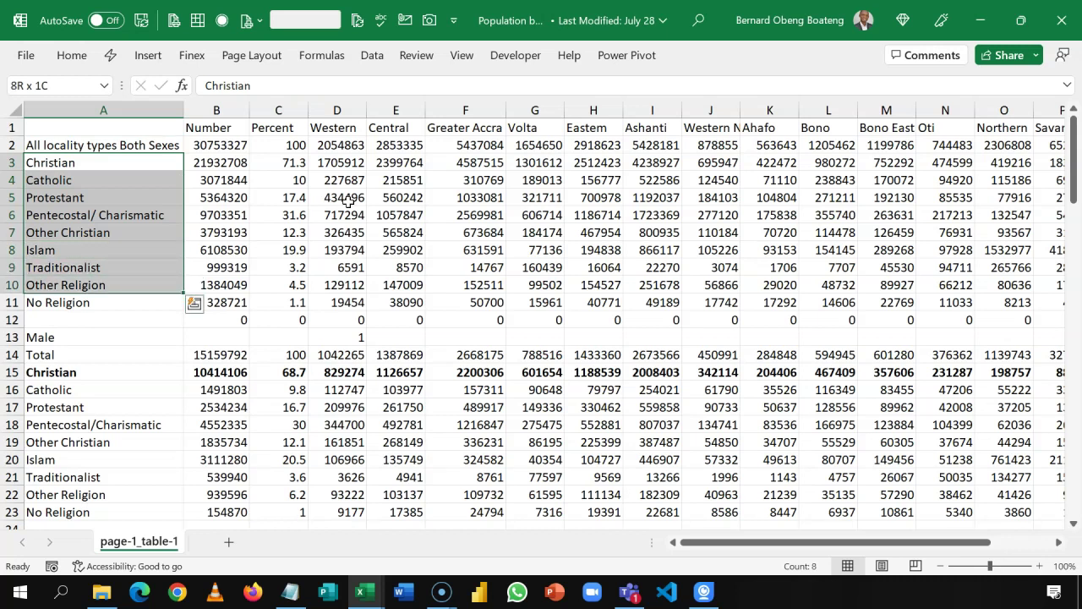
{"action": "key", "text": "Down"}
{"action": "key", "text": "Down"}
{"action": "key", "text": "Down"}
{"action": "key", "text": "Down"}
{"action": "key", "text": "Down"}
{"action": "key", "text": "Down"}
{"action": "key", "text": "Down"}
{"action": "key", "text": "Down"}
{"action": "key", "text": "Down"}
{"action": "key", "text": "Down"}
{"action": "key", "text": "Down"}
{"action": "key", "text": "Down"}
{"action": "key", "text": "Down"}
{"action": "key", "text": "Down"}
{"action": "key", "text": "Down"}
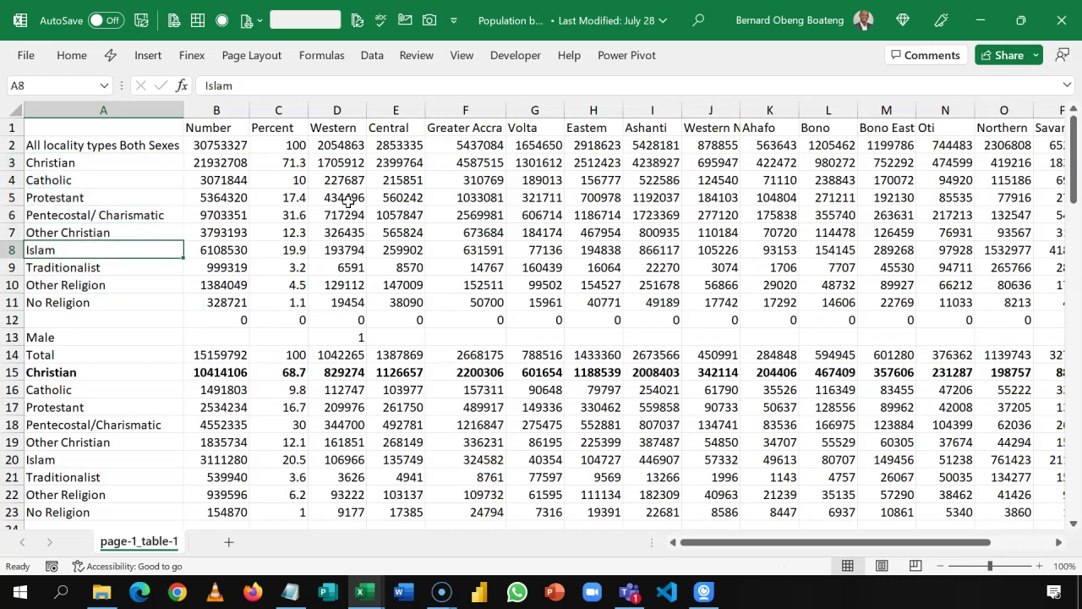
{"action": "key", "text": "Up"}
{"action": "key", "text": "Up"}
{"action": "key", "text": "Up"}
{"action": "key", "text": "Up"}
{"action": "key", "text": "Up"}
{"action": "key", "text": "Down"}
{"action": "key", "text": "Up"}
Examine the Male and Female breakdown blocks by highlighting their labels from Male down to Urban.
{"action": "key", "text": "shift+Down"}
{"action": "key", "text": "shift+Down"}
{"action": "key", "text": "shift+Down"}
{"action": "key", "text": "shift+Down"}
{"action": "key", "text": "shift+Down"}
{"action": "key", "text": "shift+Down"}
{"action": "key", "text": "shift+Down"}
{"action": "key", "text": "shift+Down"}
{"action": "key", "text": "shift+Down"}
{"action": "key", "text": "shift+Down"}
{"action": "key", "text": "shift+Down"}
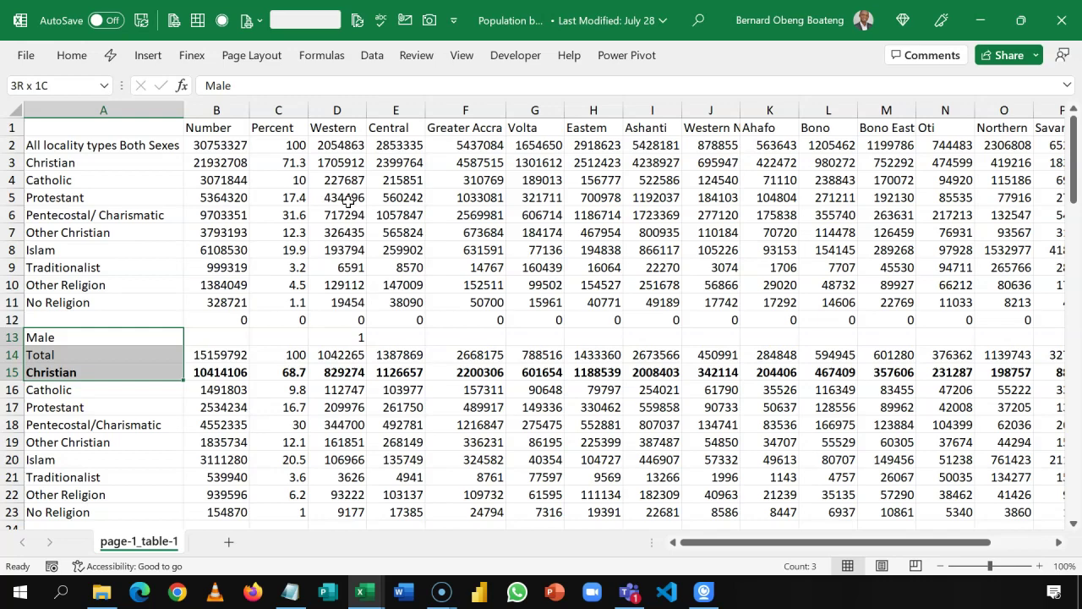
{"action": "key", "text": "shift+Down"}
{"action": "key", "text": "shift+Down"}
{"action": "key", "text": "shift+Down"}
{"action": "key", "text": "shift+Down"}
{"action": "key", "text": "shift+Down"}
{"action": "key", "text": "shift+Down"}
{"action": "key", "text": "shift+Down"}
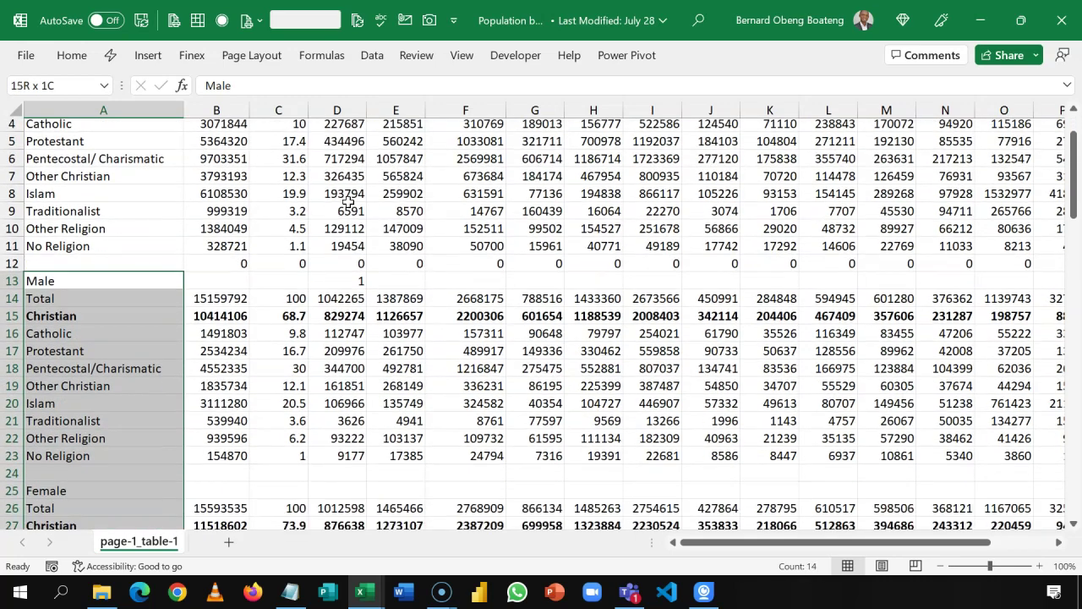
{"action": "key", "text": "shift+Down"}
{"action": "key", "text": "shift+Down"}
{"action": "key", "text": "shift+Down"}
{"action": "key", "text": "shift+Down"}
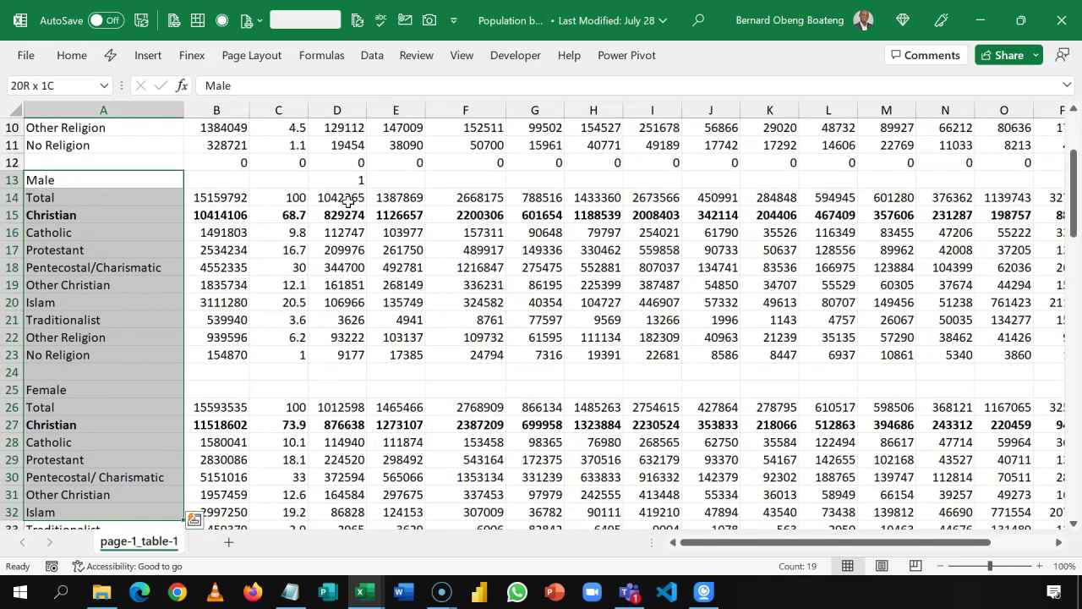
{"action": "key", "text": "shift+Down"}
{"action": "key", "text": "shift+Down"}
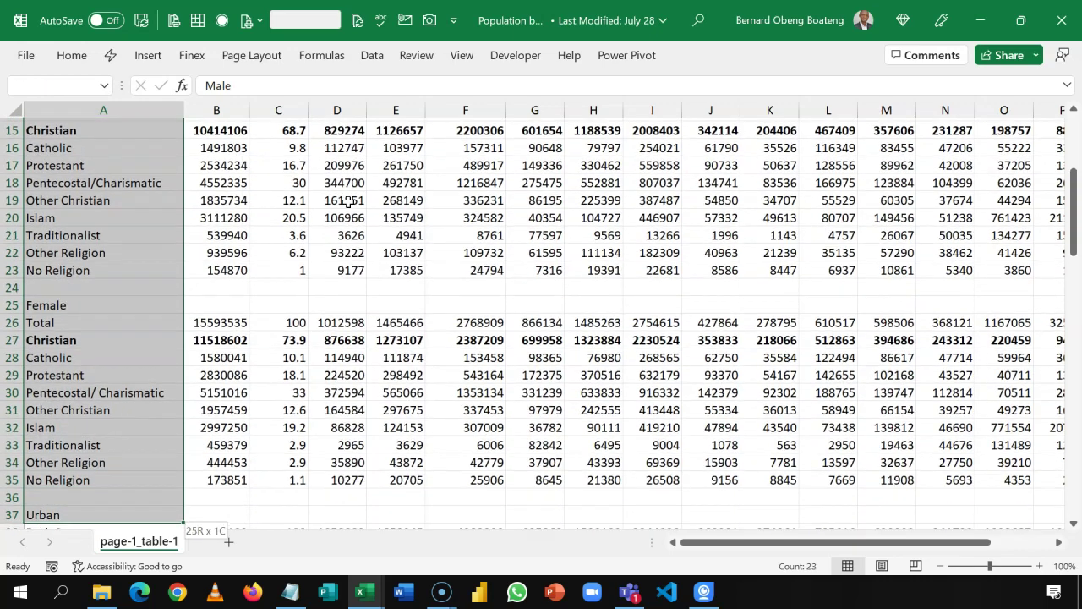
Examine the row labels of the Urban block and its Male breakdown further down the sheet.
{"action": "key", "text": "Page_Down"}
{"action": "key", "text": "Down"}
{"action": "key", "text": "Down"}
{"action": "key", "text": "Down"}
{"action": "key", "text": "Down"}
{"action": "key", "text": "Down"}
{"action": "key", "text": "Down"}
{"action": "key", "text": "Down"}
{"action": "key", "text": "Down"}
{"action": "key", "text": "Down"}
{"action": "key", "text": "Down"}
{"action": "key", "text": "Down"}
{"action": "key", "text": "Down"}
{"action": "key", "text": "Down"}
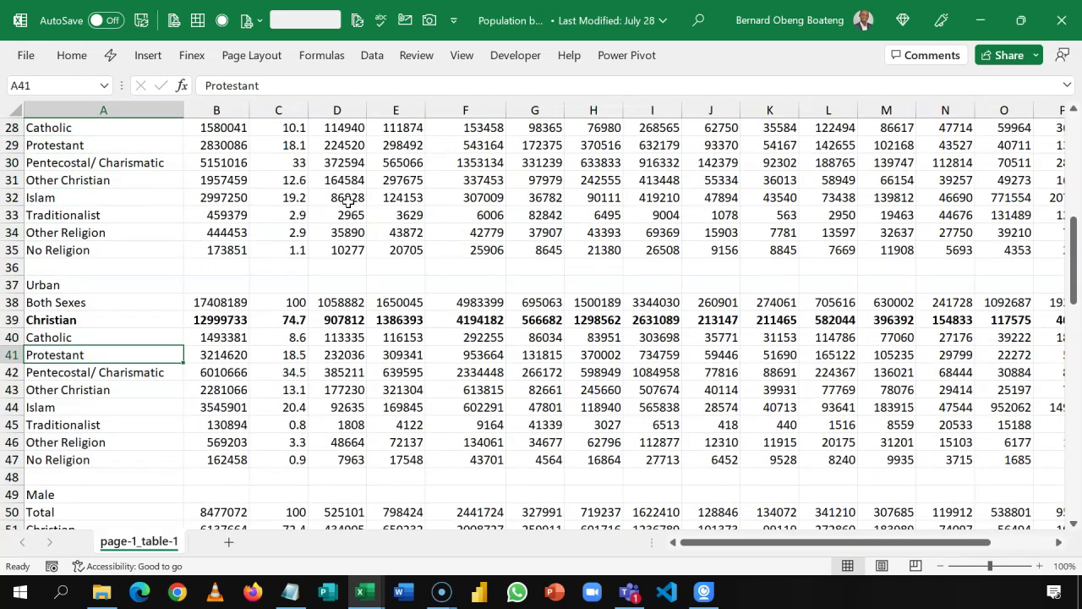
{"action": "key", "text": "Down"}
{"action": "key", "text": "Down"}
{"action": "key", "text": "Down"}
{"action": "key", "text": "Down"}
{"action": "key", "text": "Down"}
{"action": "key", "text": "Down"}
{"action": "key", "text": "Down"}
{"action": "key", "text": "Down"}
{"action": "key", "text": "Down"}
{"action": "key", "text": "Down"}
{"action": "key", "text": "Down"}
{"action": "key", "text": "Down"}
{"action": "key", "text": "Down"}
{"action": "key", "text": "Down"}
{"action": "key", "text": "Down"}
{"action": "key", "text": "Down"}
{"action": "key", "text": "Down"}
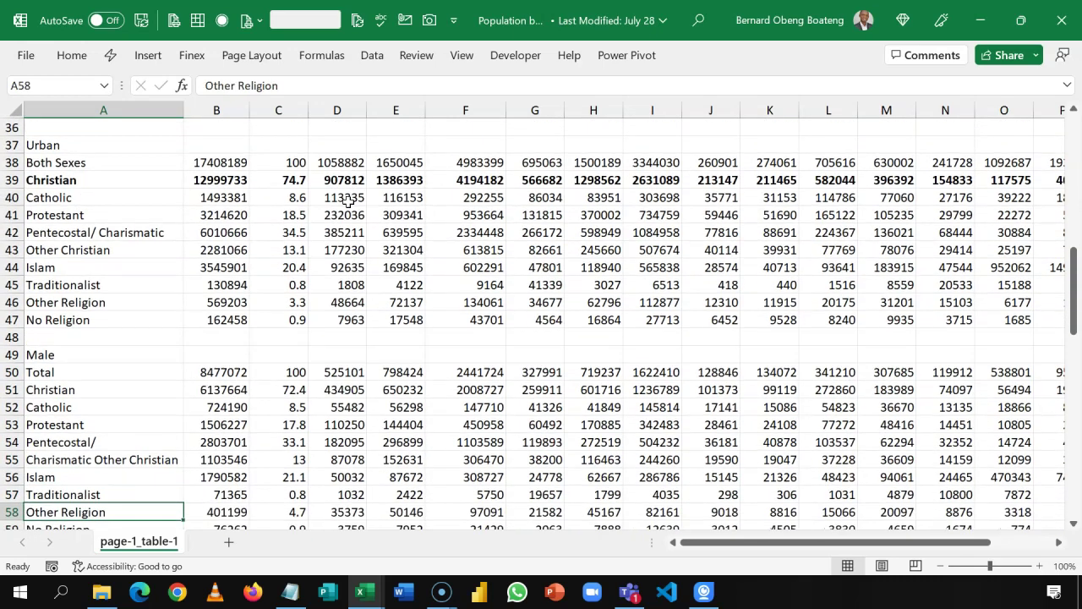
{"action": "key", "text": "Up"}
{"action": "key", "text": "Up"}
{"action": "key", "text": "Up"}
{"action": "key", "text": "Up"}
{"action": "key", "text": "Up"}
{"action": "key", "text": "Up"}
{"action": "key", "text": "Up"}
{"action": "key", "text": "Up"}
{"action": "key", "text": "Up"}
{"action": "key", "text": "Up"}
{"action": "key", "text": "Up"}
{"action": "key", "text": "Up"}
{"action": "key", "text": "Up"}
{"action": "key", "text": "Up"}
{"action": "key", "text": "Up"}
{"action": "key", "text": "Up"}
{"action": "key", "text": "Up"}
{"action": "key", "text": "Up"}
{"action": "key", "text": "Up"}
{"action": "key", "text": "Up"}
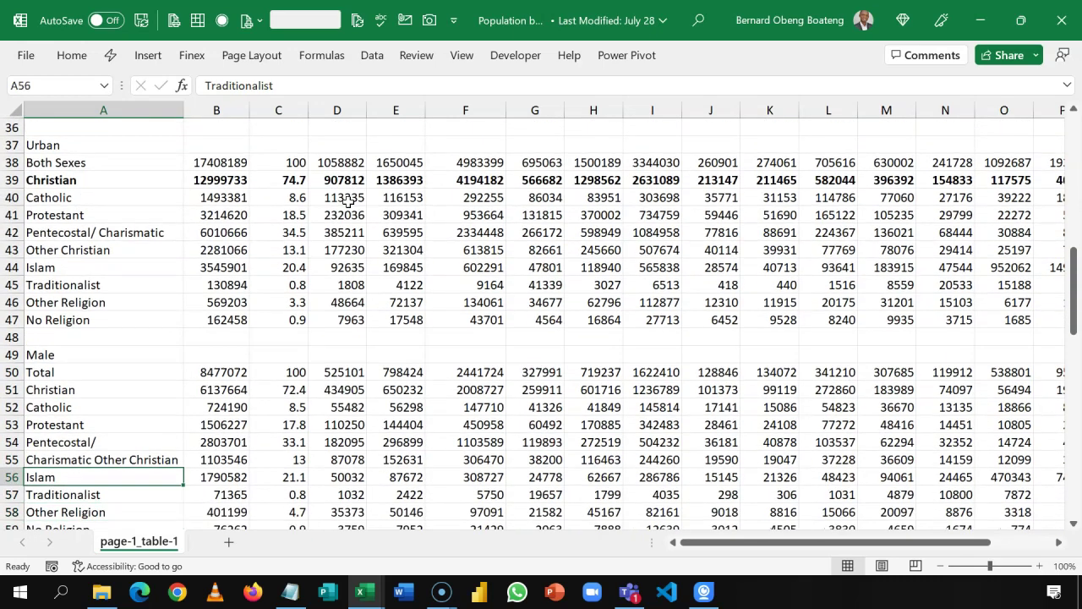
Go back up through the row labels from the Urban block to the start of the sheet and review the both-sexes block.
{"action": "key", "text": "Up"}
{"action": "key", "text": "Up"}
{"action": "key", "text": "Up"}
{"action": "key", "text": "Up"}
{"action": "key", "text": "Up"}
{"action": "key", "text": "Up"}
{"action": "key", "text": "Up"}
{"action": "key", "text": "Up"}
{"action": "key", "text": "Up"}
{"action": "key", "text": "Up"}
{"action": "key", "text": "Up"}
{"action": "key", "text": "Up"}
{"action": "key", "text": "Up"}
{"action": "key", "text": "Up"}
{"action": "key", "text": "Up"}
{"action": "key", "text": "Up"}
{"action": "key", "text": "Up"}
{"action": "key", "text": "Up"}
{"action": "key", "text": "Up"}
{"action": "key", "text": "Up"}
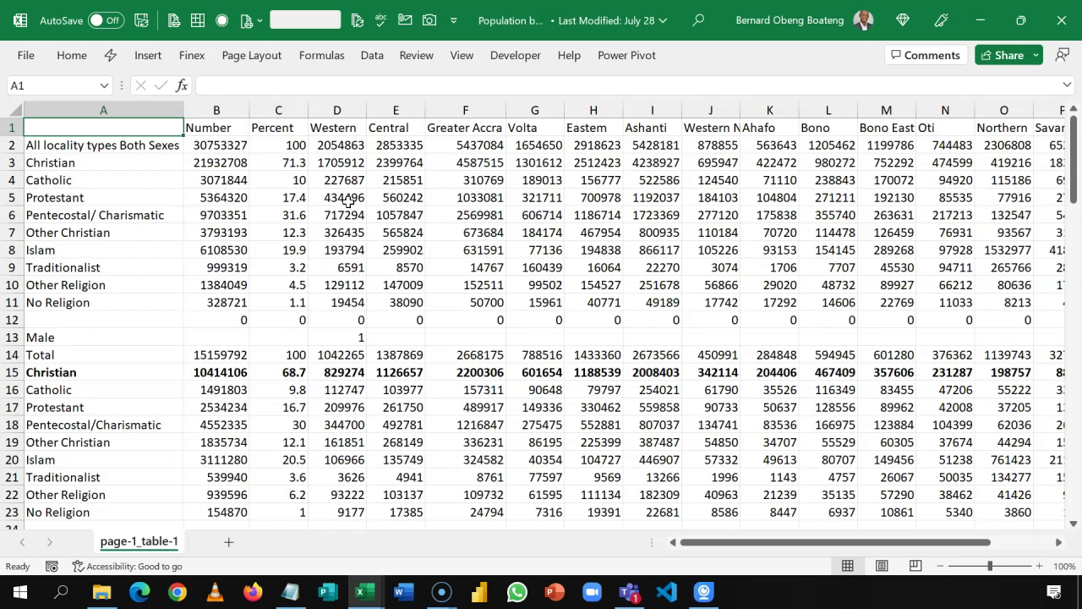
{"action": "left_click", "coordinate": [401, 199]}
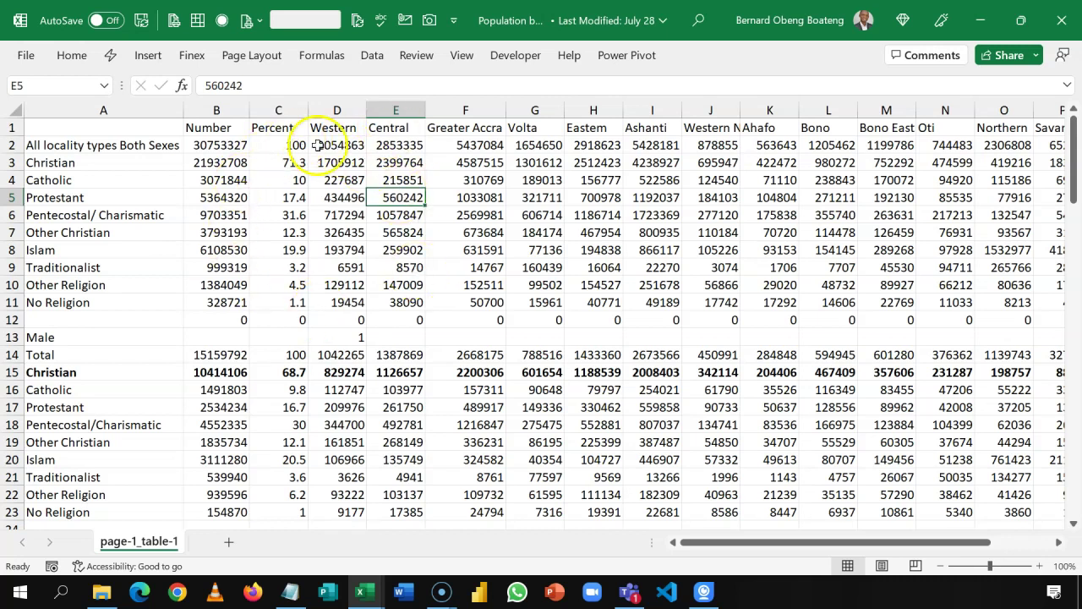
Review the religion categories from Christian to No Religion and the first region heading, Western.
{"action": "left_click", "coordinate": [136, 162]}
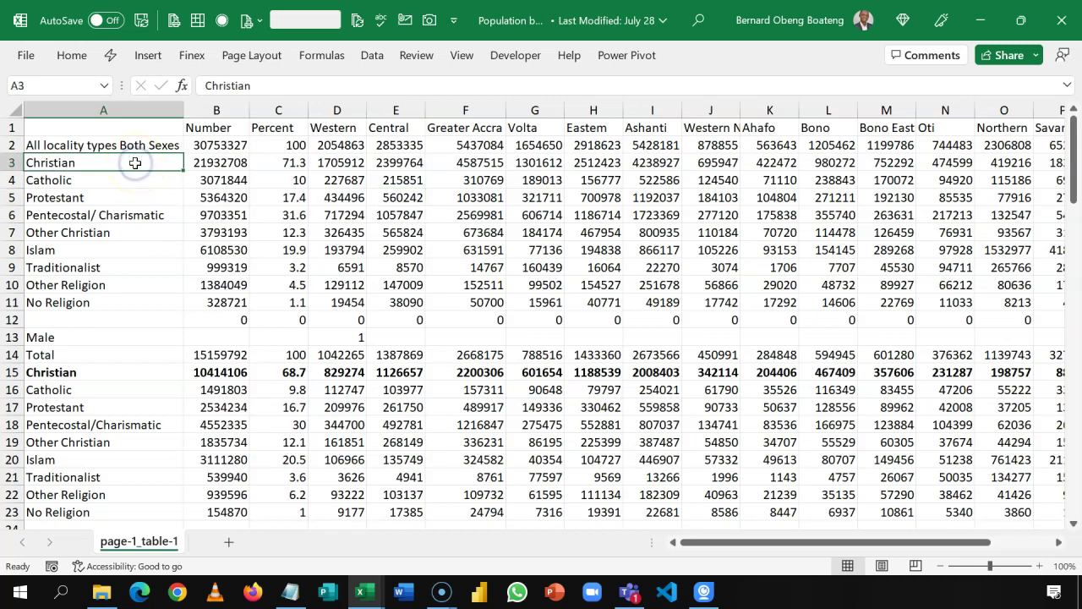
{"action": "key", "text": "shift+Down"}
{"action": "key", "text": "shift+Down"}
{"action": "key", "text": "shift+Down"}
{"action": "key", "text": "shift+Down"}
{"action": "key", "text": "shift+Down"}
{"action": "key", "text": "shift+Down"}
{"action": "key", "text": "shift+Down"}
{"action": "key", "text": "shift+Down"}
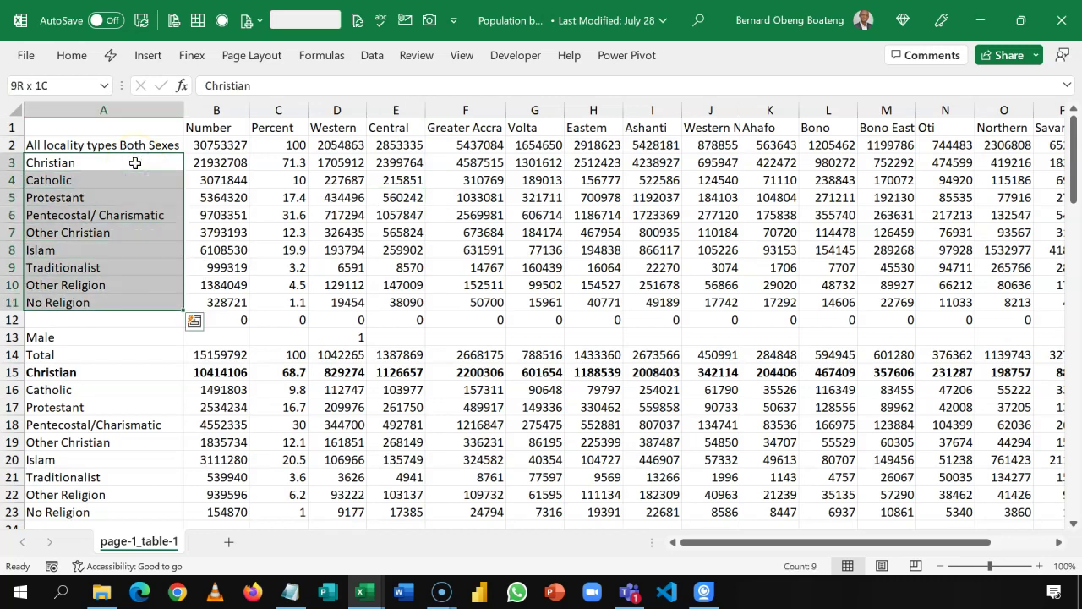
{"action": "left_click", "coordinate": [353, 127]}
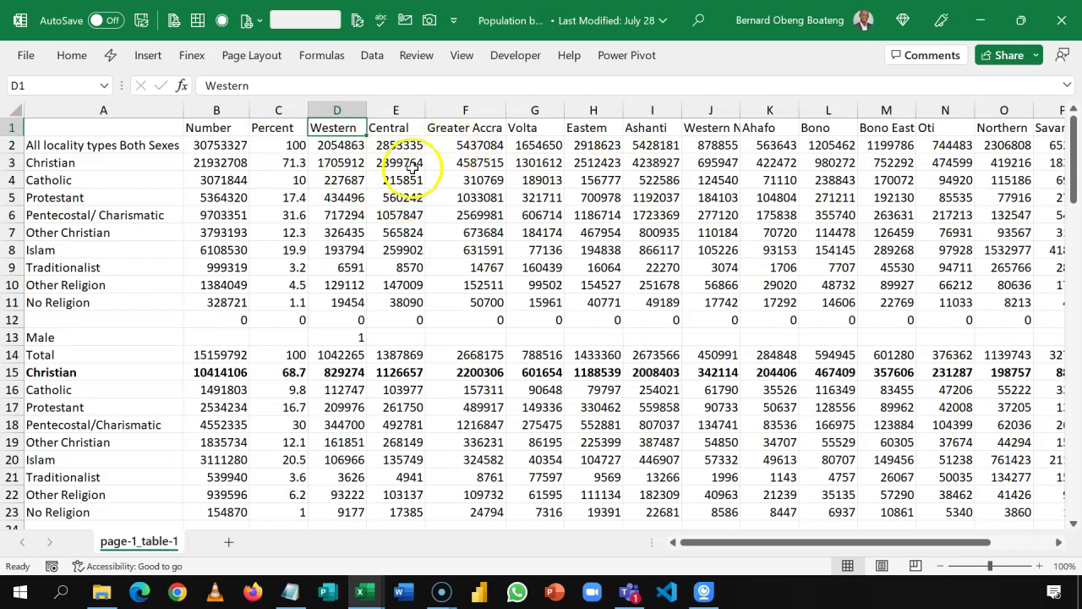
Convert the range $A$1:$S$23 into a table with headers and load it into the Power Query Editor.
{"action": "left_click", "coordinate": [363, 214]}
{"action": "left_click", "coordinate": [429, 217]}
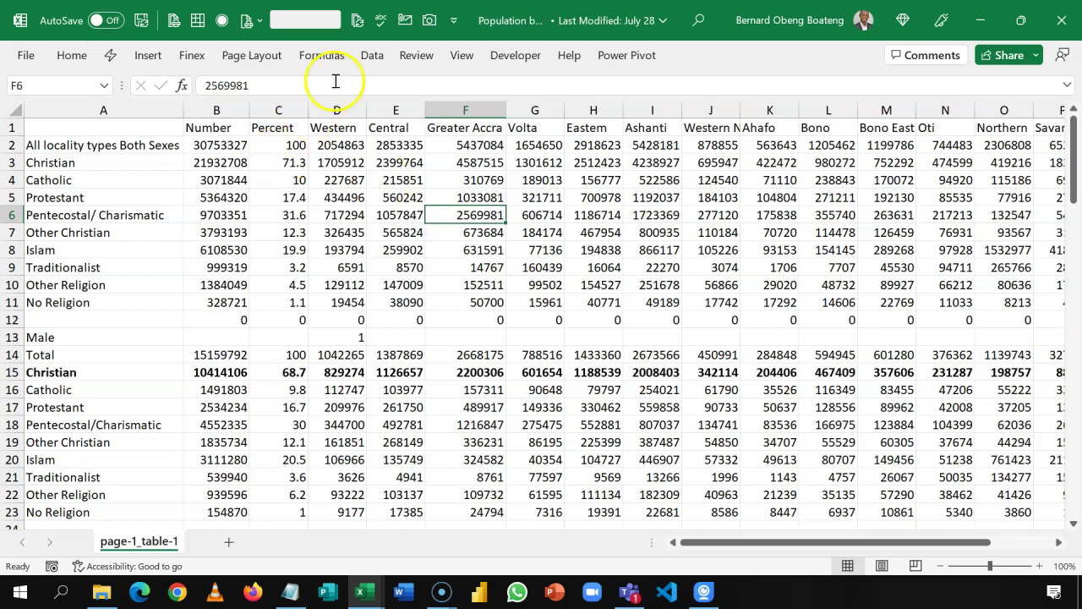
{"action": "left_click", "coordinate": [372, 56]}
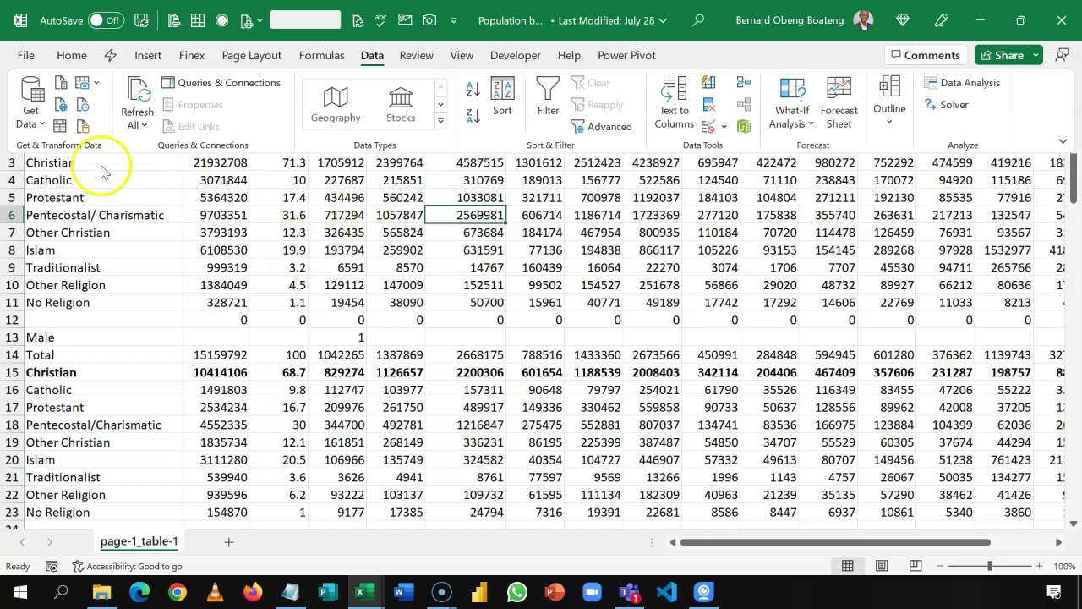
{"action": "left_click", "coordinate": [64, 131]}
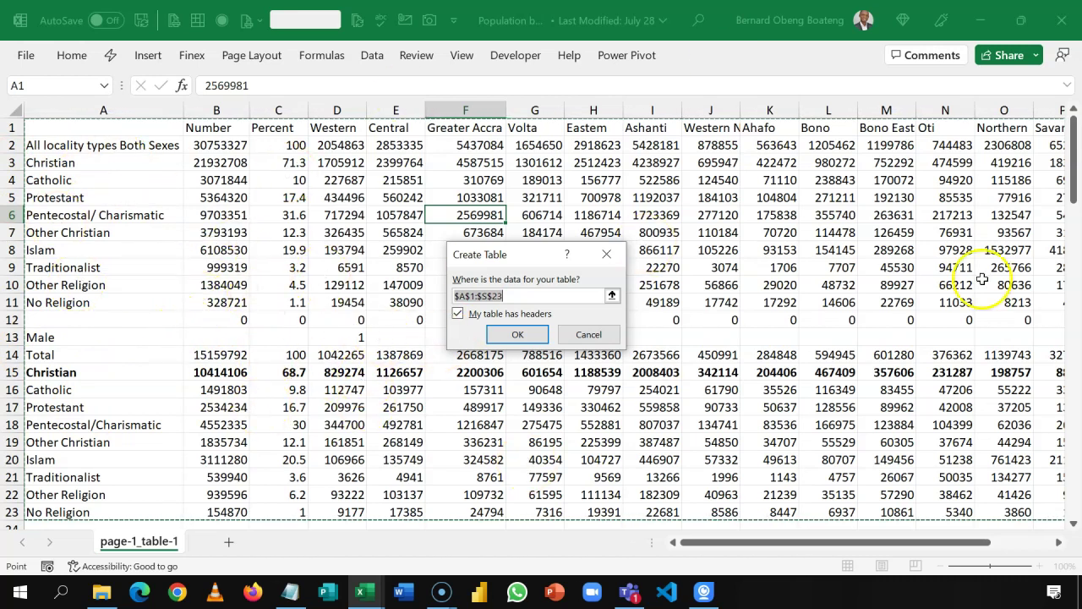
{"action": "left_click", "coordinate": [519, 335]}
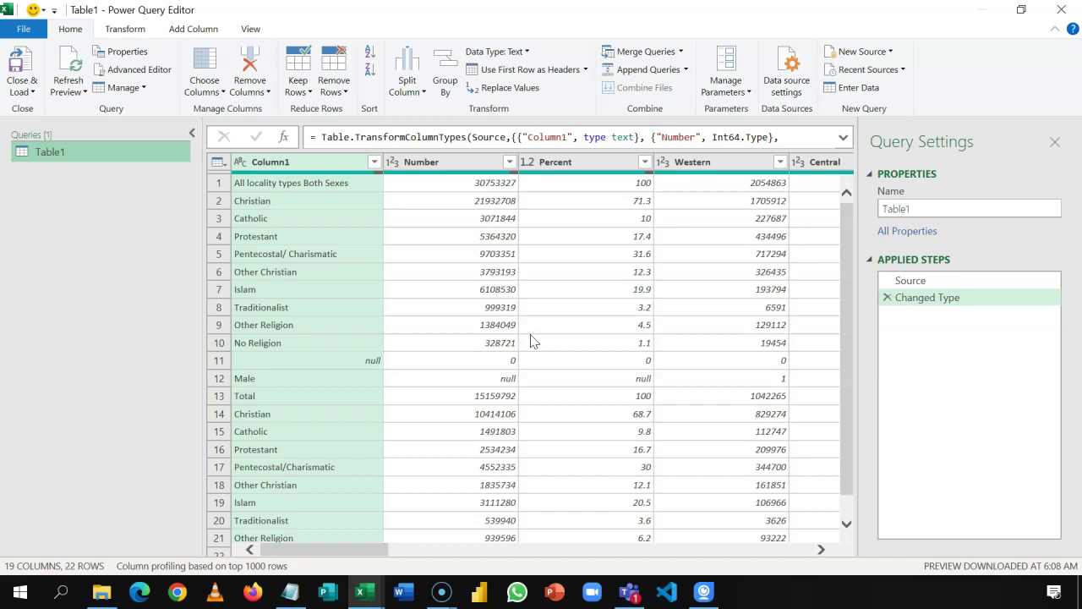
Examine the Column1, Number and Percent columns of the Table1 query.
{"action": "left_click", "coordinate": [303, 165]}
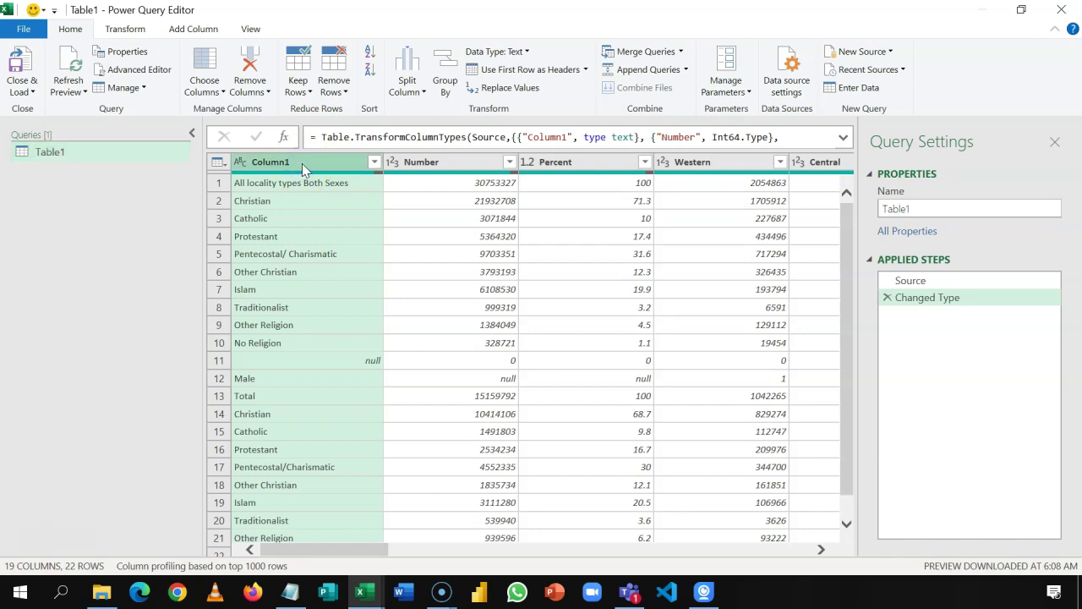
{"action": "left_click", "coordinate": [448, 164]}
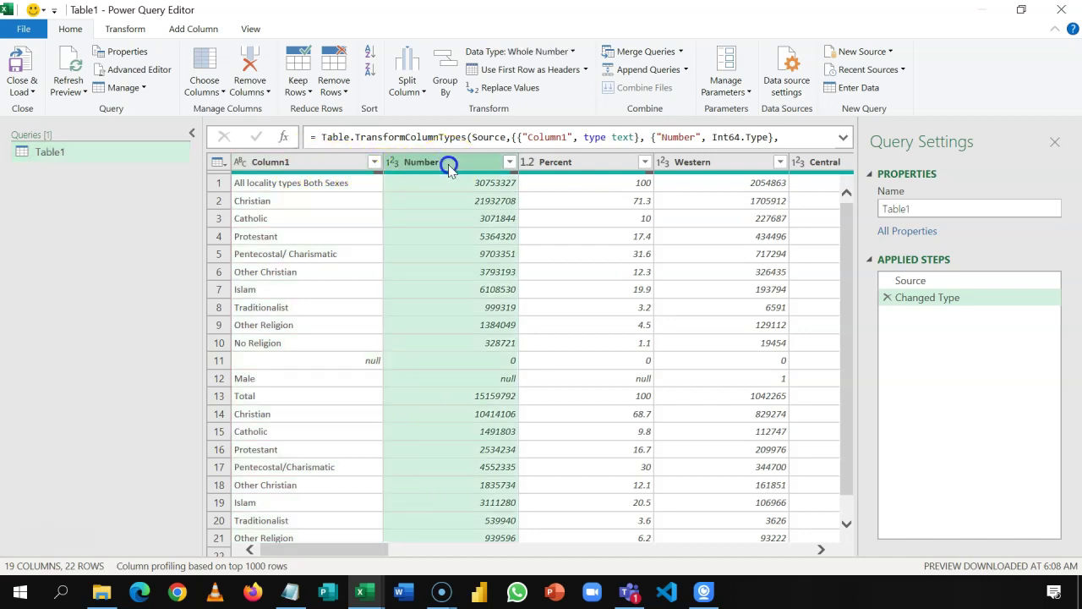
{"action": "left_click", "coordinate": [584, 166]}
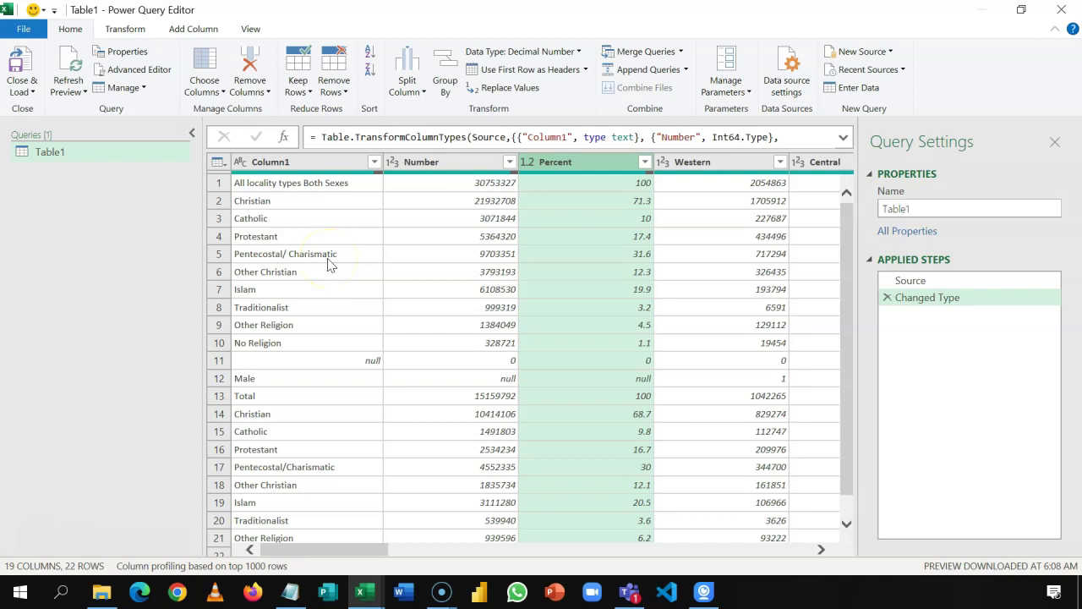
Keep only the top 10 rows of the Table1 query.
{"action": "left_click", "coordinate": [324, 163]}
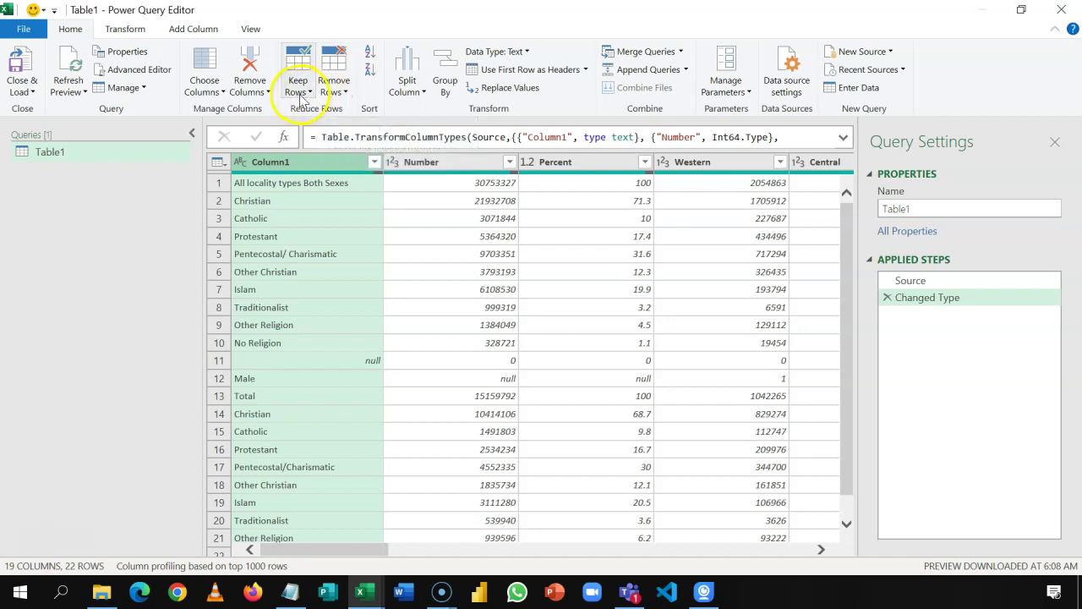
{"action": "left_click", "coordinate": [299, 93]}
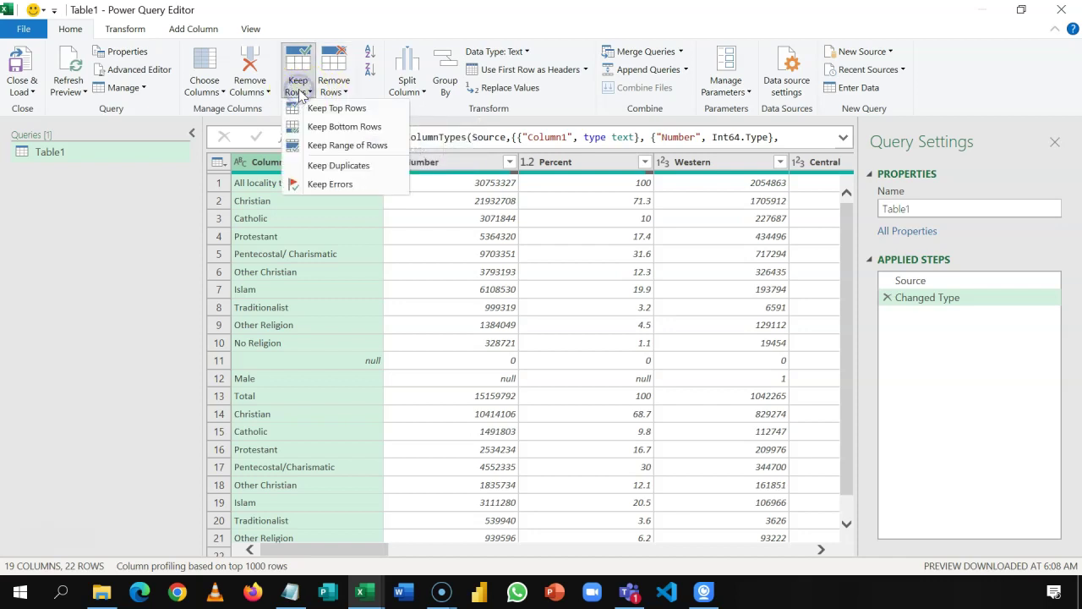
{"action": "left_click", "coordinate": [329, 110]}
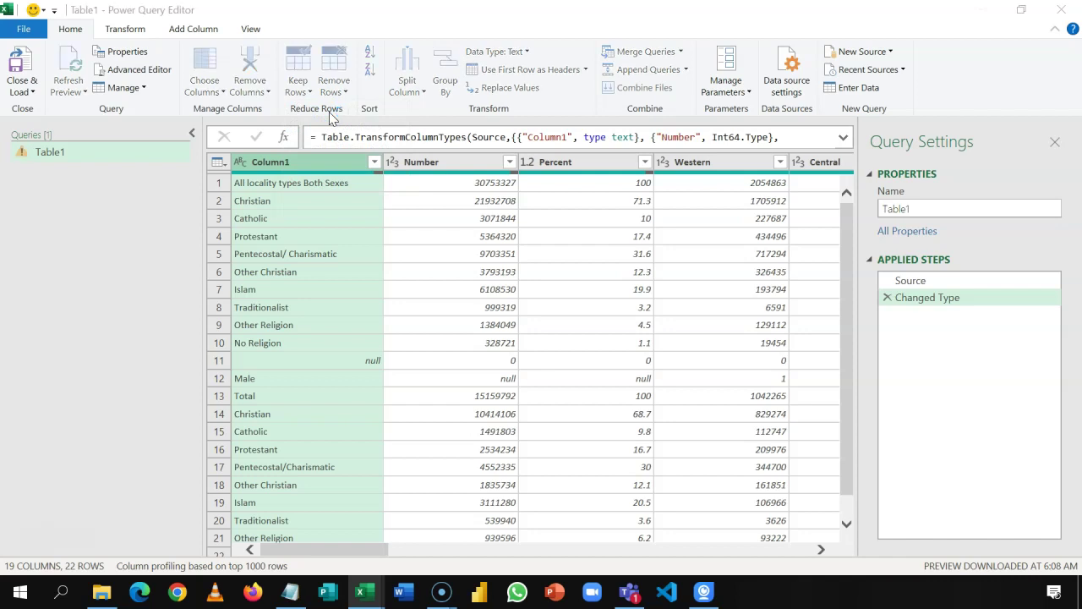
{"action": "type", "text": "10"}
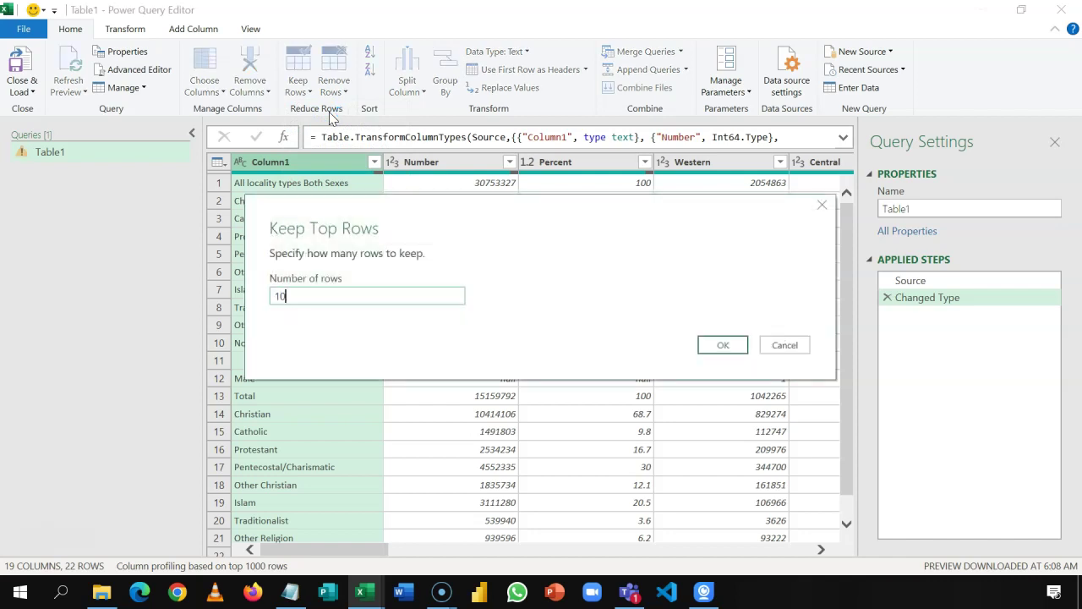
{"action": "left_click", "coordinate": [718, 345]}
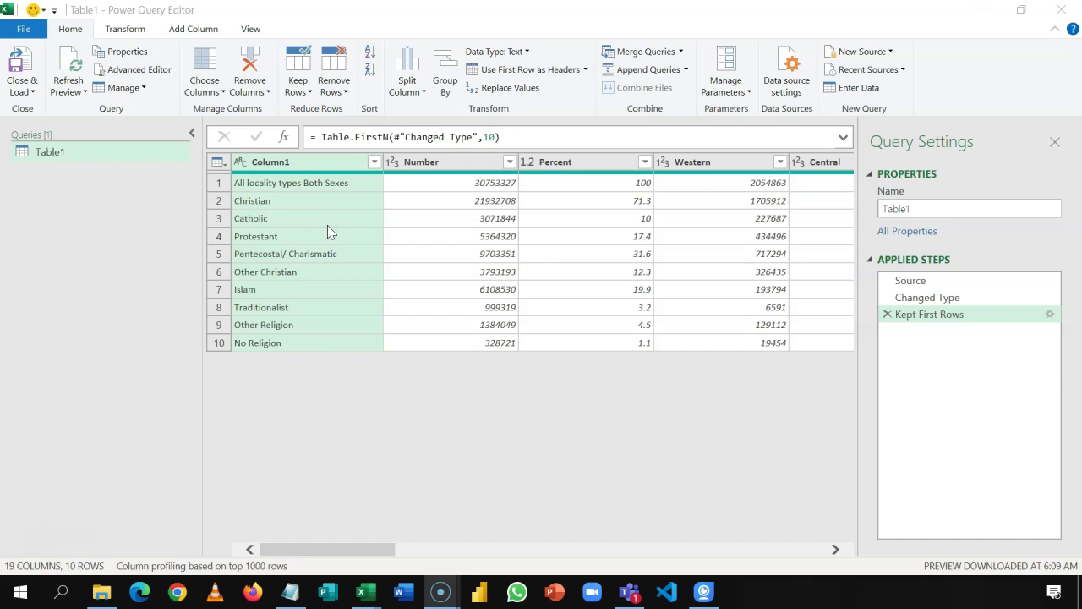
Remove the Number and Percent columns from the query.
{"action": "left_click", "coordinate": [449, 165]}
{"action": "left_click", "coordinate": [573, 162]}
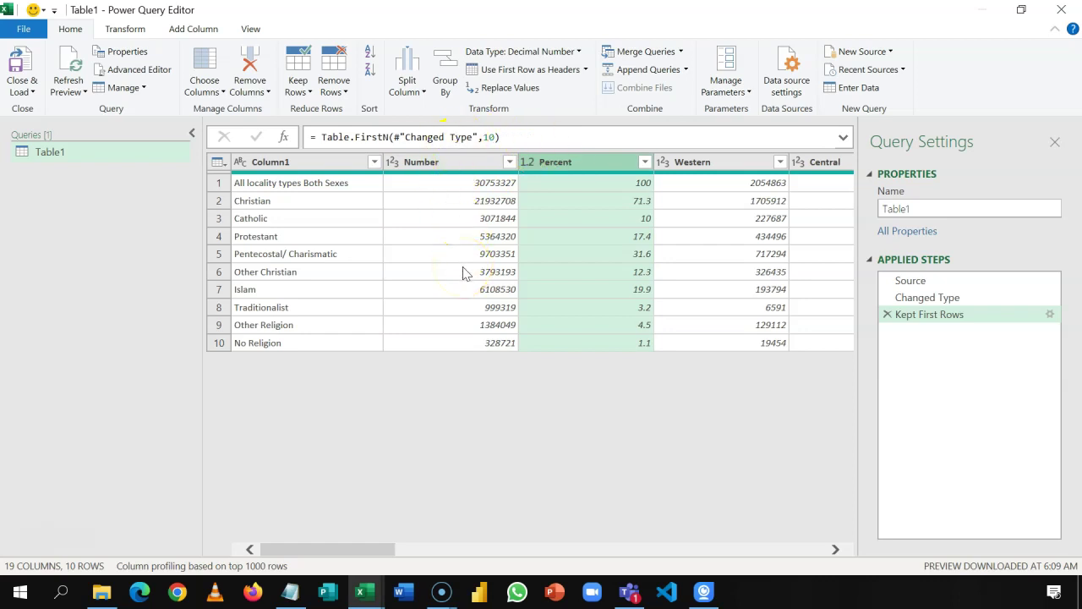
{"action": "left_click", "coordinate": [447, 162]}
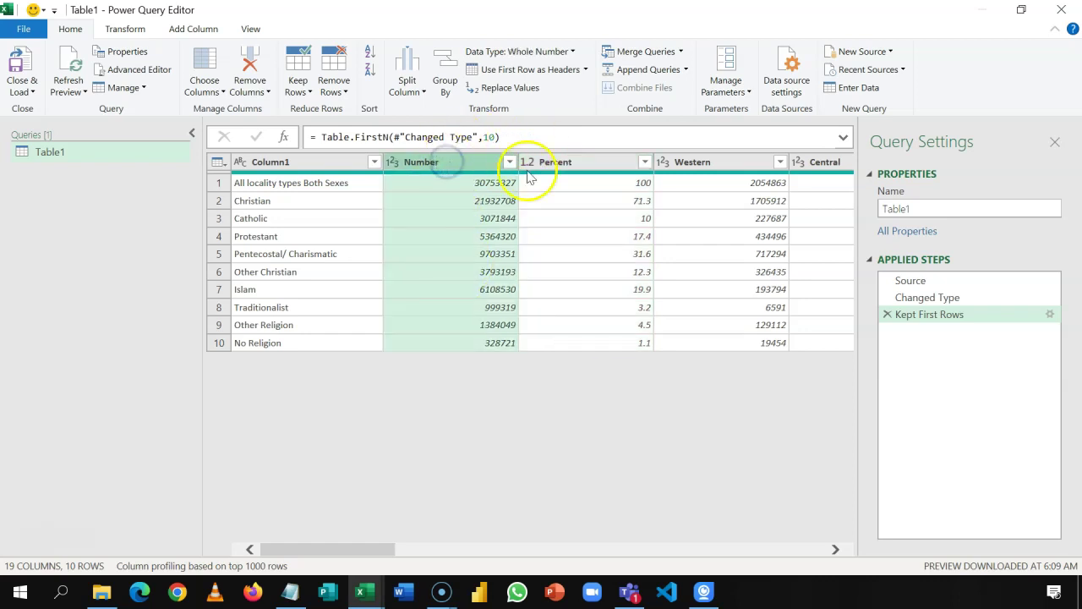
{"action": "left_click", "coordinate": [582, 163]}
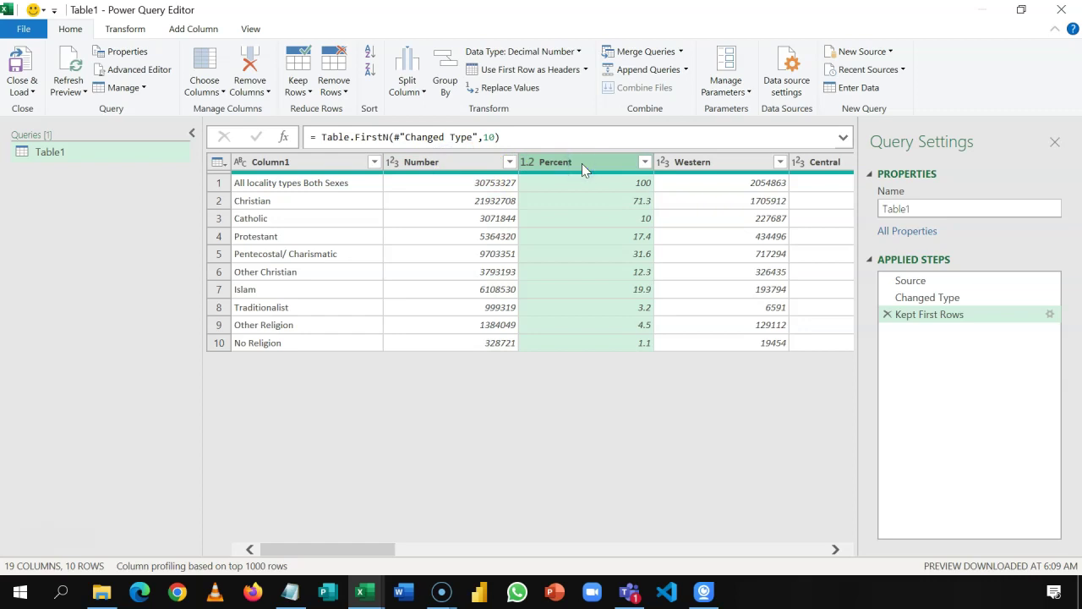
{"action": "key", "text": "shift+Left"}
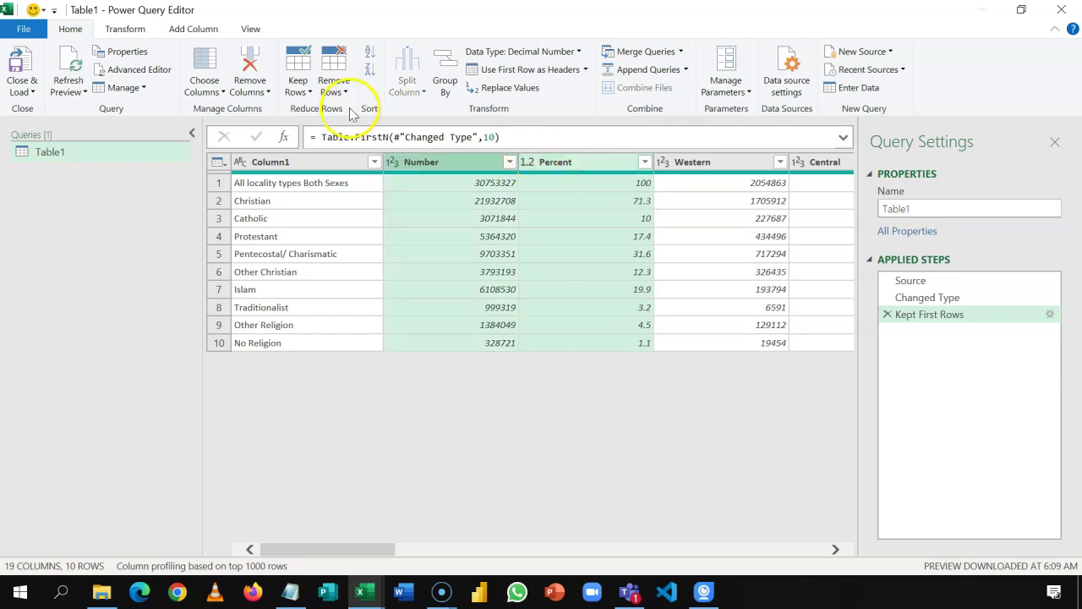
{"action": "left_click", "coordinate": [252, 66]}
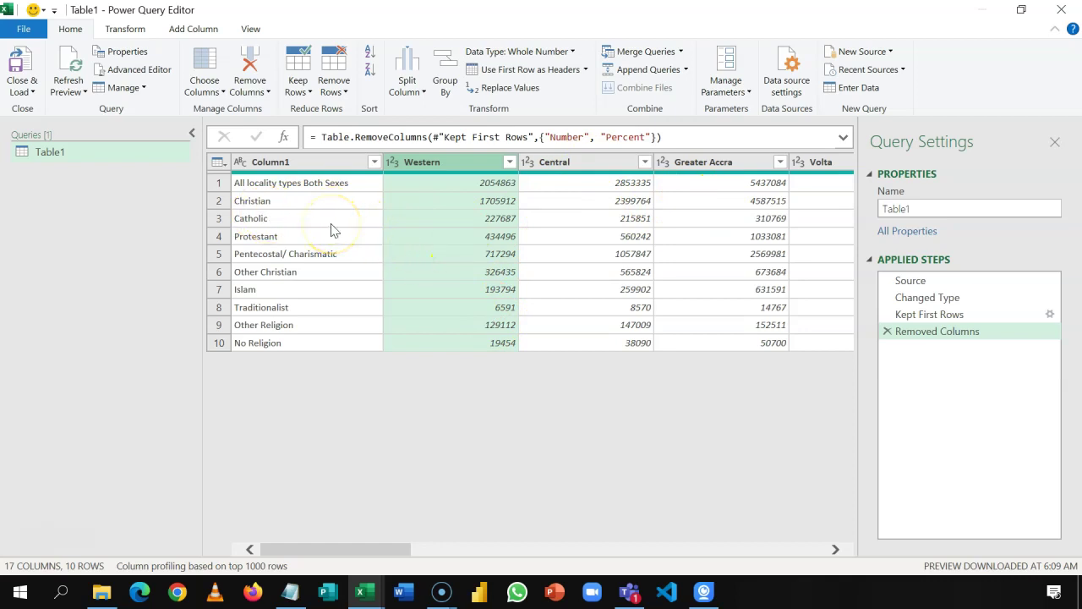
Filter Column1 to exclude the All locality types Both Sexes and Christian rows.
{"action": "left_click", "coordinate": [415, 202]}
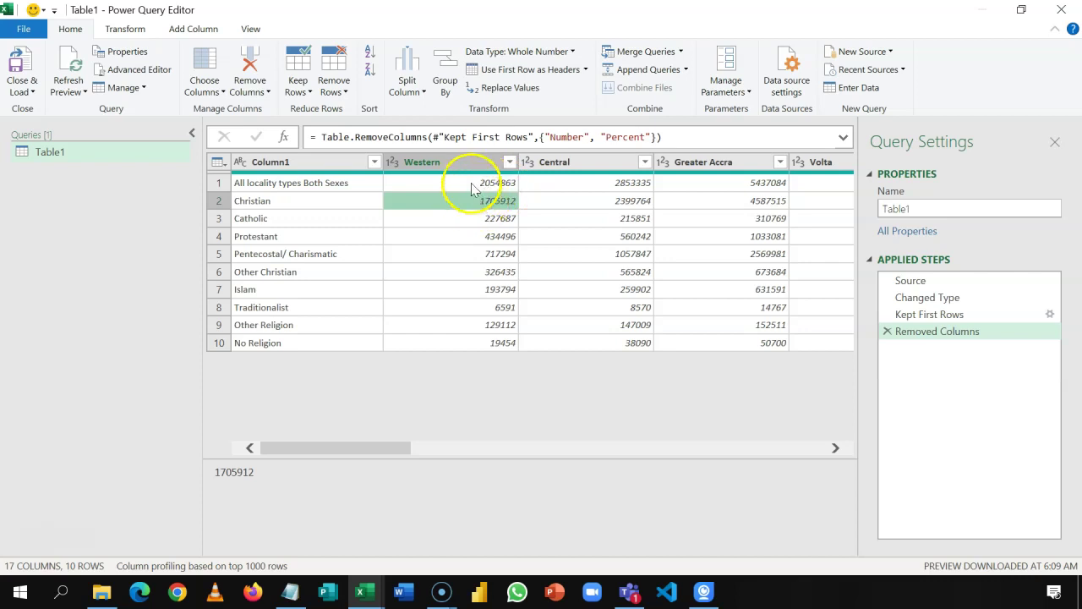
{"action": "left_click", "coordinate": [377, 166]}
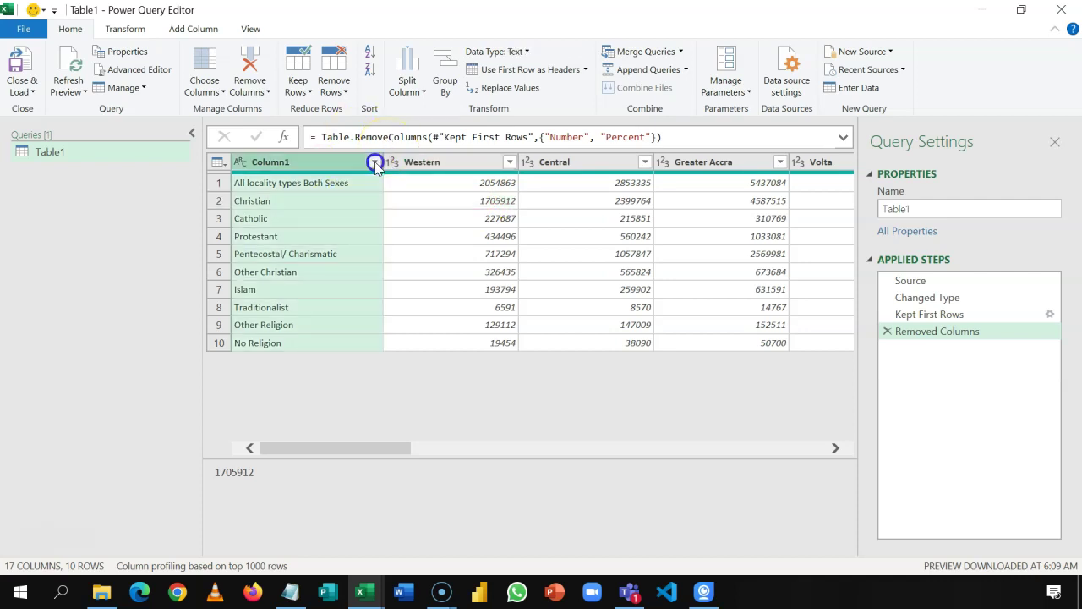
{"action": "left_click", "coordinate": [375, 162]}
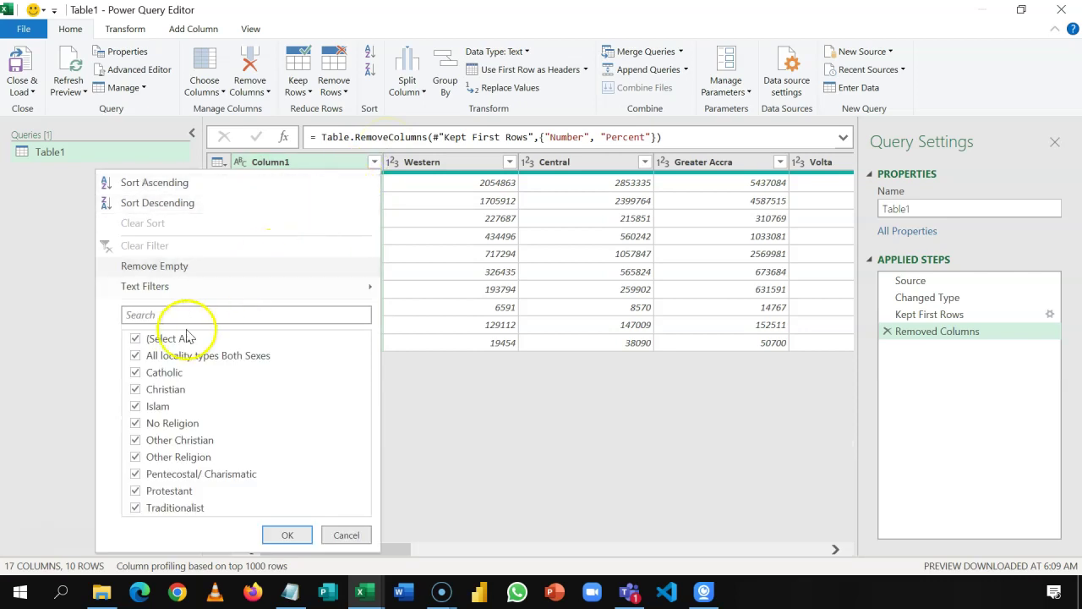
{"action": "left_click", "coordinate": [136, 356]}
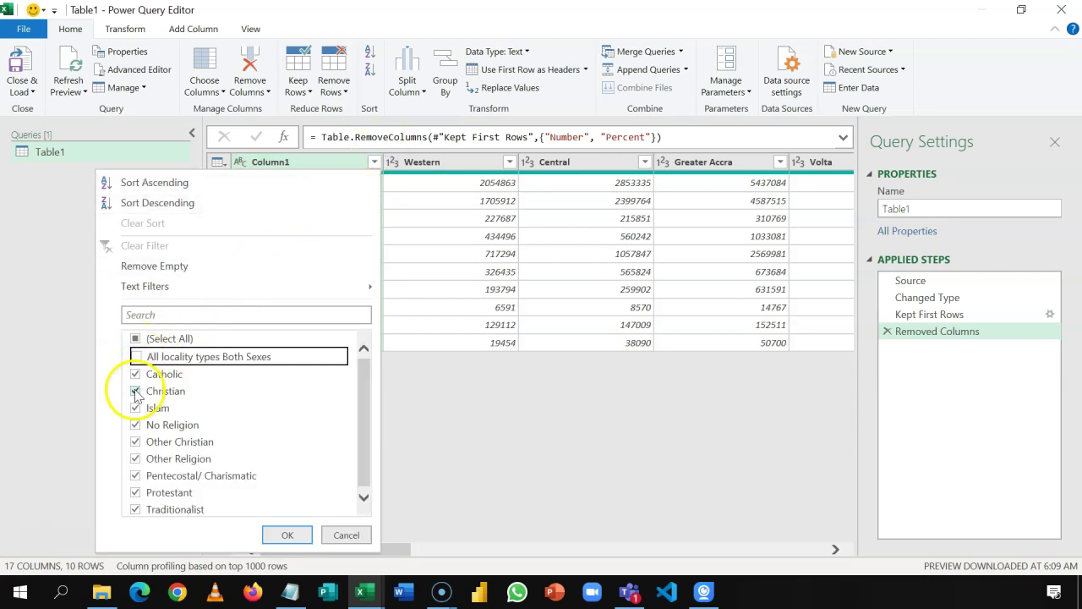
{"action": "left_click", "coordinate": [136, 390]}
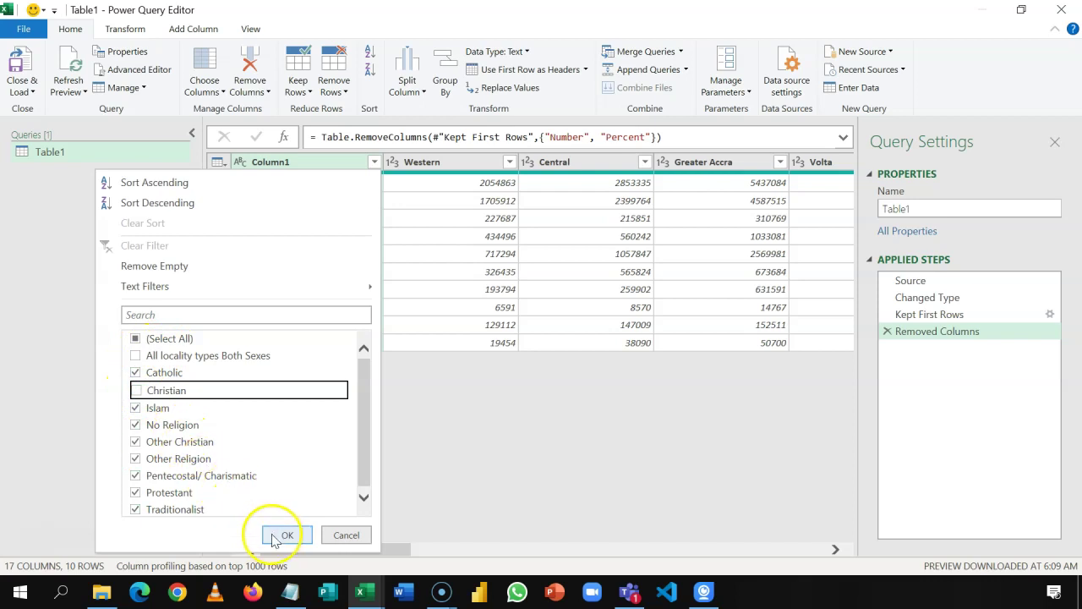
{"action": "left_click", "coordinate": [281, 536]}
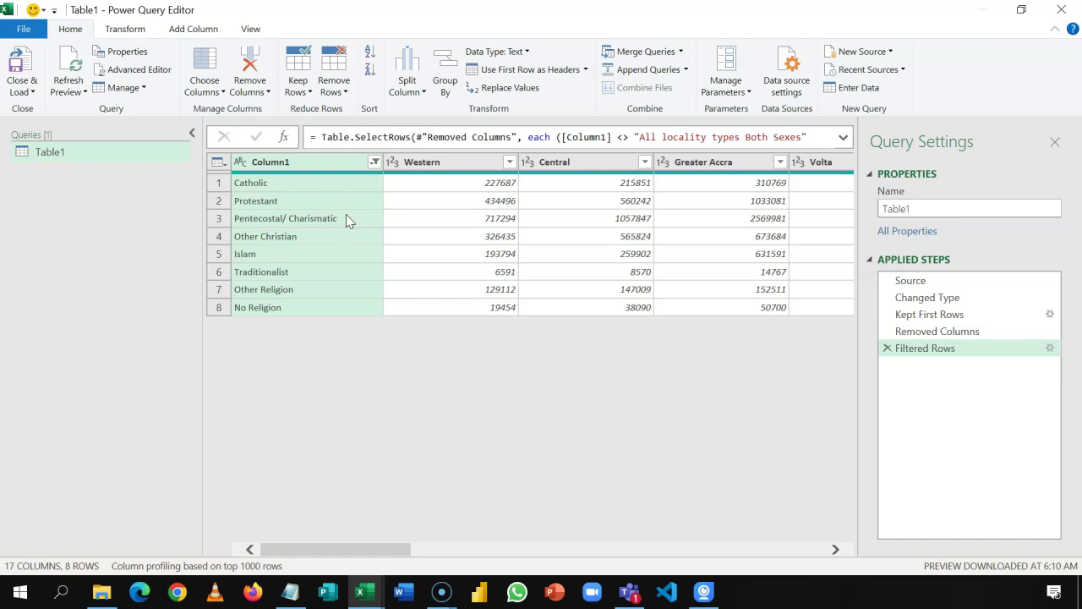
Rename Column1 to Religion.
{"action": "double_click", "coordinate": [317, 163]}
{"action": "type", "text": "Religion"}
{"action": "key", "text": "Return"}
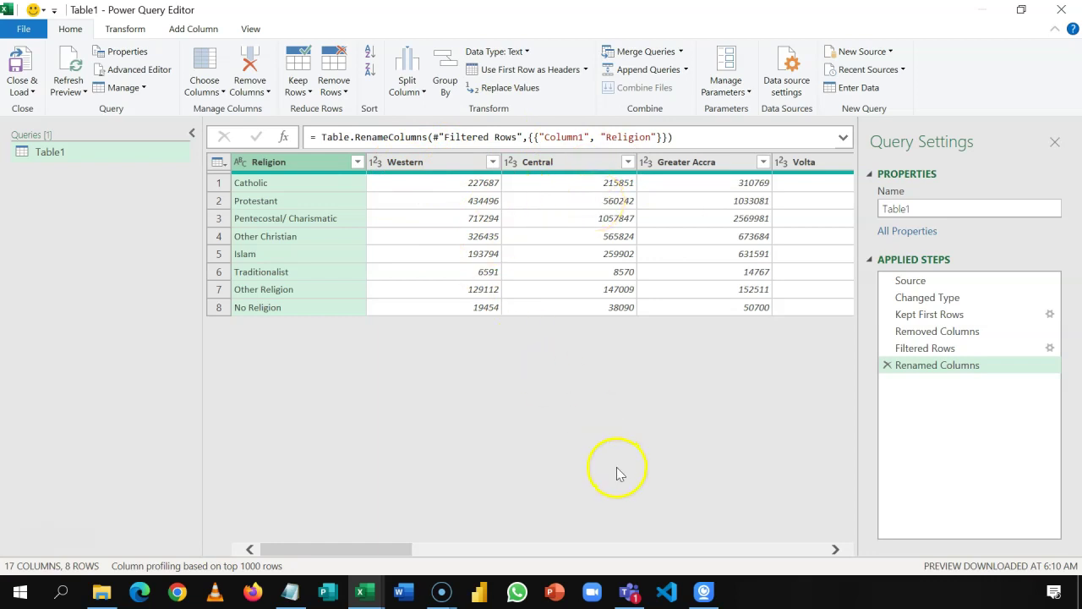
Correct the misspelled Eastem column heading to Eastern and return to the first columns of the query.
{"action": "left_click", "coordinate": [837, 550]}
{"action": "left_click", "coordinate": [836, 551]}
{"action": "left_click", "coordinate": [836, 551]}
{"action": "left_click", "coordinate": [837, 551]}
{"action": "left_click", "coordinate": [837, 551]}
{"action": "left_click", "coordinate": [836, 550]}
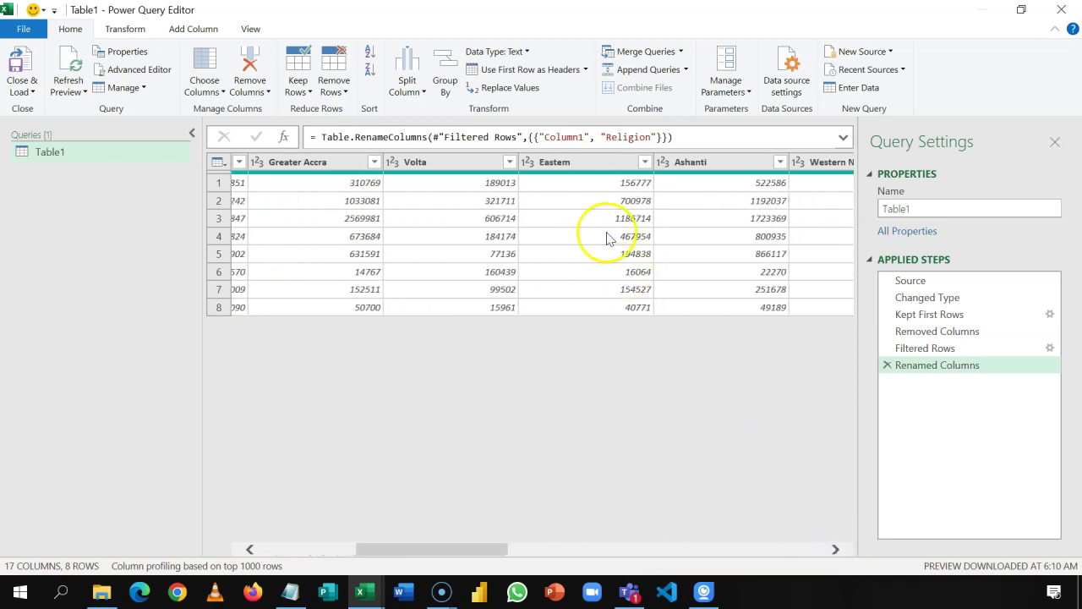
{"action": "left_click", "coordinate": [583, 164]}
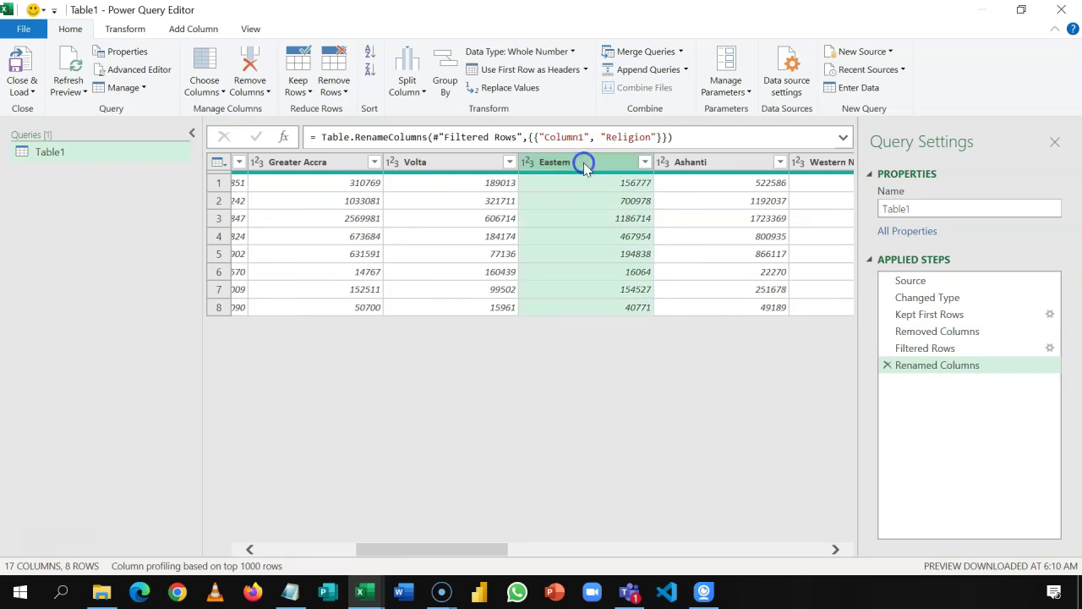
{"action": "double_click", "coordinate": [585, 164]}
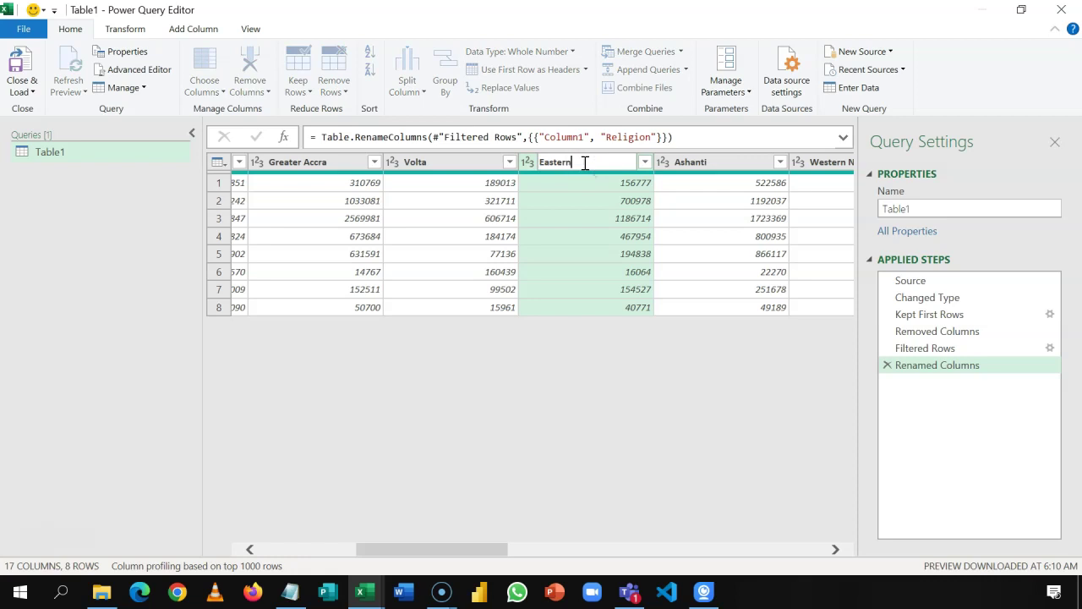
{"action": "key", "text": "Return"}
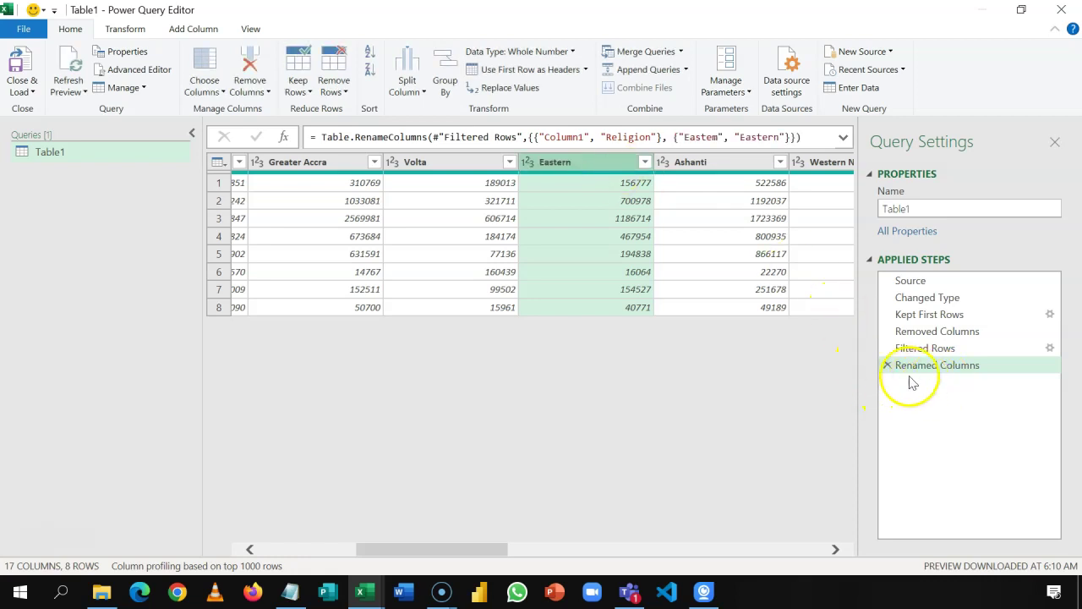
{"action": "left_click", "coordinate": [249, 548]}
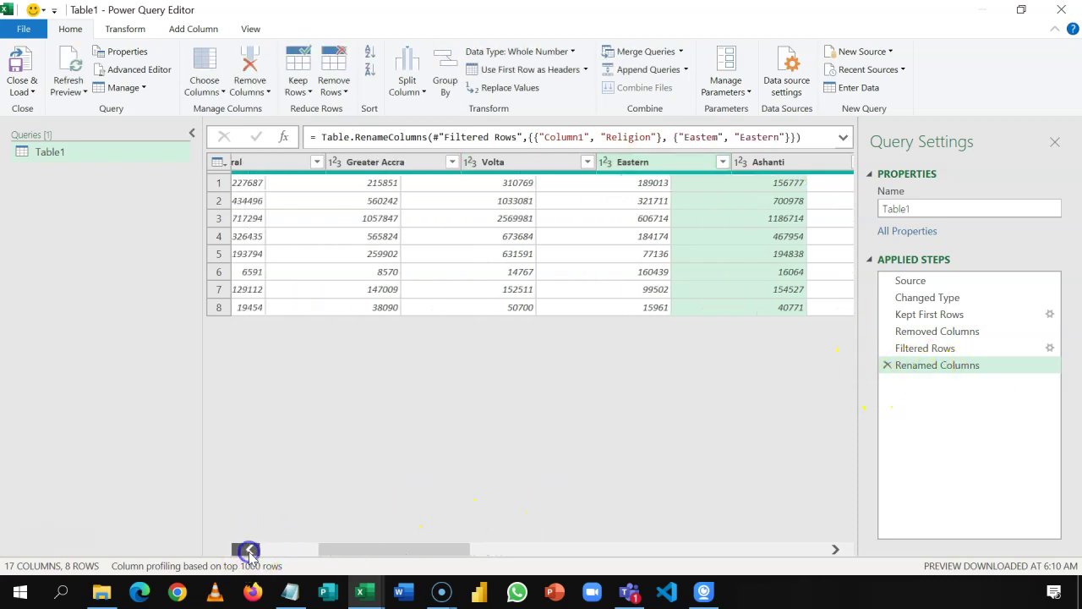
{"action": "left_click", "coordinate": [250, 549]}
{"action": "left_click", "coordinate": [249, 549]}
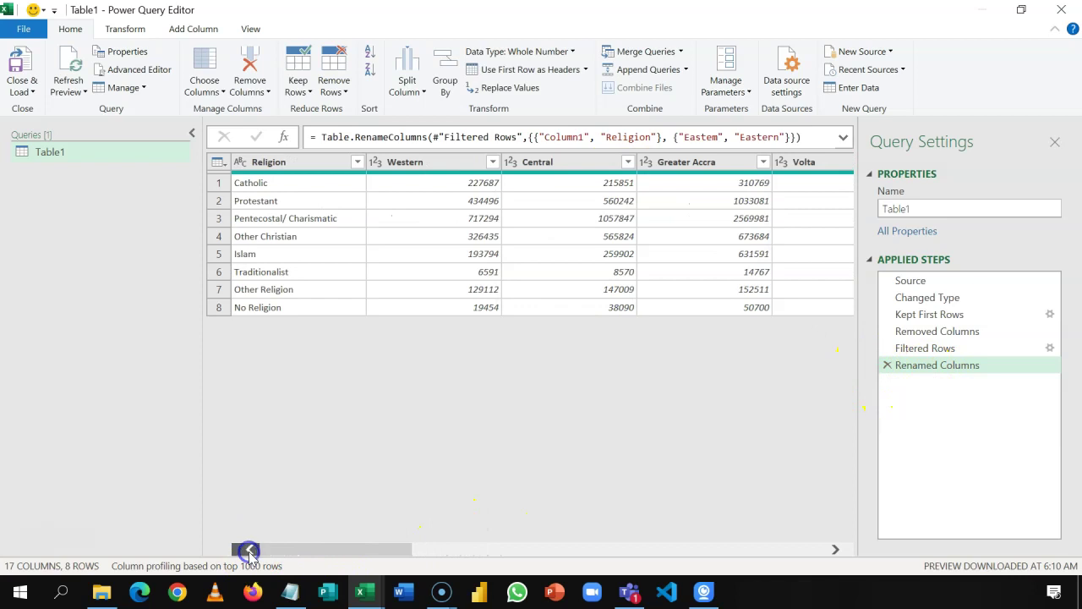
Unpivot all columns other than Religion into attribute and value rows.
{"action": "left_click", "coordinate": [315, 171]}
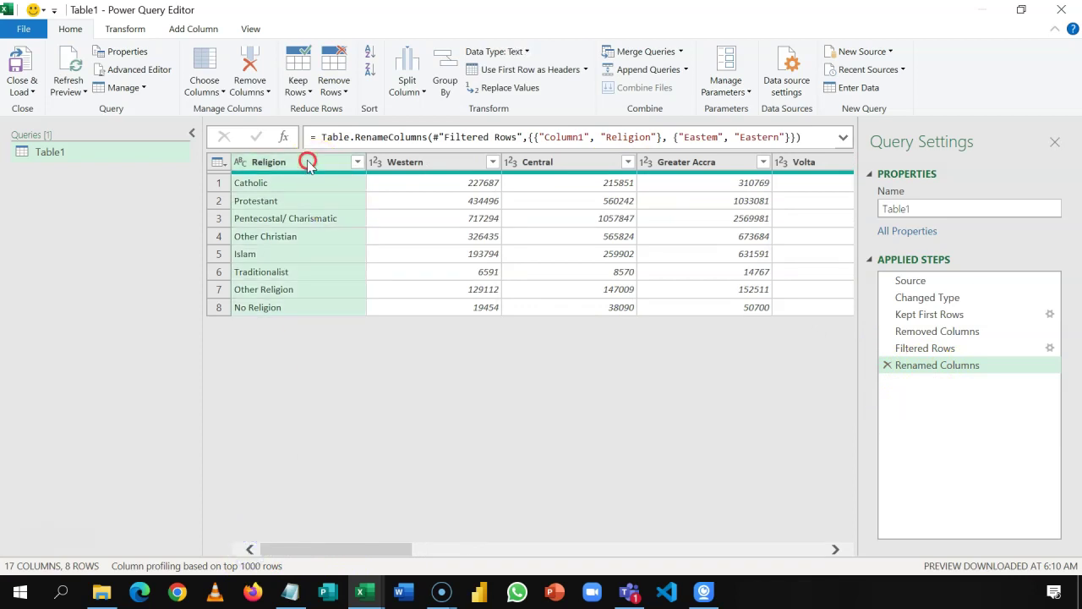
{"action": "right_click", "coordinate": [308, 162]}
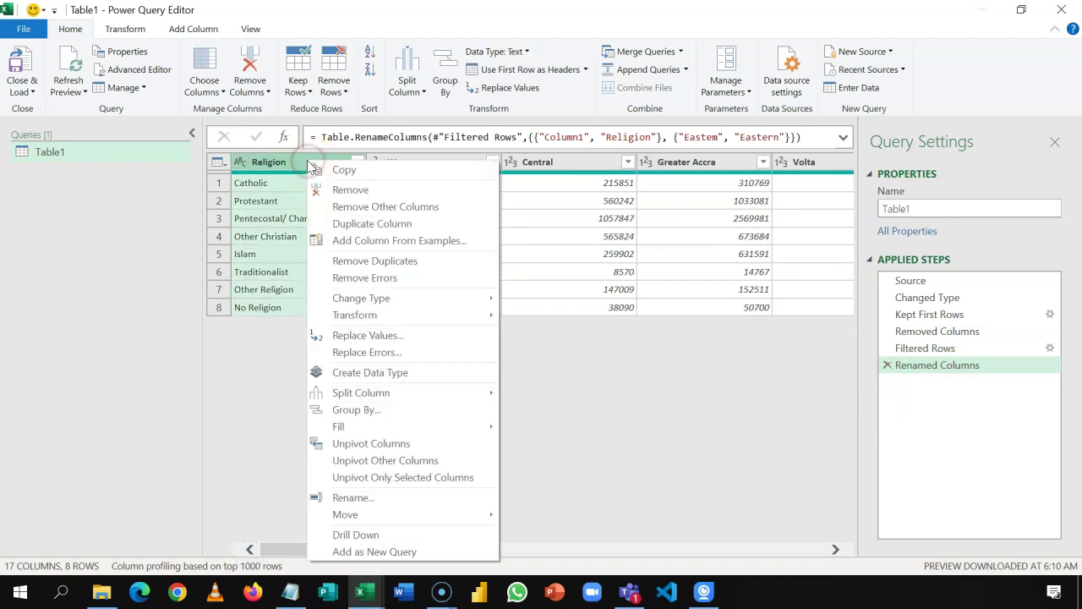
{"action": "left_click", "coordinate": [411, 461]}
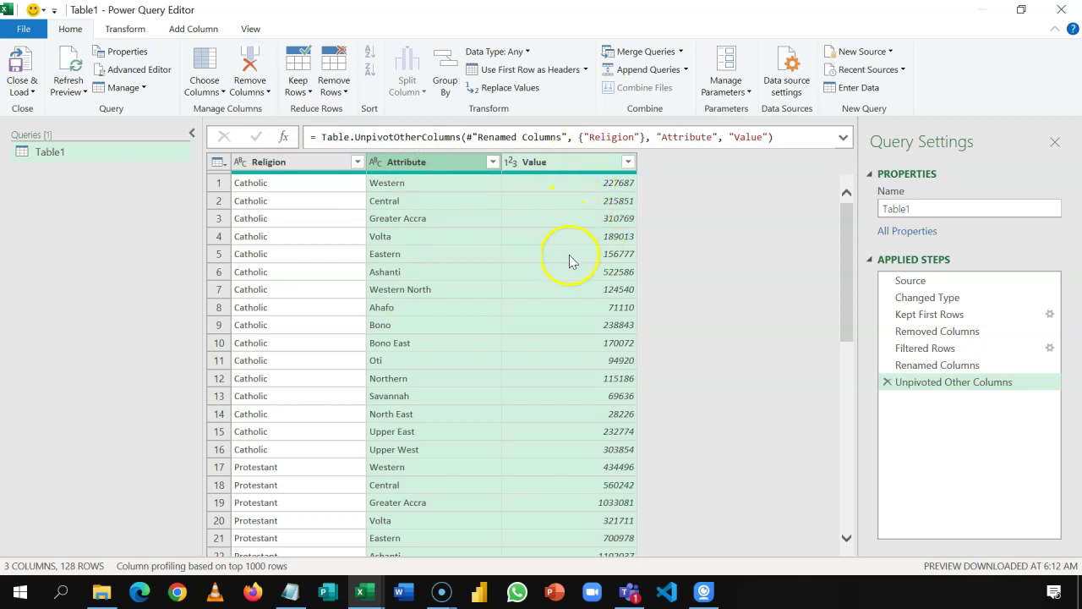
Rename the Attribute column to Region and the Value column to Population.
{"action": "double_click", "coordinate": [433, 162]}
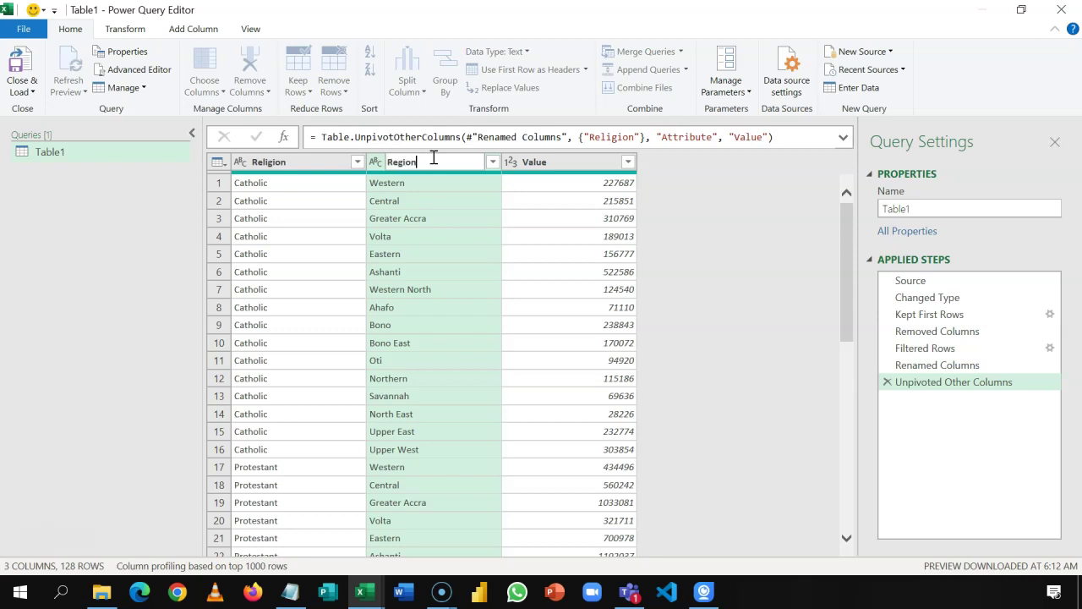
{"action": "key", "text": "Return"}
{"action": "double_click", "coordinate": [565, 157]}
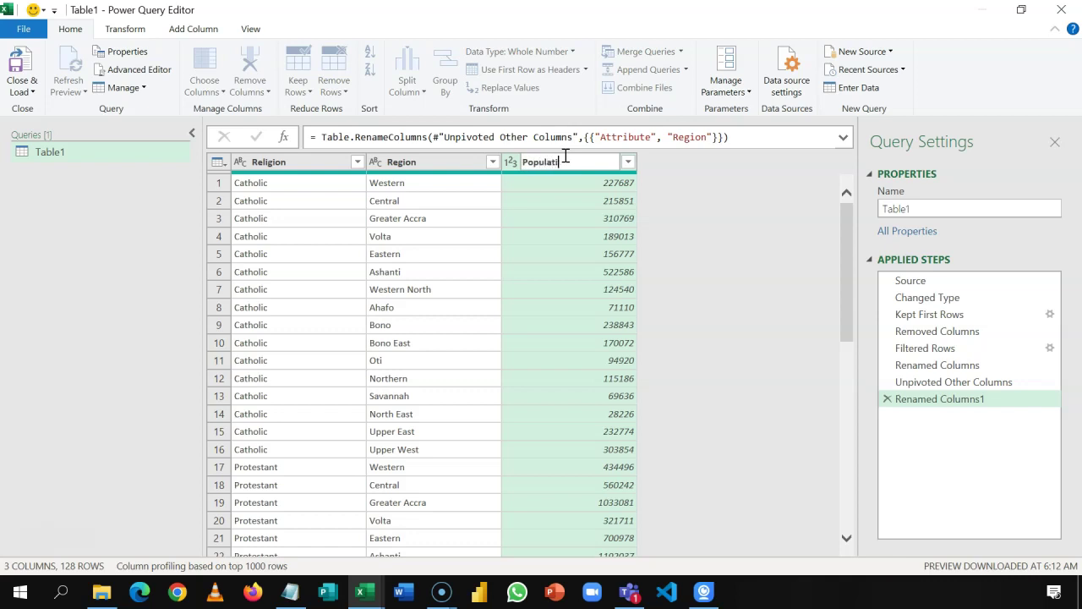
{"action": "key", "text": "Return"}
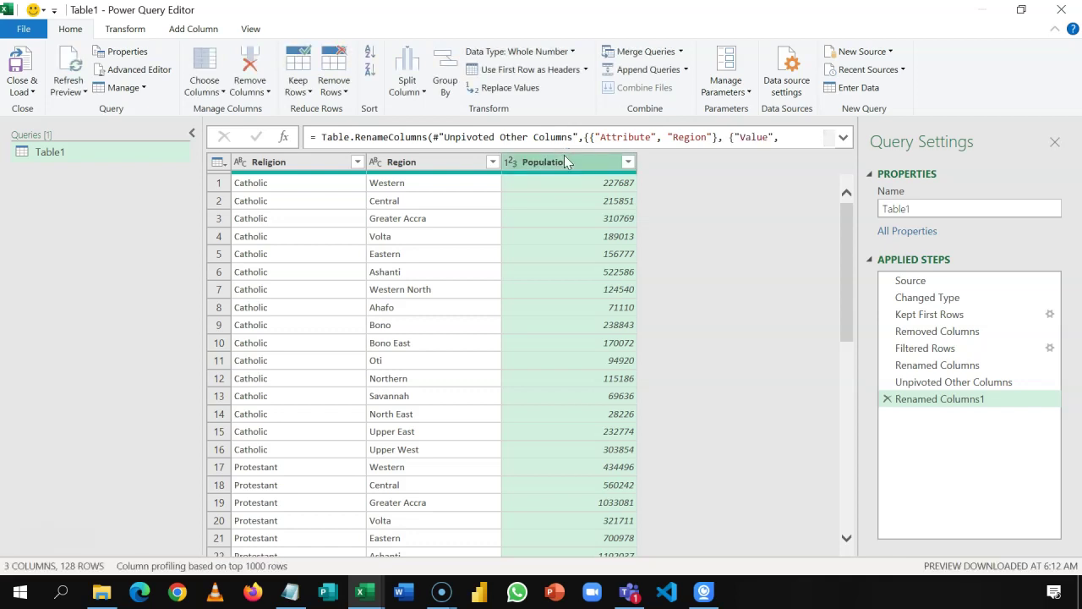
{"action": "left_click", "coordinate": [298, 162]}
{"action": "left_click", "coordinate": [411, 163]}
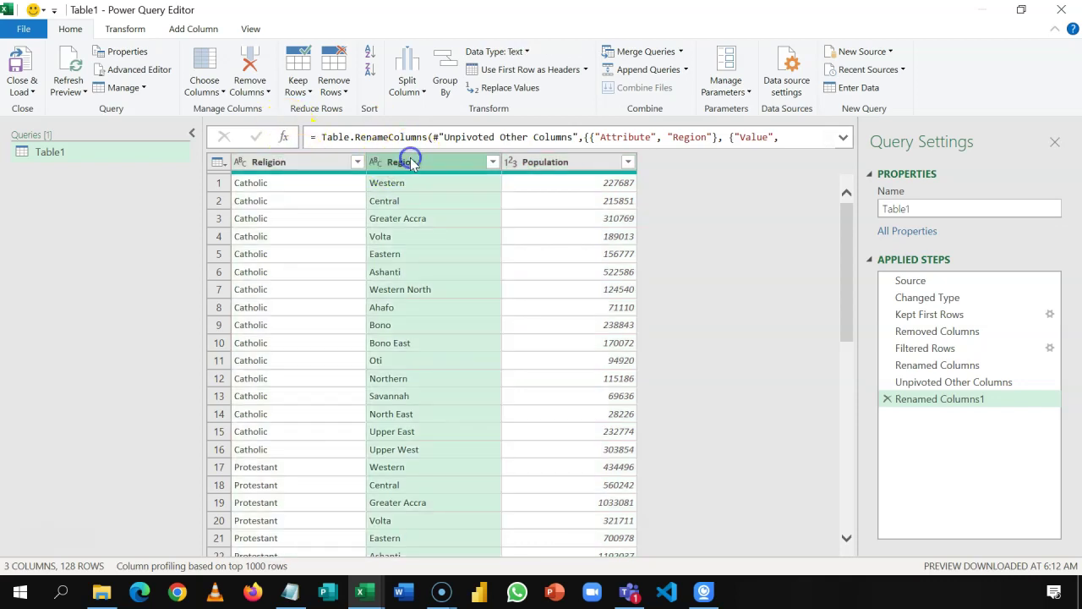
{"action": "left_click", "coordinate": [559, 161]}
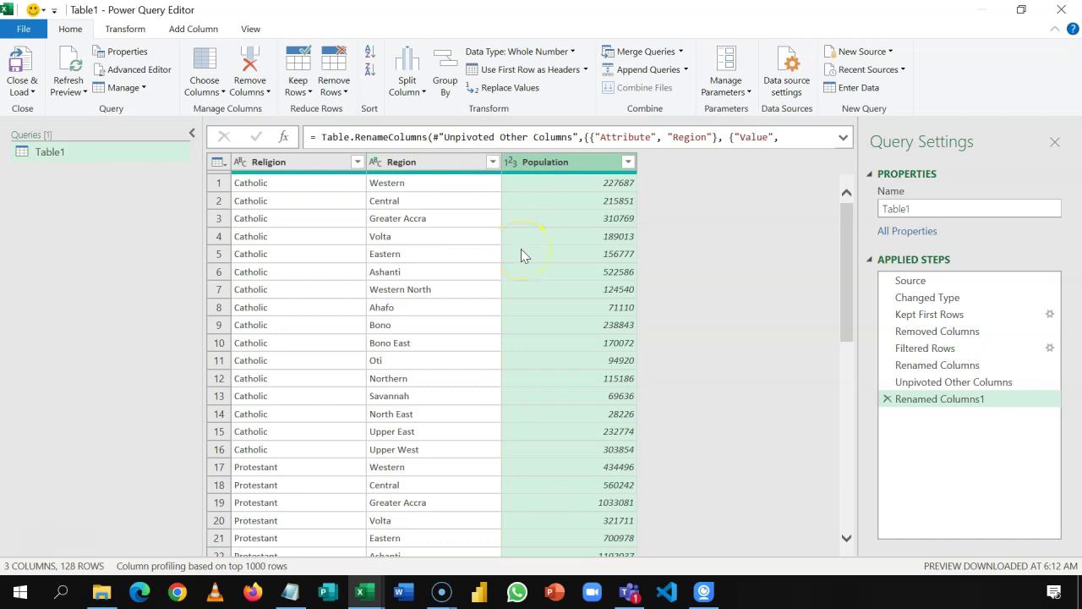
Close the query editor and load the cleaned query as a table on a new worksheet.
{"action": "left_click", "coordinate": [25, 87]}
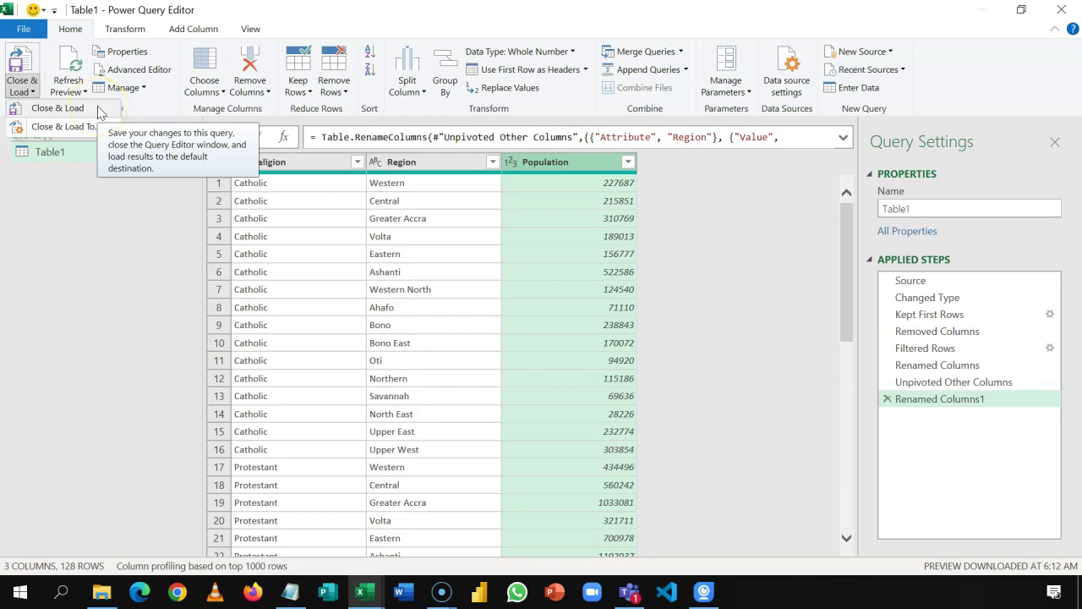
{"action": "left_click", "coordinate": [61, 136]}
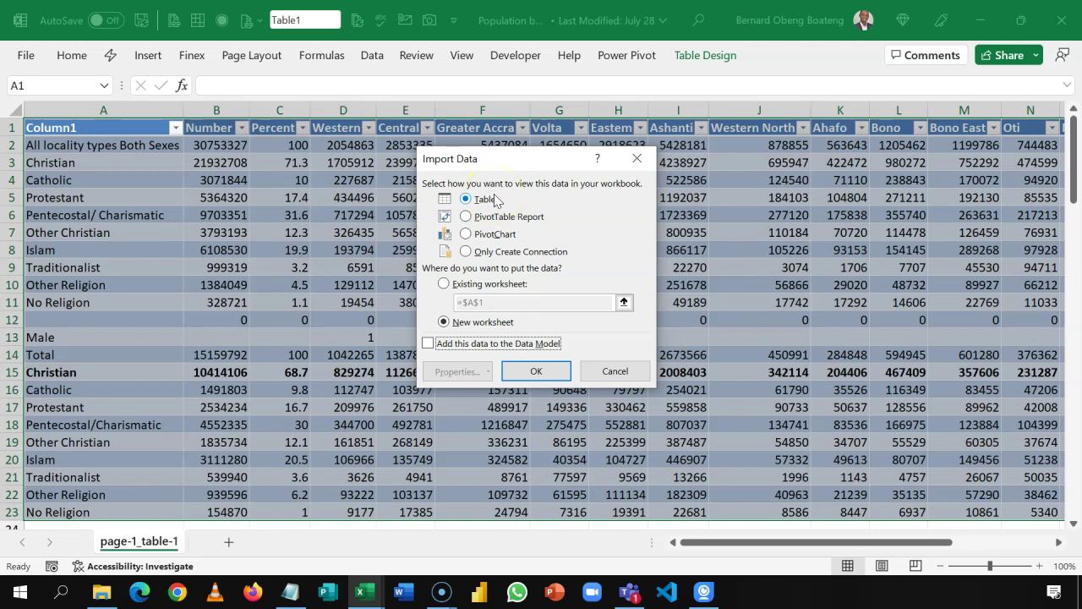
{"action": "left_click", "coordinate": [525, 373]}
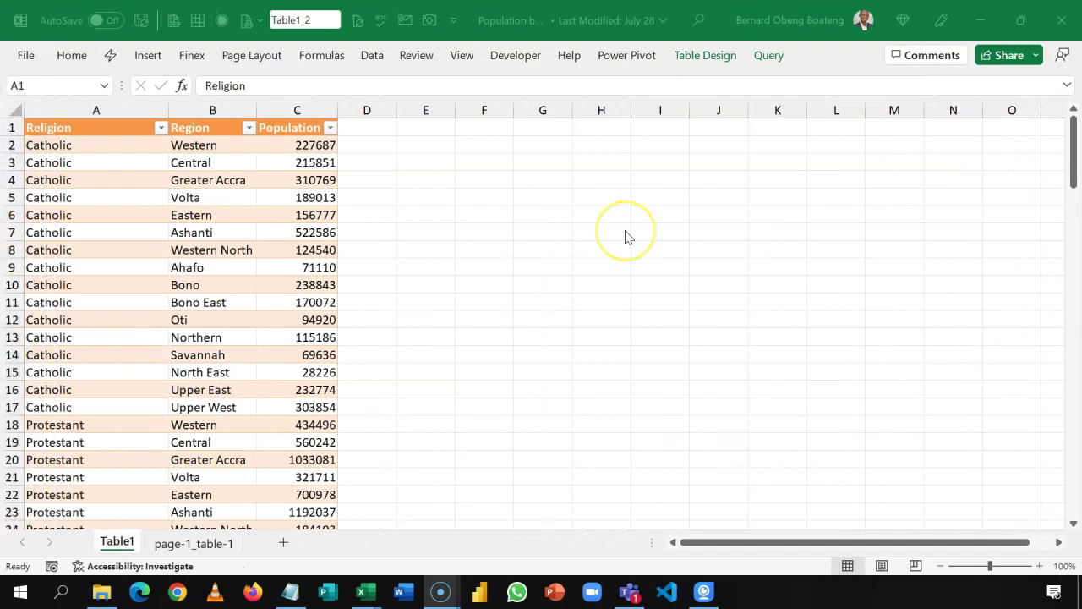
Look at the finished dashboard in the other workbook and return to the cleaned table on the Table1 sheet.
{"action": "left_click", "coordinate": [298, 229]}
{"action": "left_click", "coordinate": [299, 229]}
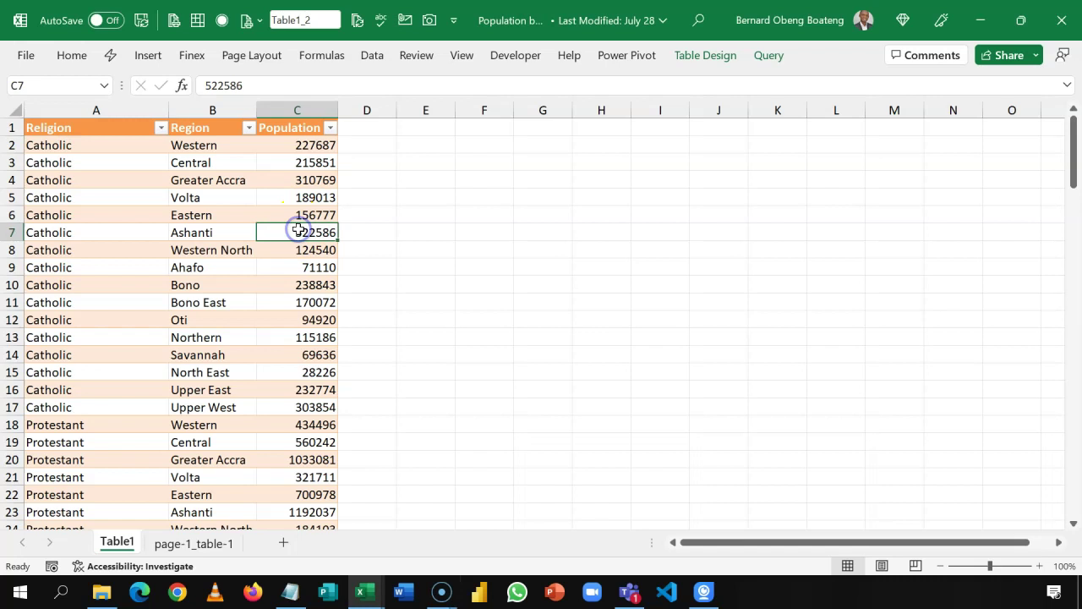
{"action": "key", "text": "alt+Tab"}
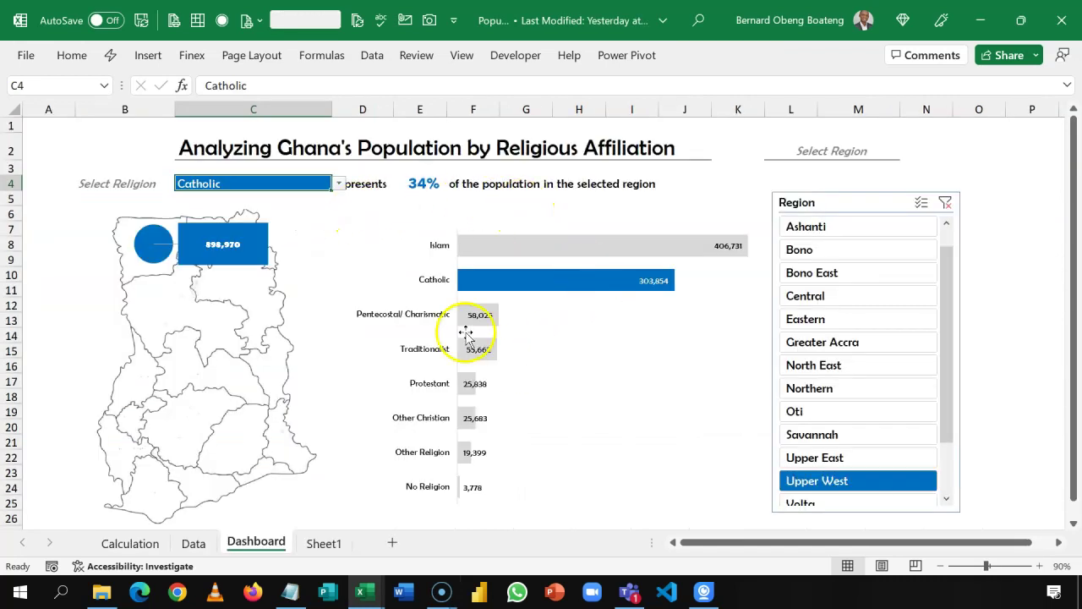
{"action": "left_click", "coordinate": [536, 221]}
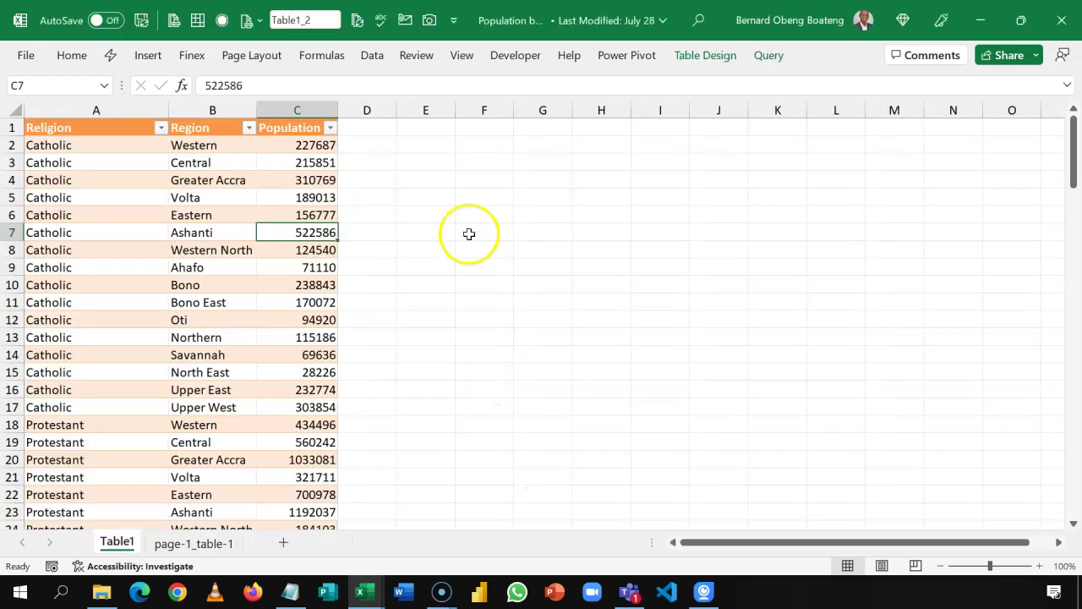
{"action": "left_click", "coordinate": [483, 183]}
{"action": "left_click", "coordinate": [300, 194]}
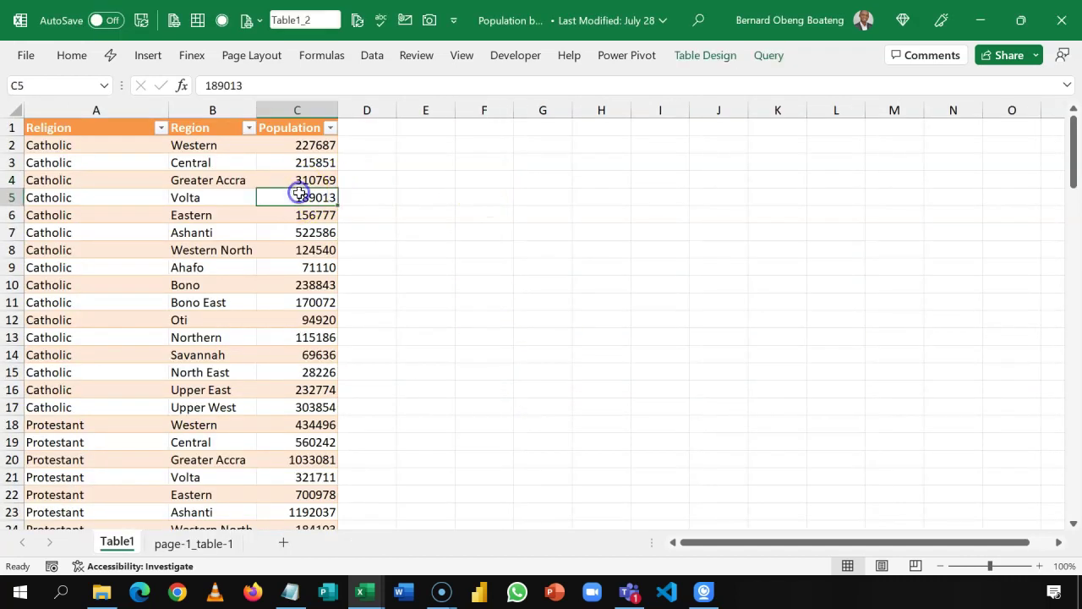
{"action": "left_click", "coordinate": [503, 178]}
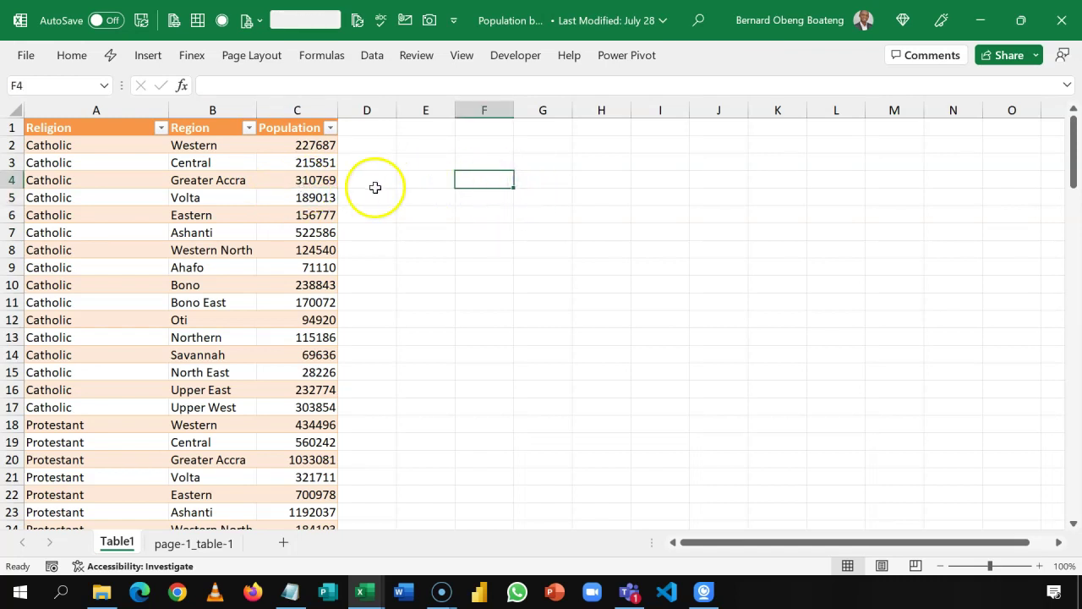
Insert a PivotTable from the cleaned table Table1_2 at cell G3 of the existing Table1 worksheet.
{"action": "left_click", "coordinate": [296, 187]}
{"action": "left_click", "coordinate": [148, 55]}
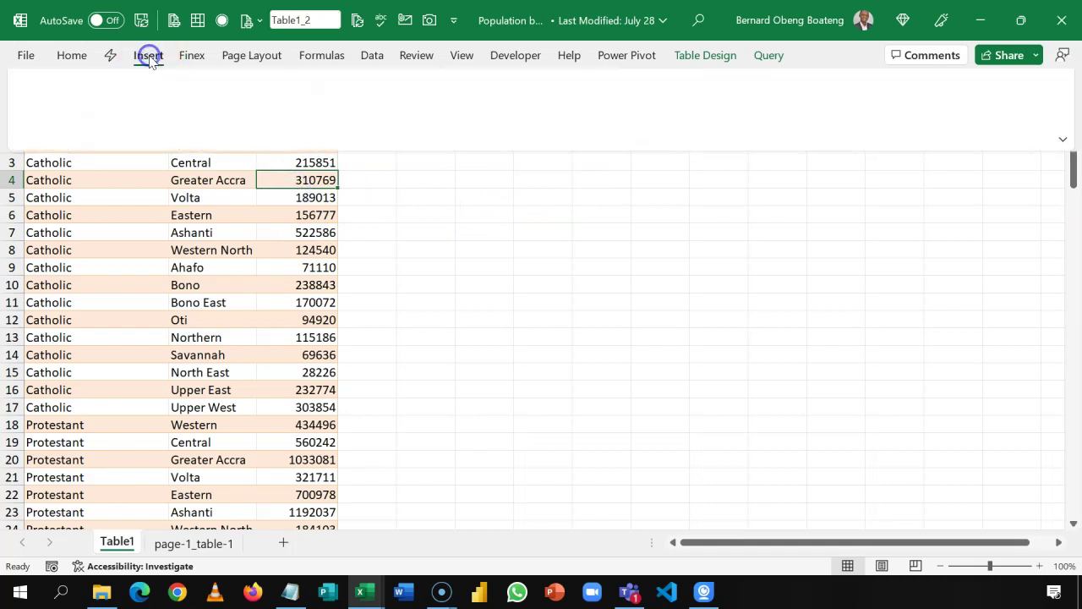
{"action": "left_click", "coordinate": [39, 118]}
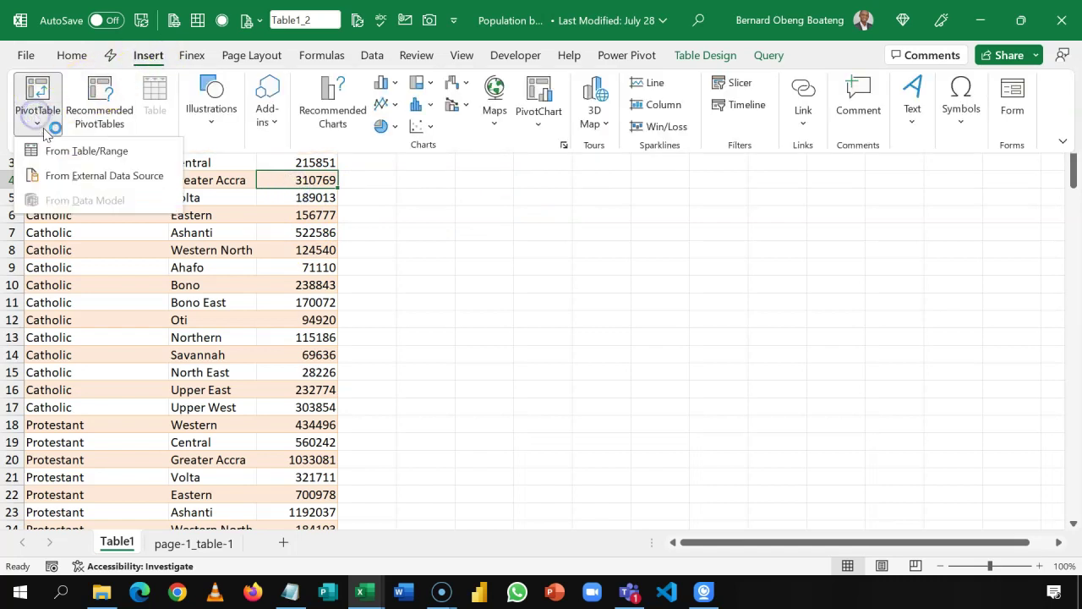
{"action": "left_click", "coordinate": [68, 148]}
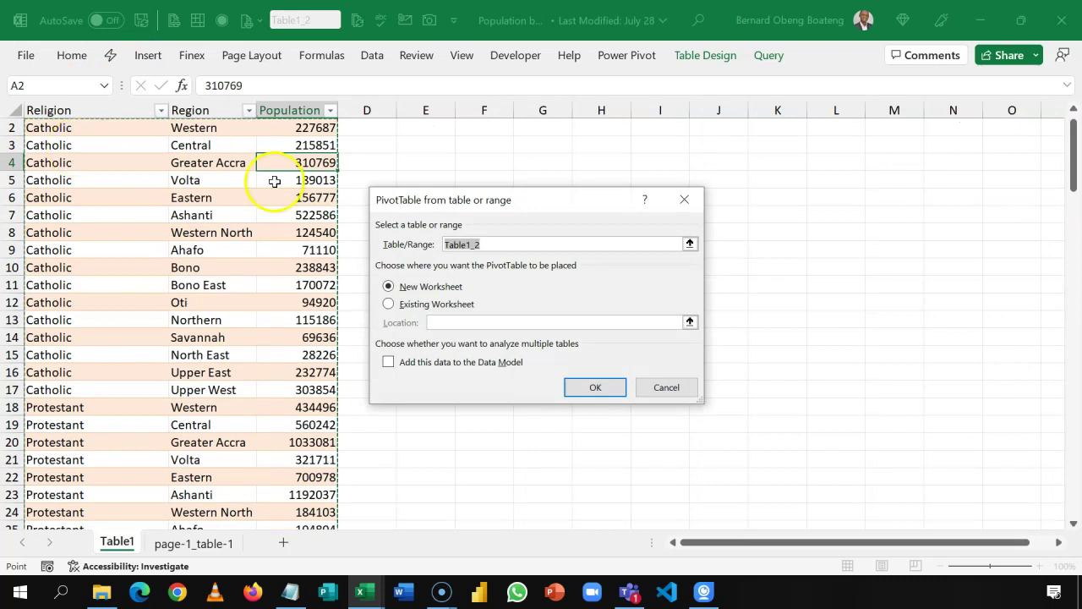
{"action": "left_click", "coordinate": [459, 306]}
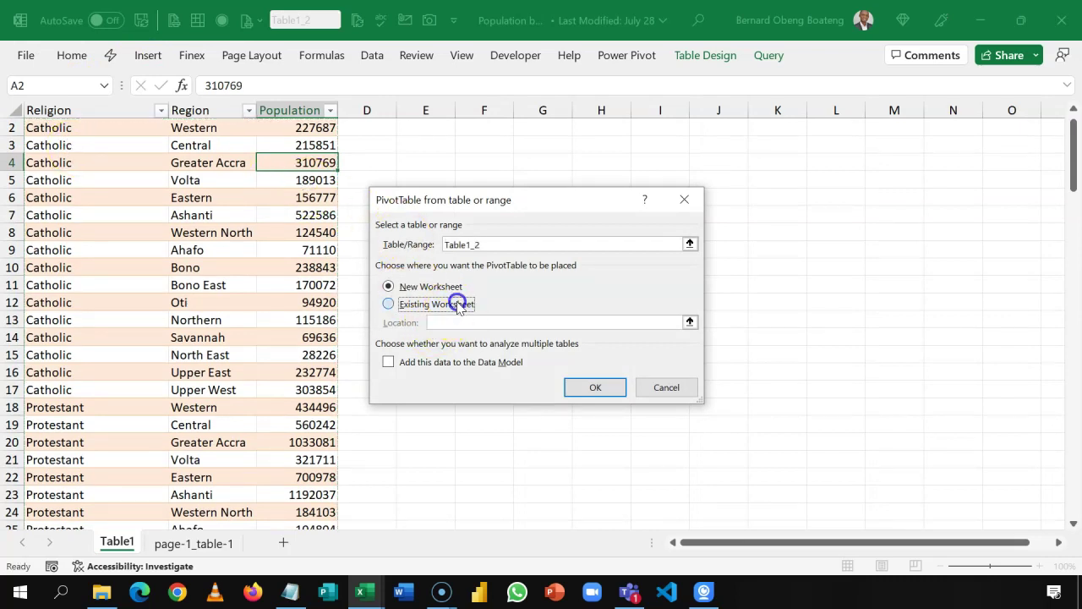
{"action": "left_click", "coordinate": [554, 146]}
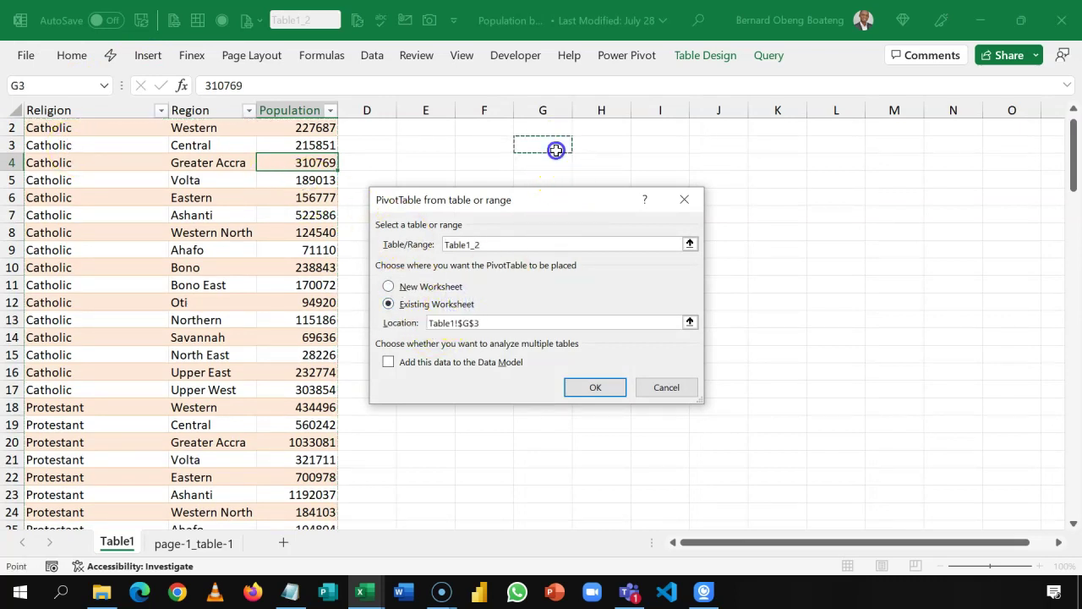
{"action": "left_click", "coordinate": [597, 389]}
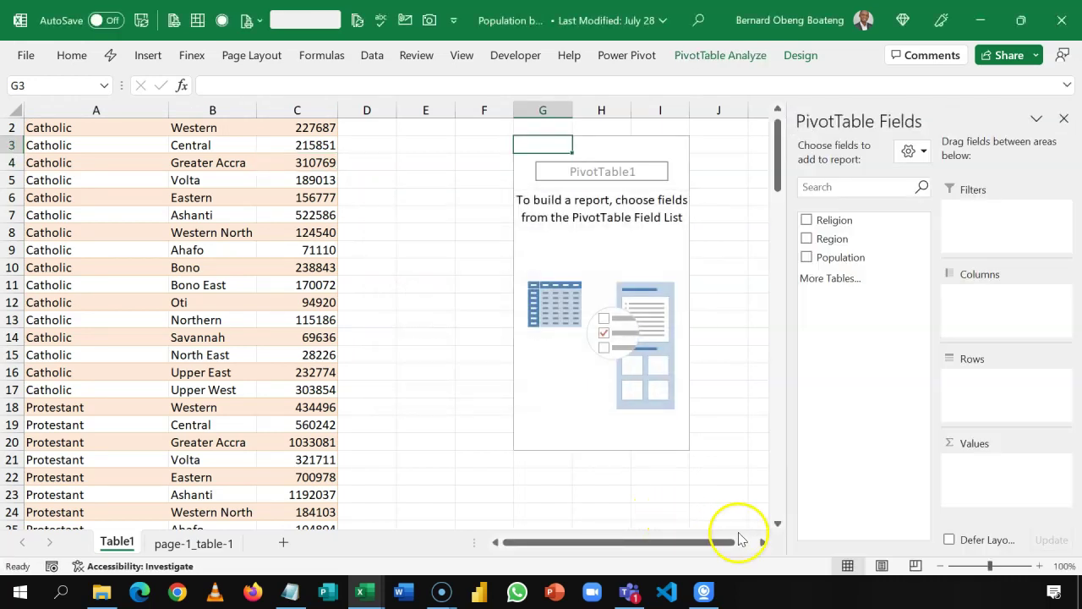
Add Population as the summed value and Religion as the row field of the PivotTable.
{"action": "left_click", "coordinate": [763, 543]}
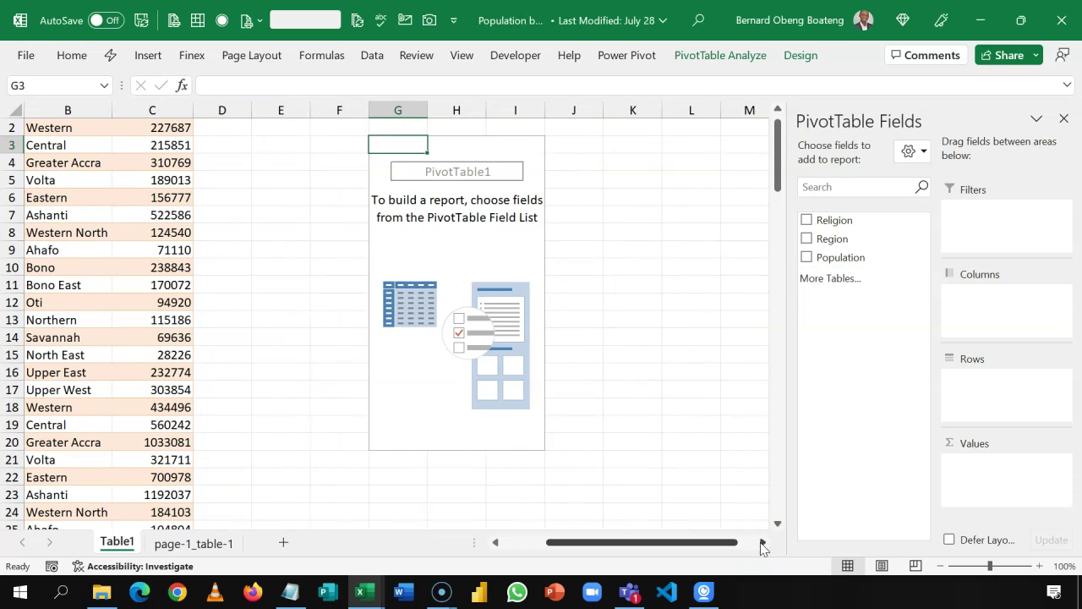
{"action": "left_click", "coordinate": [807, 257]}
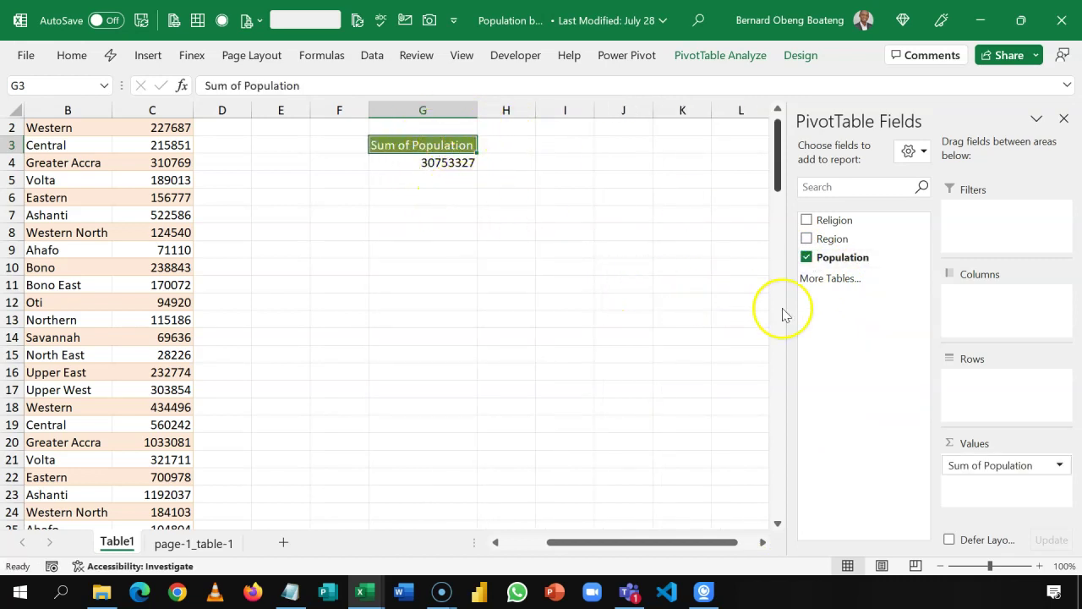
{"action": "left_click", "coordinate": [806, 220]}
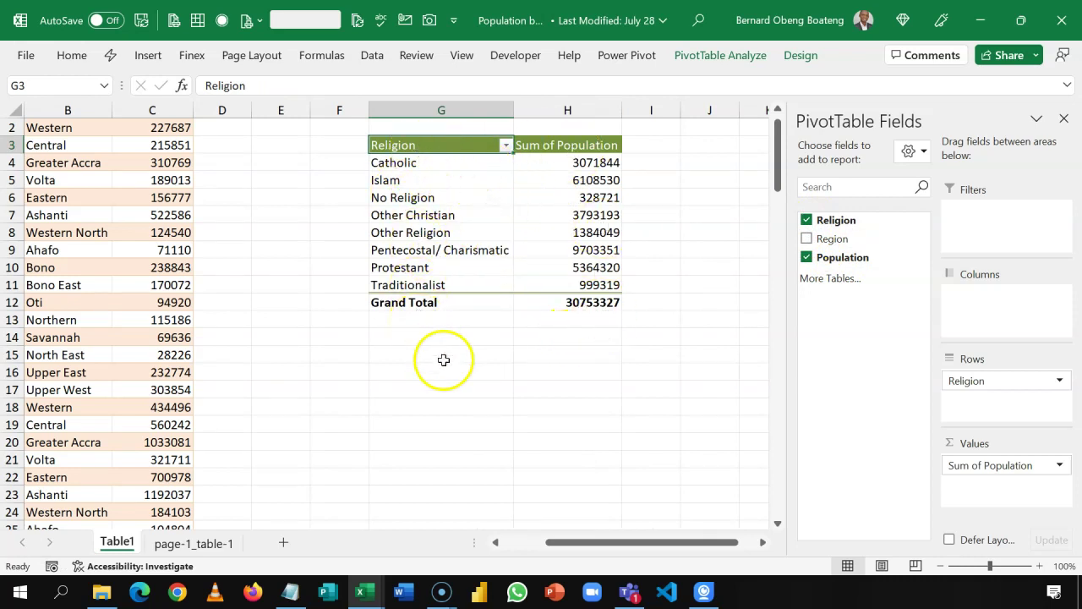
Sort the PivotTable's religions by Sum of Population from largest to smallest.
{"action": "scroll", "coordinate": [469, 370], "scroll_direction": "right", "scroll_amount": 1}
{"action": "left_click", "coordinate": [482, 267]}
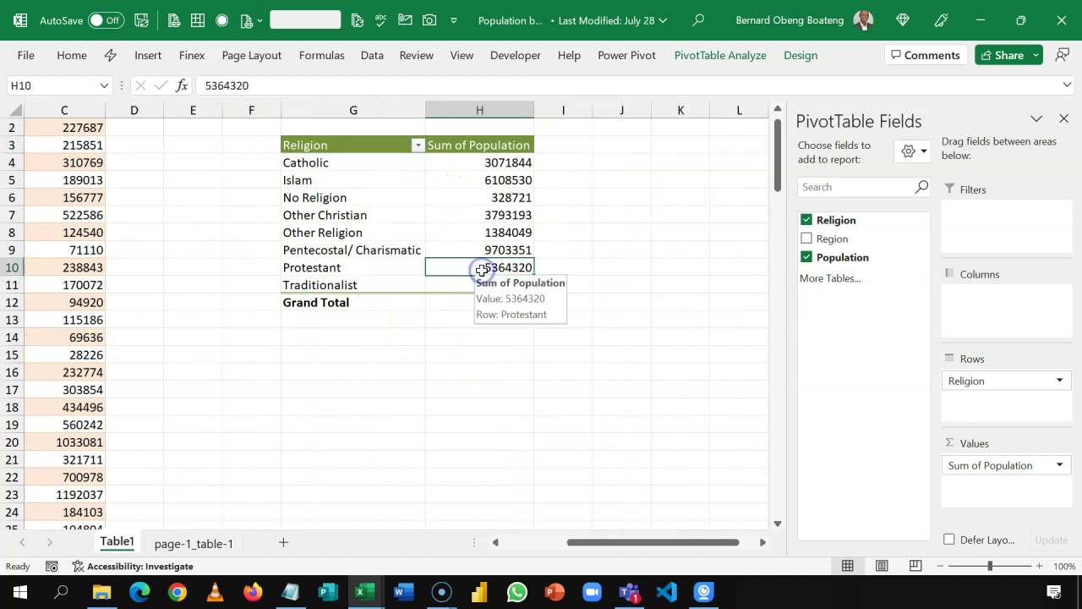
{"action": "left_click", "coordinate": [373, 56]}
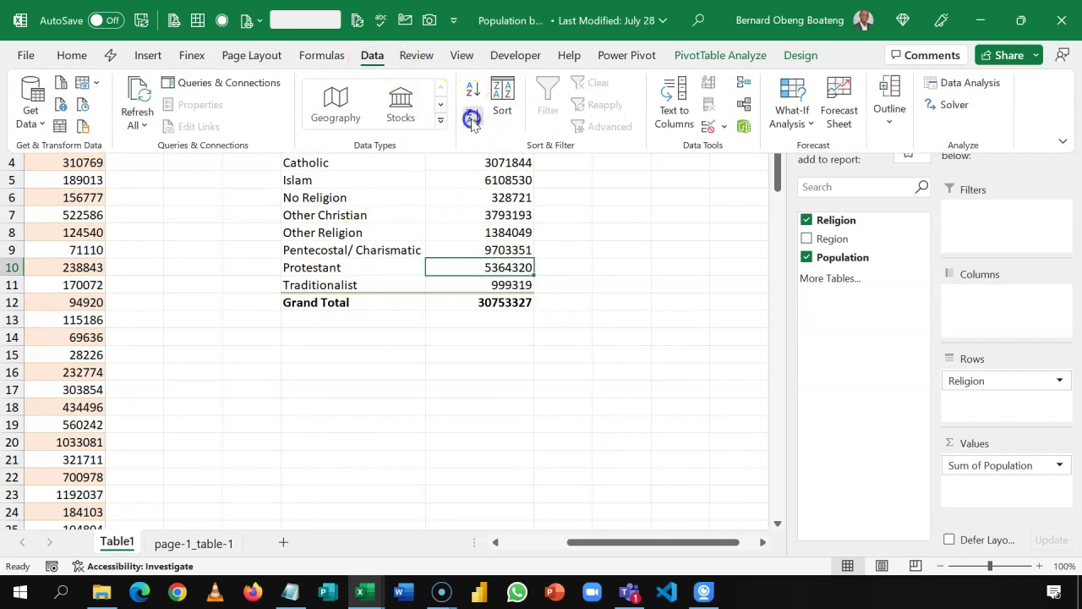
{"action": "left_click", "coordinate": [473, 115]}
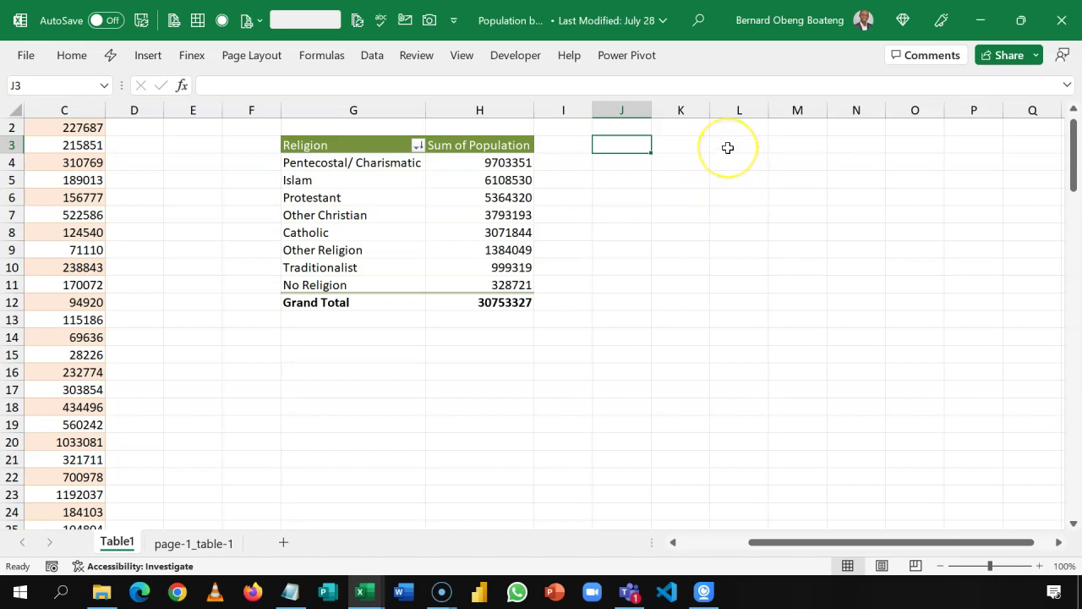
Widen column K to roughly the width of the PivotTable's Religion column and select cell K1.
{"action": "key", "text": "Up"}
{"action": "key", "text": "Up"}
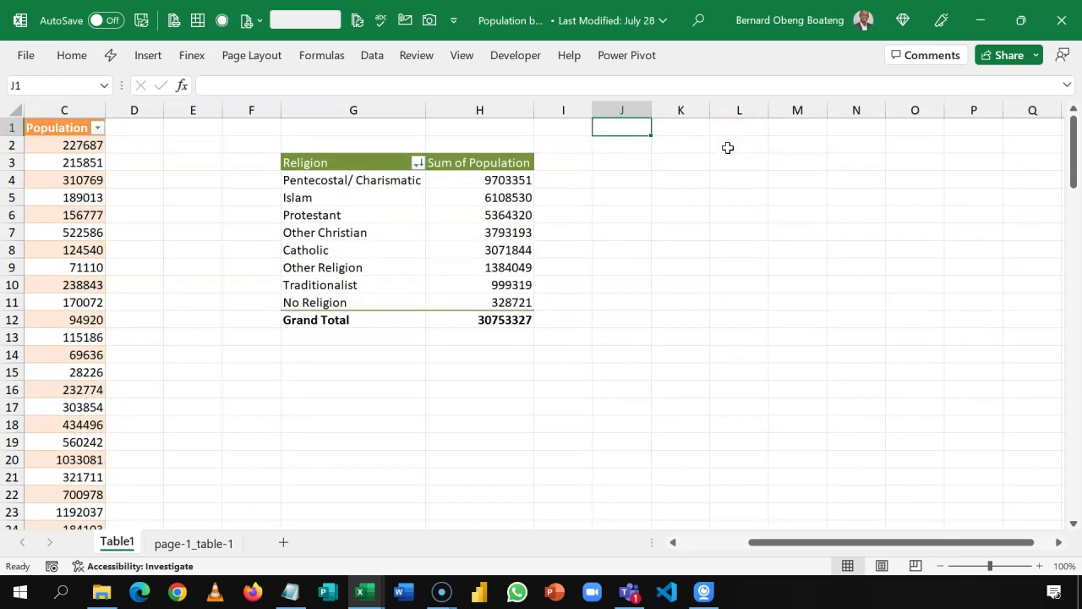
{"action": "left_click_drag", "start_coordinate": [703, 110], "coordinate": [800, 127]}
{"action": "left_click", "coordinate": [774, 128]}
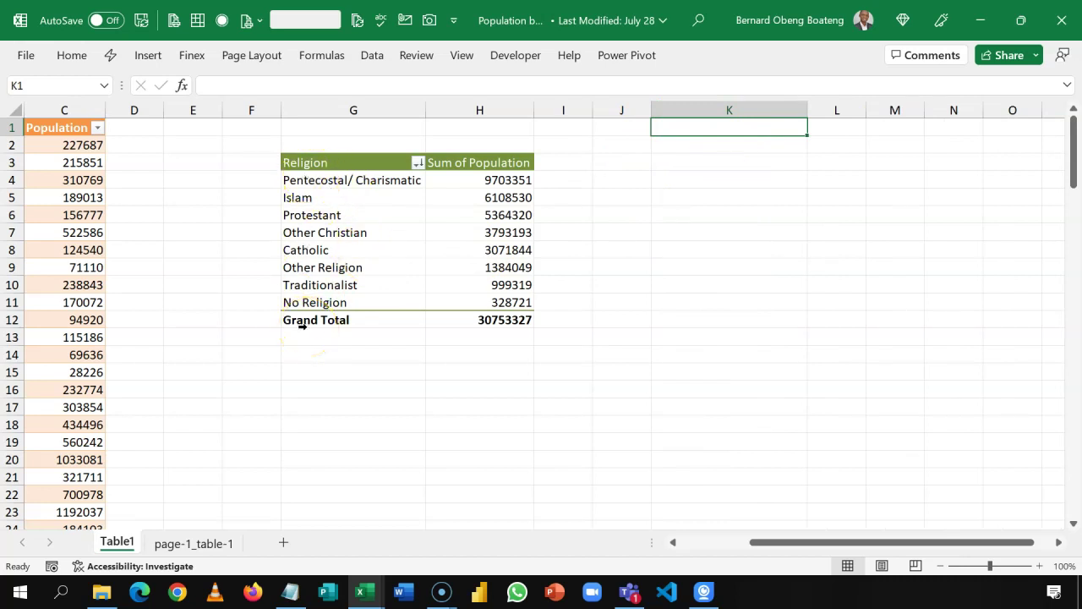
Add list data validation to cell K1 with source =$G$4:$G$11 and choose Protestant from its drop-down.
{"action": "left_click", "coordinate": [378, 64]}
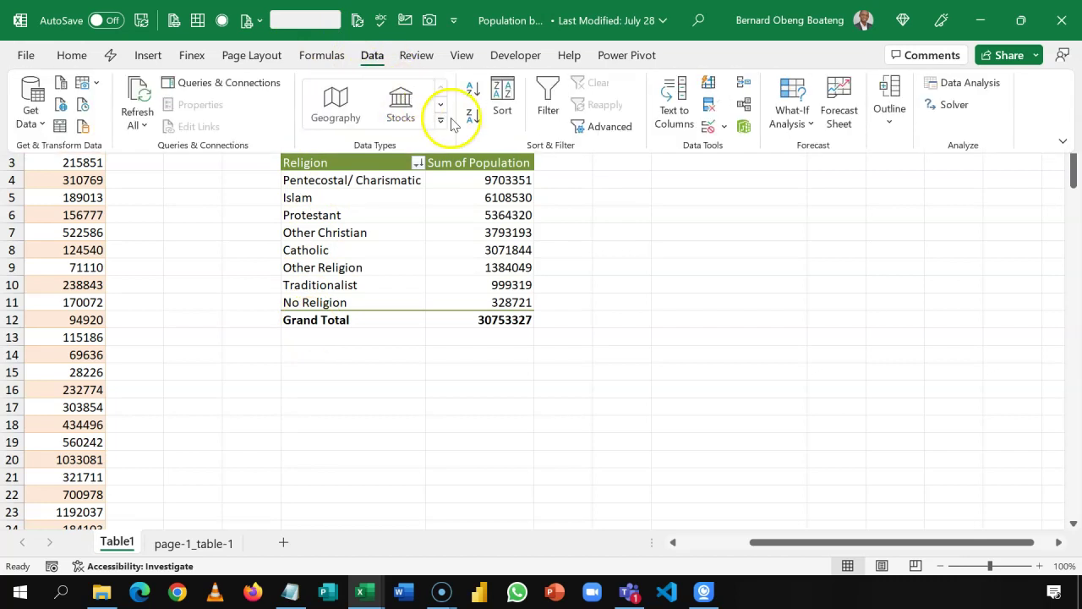
{"action": "left_click", "coordinate": [725, 127]}
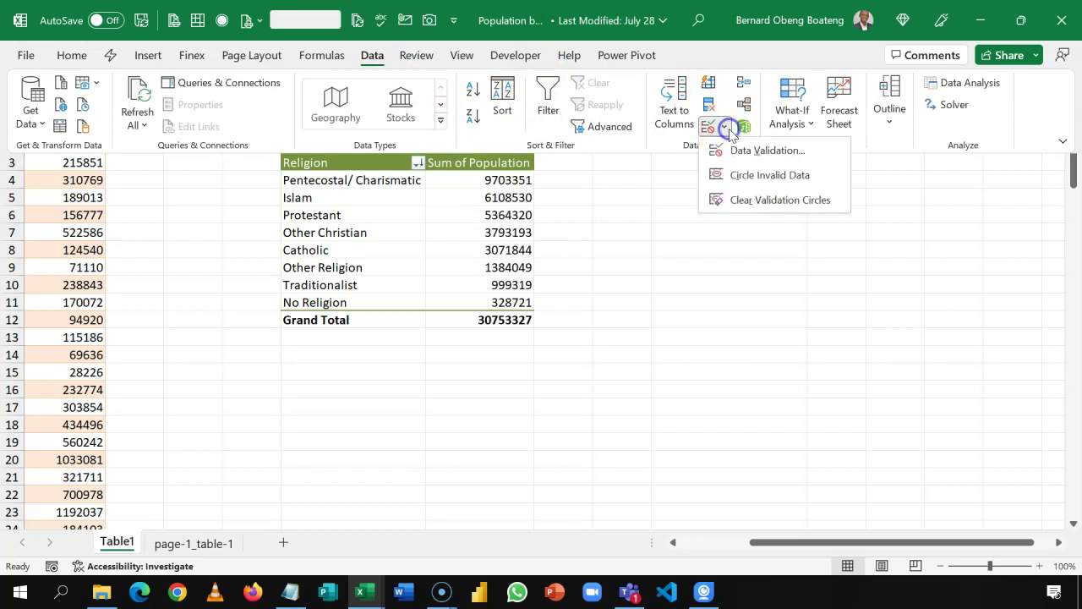
{"action": "left_click", "coordinate": [733, 150]}
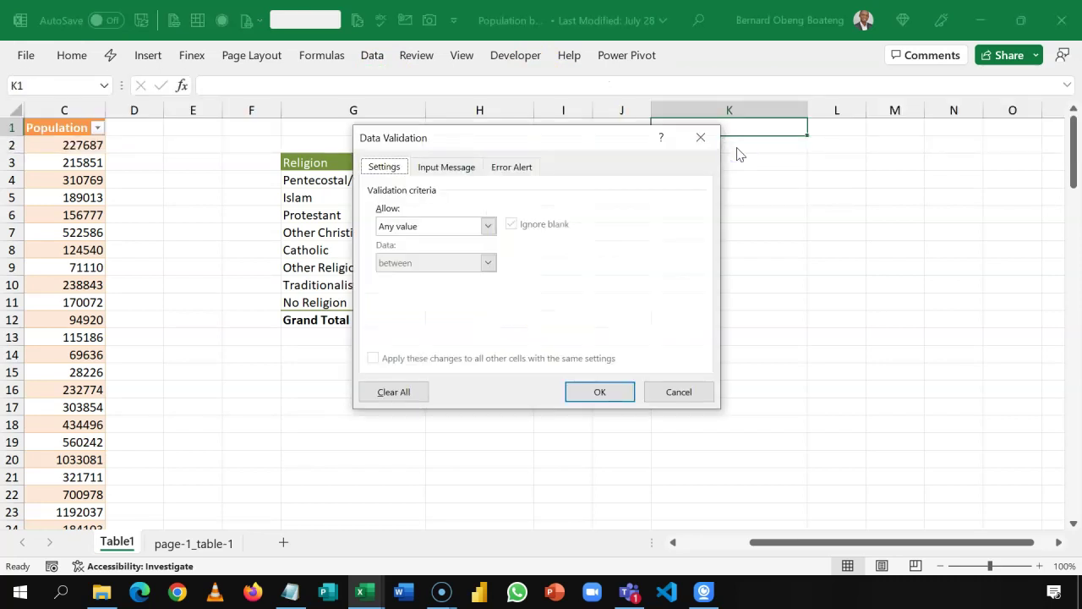
{"action": "left_click", "coordinate": [487, 227]}
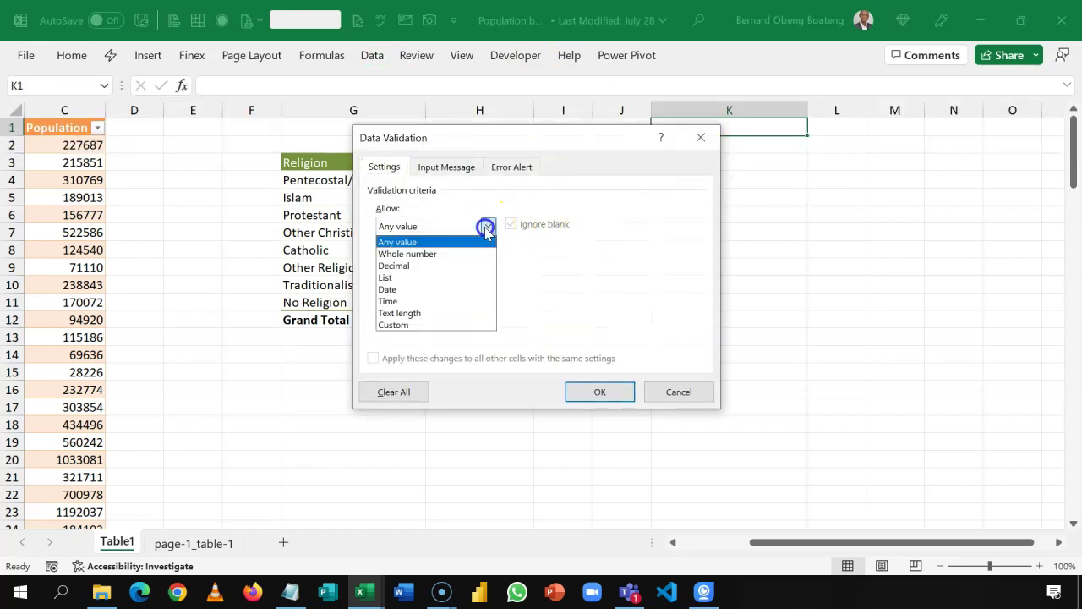
{"action": "left_click", "coordinate": [439, 279]}
{"action": "left_click", "coordinate": [603, 297]}
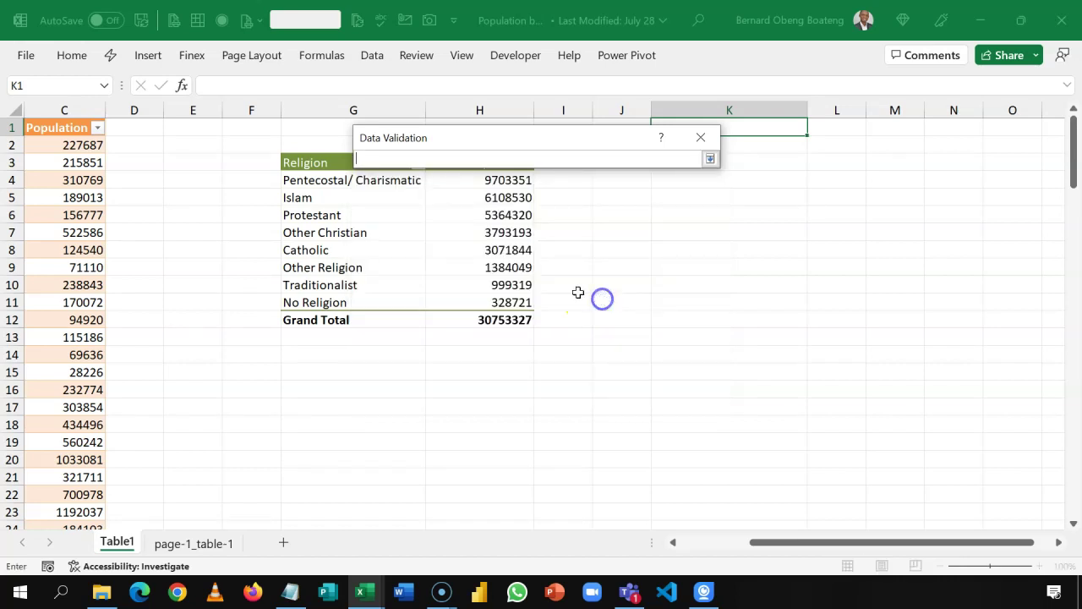
{"action": "left_click_drag", "start_coordinate": [385, 182], "coordinate": [383, 296]}
{"action": "left_click", "coordinate": [714, 165]}
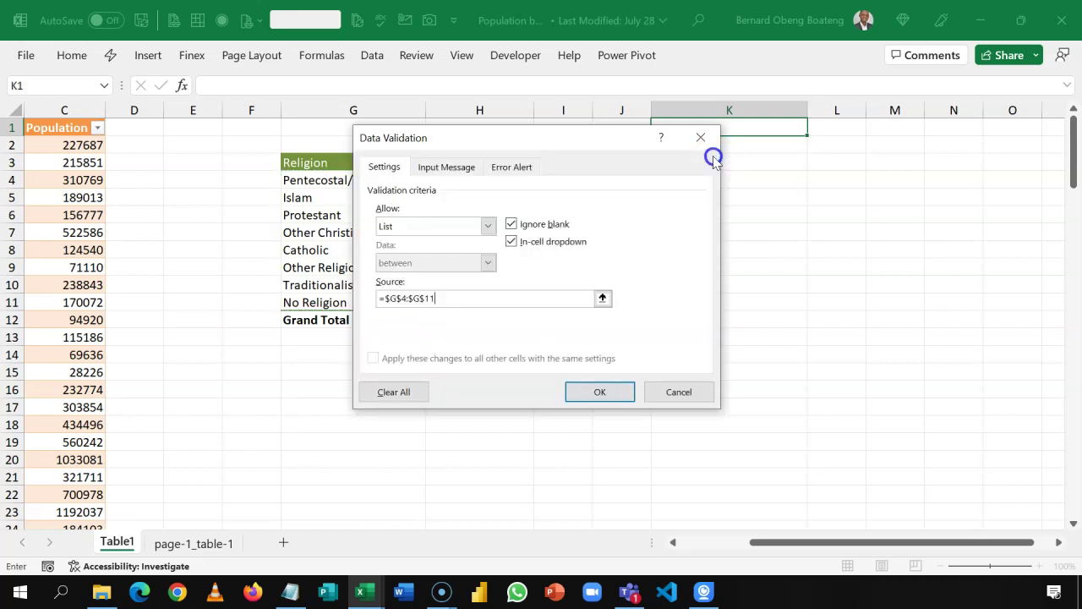
{"action": "left_click", "coordinate": [596, 388]}
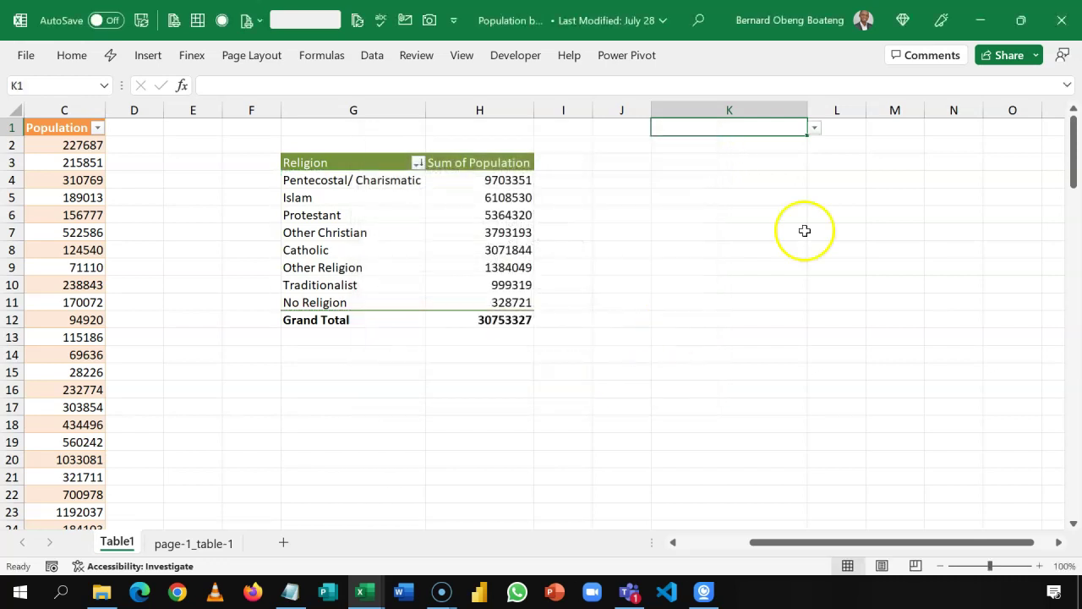
{"action": "left_click", "coordinate": [817, 131]}
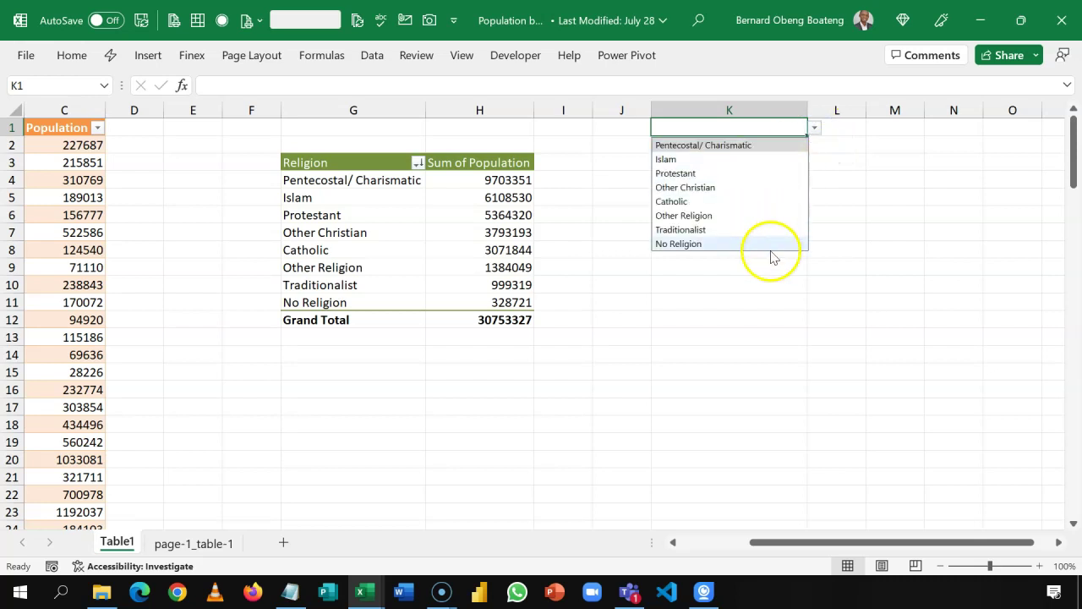
{"action": "left_click", "coordinate": [844, 166]}
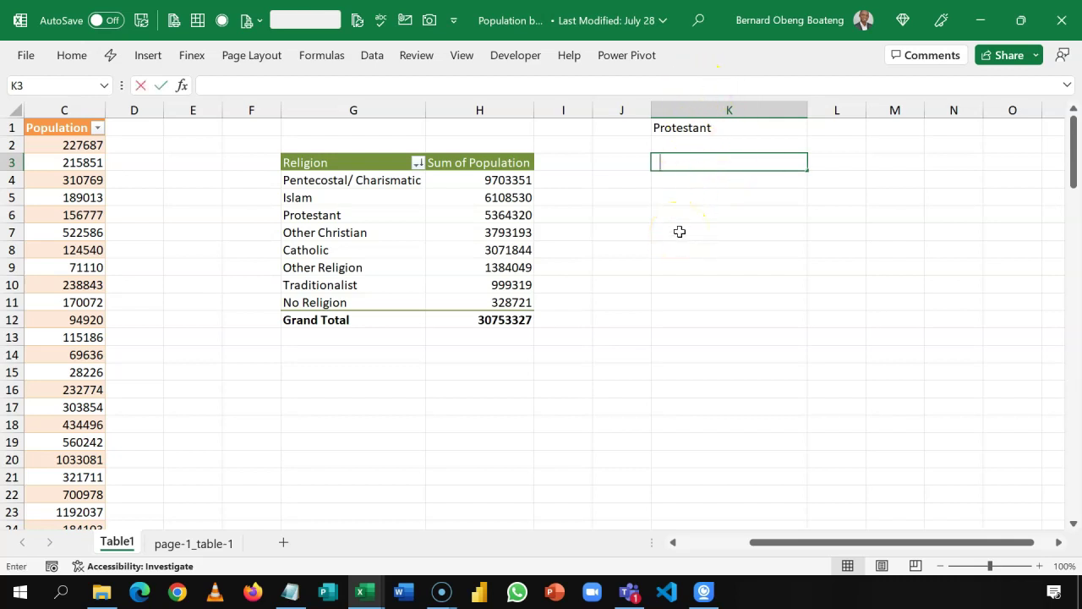
Link cell K3 to the PivotTable's Religion header with the formula =G3.
{"action": "type", "text": "="}
{"action": "key", "text": "Left"}
{"action": "key", "text": "Left"}
{"action": "key", "text": "Left"}
{"action": "key", "text": "Left"}
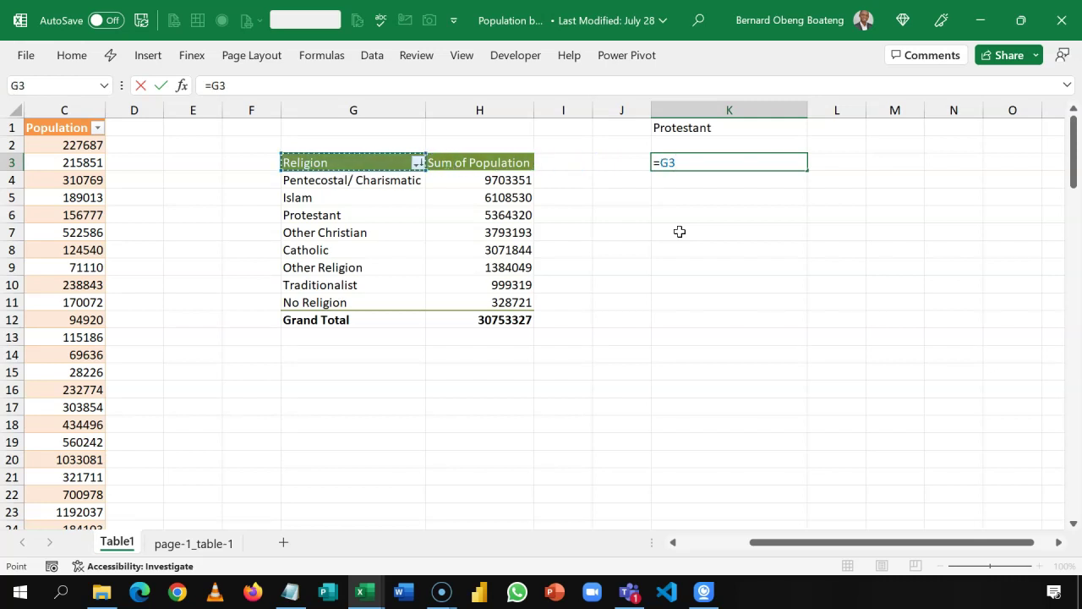
{"action": "key", "text": "Return"}
{"action": "key", "text": "Up"}
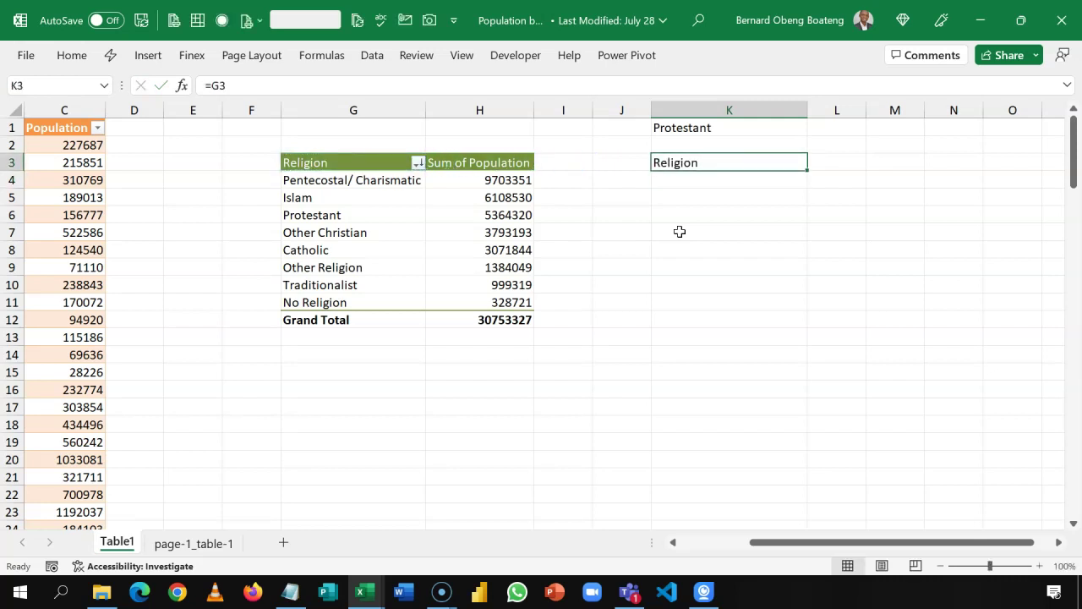
Fill the K3 formula right and down across K3:L11 and autofit column L to its contents.
{"action": "key", "text": "shift+Right"}
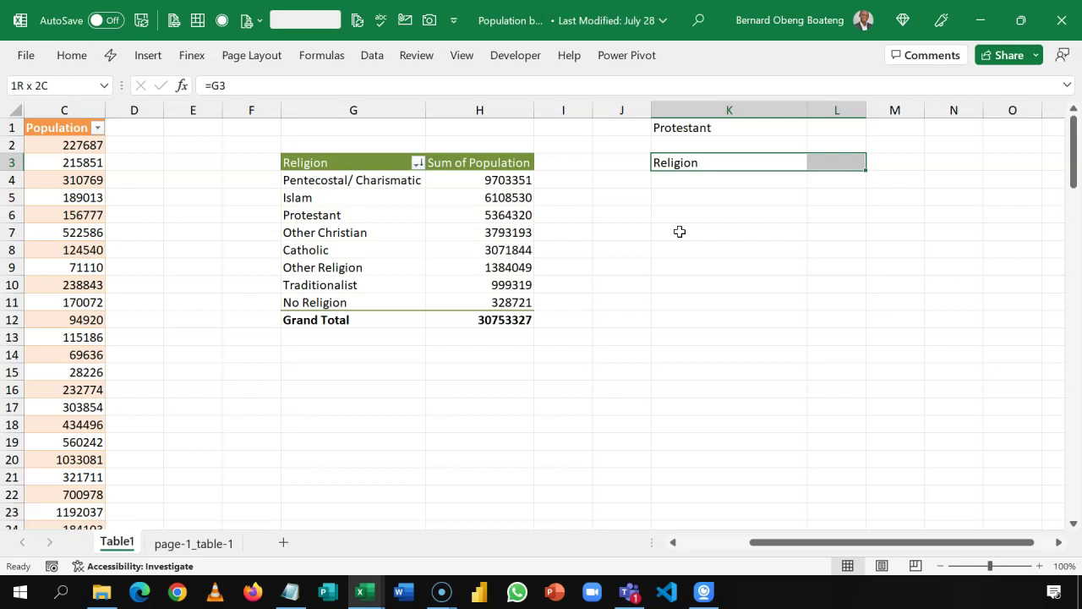
{"action": "key", "text": "shift+Down"}
{"action": "key", "text": "shift+Down"}
{"action": "key", "text": "shift+Down"}
{"action": "key", "text": "shift+Down"}
{"action": "key", "text": "shift+Down"}
{"action": "key", "text": "shift+Down"}
{"action": "key", "text": "shift+Down"}
{"action": "key", "text": "shift+Down"}
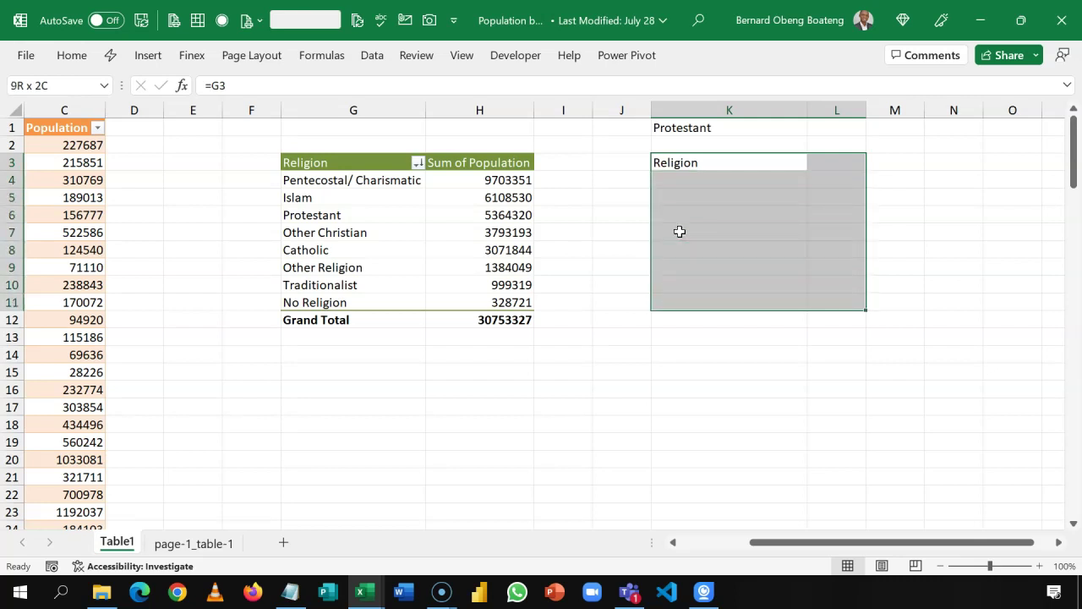
{"action": "key", "text": "ctrl+r"}
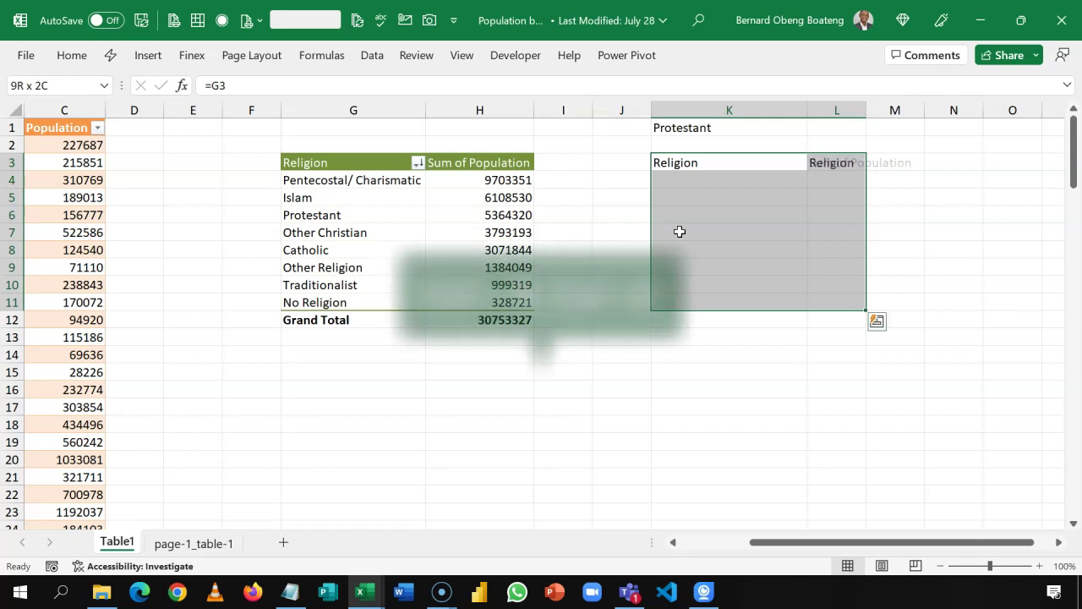
{"action": "key", "text": "ctrl+d"}
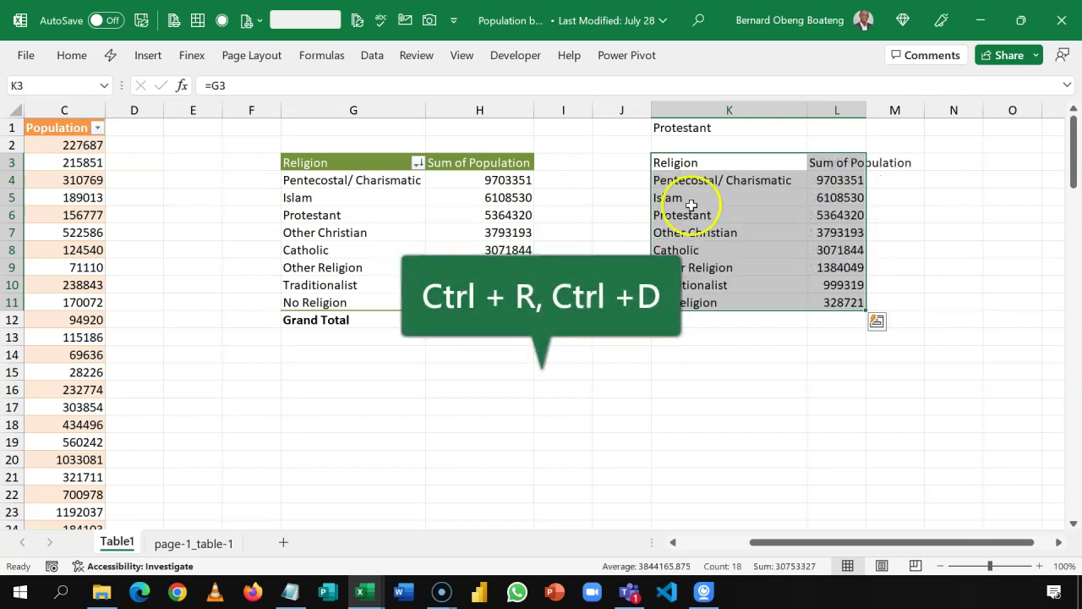
{"action": "double_click", "coordinate": [866, 111]}
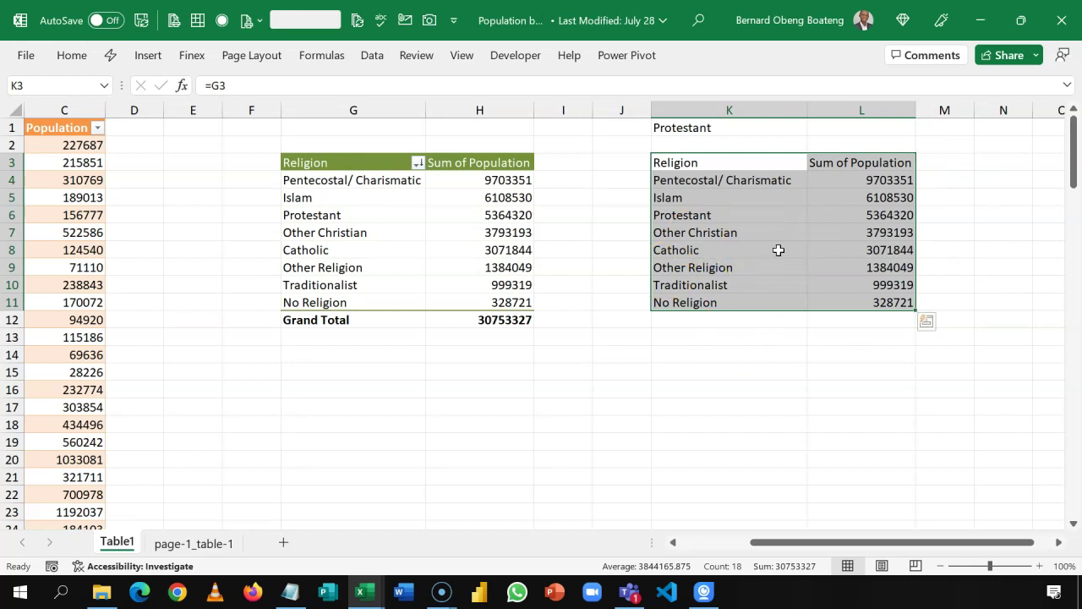
Enter the header Focus in cell M3 beside Sum of Population and widen column M slightly.
{"action": "left_click", "coordinate": [955, 160]}
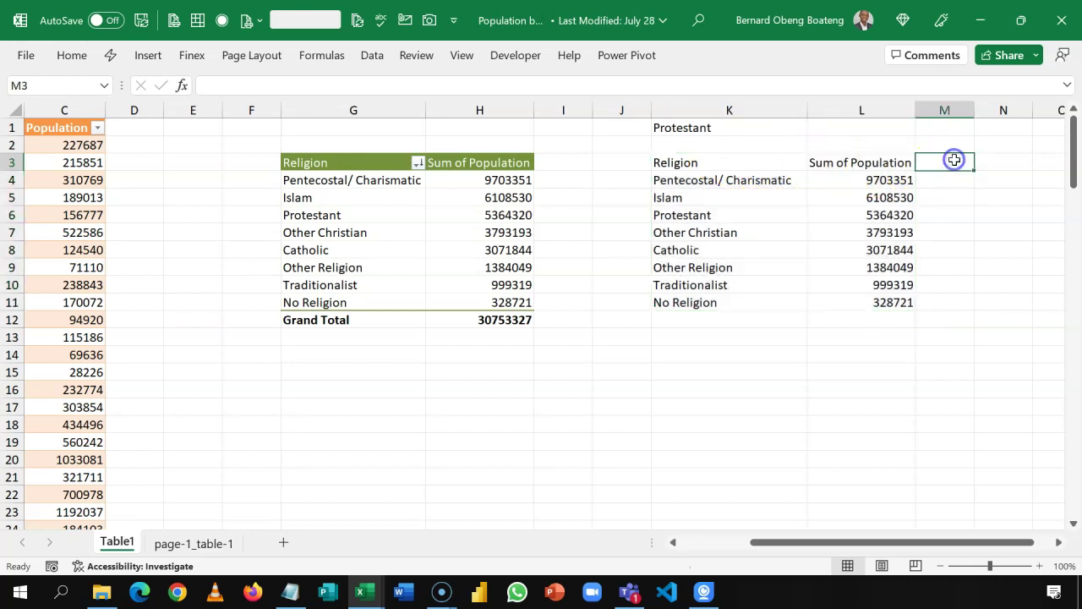
{"action": "double_click", "coordinate": [955, 160]}
{"action": "type", "text": "Focu"}
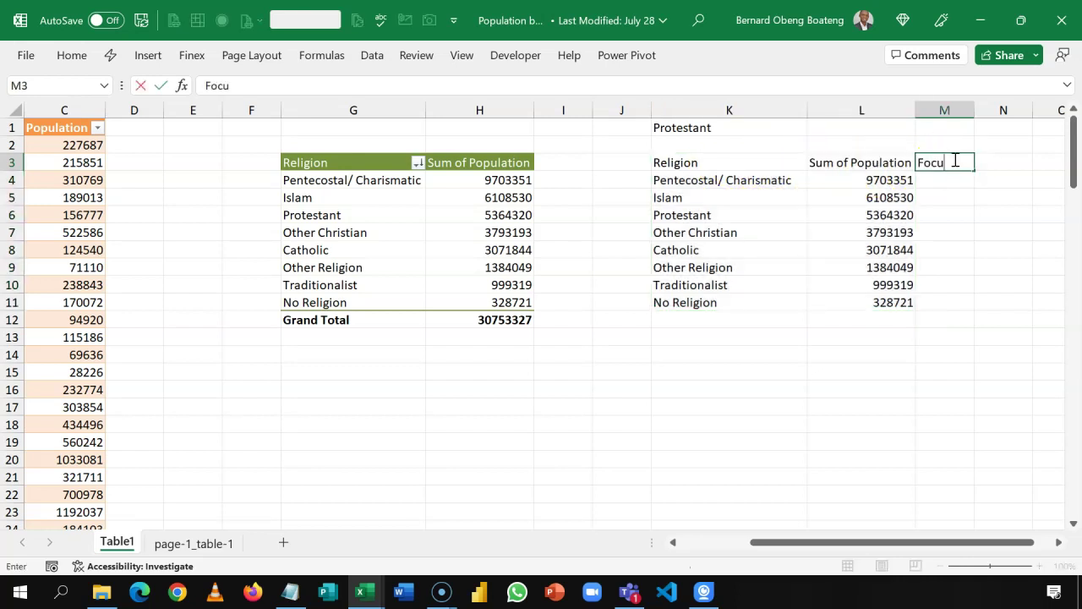
{"action": "type", "text": "s"}
{"action": "key", "text": "Return"}
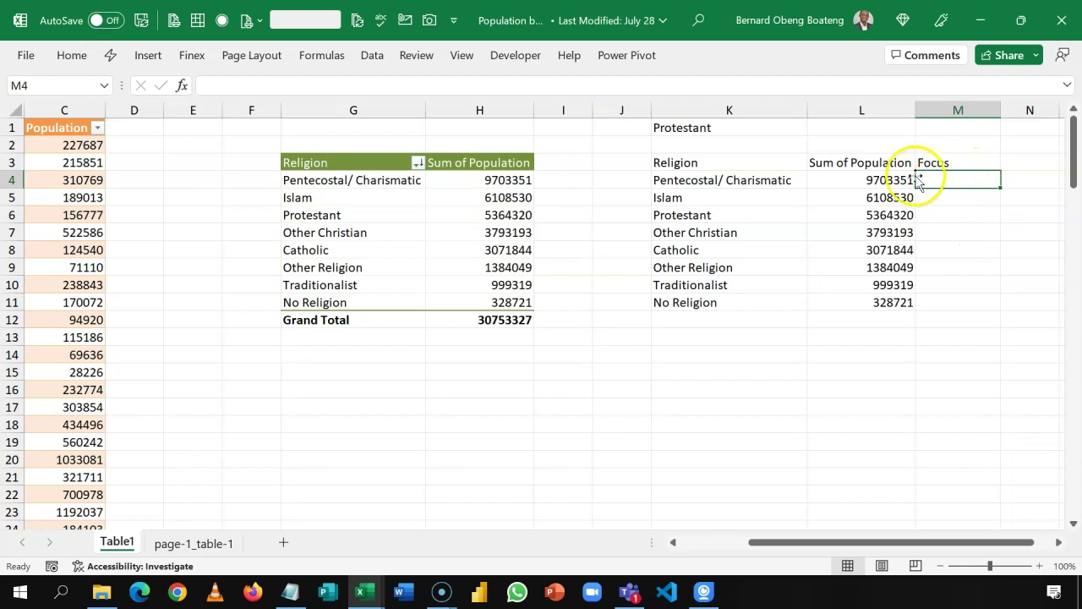
Enter =IF(K$1=K4,L4,NA()) in cell M4 to return the population only for the religion chosen in K1.
{"action": "left_click", "coordinate": [724, 133]}
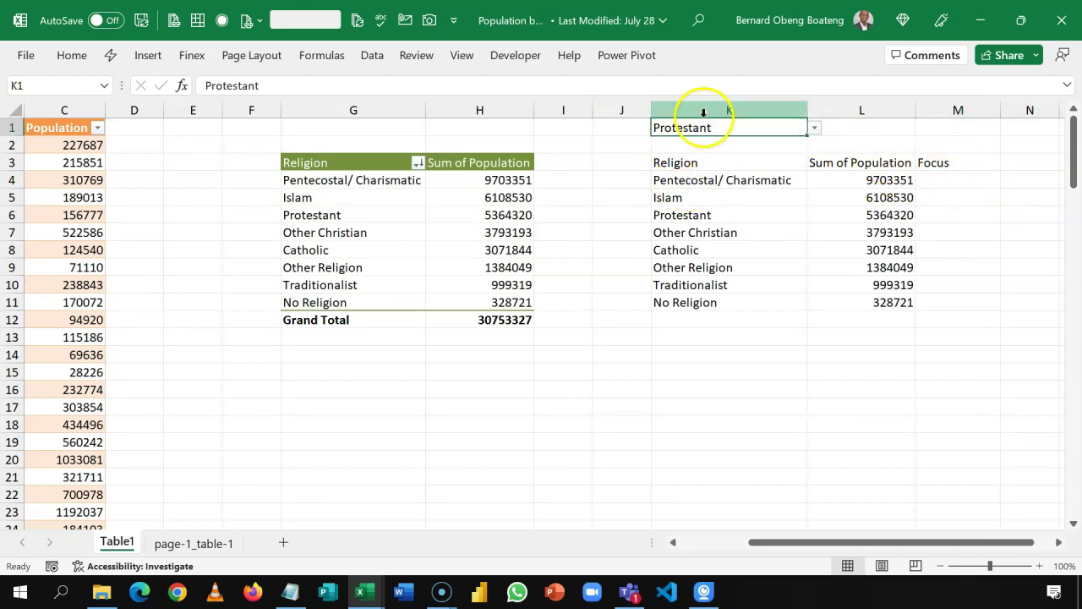
{"action": "left_click", "coordinate": [948, 216]}
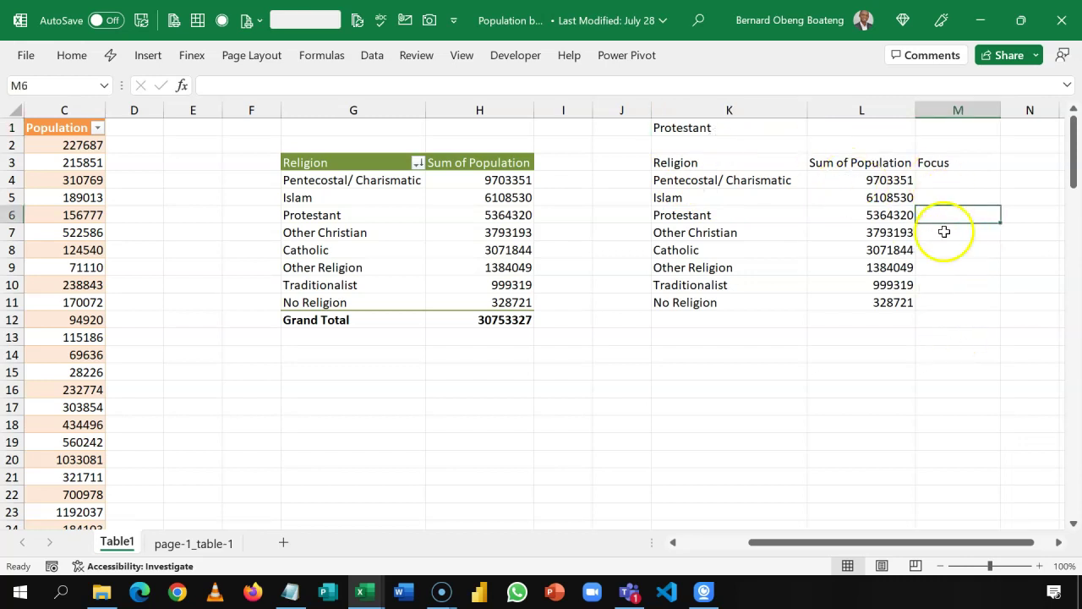
{"action": "left_click", "coordinate": [939, 178]}
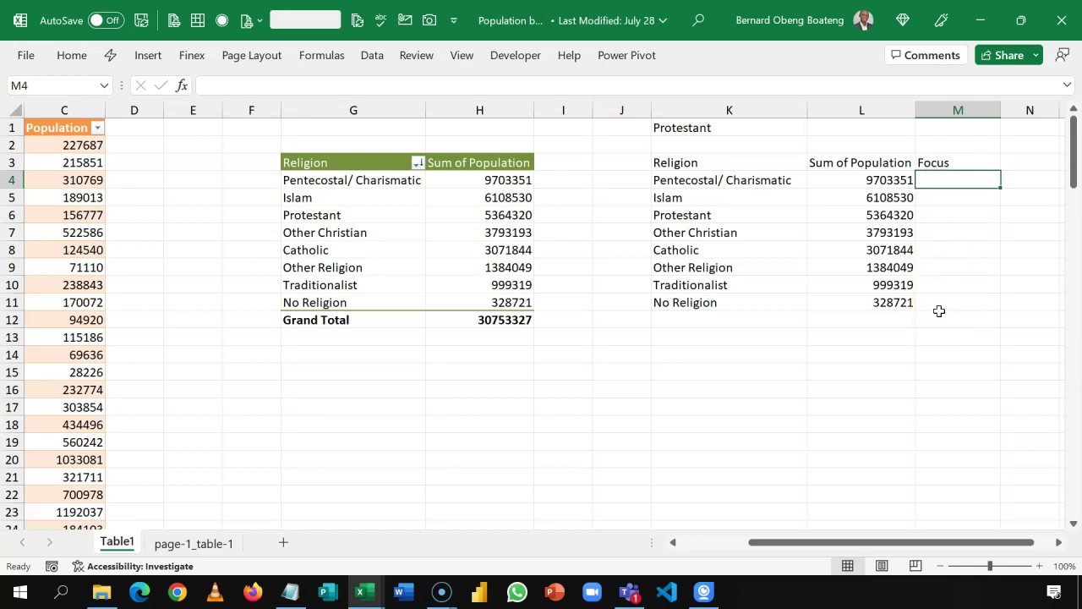
{"action": "type", "text": "=if"}
{"action": "key", "text": "Tab"}
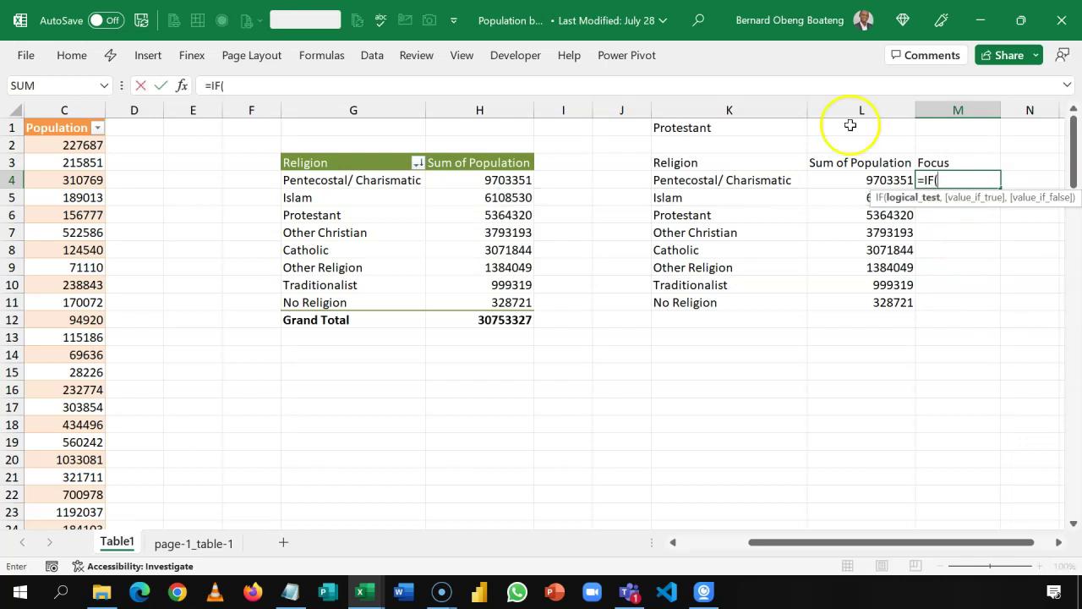
{"action": "left_click", "coordinate": [762, 131]}
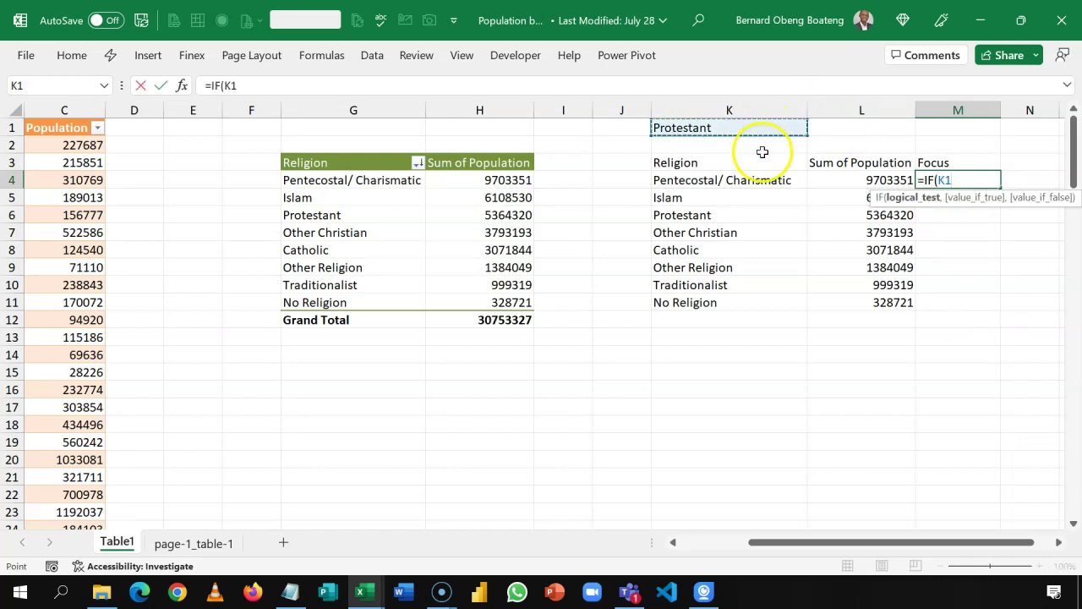
{"action": "key", "text": "F4"}
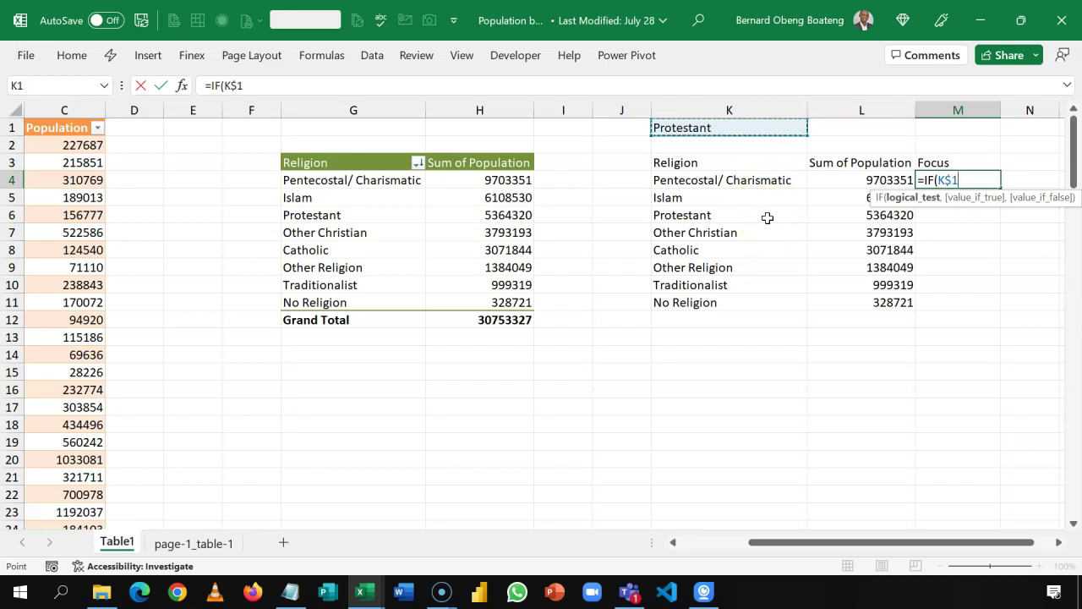
{"action": "type", "text": "="}
{"action": "left_click", "coordinate": [746, 181]}
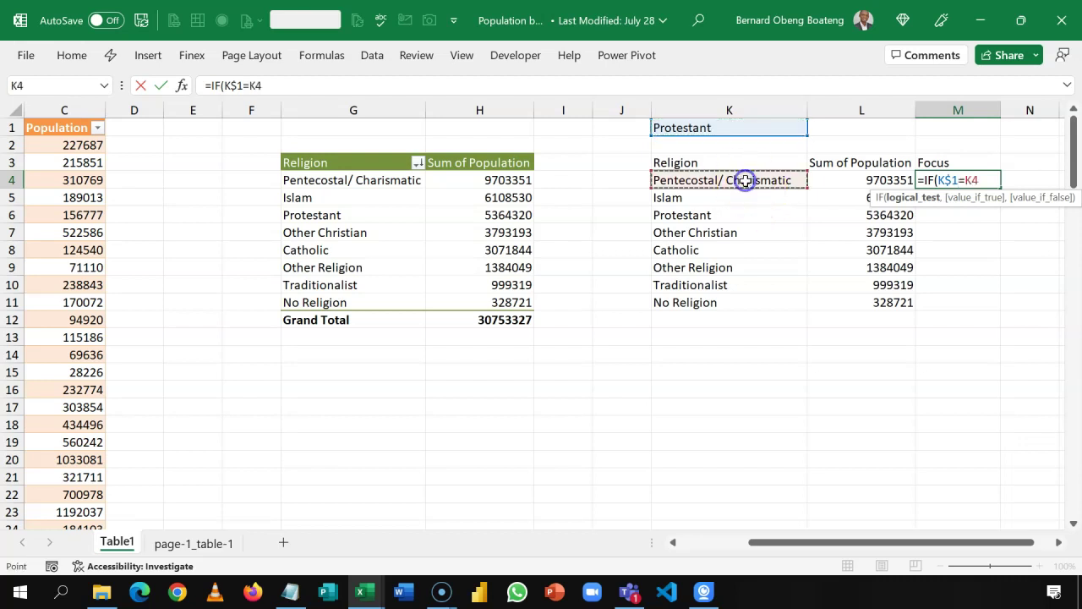
{"action": "left_click", "coordinate": [1059, 543]}
{"action": "type", "text": ","}
{"action": "left_click", "coordinate": [769, 179]}
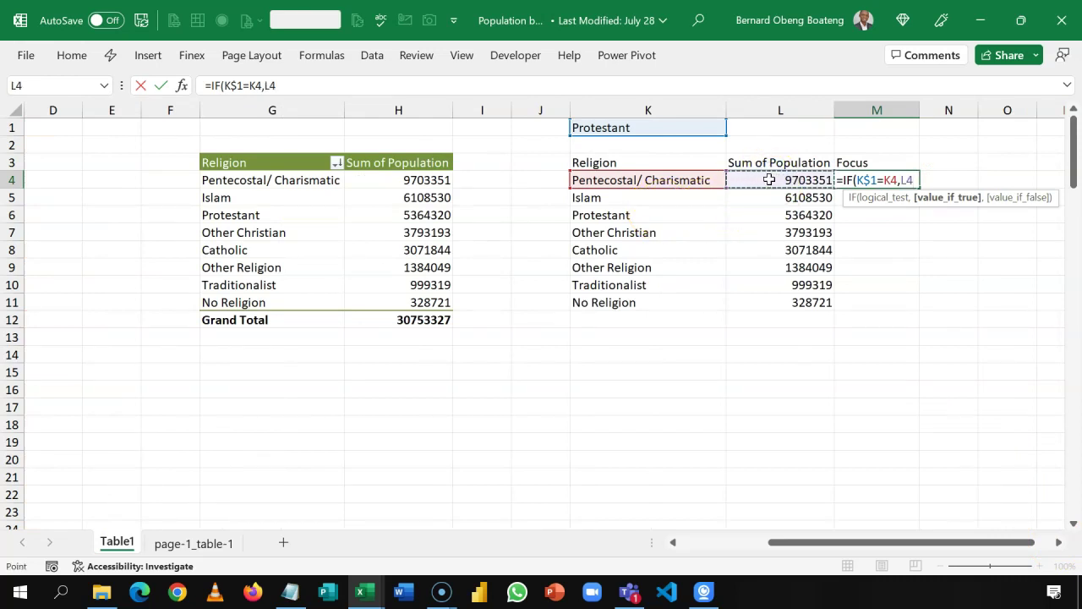
{"action": "type", "text": ","}
{"action": "type", "text": "na"}
{"action": "key", "text": "Tab"}
{"action": "type", "text": ")"}
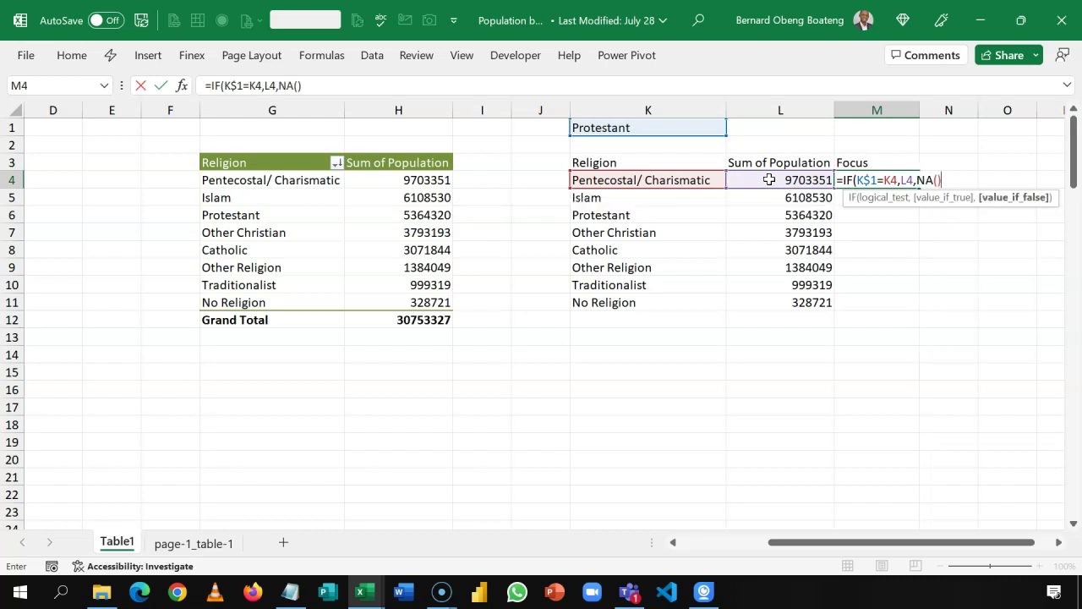
{"action": "type", "text": ")"}
{"action": "key", "text": "Return"}
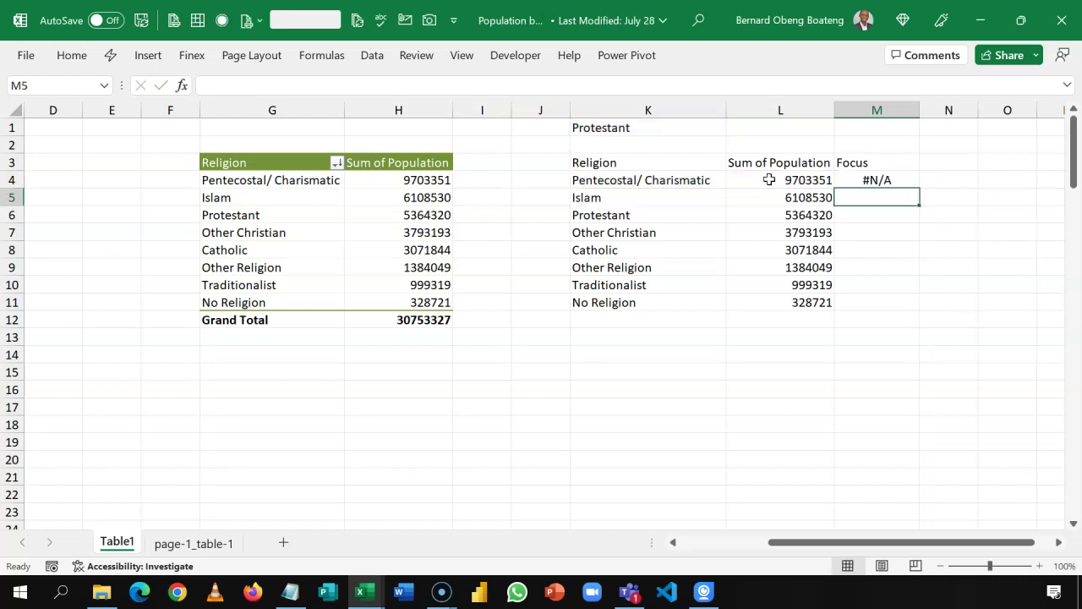
Fill the Focus formula from M4 down to M11.
{"action": "key", "text": "Up"}
{"action": "key", "text": "shift+Down"}
{"action": "key", "text": "shift+Down"}
{"action": "key", "text": "shift+Down"}
{"action": "key", "text": "shift+Down"}
{"action": "key", "text": "shift+Down"}
{"action": "key", "text": "shift+Down"}
{"action": "key", "text": "shift+Down"}
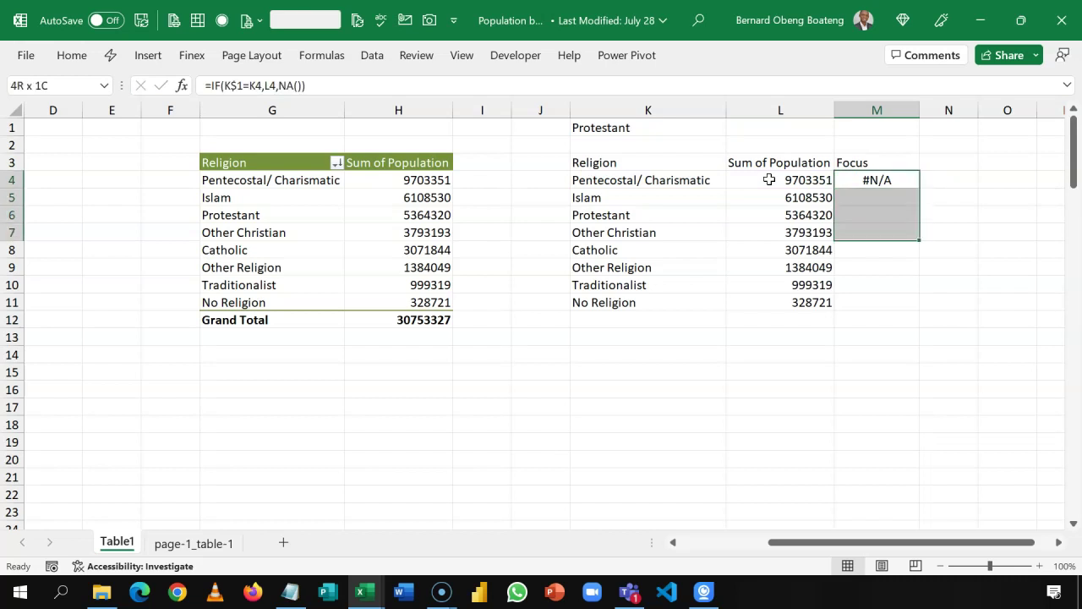
{"action": "key", "text": "ctrl+d"}
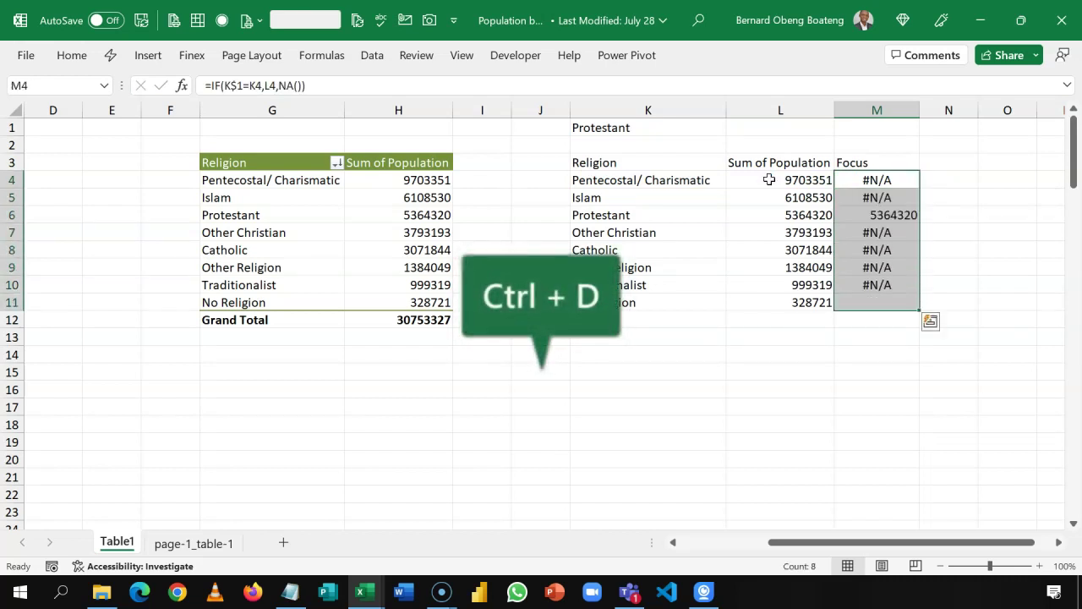
Test the religion drop-down in K1 by choosing Catholic first and Islam last.
{"action": "left_click", "coordinate": [703, 128]}
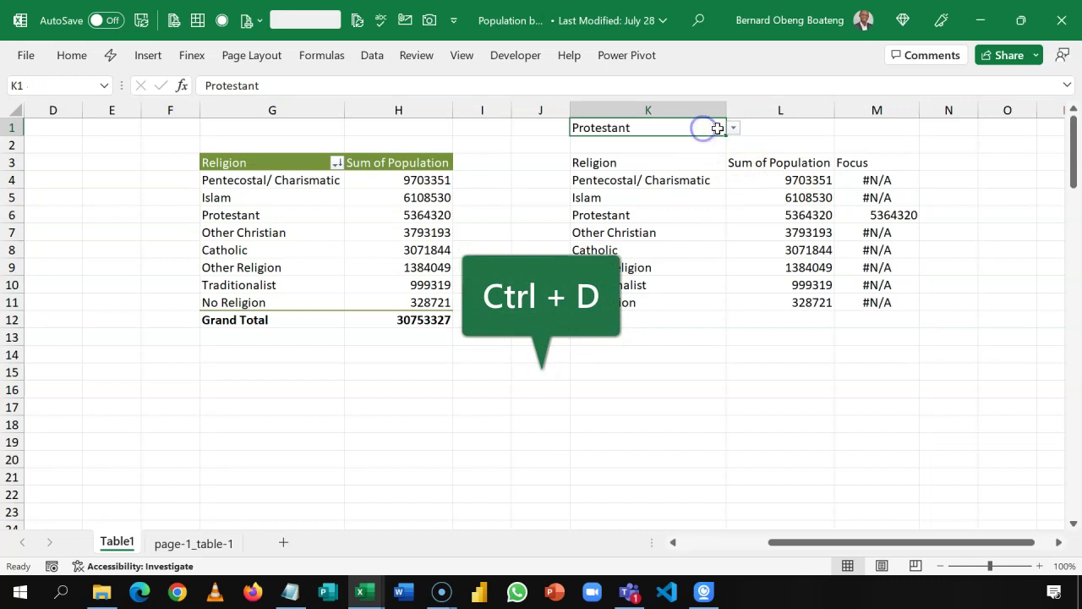
{"action": "left_click", "coordinate": [732, 128]}
{"action": "left_click", "coordinate": [669, 201]}
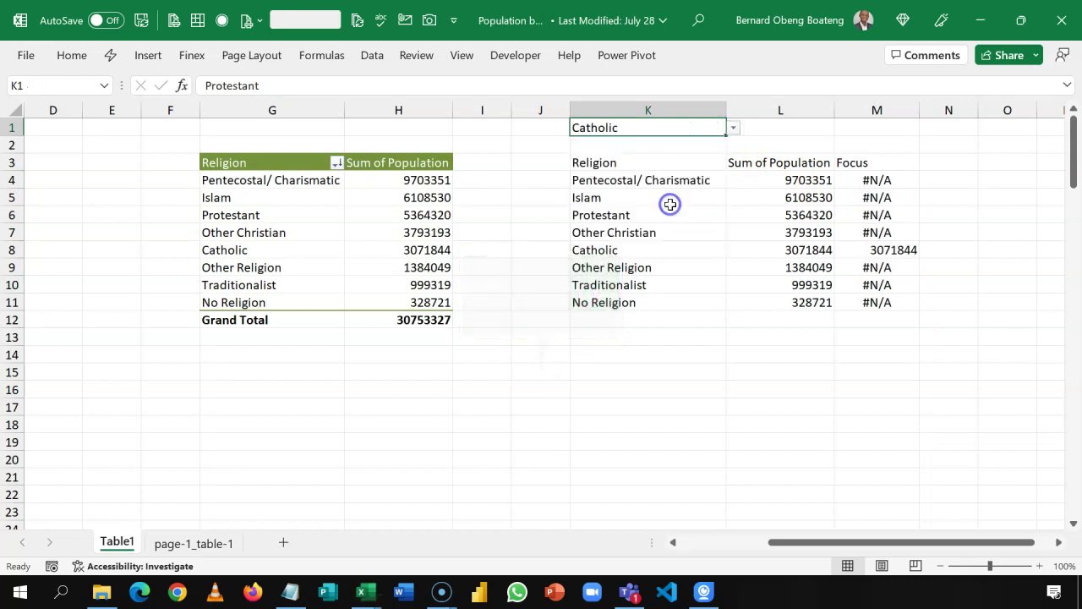
{"action": "left_click", "coordinate": [733, 128]}
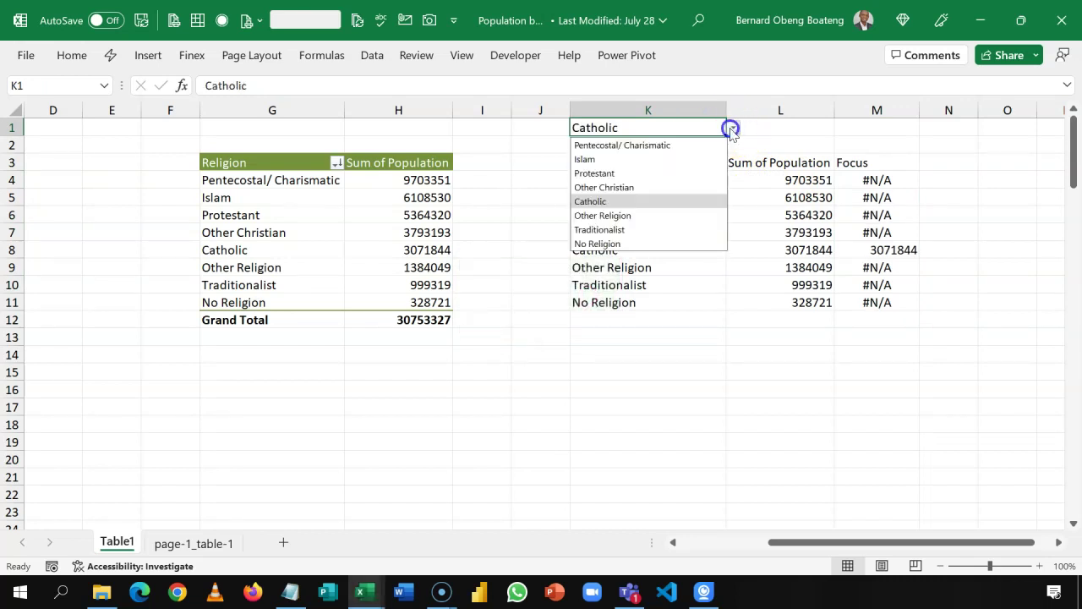
{"action": "left_click", "coordinate": [689, 159]}
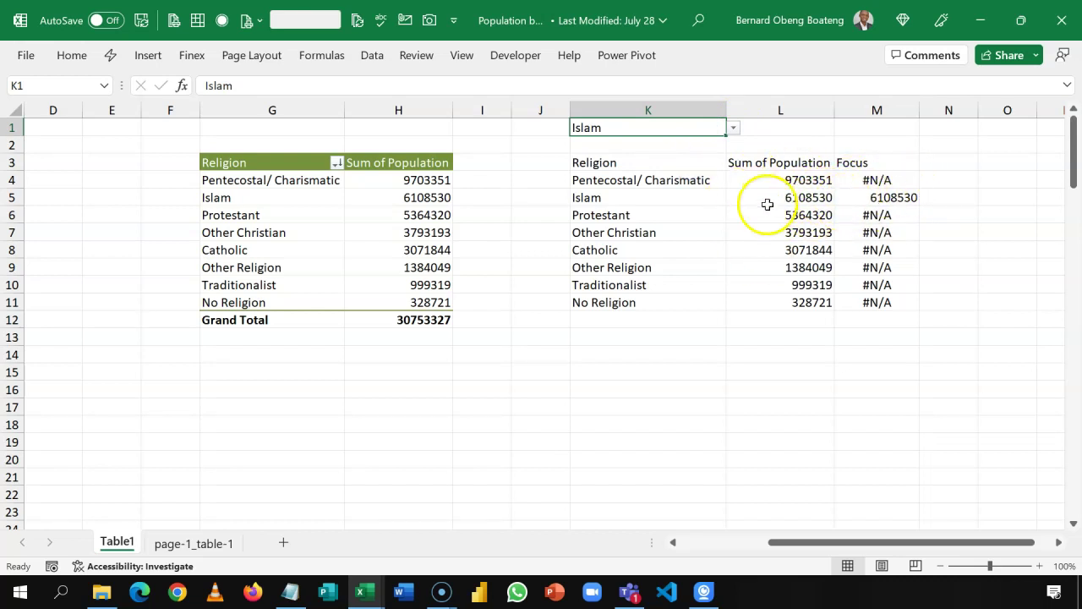
Switch to the finished dashboard workbook and try its Select Religion drop-down in C4 by choosing Islam.
{"action": "left_click", "coordinate": [873, 200]}
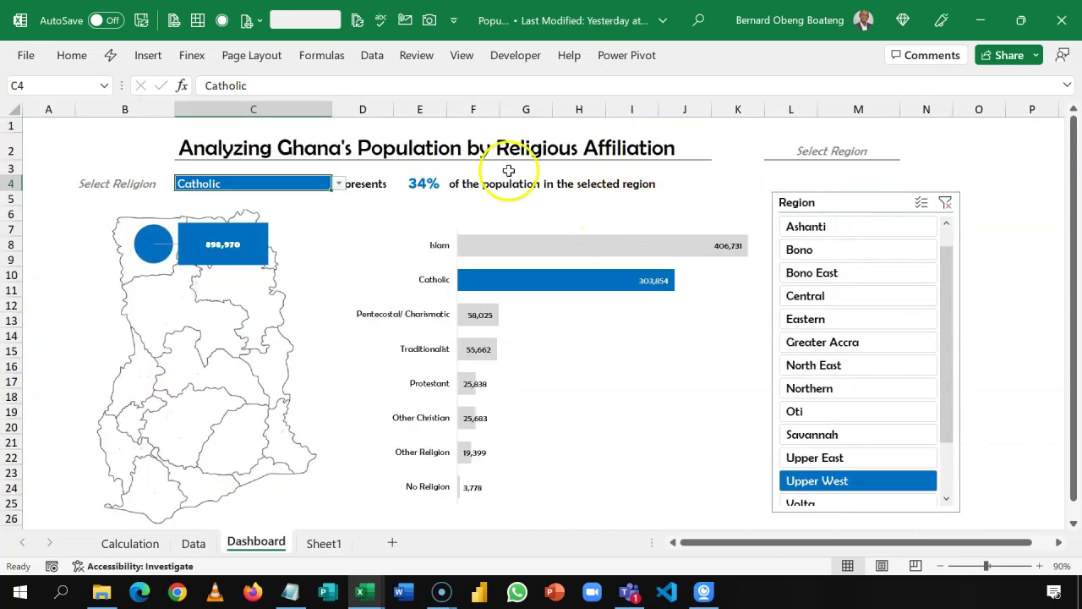
{"action": "left_click", "coordinate": [340, 185]}
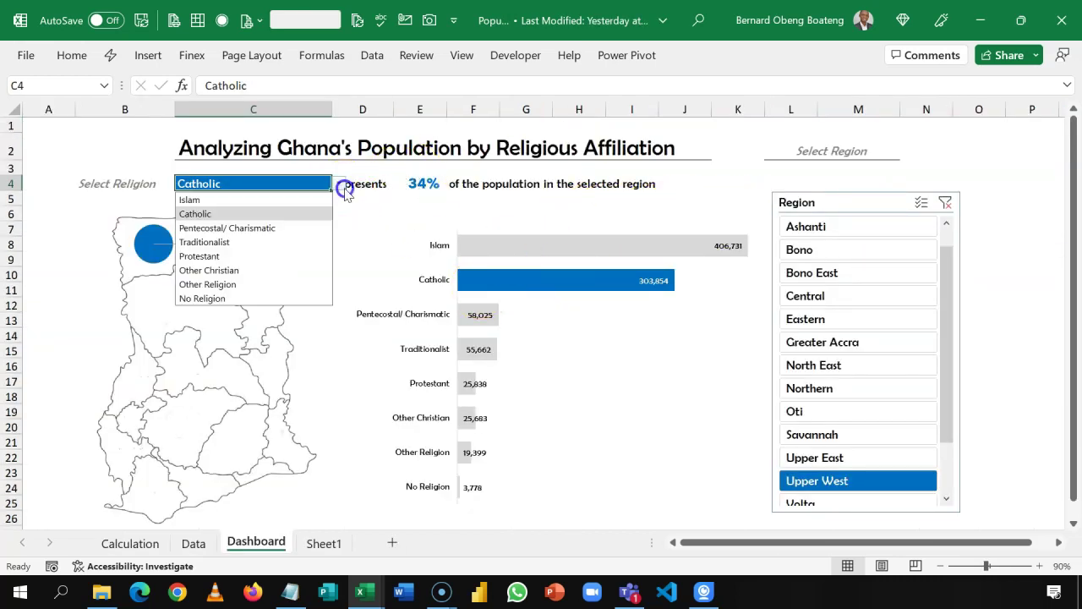
{"action": "left_click", "coordinate": [324, 203]}
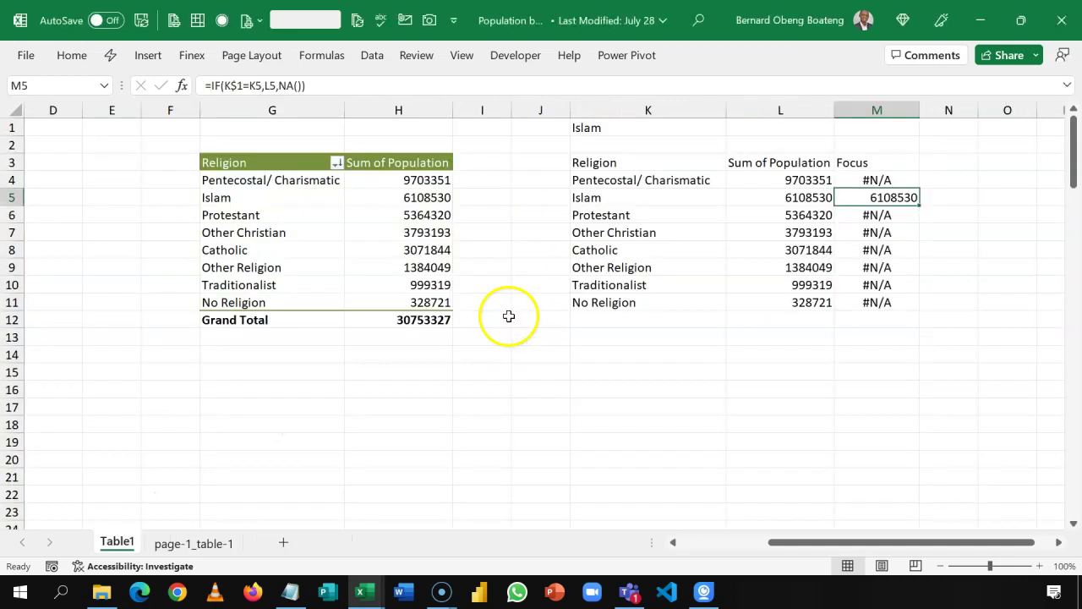
{"action": "left_click", "coordinate": [721, 213]}
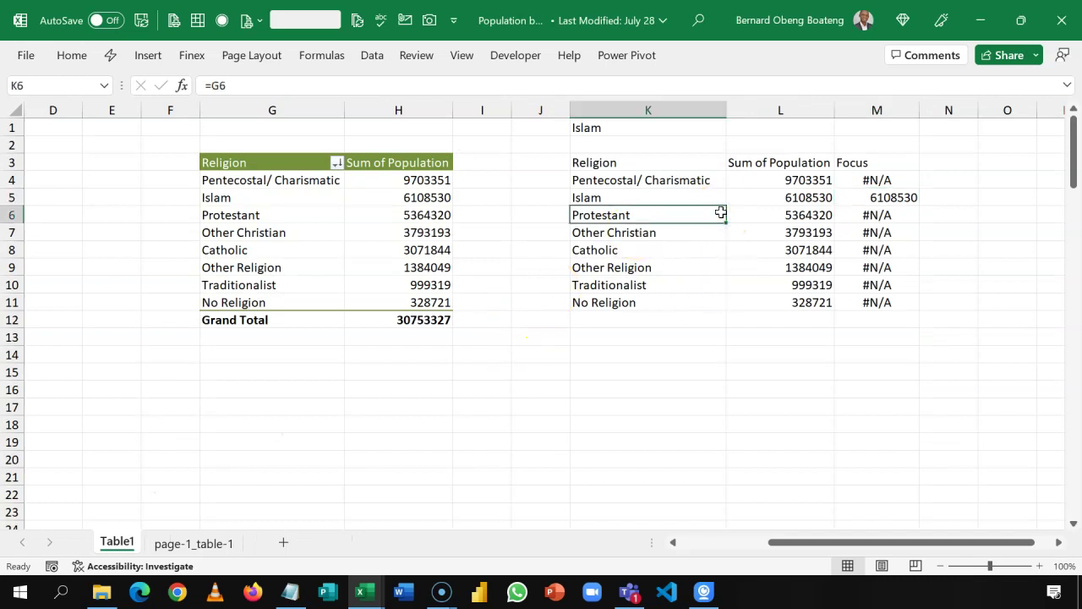
{"action": "key", "text": "Right"}
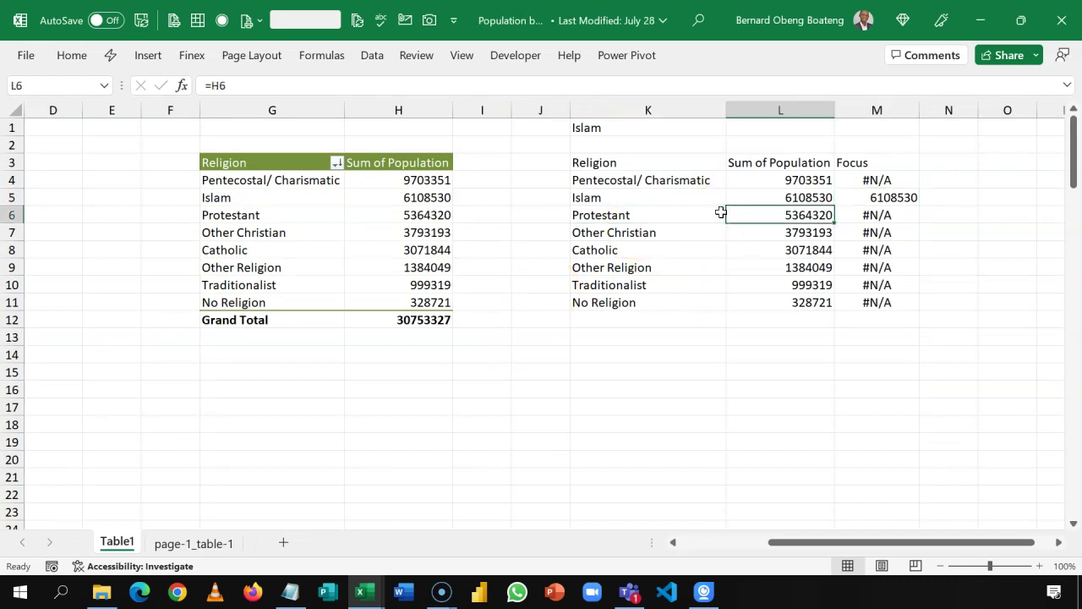
{"action": "key", "text": "Up"}
{"action": "key", "text": "Up"}
{"action": "key", "text": "Up"}
{"action": "key", "text": "Left"}
{"action": "key", "text": "Left"}
{"action": "key", "text": "Left"}
{"action": "key", "text": "Right"}
{"action": "key", "text": "Right"}
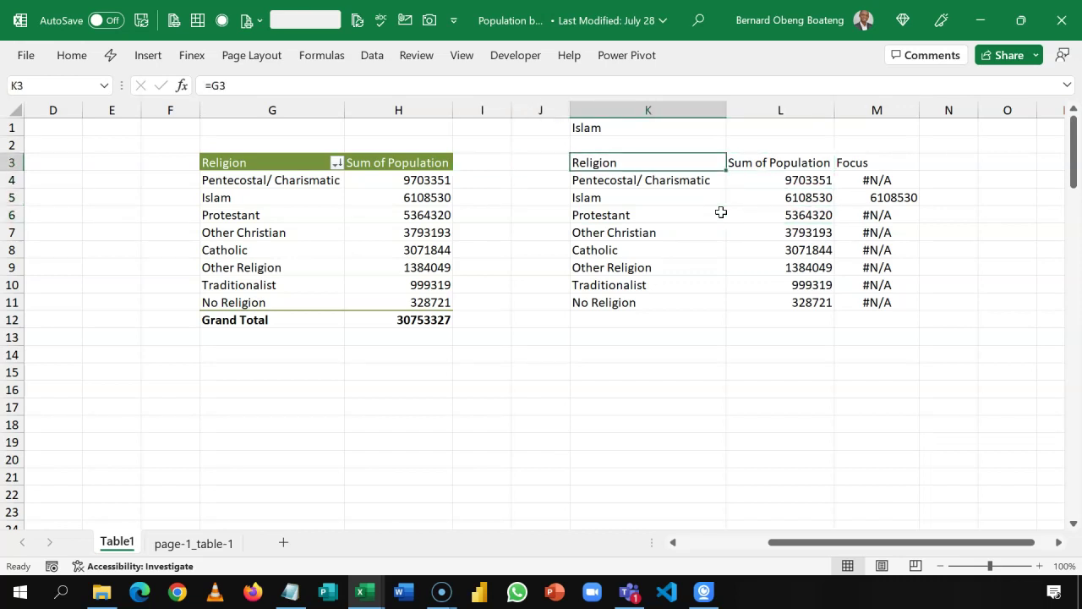
{"action": "key", "text": "Right"}
{"action": "key", "text": "Right"}
{"action": "key", "text": "Right"}
{"action": "key", "text": "Right"}
{"action": "key", "text": "Right"}
{"action": "key", "text": "Right"}
{"action": "key", "text": "Right"}
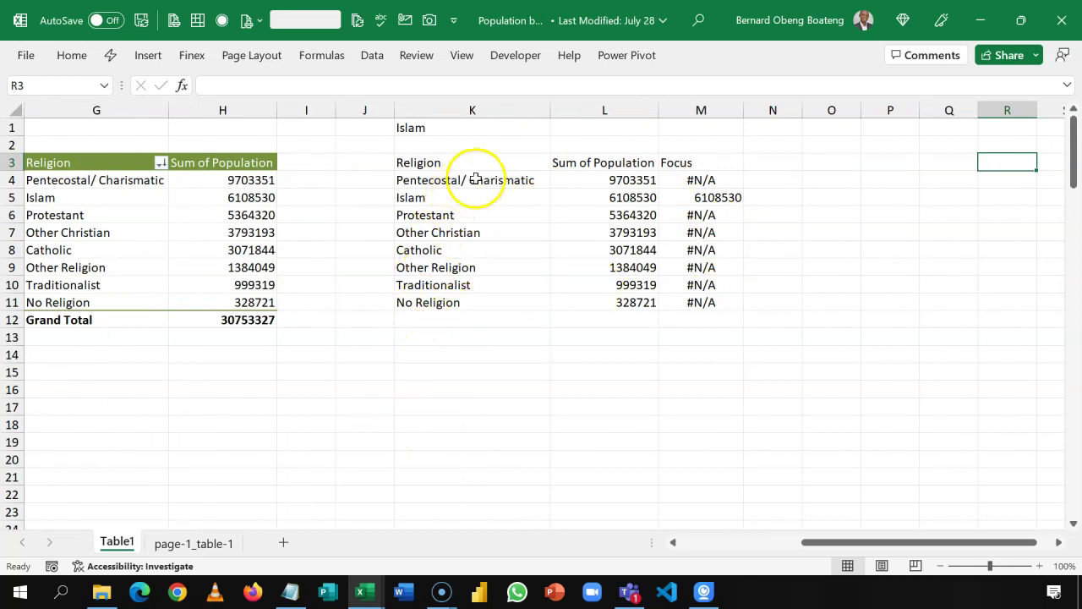
Insert a clustered bar chart from the Religion, Sum of Population and Focus data in K3:M11 and move it lower on the sheet.
{"action": "left_click_drag", "start_coordinate": [492, 169], "coordinate": [694, 299]}
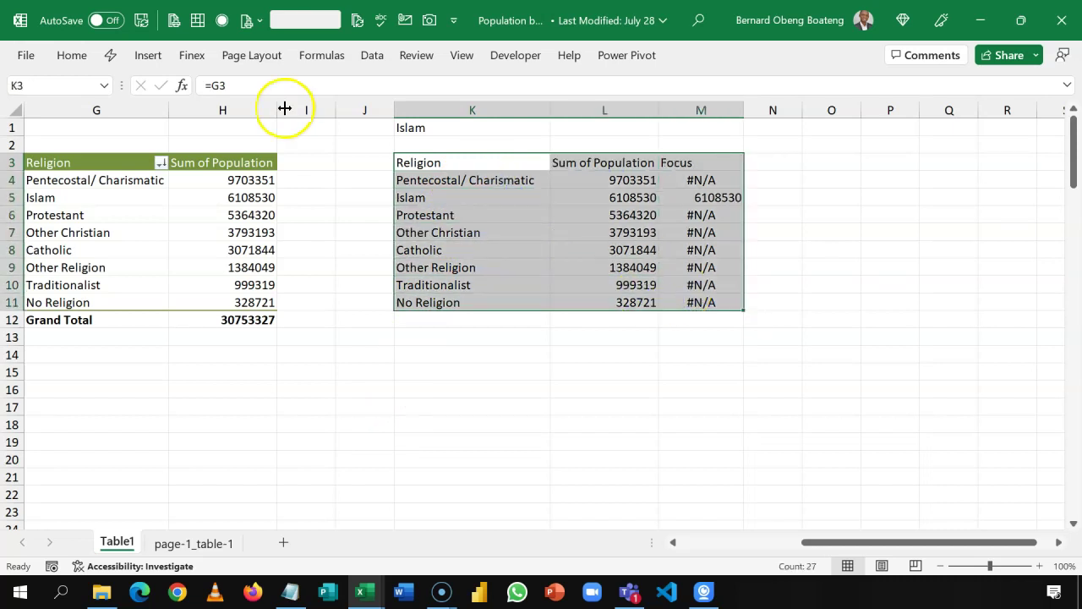
{"action": "left_click", "coordinate": [159, 63]}
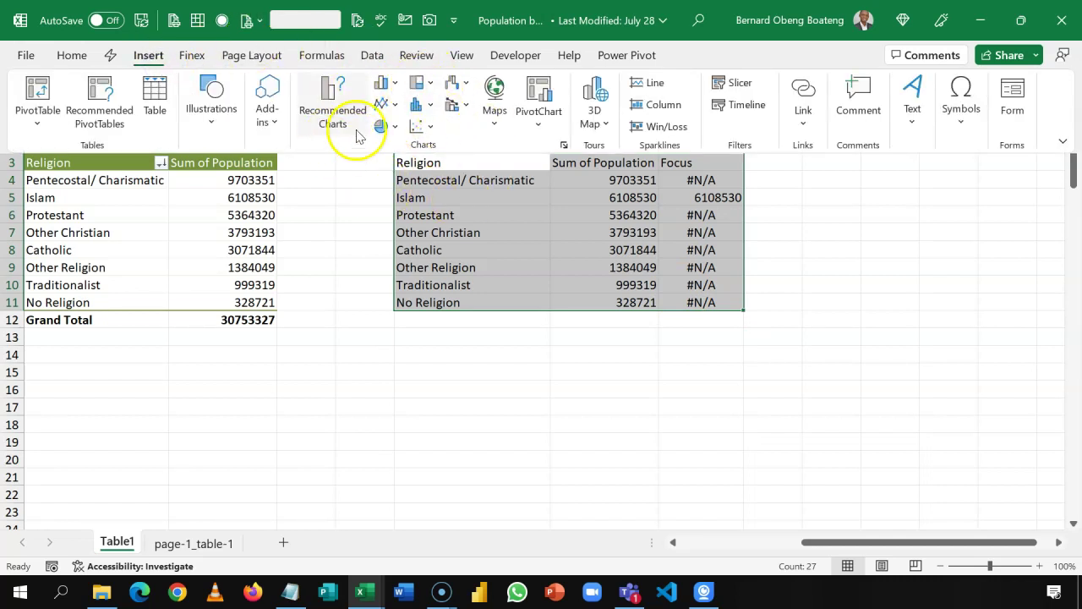
{"action": "left_click", "coordinate": [563, 146]}
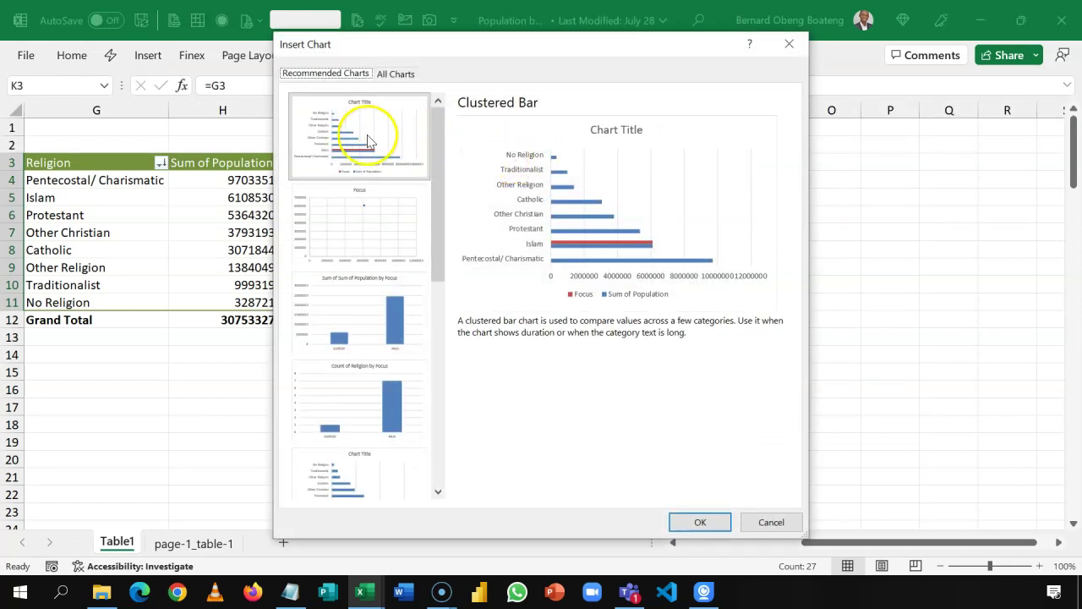
{"action": "left_click", "coordinate": [698, 523]}
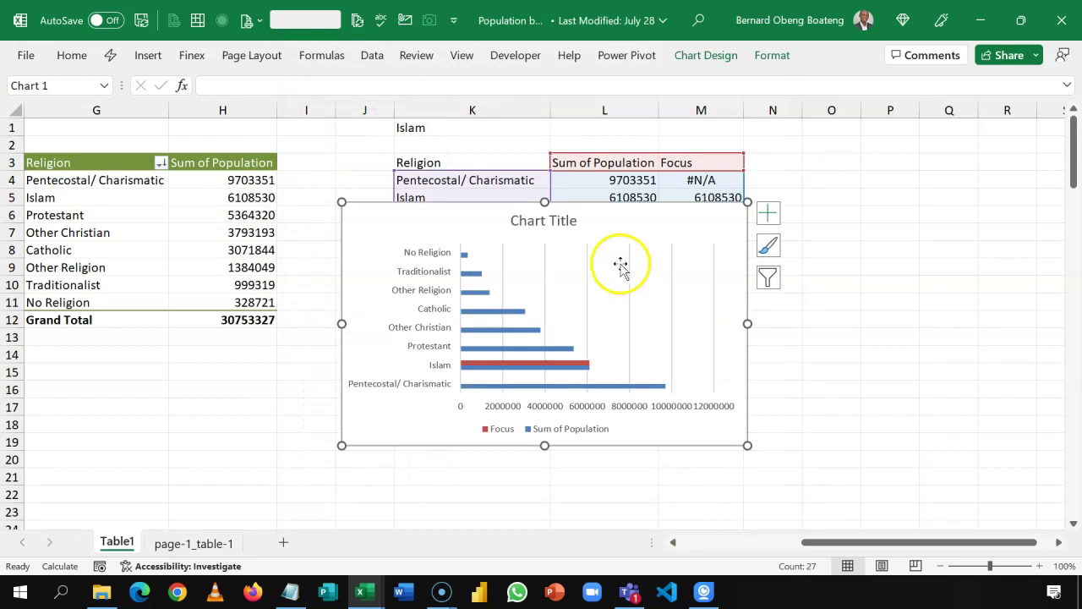
{"action": "mouse_move", "coordinate": [618, 216]}
{"action": "left_mouse_down"}
{"action": "mouse_move", "coordinate": [614, 256]}
{"action": "mouse_move", "coordinate": [749, 261]}
{"action": "mouse_move", "coordinate": [747, 283]}
{"action": "left_mouse_up"}
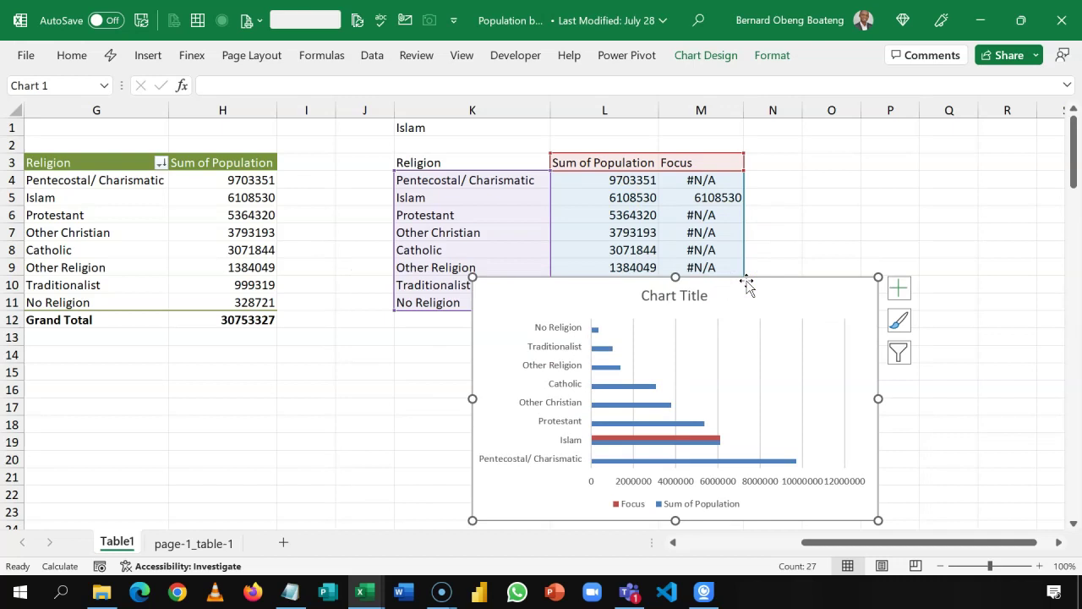
Delete the chart title, the horizontal value axis and the legend from the bar chart.
{"action": "left_click", "coordinate": [675, 295]}
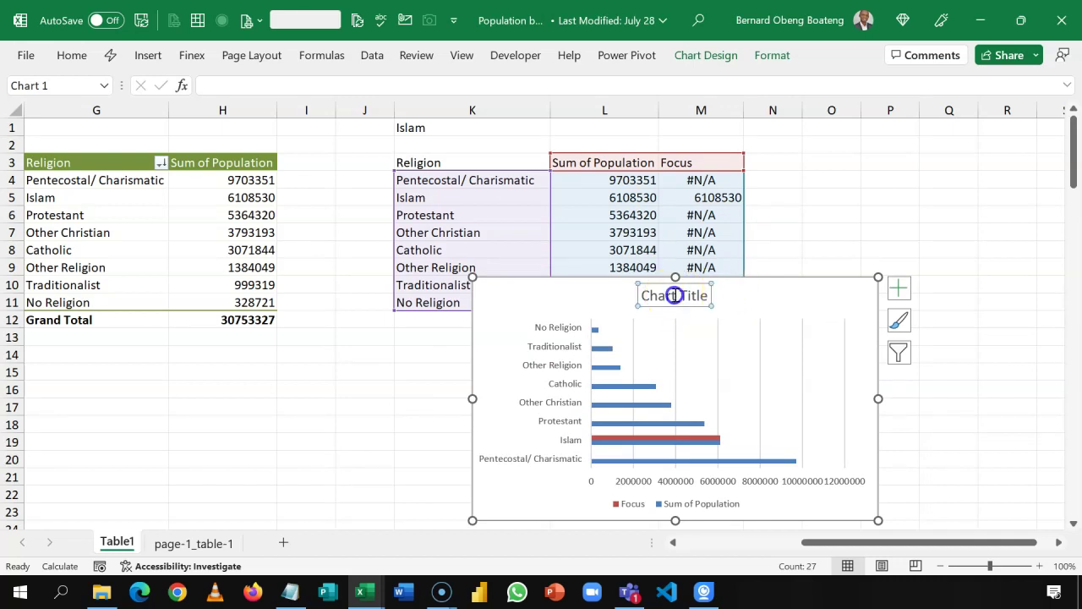
{"action": "key", "text": "Delete"}
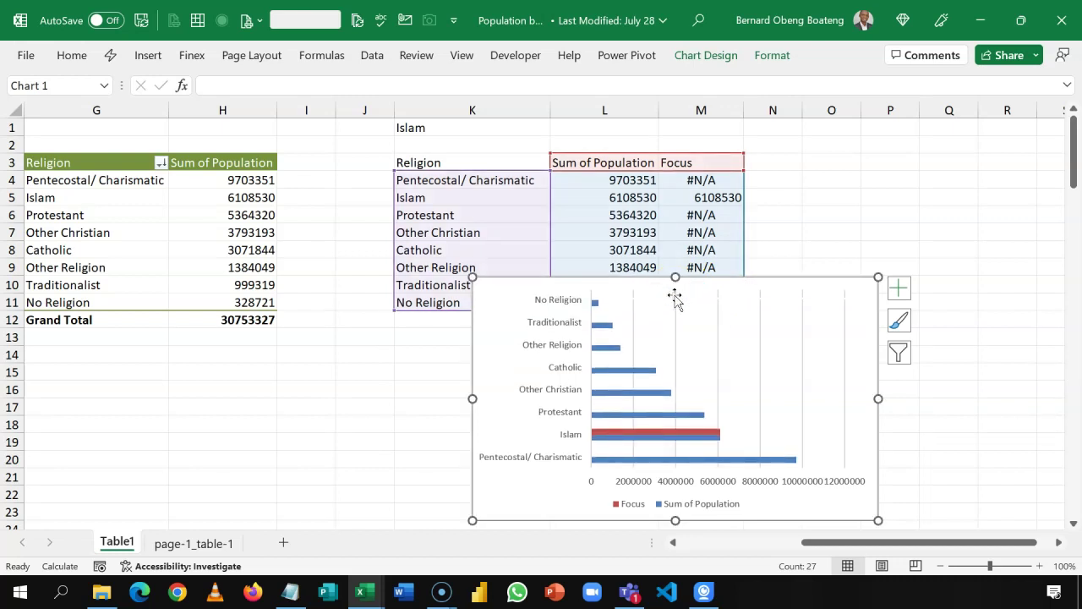
{"action": "left_click", "coordinate": [698, 479]}
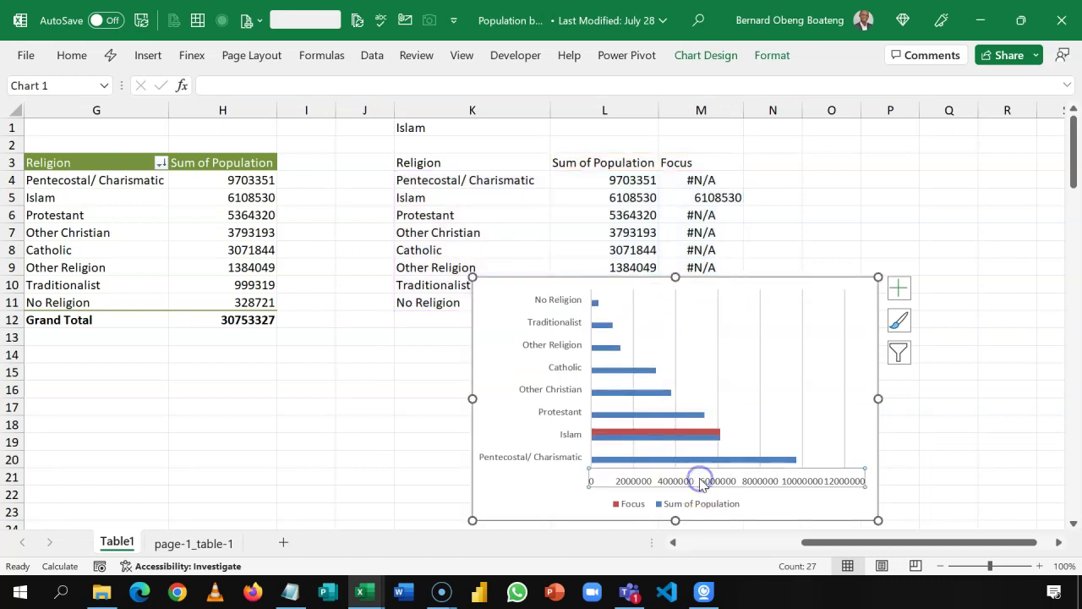
{"action": "key", "text": "Delete"}
{"action": "left_click", "coordinate": [689, 507]}
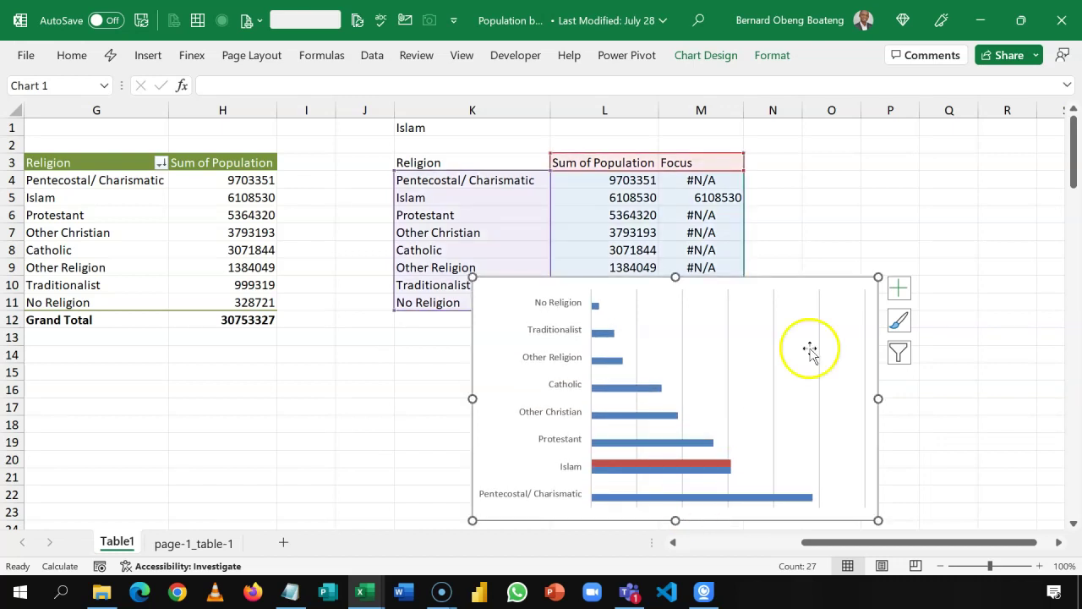
List the religion categories on the chart's vertical axis in reverse order.
{"action": "left_click_drag", "start_coordinate": [835, 280], "coordinate": [591, 285]}
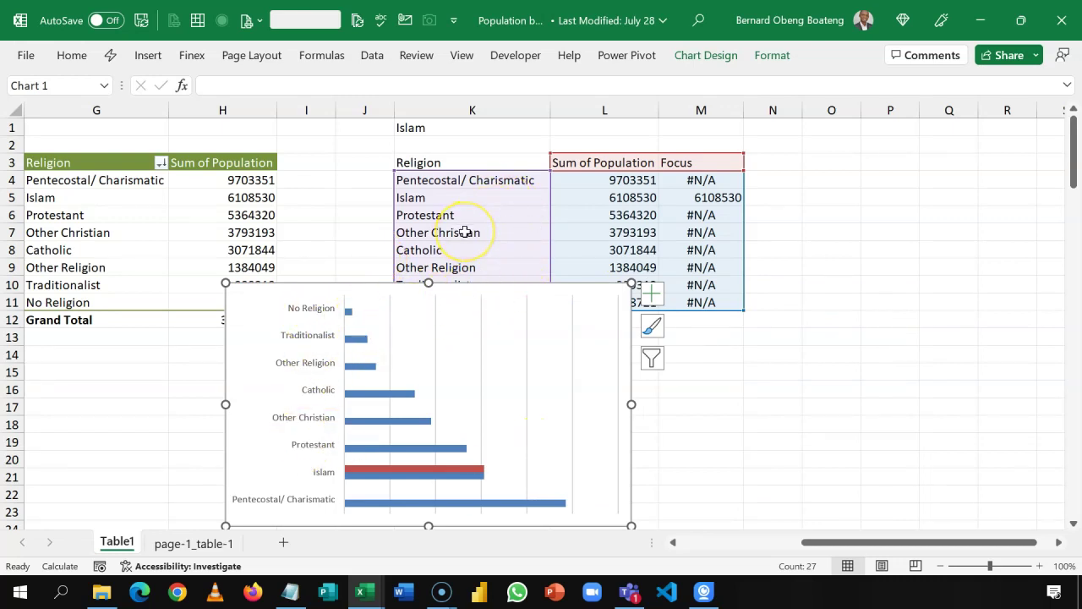
{"action": "left_click", "coordinate": [310, 337]}
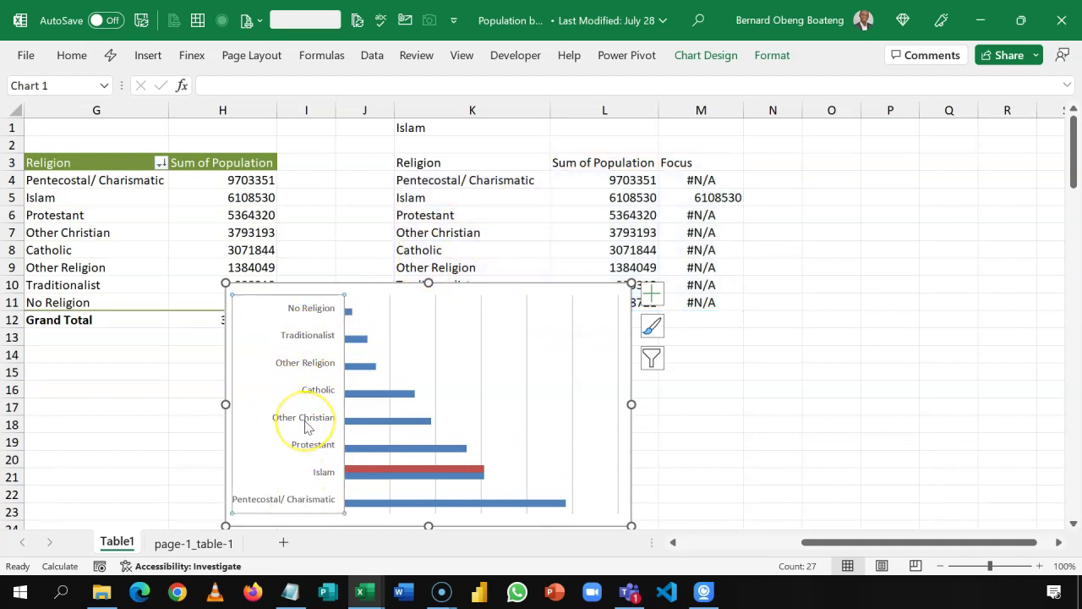
{"action": "key", "text": "ctrl+1"}
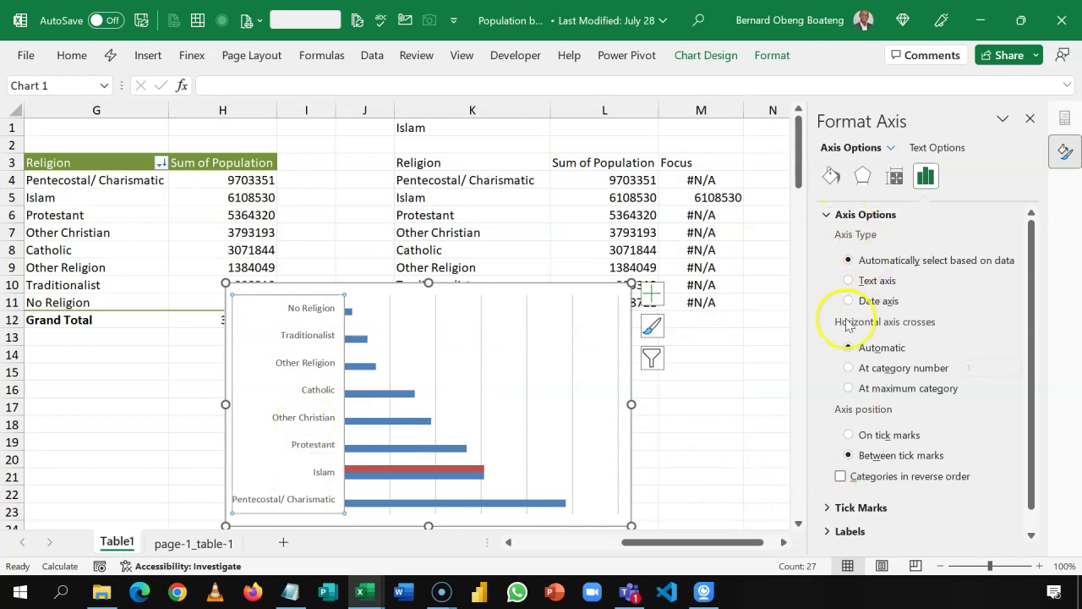
{"action": "left_click", "coordinate": [841, 477]}
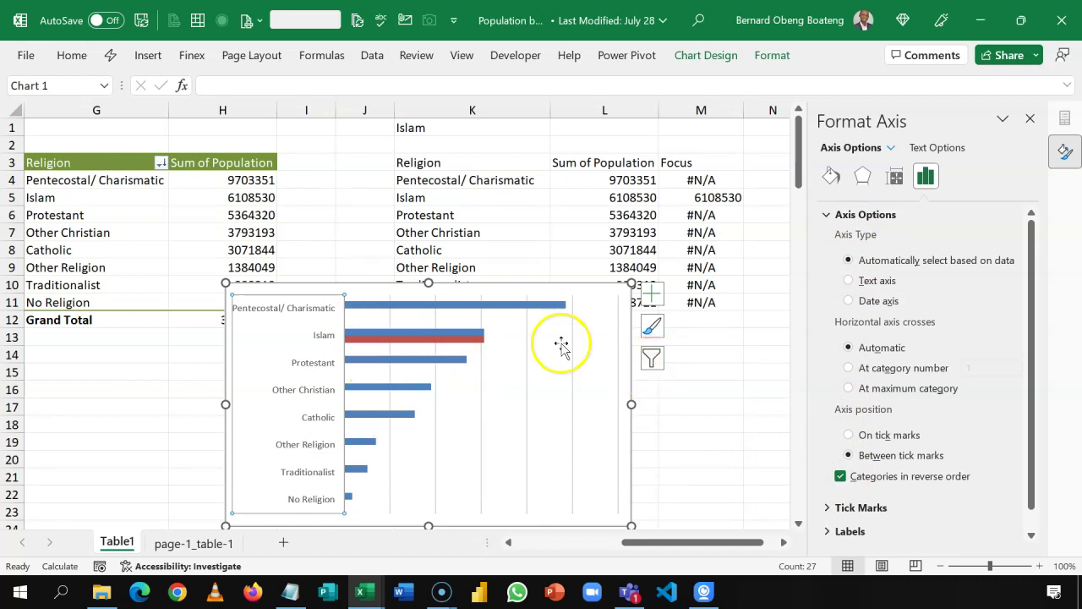
{"action": "left_click", "coordinate": [1030, 119]}
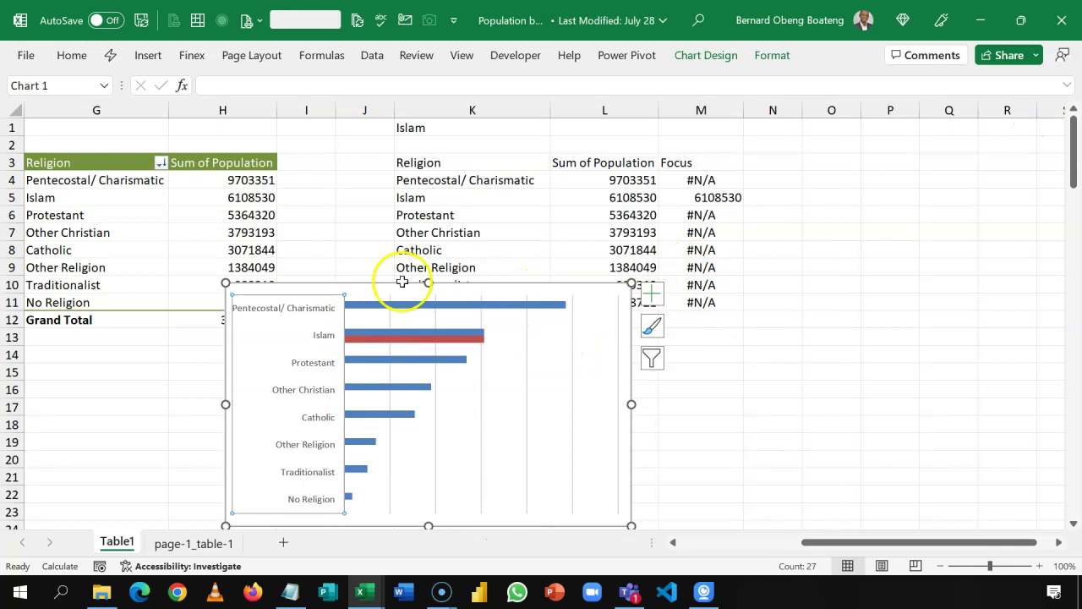
Remove the vertical gridlines from the bar chart and reposition the chart under the K3:M11 table.
{"action": "left_click", "coordinate": [787, 355]}
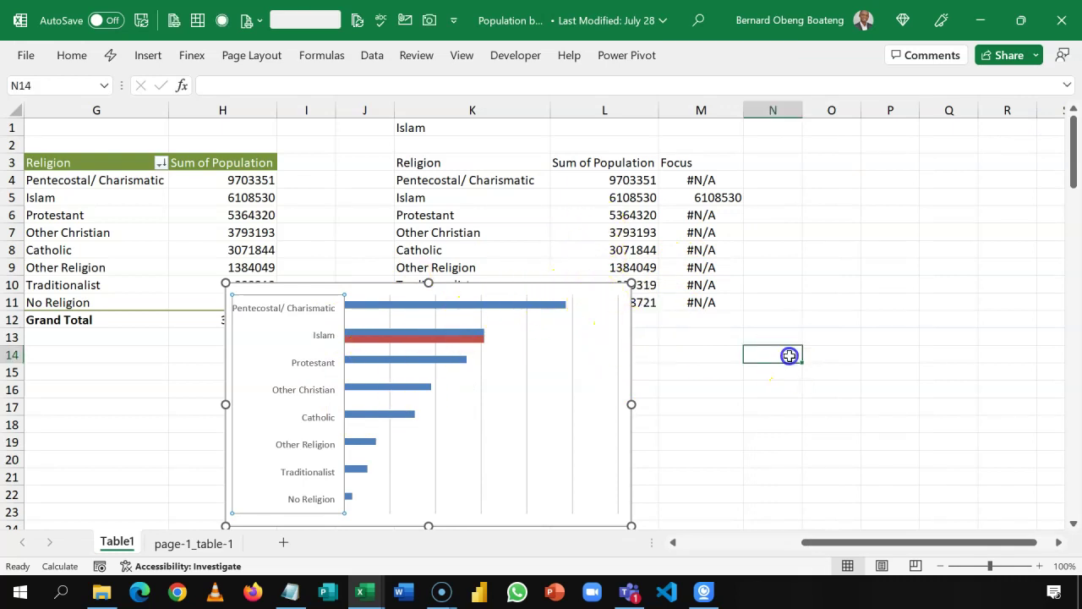
{"action": "left_click", "coordinate": [572, 394]}
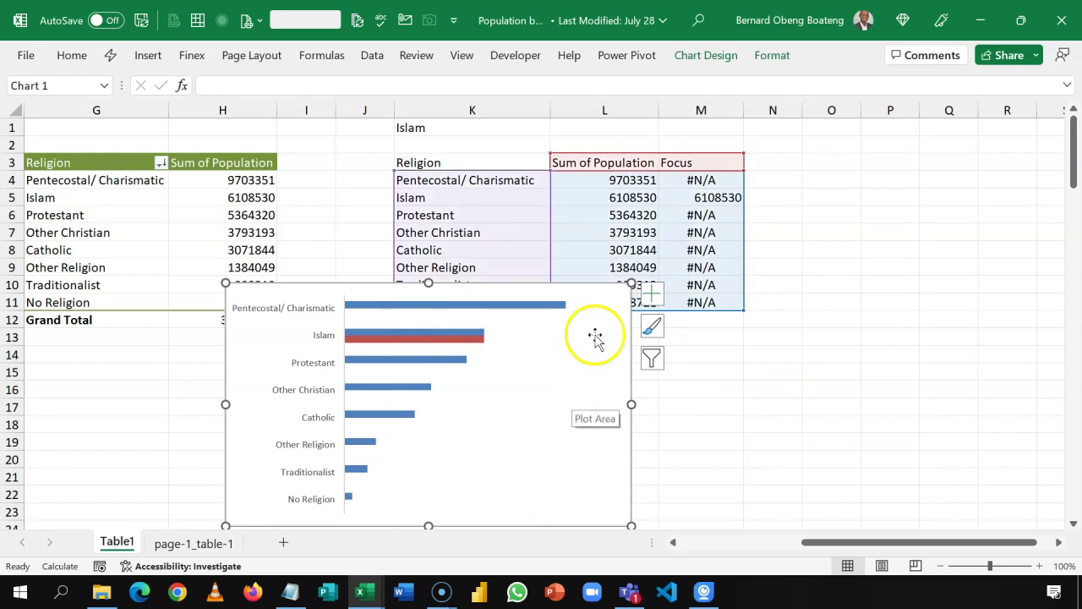
{"action": "left_click_drag", "start_coordinate": [615, 285], "coordinate": [769, 296]}
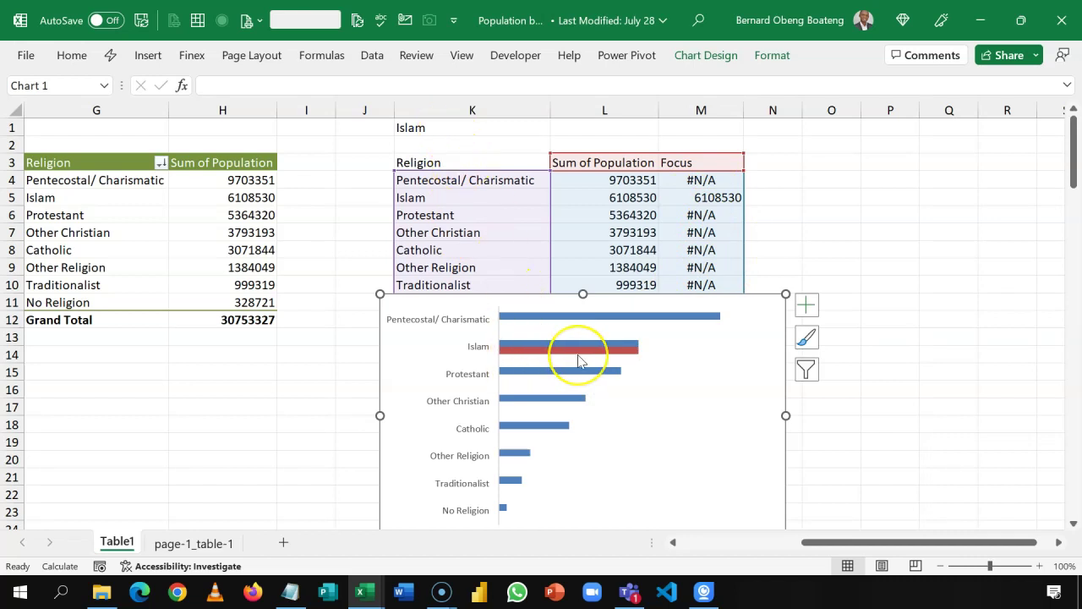
Set the bar series overlap to 100% and the gap width to 60%, and shift the chart slightly up.
{"action": "mouse_move", "coordinate": [578, 359]}
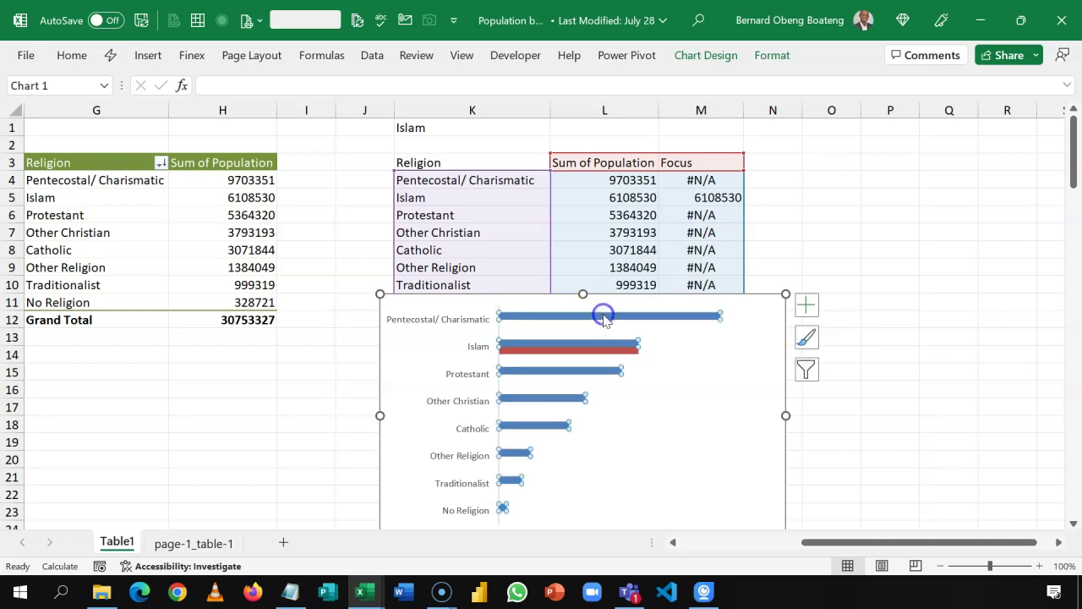
{"action": "left_click", "coordinate": [603, 318]}
{"action": "key", "text": "ctrl+1"}
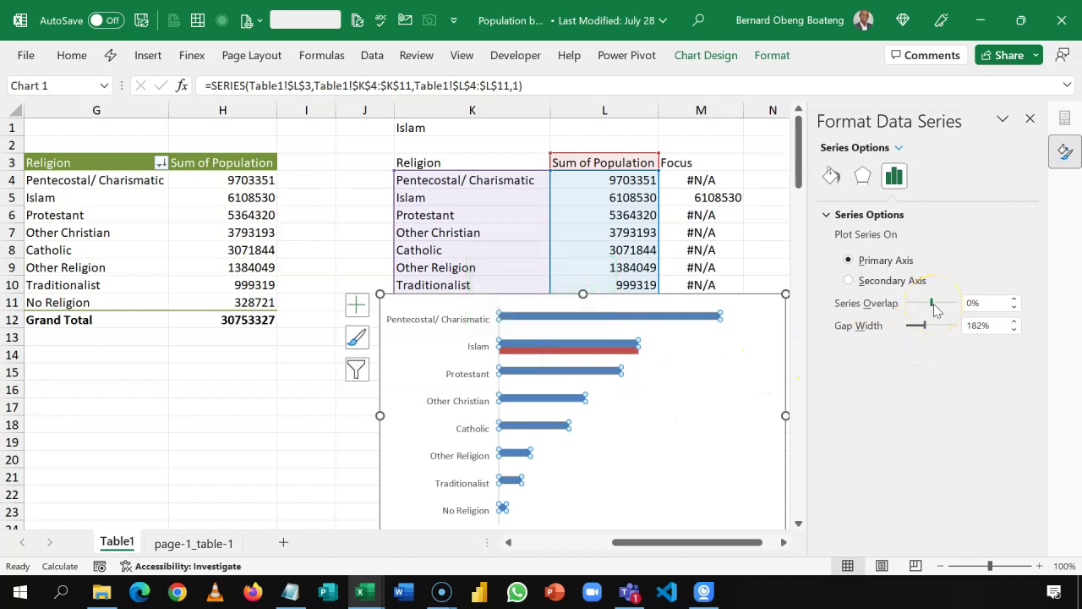
{"action": "left_click_drag", "start_coordinate": [972, 306], "coordinate": [972, 304]}
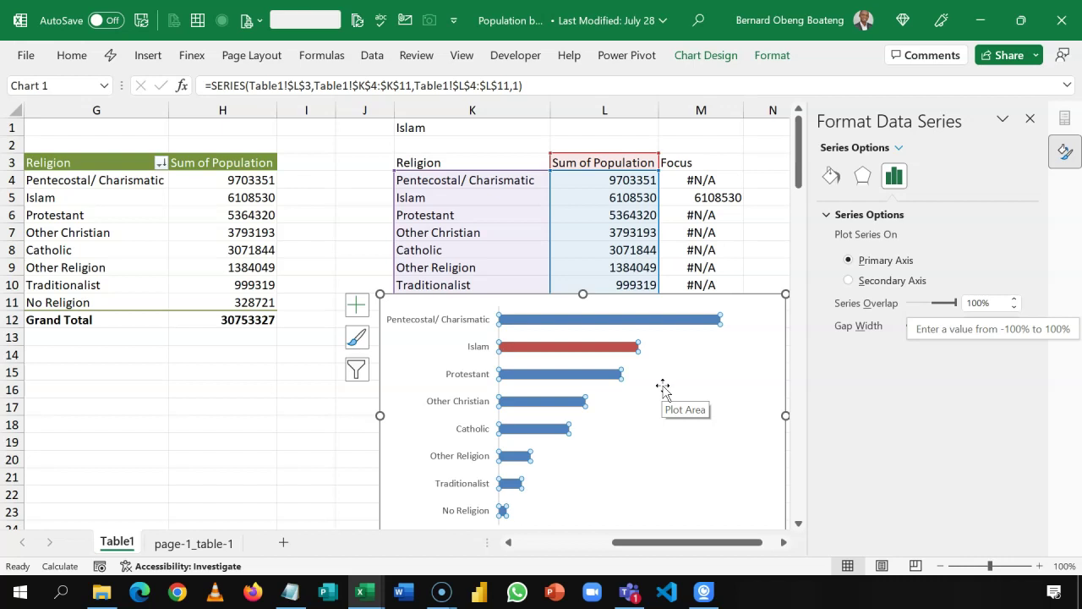
{"action": "left_click", "coordinate": [924, 359]}
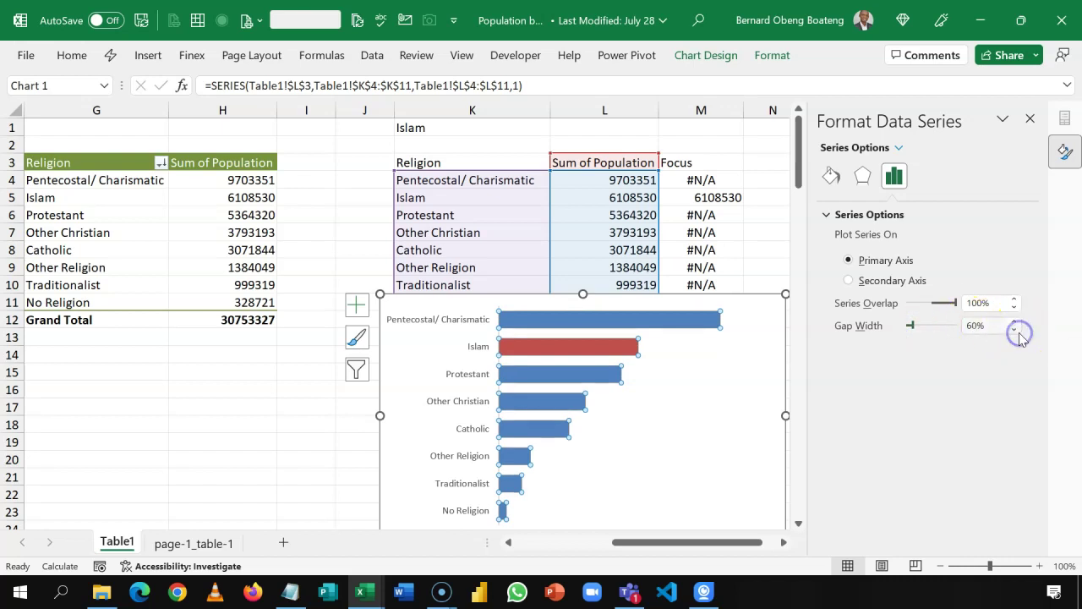
{"action": "left_click", "coordinate": [726, 296]}
{"action": "left_click_drag", "start_coordinate": [726, 296], "coordinate": [697, 280]}
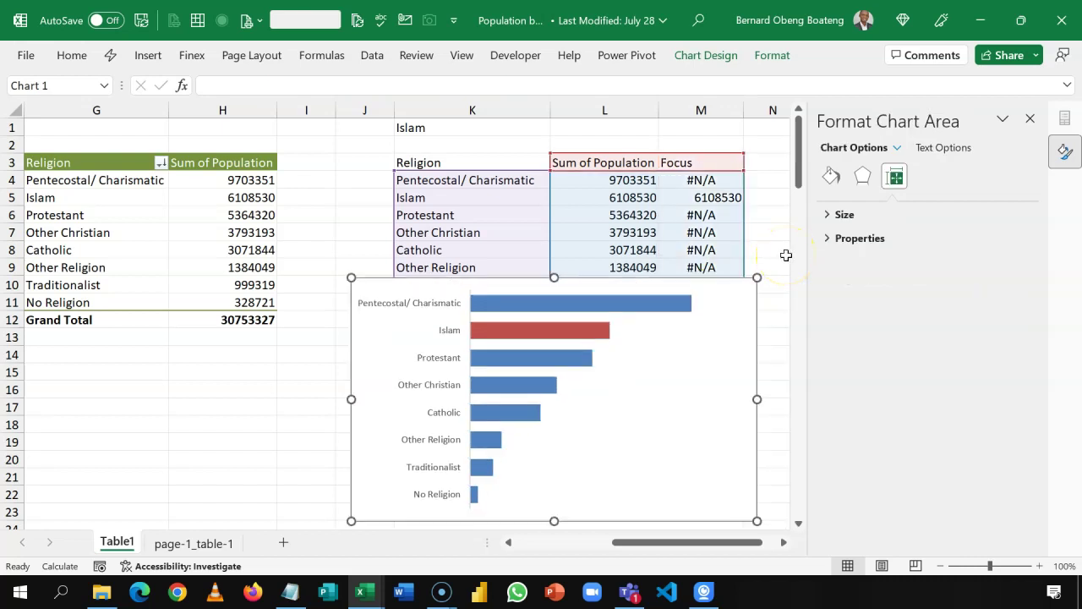
Add a new worksheet after Table1 and rename it Dashboard.
{"action": "left_click", "coordinate": [288, 543]}
{"action": "left_click", "coordinate": [156, 334]}
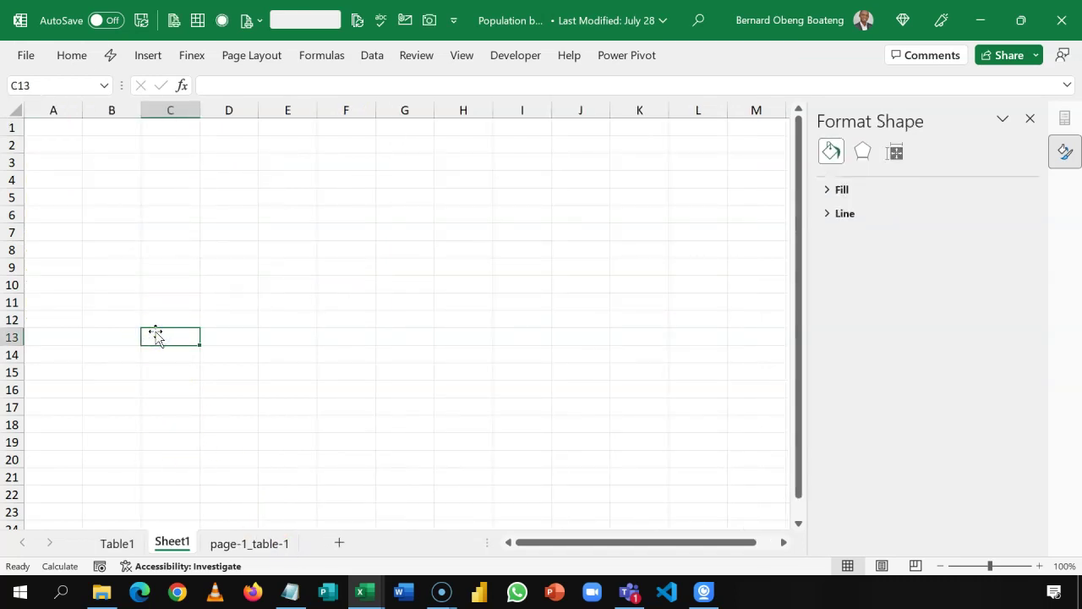
{"action": "type", "text": "hor"}
{"action": "type", "text": "Dashbo"}
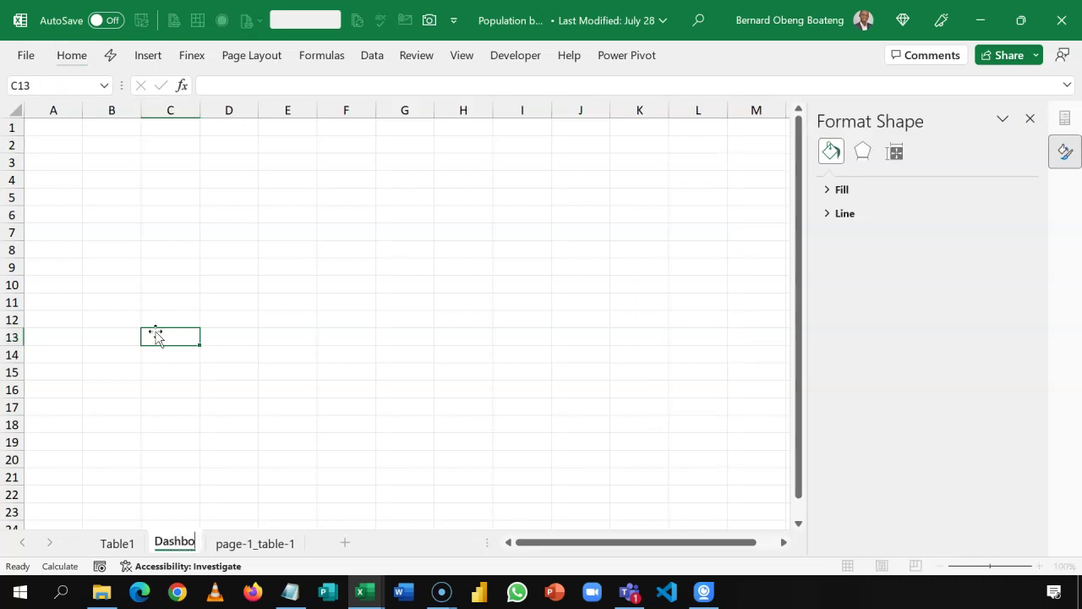
{"action": "left_click", "coordinate": [184, 265]}
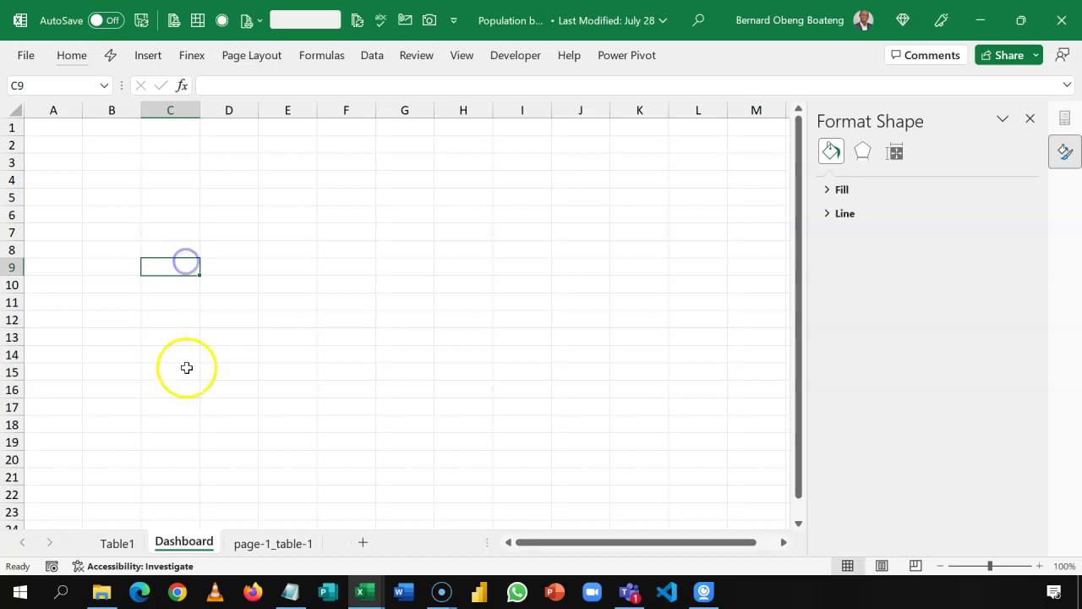
Move the religion bar chart from the Table1 sheet to the Dashboard sheet.
{"action": "left_click", "coordinate": [234, 542]}
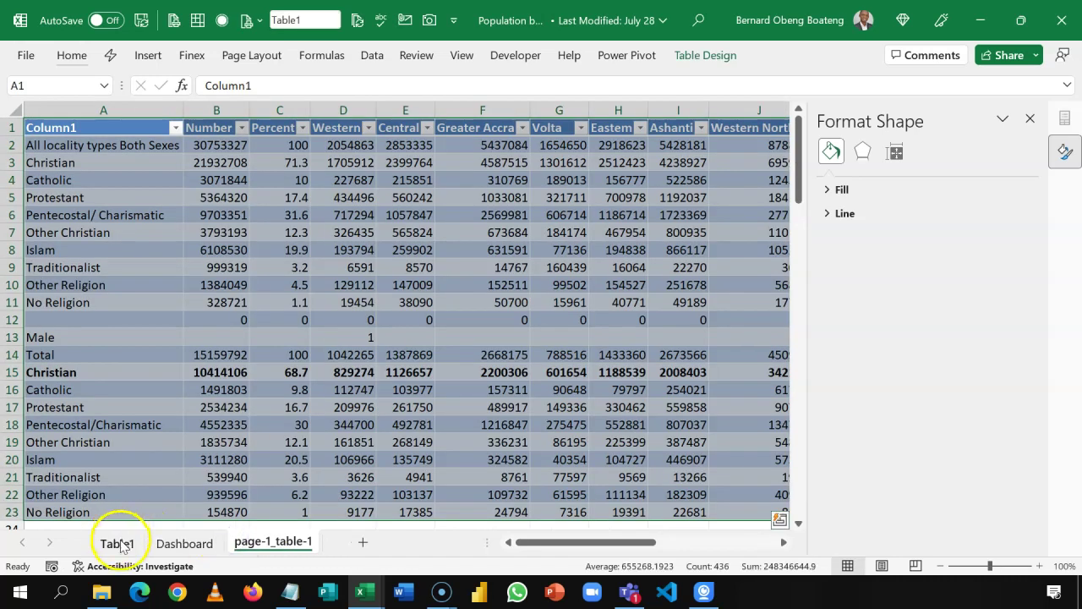
{"action": "left_click", "coordinate": [116, 543]}
{"action": "left_click", "coordinate": [618, 281]}
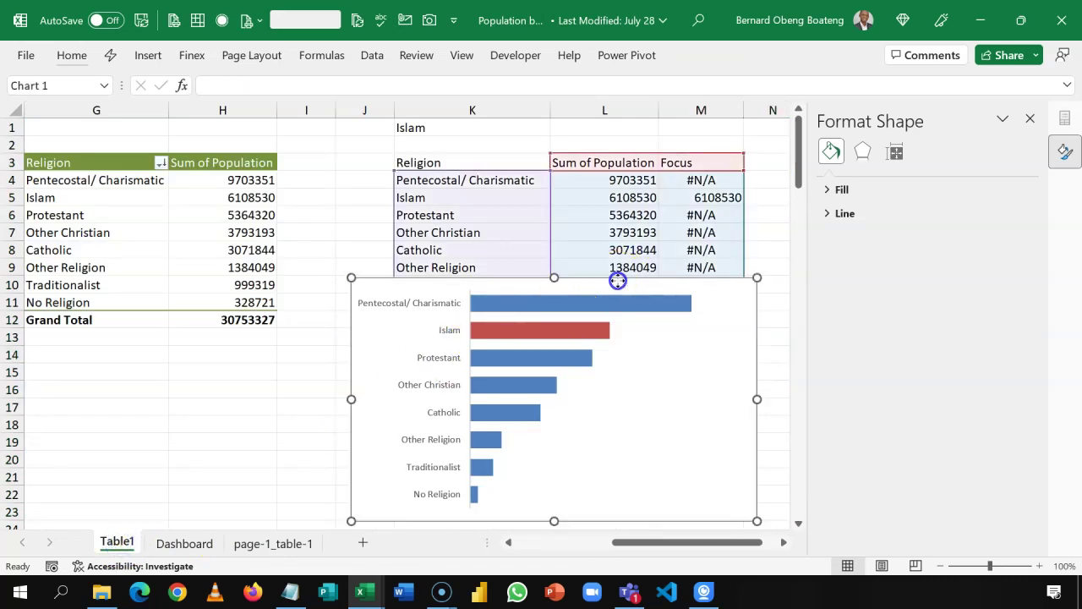
{"action": "key", "text": "ctrl+x"}
{"action": "left_click", "coordinate": [192, 542]}
{"action": "left_click", "coordinate": [161, 228]}
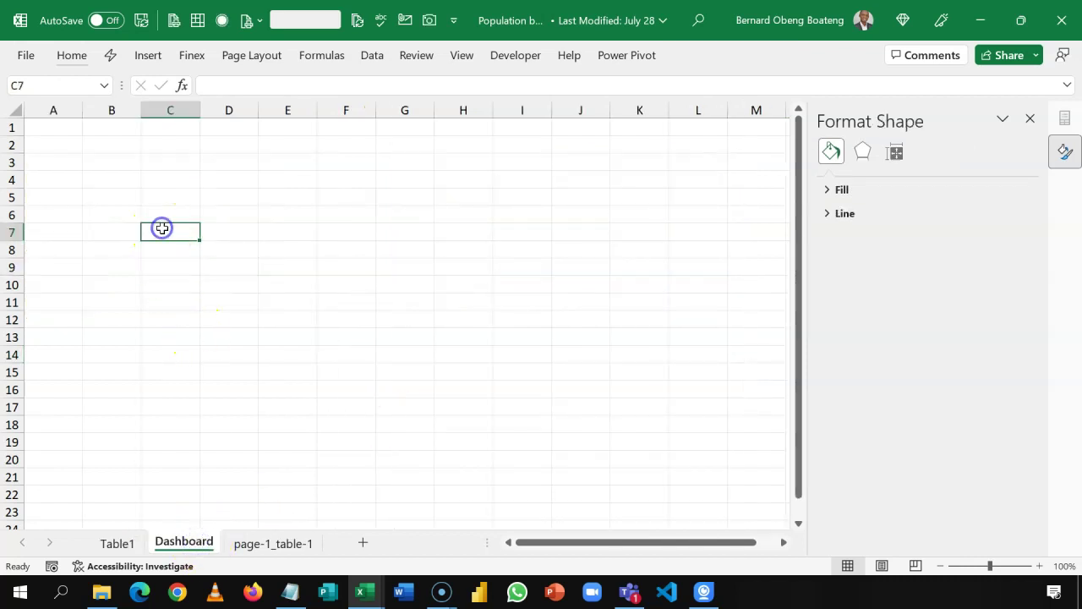
{"action": "key", "text": "ctrl+v"}
Reposition the chart around columns F to L, below row 5, shrink it slightly, and close the chart formatting pane.
{"action": "left_click_drag", "start_coordinate": [548, 223], "coordinate": [679, 211]}
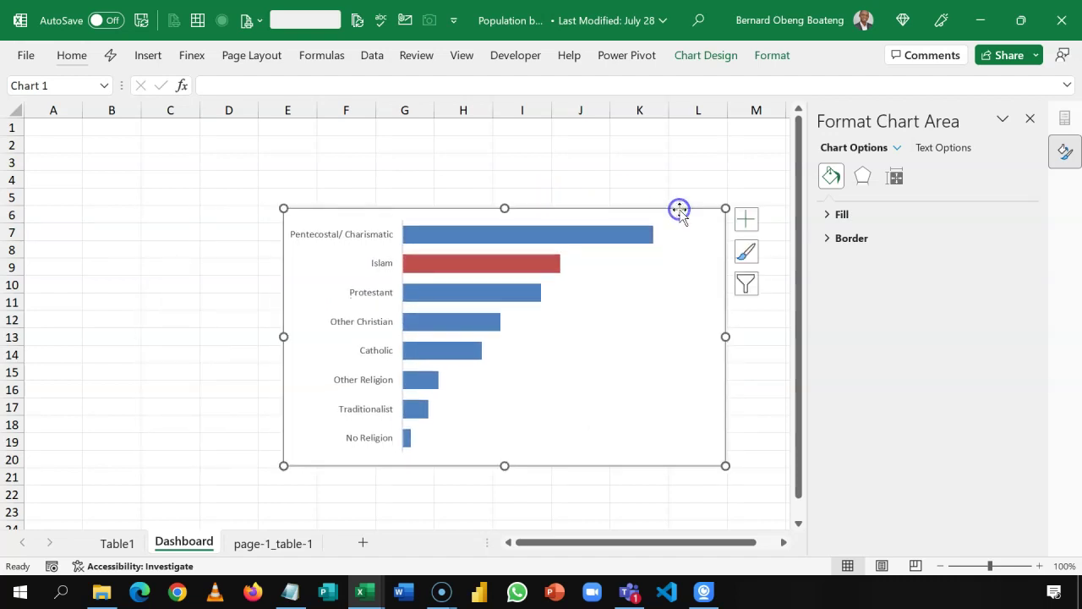
{"action": "left_click_drag", "start_coordinate": [287, 209], "coordinate": [302, 218]}
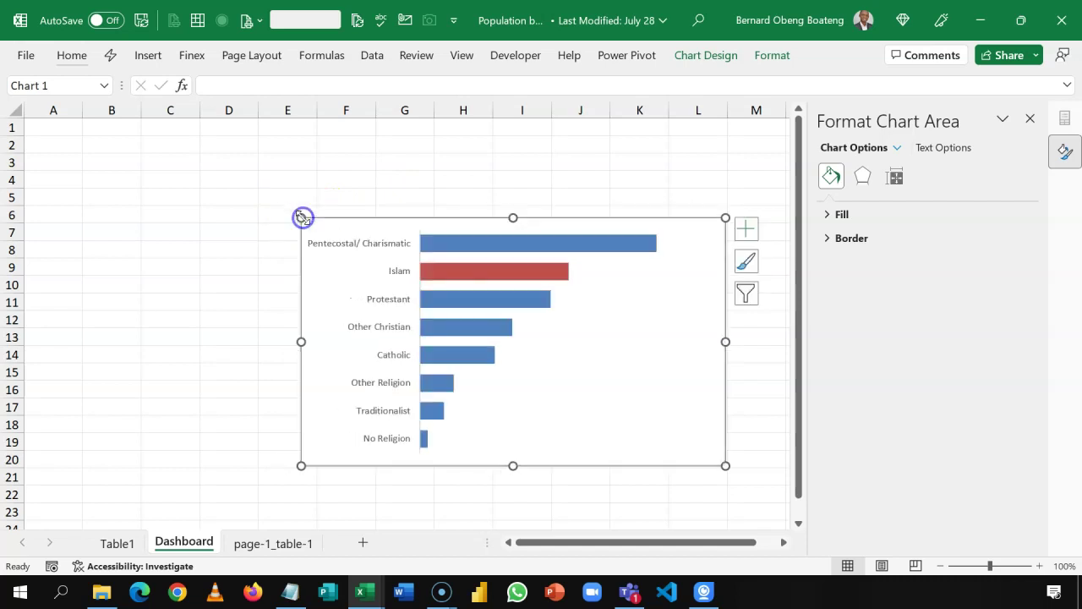
{"action": "left_click", "coordinate": [1031, 119]}
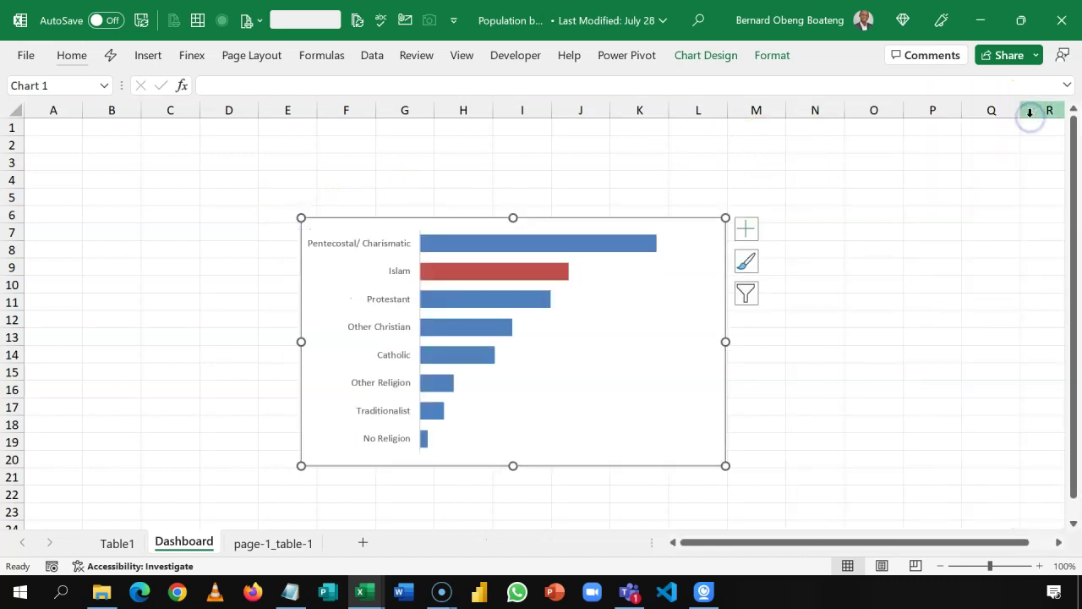
{"action": "left_click", "coordinate": [458, 162]}
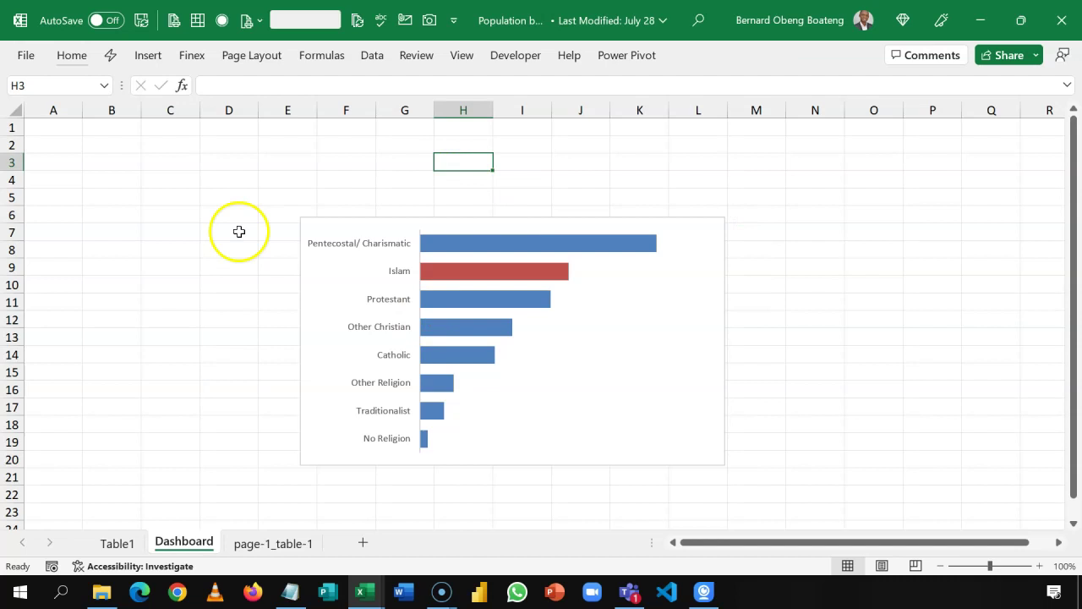
Rename the Table1 sheet as Calculations.
{"action": "left_click", "coordinate": [251, 550]}
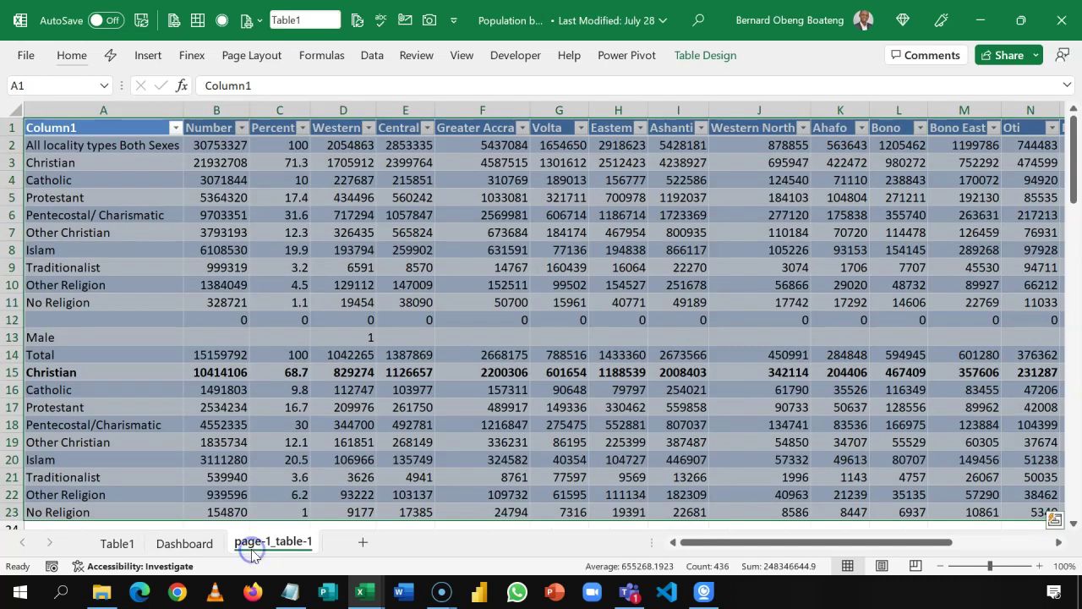
{"action": "left_click", "coordinate": [117, 542]}
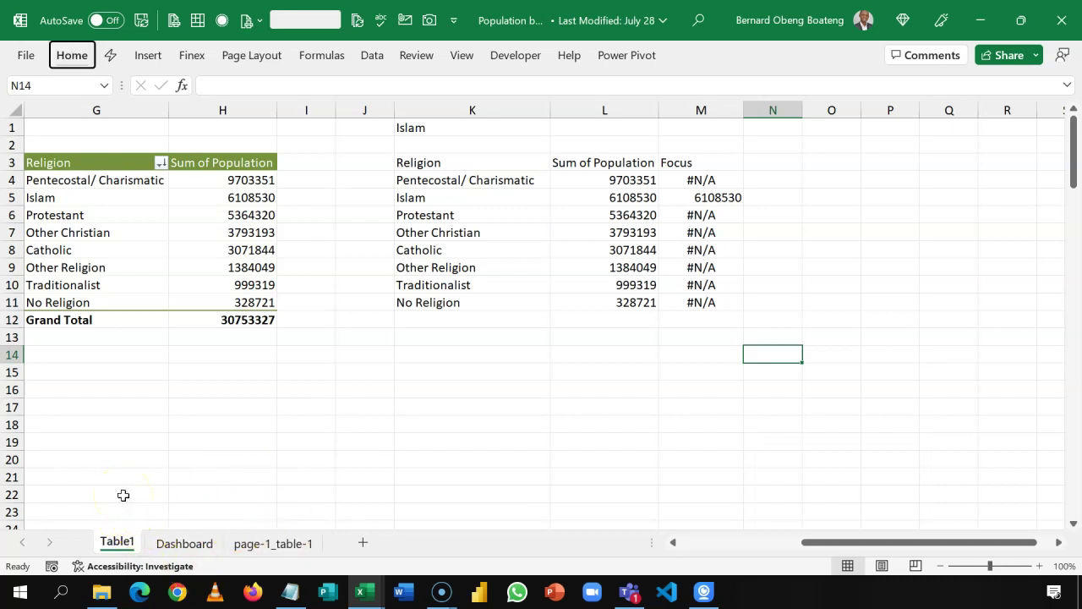
{"action": "key", "text": "alt+h"}
{"action": "type", "text": "or"}
{"action": "type", "text": "Calcu"}
{"action": "type", "text": "lations"}
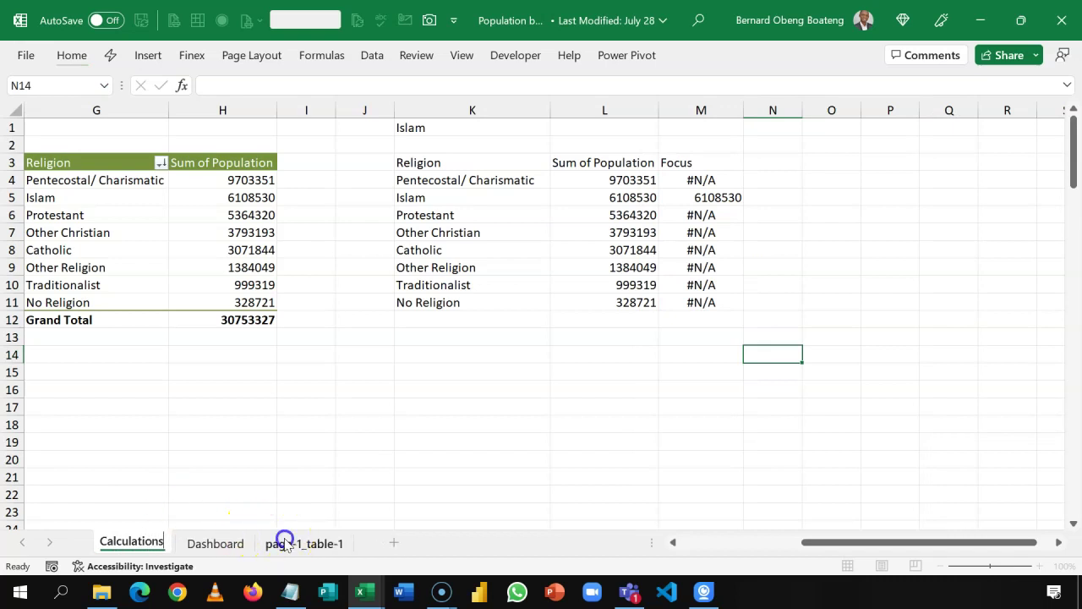
Rename the page-1_table-1 sheet as Data.
{"action": "left_click", "coordinate": [285, 542]}
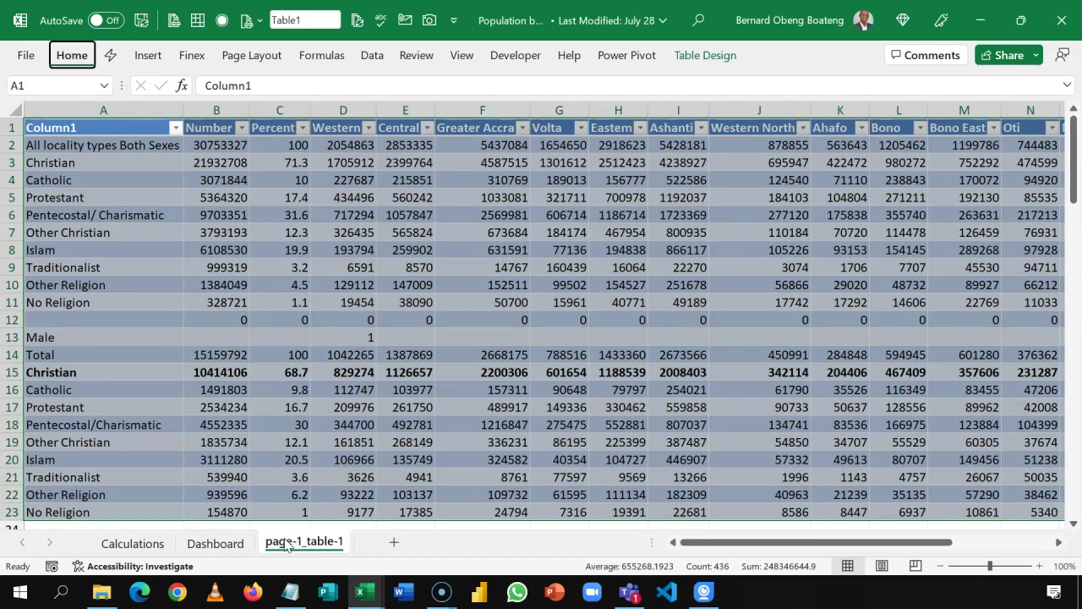
{"action": "double_click", "coordinate": [285, 542]}
{"action": "type", "text": "Da"}
{"action": "key", "text": "Return"}
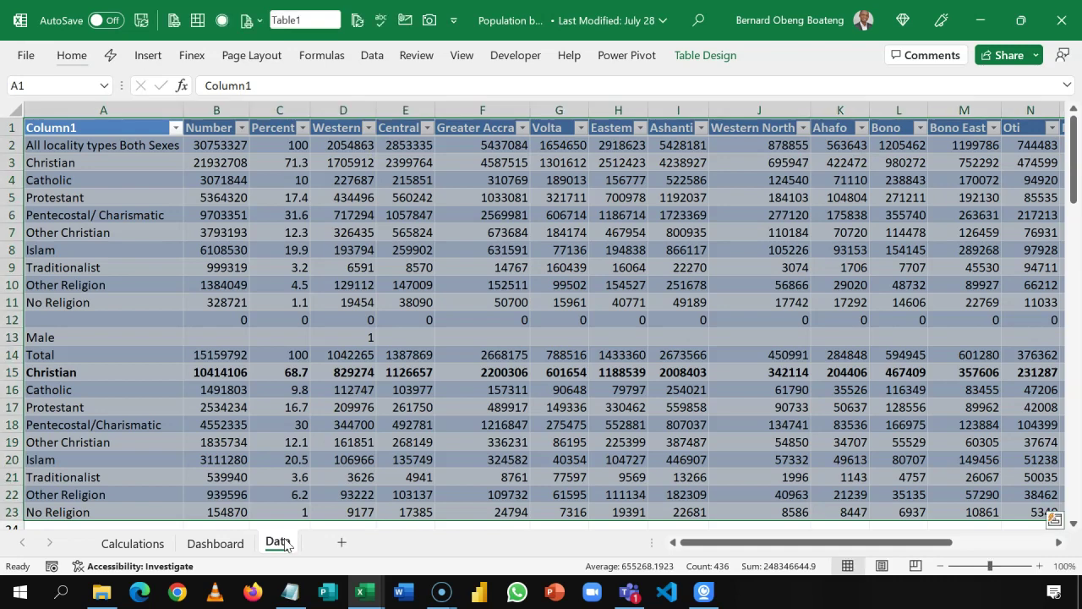
Reorder the sheets so that Calculations sits between Dashboard and Data.
{"action": "left_click", "coordinate": [157, 548]}
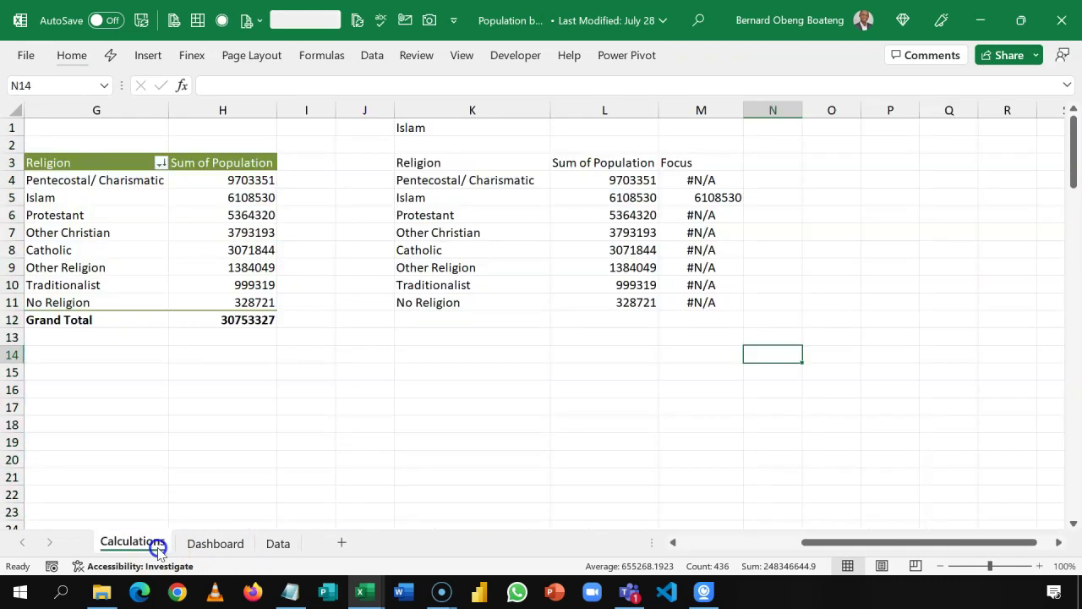
{"action": "left_click_drag", "start_coordinate": [267, 550], "coordinate": [266, 548]}
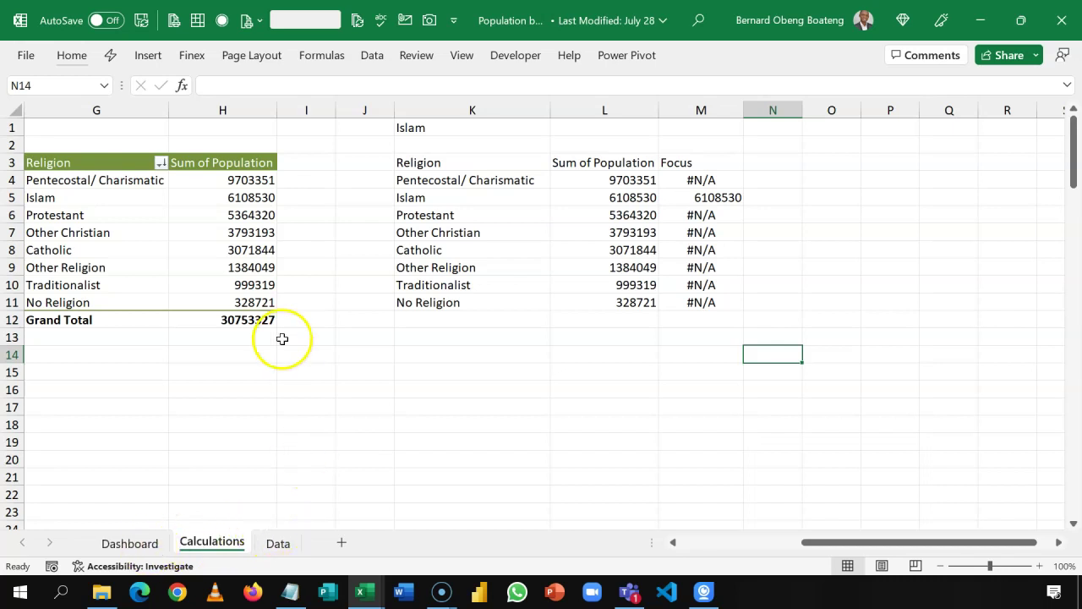
{"action": "left_click", "coordinate": [300, 418]}
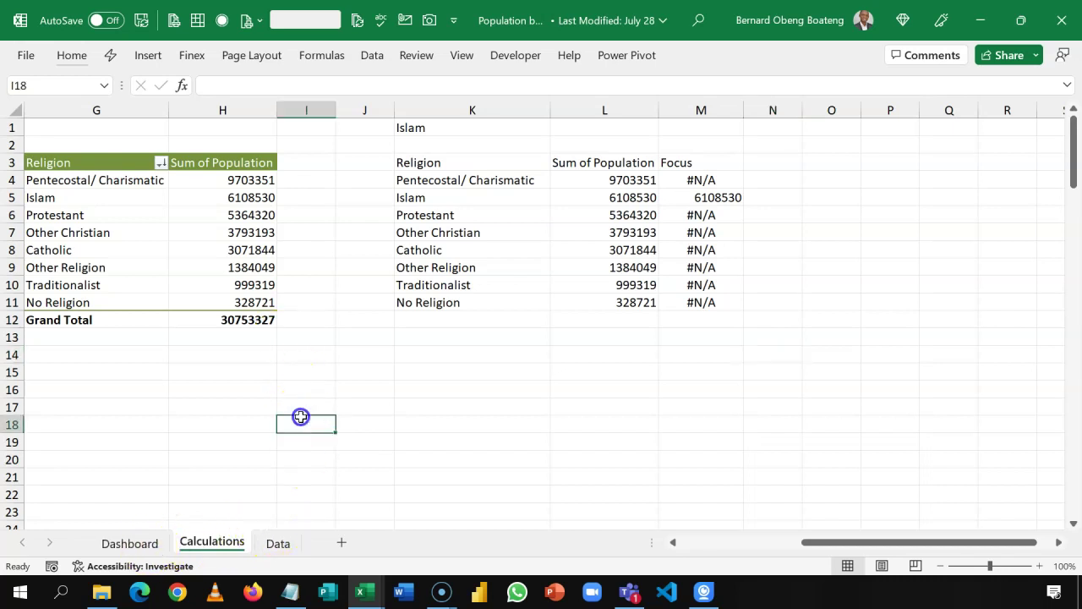
{"action": "left_click", "coordinate": [146, 543]}
{"action": "left_click", "coordinate": [200, 542]}
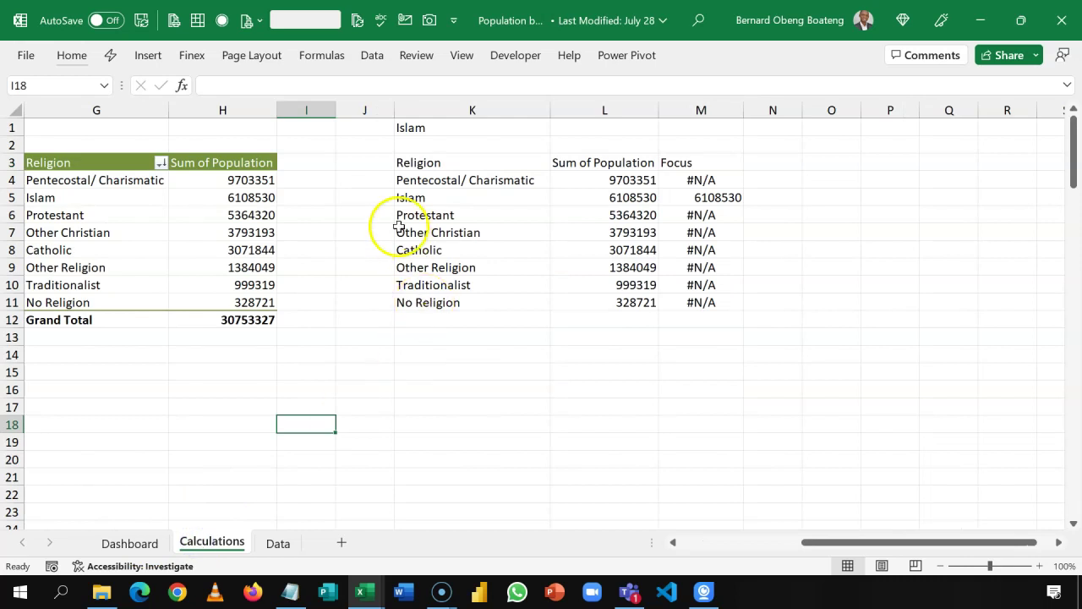
Move the religion drop-down cell K1 from the Calculations sheet to cell C4 of the Dashboard sheet.
{"action": "left_click", "coordinate": [475, 128]}
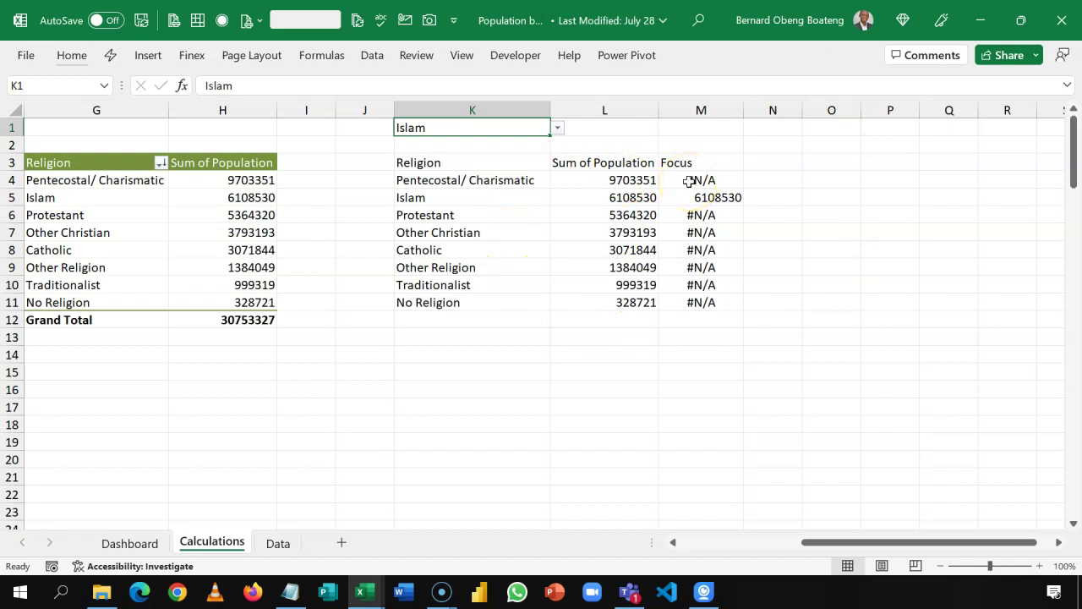
{"action": "key", "text": "ctrl+c"}
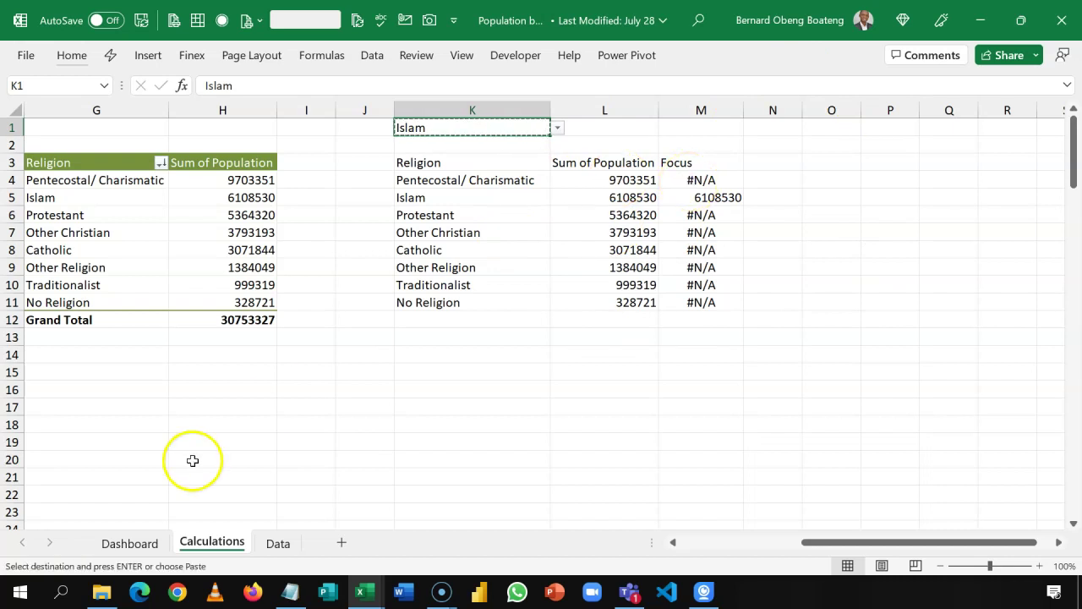
{"action": "left_click", "coordinate": [130, 543]}
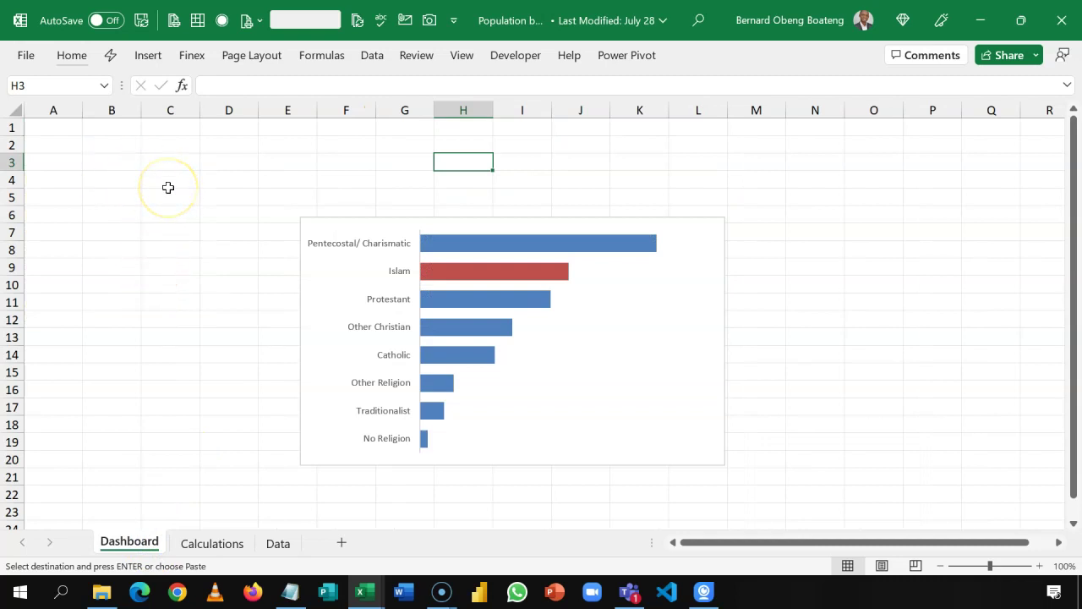
{"action": "key", "text": "alt+Tab"}
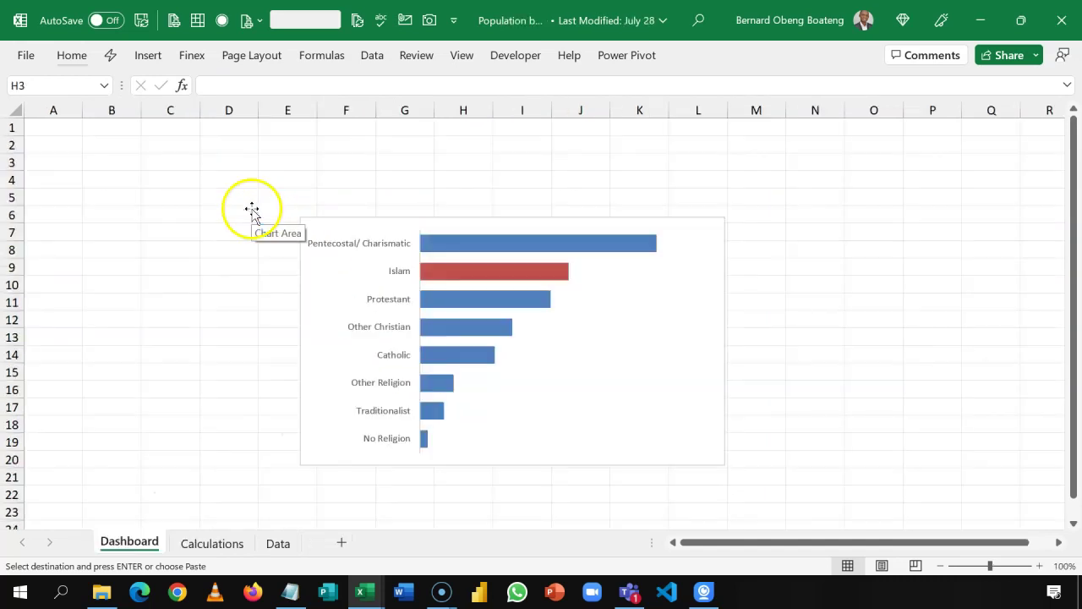
{"action": "left_click", "coordinate": [186, 180]}
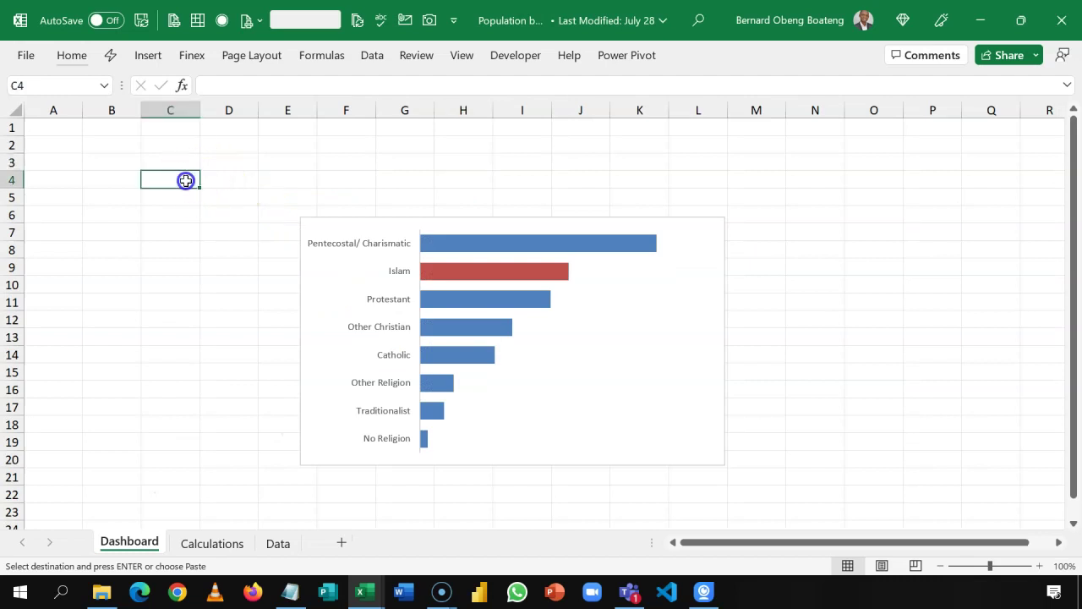
{"action": "key", "text": "Return"}
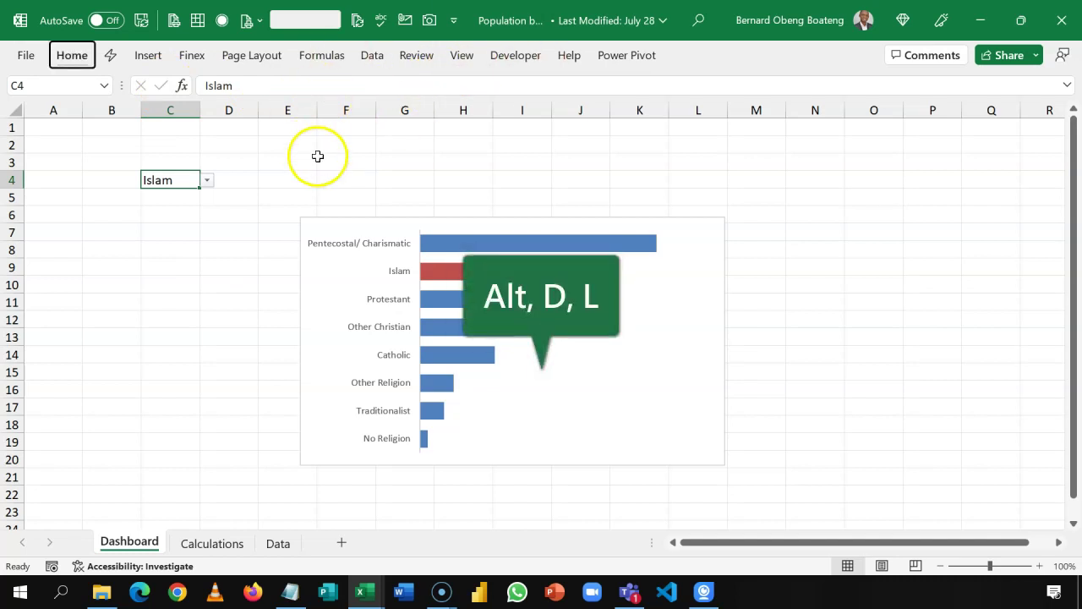
Set the list validation source of Dashboard cell C4 to =Calculations!$K$4:$K$11 and return to the Dashboard sheet.
{"action": "key", "text": "alt+d"}
{"action": "key", "text": "l"}
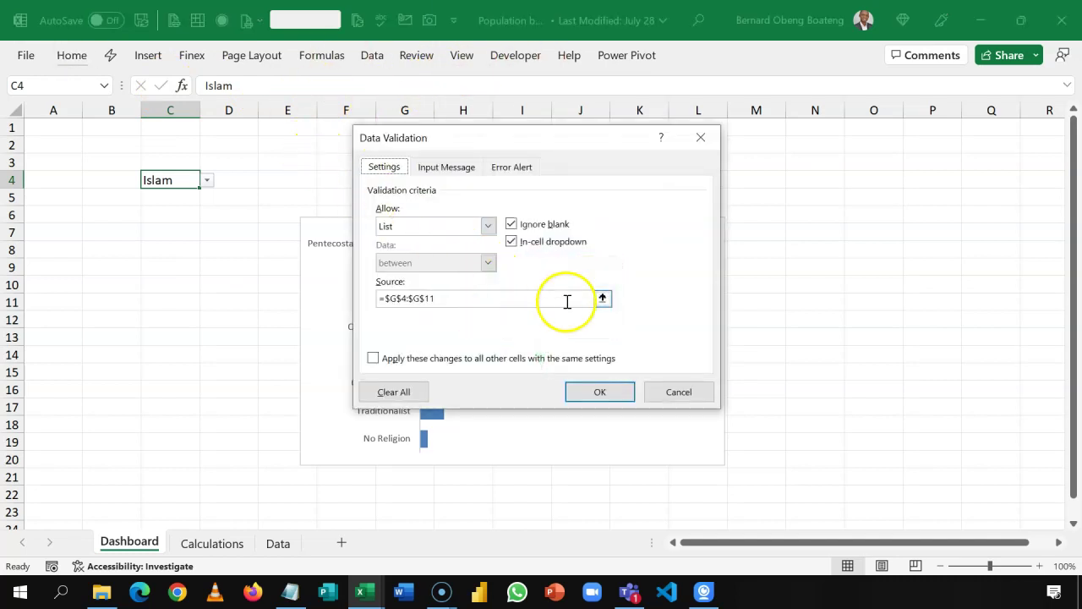
{"action": "left_click", "coordinate": [602, 297]}
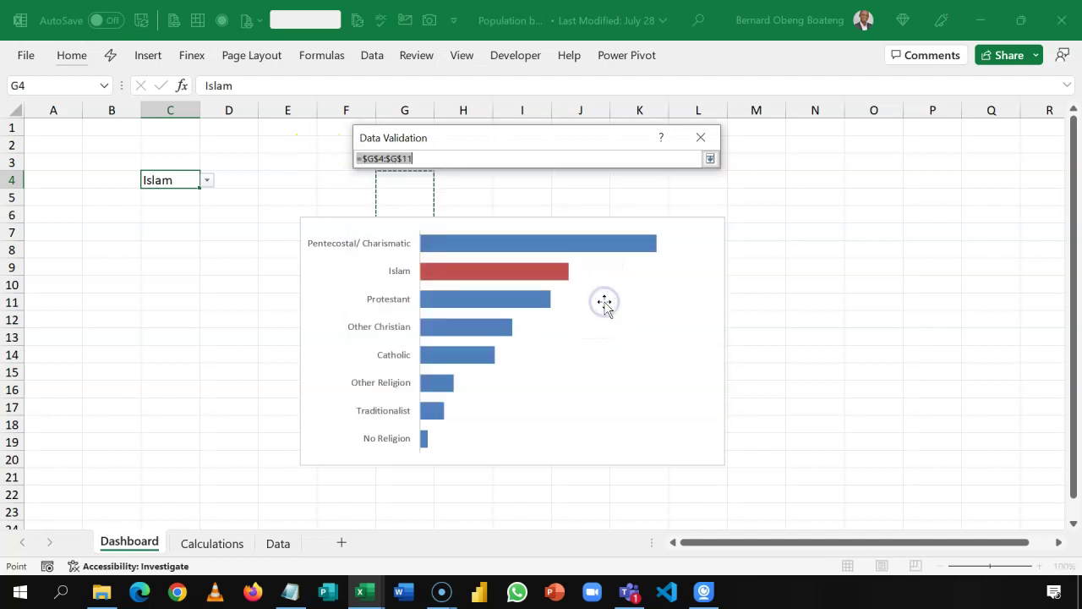
{"action": "left_click", "coordinate": [211, 544]}
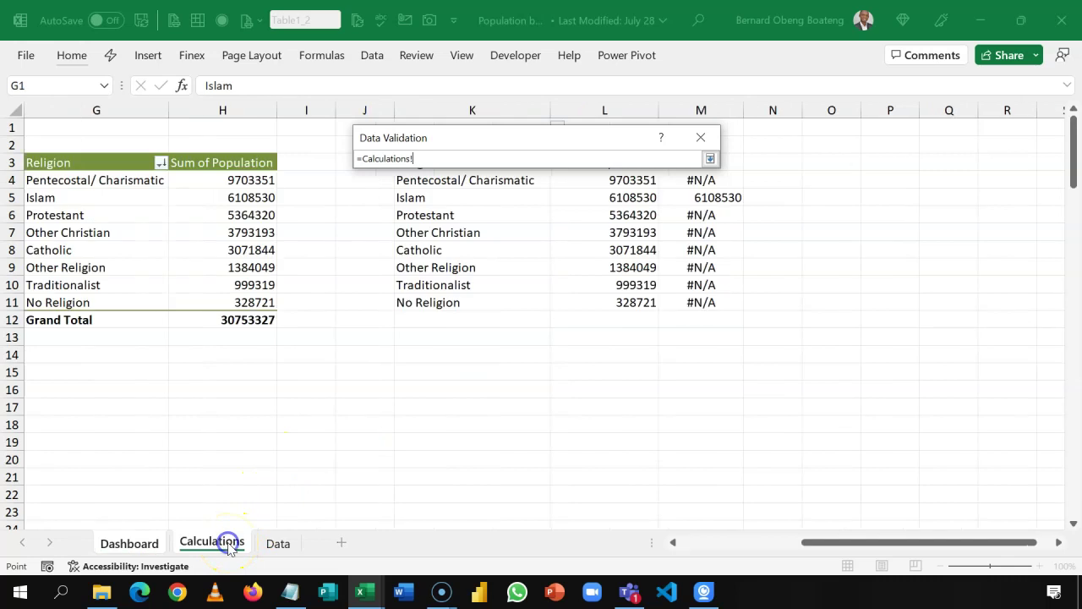
{"action": "left_click_drag", "start_coordinate": [490, 180], "coordinate": [491, 298]}
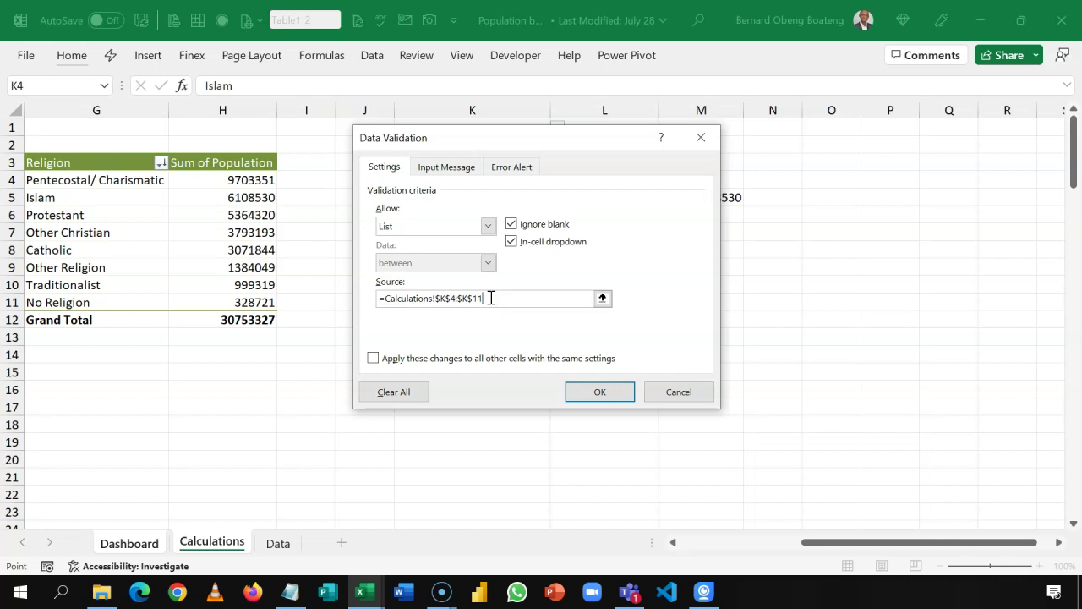
{"action": "left_click", "coordinate": [579, 382]}
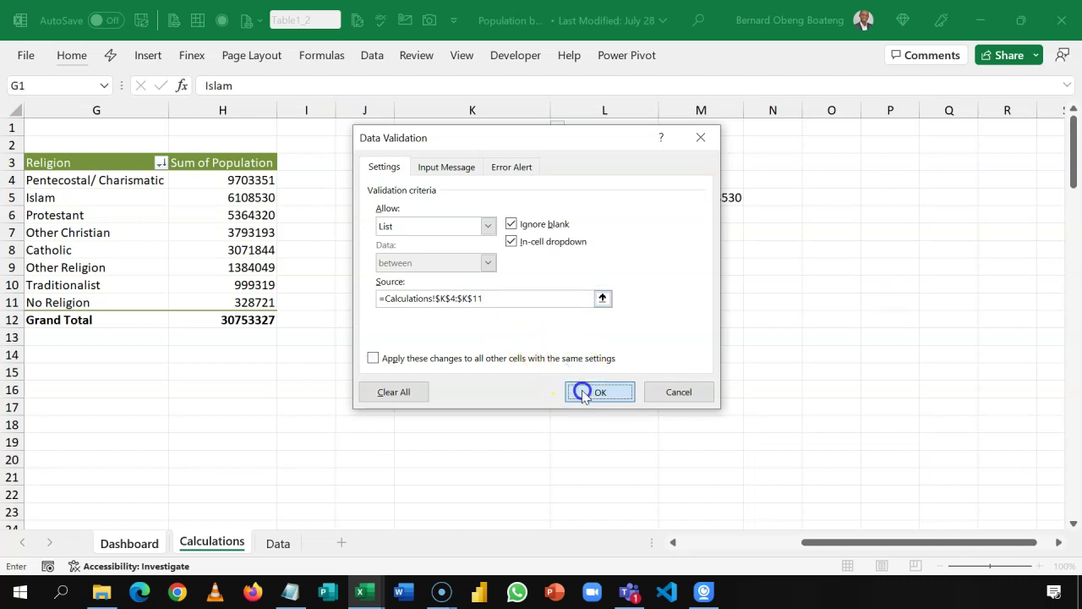
{"action": "key", "text": "ctrl+Page_Up"}
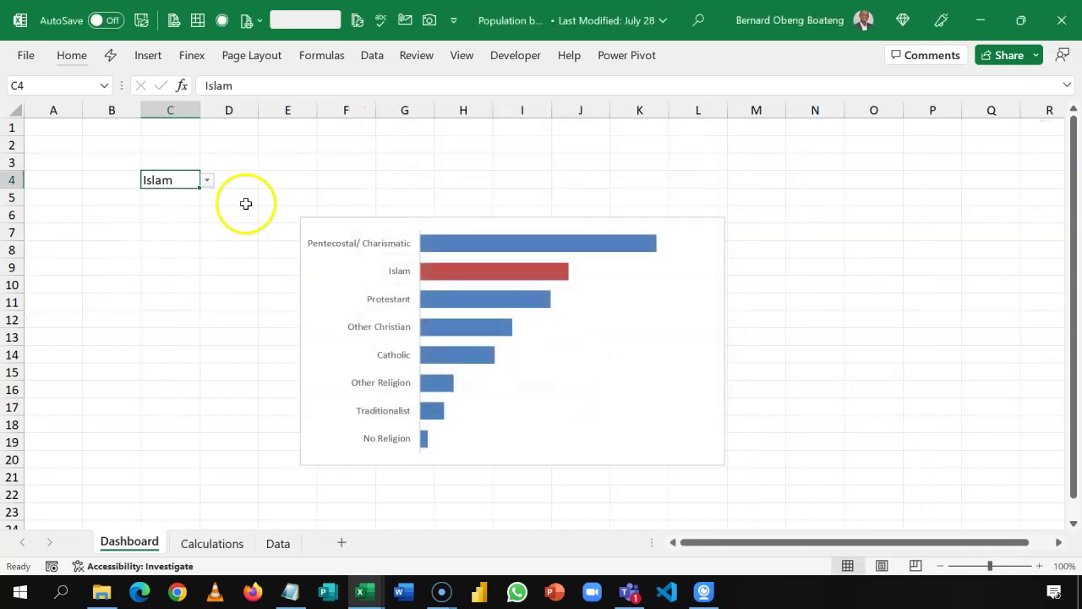
Test the C4 drop-down with Other Christian, Other Religion and Pentecostal/ Charismatic, fitting column C to Other Christian along the way.
{"action": "left_click", "coordinate": [207, 181]}
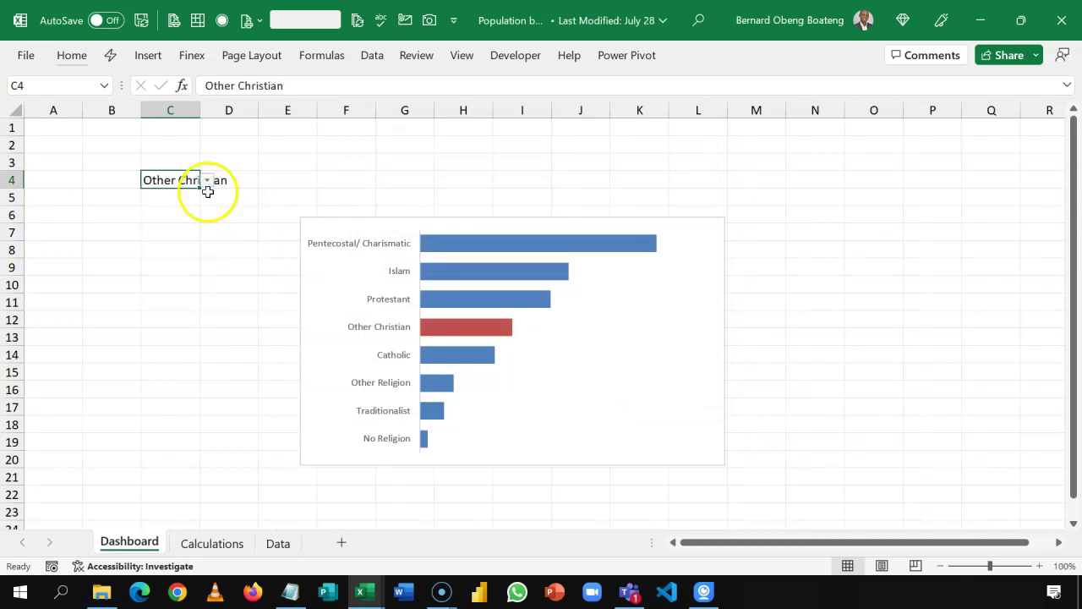
{"action": "double_click", "coordinate": [202, 110]}
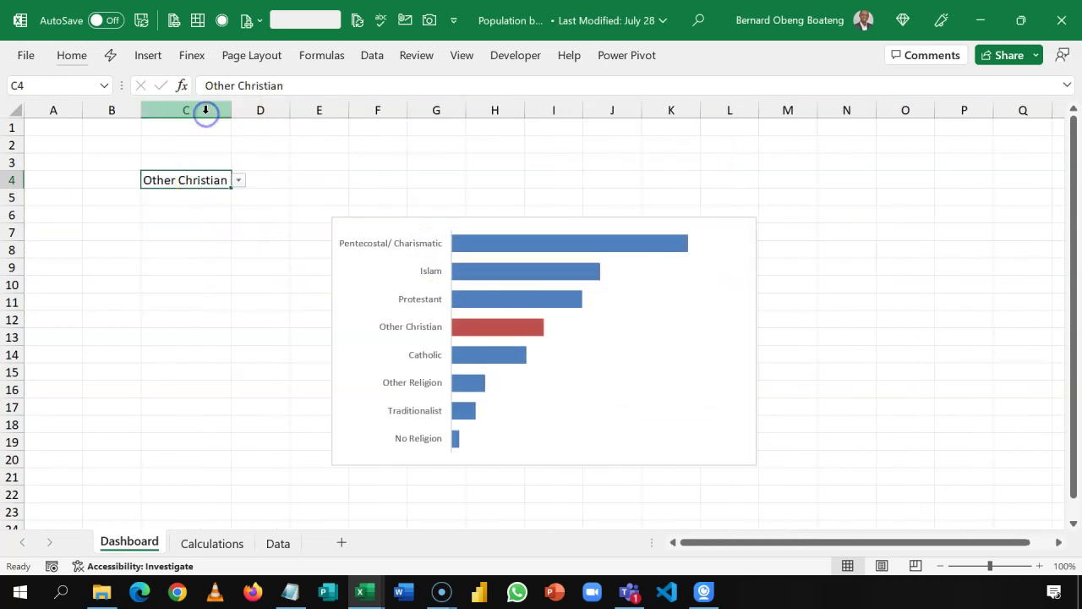
{"action": "left_click", "coordinate": [240, 181]}
{"action": "left_click", "coordinate": [223, 268]}
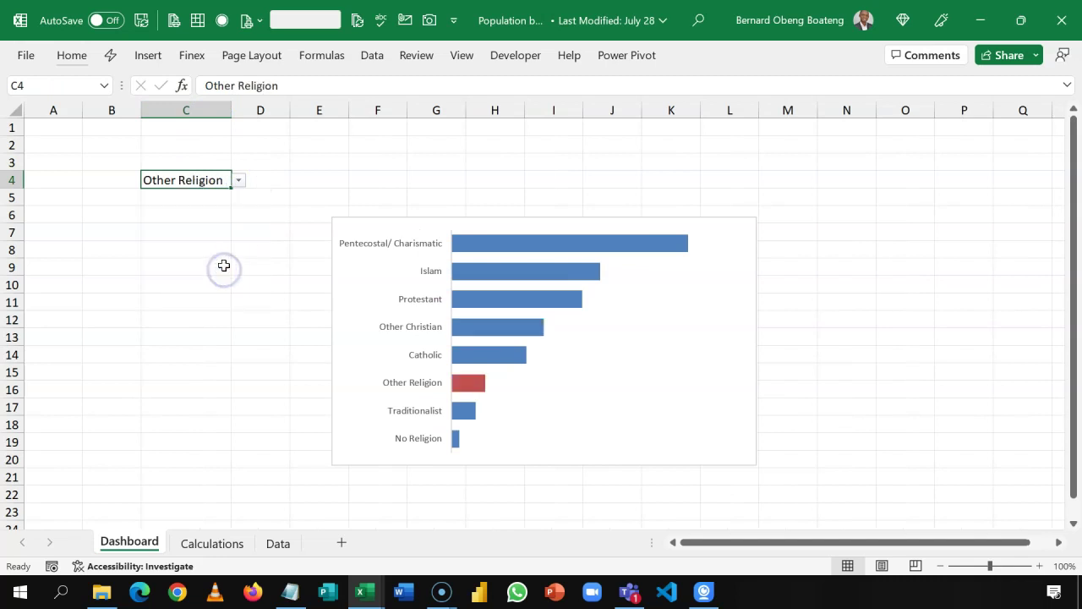
{"action": "left_click", "coordinate": [240, 180]}
{"action": "left_click", "coordinate": [230, 198]}
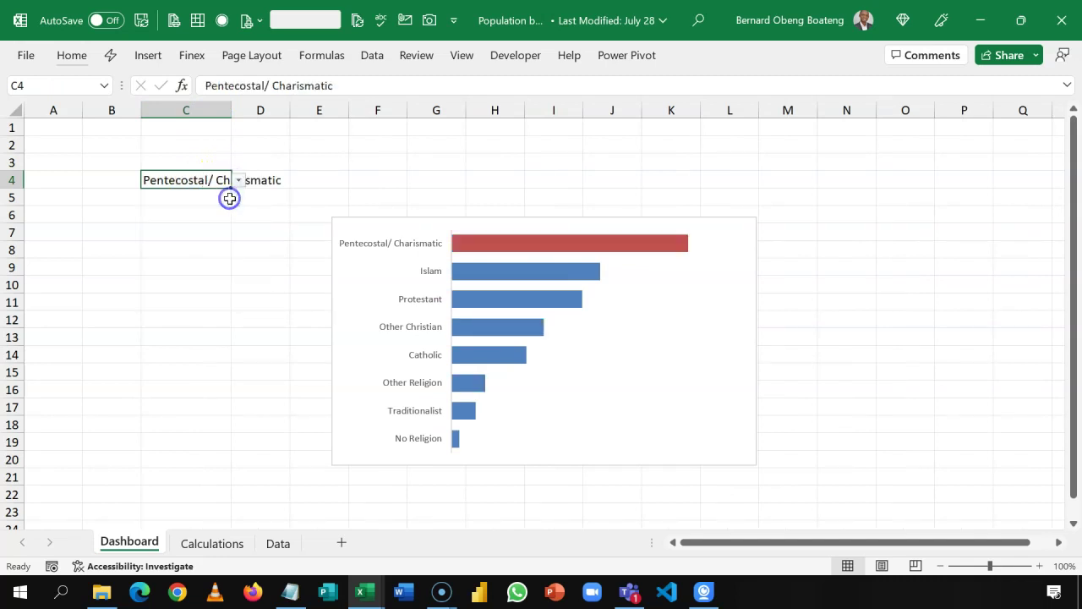
Autofit column C of the Dashboard sheet to the full Pentecostal/ Charismatic entry.
{"action": "left_click", "coordinate": [235, 129]}
{"action": "double_click", "coordinate": [231, 110]}
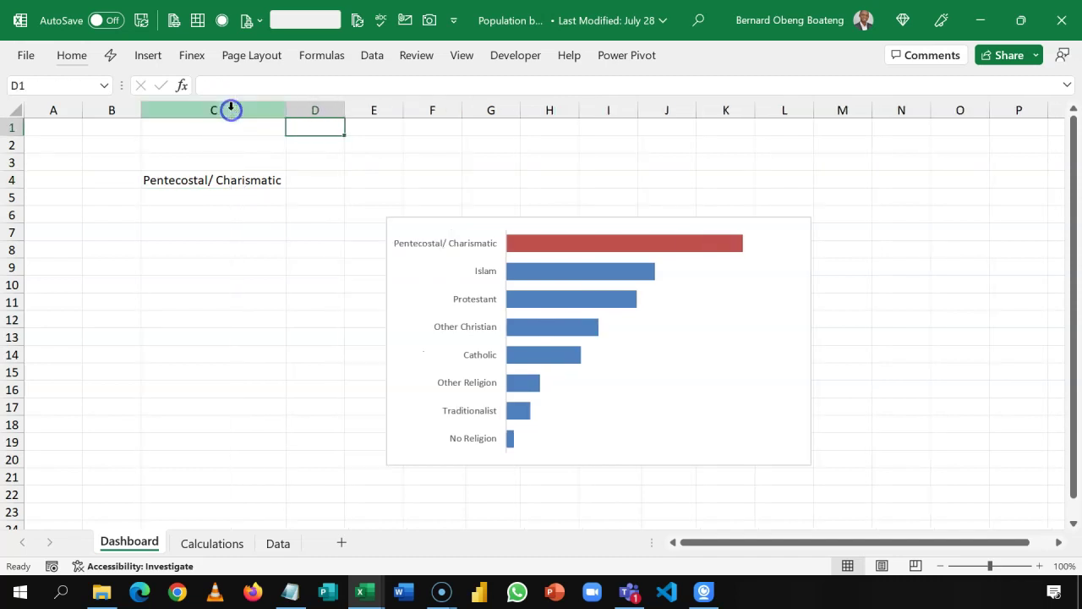
{"action": "left_click", "coordinate": [279, 263]}
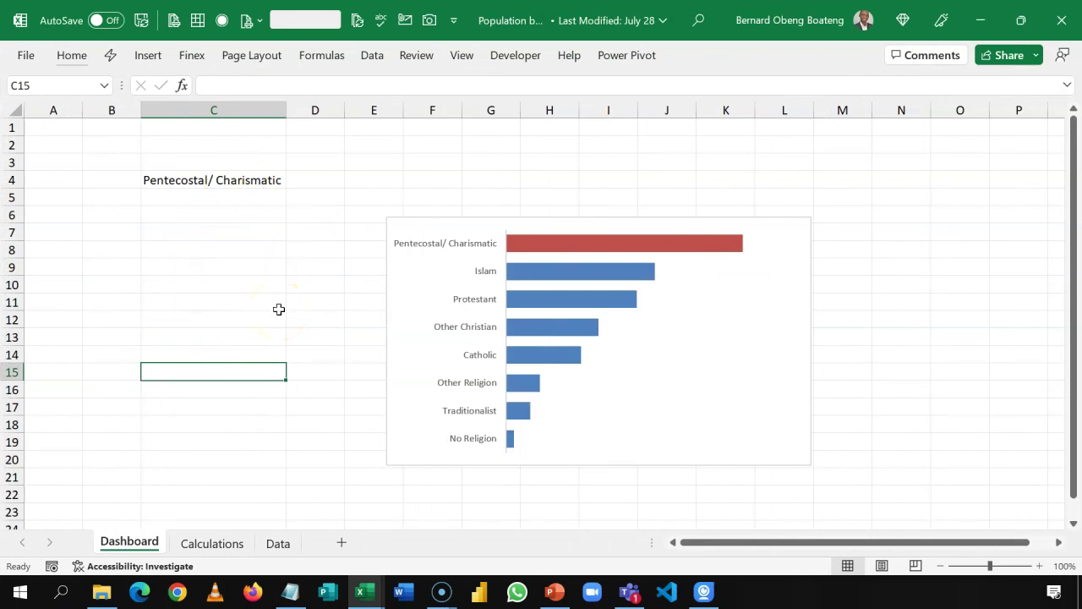
Copy the Ghana region map picture from the PowerPoint slide and return to the Excel dashboard workbook.
{"action": "left_click", "coordinate": [554, 592]}
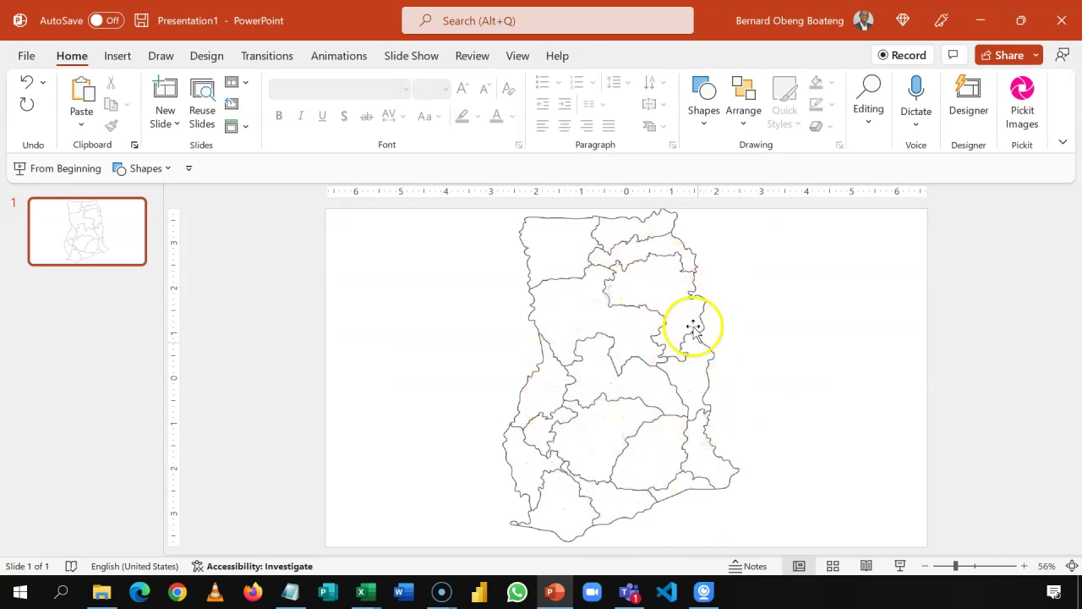
{"action": "left_click", "coordinate": [583, 412]}
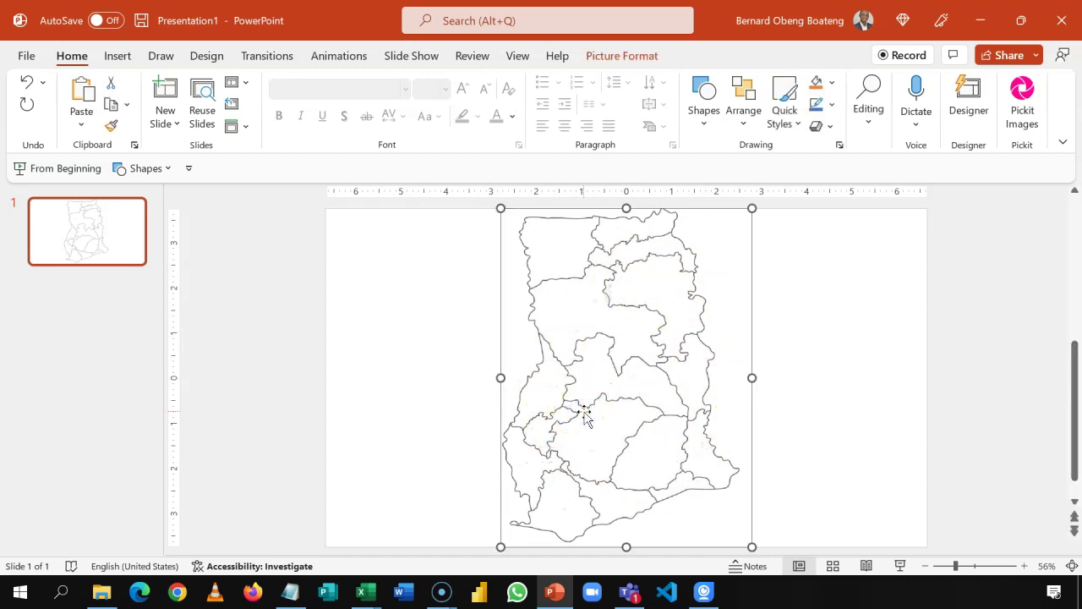
{"action": "right_click", "coordinate": [583, 412]}
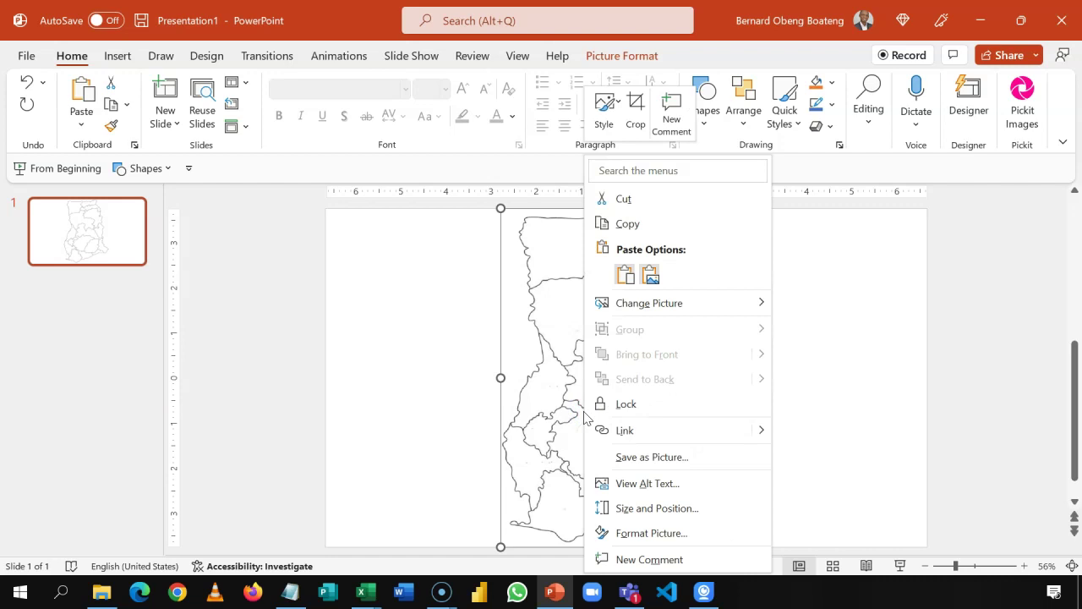
{"action": "left_click", "coordinate": [622, 225]}
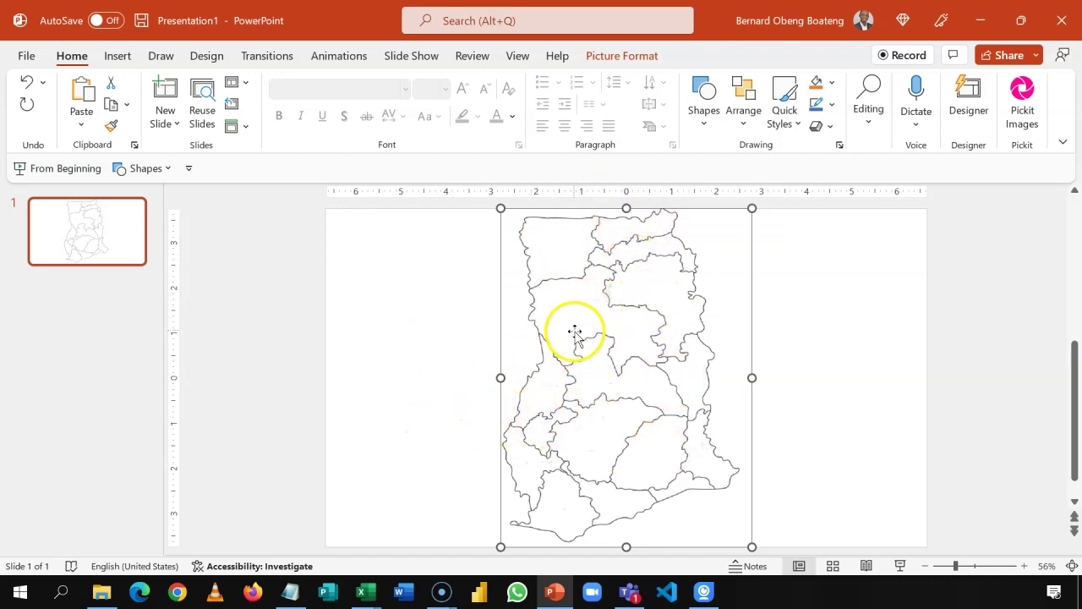
{"action": "left_click", "coordinate": [366, 597]}
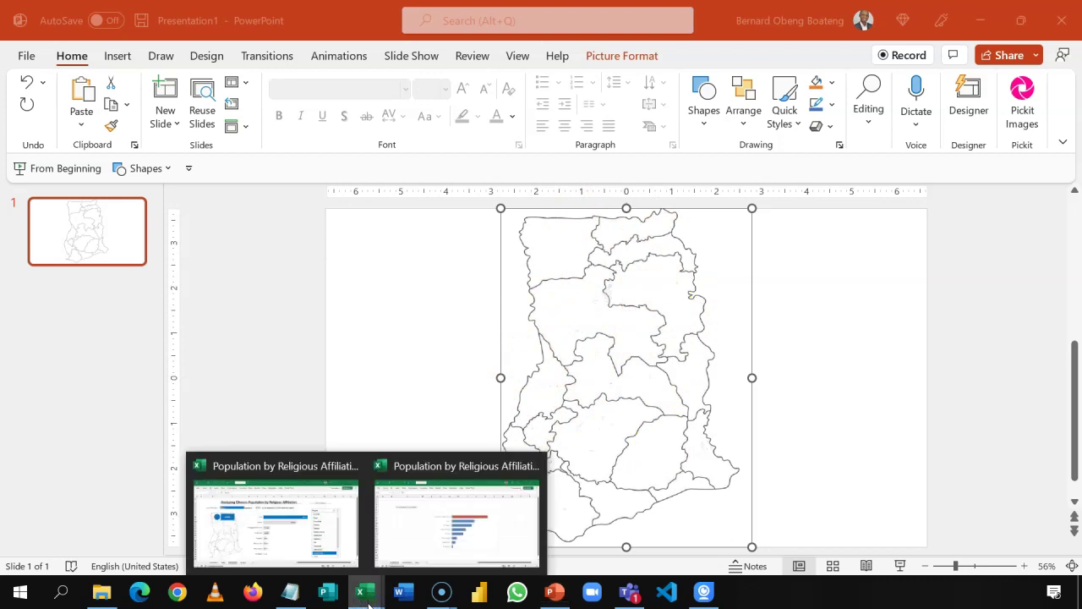
{"action": "left_click", "coordinate": [423, 540]}
Insert an empty bubble chart on the Dashboard sheet, starting from a blank cell.
{"action": "left_click", "coordinate": [199, 216]}
{"action": "left_click", "coordinate": [154, 230]}
{"action": "left_click", "coordinate": [150, 56]}
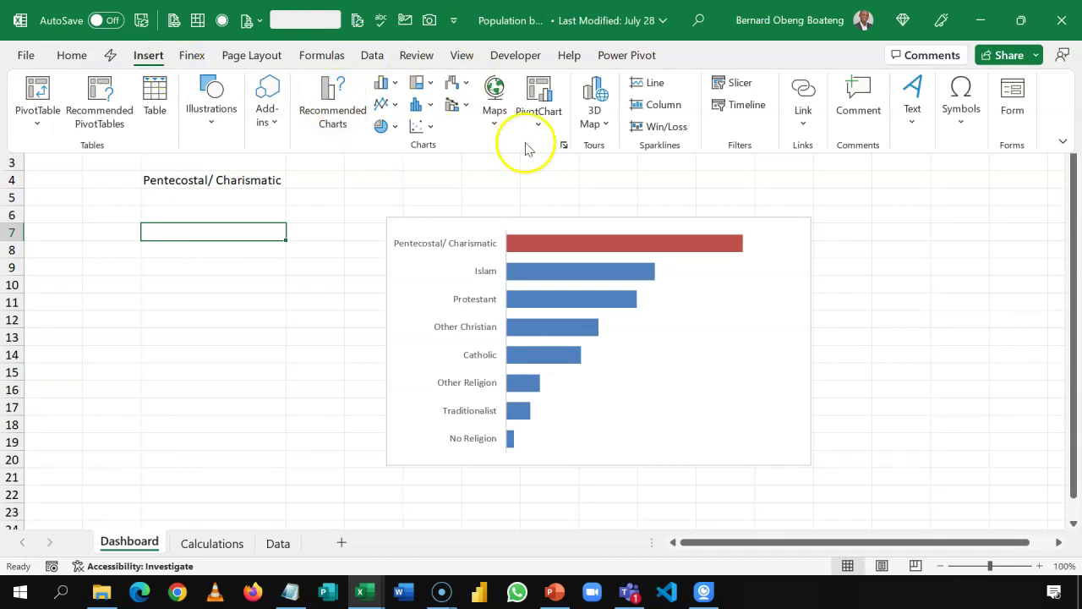
{"action": "left_click", "coordinate": [430, 127]}
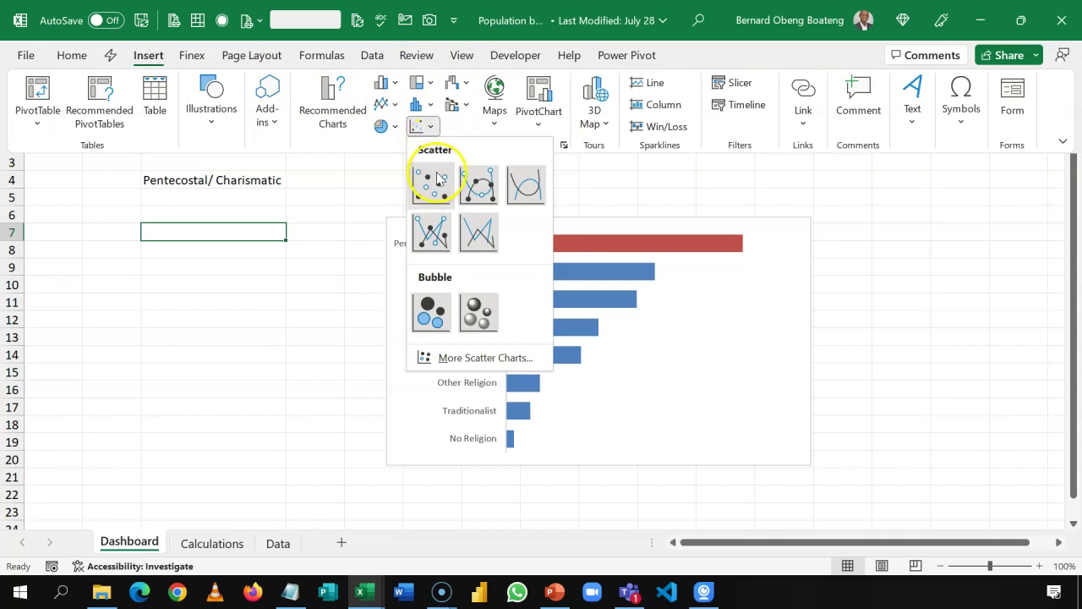
{"action": "left_click", "coordinate": [433, 313]}
Move the empty bubble chart beside the bar chart, under the C4 drop-down, and narrow it to end in column E.
{"action": "left_click", "coordinate": [416, 221]}
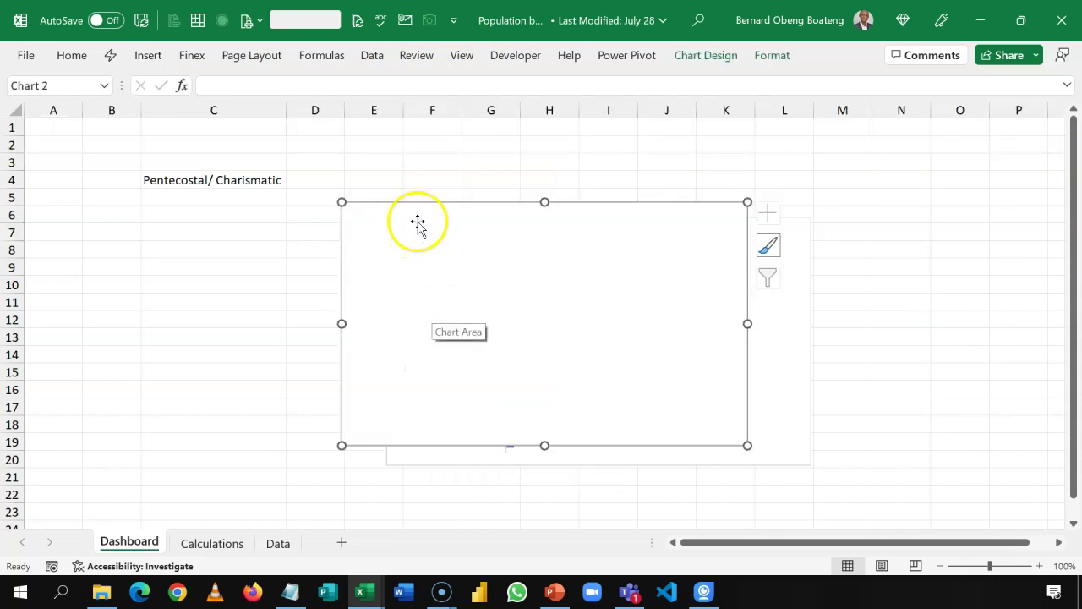
{"action": "left_click_drag", "start_coordinate": [418, 211], "coordinate": [128, 210]}
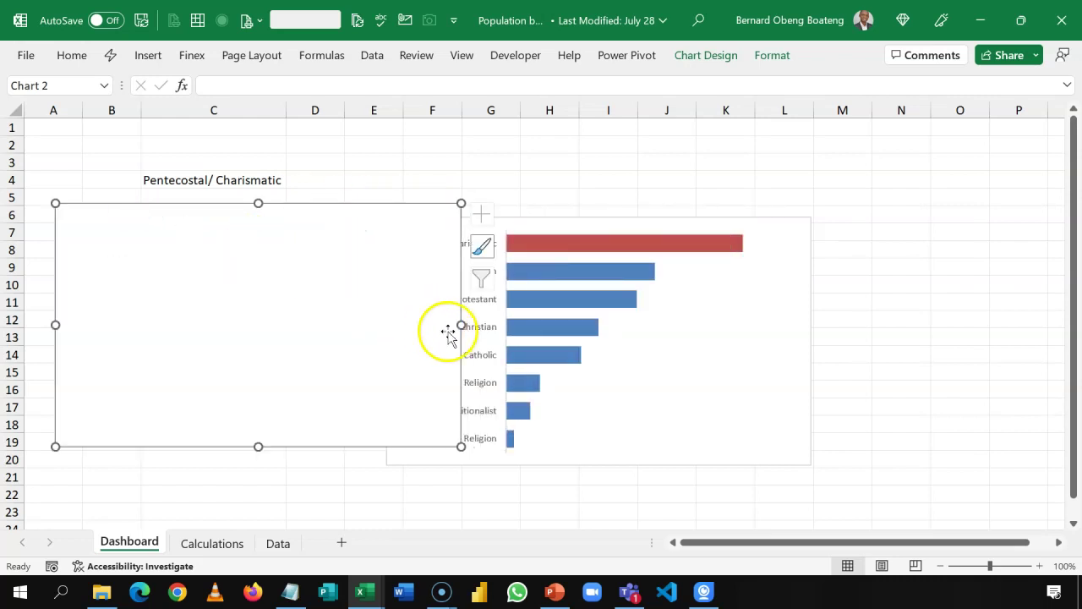
{"action": "left_click_drag", "start_coordinate": [460, 325], "coordinate": [374, 329]}
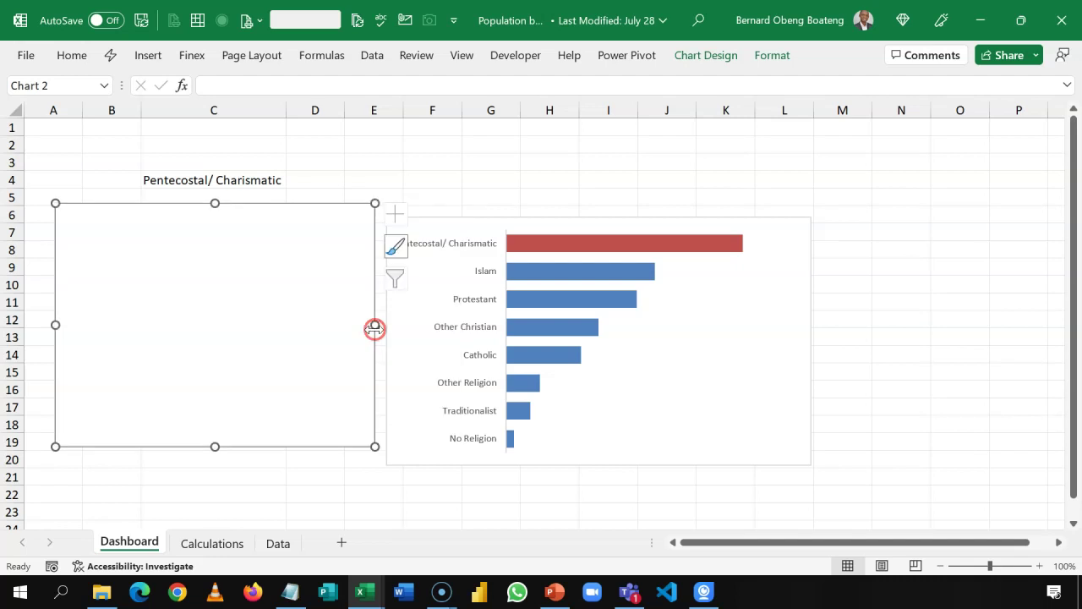
Fill the bubble chart's area with the copied map, using a picture fill taken from the clipboard.
{"action": "double_click", "coordinate": [270, 261]}
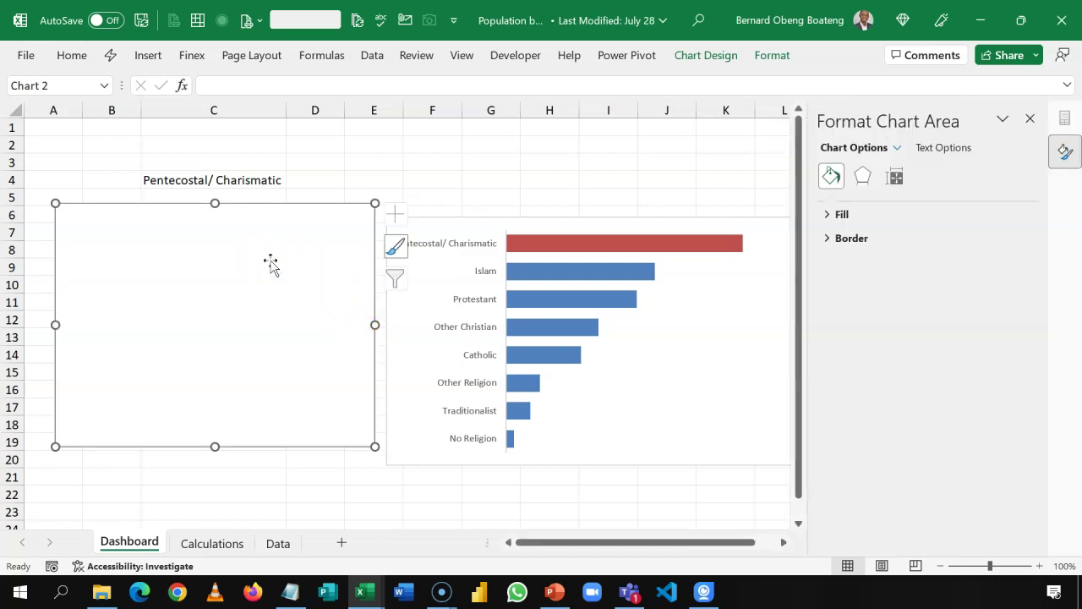
{"action": "left_click", "coordinate": [830, 215]}
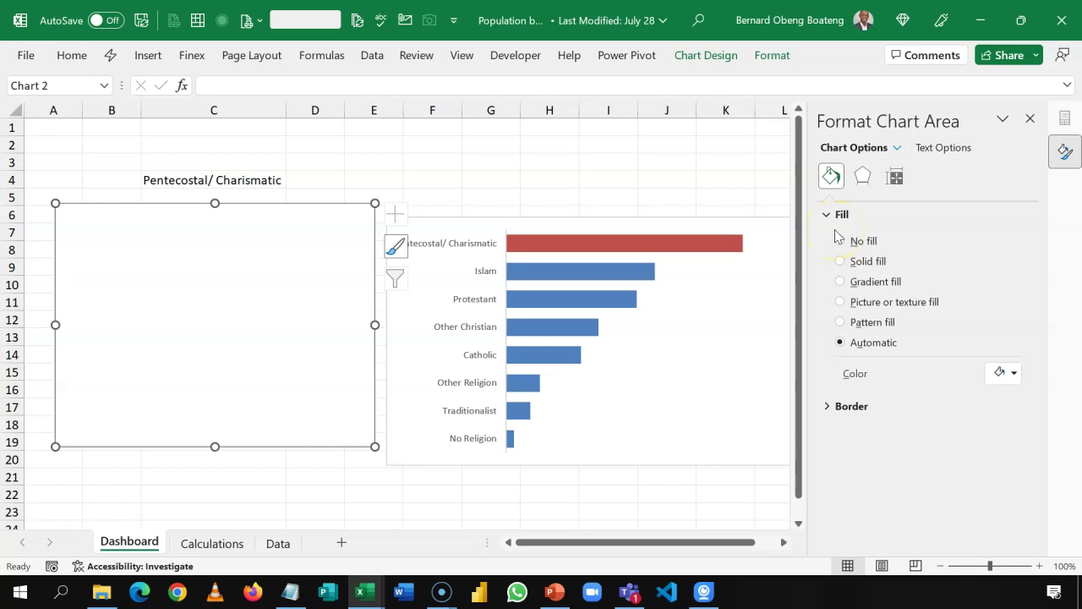
{"action": "left_click", "coordinate": [840, 303]}
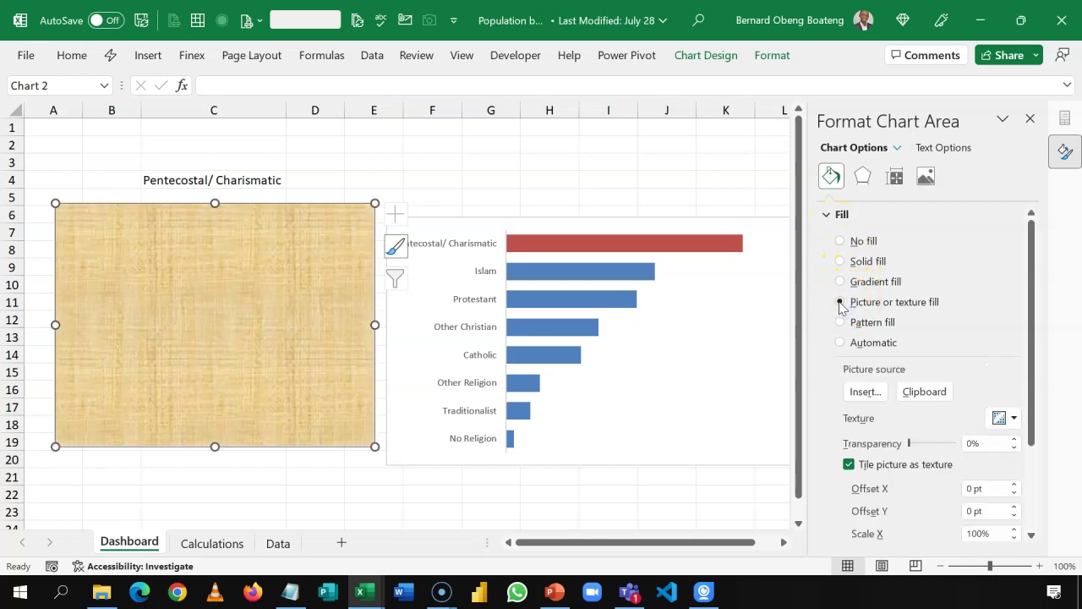
{"action": "left_click", "coordinate": [913, 394]}
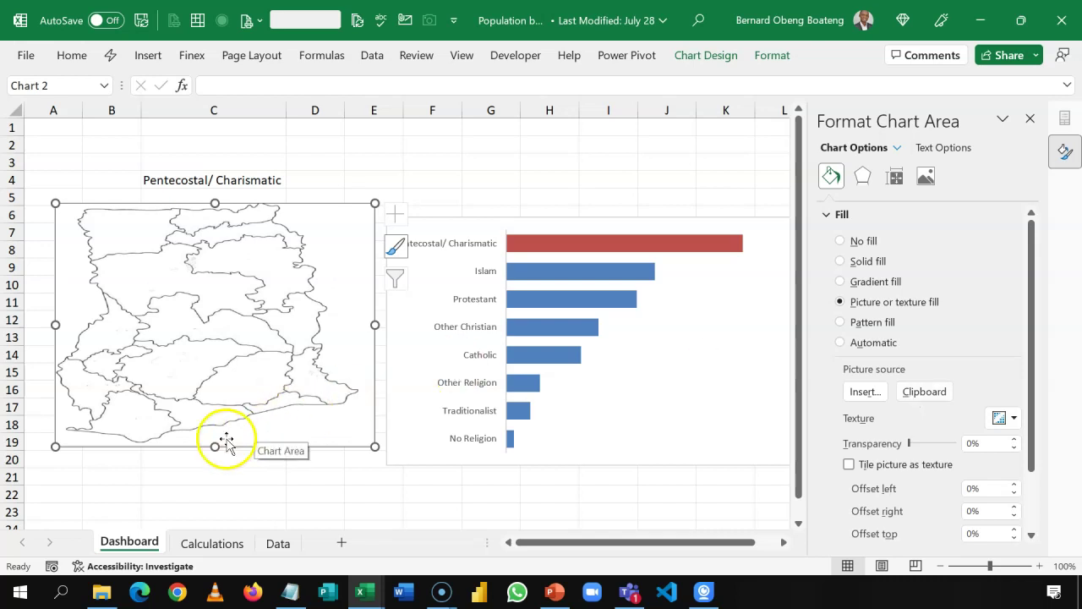
Resize the map chart to map-like proportions and position it under the C4 drop-down, spanning about B5 to D23, and close the formatting pane.
{"action": "left_click_drag", "start_coordinate": [215, 446], "coordinate": [214, 514]}
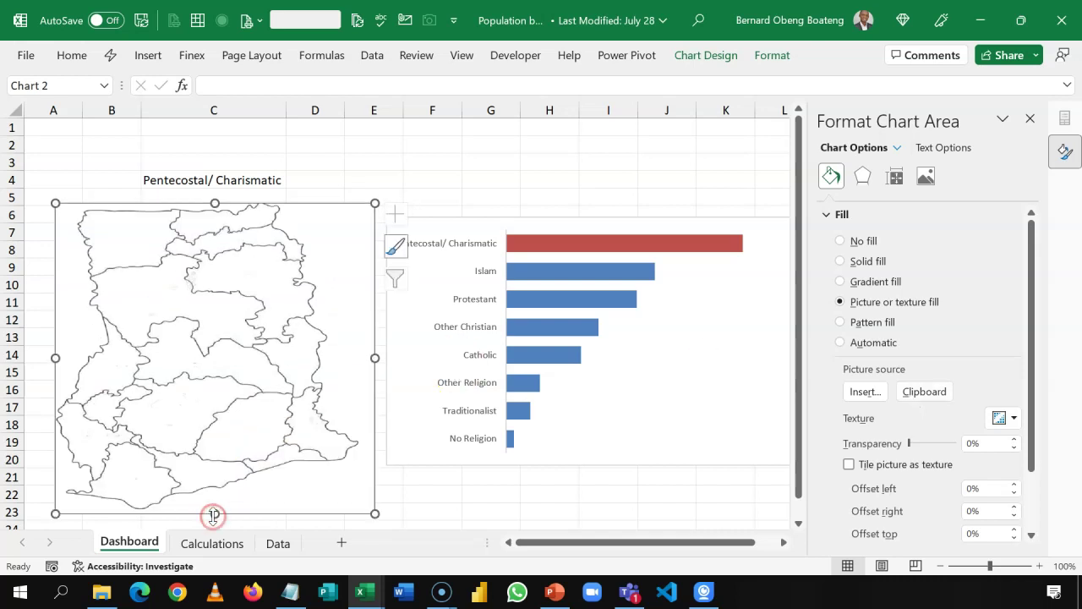
{"action": "left_click_drag", "start_coordinate": [373, 357], "coordinate": [324, 358]}
{"action": "right_click", "coordinate": [323, 357]}
{"action": "left_click", "coordinate": [285, 212]}
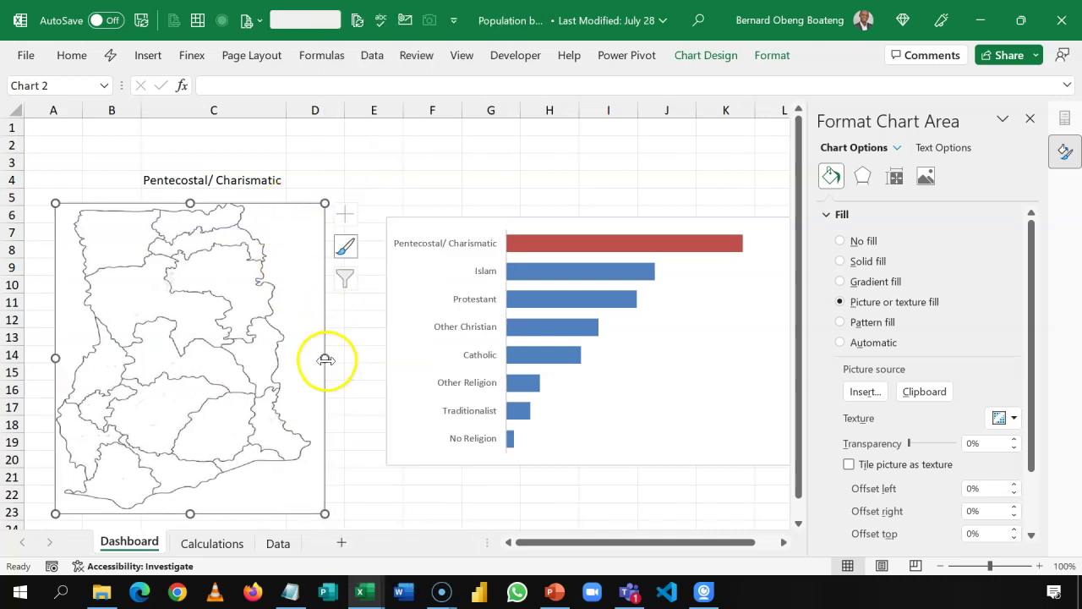
{"action": "left_click_drag", "start_coordinate": [326, 360], "coordinate": [303, 359]}
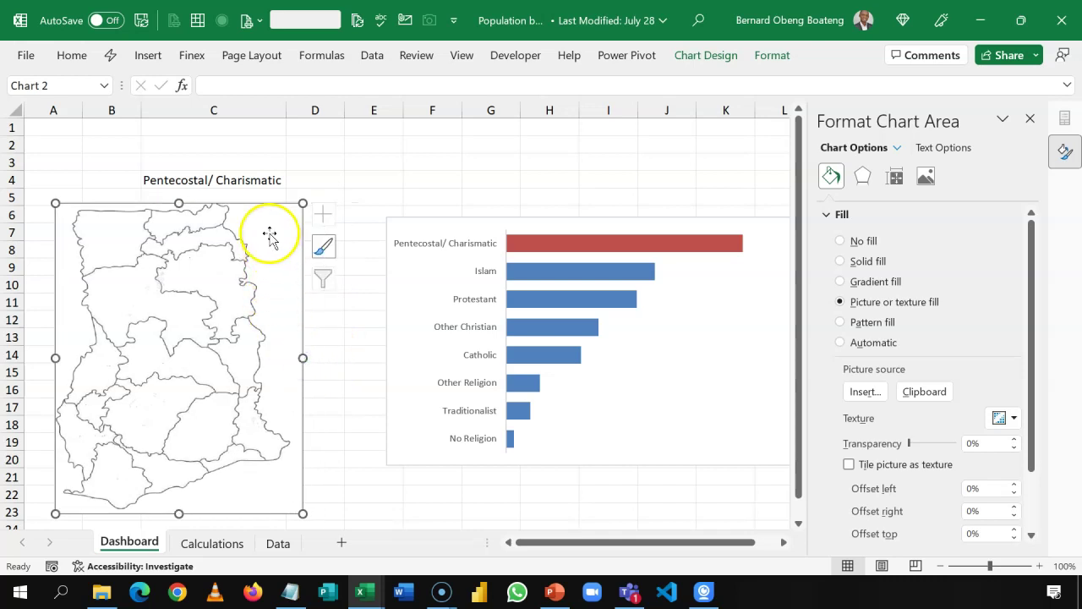
{"action": "left_click_drag", "start_coordinate": [269, 212], "coordinate": [290, 201]}
{"action": "mouse_move", "coordinate": [325, 356]}
{"action": "left_mouse_down"}
{"action": "mouse_move", "coordinate": [298, 355]}
{"action": "mouse_move", "coordinate": [310, 355]}
{"action": "left_mouse_up"}
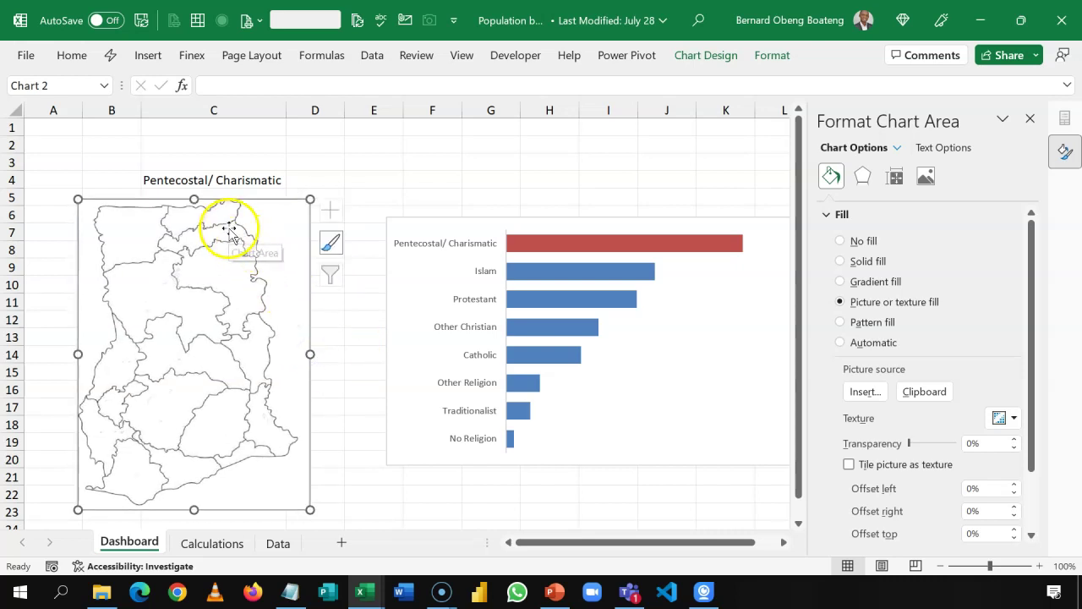
{"action": "mouse_move", "coordinate": [205, 206]}
{"action": "left_mouse_down"}
{"action": "mouse_move", "coordinate": [234, 203]}
{"action": "mouse_move", "coordinate": [224, 197]}
{"action": "left_mouse_up"}
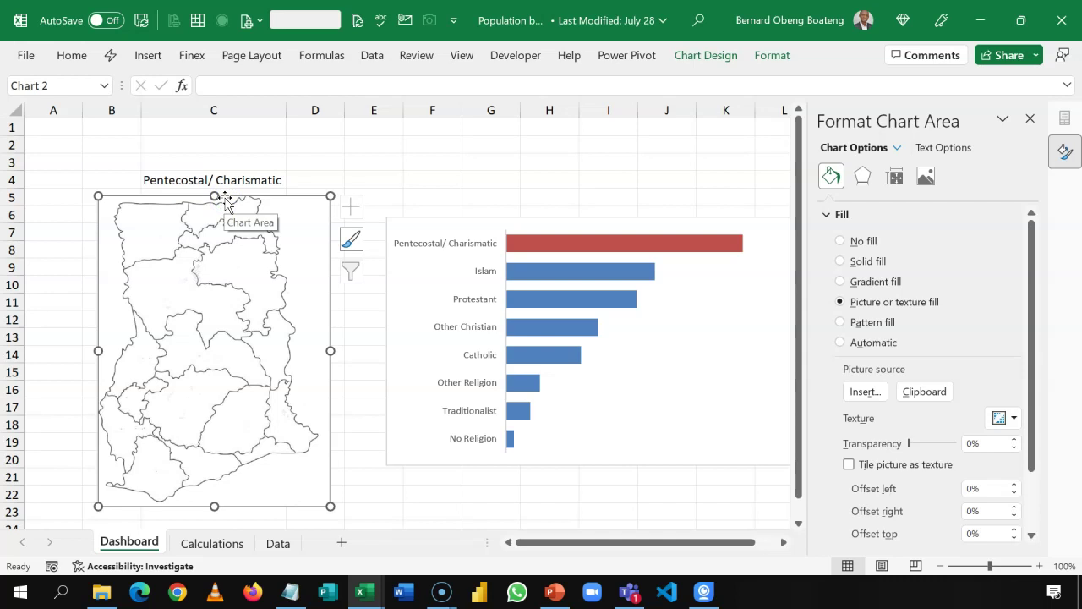
{"action": "left_click", "coordinate": [1031, 121]}
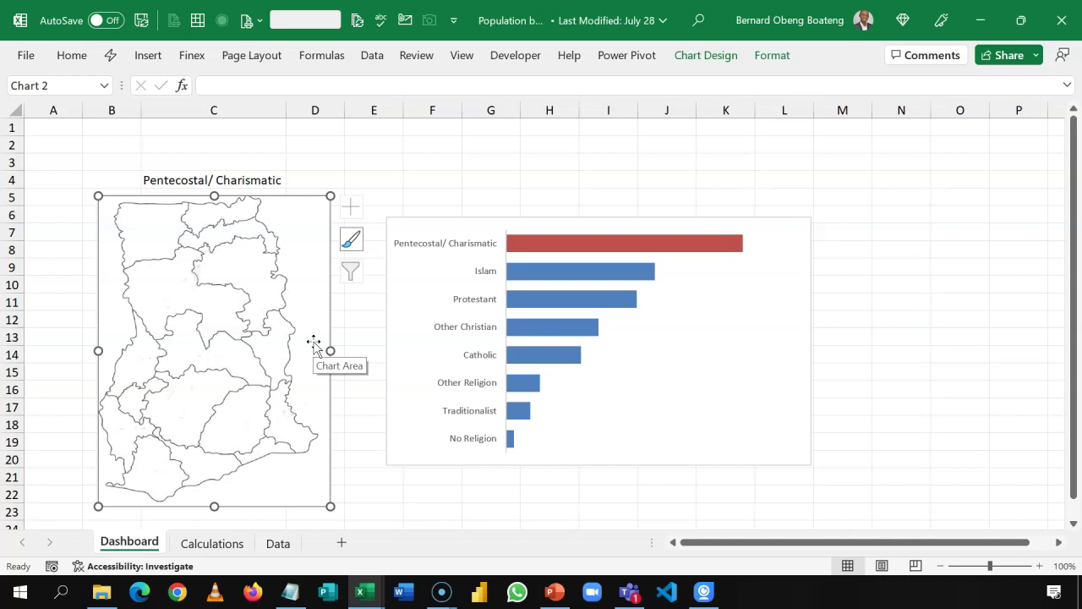
Copy the religion PivotTable at G3:H12 of the Calculations sheet and paste it at P3.
{"action": "left_click", "coordinate": [212, 542]}
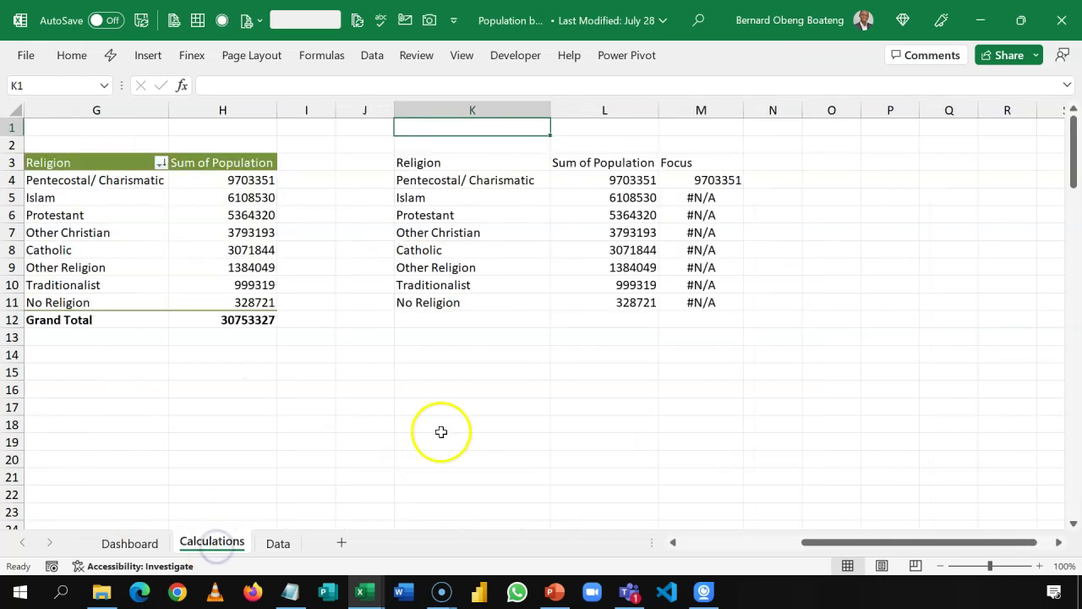
{"action": "left_click", "coordinate": [485, 221]}
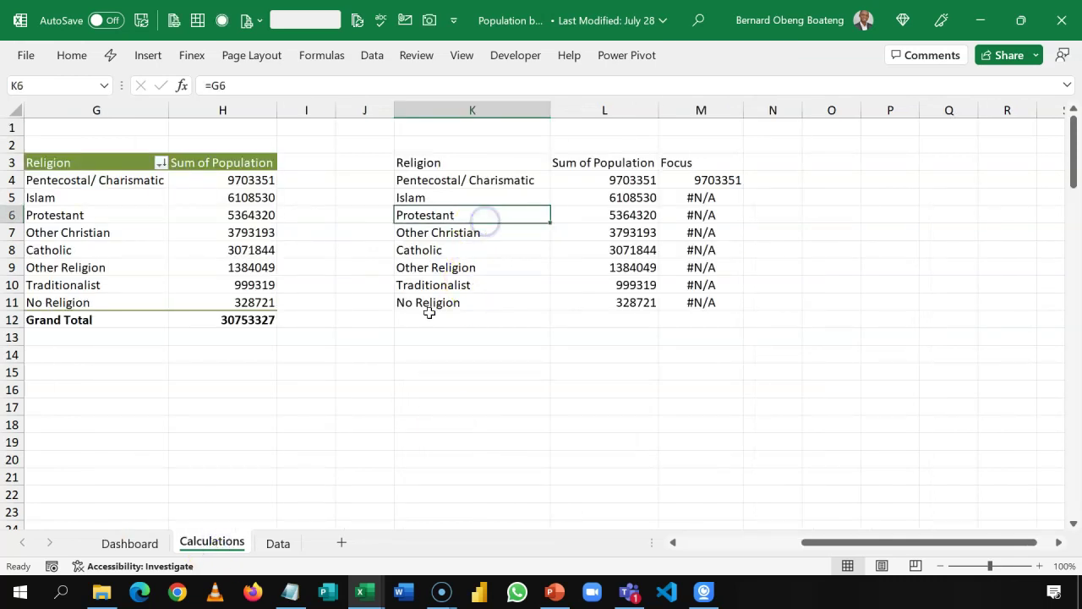
{"action": "left_click", "coordinate": [165, 268]}
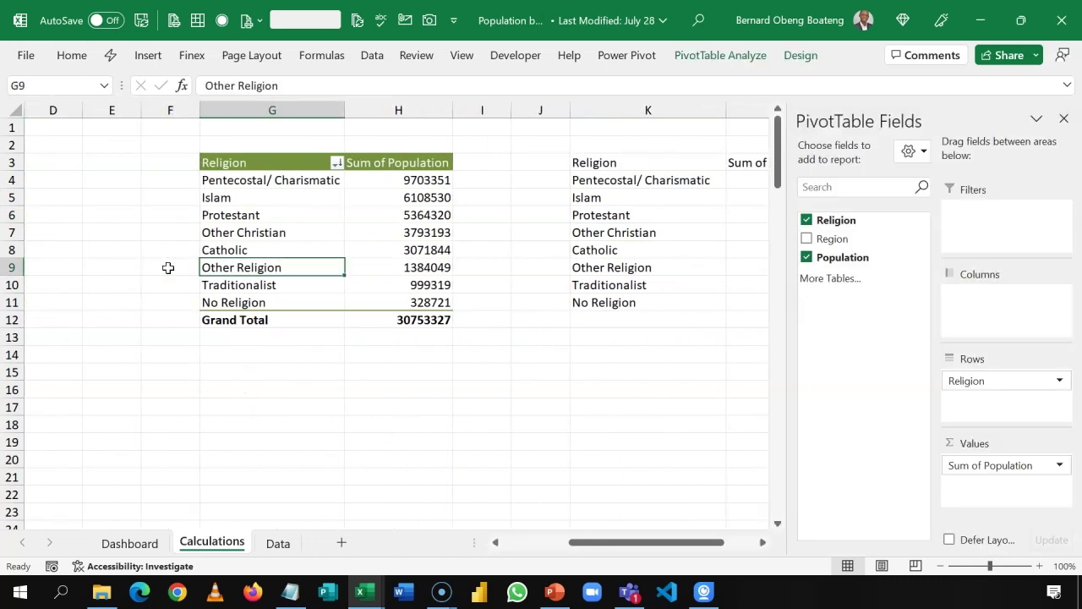
{"action": "key", "text": "ctrl+a"}
{"action": "key", "text": "ctrl+c"}
{"action": "key", "text": "Right"}
{"action": "key", "text": "Right"}
{"action": "key", "text": "Right"}
{"action": "key", "text": "Right"}
{"action": "key", "text": "Right"}
{"action": "key", "text": "Right"}
{"action": "key", "text": "Right"}
{"action": "key", "text": "Right"}
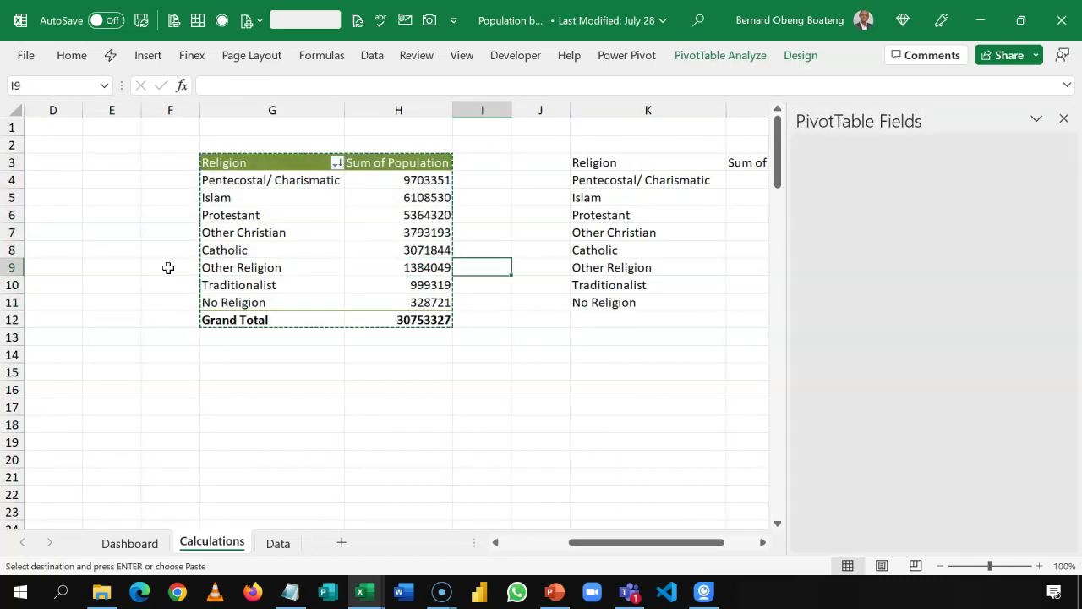
{"action": "key", "text": "Right"}
{"action": "key", "text": "Right"}
{"action": "key", "text": "Right"}
{"action": "key", "text": "Right"}
{"action": "key", "text": "Right"}
{"action": "key", "text": "Up"}
{"action": "key", "text": "Up"}
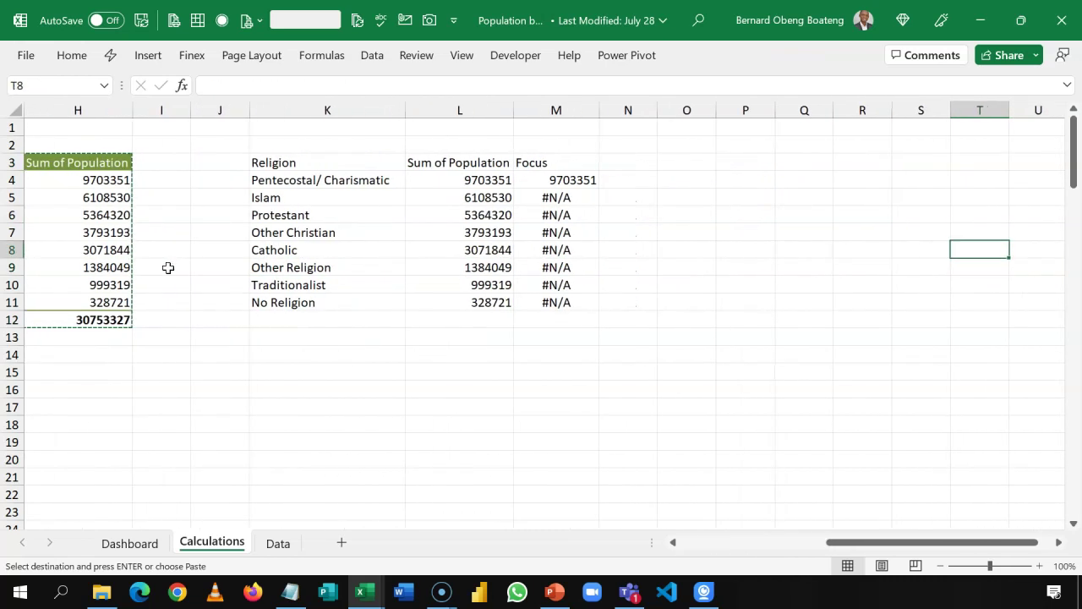
{"action": "left_click", "coordinate": [736, 162]}
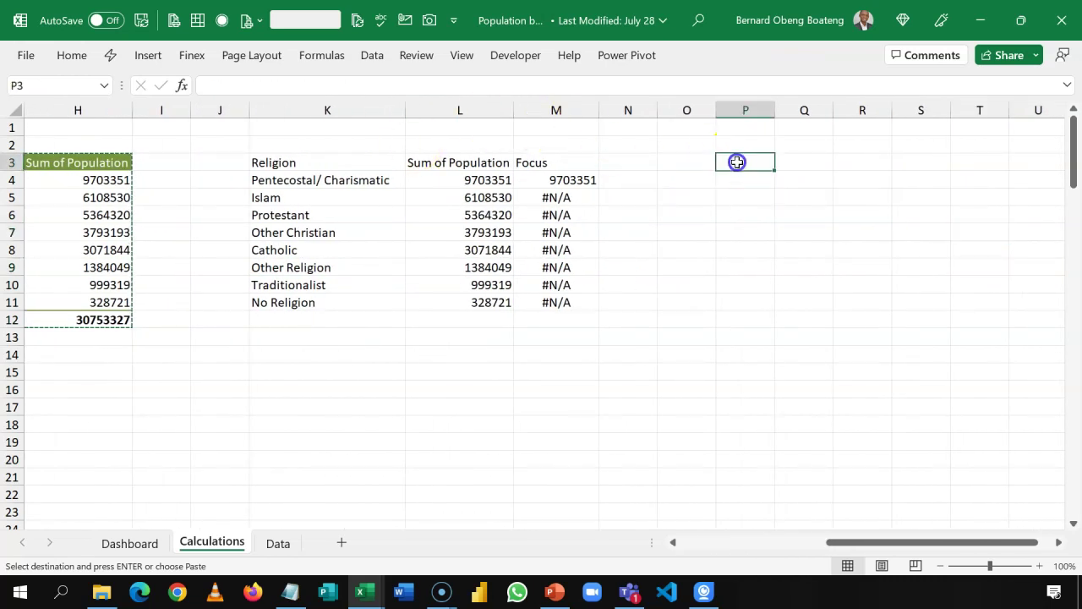
{"action": "key", "text": "ctrl+v"}
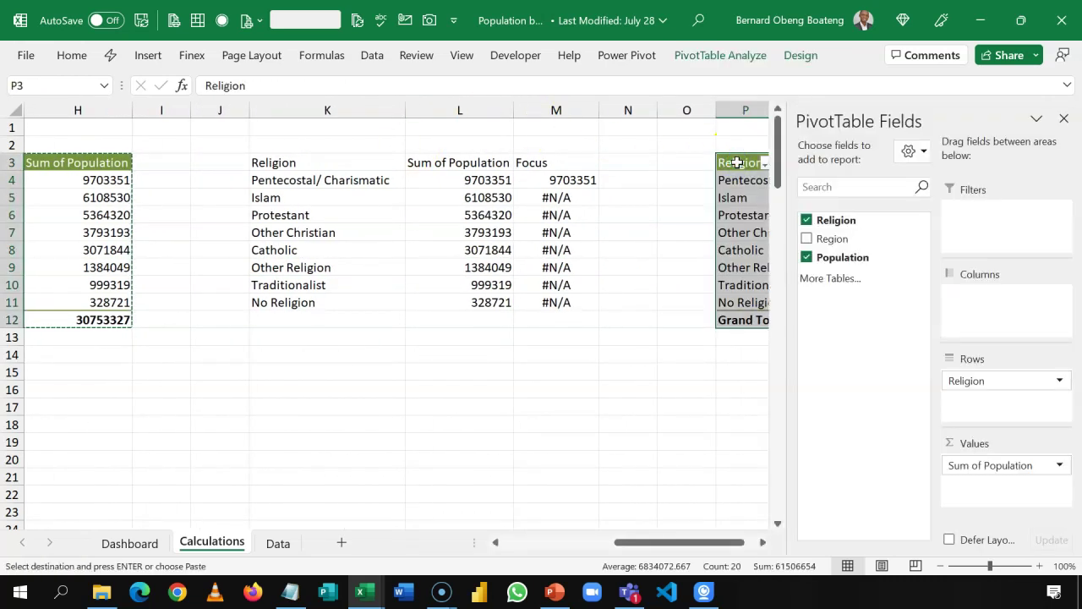
Hide the PivotTable field list and autofit columns P and Q to the pasted PivotTable.
{"action": "left_click", "coordinate": [1064, 120]}
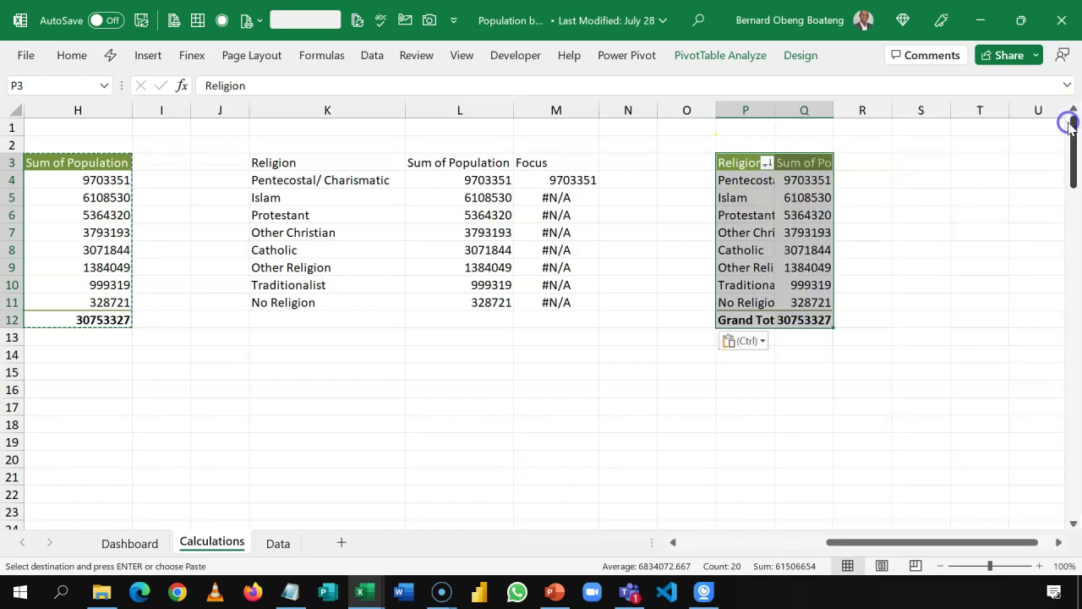
{"action": "left_click", "coordinate": [765, 110]}
{"action": "double_click", "coordinate": [774, 109]}
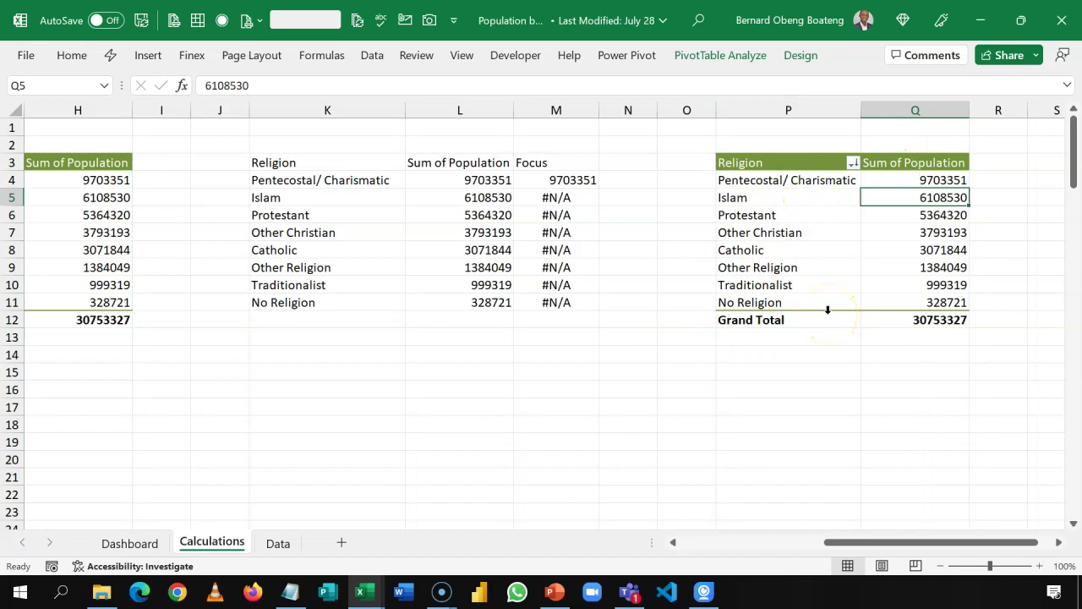
Reopen the field list for the PivotTable at P3 and replace the Religion row field with Region.
{"action": "left_click", "coordinate": [809, 198]}
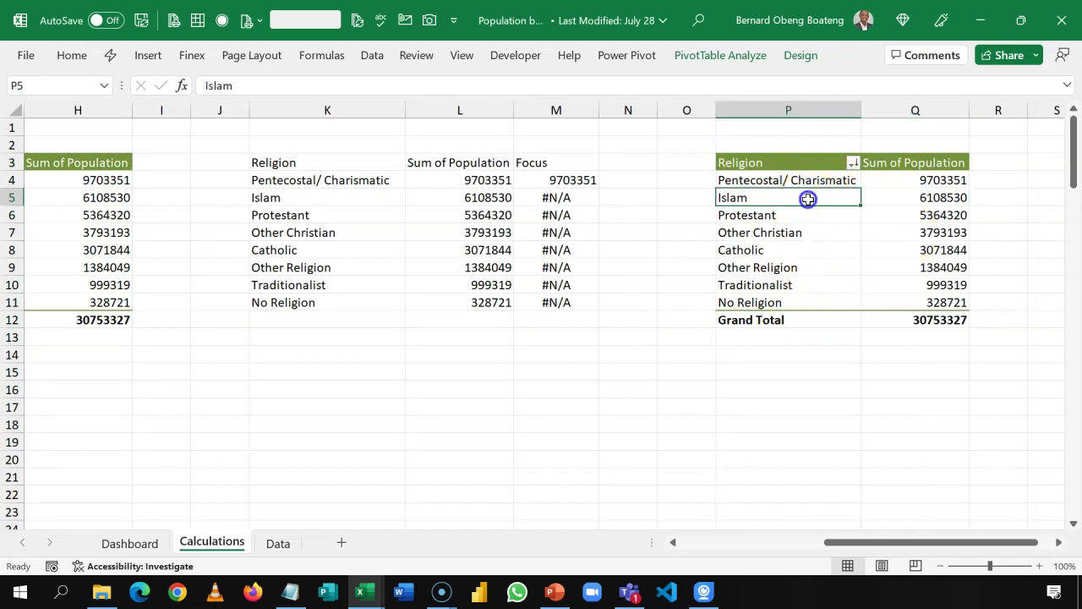
{"action": "left_click", "coordinate": [718, 58]}
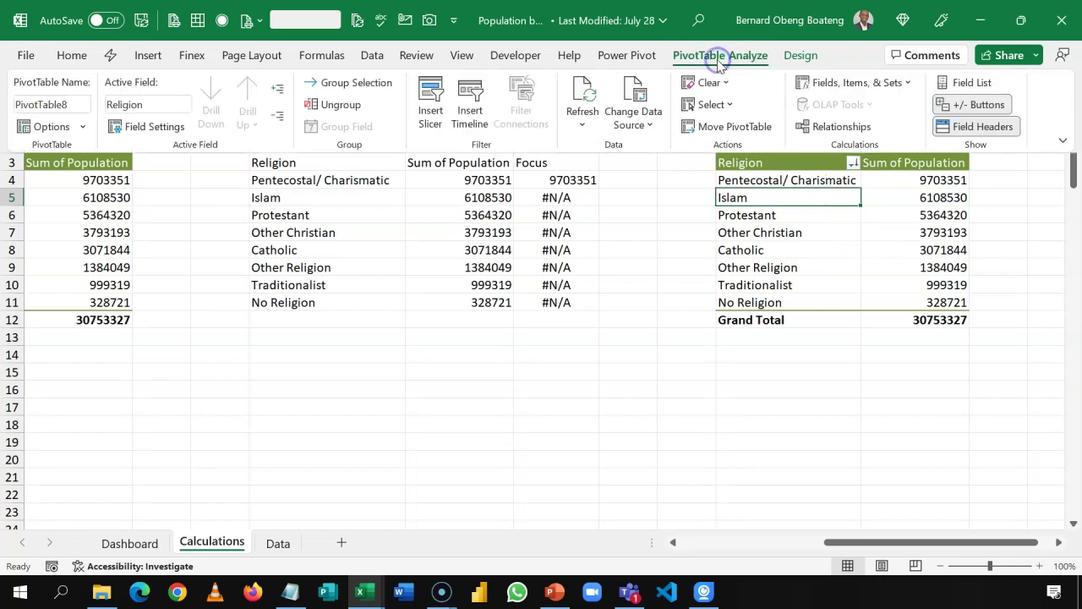
{"action": "left_click", "coordinate": [965, 83]}
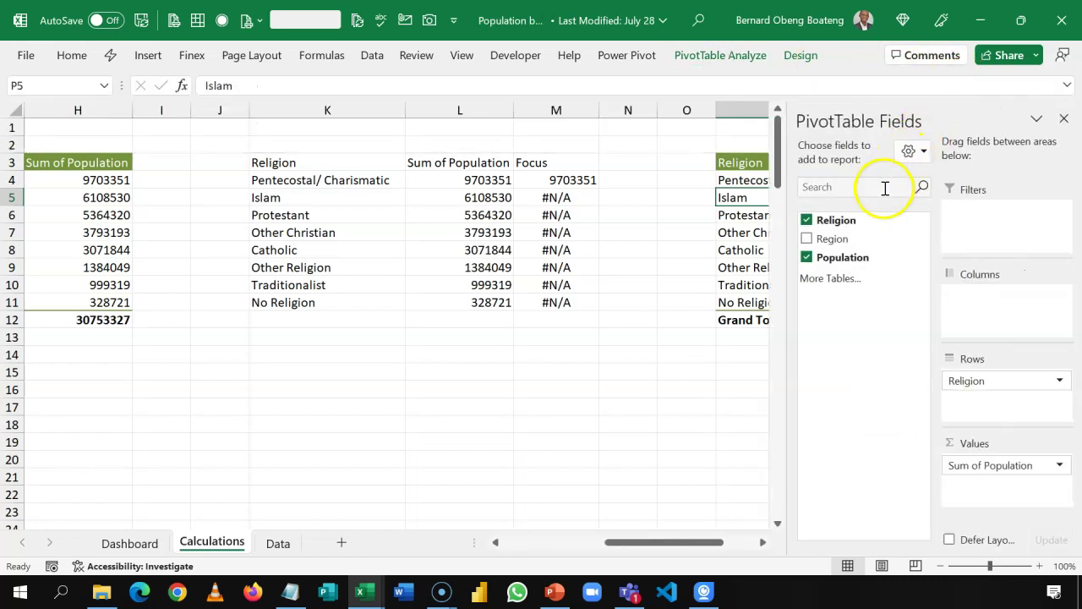
{"action": "left_click", "coordinate": [807, 220]}
{"action": "left_click", "coordinate": [807, 239]}
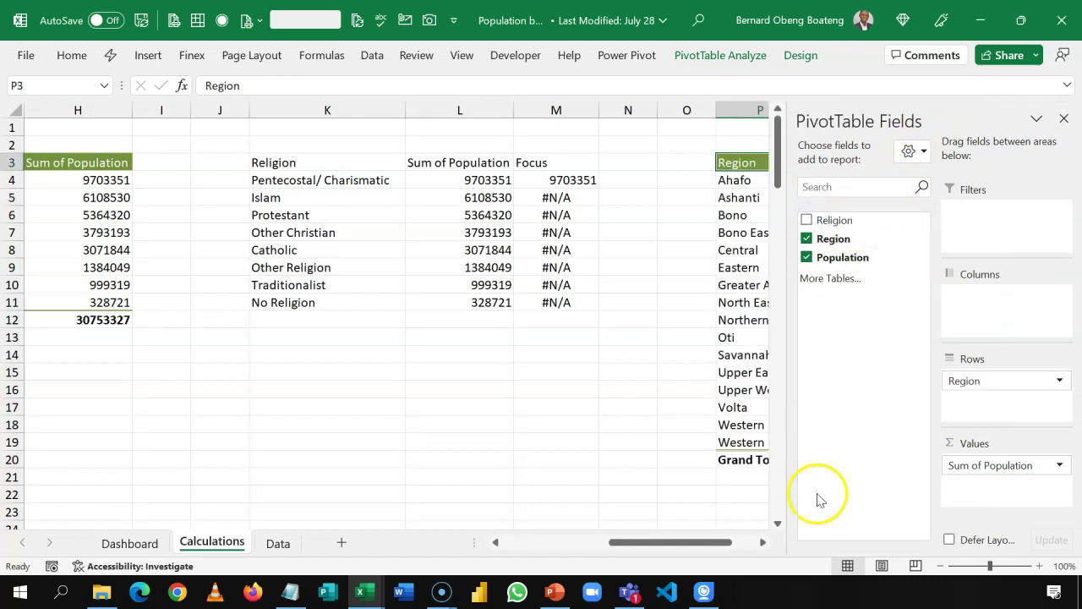
{"action": "left_click", "coordinate": [764, 542]}
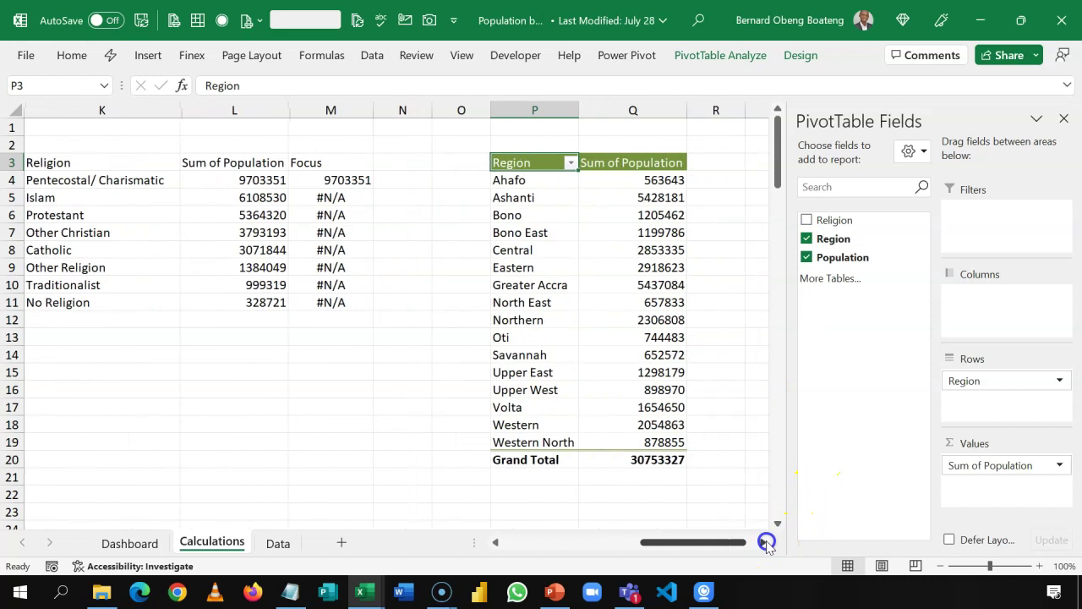
{"action": "left_click", "coordinate": [765, 542]}
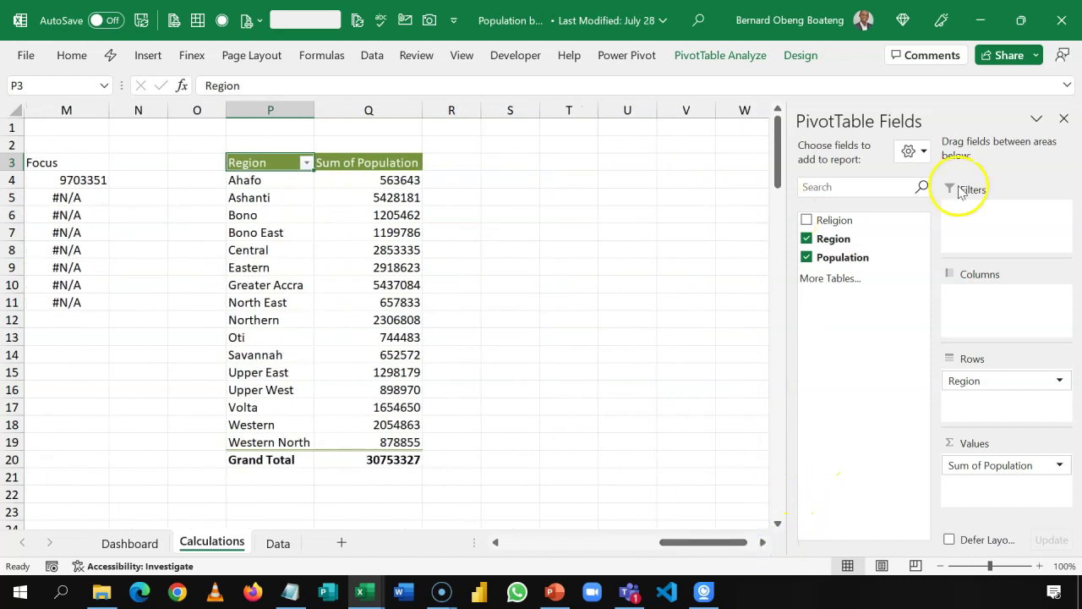
Close the field list, copy the region list P3:P19 to T3 on the Calculations sheet, and autofit column T.
{"action": "left_click", "coordinate": [1067, 117]}
{"action": "left_click", "coordinate": [558, 165]}
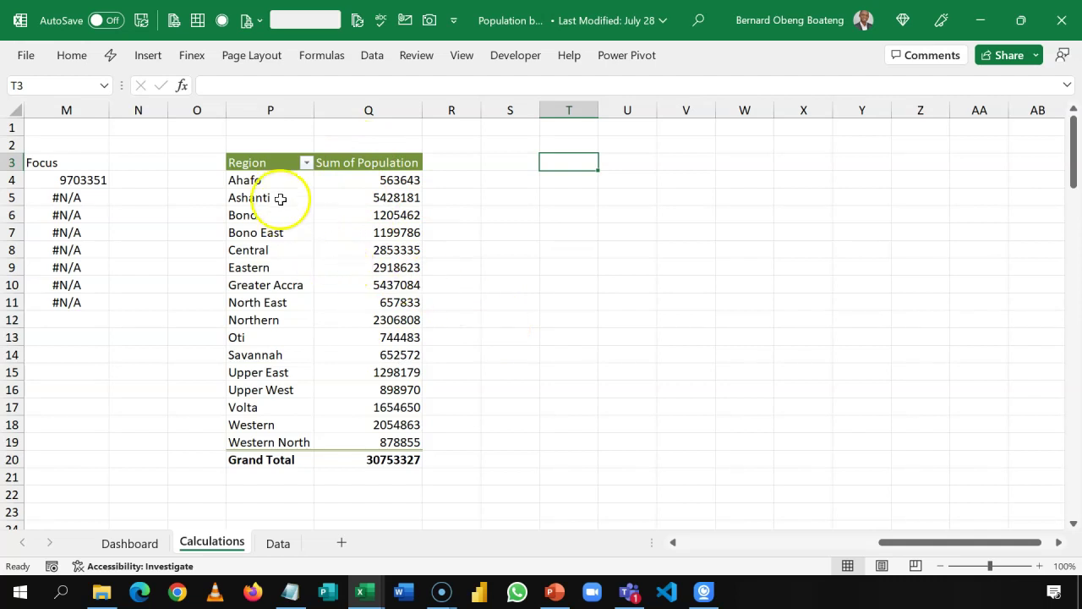
{"action": "left_click_drag", "start_coordinate": [267, 164], "coordinate": [272, 450]}
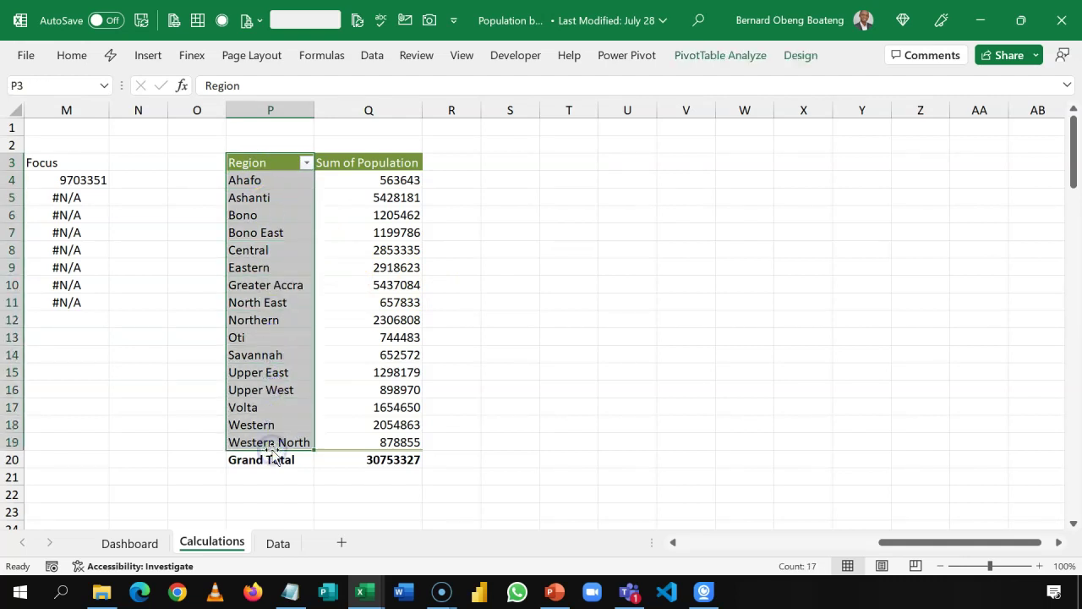
{"action": "key", "text": "ctrl+c"}
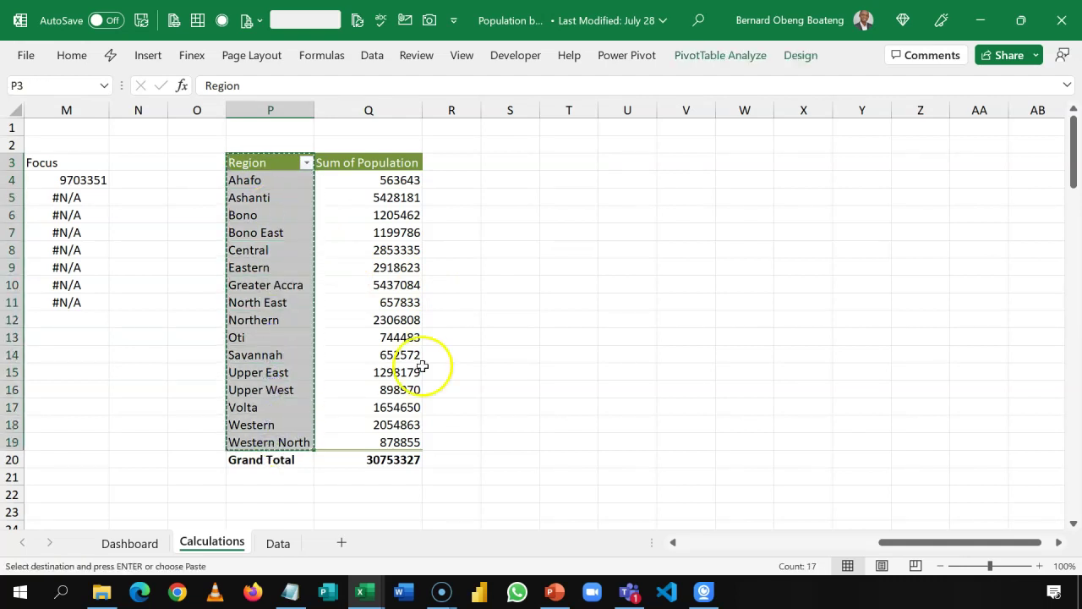
{"action": "left_click", "coordinate": [561, 160]}
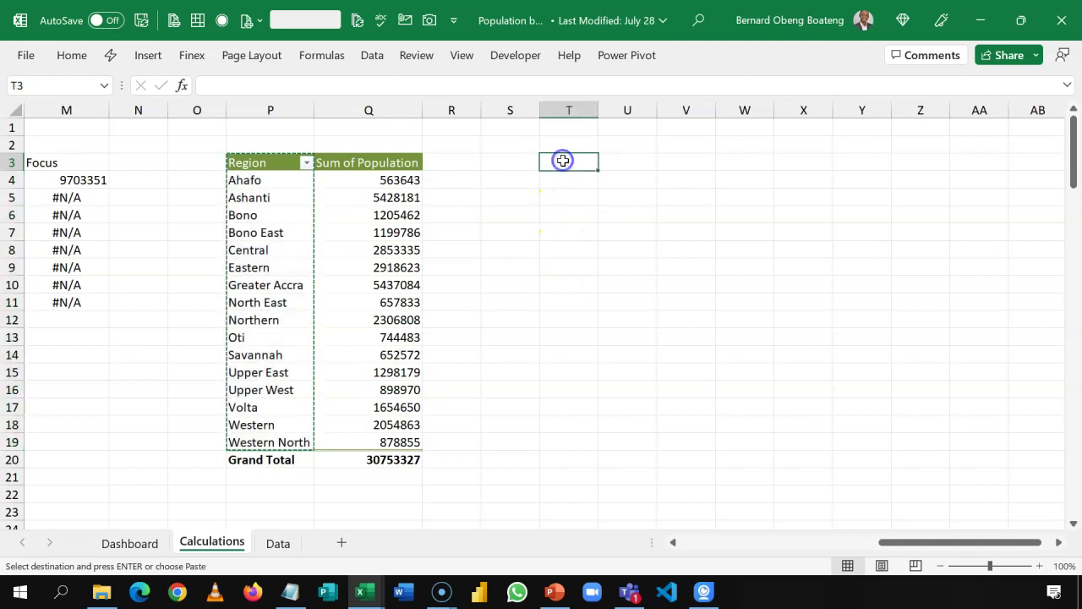
{"action": "key", "text": "ctrl+v"}
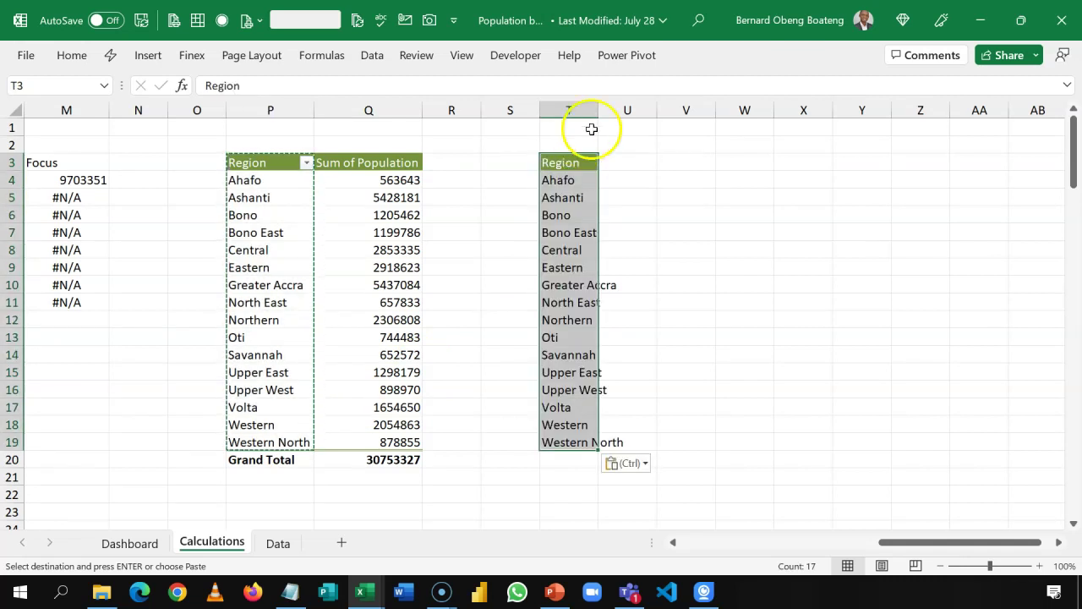
{"action": "double_click", "coordinate": [599, 109]}
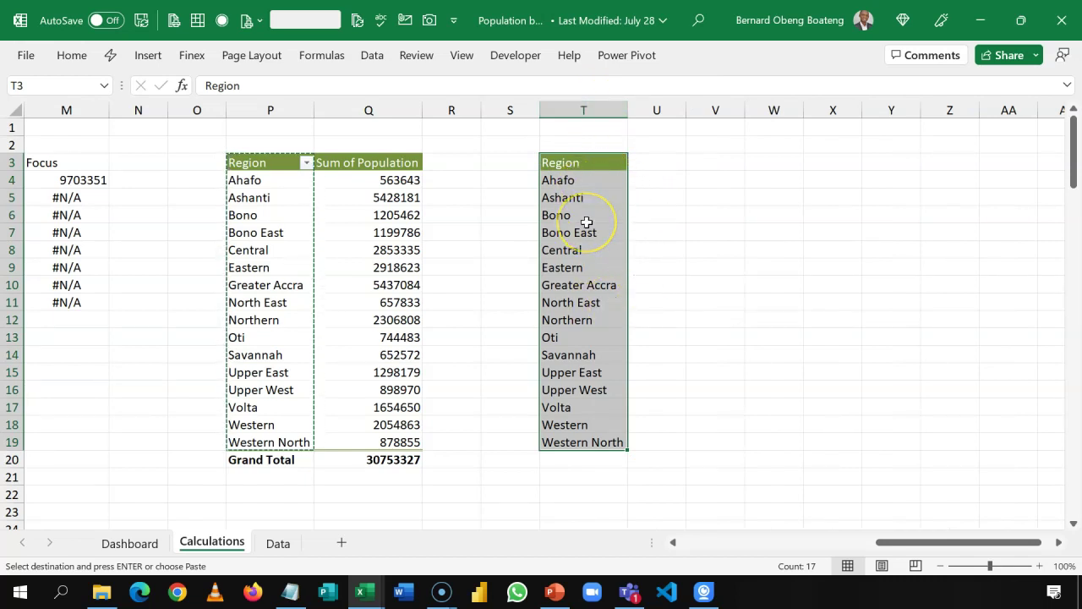
{"action": "key", "text": "Escape"}
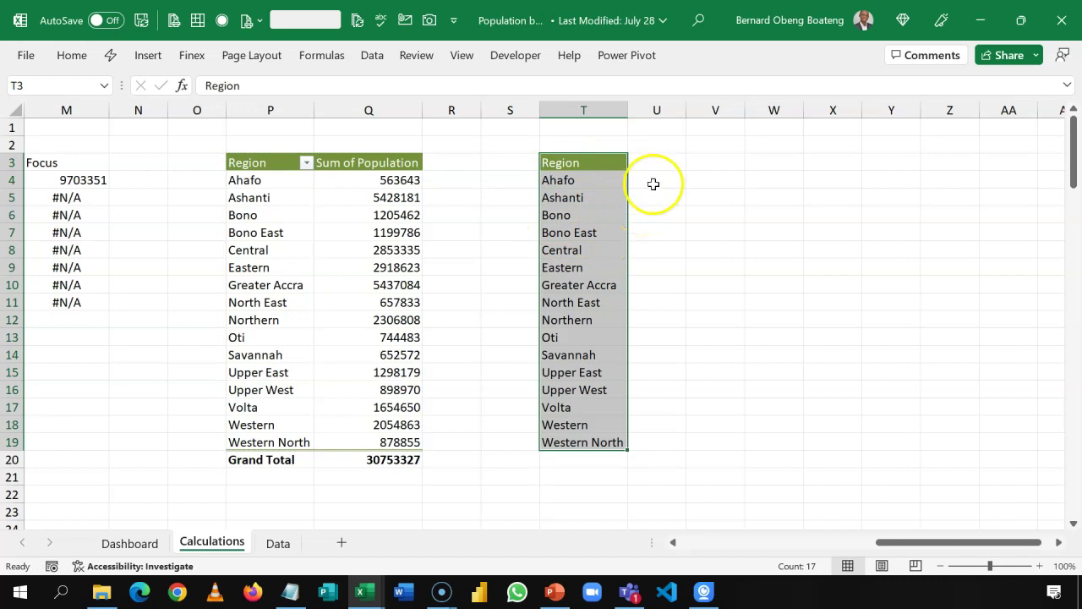
Enter the headers X in U3 and Y in V3 beside the copied region list.
{"action": "left_click", "coordinate": [671, 162]}
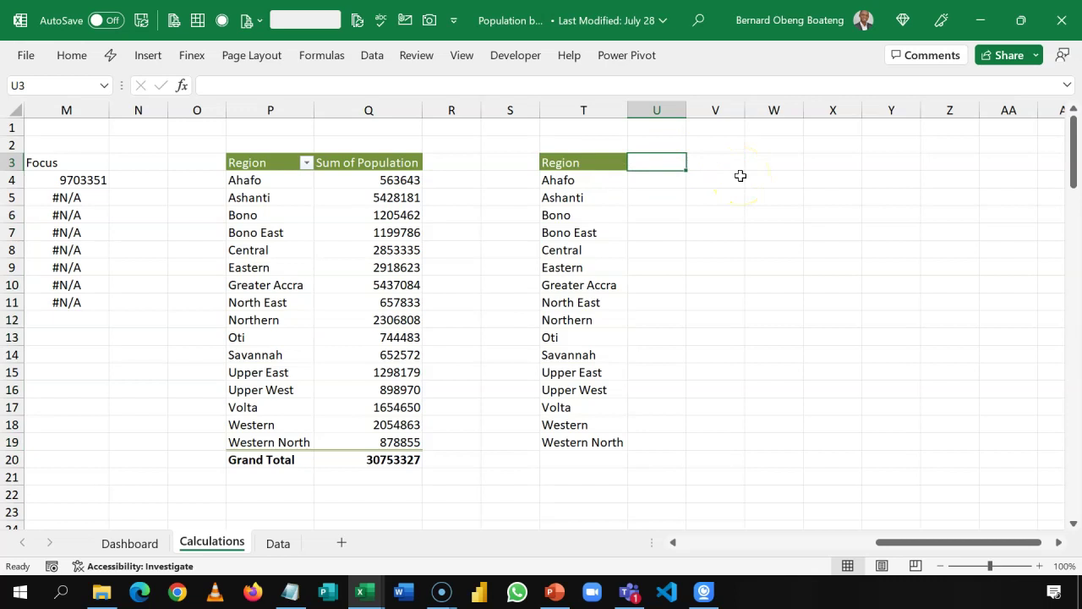
{"action": "type", "text": "X"}
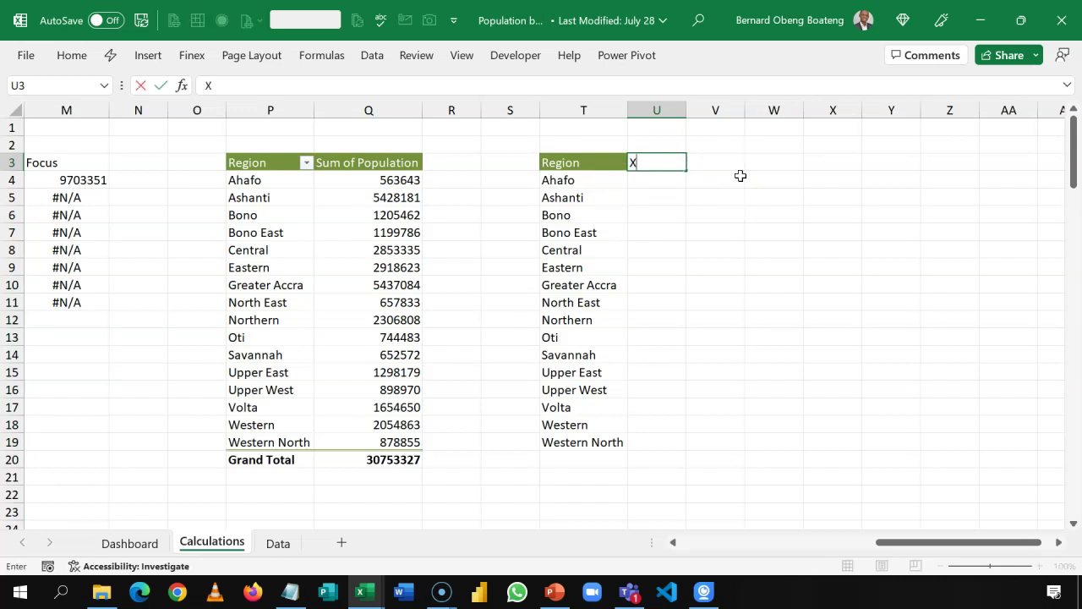
{"action": "key", "text": "Tab"}
{"action": "type", "text": "Y"}
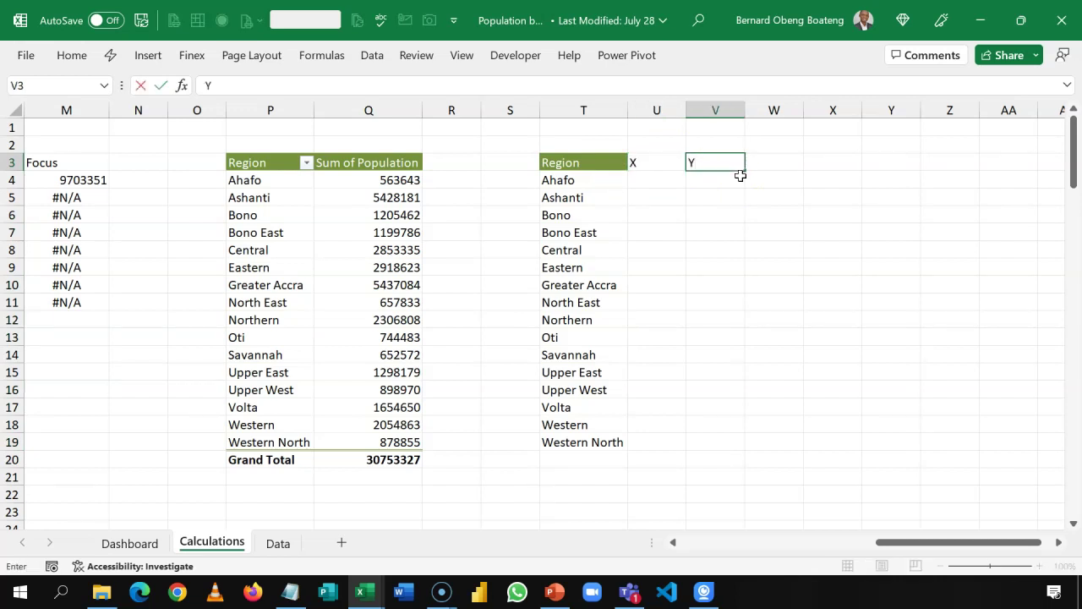
{"action": "key", "text": "Return"}
{"action": "key", "text": "Up"}
{"action": "key", "text": "Right"}
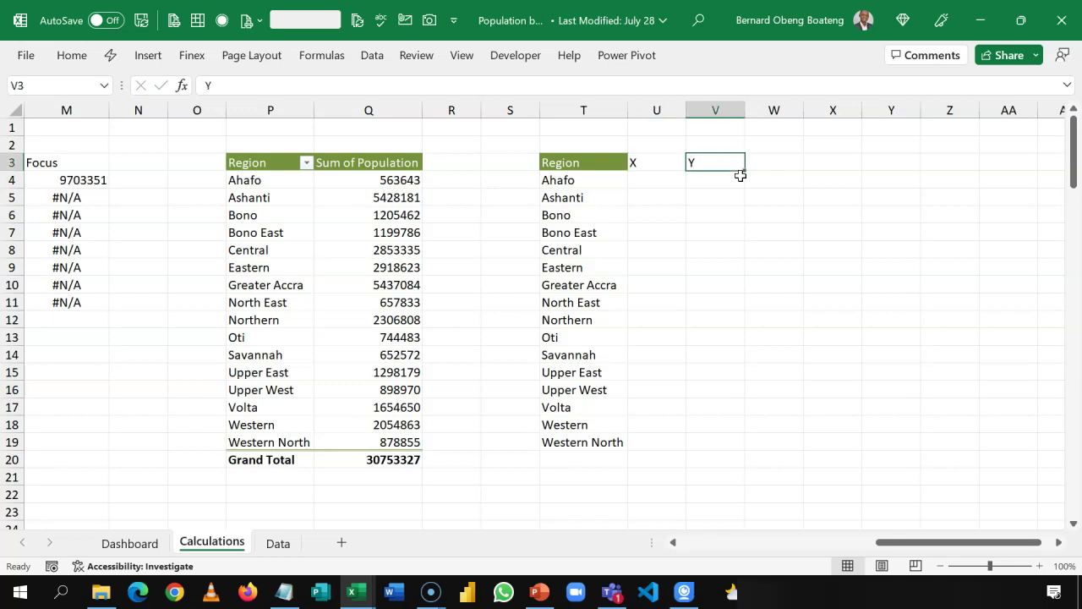
Apply all borders to the region coordinate table T3:V19.
{"action": "left_click_drag", "start_coordinate": [613, 162], "coordinate": [719, 450]}
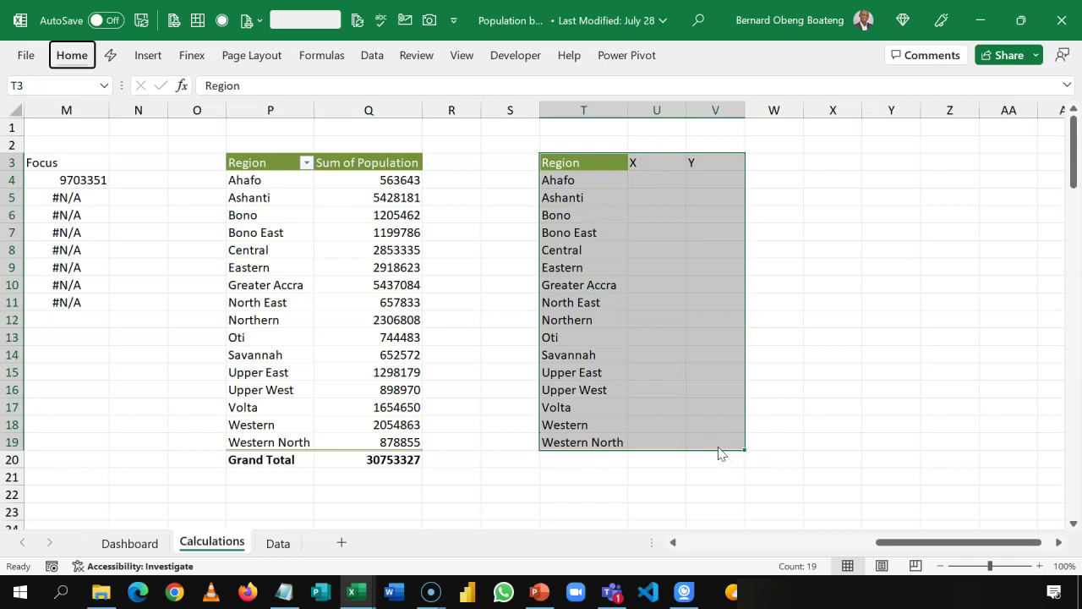
{"action": "key", "text": "h"}
{"action": "key", "text": "b"}
{"action": "key", "text": "a"}
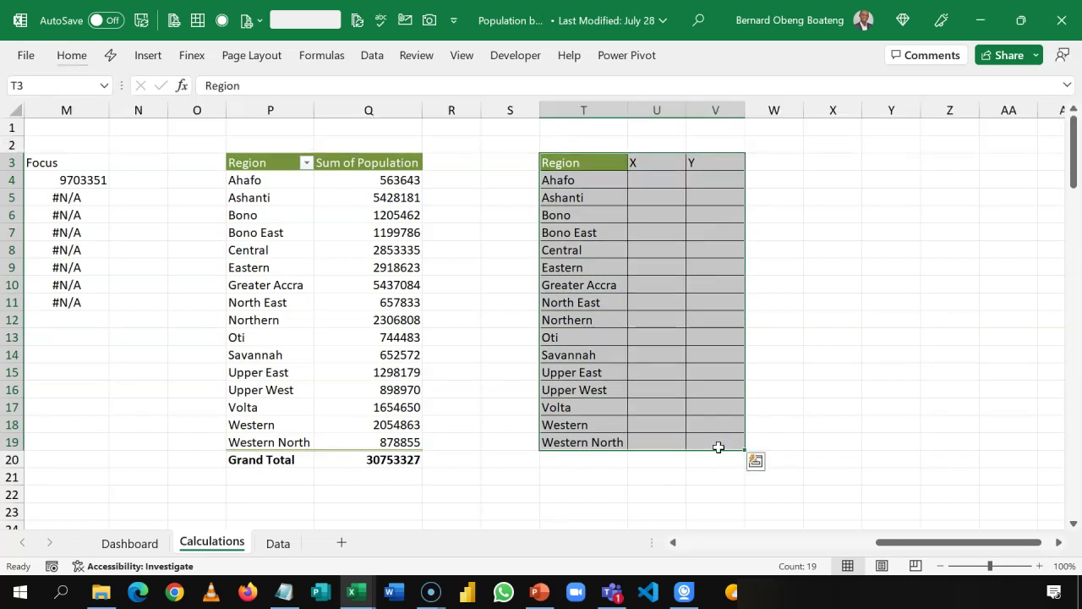
Copy the table T3:V19 to M5 on the Dashboard sheet and autofit column M.
{"action": "key", "text": "ctrl+c"}
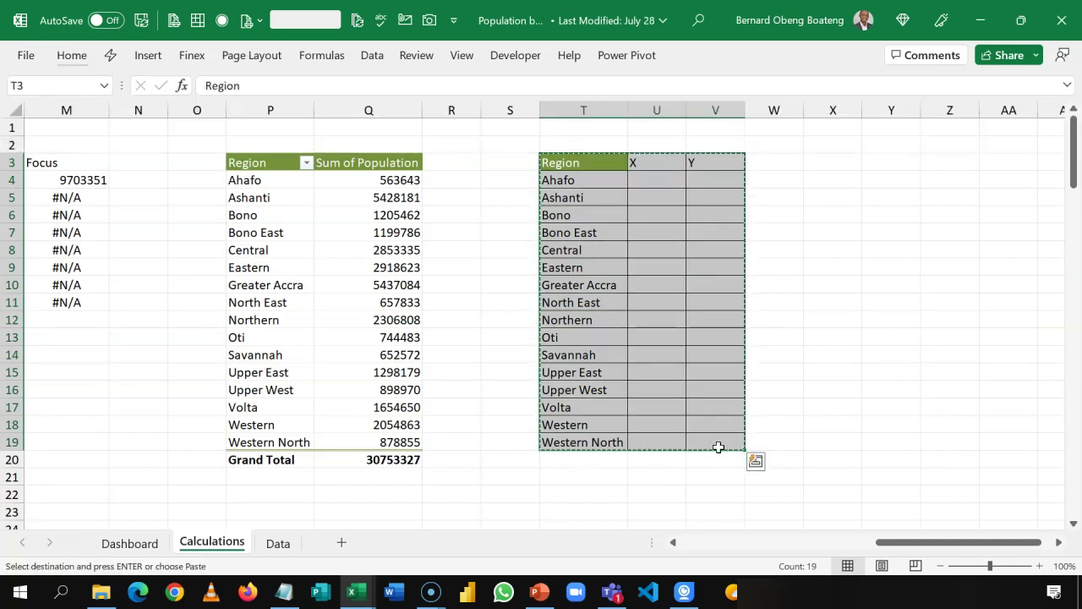
{"action": "left_click", "coordinate": [139, 544]}
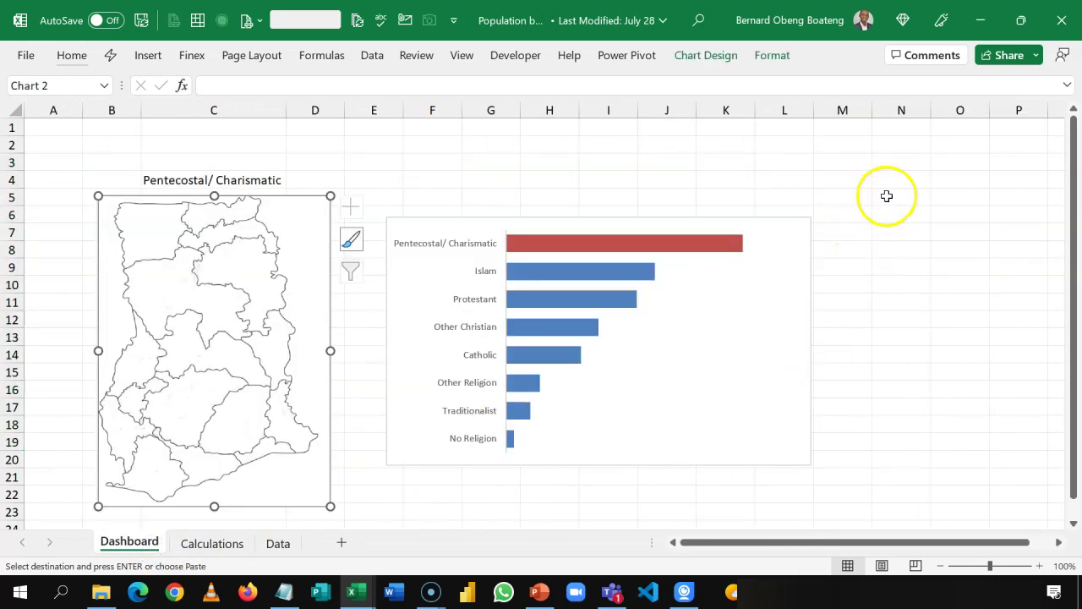
{"action": "left_click", "coordinate": [852, 195]}
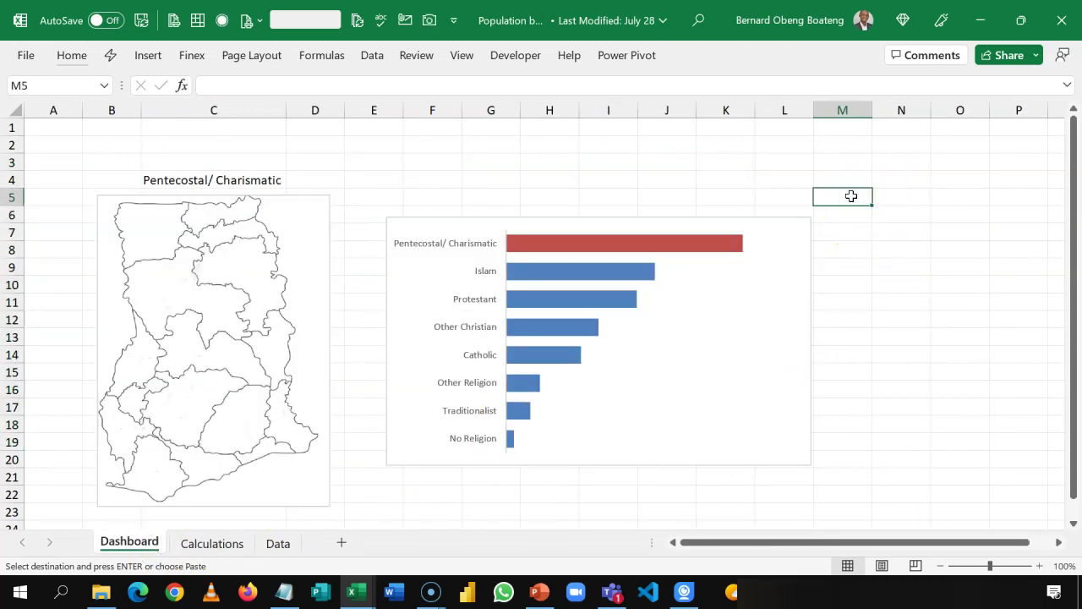
{"action": "key", "text": "Return"}
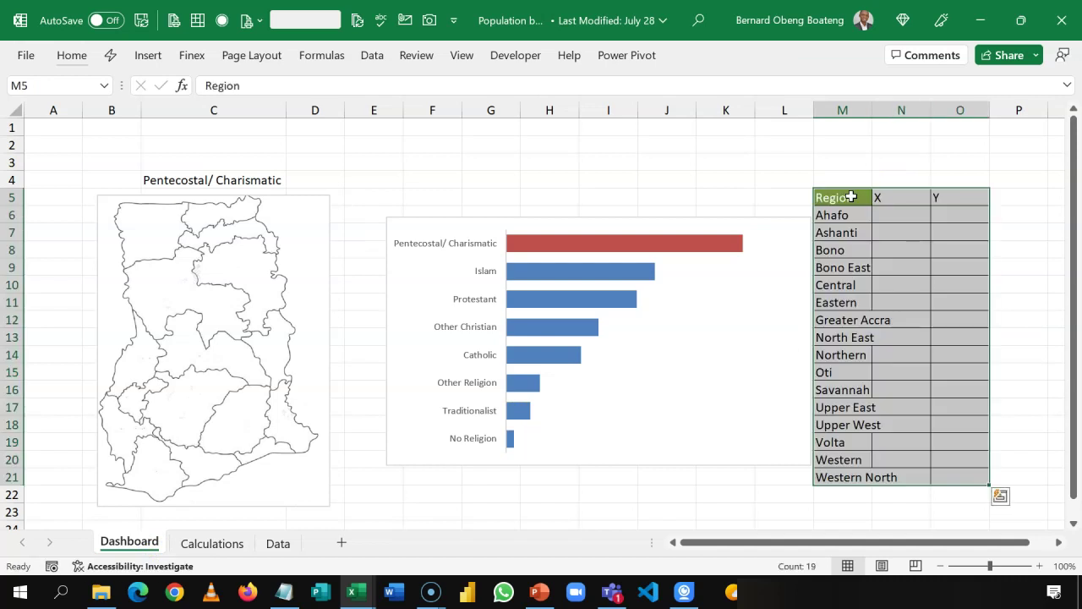
{"action": "double_click", "coordinate": [873, 111]}
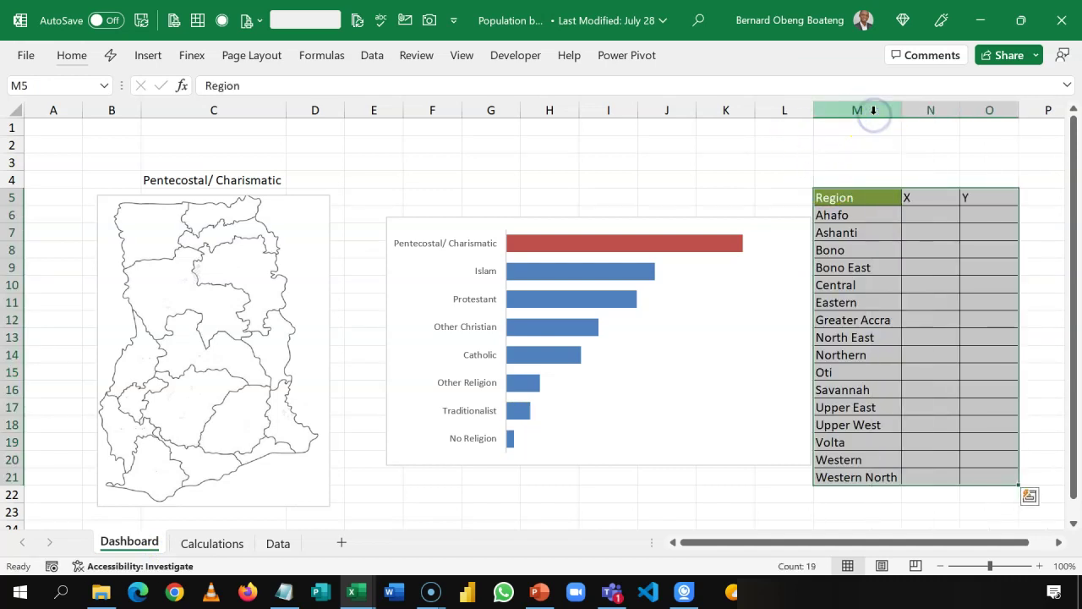
{"action": "left_click", "coordinate": [926, 218]}
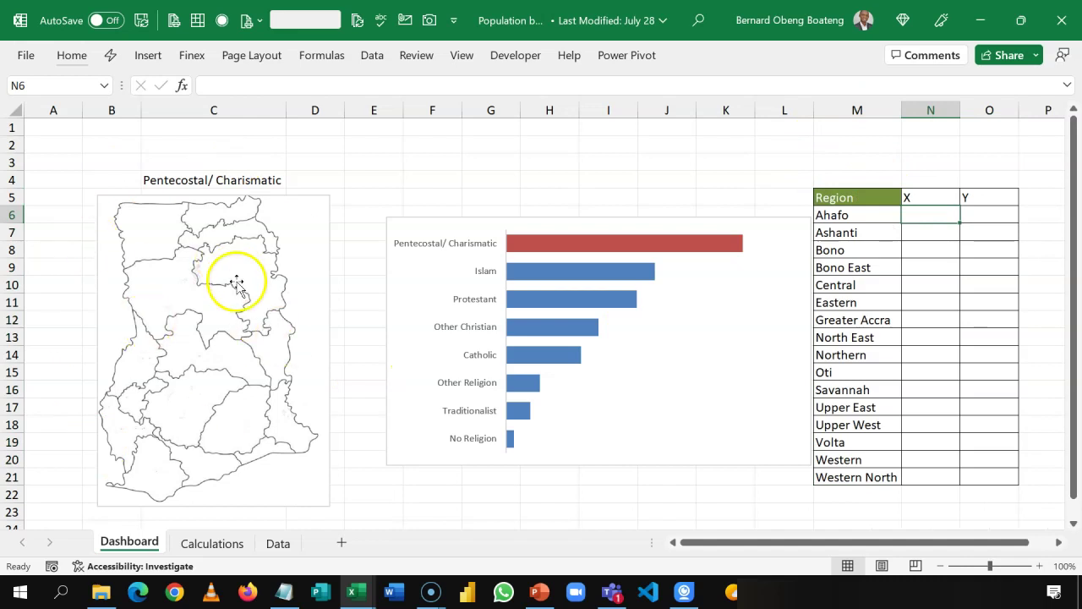
{"action": "left_click", "coordinate": [989, 213]}
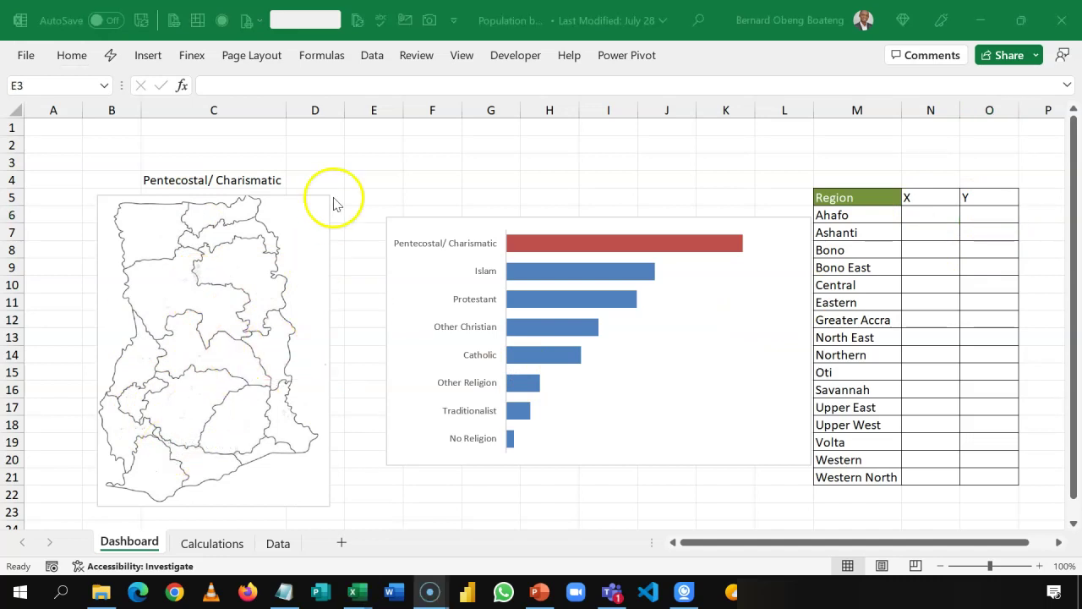
Open the data source of the map chart and add a series named Ghana.
{"action": "left_click", "coordinate": [360, 164]}
{"action": "left_click", "coordinate": [329, 200]}
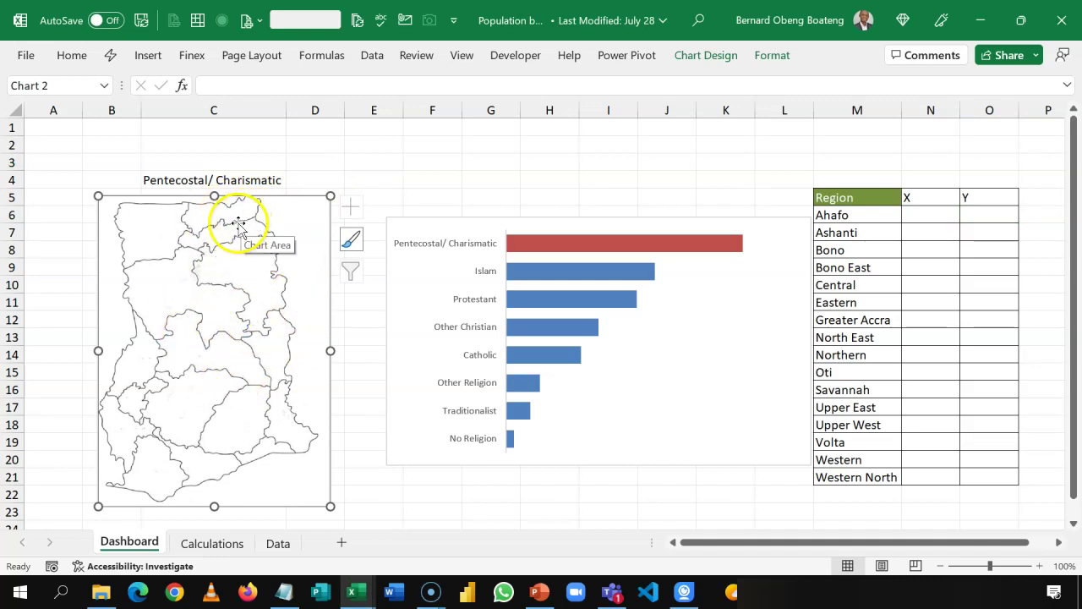
{"action": "right_click", "coordinate": [200, 324]}
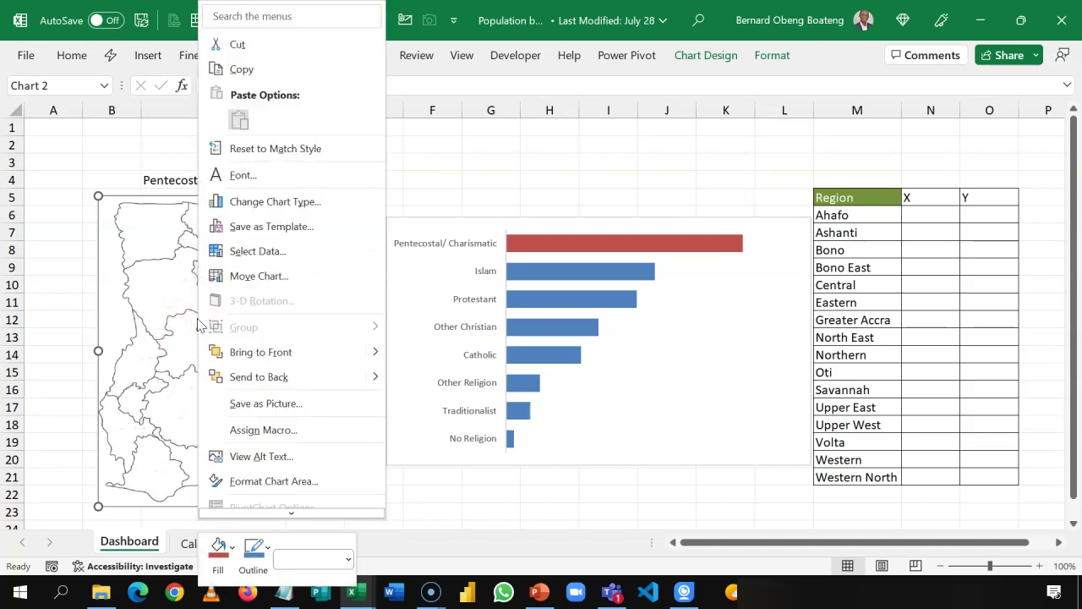
{"action": "left_click", "coordinate": [258, 251]}
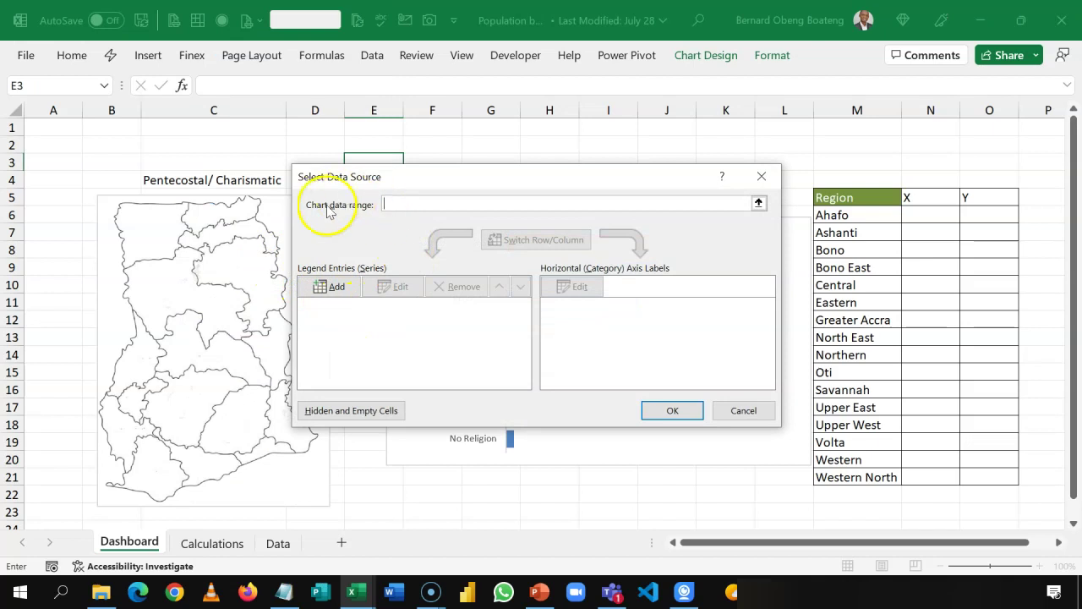
{"action": "left_click", "coordinate": [333, 286]}
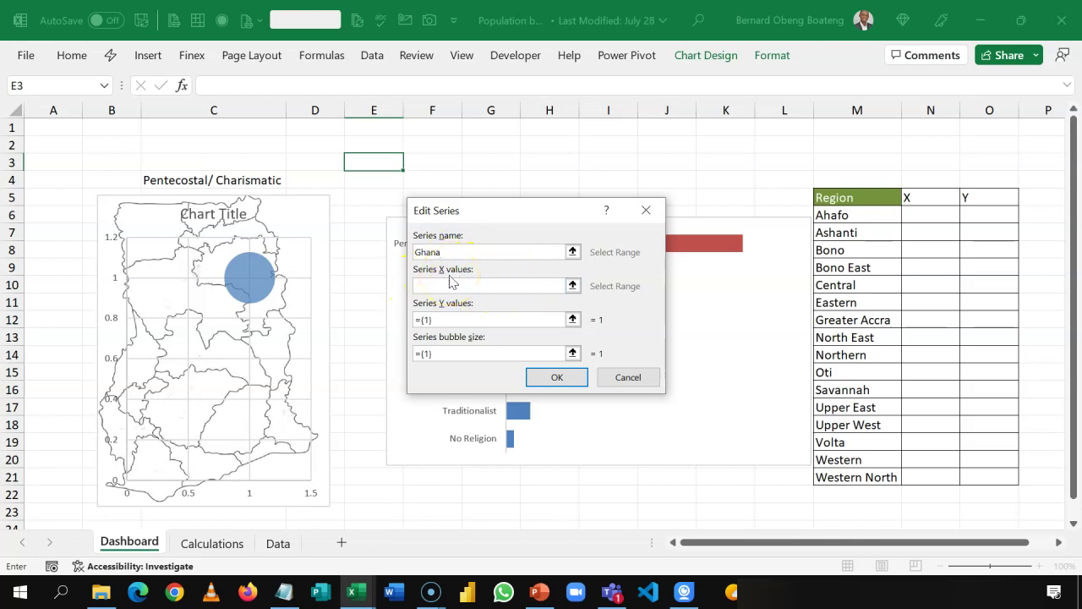
Set the Ghana series' X values to Dashboard range N6:N21.
{"action": "left_click", "coordinate": [573, 285]}
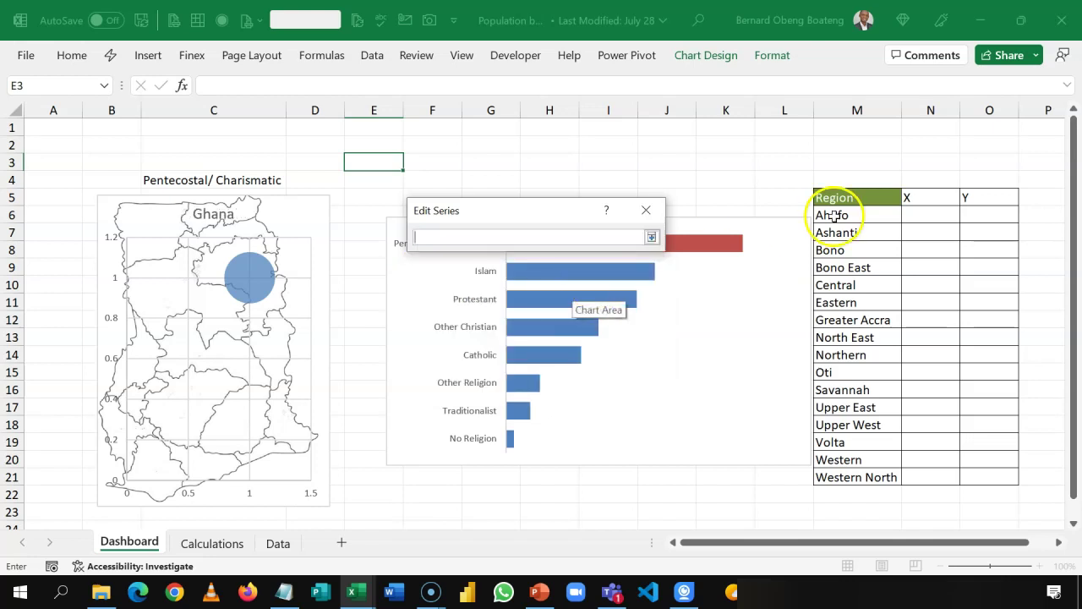
{"action": "left_click", "coordinate": [927, 209]}
{"action": "left_click_drag", "start_coordinate": [927, 210], "coordinate": [936, 475]}
{"action": "key", "text": "Return"}
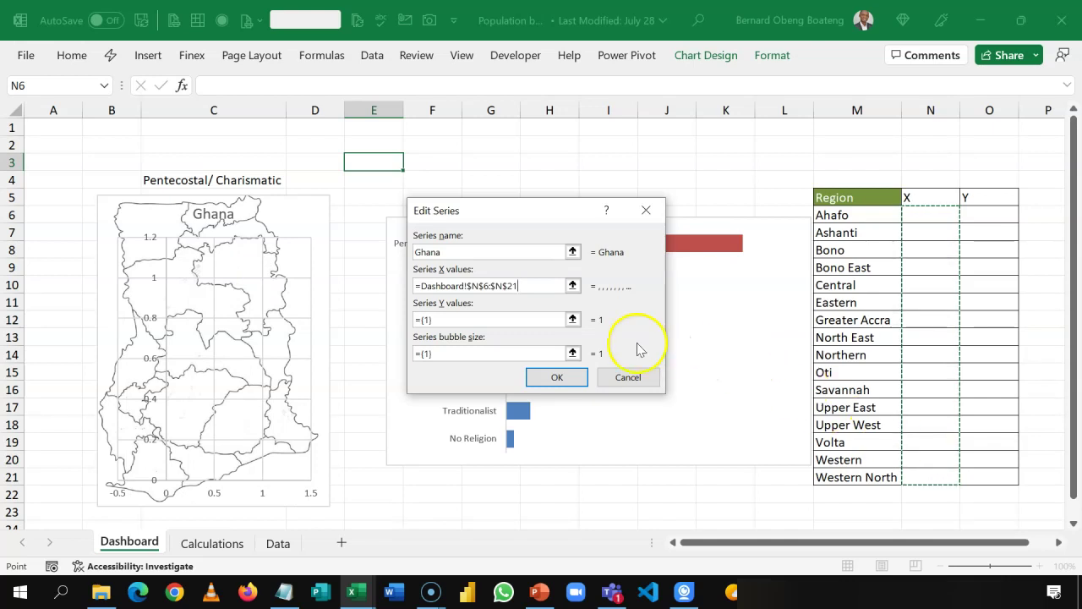
Set the Ghana series' Y values to Dashboard range O6:O21, replacing the default entry.
{"action": "left_click", "coordinate": [542, 320]}
{"action": "key", "text": "BackSpace"}
{"action": "key", "text": "BackSpace"}
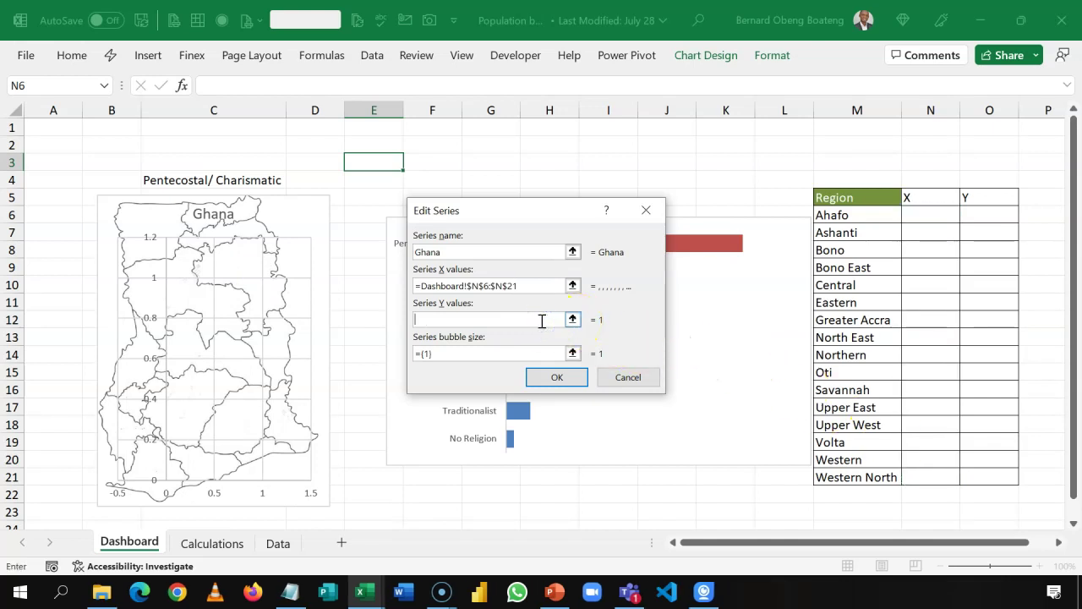
{"action": "left_click", "coordinate": [572, 319]}
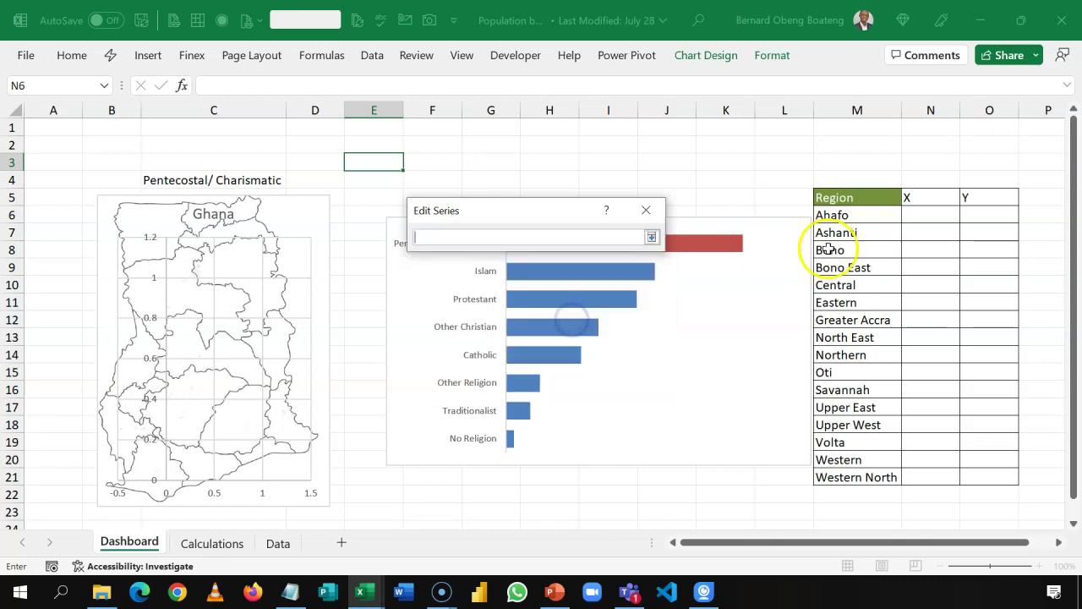
{"action": "left_click", "coordinate": [976, 209]}
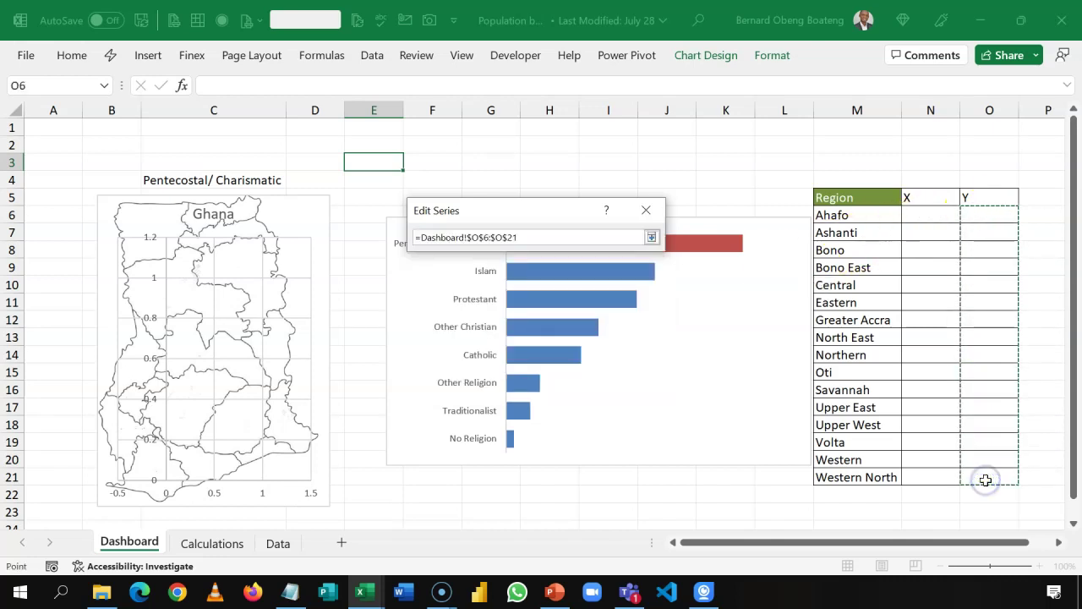
{"action": "left_click", "coordinate": [651, 238]}
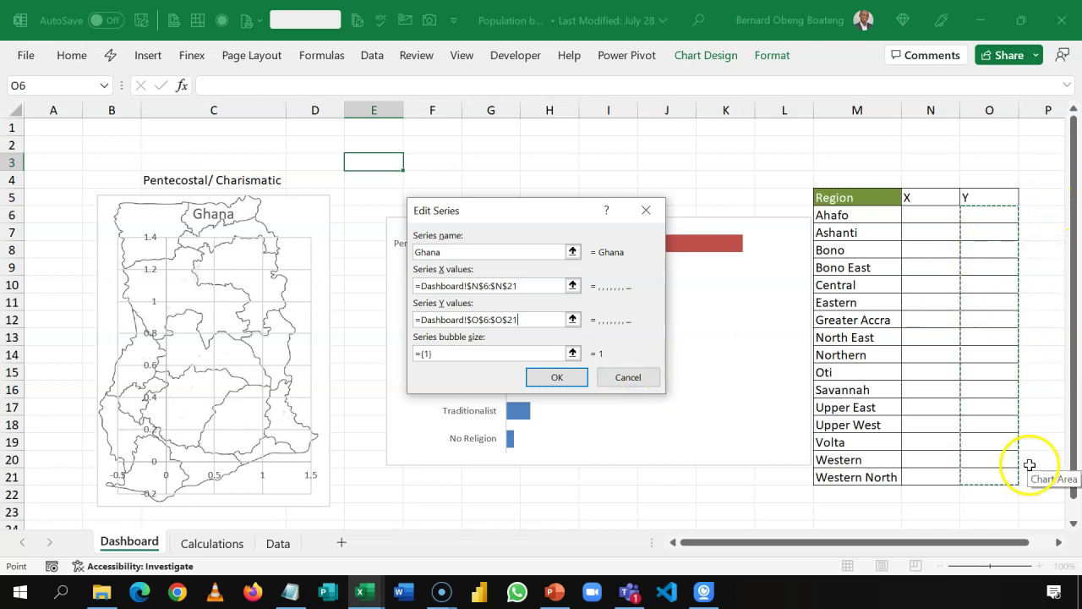
Set the Ghana series' bubble size to Dashboard range P6:P21, replacing the default entry.
{"action": "left_click", "coordinate": [533, 356]}
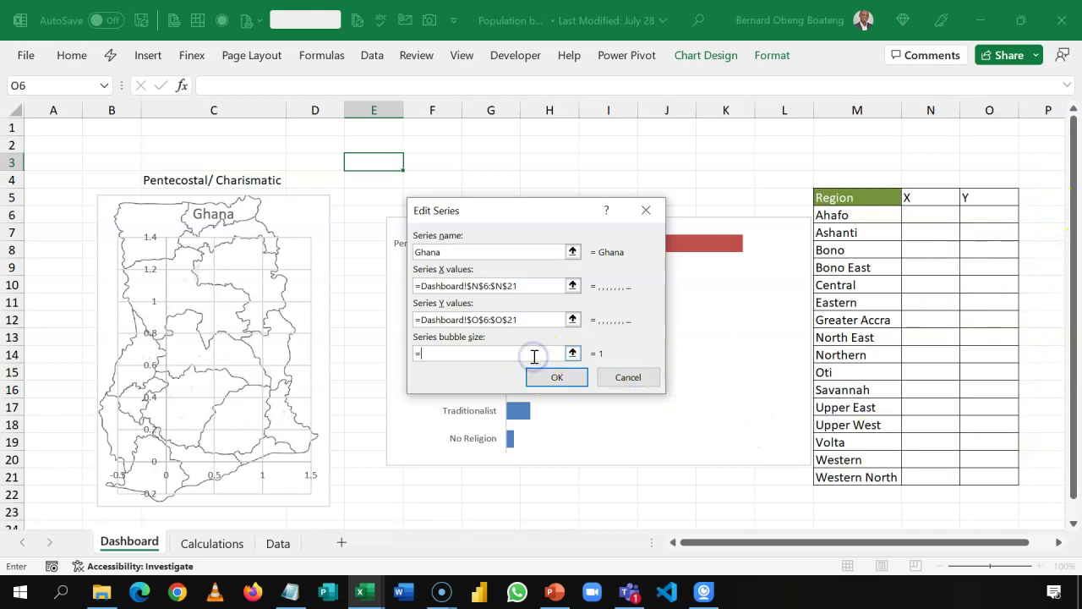
{"action": "left_click", "coordinate": [572, 353]}
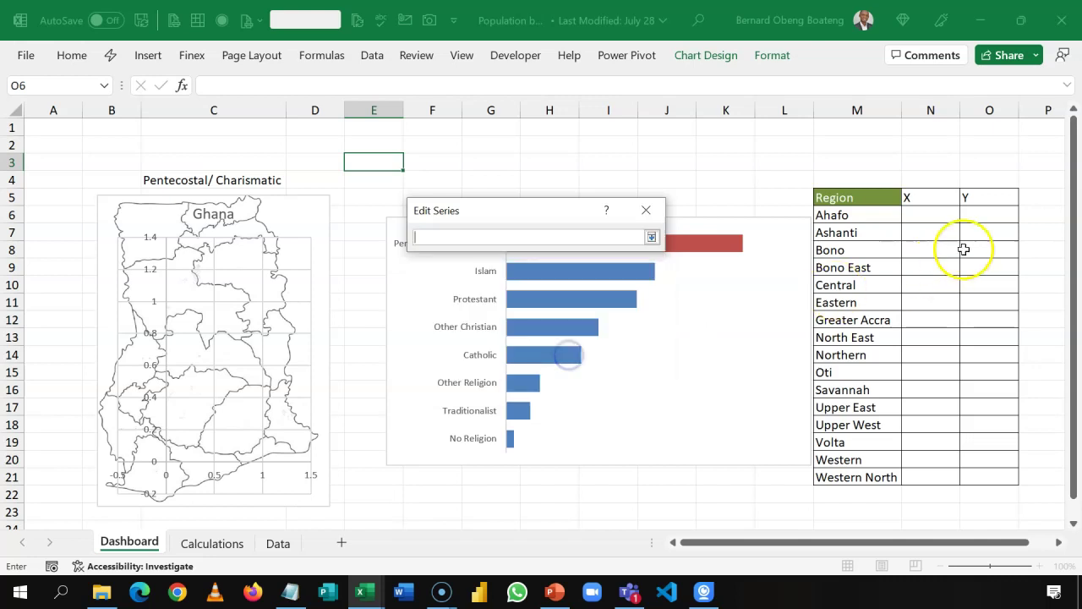
{"action": "left_click_drag", "start_coordinate": [1041, 439], "coordinate": [1041, 475]}
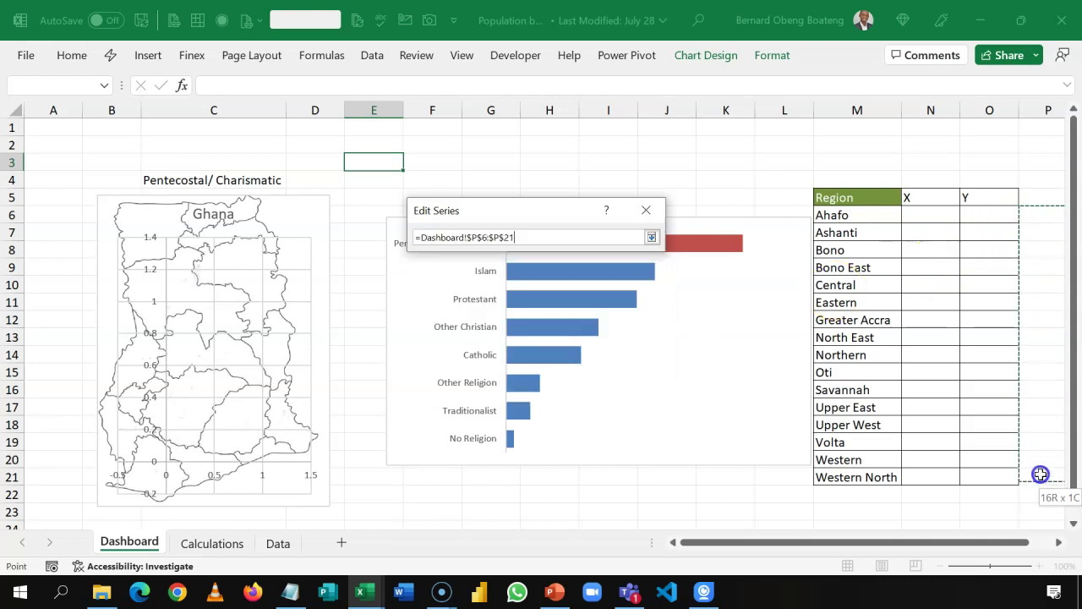
{"action": "left_click", "coordinate": [1059, 542]}
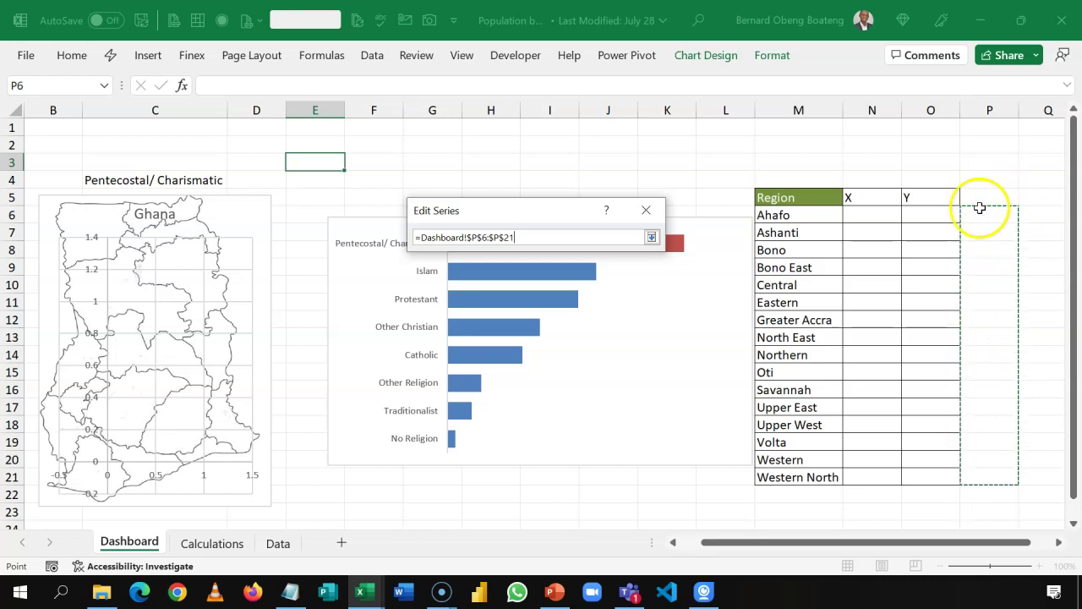
{"action": "left_click", "coordinate": [651, 237]}
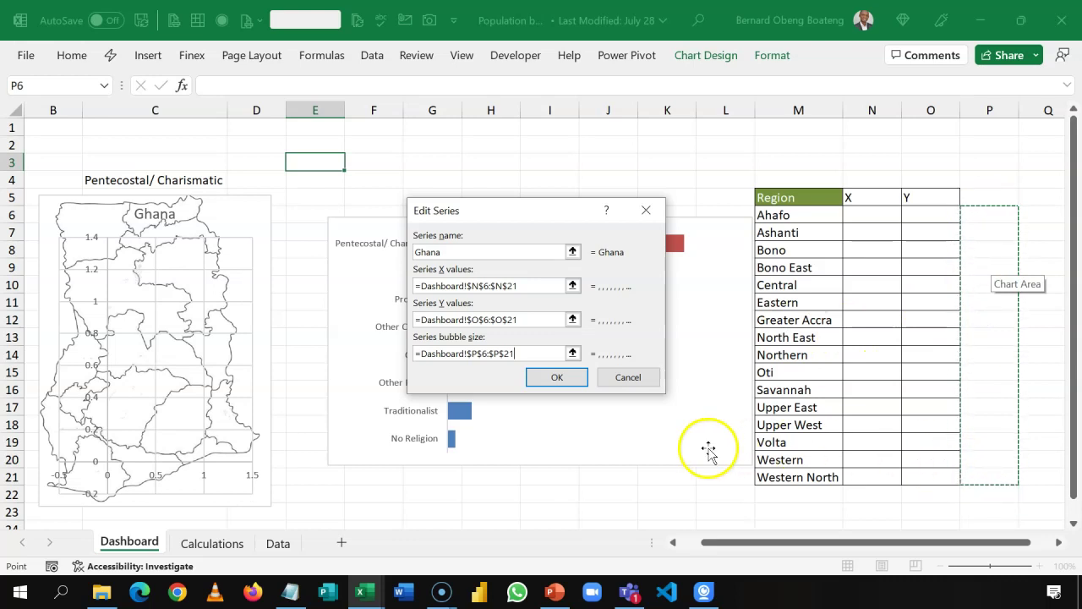
Accept the Ghana series and the chart data source, and enter the heading Size in P5 of the region table.
{"action": "left_click", "coordinate": [558, 379]}
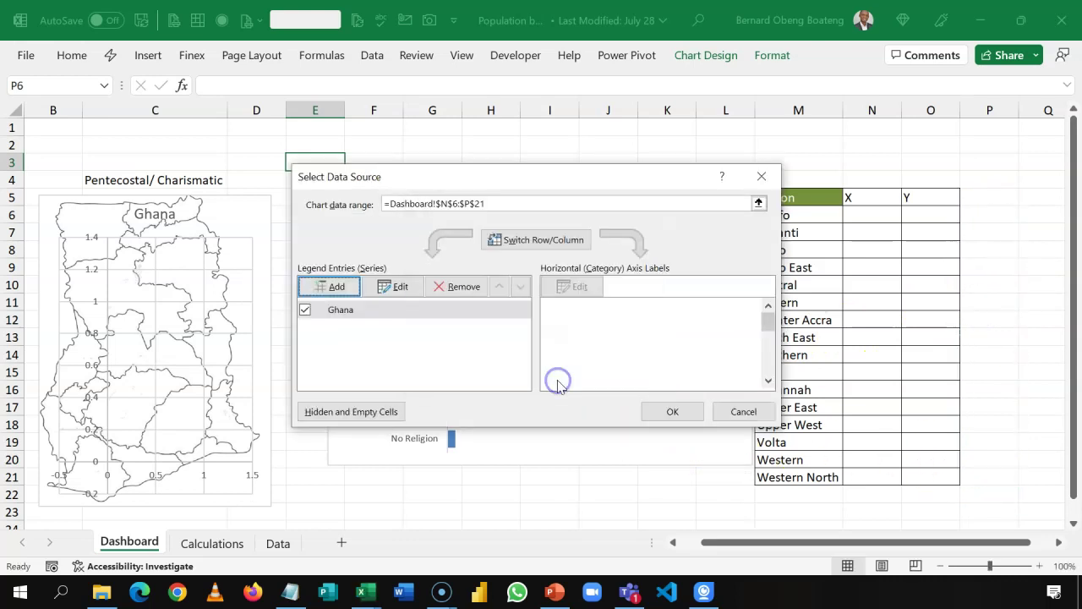
{"action": "left_click", "coordinate": [667, 413]}
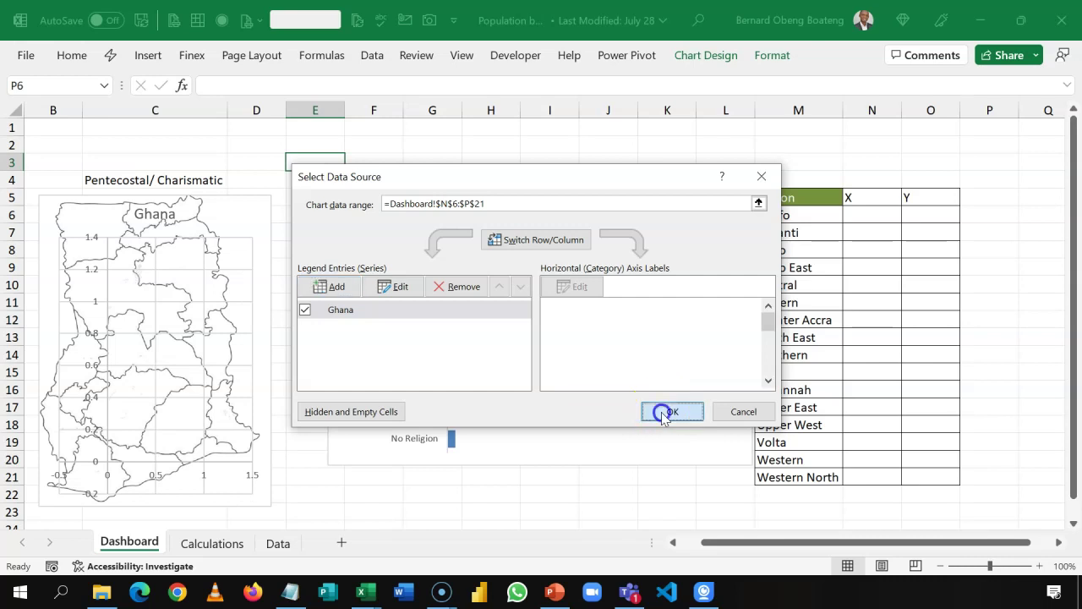
{"action": "left_click", "coordinate": [975, 196]}
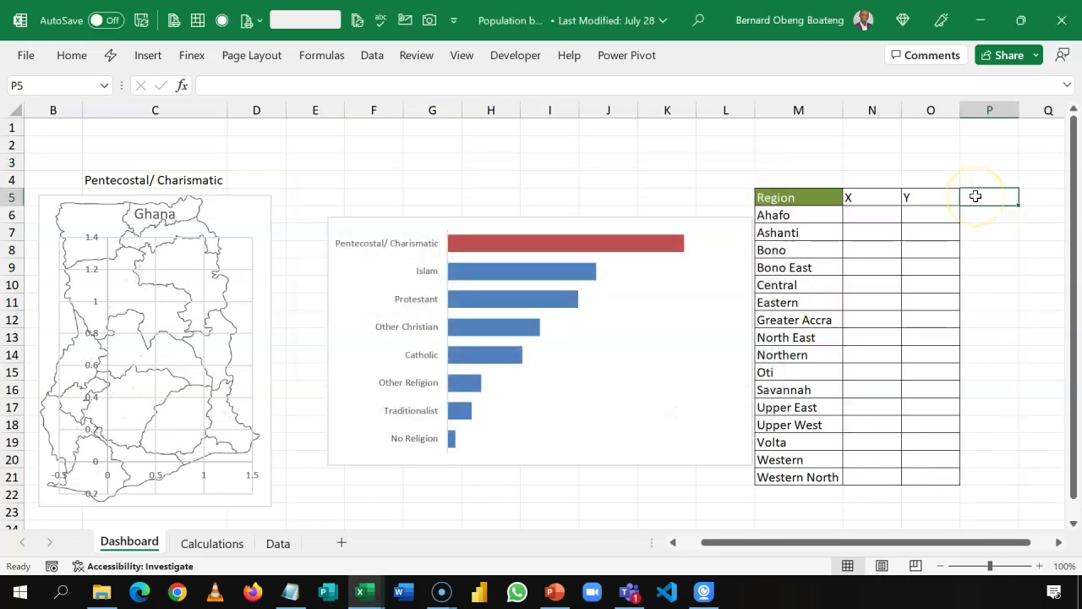
{"action": "type", "text": "Size"}
{"action": "key", "text": "Return"}
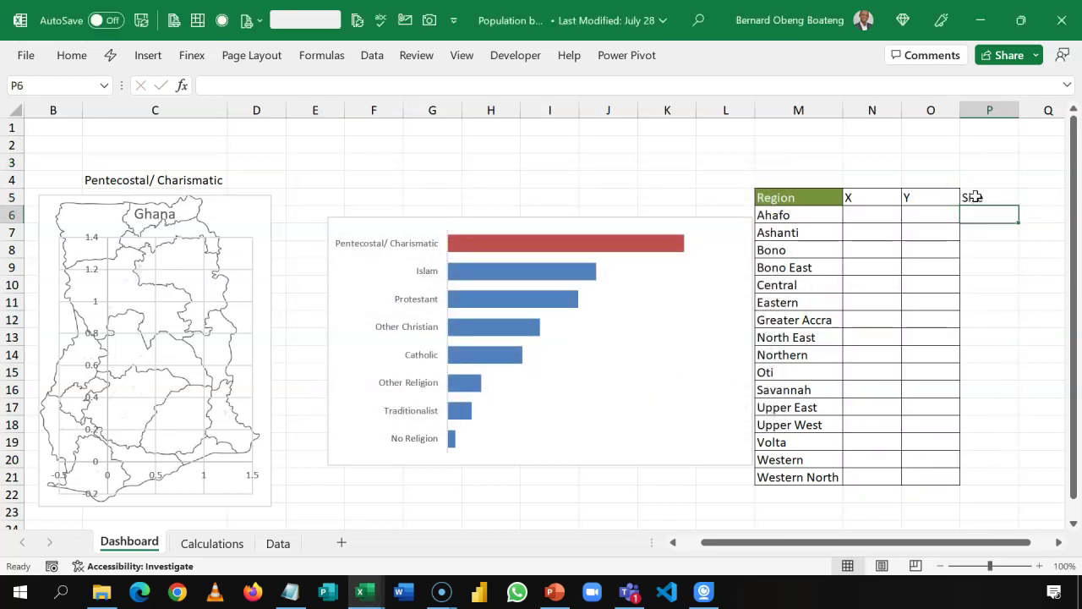
Apply all borders to the Size column of the region table, P5:P21.
{"action": "left_click", "coordinate": [975, 196]}
{"action": "key", "text": "shift+Down"}
{"action": "key", "text": "shift+Down"}
{"action": "key", "text": "shift+Down"}
{"action": "key", "text": "shift+Down"}
{"action": "key", "text": "shift+Down"}
{"action": "key", "text": "shift+Down"}
{"action": "key", "text": "shift+Down"}
{"action": "key", "text": "shift+Down"}
{"action": "key", "text": "shift+Down"}
{"action": "key", "text": "shift+Down"}
{"action": "key", "text": "shift+Down"}
{"action": "key", "text": "shift+Down"}
{"action": "key", "text": "shift+Down"}
{"action": "key", "text": "shift+Down"}
{"action": "key", "text": "shift+Down"}
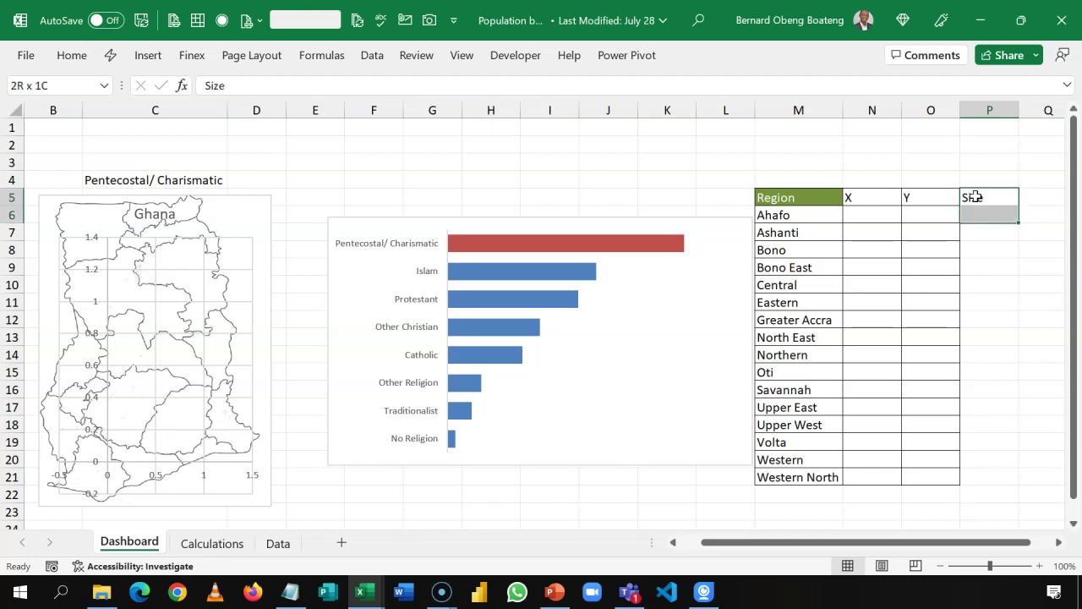
{"action": "key", "text": "alt"}
{"action": "key", "text": "h"}
{"action": "key", "text": "b"}
{"action": "key", "text": "a"}
{"action": "key", "text": "Left"}
{"action": "key", "text": "Left"}
{"action": "key", "text": "Right"}
{"action": "key", "text": "Right"}
{"action": "key", "text": "Down"}
{"action": "key", "text": "Down"}
{"action": "key", "text": "Down"}
{"action": "key", "text": "Down"}
{"action": "key", "text": "Left"}
{"action": "key", "text": "Left"}
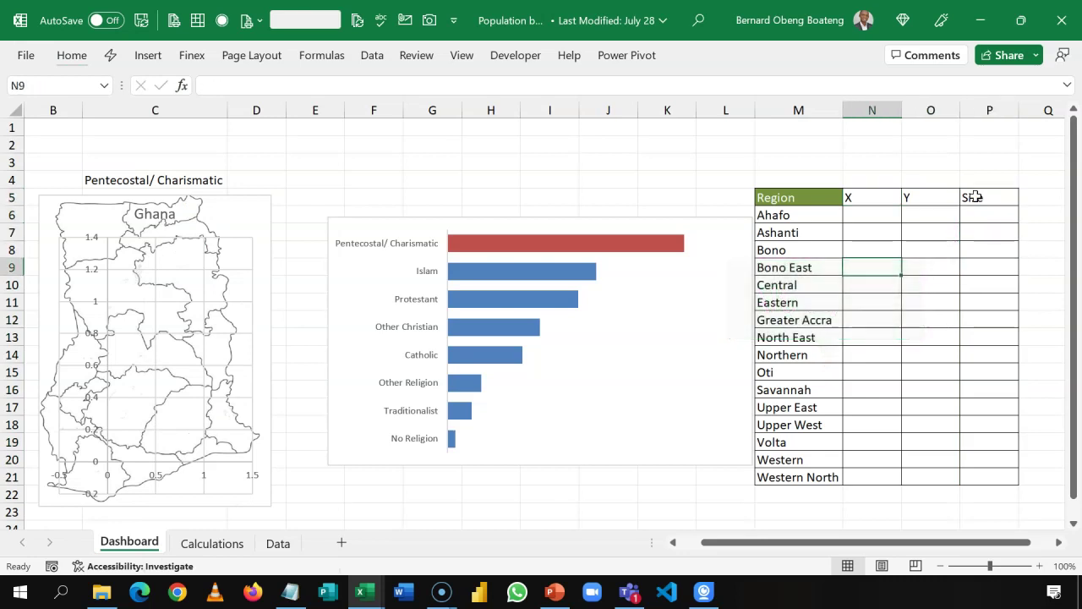
{"action": "key", "text": "Up"}
{"action": "key", "text": "Up"}
{"action": "key", "text": "Up"}
{"action": "key", "text": "Up"}
{"action": "key", "text": "Right"}
{"action": "key", "text": "Right"}
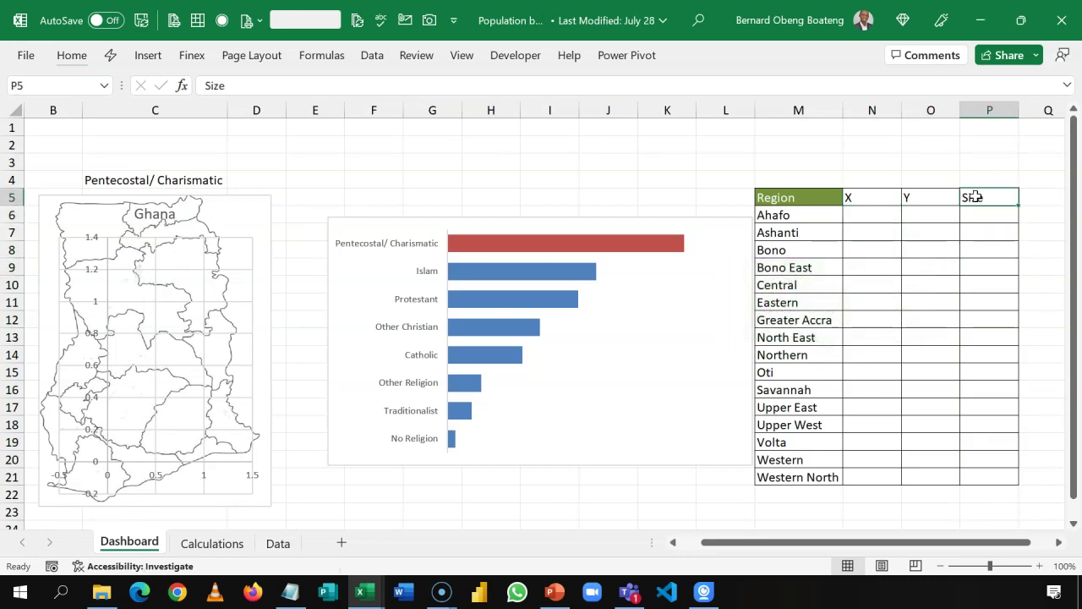
Fill the Size column P6:P21 with 4000 for every region.
{"action": "key", "text": "Down"}
{"action": "key", "text": "shift+Down"}
{"action": "key", "text": "shift+Down"}
{"action": "key", "text": "shift+Down"}
{"action": "key", "text": "shift+Down"}
{"action": "key", "text": "shift+Down"}
{"action": "key", "text": "shift+Down"}
{"action": "key", "text": "shift+Down"}
{"action": "key", "text": "shift+Down"}
{"action": "key", "text": "shift+Down"}
{"action": "key", "text": "shift+Down"}
{"action": "key", "text": "shift+Down"}
{"action": "key", "text": "shift+Down"}
{"action": "key", "text": "shift+Down"}
{"action": "key", "text": "shift+Down"}
{"action": "key", "text": "shift+Down"}
{"action": "key", "text": "shift+Down"}
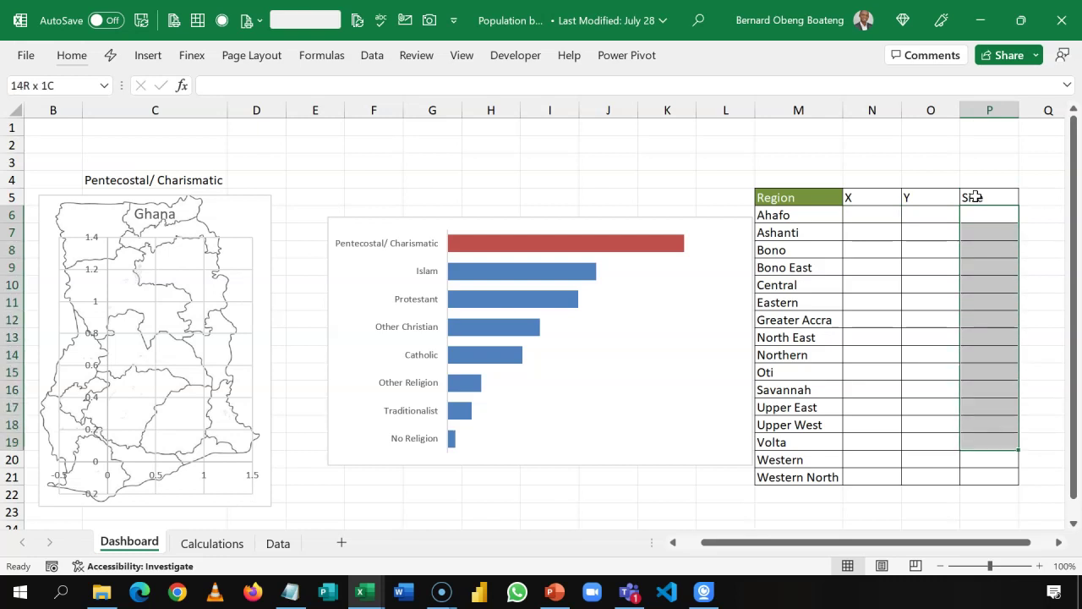
{"action": "key", "text": "shift+Up"}
{"action": "type", "text": "4000"}
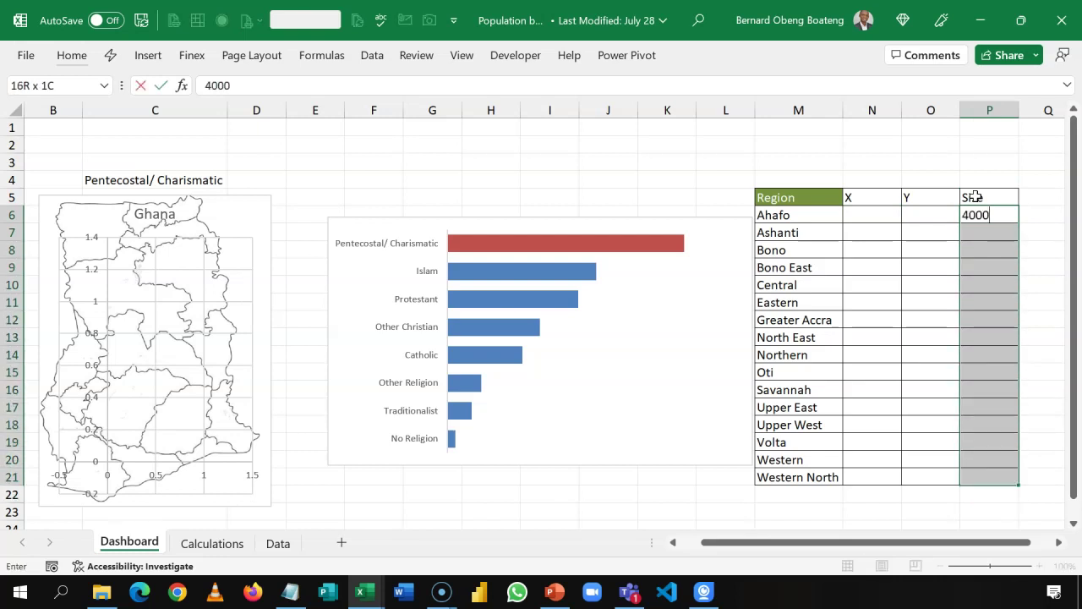
{"action": "key", "text": "Return"}
{"action": "key", "text": "ctrl+d"}
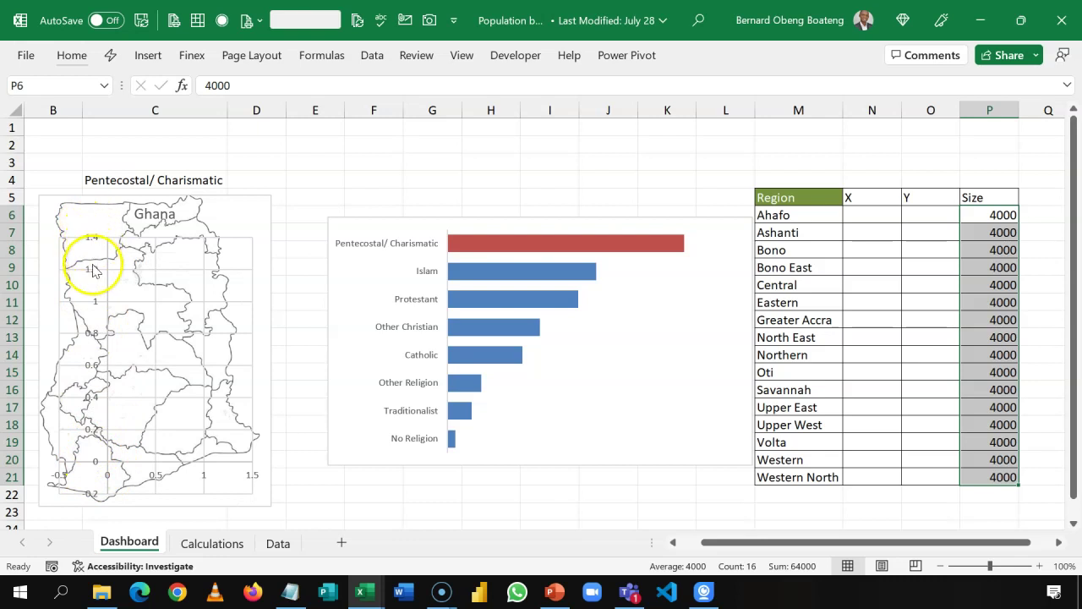
Set the map bubble chart's vertical axis bounds to a minimum of 0 and a maximum of 10.
{"action": "left_click", "coordinate": [95, 273]}
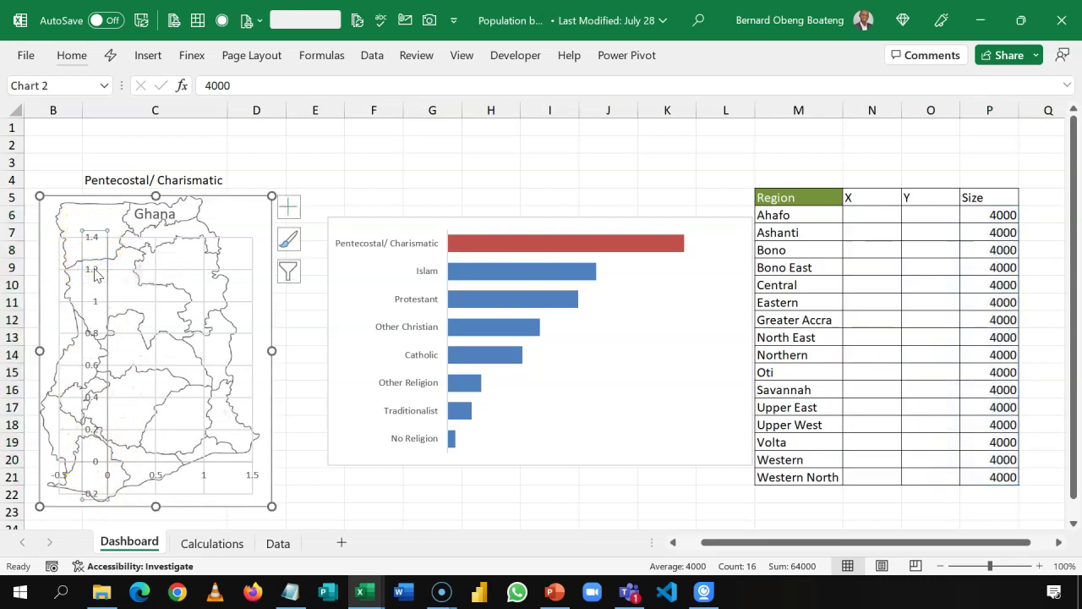
{"action": "double_click", "coordinate": [94, 273]}
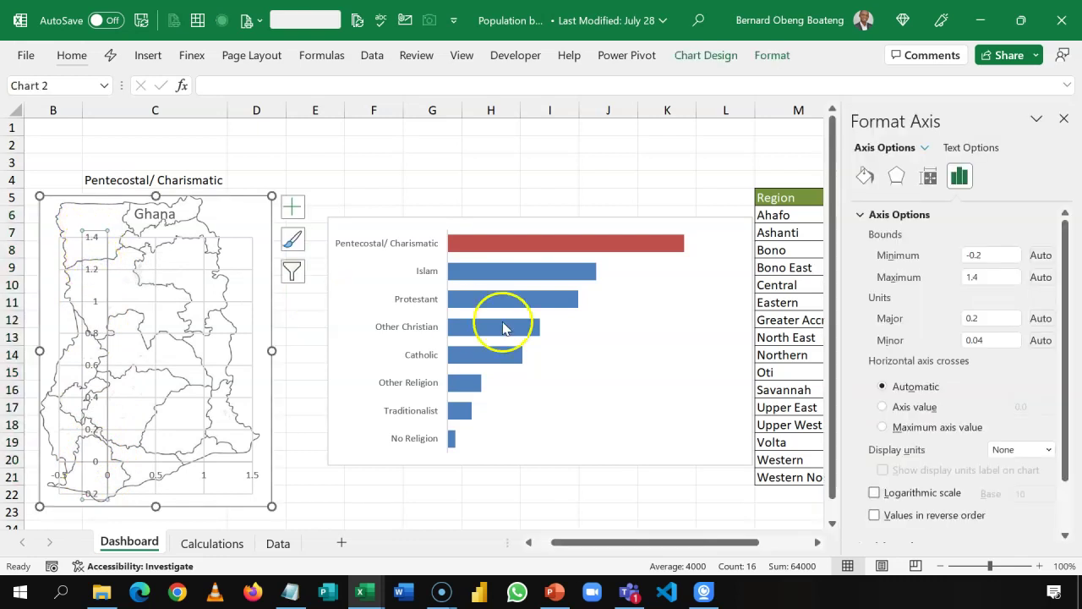
{"action": "left_click_drag", "start_coordinate": [987, 255], "coordinate": [940, 259]}
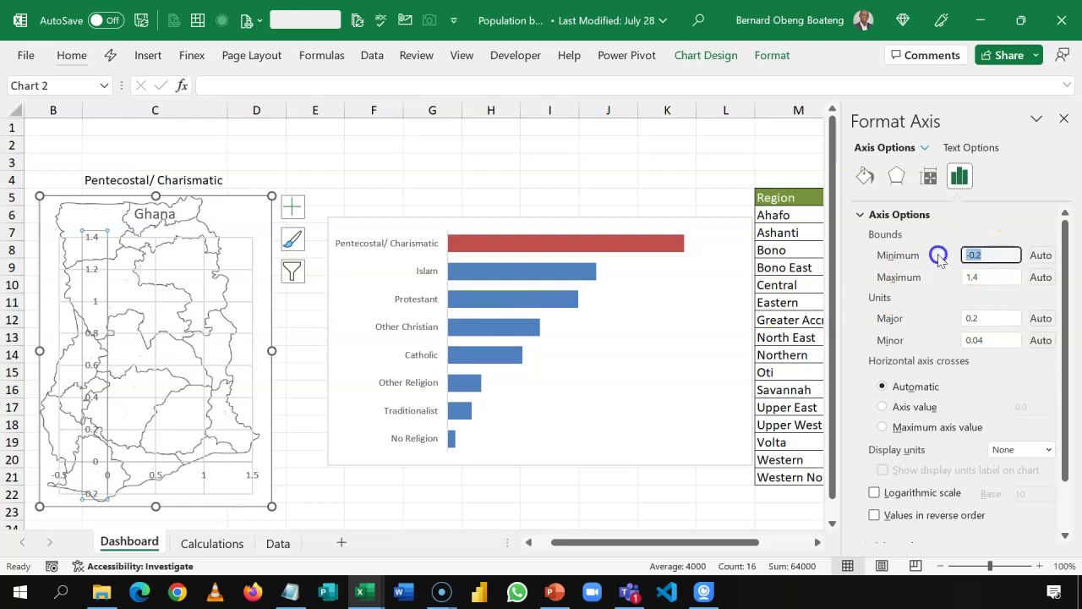
{"action": "type", "text": "0.0"}
{"action": "key", "text": "Tab"}
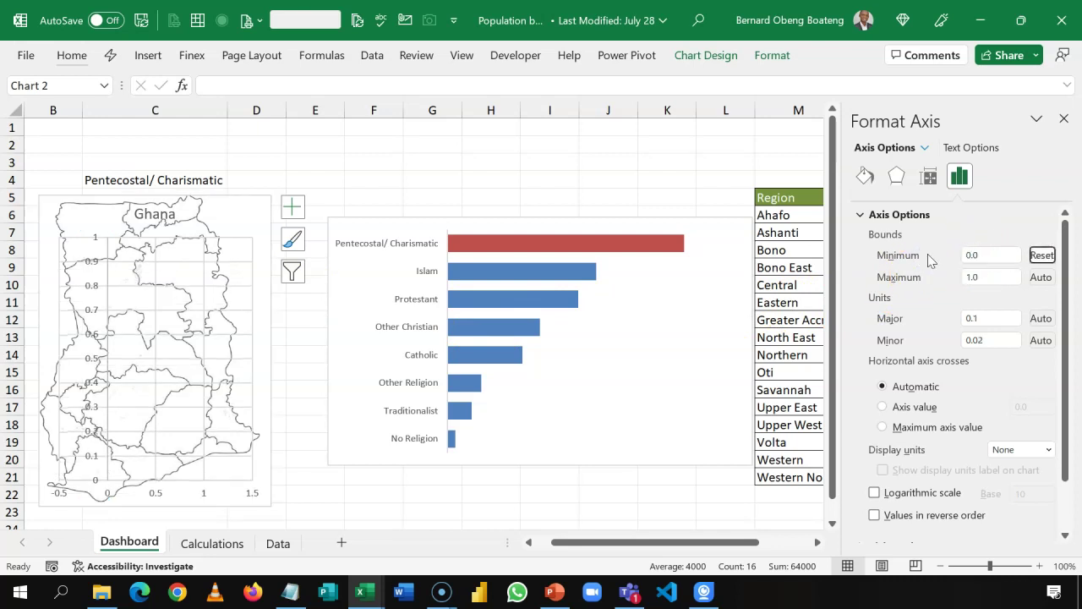
{"action": "left_click_drag", "start_coordinate": [985, 275], "coordinate": [966, 279]}
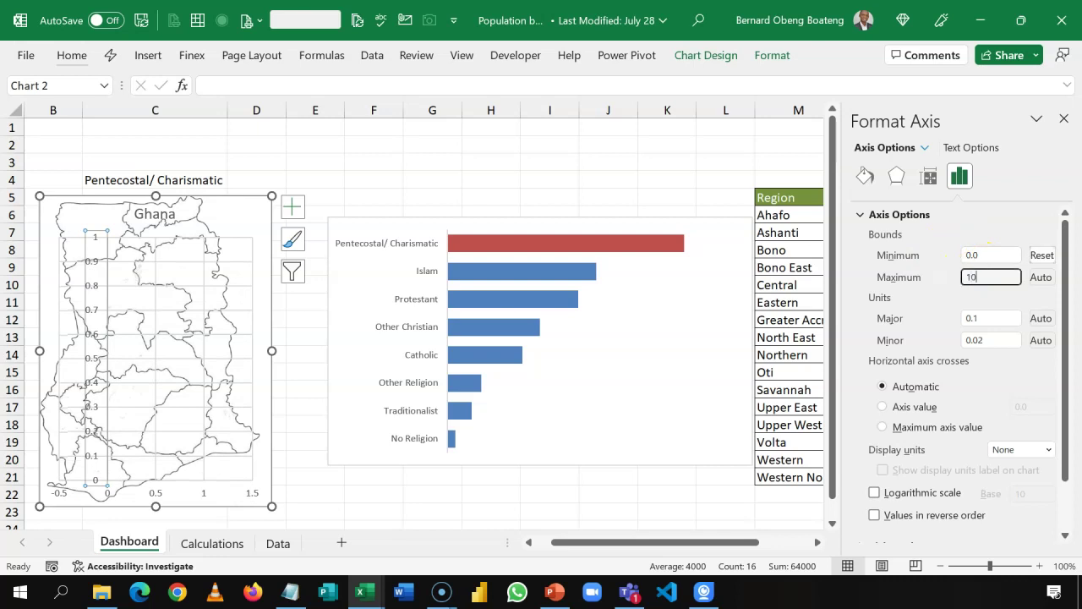
{"action": "left_click", "coordinate": [1004, 255]}
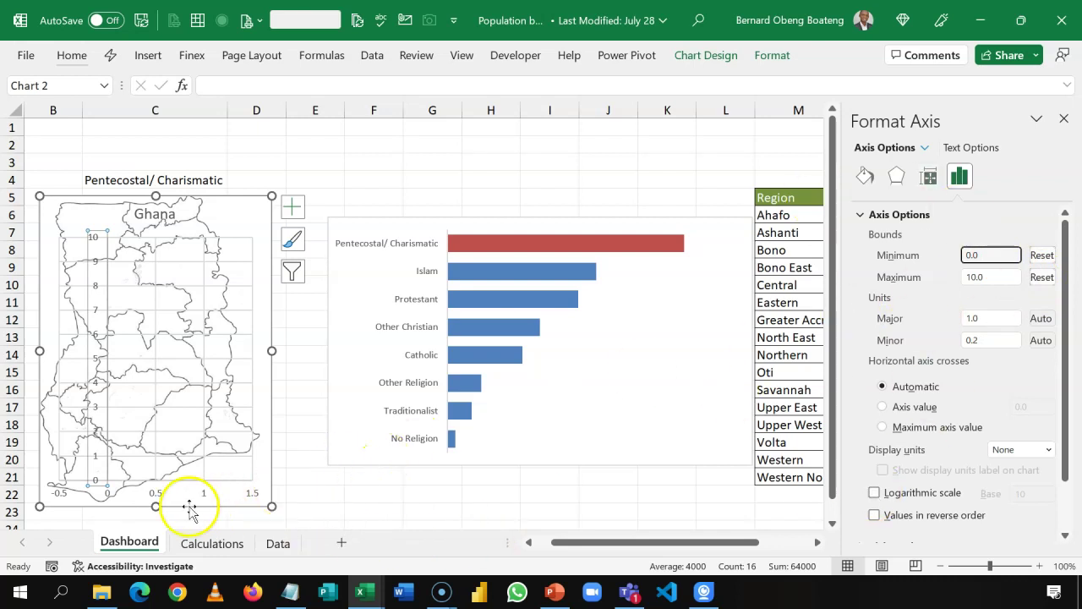
Set the map bubble chart's horizontal axis bounds to 0 minimum and 10 maximum, and close the axis formatting.
{"action": "left_click", "coordinate": [160, 498]}
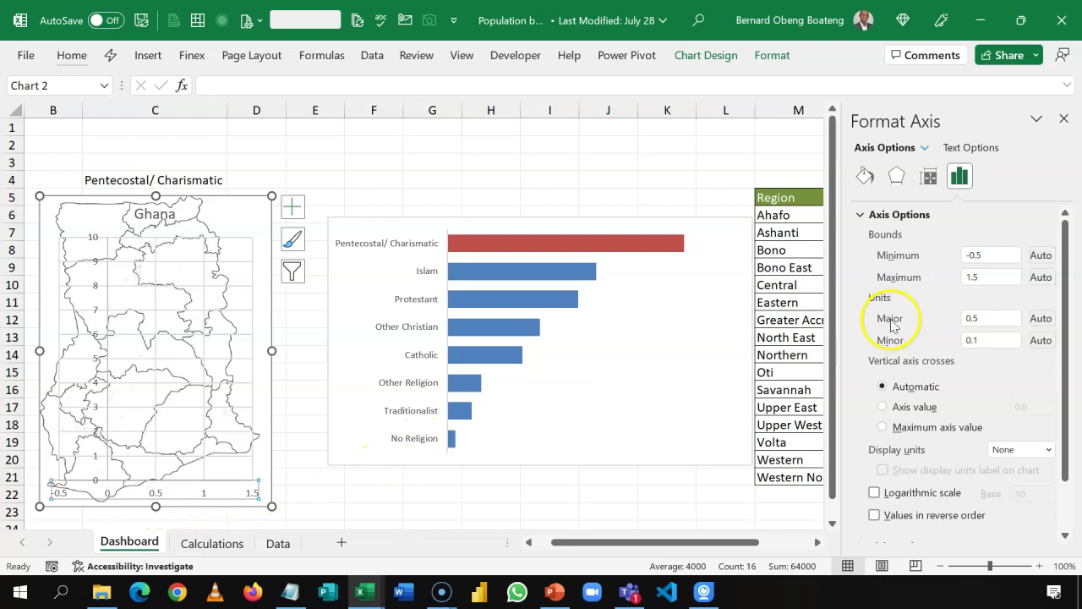
{"action": "left_click", "coordinate": [985, 256]}
{"action": "left_click_drag", "start_coordinate": [984, 258], "coordinate": [934, 262]}
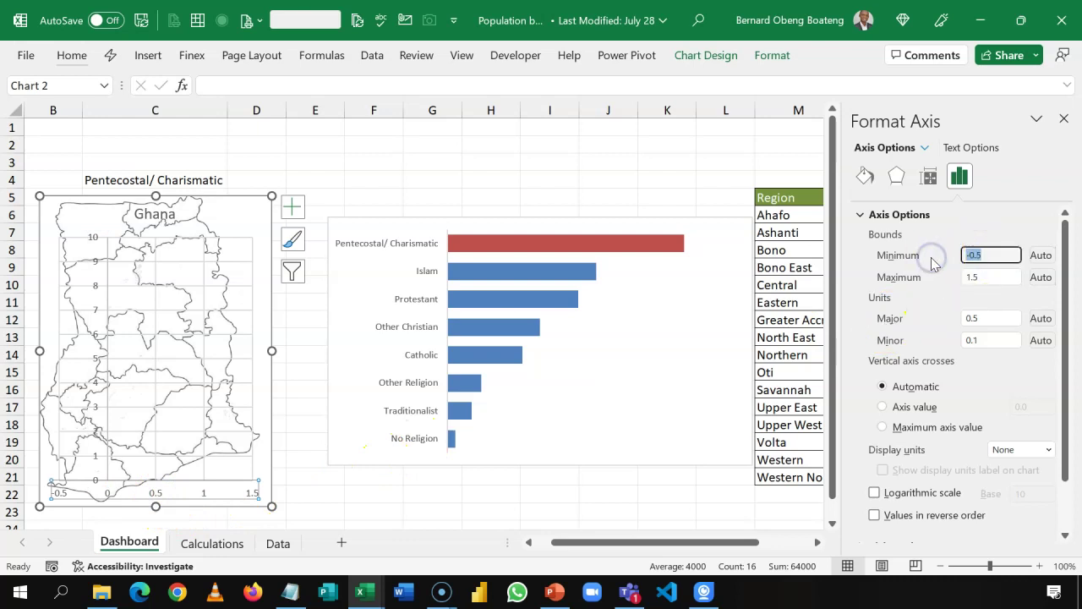
{"action": "left_click", "coordinate": [1001, 273]}
{"action": "type", "text": "10"}
{"action": "left_click", "coordinate": [984, 257]}
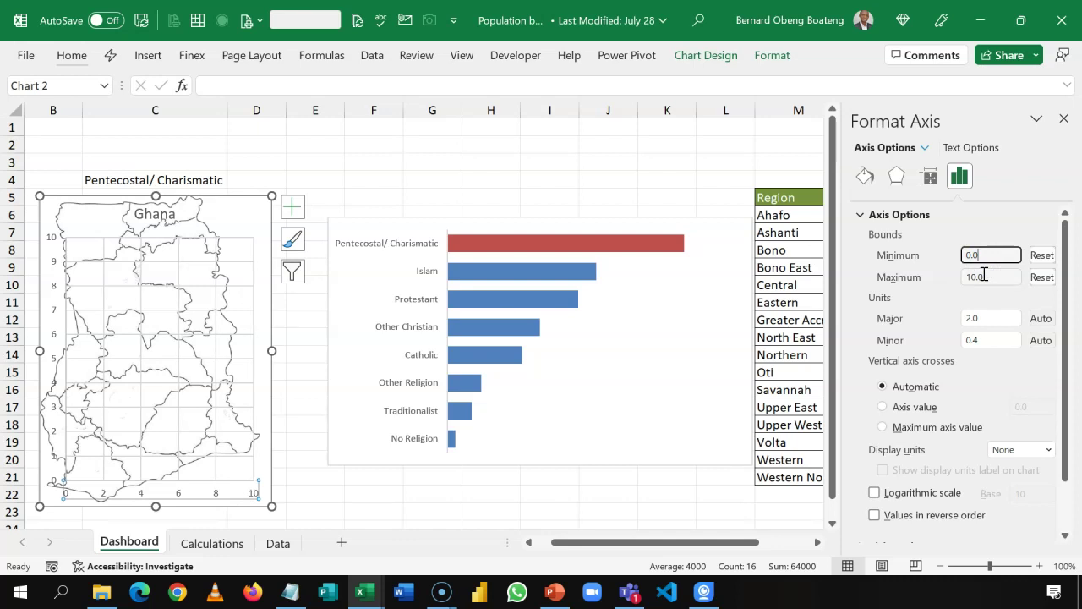
{"action": "left_click", "coordinate": [1063, 119]}
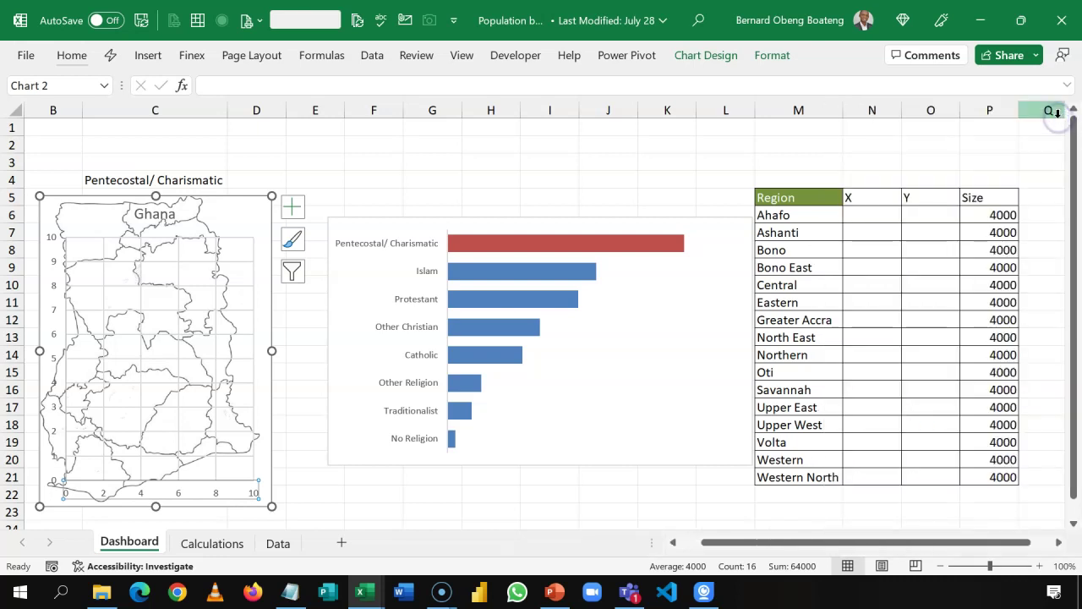
Delete the Ghana title from the bubble chart and enlarge the chart so its plot area covers the map outline.
{"action": "left_click", "coordinate": [156, 217]}
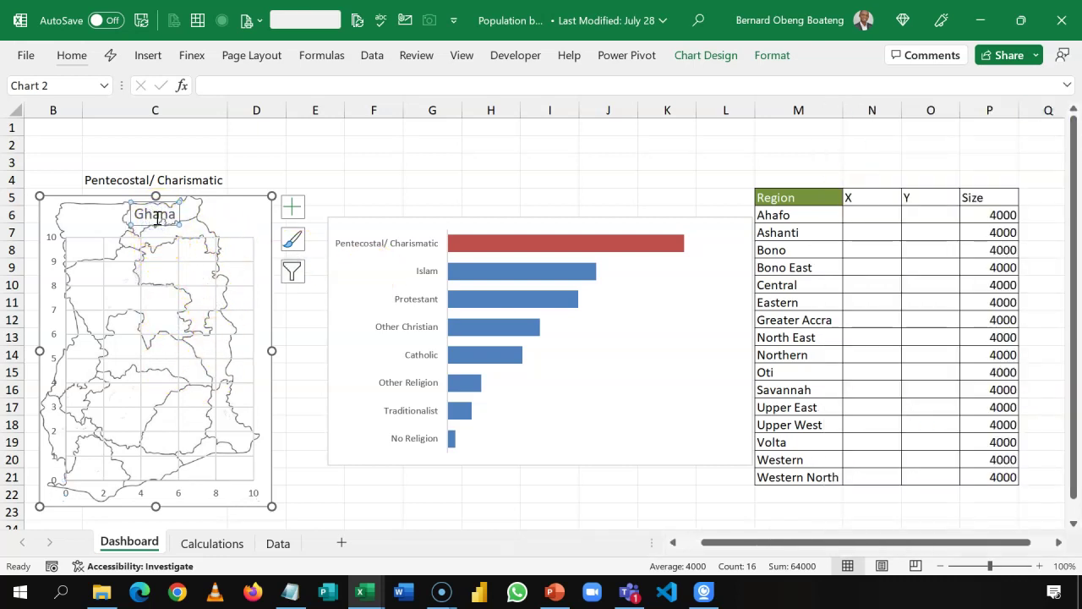
{"action": "key", "text": "Delete"}
{"action": "left_click", "coordinate": [62, 345]}
{"action": "left_click_drag", "start_coordinate": [61, 345], "coordinate": [37, 343]}
{"action": "key", "text": "Escape"}
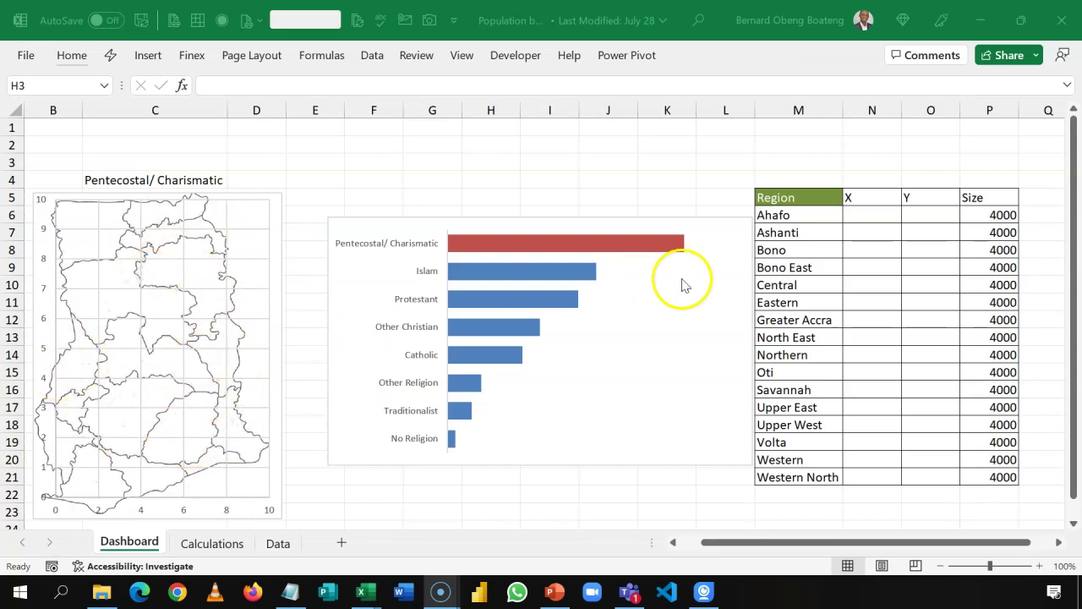
{"action": "left_click", "coordinate": [858, 231]}
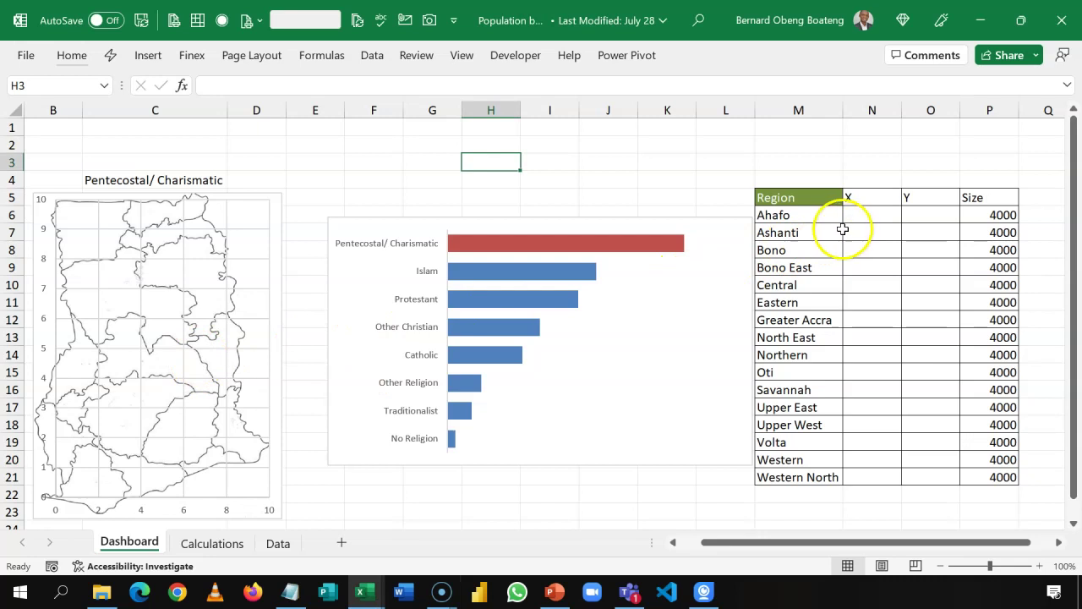
{"action": "left_click", "coordinate": [884, 212]}
{"action": "left_click", "coordinate": [910, 215]}
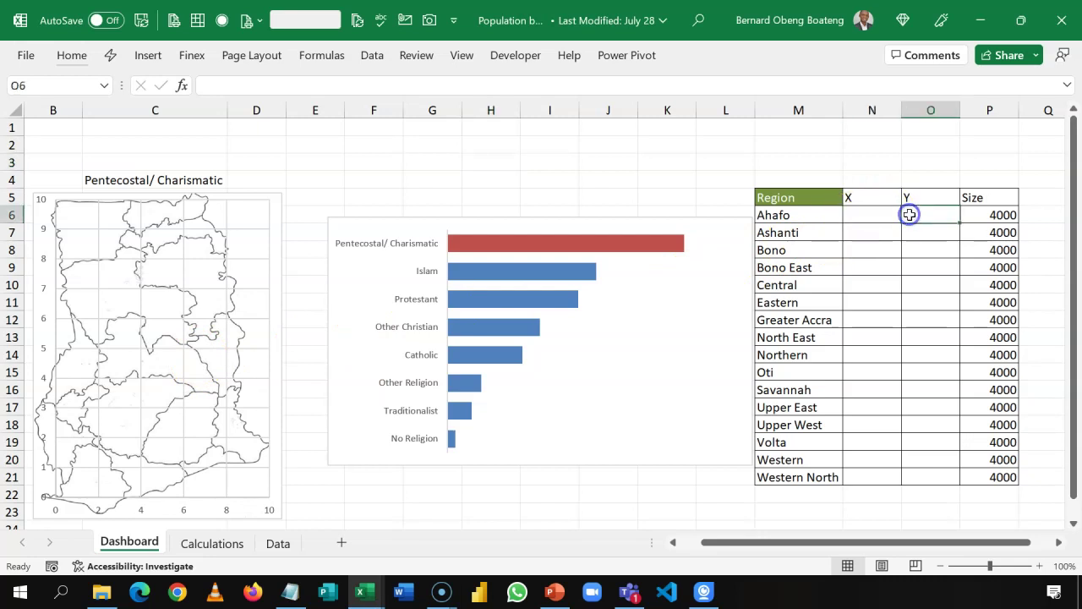
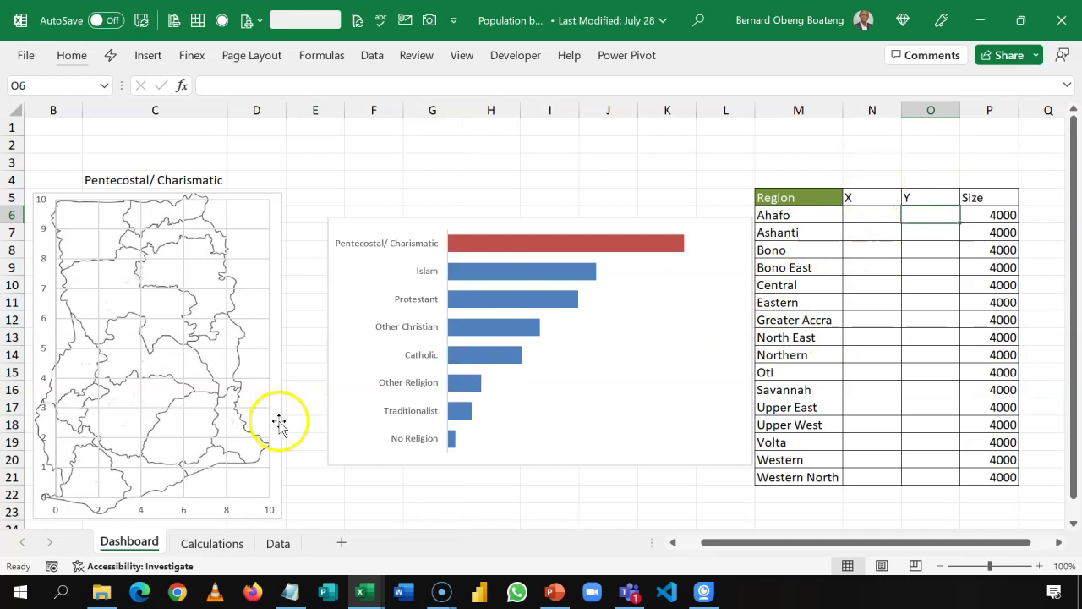
Paste the labelled picture of Ghana's regions into the sheet and place it beside the map chart as a reference.
{"action": "left_click", "coordinate": [446, 193]}
{"action": "key", "text": "ctrl+v"}
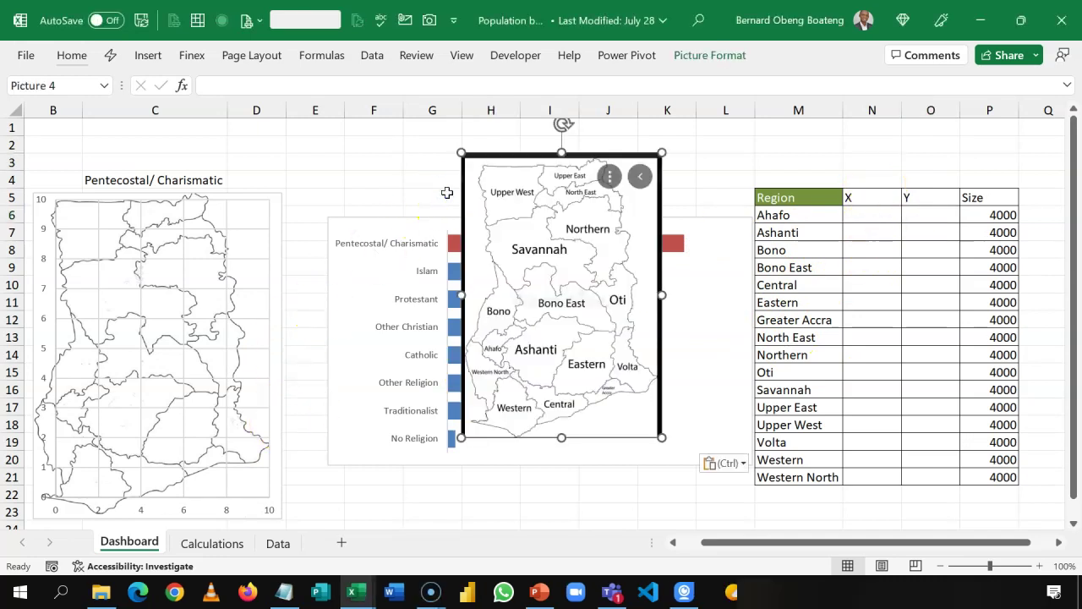
{"action": "left_click_drag", "start_coordinate": [510, 161], "coordinate": [435, 180]}
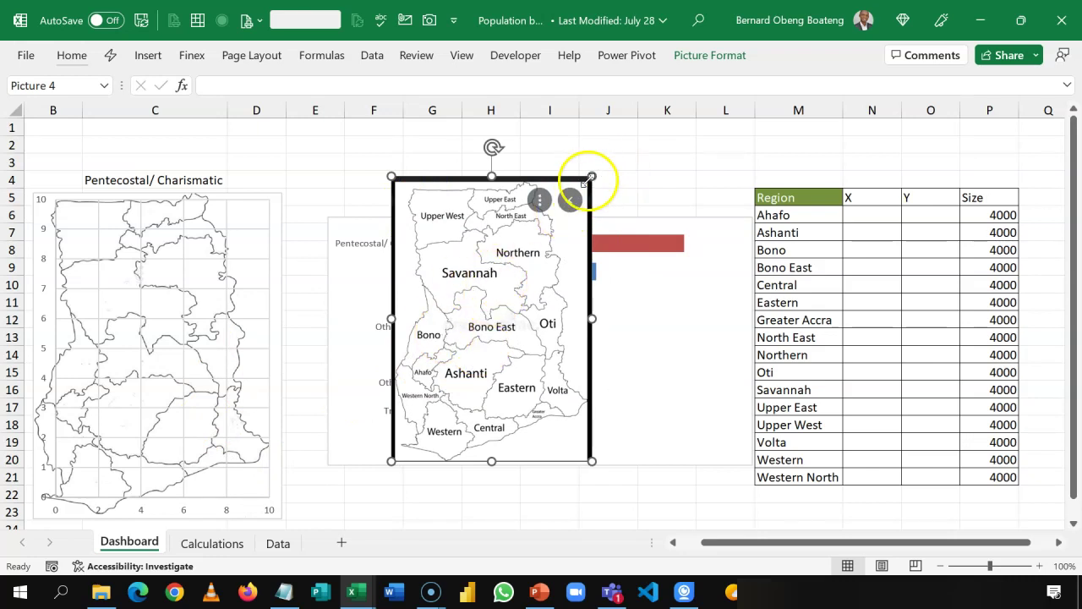
{"action": "key", "text": "Escape"}
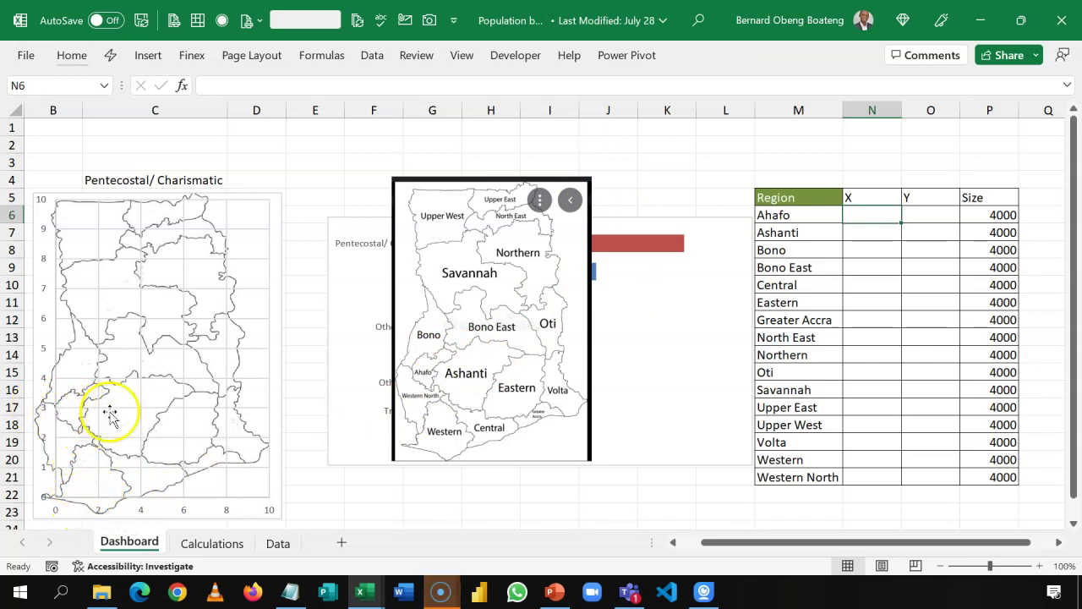
Enter the Ahafo region's bubble coordinates as X 1 and Y 3.
{"action": "type", "text": "1`"}
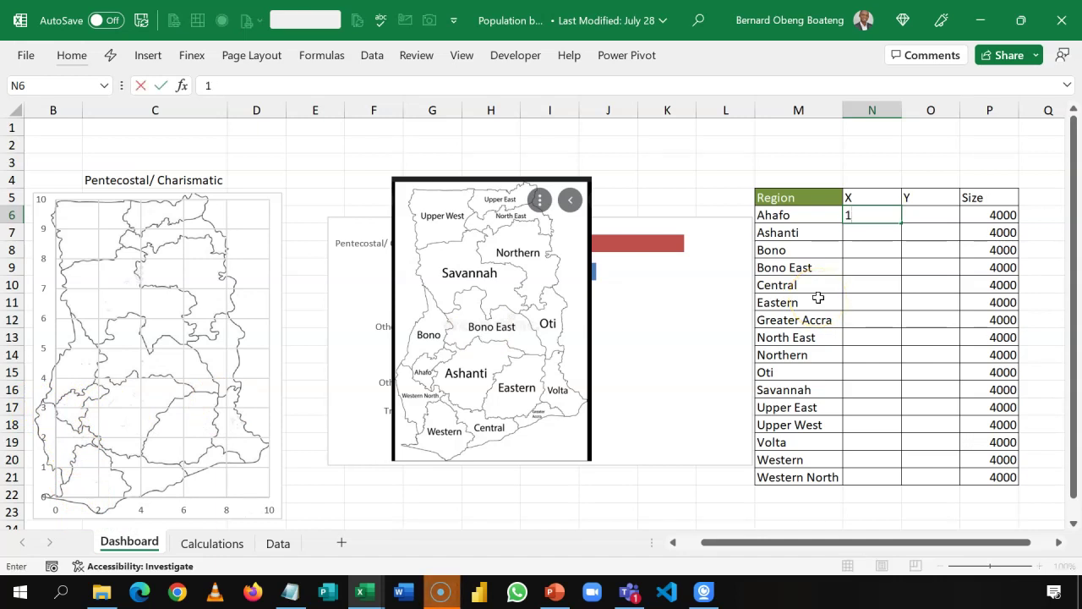
{"action": "key", "text": "Tab"}
{"action": "type", "text": "3"}
{"action": "key", "text": "Return"}
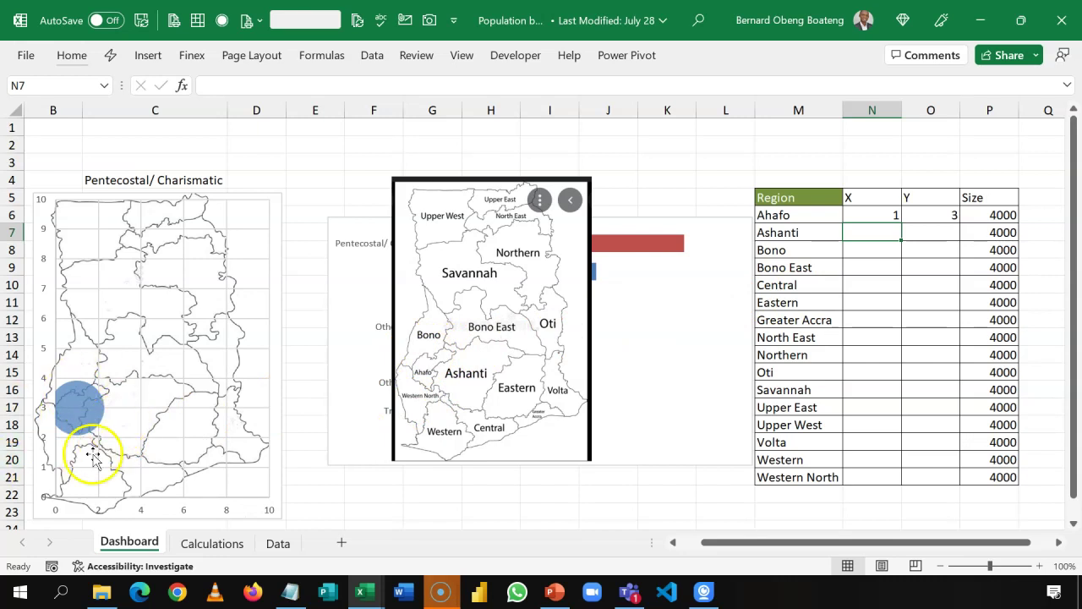
Enter the Ashanti region's bubble coordinates as X 4 and Y 3.
{"action": "mouse_move", "coordinate": [84, 410]}
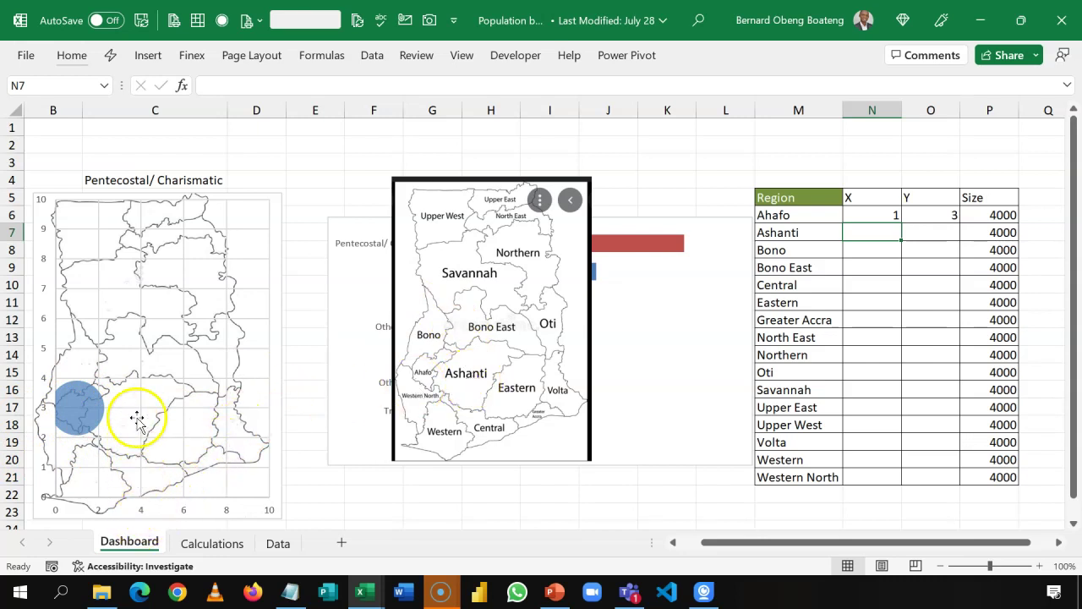
{"action": "type", "text": "4"}
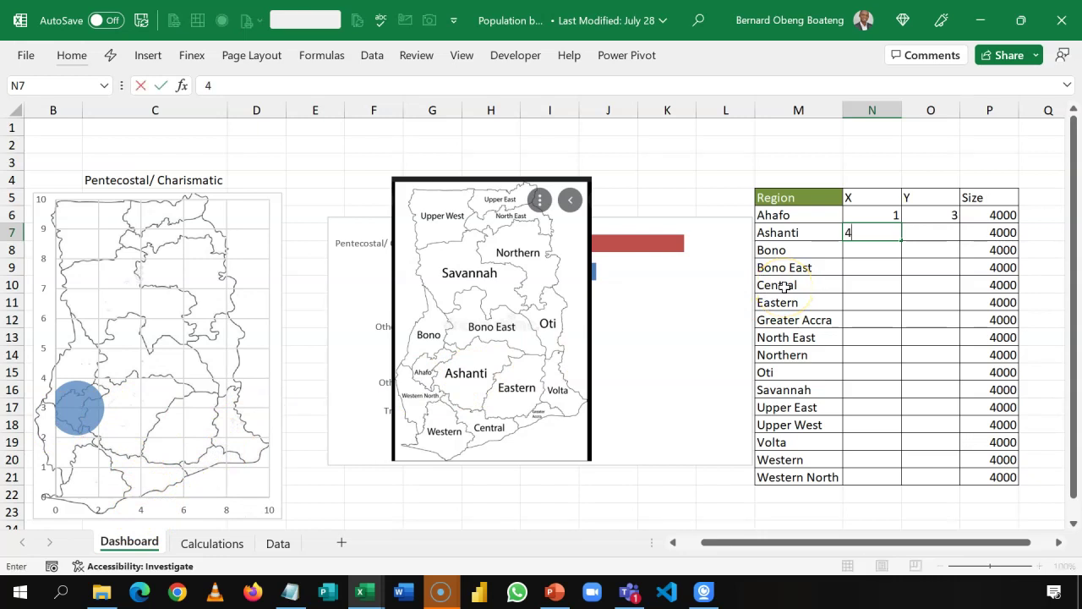
{"action": "key", "text": "Tab"}
{"action": "type", "text": "3"}
{"action": "key", "text": "Return"}
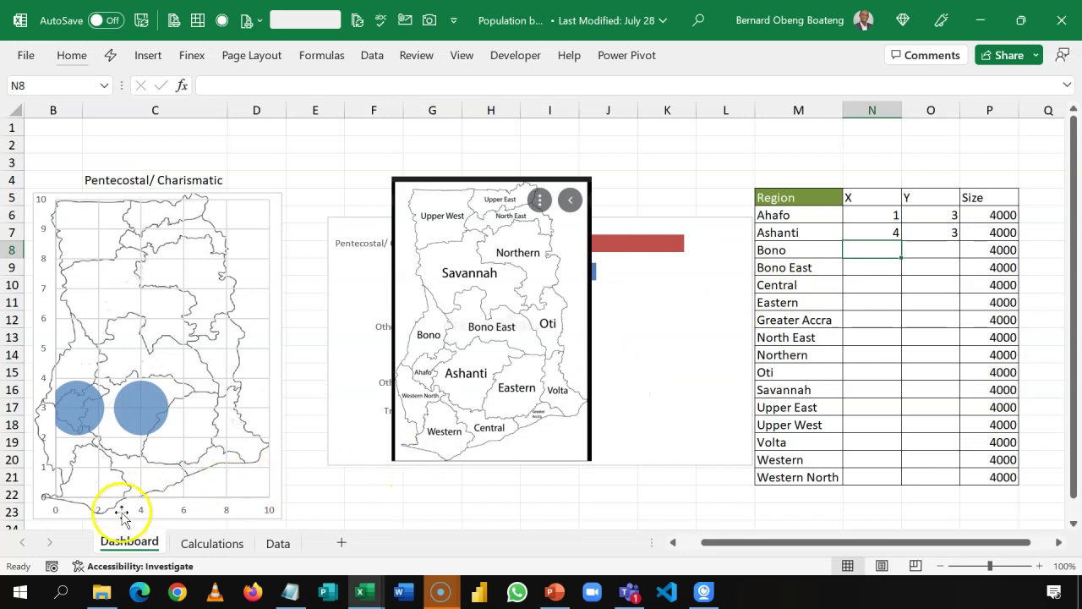
Enter the Bono region's bubble coordinates as X 0 and Y 4.
{"action": "type", "text": "0"}
{"action": "key", "text": "Tab"}
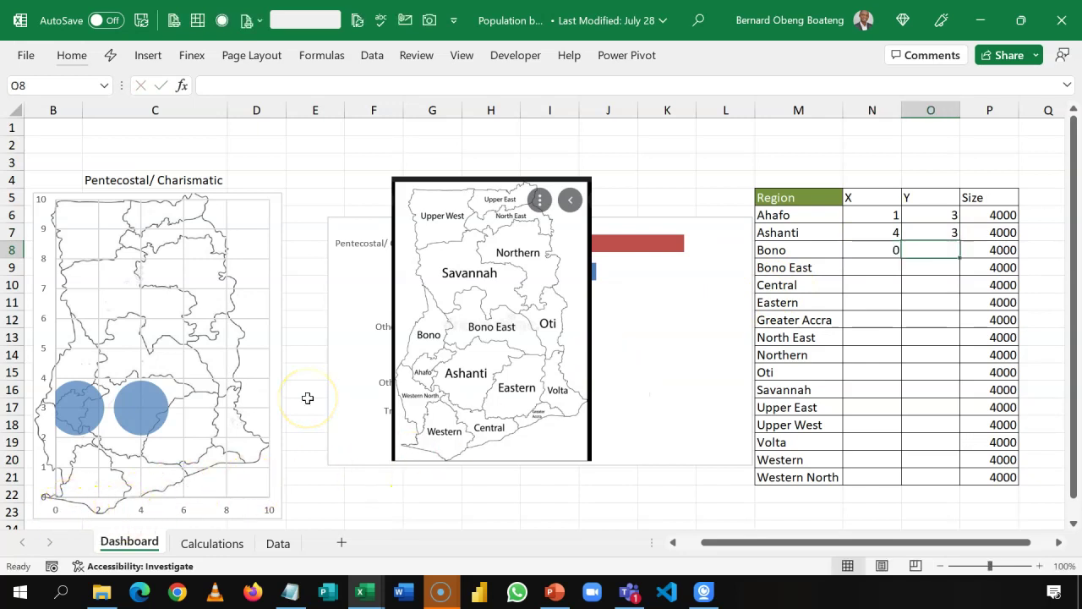
{"action": "type", "text": "4"}
{"action": "key", "text": "Return"}
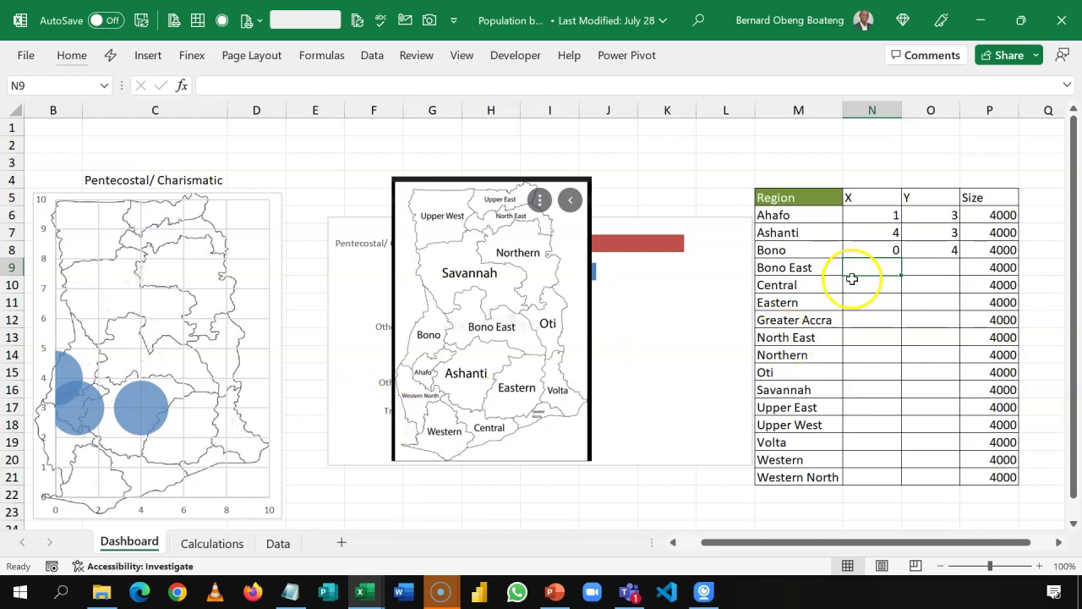
Fine-tune the Bono region's bubble position by setting its X coordinate to 0.4 and then 0.5.
{"action": "left_click", "coordinate": [879, 249]}
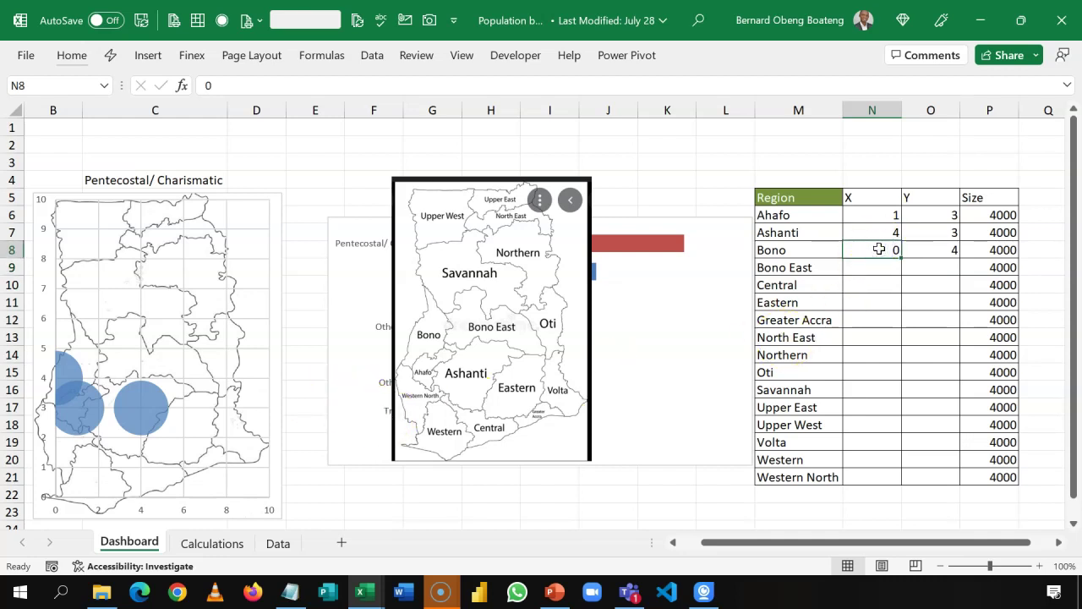
{"action": "double_click", "coordinate": [880, 249]}
{"action": "key", "text": "Return"}
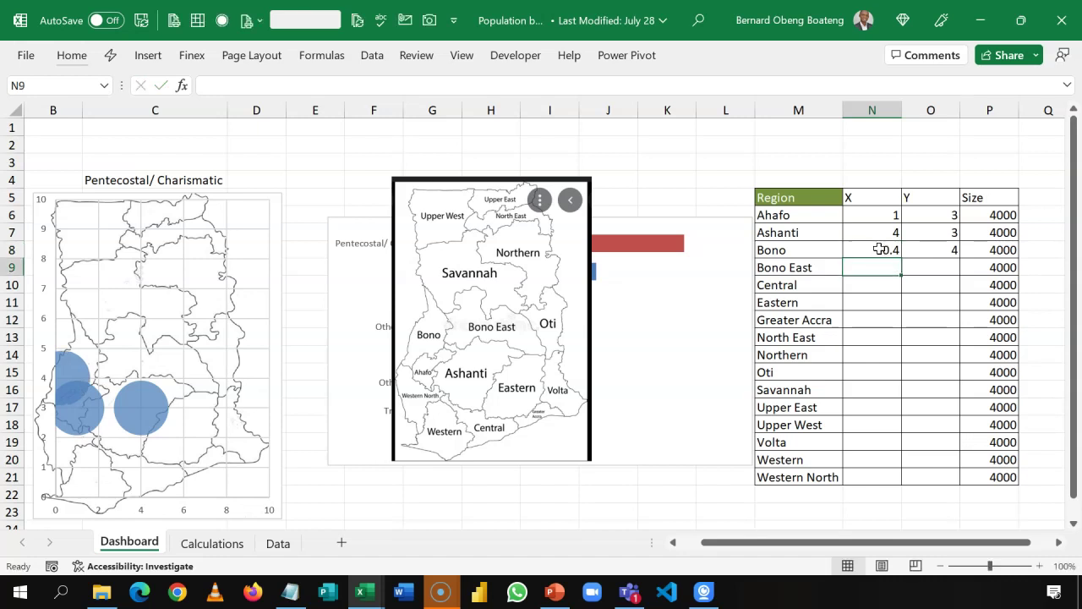
{"action": "left_click", "coordinate": [880, 249]}
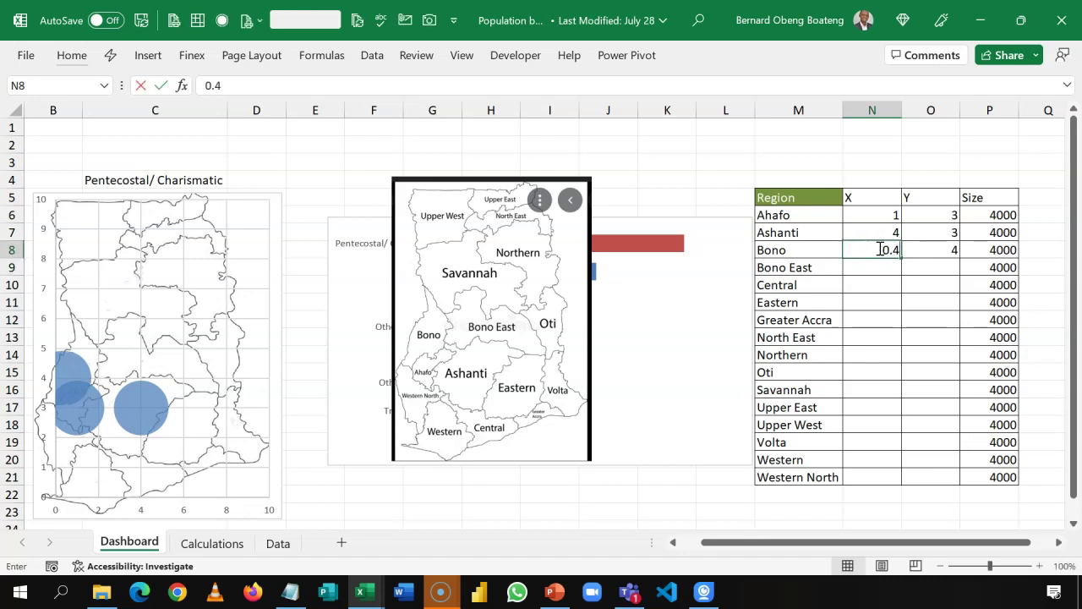
{"action": "type", "text": "0"}
{"action": "key", "text": "Return"}
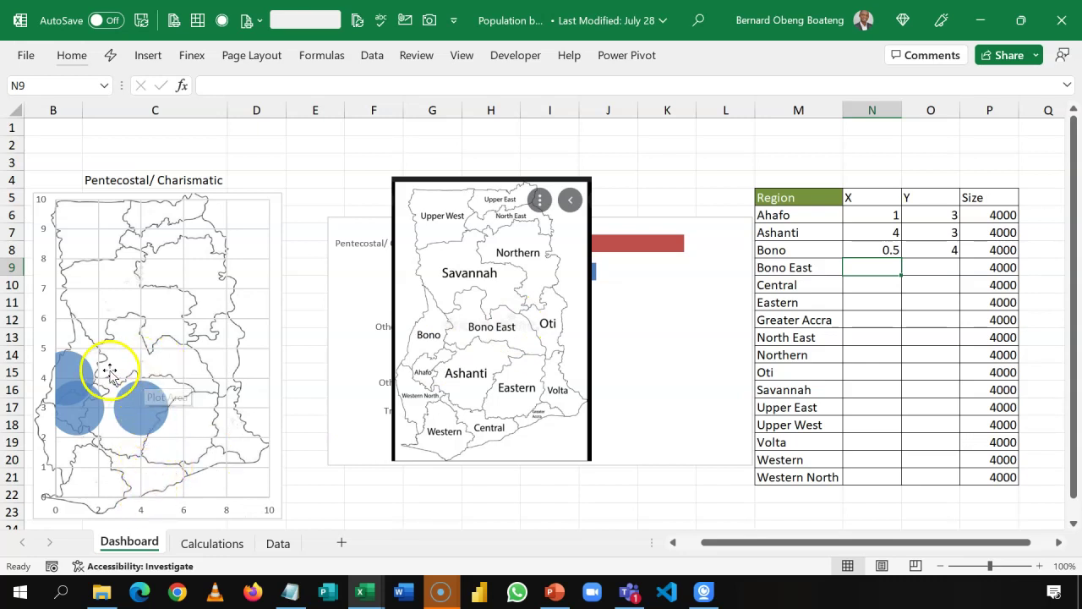
Enter the Bono East region's bubble coordinates as X 4 and Y 4.5.
{"action": "type", "text": "4"}
{"action": "key", "text": "Tab"}
{"action": "type", "text": "4.5"}
{"action": "key", "text": "Return"}
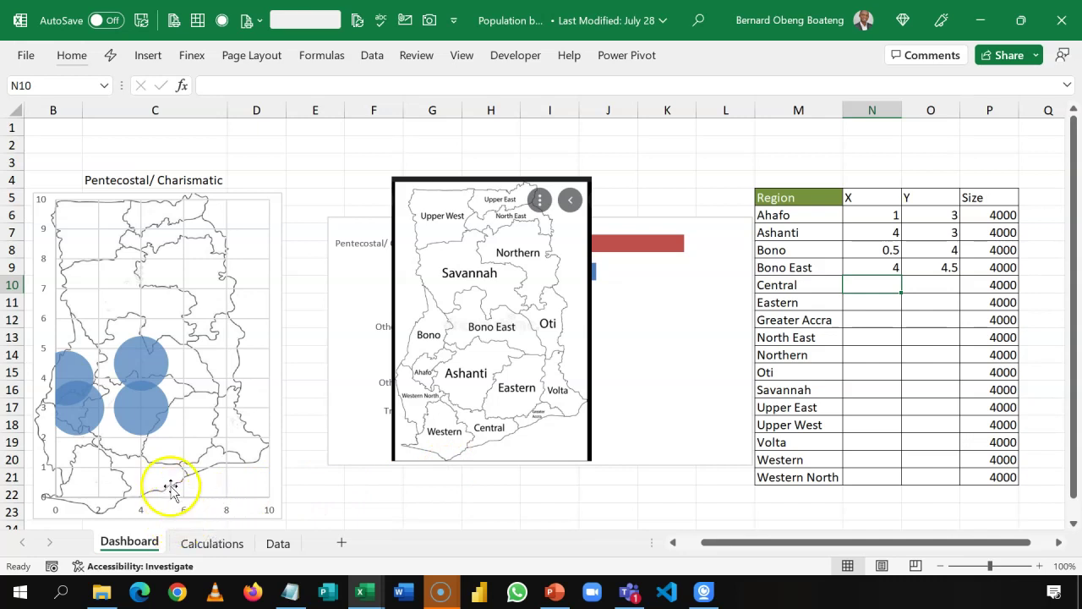
Enter the Central region's bubble coordinates as X 4 and Y 1.
{"action": "type", "text": "4"}
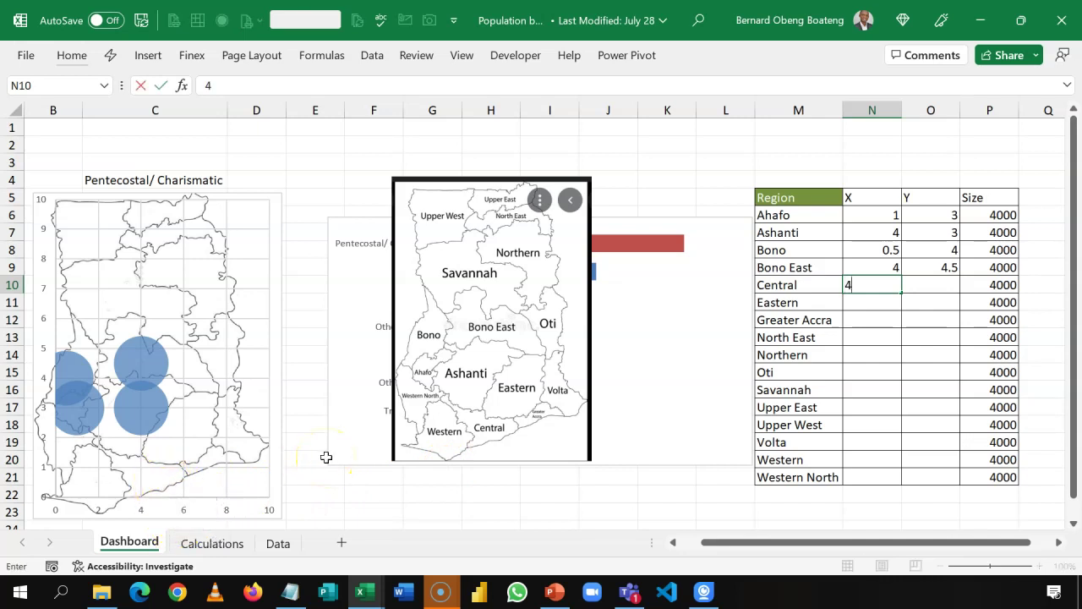
{"action": "key", "text": "Tab"}
{"action": "type", "text": "1"}
{"action": "key", "text": "Return"}
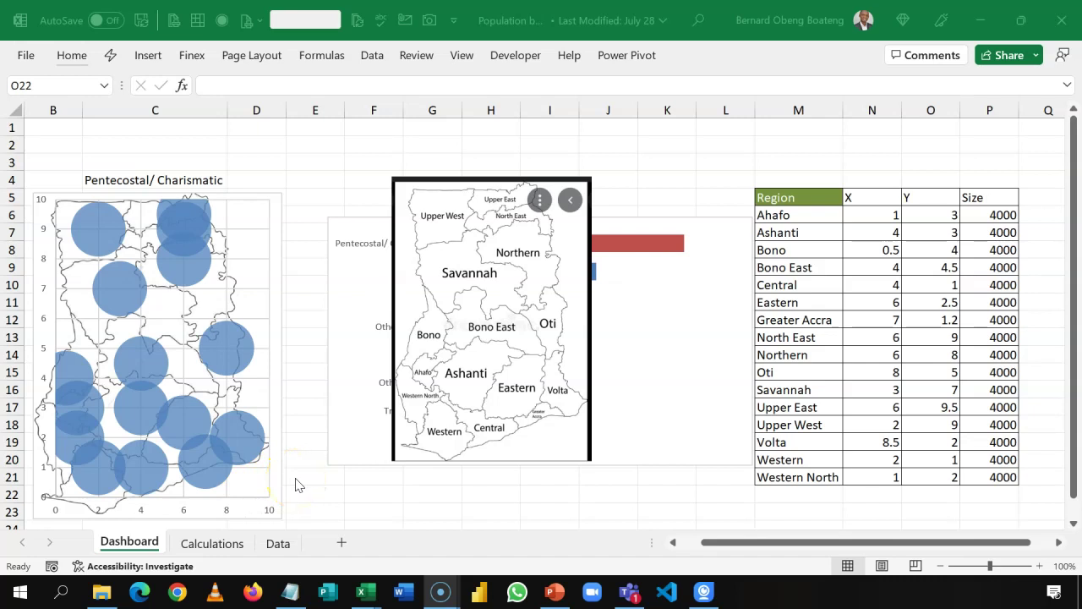
Delete the vertical and horizontal axes from the bubble chart over the Ghana map.
{"action": "left_click", "coordinate": [45, 294]}
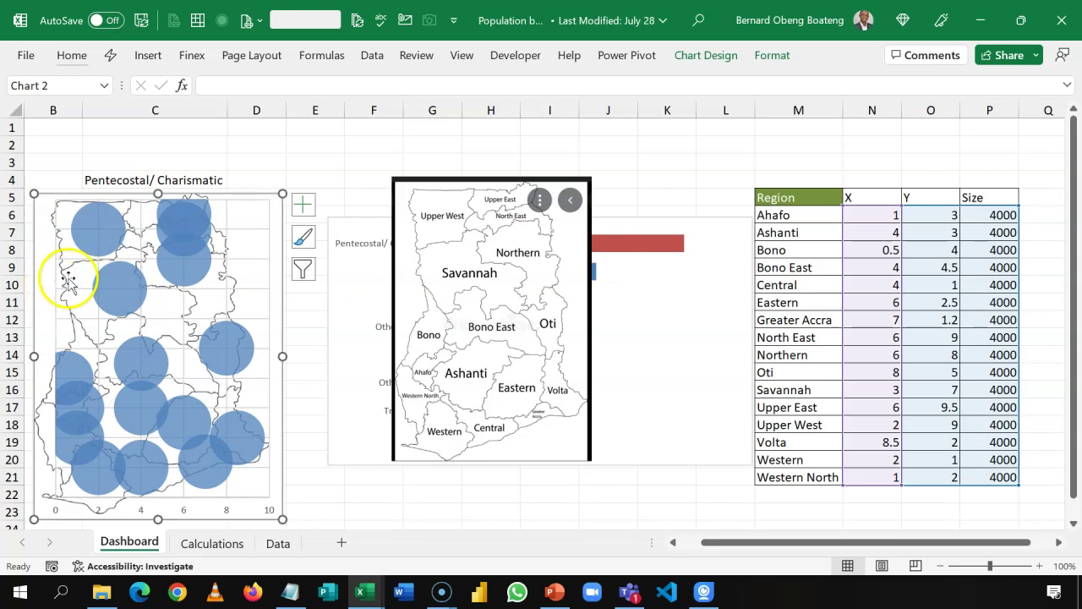
{"action": "left_click", "coordinate": [186, 514]}
{"action": "key", "text": "Delete"}
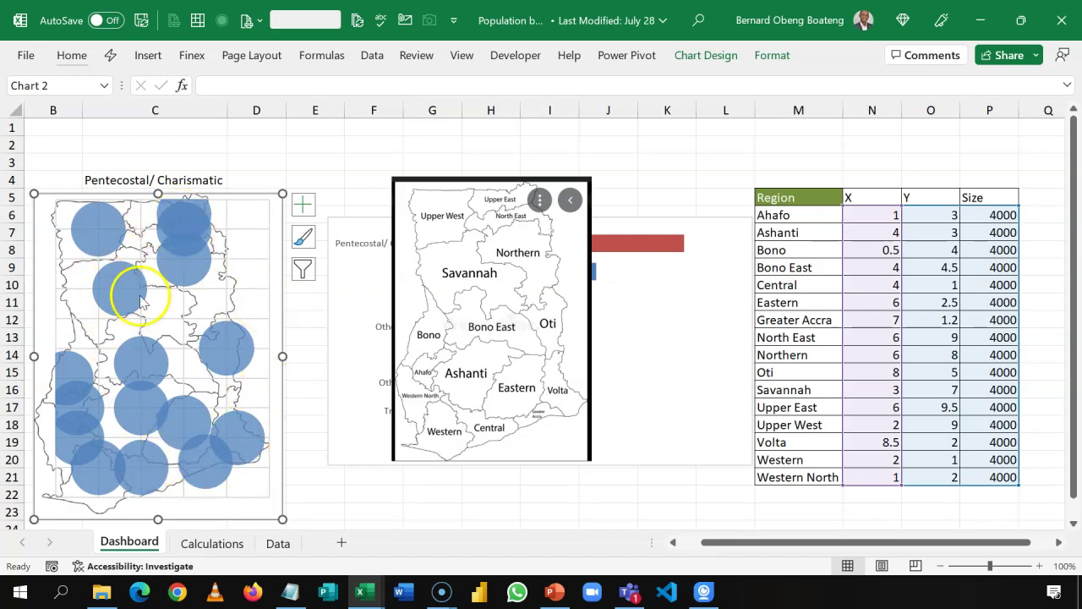
Scale the bubble size of the map chart's data series to 40 and close the series formatting options.
{"action": "double_click", "coordinate": [148, 394]}
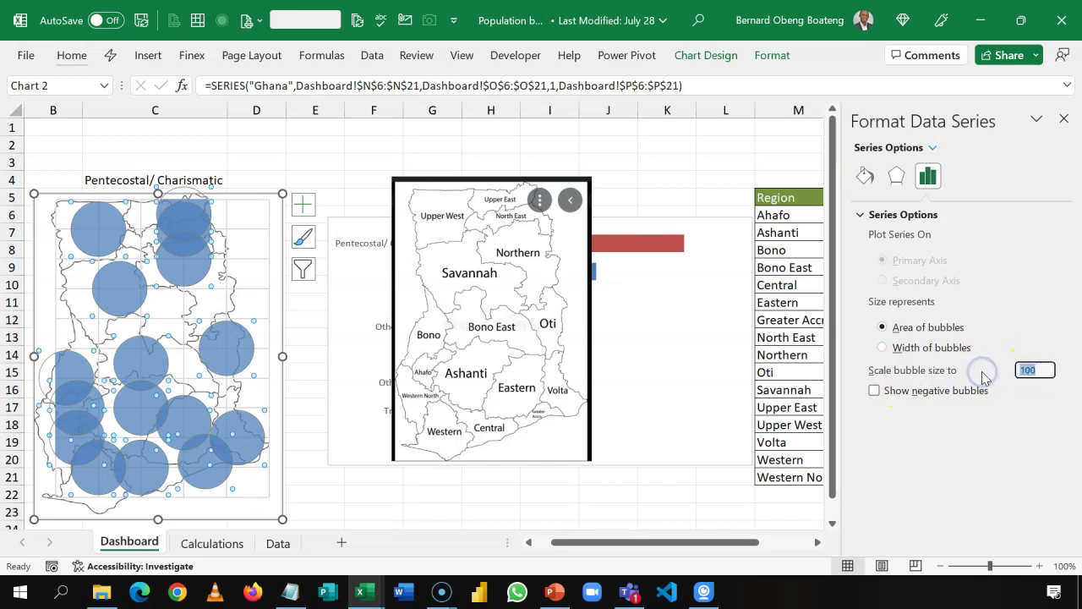
{"action": "key", "text": "Return"}
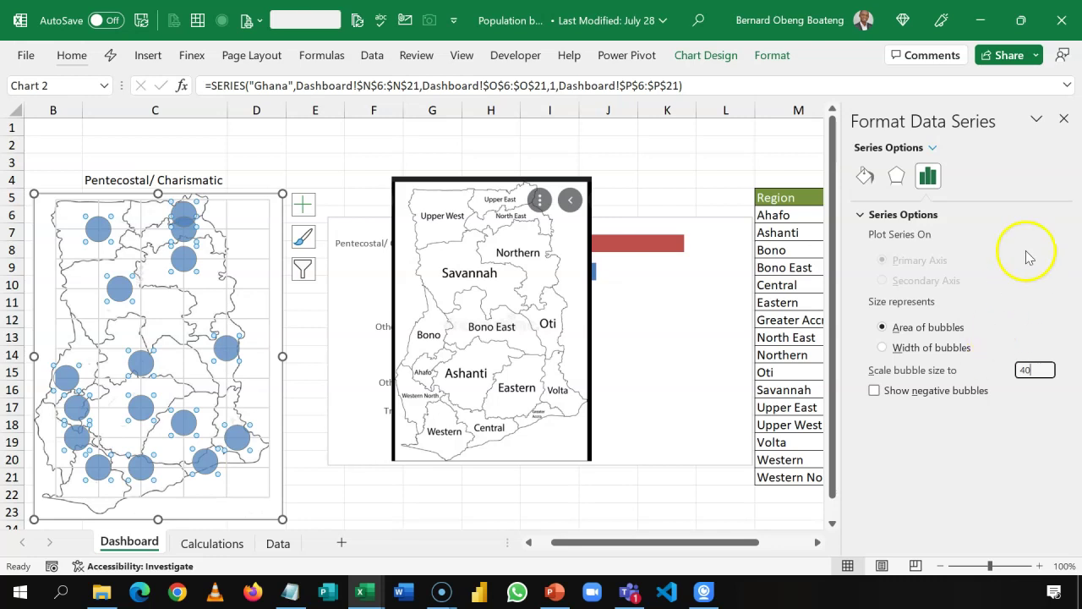
{"action": "left_click", "coordinate": [1064, 119]}
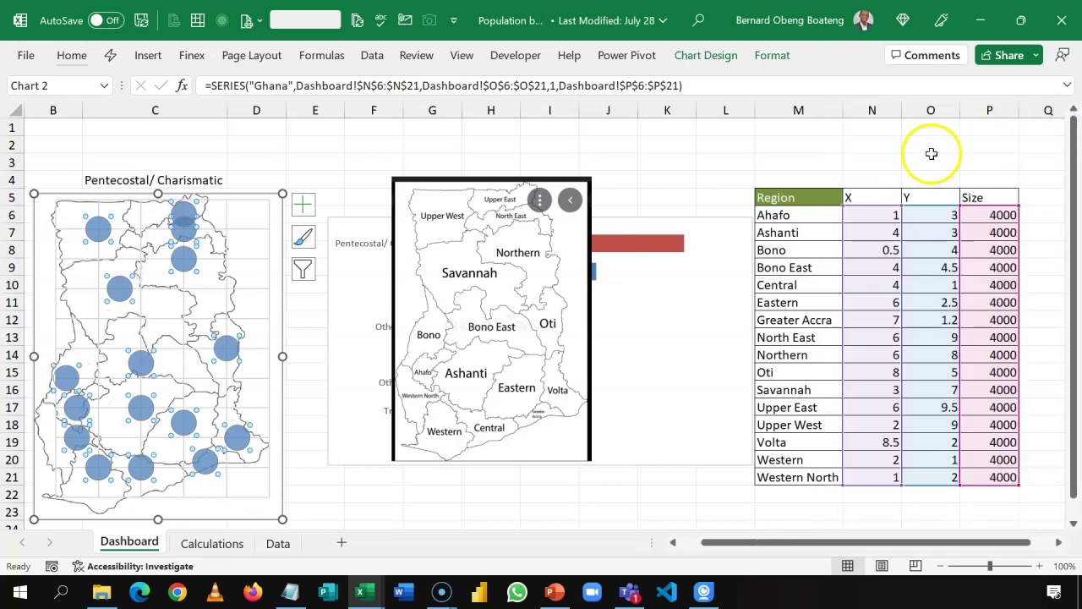
{"action": "left_click", "coordinate": [870, 162]}
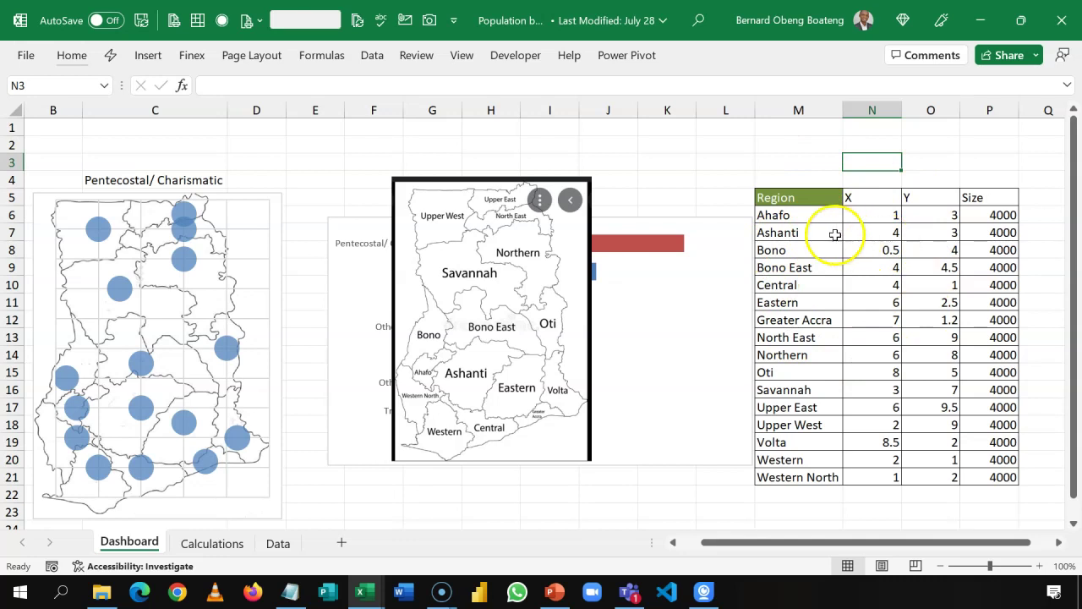
Copy the whole Region, X, Y and Size table from the Dashboard sheet to cell T3 of the Calculations sheet.
{"action": "left_click", "coordinate": [823, 204]}
{"action": "key", "text": "shift+Right"}
{"action": "key", "text": "shift+Right"}
{"action": "key", "text": "shift+Right"}
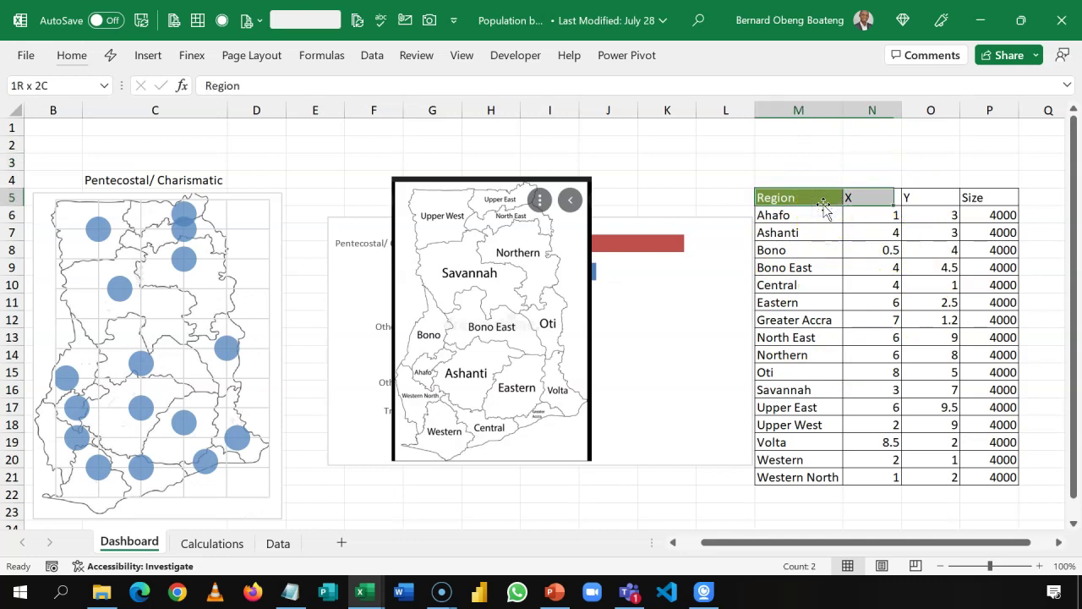
{"action": "key", "text": "shift+Down"}
{"action": "key", "text": "shift+Down"}
{"action": "key", "text": "shift+Down"}
{"action": "key", "text": "shift+Down"}
{"action": "key", "text": "shift+Down"}
{"action": "key", "text": "shift+Down"}
{"action": "key", "text": "shift+Down"}
{"action": "key", "text": "shift+Down"}
{"action": "key", "text": "shift+Down"}
{"action": "key", "text": "shift+Down"}
{"action": "key", "text": "shift+Down"}
{"action": "key", "text": "shift+Down"}
{"action": "key", "text": "shift+Down"}
{"action": "key", "text": "shift+Down"}
{"action": "key", "text": "shift+Down"}
{"action": "key", "text": "shift+Down"}
{"action": "key", "text": "shift+Down"}
{"action": "key", "text": "shift+Up"}
{"action": "key", "text": "ctrl+c"}
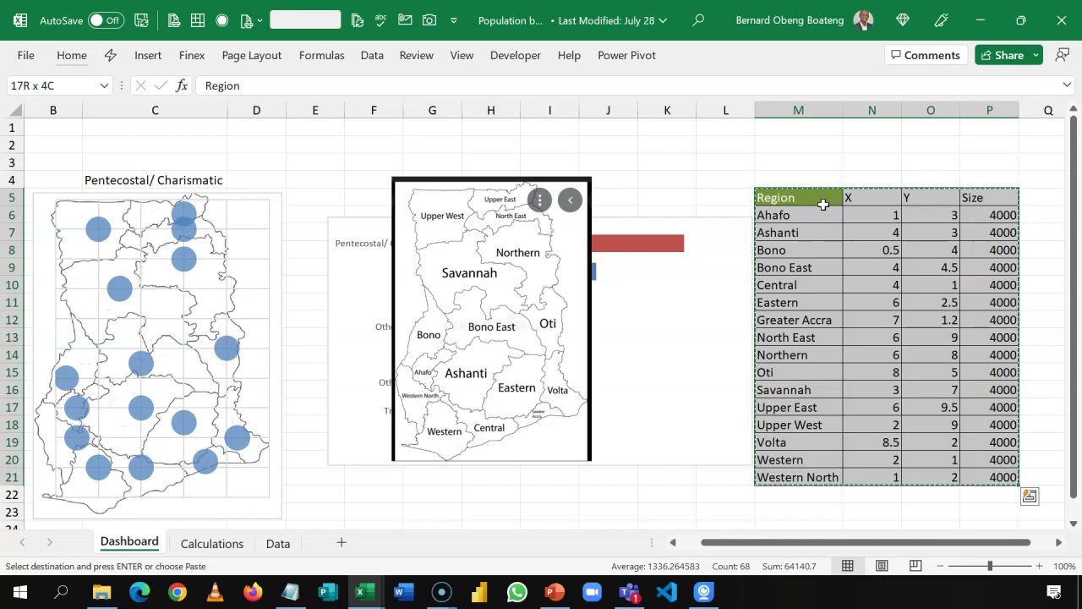
{"action": "left_click", "coordinate": [225, 542]}
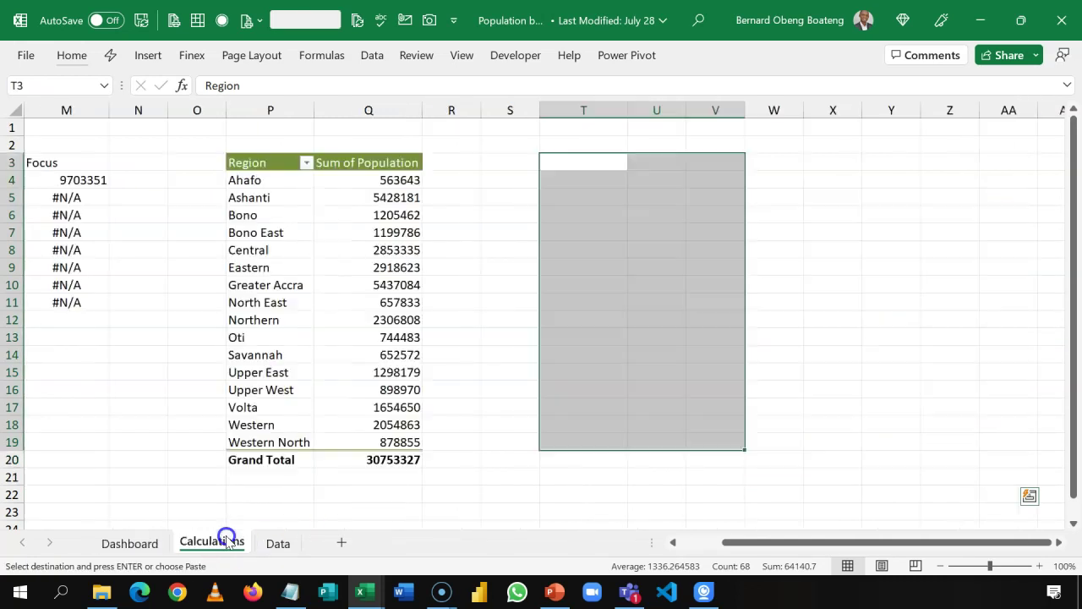
{"action": "left_click", "coordinate": [578, 161]}
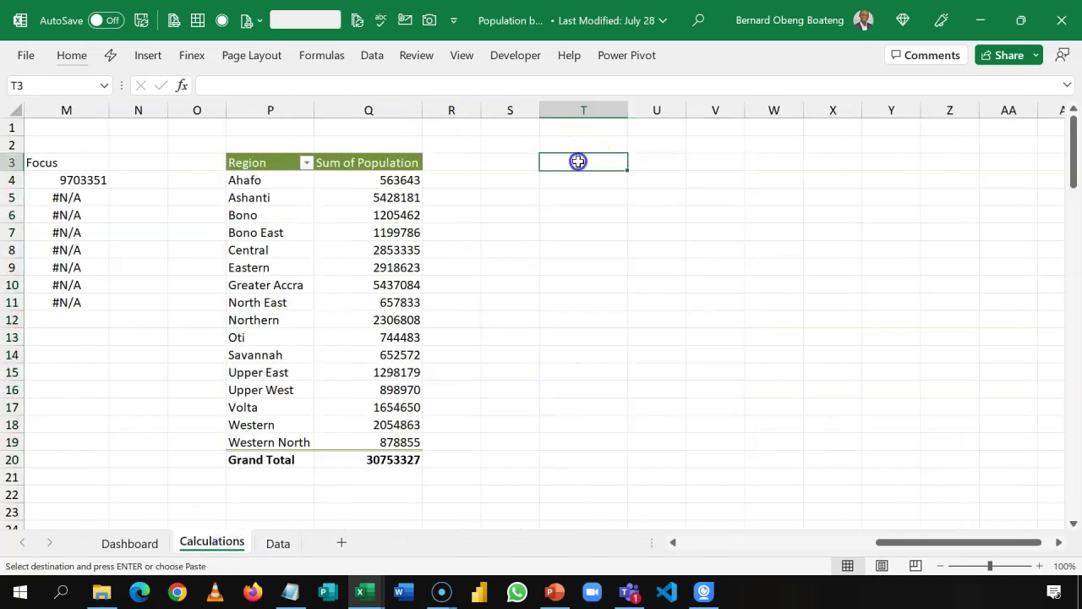
{"action": "key", "text": "ctrl+v"}
{"action": "left_click", "coordinate": [768, 285]}
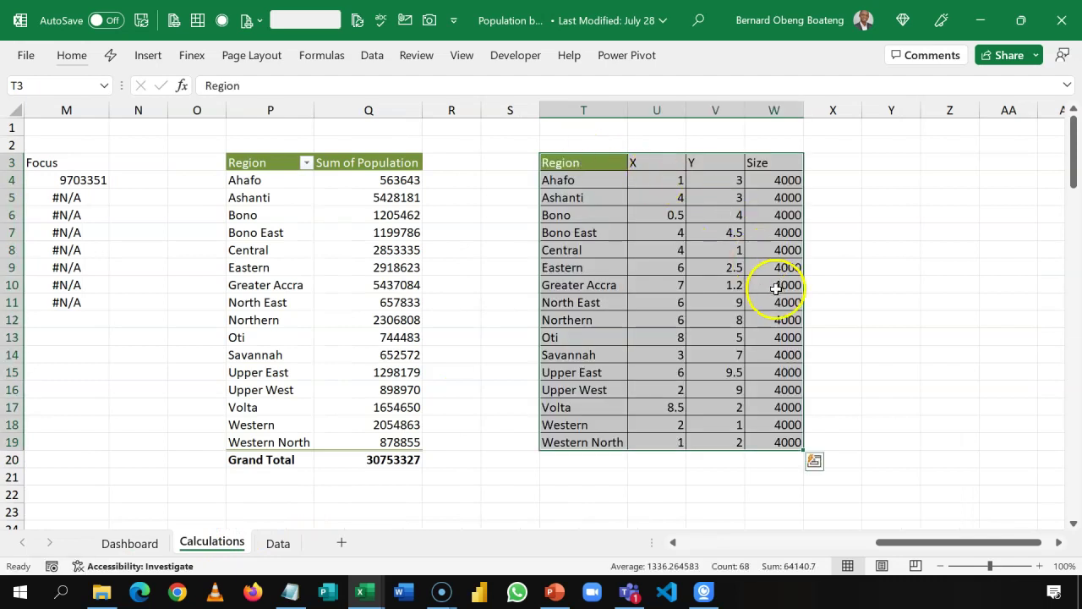
{"action": "left_click", "coordinate": [906, 217]}
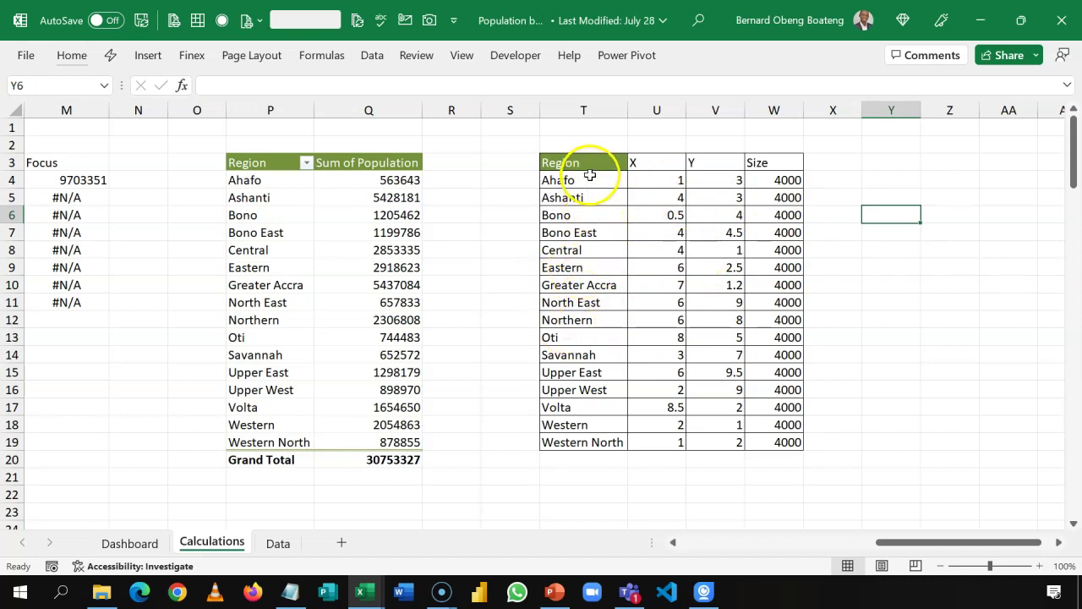
Copy the Region, X and Y columns of the coordinates table to cell Z3 and autofit column Z.
{"action": "left_click_drag", "start_coordinate": [591, 163], "coordinate": [703, 444]}
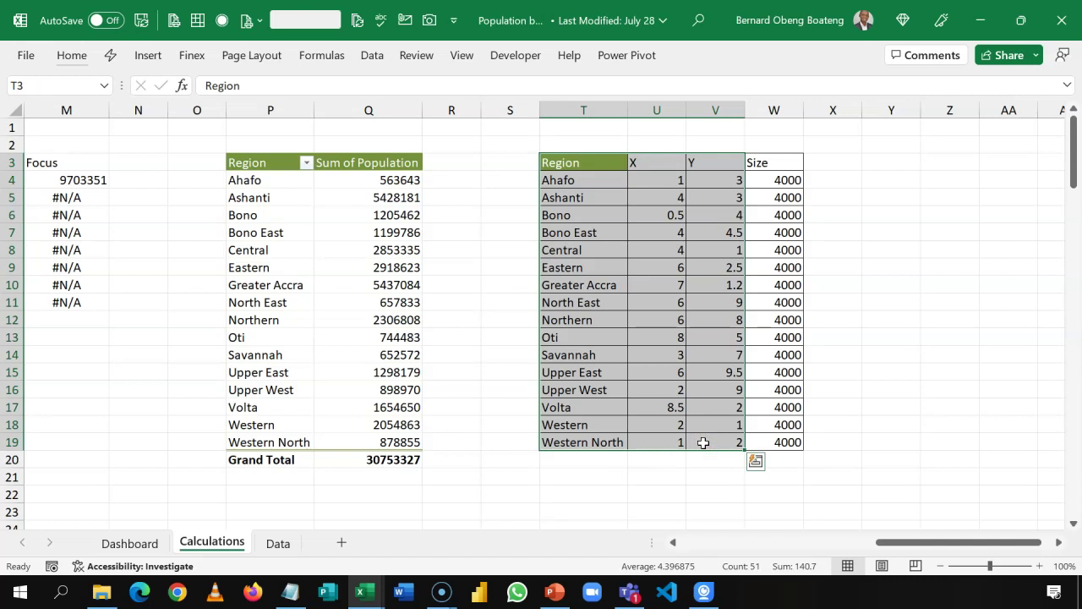
{"action": "key", "text": "ctrl+c"}
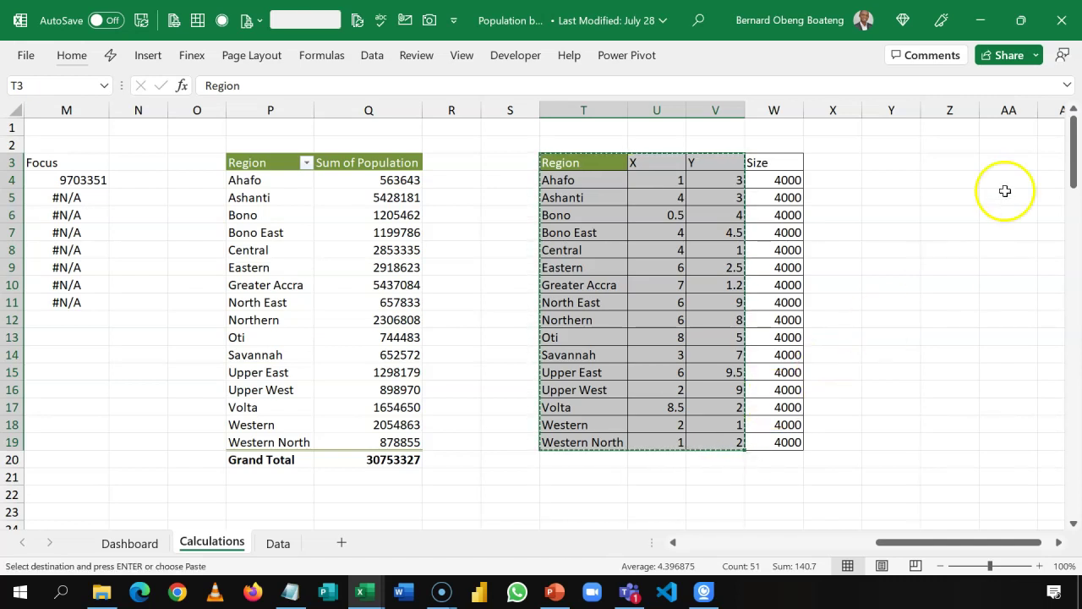
{"action": "left_click", "coordinate": [954, 162]}
{"action": "key", "text": "ctrl+v"}
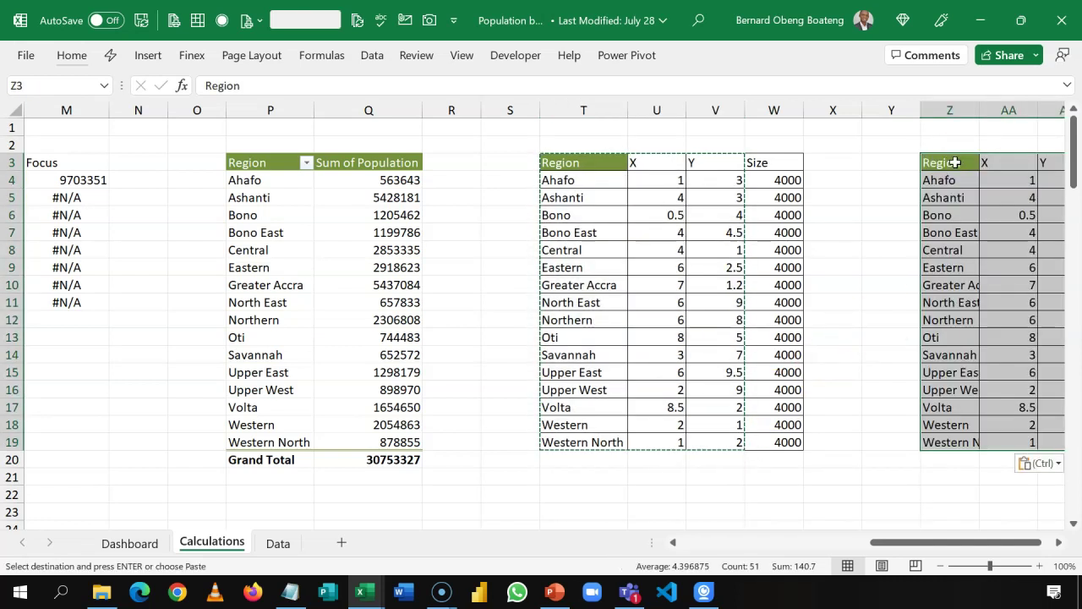
{"action": "double_click", "coordinate": [978, 113]}
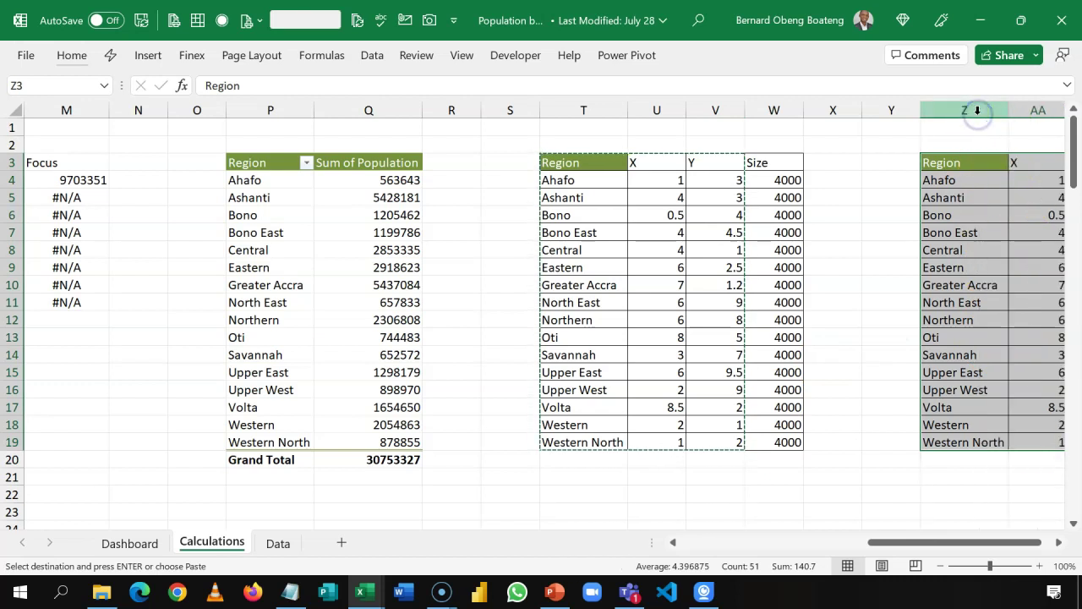
Finish copying the region coordinates table by clearing the active copy marquee.
{"action": "left_click", "coordinate": [1058, 542]}
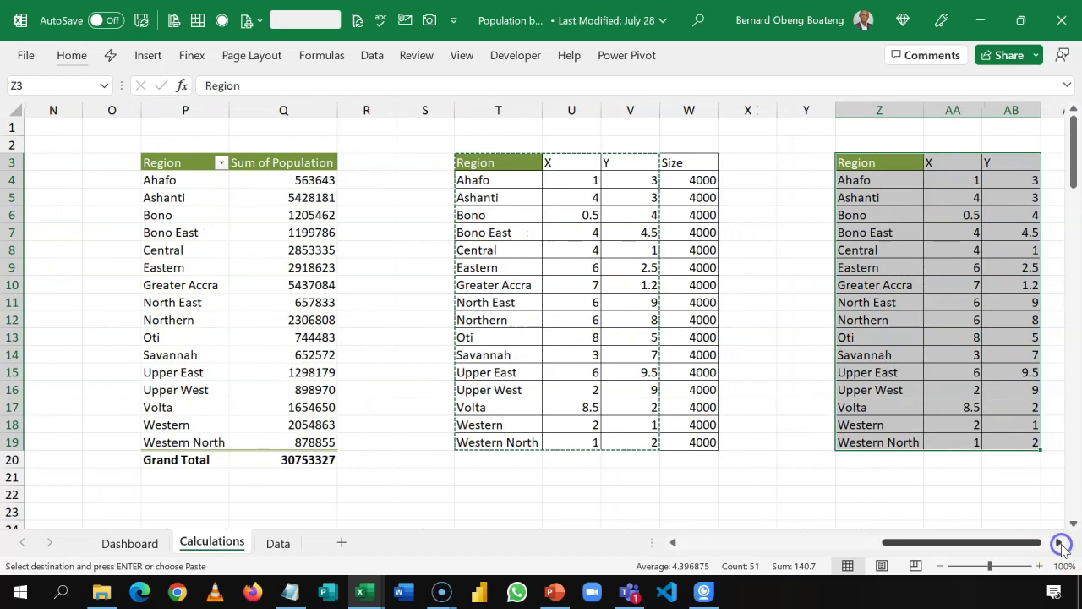
{"action": "left_click", "coordinate": [1058, 542]}
{"action": "key", "text": "Escape"}
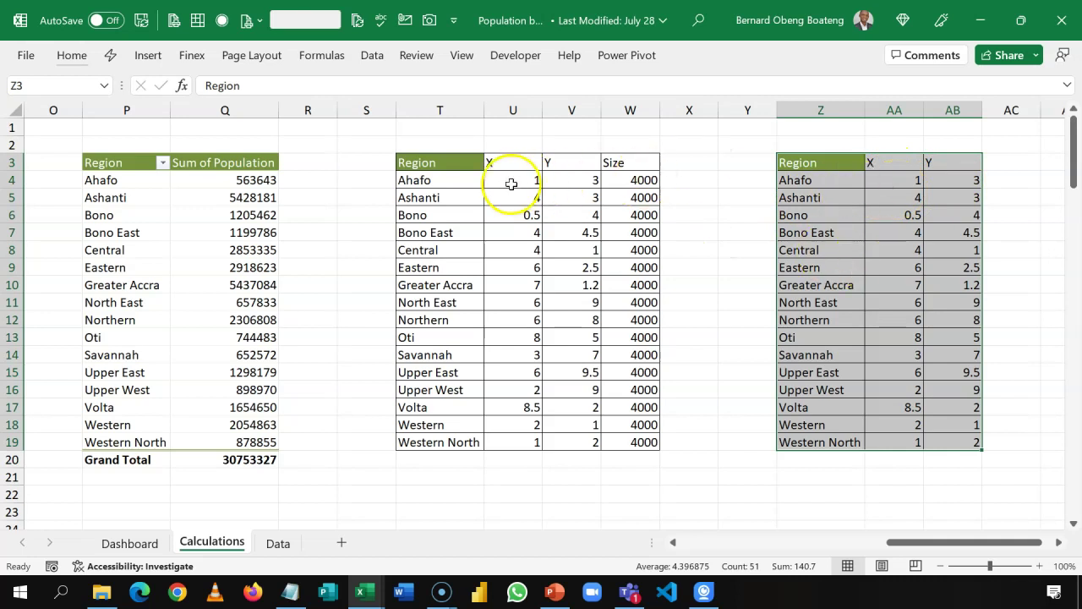
{"action": "left_click", "coordinate": [641, 181]}
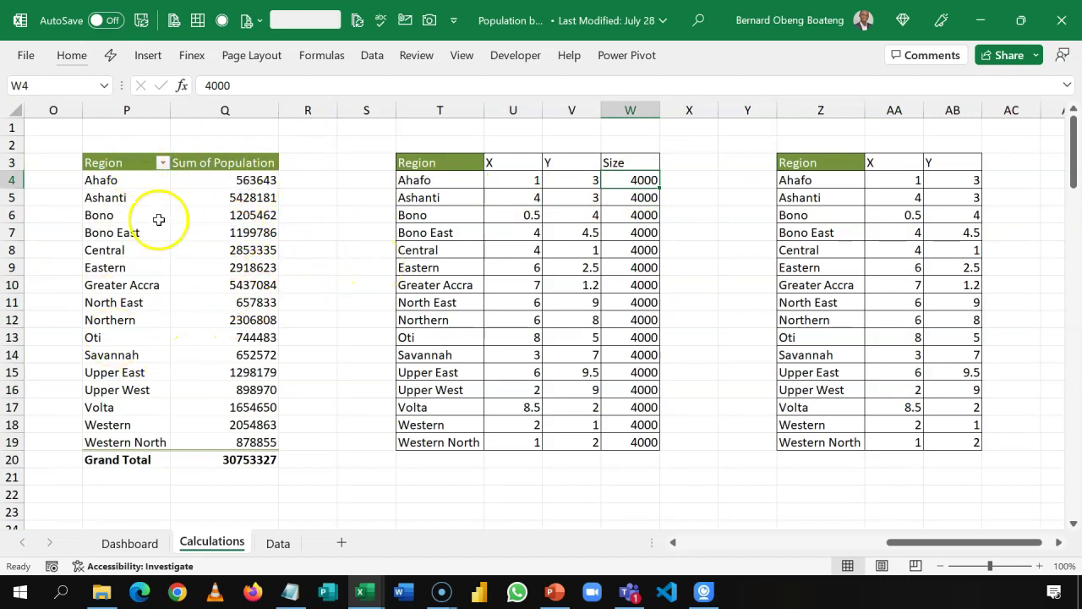
{"action": "left_click", "coordinate": [174, 264]}
{"action": "left_click_drag", "start_coordinate": [450, 161], "coordinate": [617, 450]}
{"action": "left_click_drag", "start_coordinate": [816, 178], "coordinate": [833, 215]}
{"action": "left_click", "coordinate": [877, 350]}
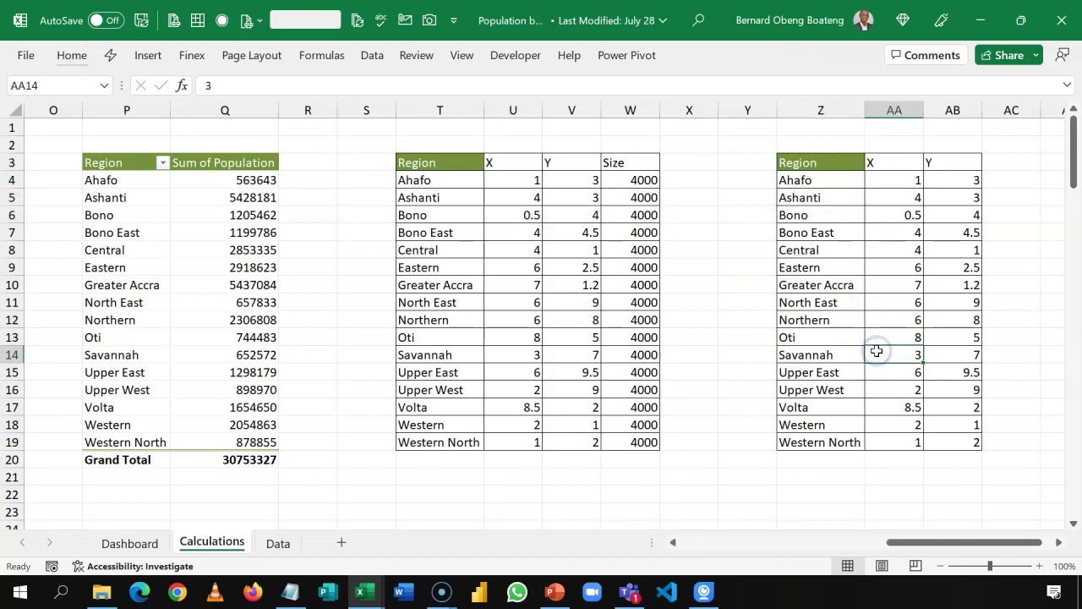
Convert the copied region coordinates range Z3:AB19 into an Excel table with headers.
{"action": "left_click", "coordinate": [806, 295]}
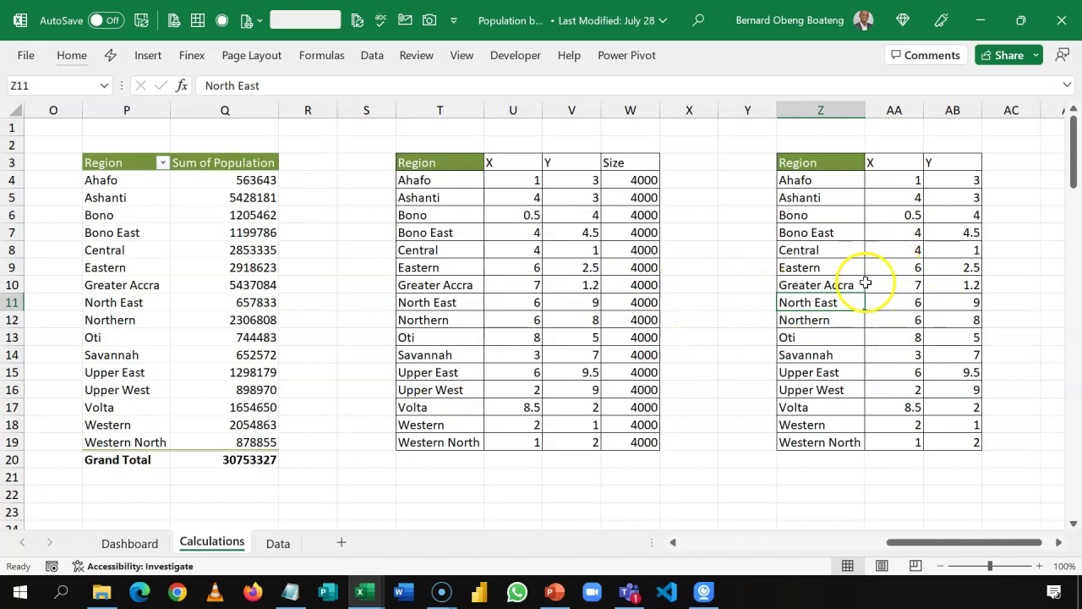
{"action": "key", "text": "ctrl+t"}
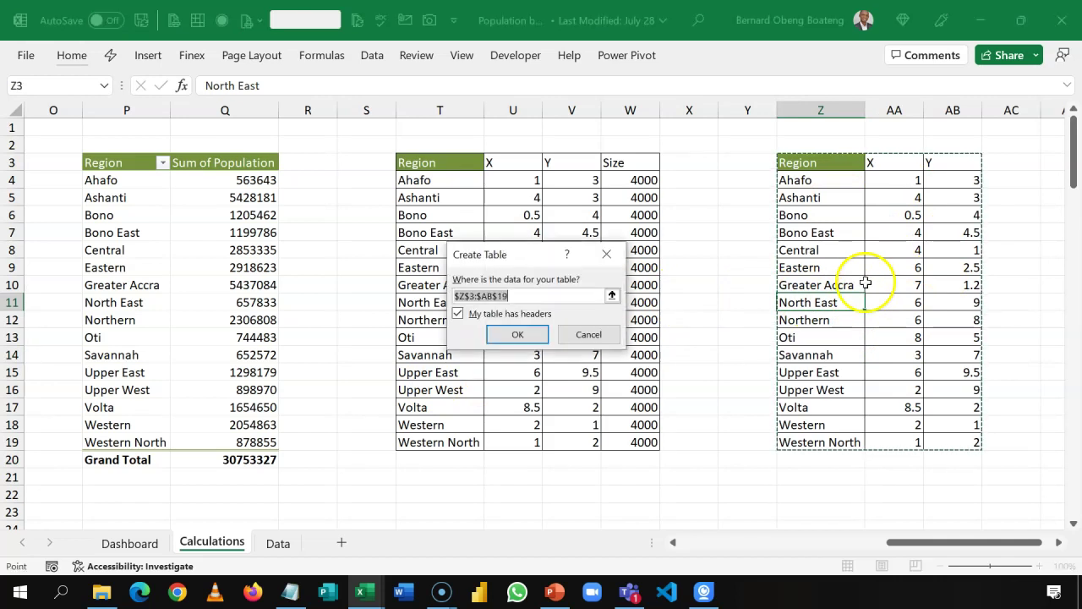
{"action": "left_click", "coordinate": [518, 335]}
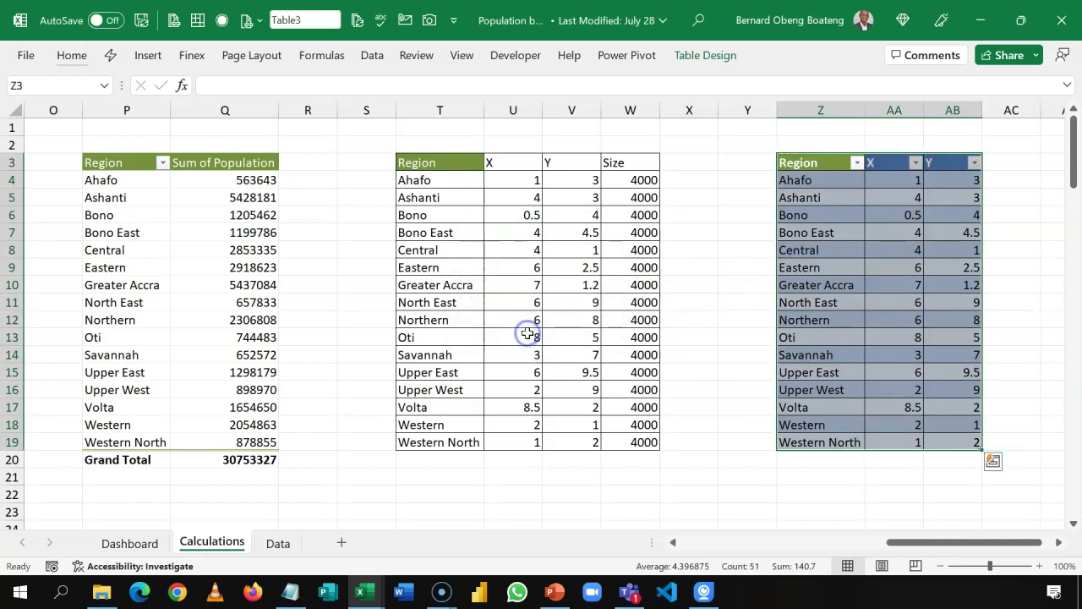
Apply the blue banded table style to the new table, clearing its existing cell formatting.
{"action": "left_click", "coordinate": [723, 65]}
{"action": "right_click", "coordinate": [913, 115]}
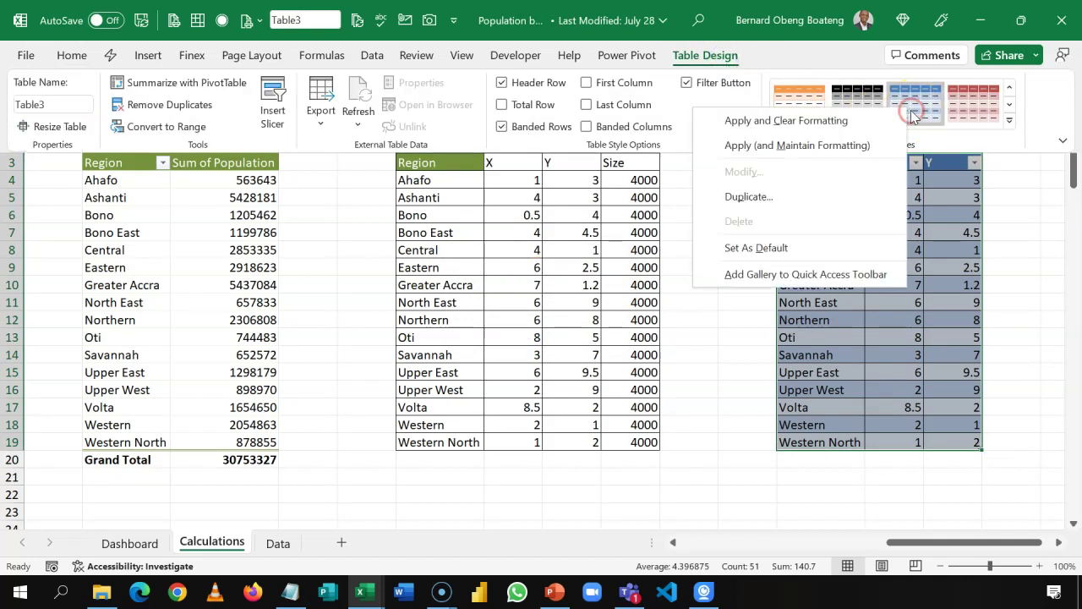
{"action": "left_click", "coordinate": [867, 120]}
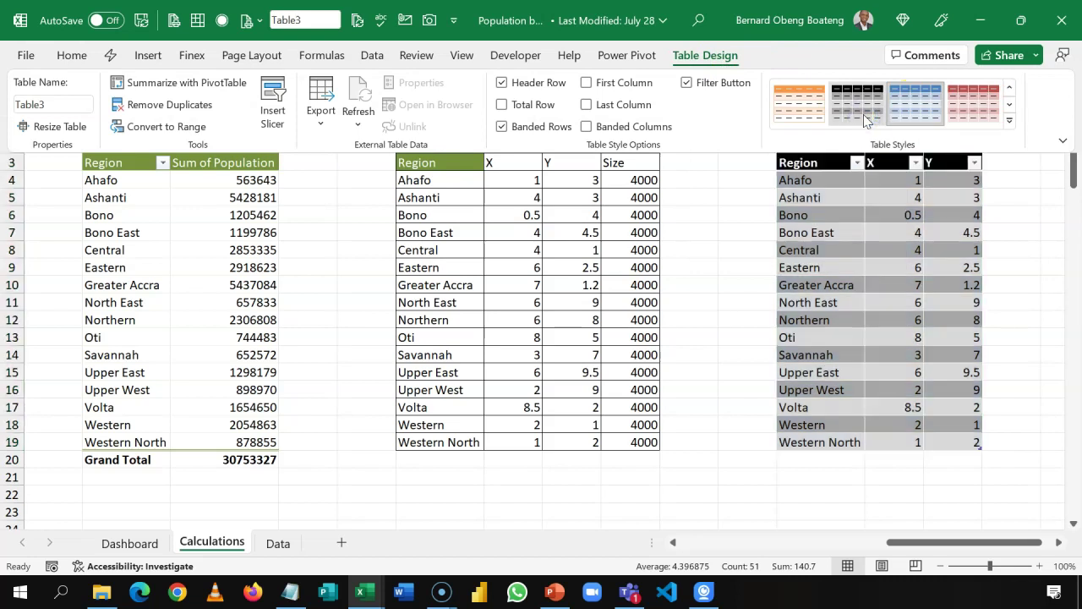
{"action": "right_click", "coordinate": [909, 115]}
{"action": "left_click", "coordinate": [892, 273]}
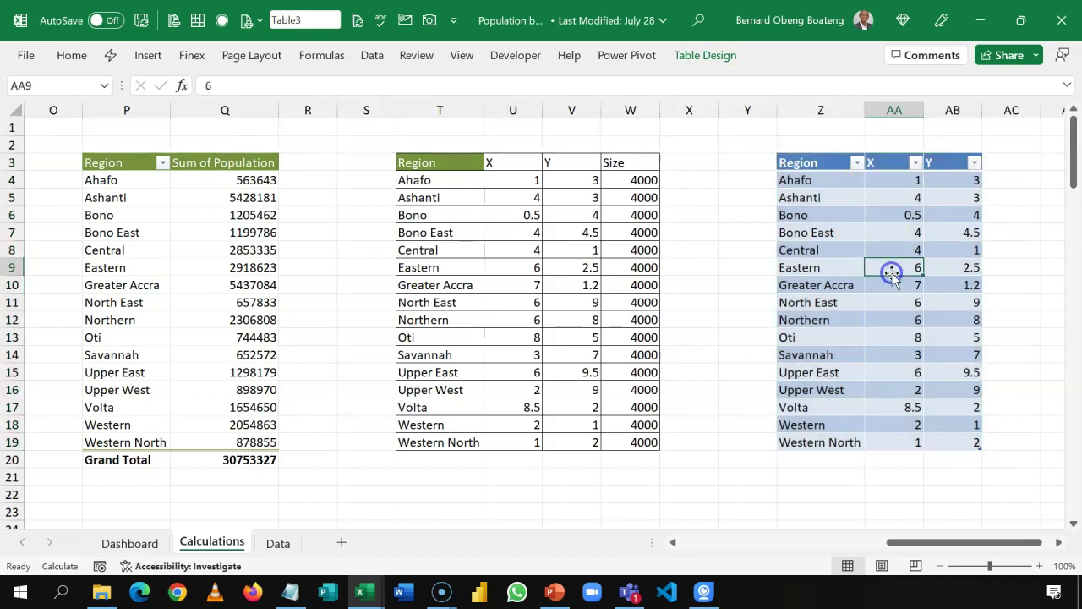
Rename the blue region coordinates table as Lookup.
{"action": "left_click", "coordinate": [681, 66]}
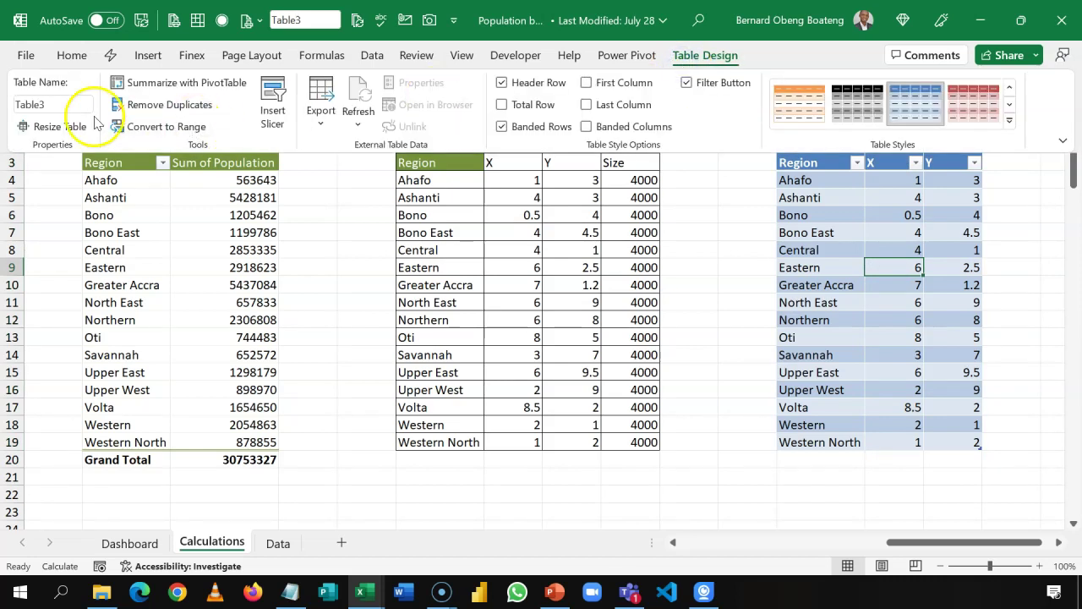
{"action": "left_click", "coordinate": [68, 103]}
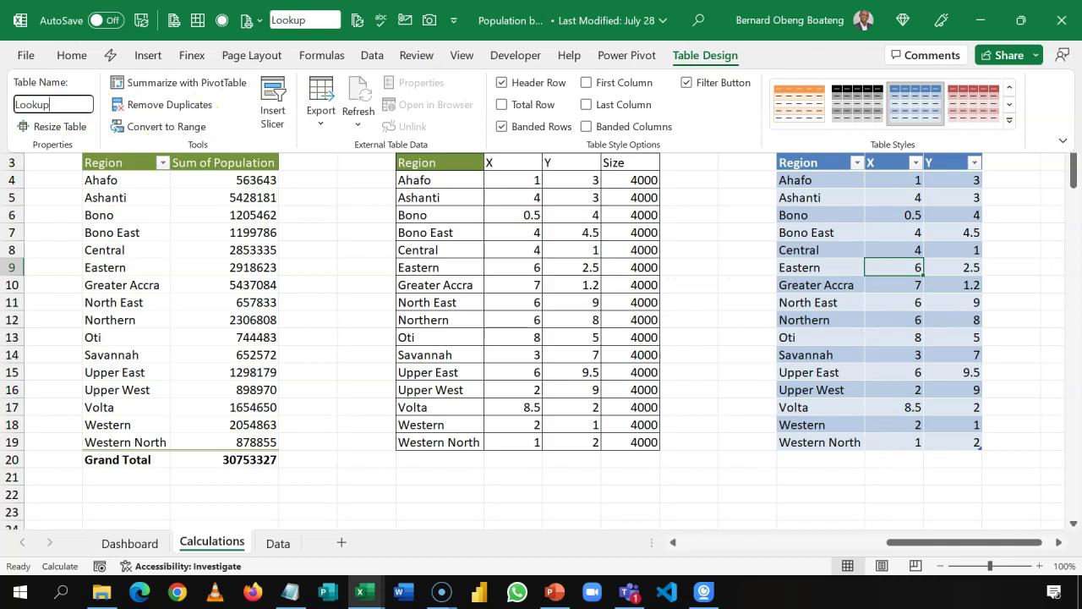
{"action": "left_click", "coordinate": [462, 279]}
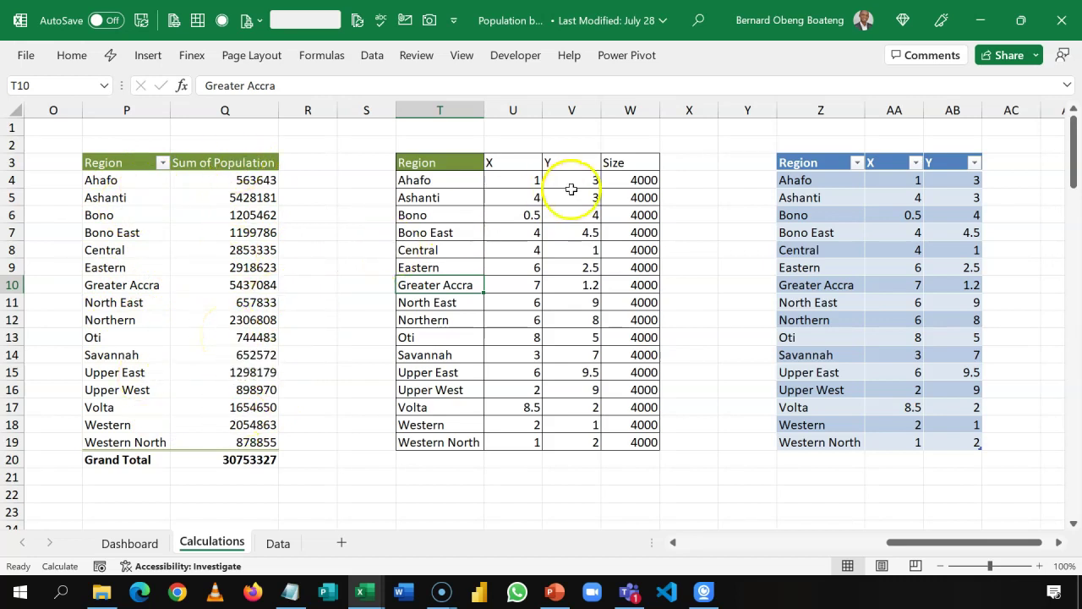
Clear the X and Y values of all regions in the original coordinates table, U4:V19.
{"action": "left_click", "coordinate": [532, 178]}
{"action": "key", "text": "shift+Right"}
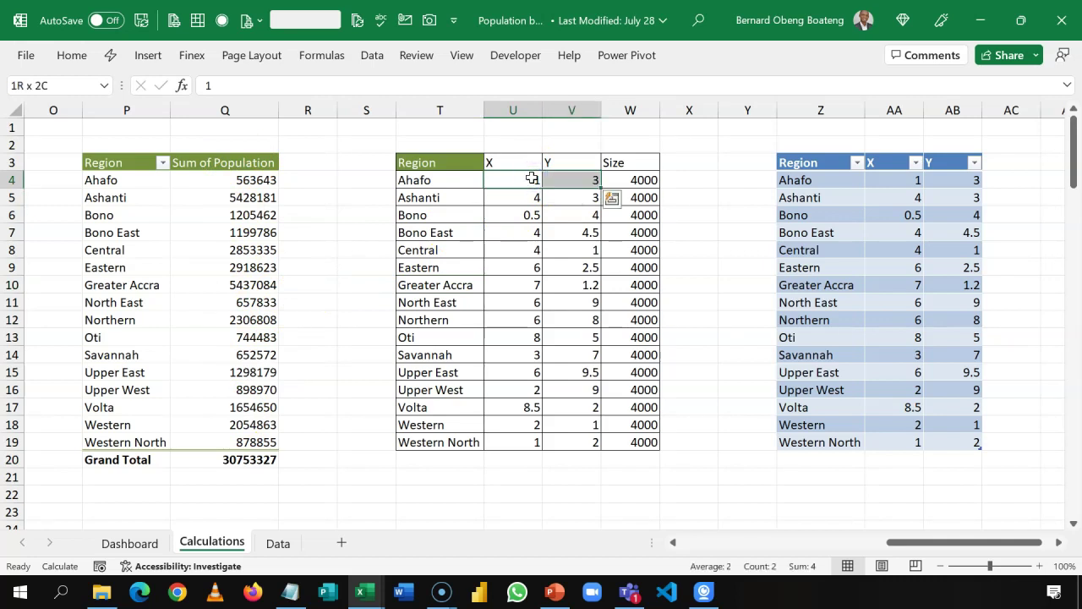
{"action": "key", "text": "shift+Down"}
{"action": "key", "text": "shift+Down"}
{"action": "key", "text": "shift+Down"}
{"action": "key", "text": "shift+Down"}
{"action": "key", "text": "shift+Down"}
{"action": "key", "text": "shift+Down"}
{"action": "key", "text": "shift+Down"}
{"action": "key", "text": "shift+Down"}
{"action": "key", "text": "shift+Down"}
{"action": "key", "text": "shift+Down"}
{"action": "key", "text": "shift+Down"}
{"action": "key", "text": "shift+Down"}
{"action": "key", "text": "shift+Down"}
{"action": "key", "text": "shift+Down"}
{"action": "key", "text": "shift+Down"}
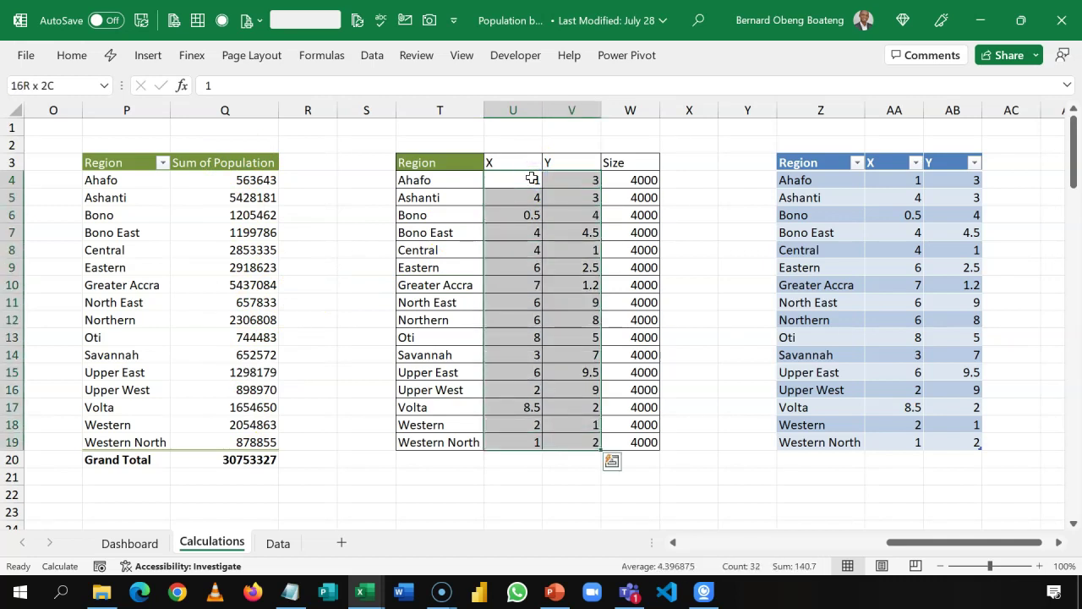
{"action": "key", "text": "Delete"}
{"action": "left_click", "coordinate": [532, 178]}
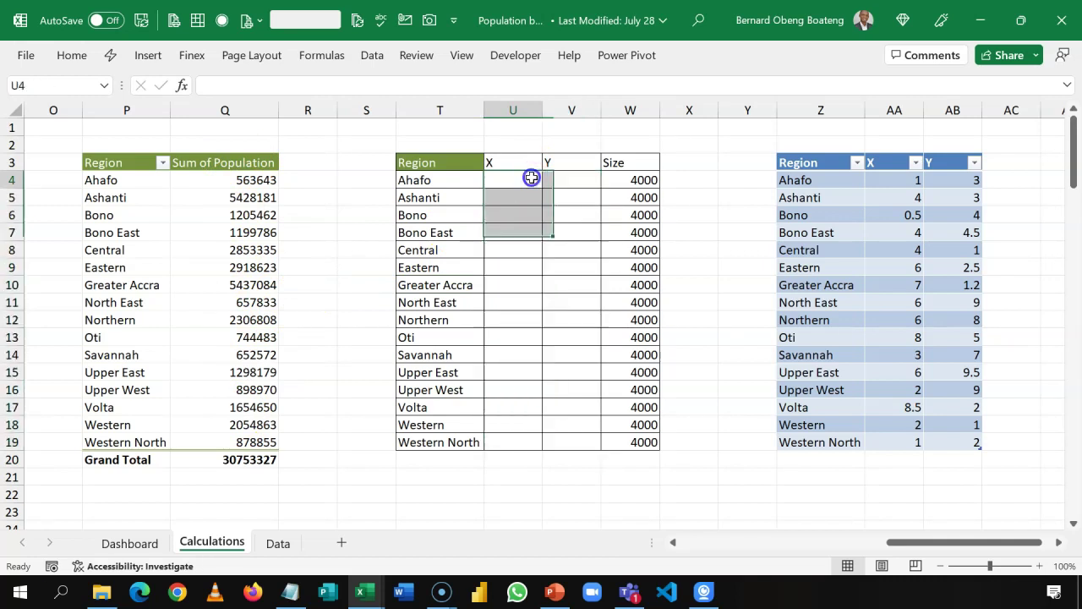
{"action": "left_click", "coordinate": [580, 176]}
{"action": "left_click", "coordinate": [519, 178]}
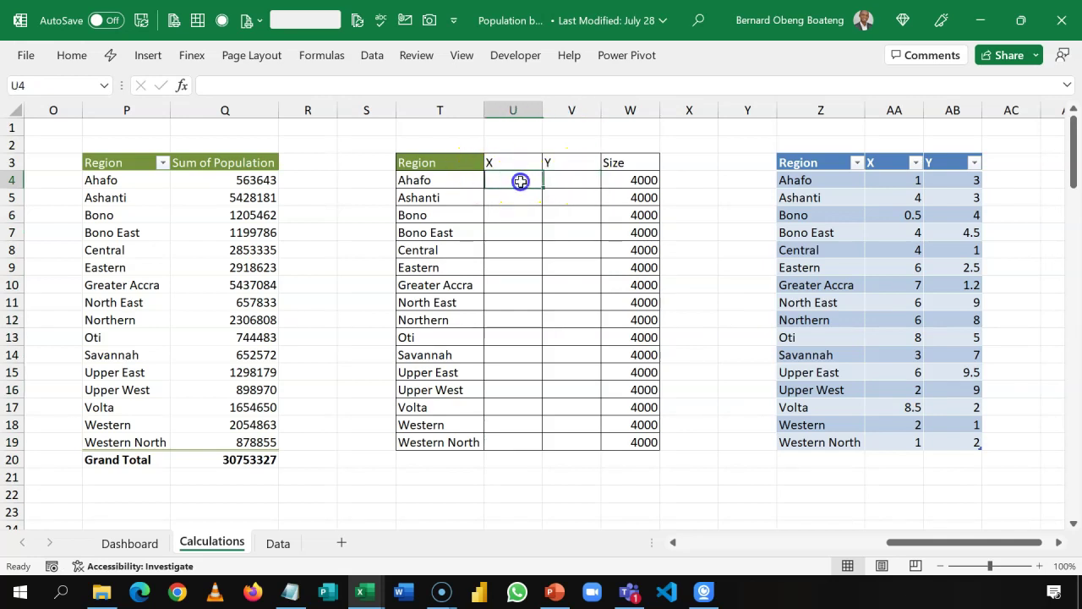
{"action": "left_click", "coordinate": [451, 183]}
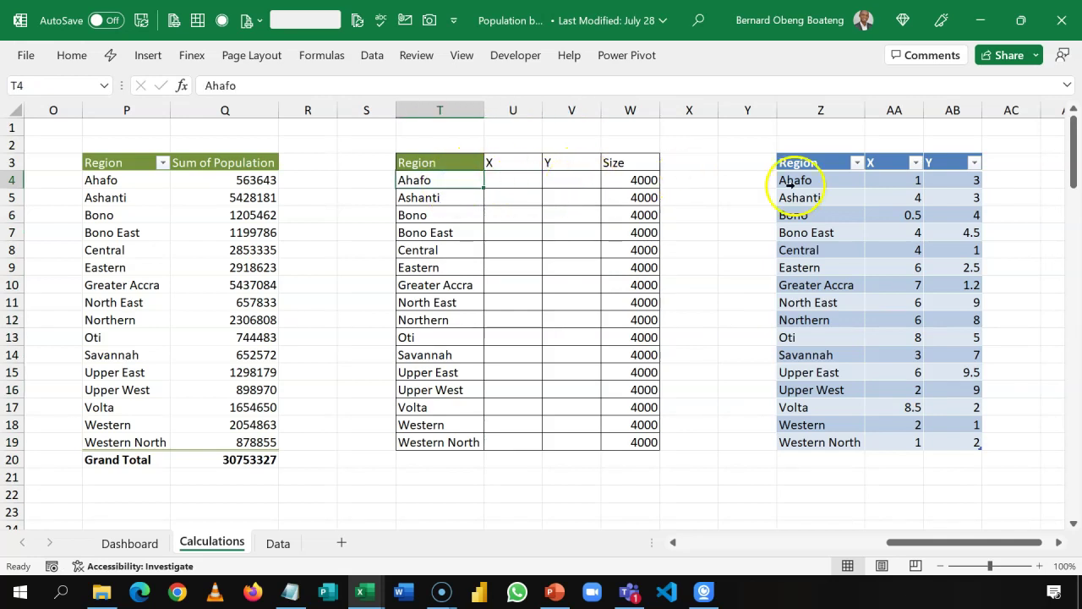
Start an INDEX formula in U4 that uses the Lookup table's X column as its array.
{"action": "left_click", "coordinate": [527, 181]}
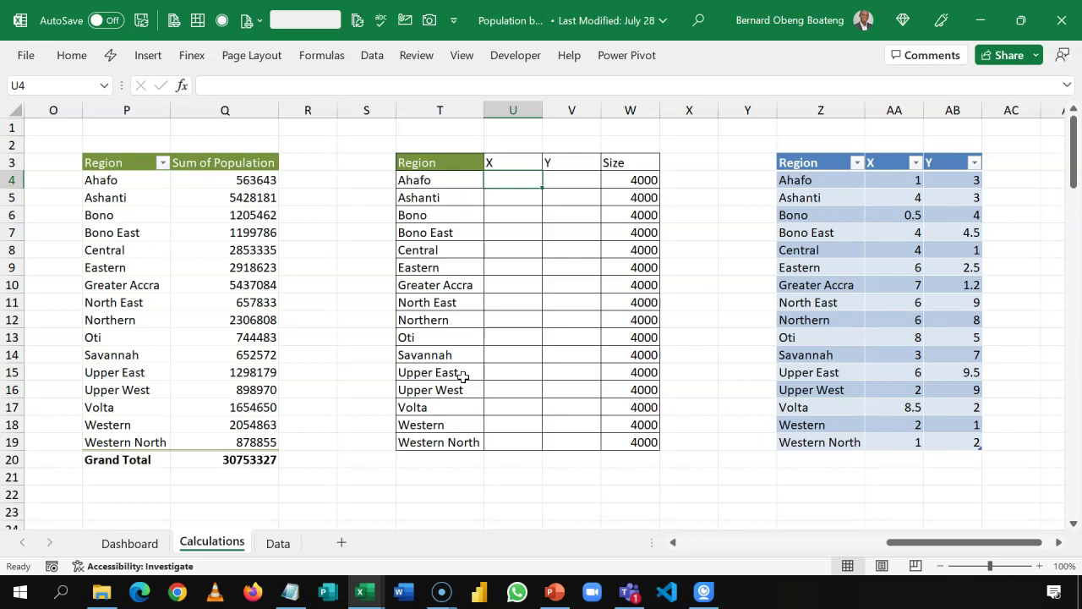
{"action": "type", "text": "="}
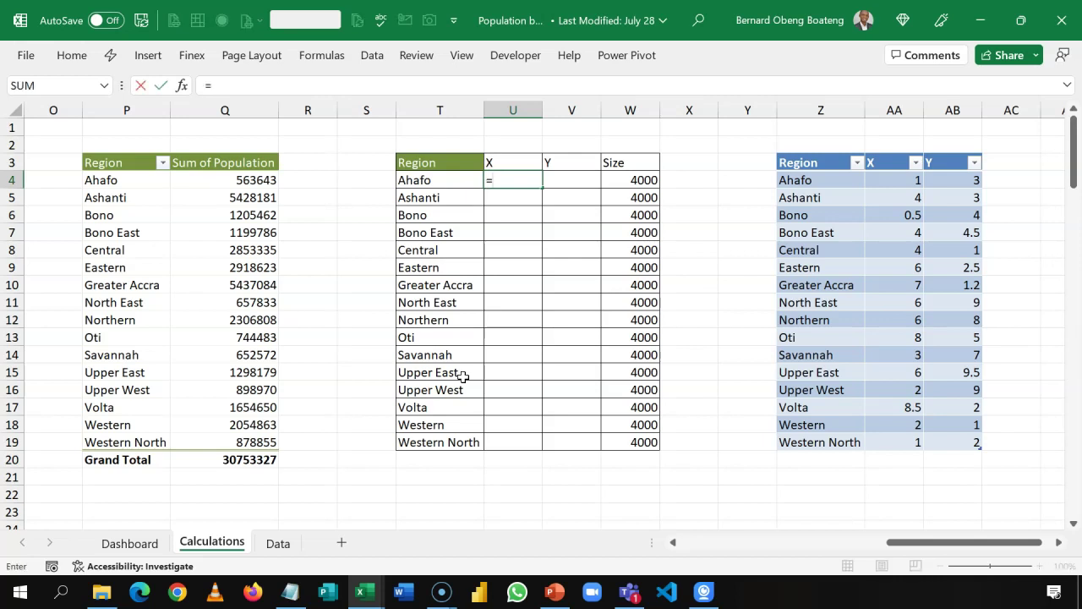
{"action": "type", "text": "IND"}
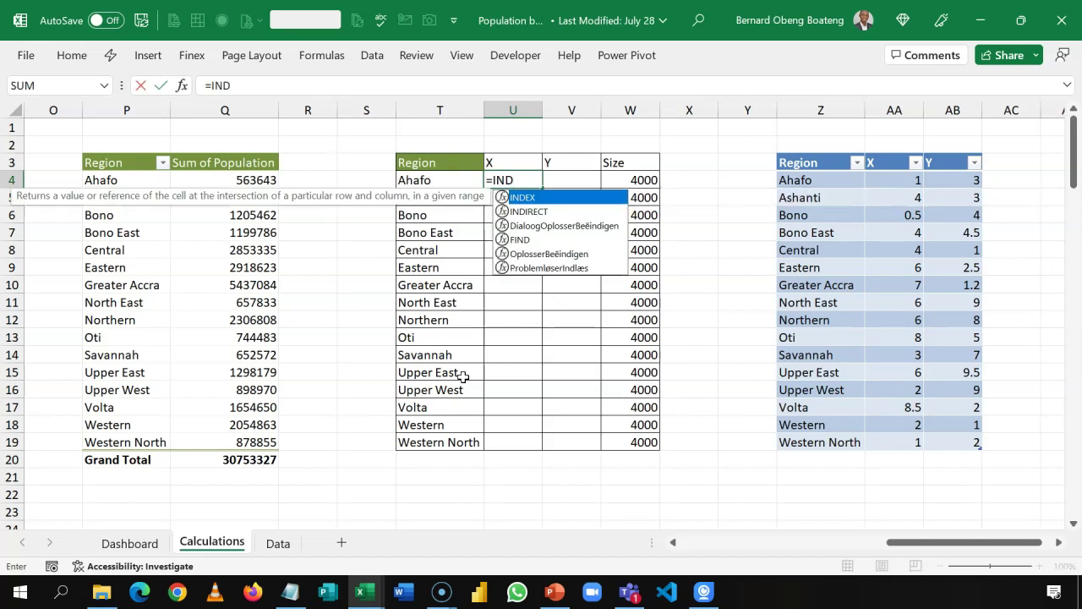
{"action": "key", "text": "Tab"}
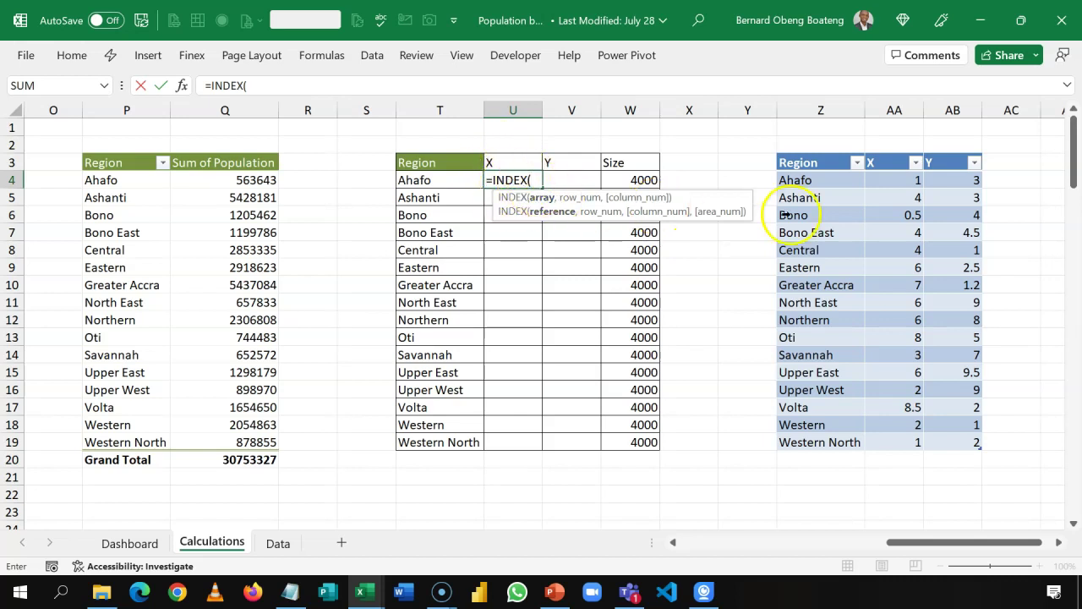
{"action": "left_click", "coordinate": [897, 152]}
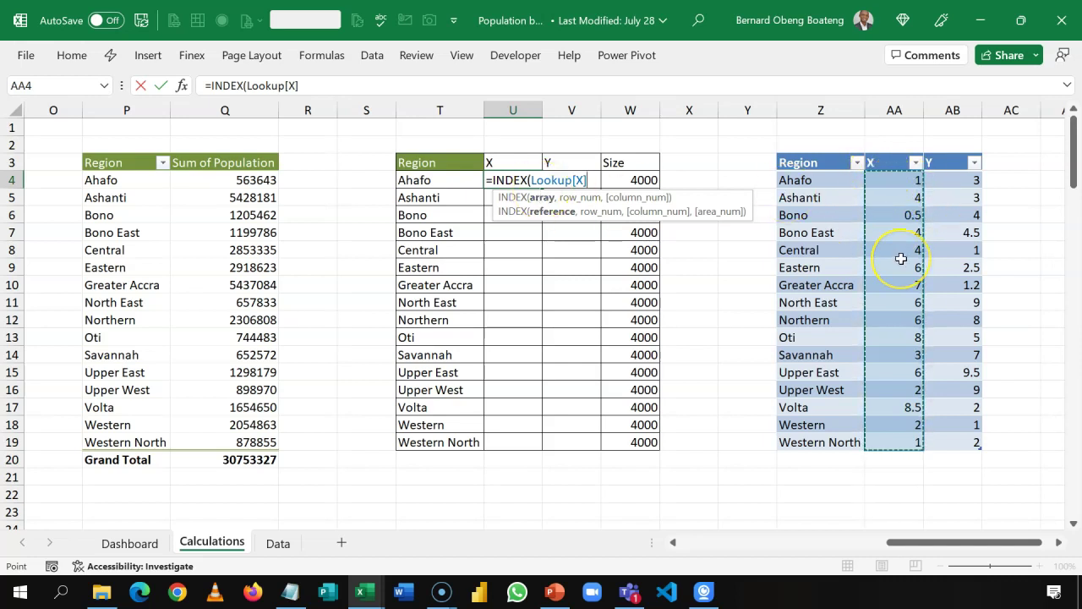
{"action": "type", "text": ","}
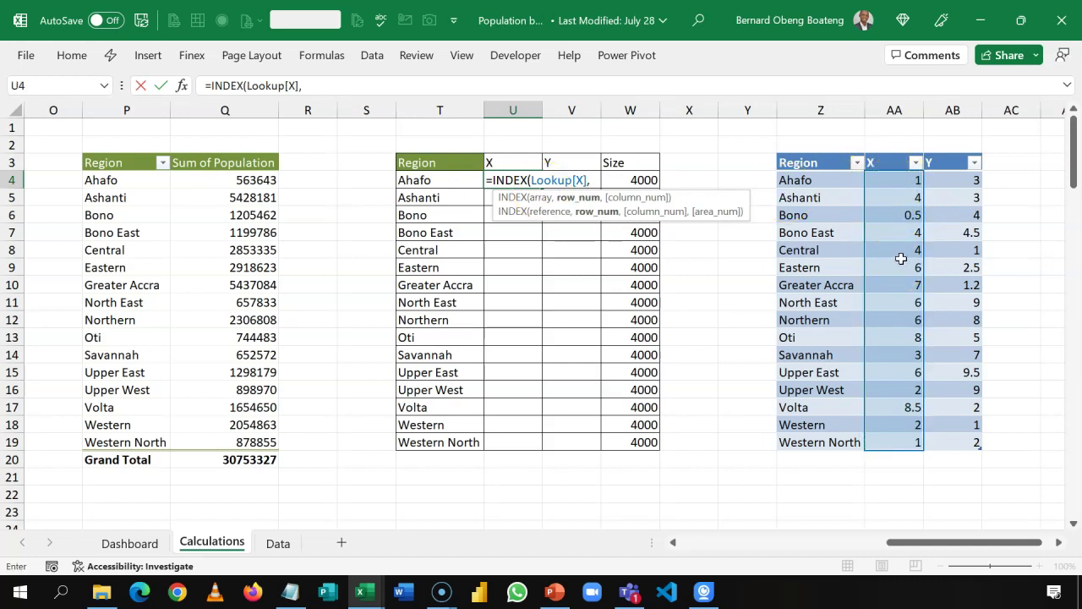
Complete the U4 formula with MATCH(T4,Lookup[Region],0) as the row number and fill it down to U19.
{"action": "type", "text": "MATCH("}
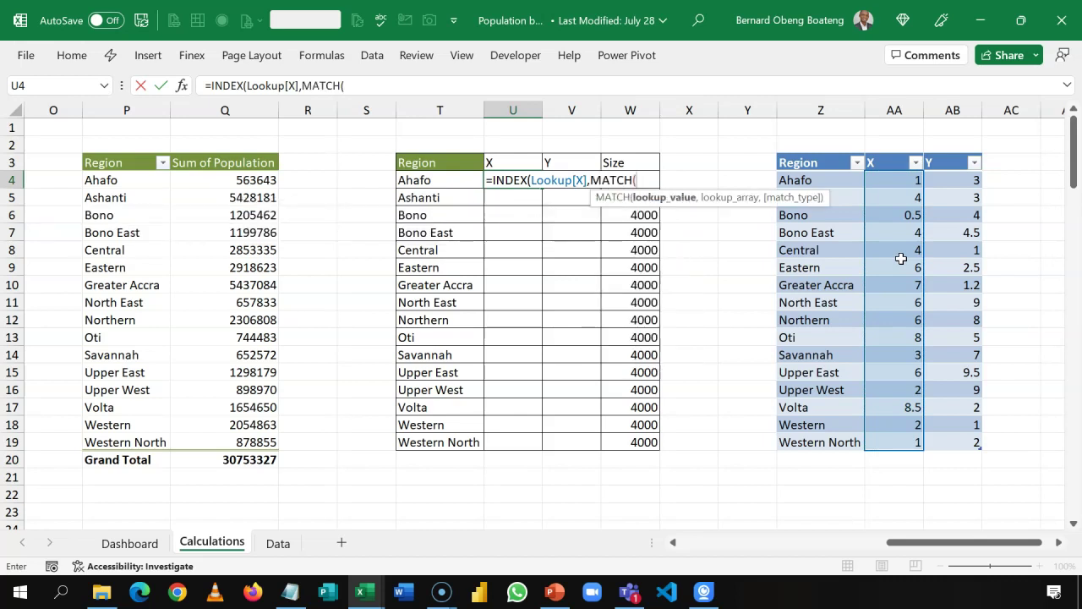
{"action": "left_click", "coordinate": [441, 183]}
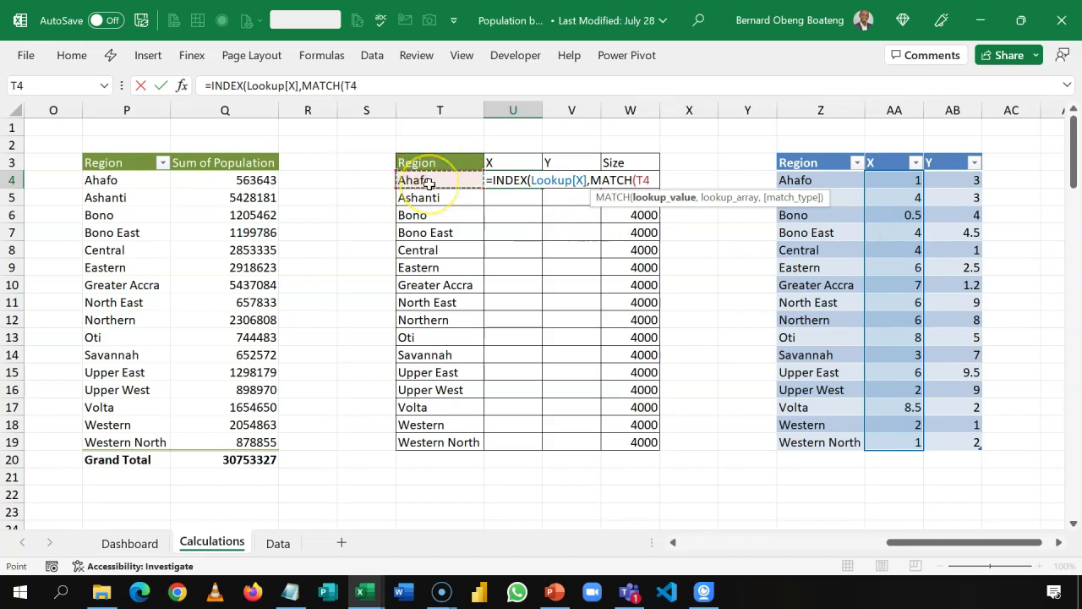
{"action": "type", "text": ","}
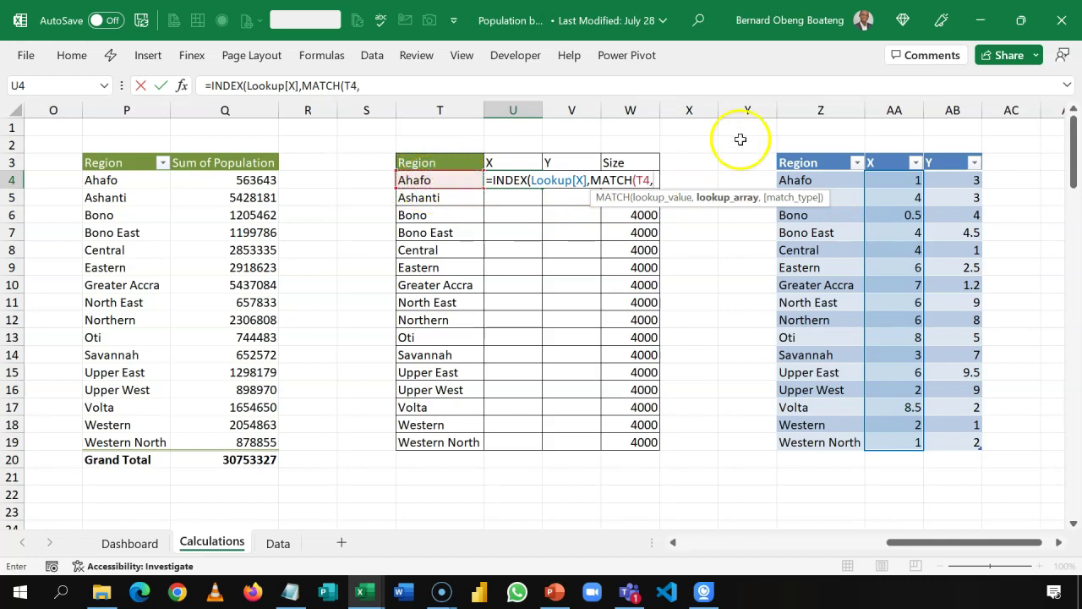
{"action": "left_click", "coordinate": [805, 154]}
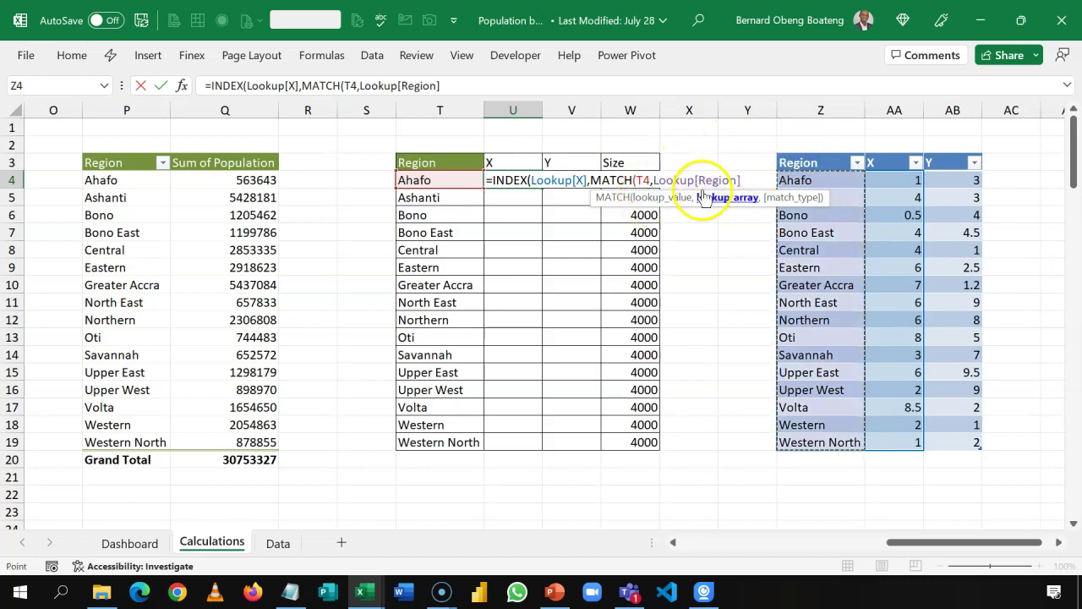
{"action": "type", "text": ","}
{"action": "key", "text": "Down"}
{"action": "key", "text": "Tab"}
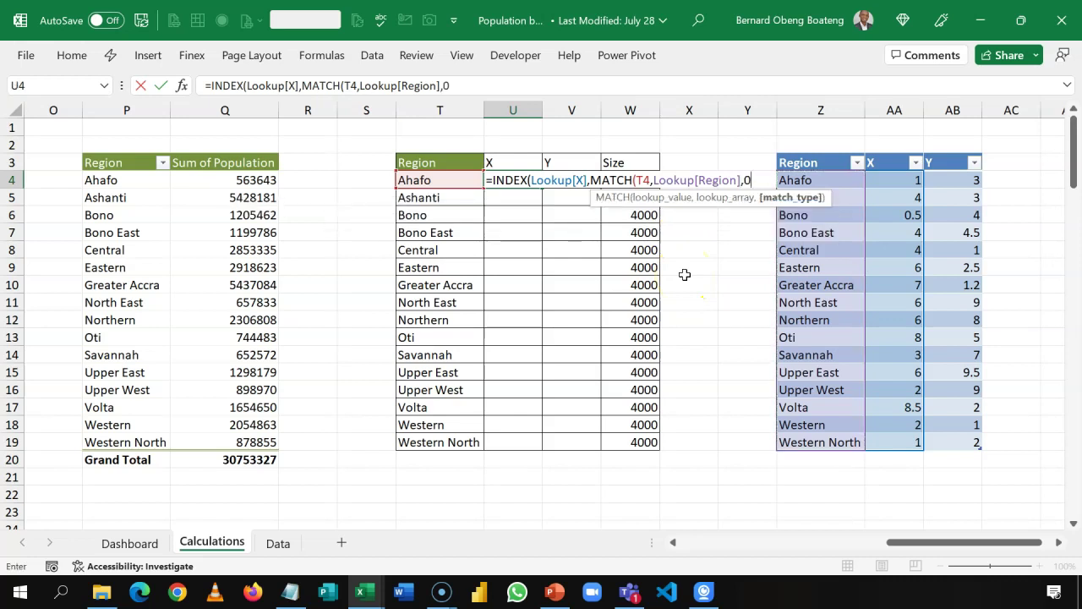
{"action": "type", "text": ")"}
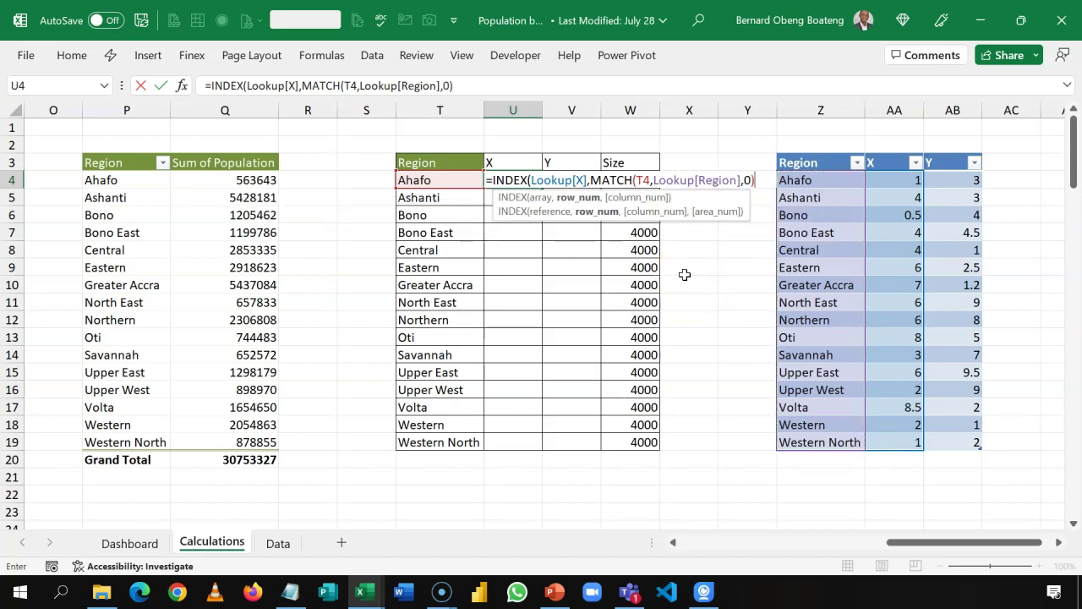
{"action": "type", "text": ")"}
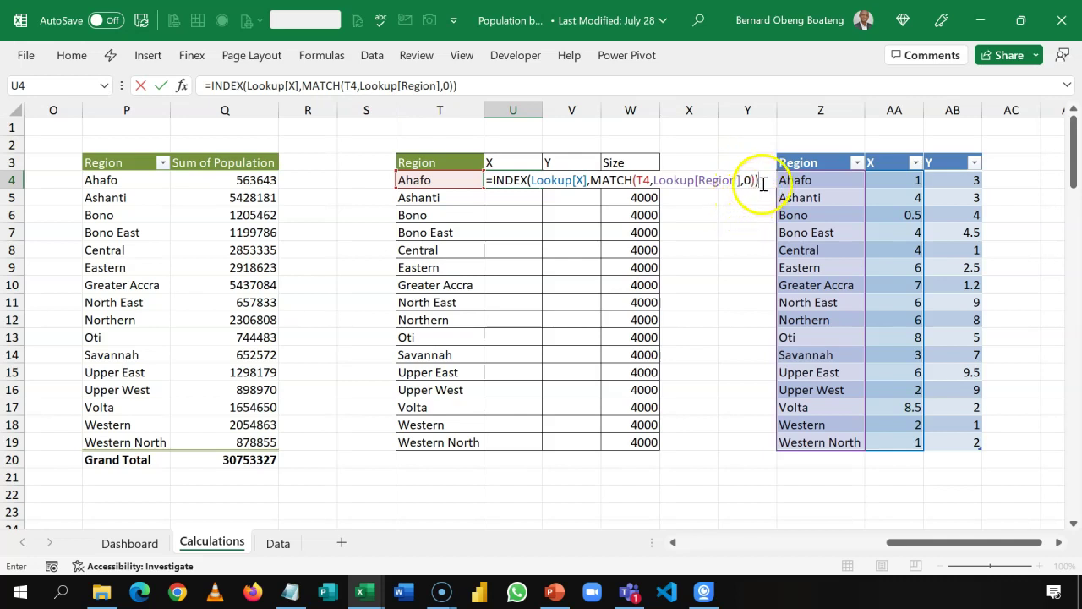
{"action": "left_click_drag", "start_coordinate": [762, 183], "coordinate": [533, 187]}
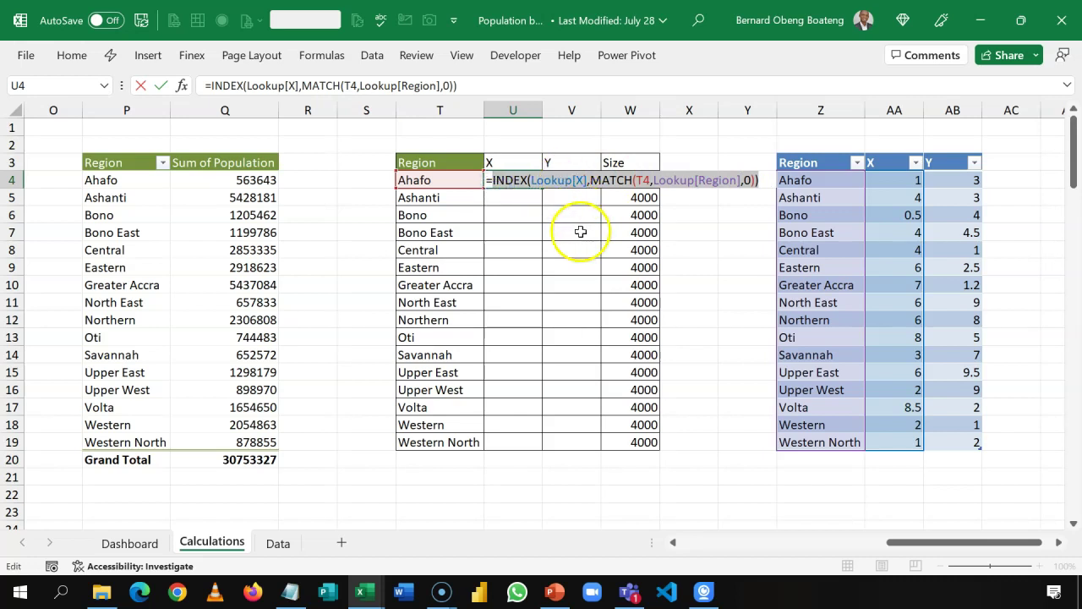
{"action": "key", "text": "Escape"}
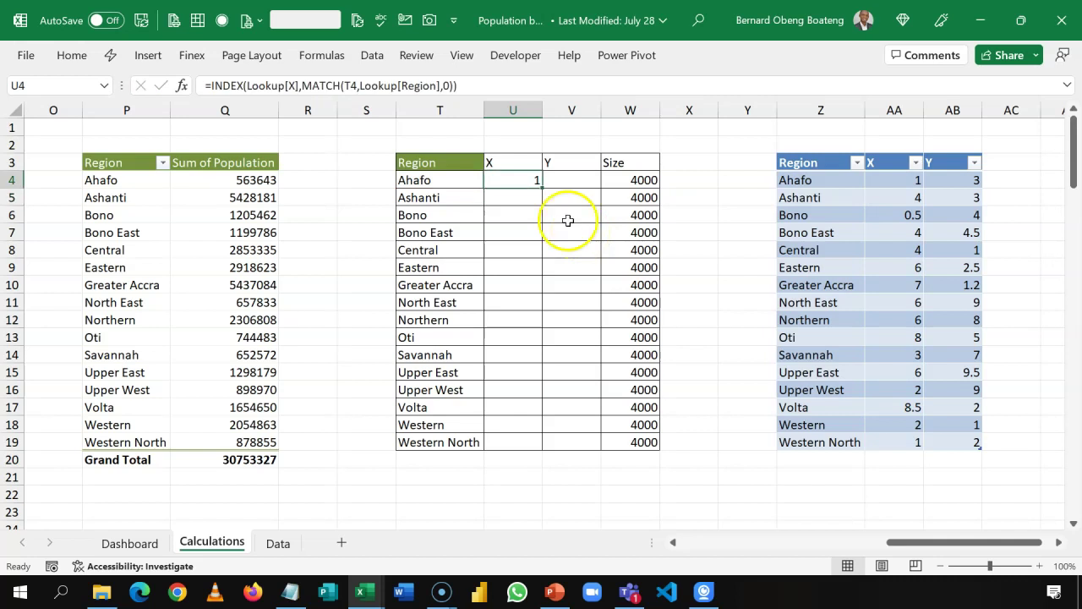
{"action": "double_click", "coordinate": [542, 188]}
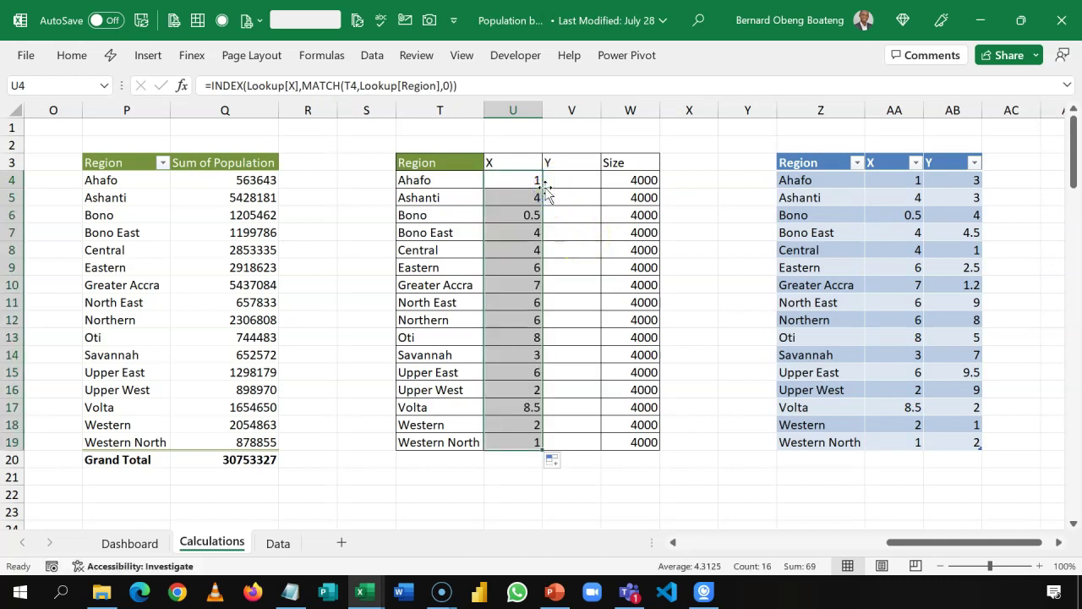
Enter =INDEX(Lookup[Y],MATCH(T4,Lookup[Region],0)) in V4 and fill the formula down to V19.
{"action": "left_click", "coordinate": [579, 185]}
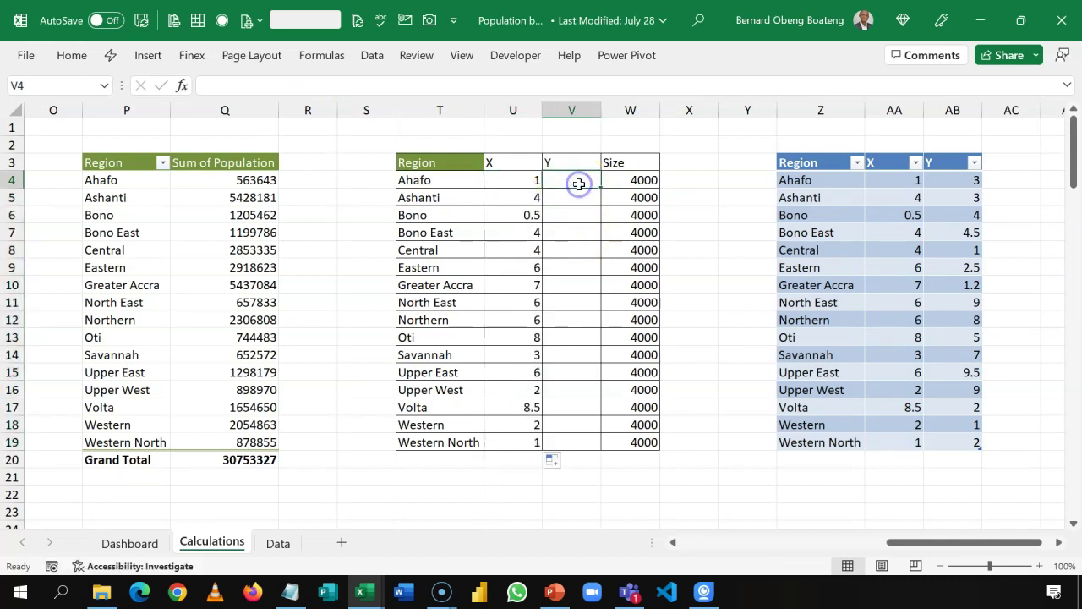
{"action": "type", "text": "="}
{"action": "type", "text": "INDEX(Lookup[X],MATCH(T4,Lookup[Region],0))"}
{"action": "left_click_drag", "start_coordinate": [589, 184], "coordinate": [638, 188]}
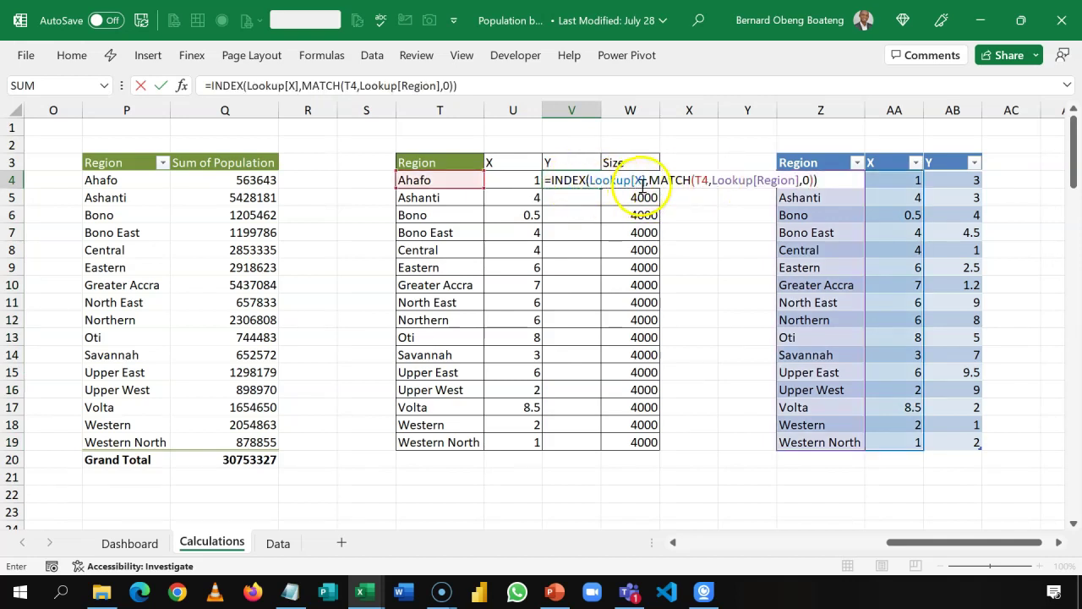
{"action": "left_click", "coordinate": [642, 188]}
{"action": "key", "text": "BackSpace"}
{"action": "type", "text": "Y"}
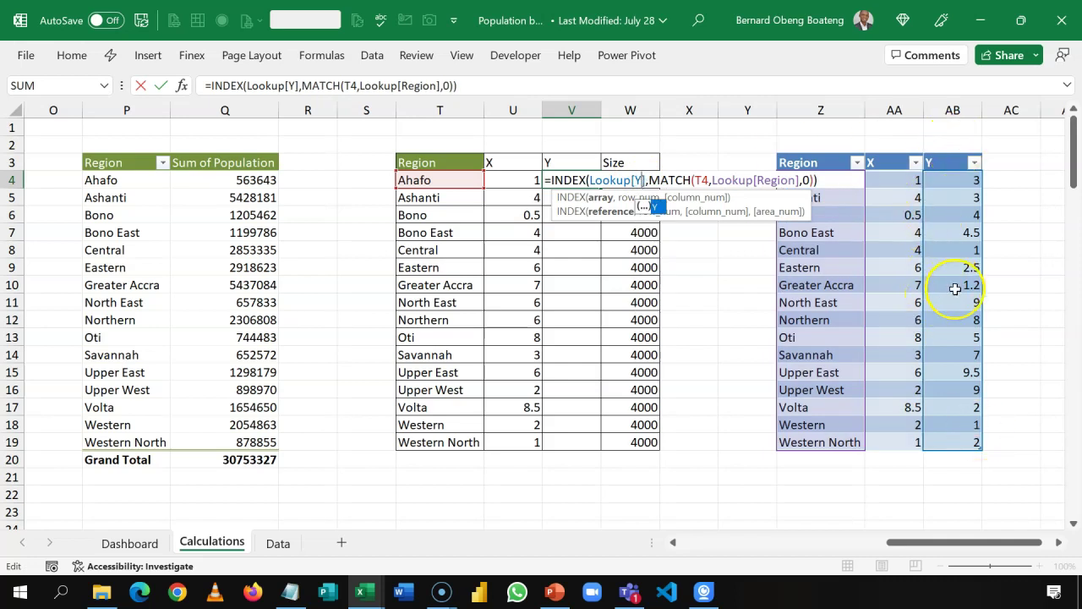
{"action": "key", "text": "ctrl+Return"}
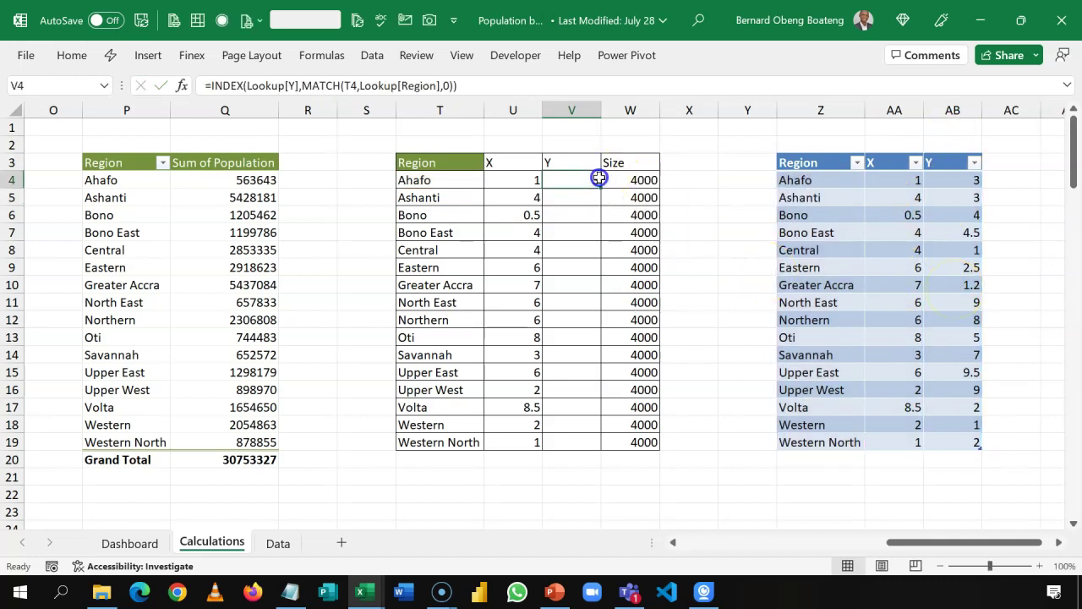
{"action": "double_click", "coordinate": [603, 190]}
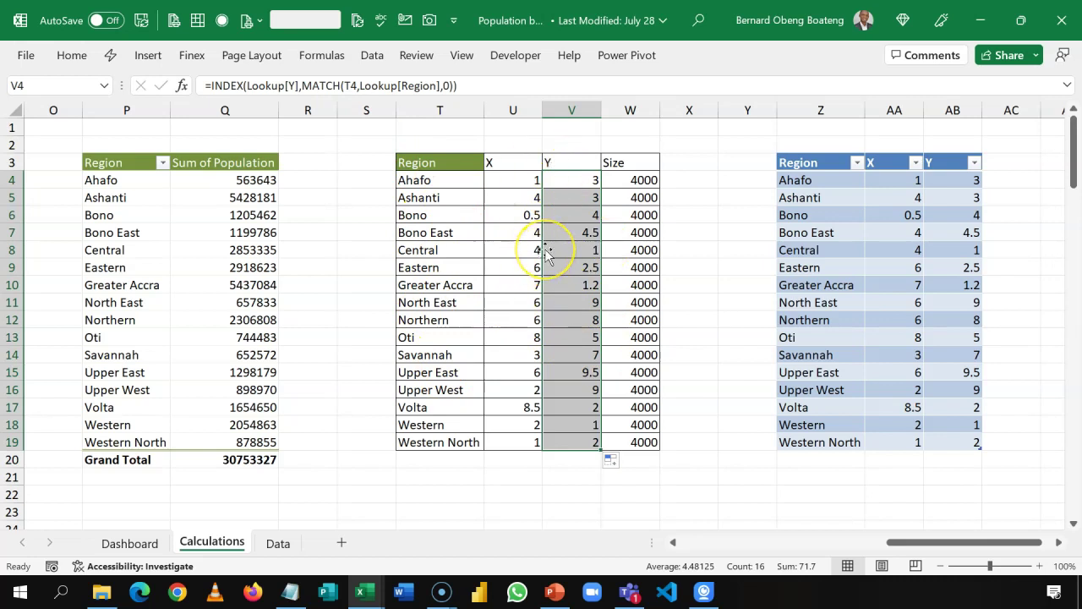
Clear the Size values in W4:W19 and turn off the grand totals in the Sum of Population PivotTable.
{"action": "left_click_drag", "start_coordinate": [629, 179], "coordinate": [636, 441]}
{"action": "key", "text": "Delete"}
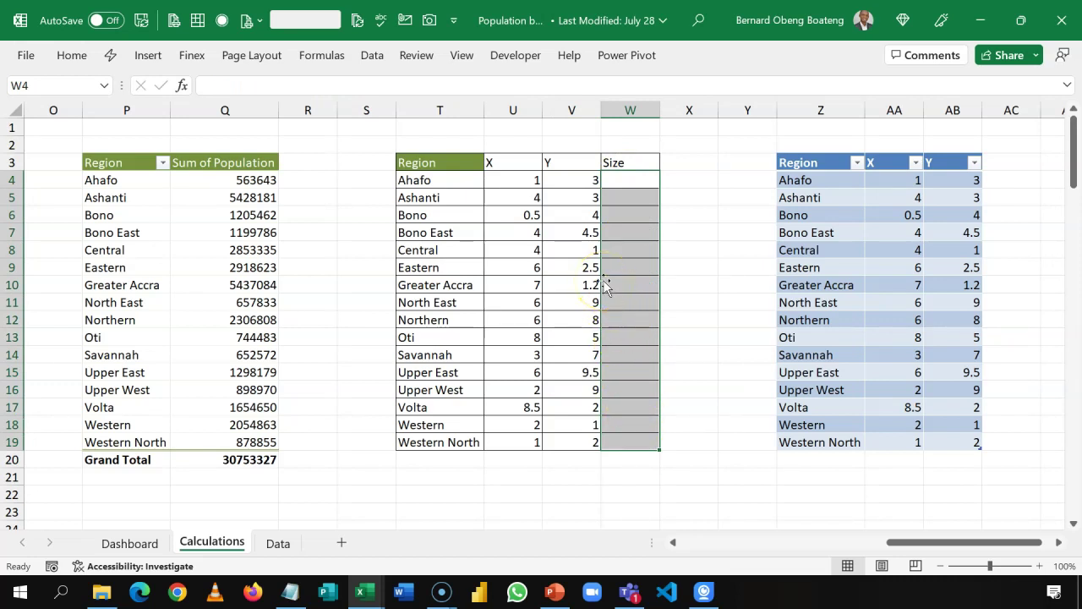
{"action": "left_click", "coordinate": [143, 216]}
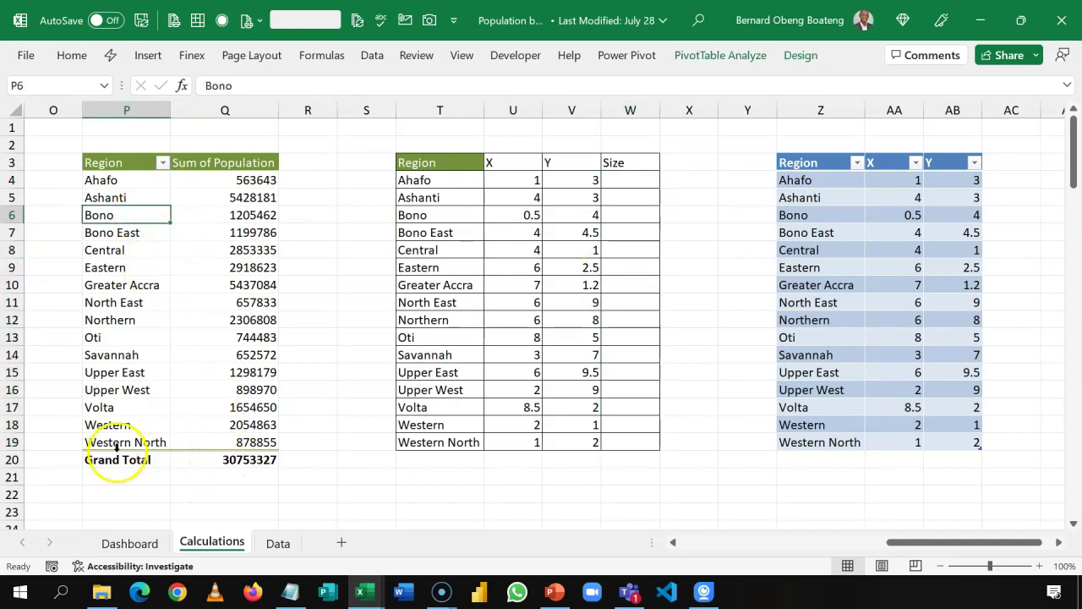
{"action": "left_click", "coordinate": [717, 59]}
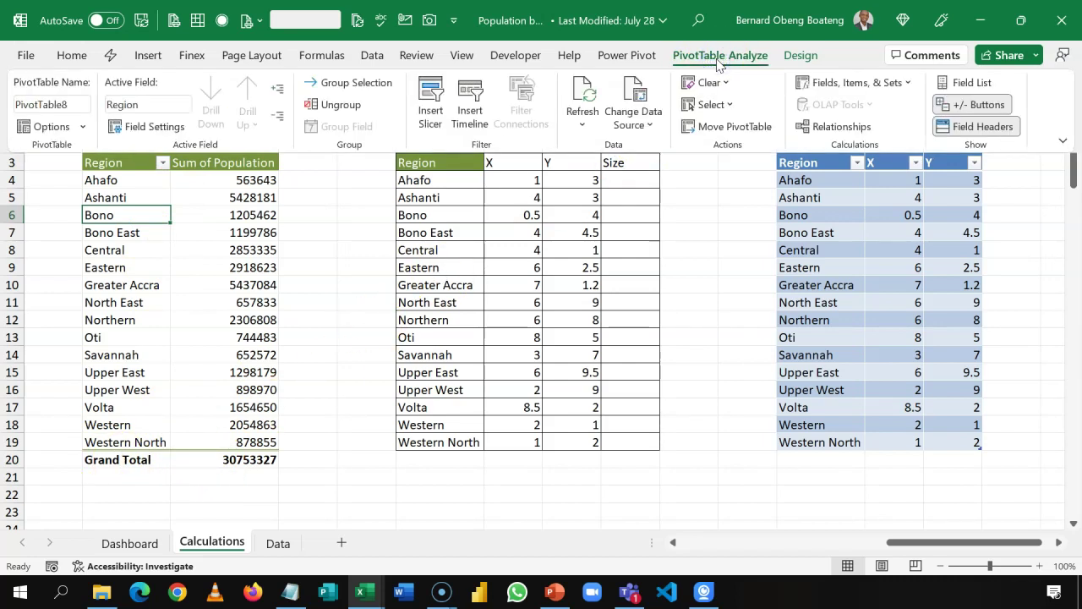
{"action": "left_click", "coordinate": [791, 61]}
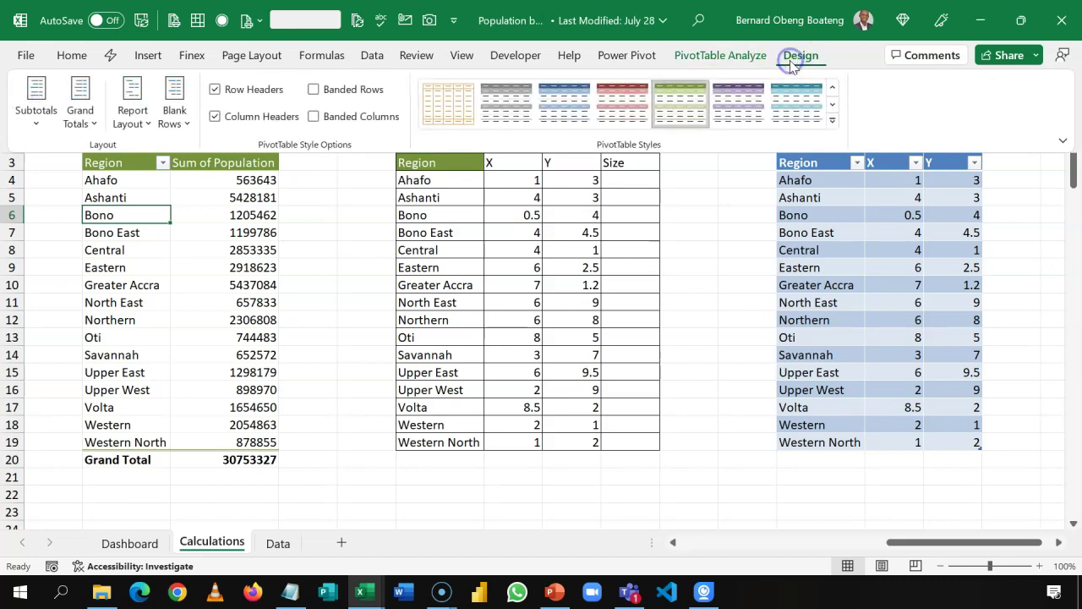
{"action": "left_click", "coordinate": [86, 125]}
{"action": "left_click", "coordinate": [108, 160]}
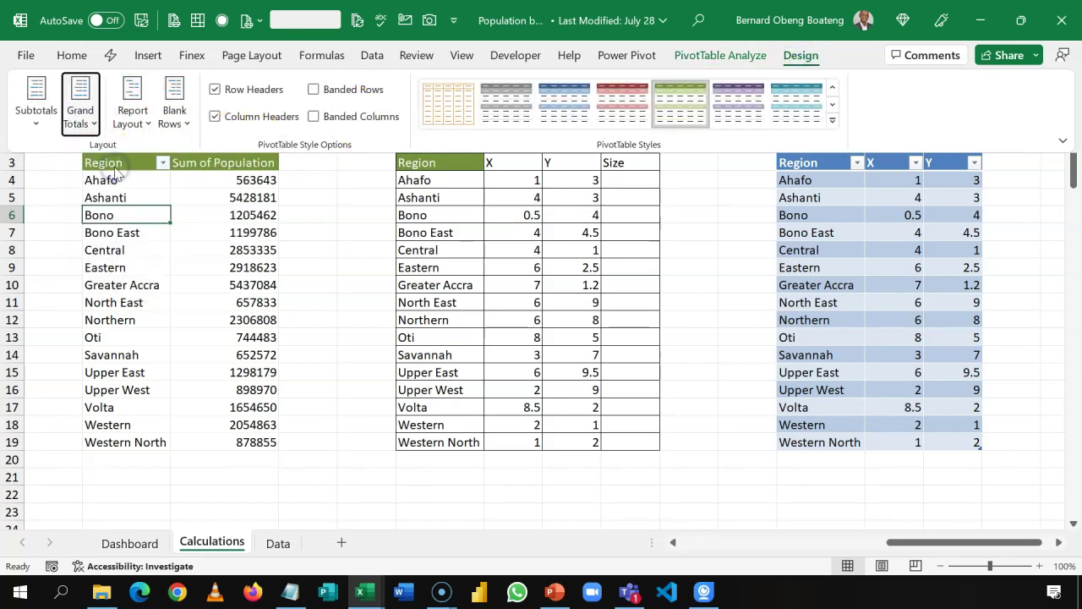
Link T4 to the PivotTable's first region with =P4 and fill the formula down to T19.
{"action": "left_click", "coordinate": [458, 175]}
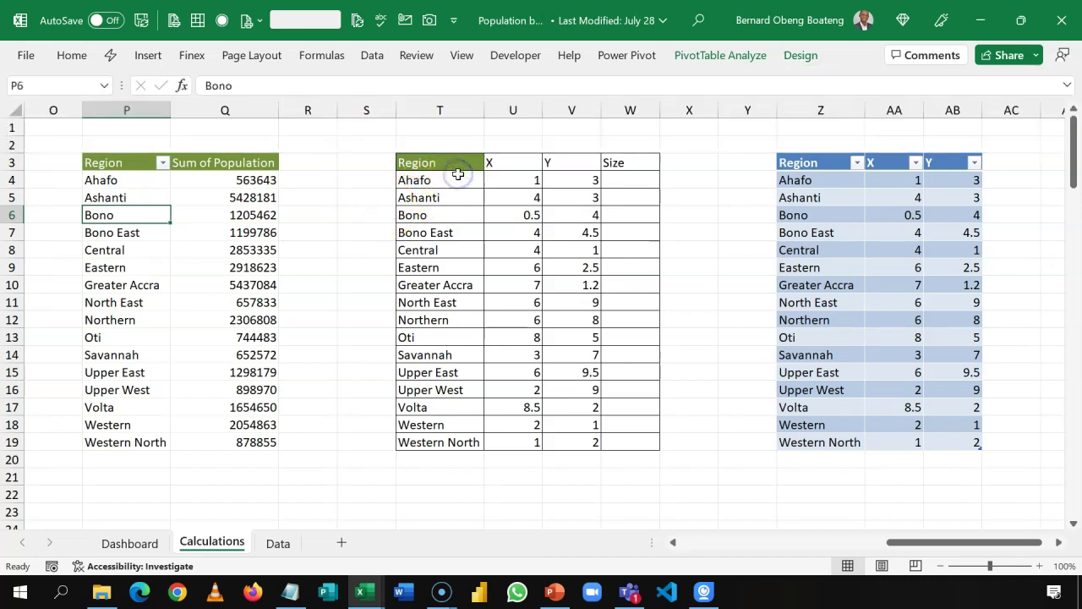
{"action": "left_click", "coordinate": [458, 177]}
{"action": "type", "text": "="}
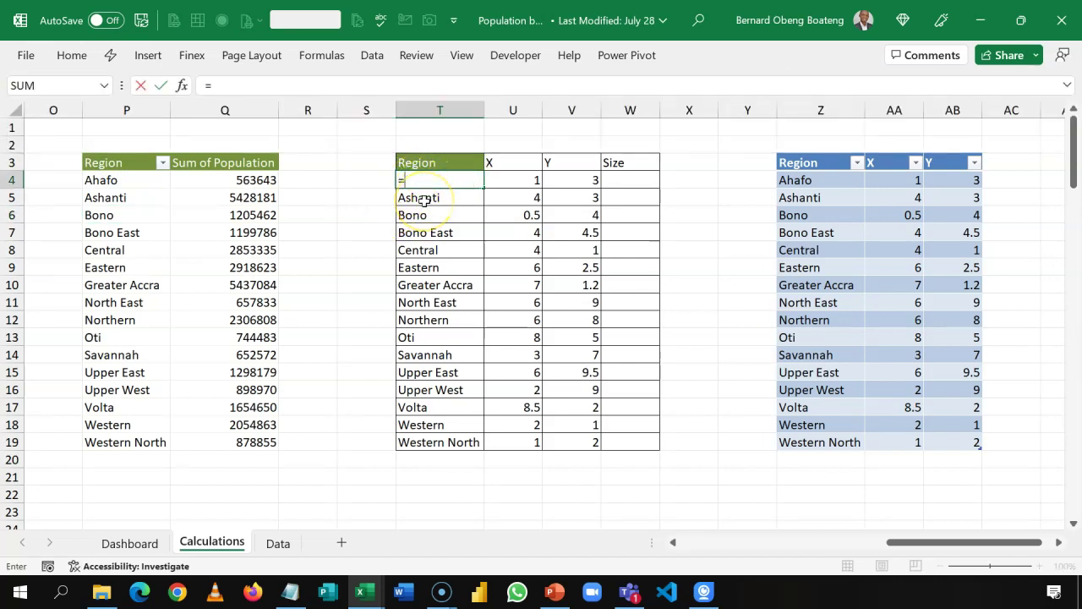
{"action": "left_click", "coordinate": [120, 181]}
{"action": "key", "text": "Return"}
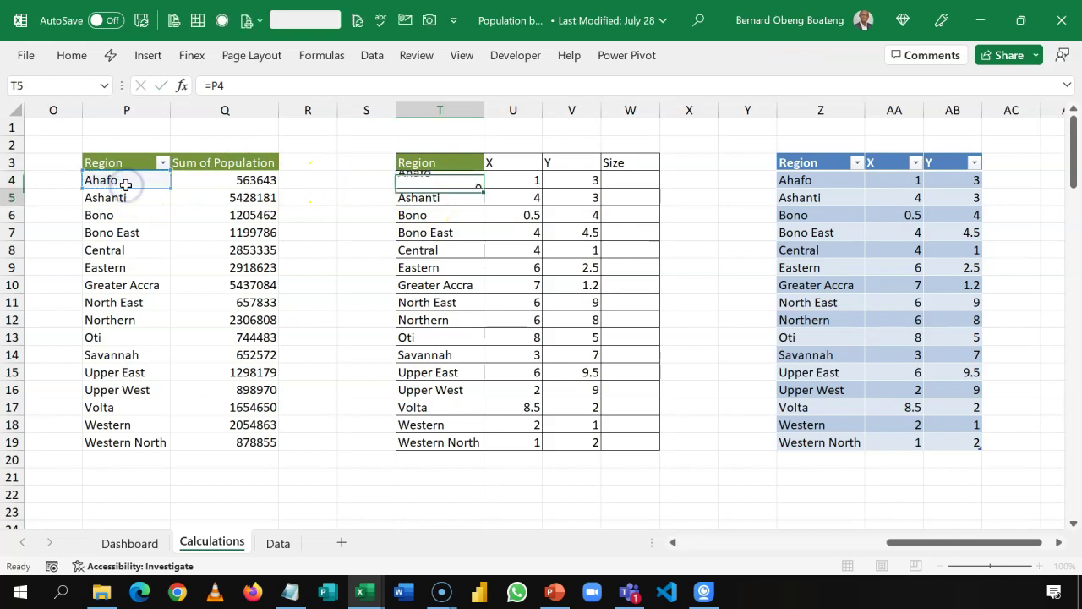
{"action": "key", "text": "Up"}
{"action": "key", "text": "shift+Down"}
{"action": "key", "text": "shift+Down"}
{"action": "key", "text": "shift+Down"}
{"action": "key", "text": "shift+Down"}
{"action": "key", "text": "shift+Down"}
{"action": "key", "text": "shift+Down"}
{"action": "key", "text": "shift+Down"}
{"action": "key", "text": "shift+Down"}
{"action": "key", "text": "shift+Down"}
{"action": "key", "text": "shift+Down"}
{"action": "key", "text": "shift+Down"}
{"action": "key", "text": "shift+Down"}
{"action": "key", "text": "shift+Down"}
{"action": "key", "text": "shift+Down"}
{"action": "key", "text": "shift+Down"}
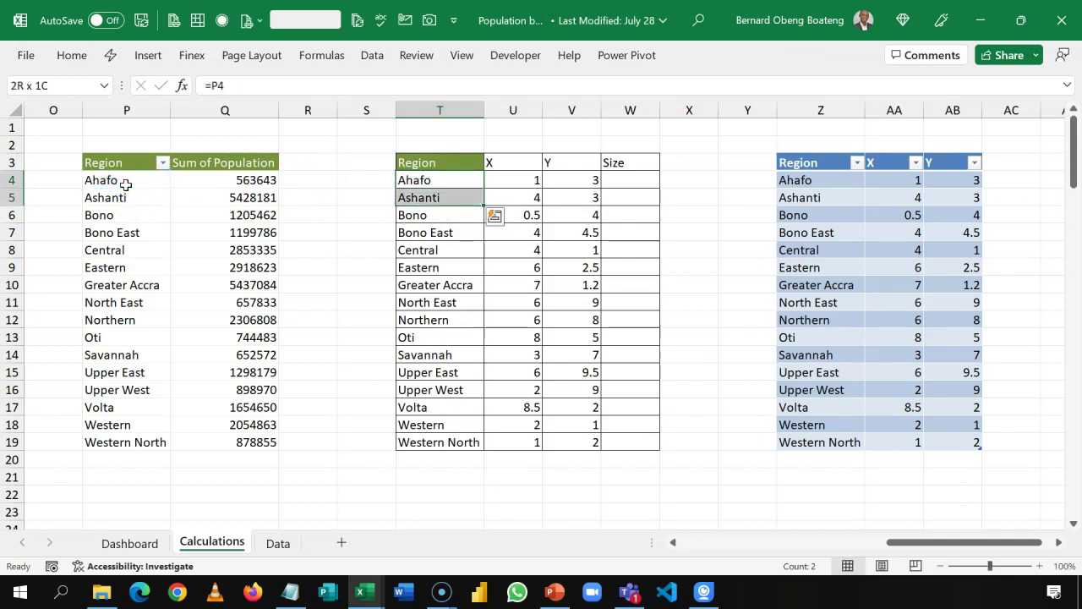
{"action": "key", "text": "ctrl+d"}
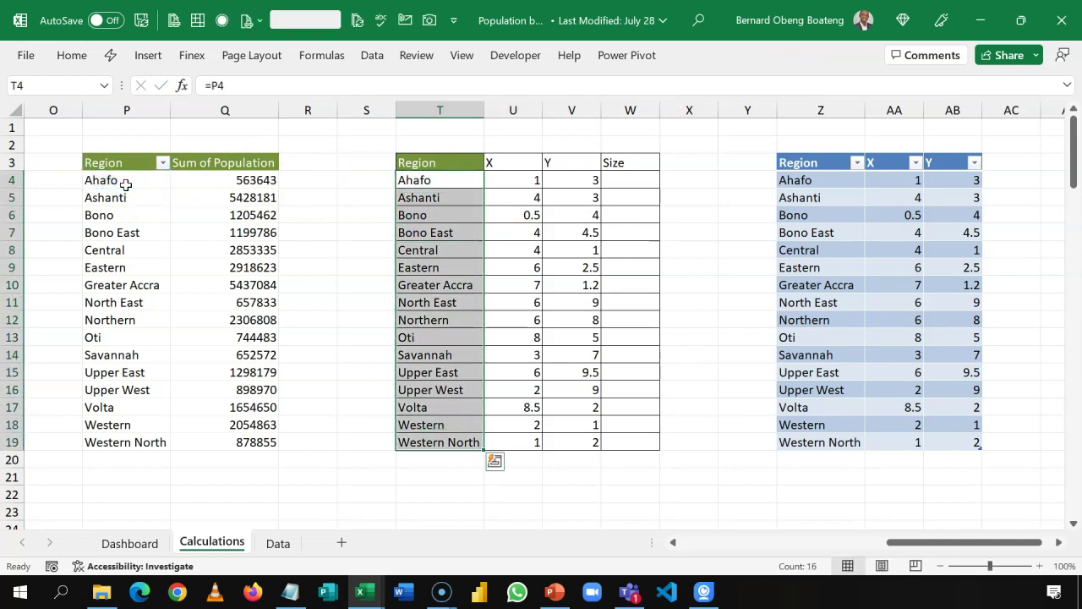
Link the Size cell W4 to the PivotTable's population value with =Q4 and fill it down to W19.
{"action": "left_click", "coordinate": [623, 176]}
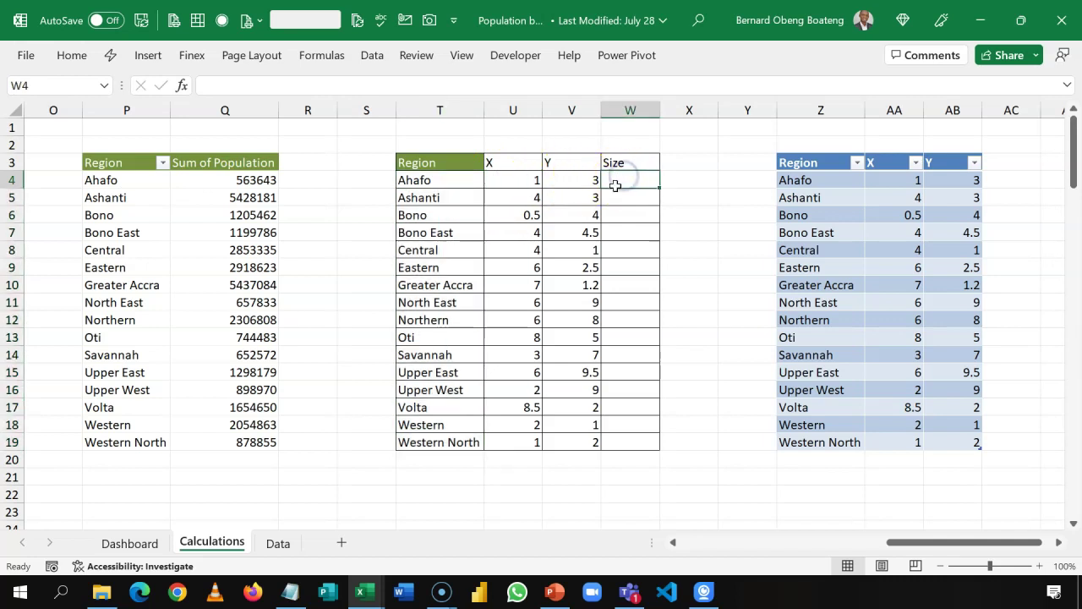
{"action": "type", "text": "="}
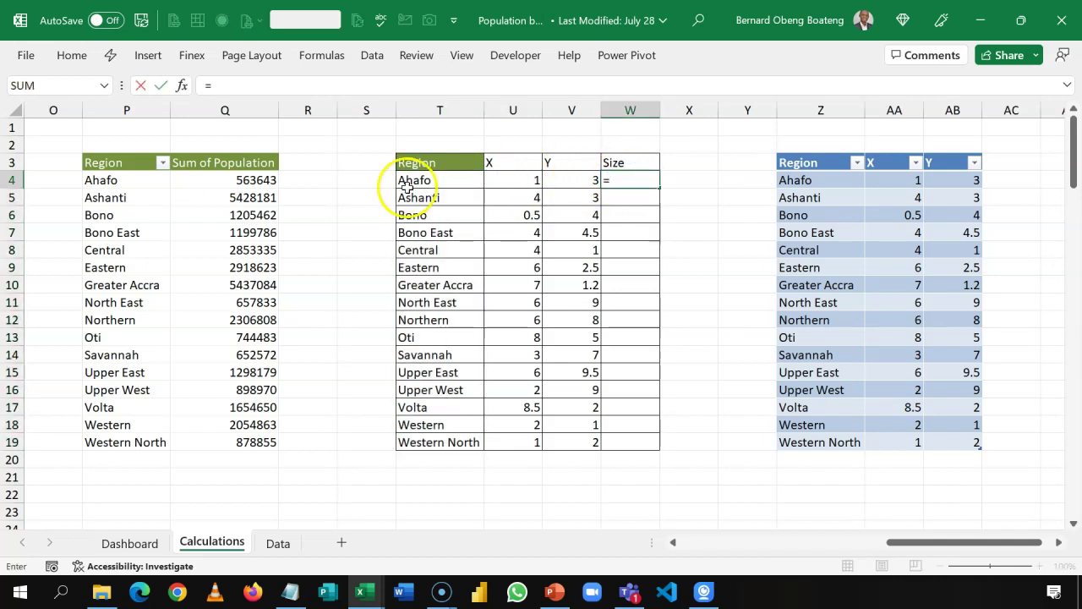
{"action": "left_click", "coordinate": [253, 182]}
{"action": "key", "text": "Return"}
{"action": "key", "text": "Up"}
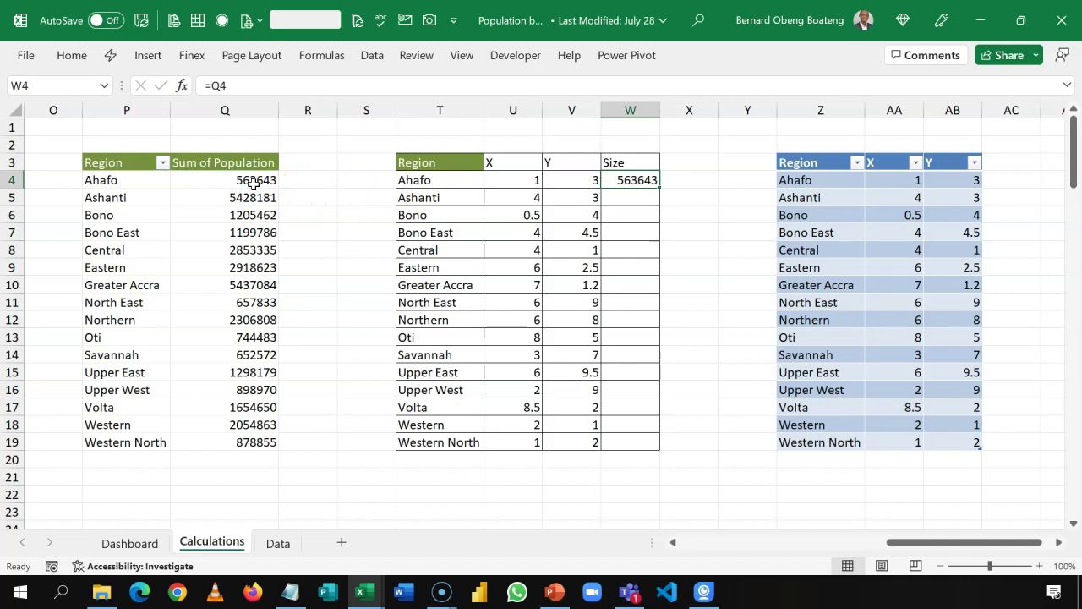
{"action": "key", "text": "shift+Down"}
{"action": "key", "text": "shift+Down"}
{"action": "key", "text": "shift+Down"}
{"action": "key", "text": "shift+Down"}
{"action": "key", "text": "shift+Down"}
{"action": "key", "text": "shift+Down"}
{"action": "key", "text": "shift+Down"}
{"action": "key", "text": "shift+Down"}
{"action": "key", "text": "shift+Down"}
{"action": "key", "text": "shift+Down"}
{"action": "key", "text": "shift+Down"}
{"action": "key", "text": "shift+Down"}
{"action": "key", "text": "shift+Down"}
{"action": "key", "text": "shift+Down"}
{"action": "key", "text": "shift+Down"}
{"action": "key", "text": "shift+Down"}
{"action": "key", "text": "shift+Down"}
{"action": "key", "text": "shift+Up"}
{"action": "key", "text": "shift+Up"}
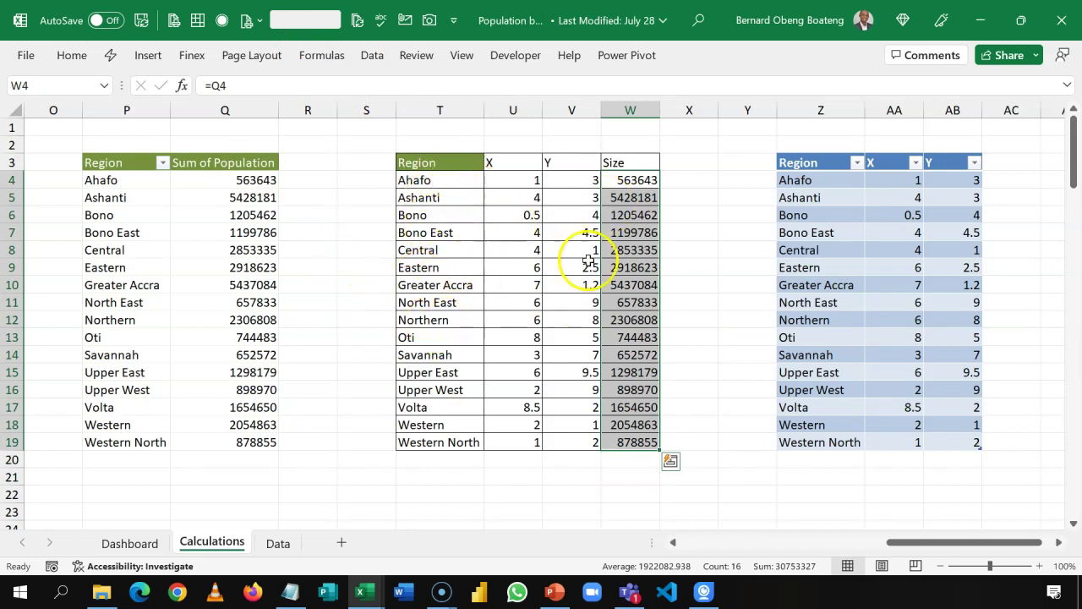
{"action": "left_click", "coordinate": [889, 284]}
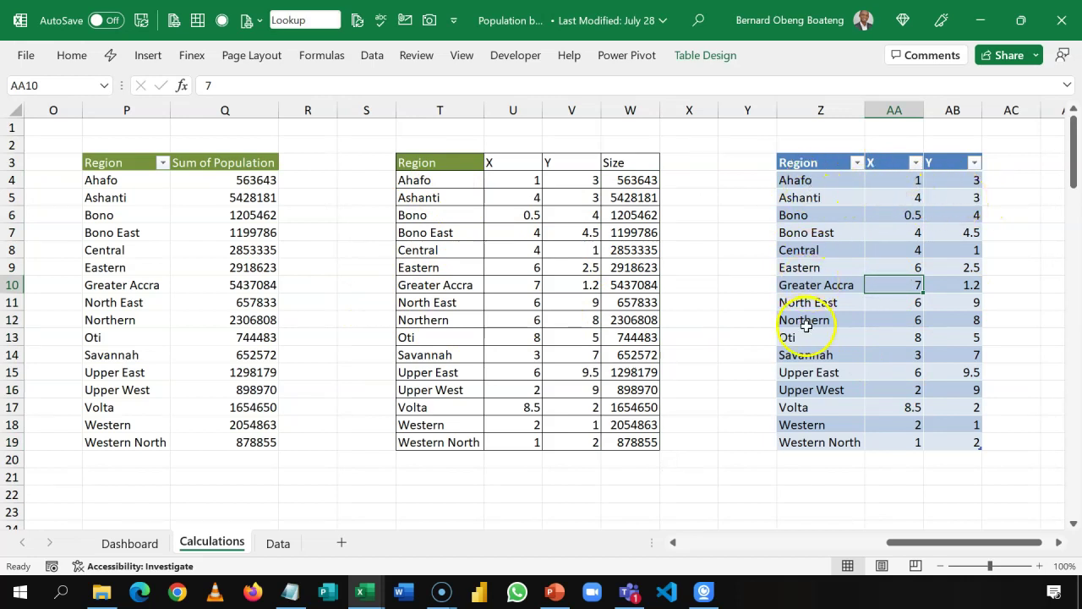
{"action": "left_click_drag", "start_coordinate": [522, 174], "coordinate": [563, 394]}
{"action": "left_click", "coordinate": [563, 394]}
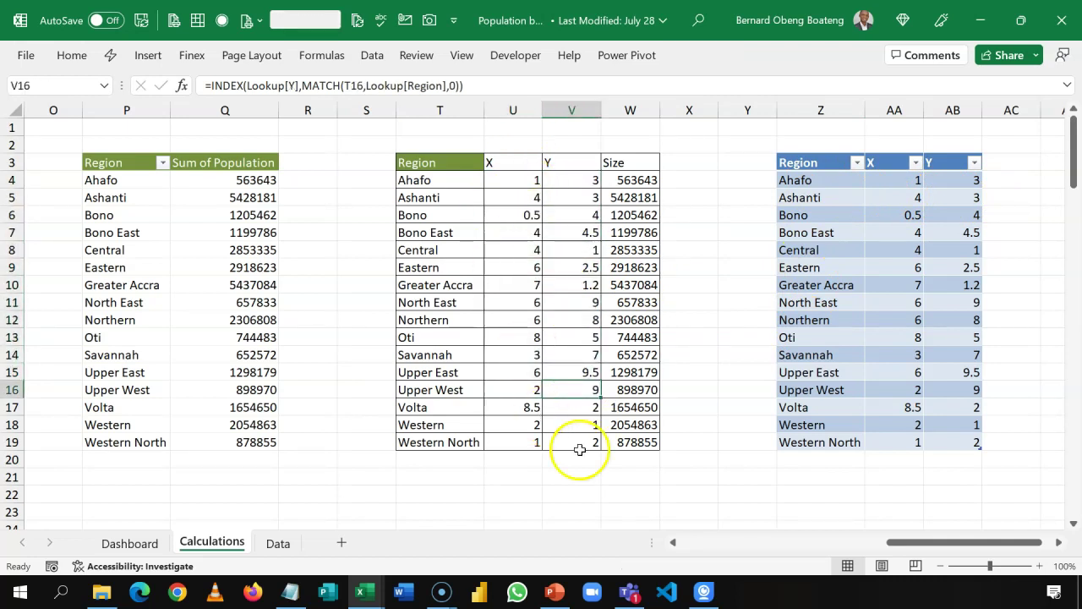
{"action": "left_click", "coordinate": [450, 181]}
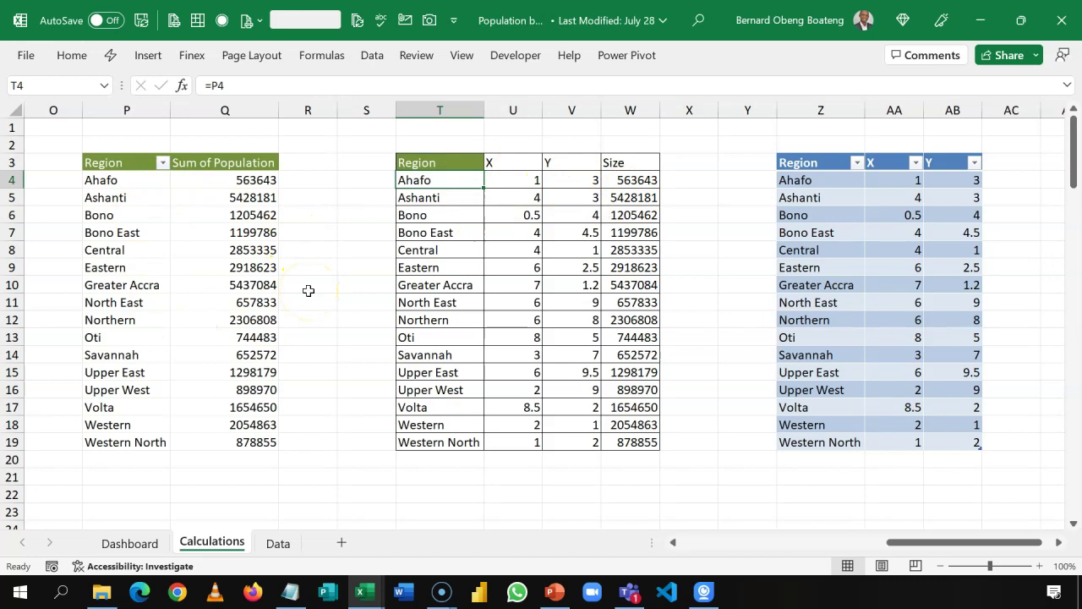
Delete the labelled reference map picture covering the bar chart on the Dashboard sheet.
{"action": "left_click", "coordinate": [148, 541]}
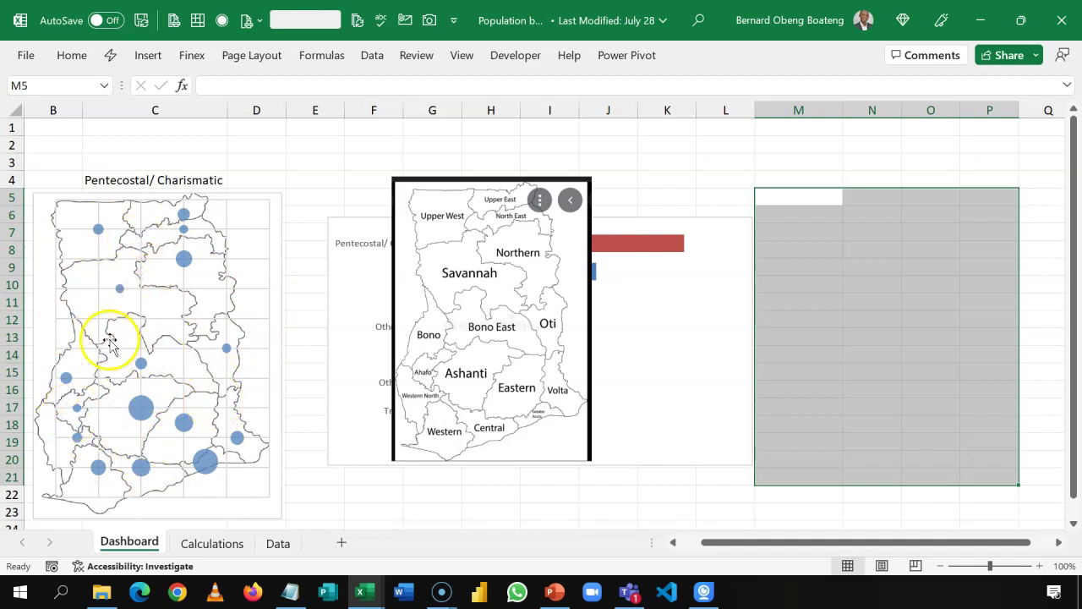
{"action": "left_click", "coordinate": [418, 202]}
{"action": "key", "text": "Delete"}
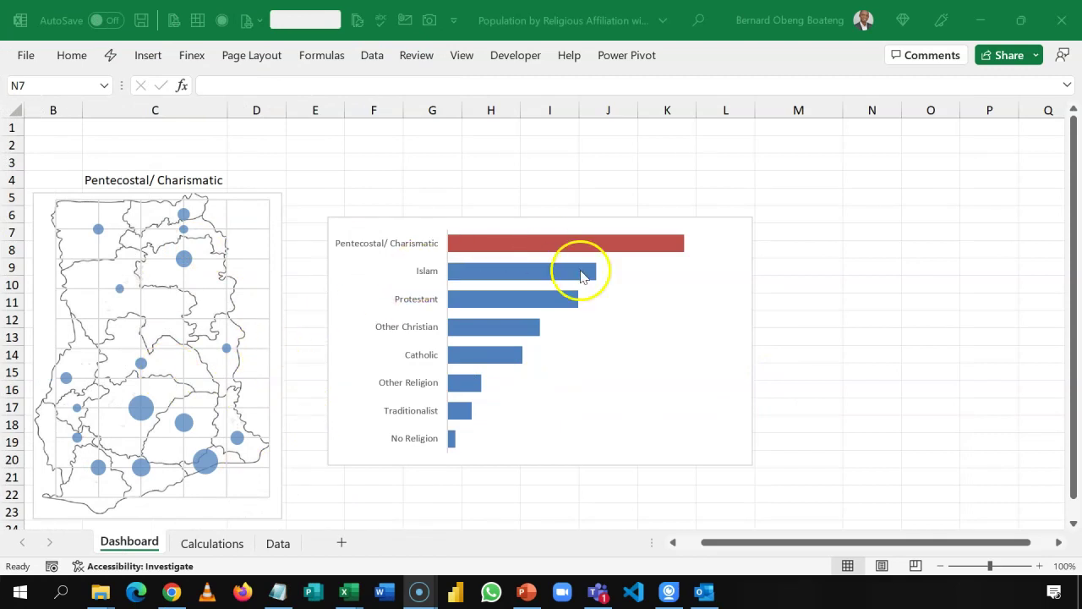
Switch to the finished dashboard workbook, try its Region slicer with Eastern, Greater Accra and Northern, and return to the working file.
{"action": "left_click", "coordinate": [465, 481]}
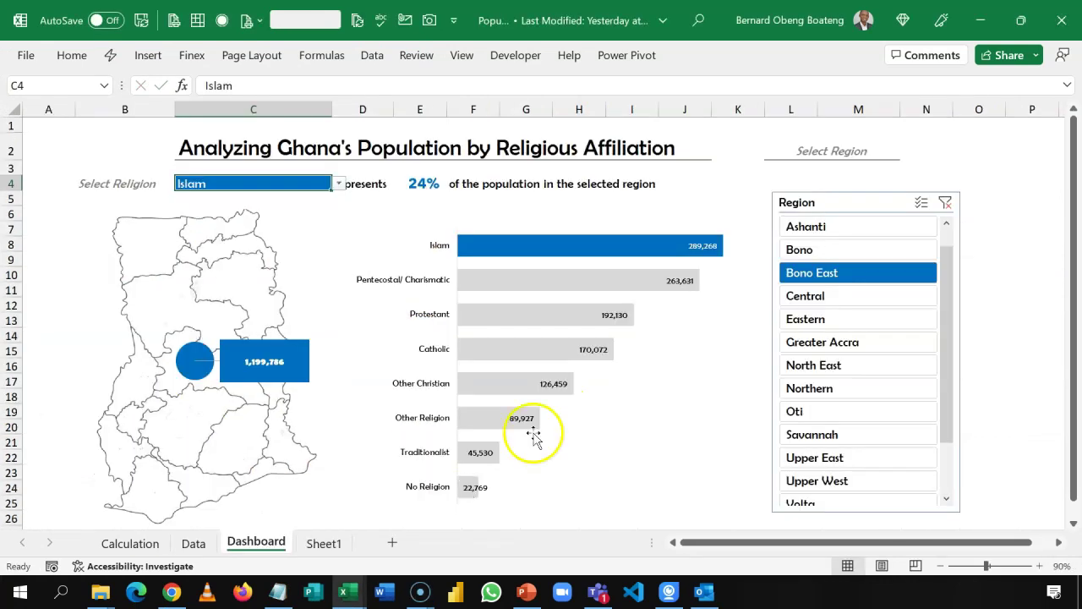
{"action": "left_click", "coordinate": [833, 320]}
{"action": "left_click", "coordinate": [833, 342]}
{"action": "left_click", "coordinate": [841, 390]}
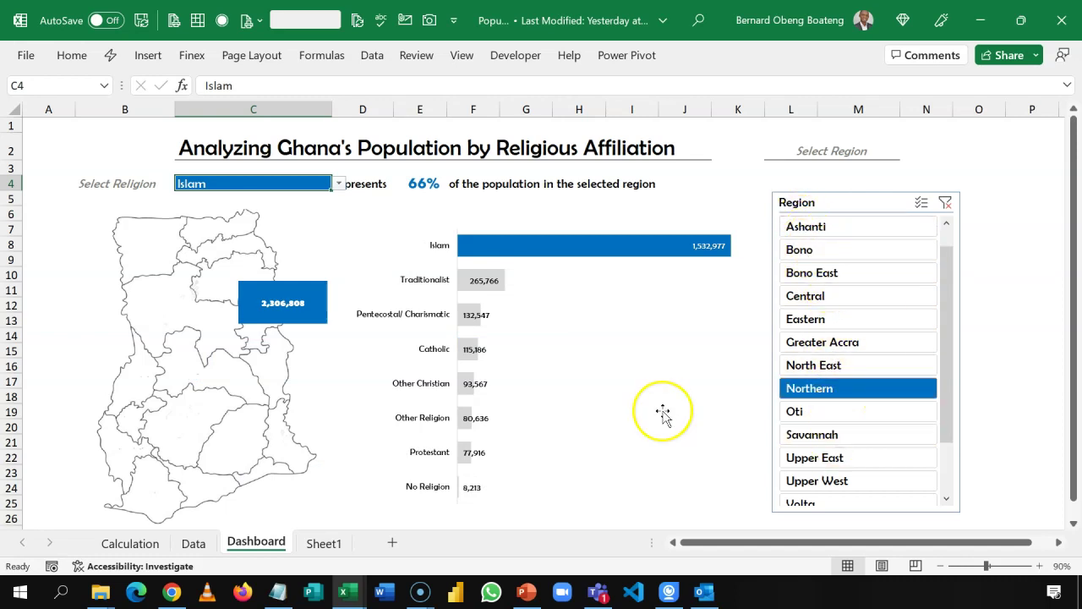
{"action": "key", "text": "alt+Tab"}
{"action": "key", "text": "alt+Tab"}
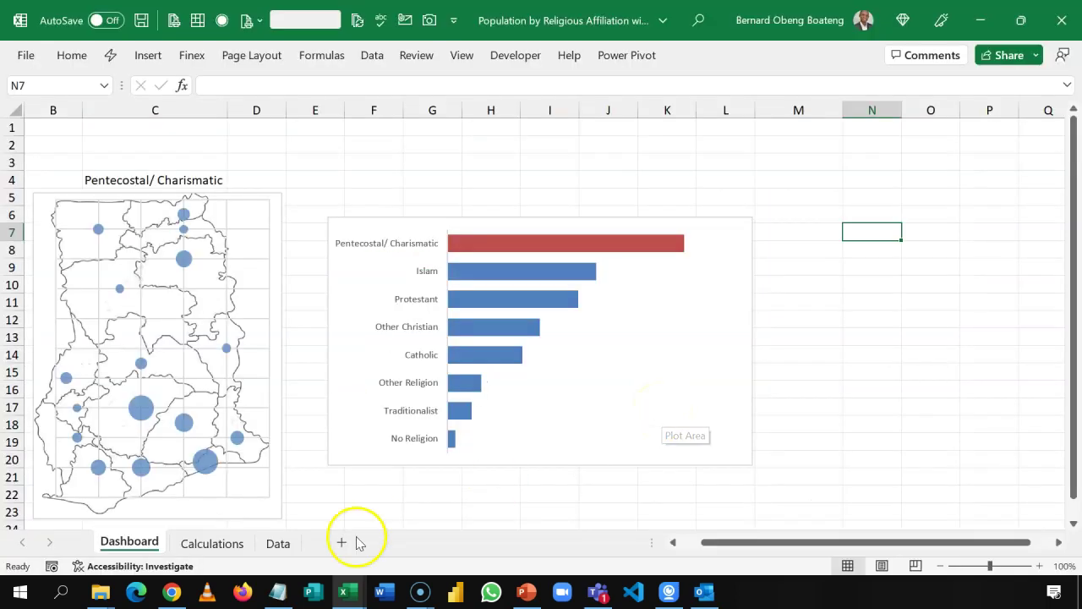
Insert a Region slicer for the Sum of Population PivotTable on the Calculations sheet.
{"action": "left_click", "coordinate": [227, 542]}
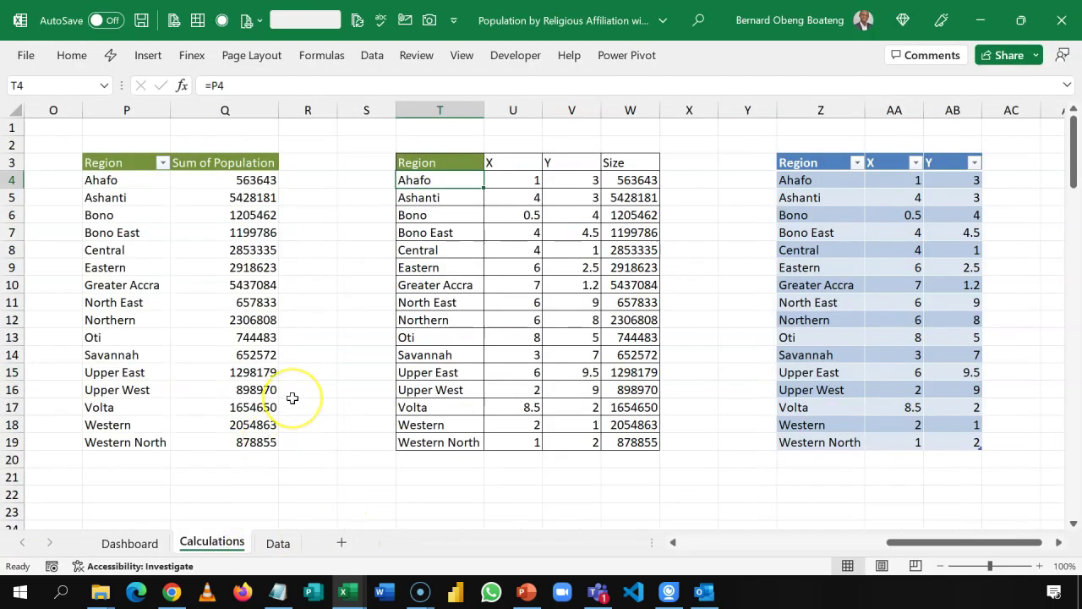
{"action": "left_click", "coordinate": [240, 267]}
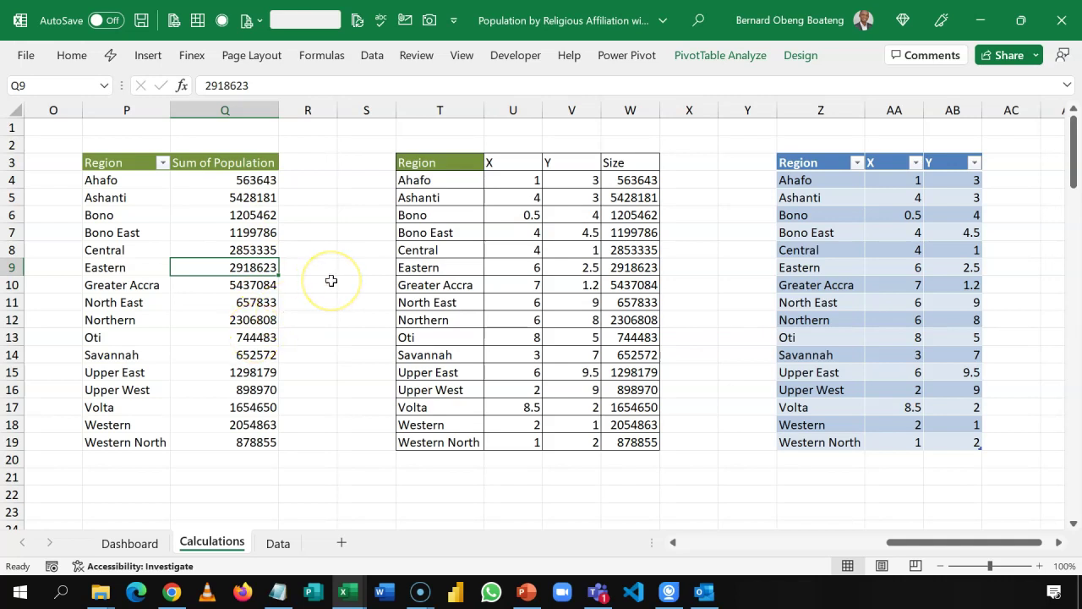
{"action": "left_click", "coordinate": [148, 58]}
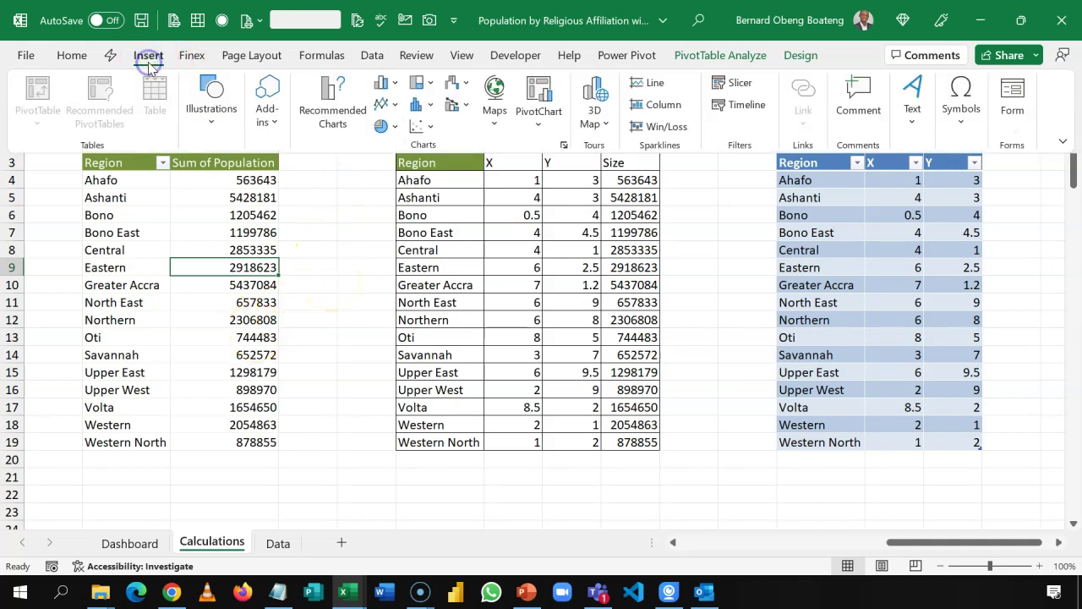
{"action": "left_click", "coordinate": [728, 85]}
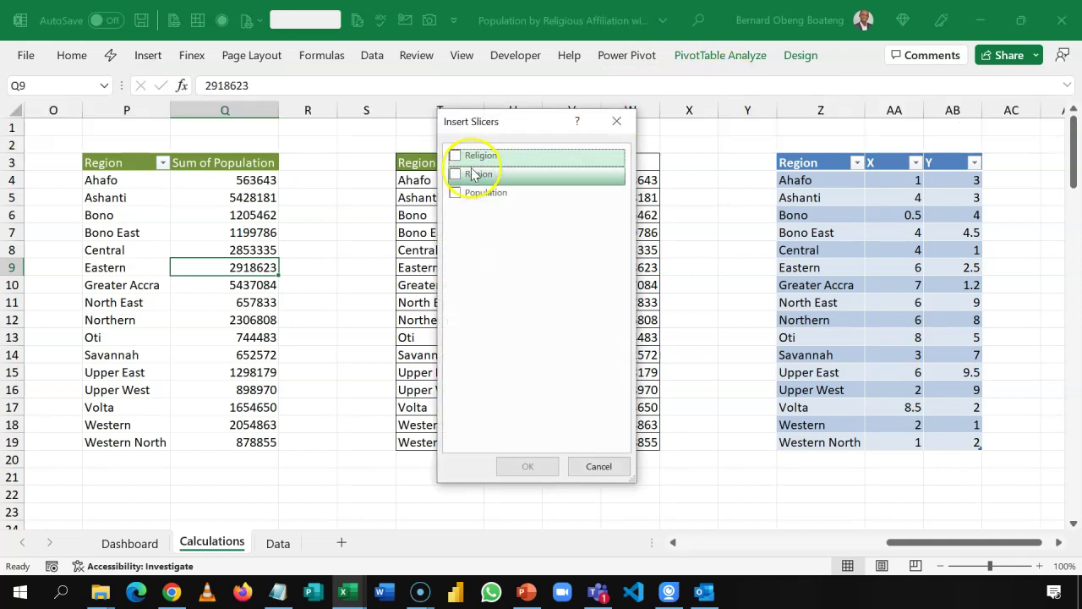
{"action": "left_click", "coordinate": [455, 175]}
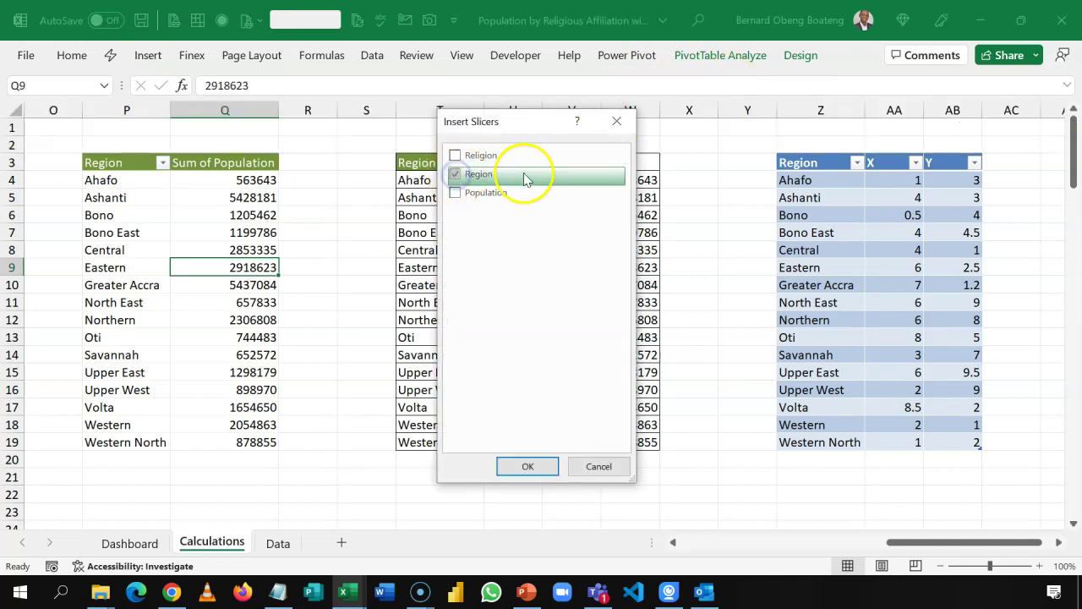
{"action": "left_click", "coordinate": [518, 466]}
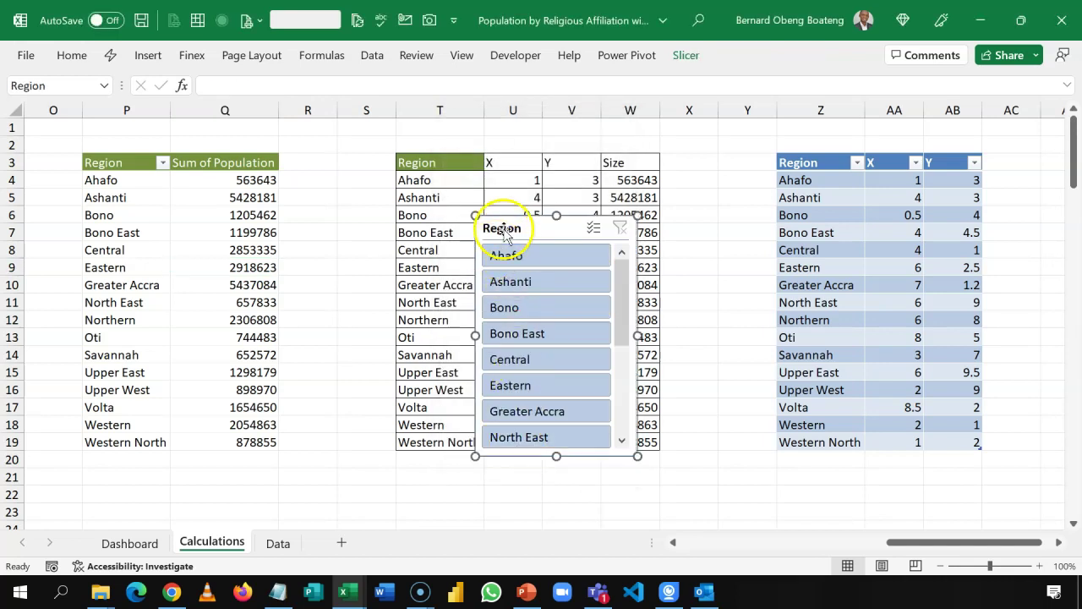
Connect the Region slicer to both PivotTable1 and PivotTable8 on the Calculations sheet.
{"action": "mouse_move", "coordinate": [502, 228]}
{"action": "left_mouse_down"}
{"action": "mouse_move", "coordinate": [501, 285]}
{"action": "mouse_move", "coordinate": [503, 235]}
{"action": "left_mouse_up"}
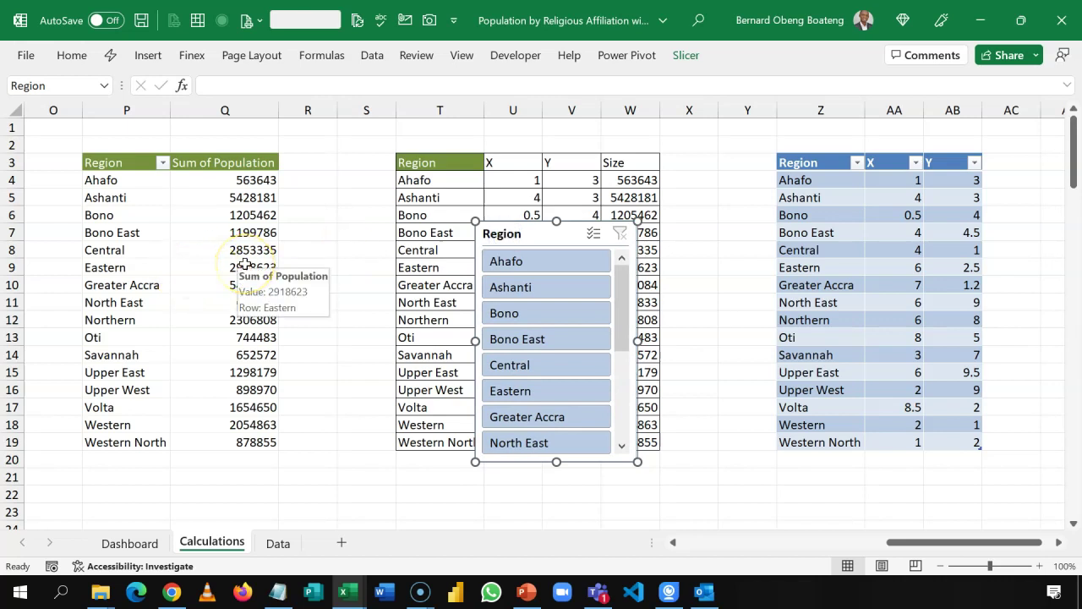
{"action": "right_click", "coordinate": [500, 241]}
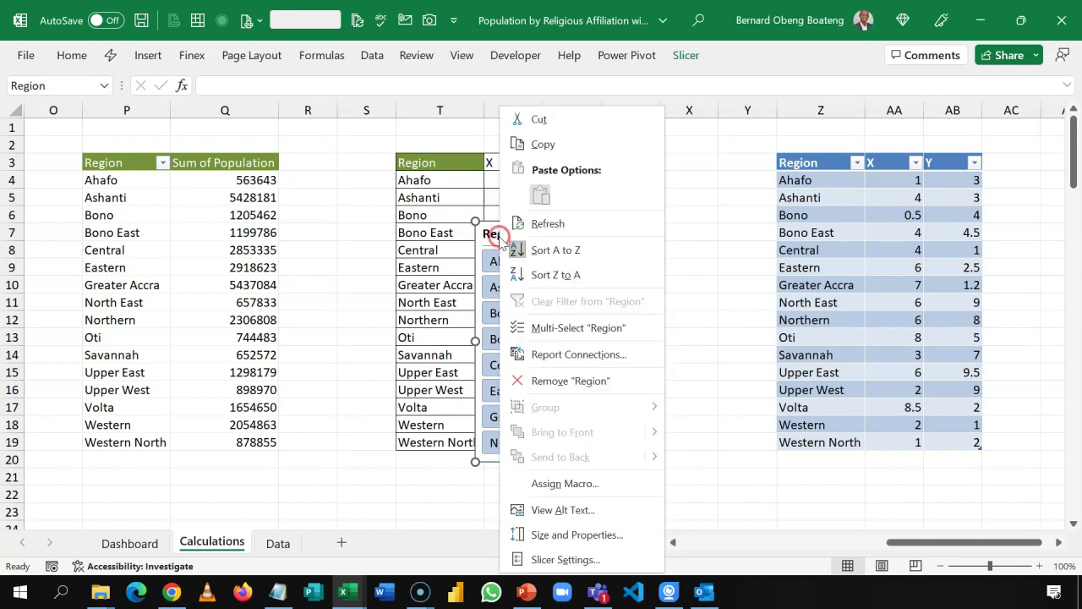
{"action": "left_click", "coordinate": [542, 355]}
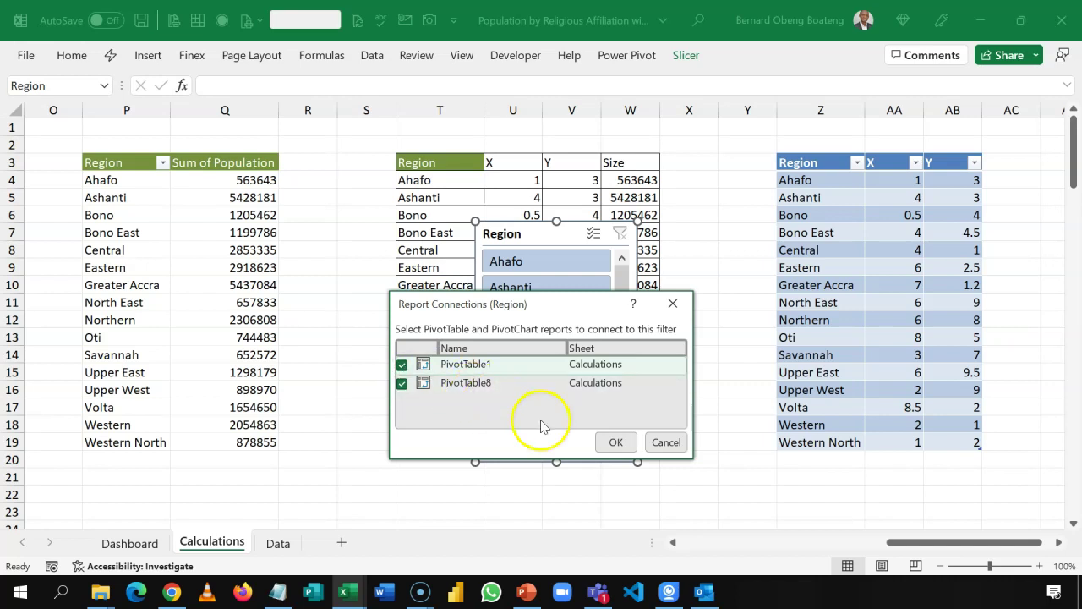
{"action": "left_click", "coordinate": [607, 441]}
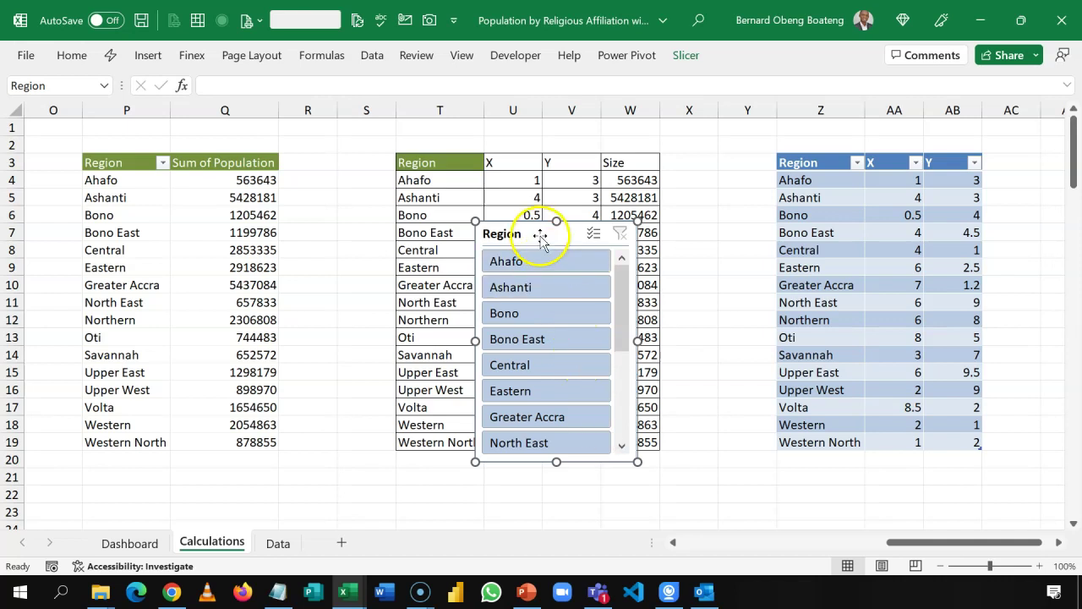
Move the Region slicer from the Calculations sheet to the Dashboard, place it beside the bar chart from column N, and lengthen it to row 23.
{"action": "key", "text": "Delete"}
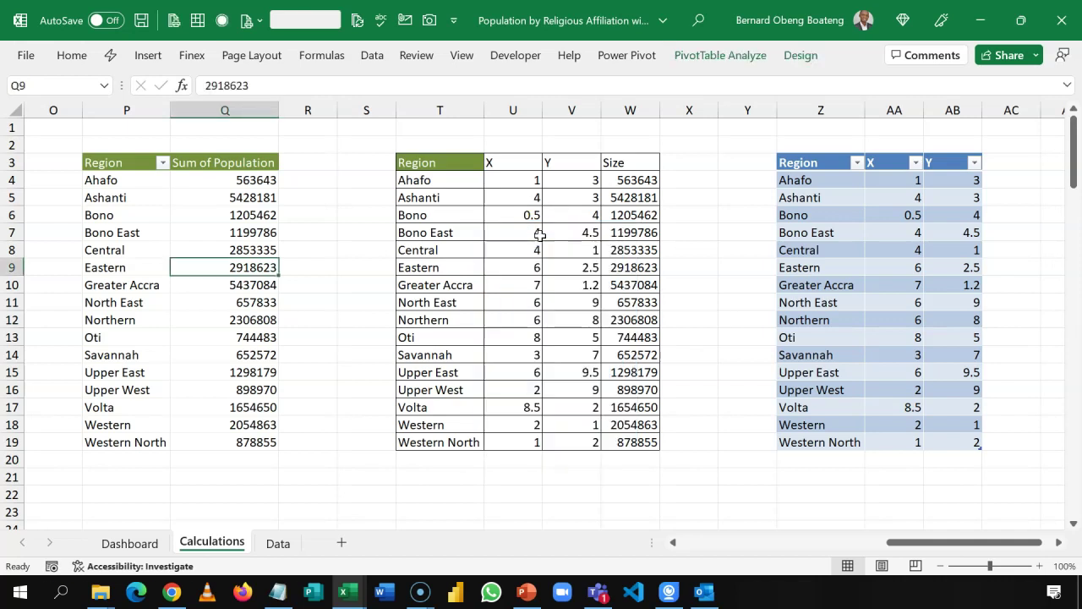
{"action": "left_click", "coordinate": [158, 544]}
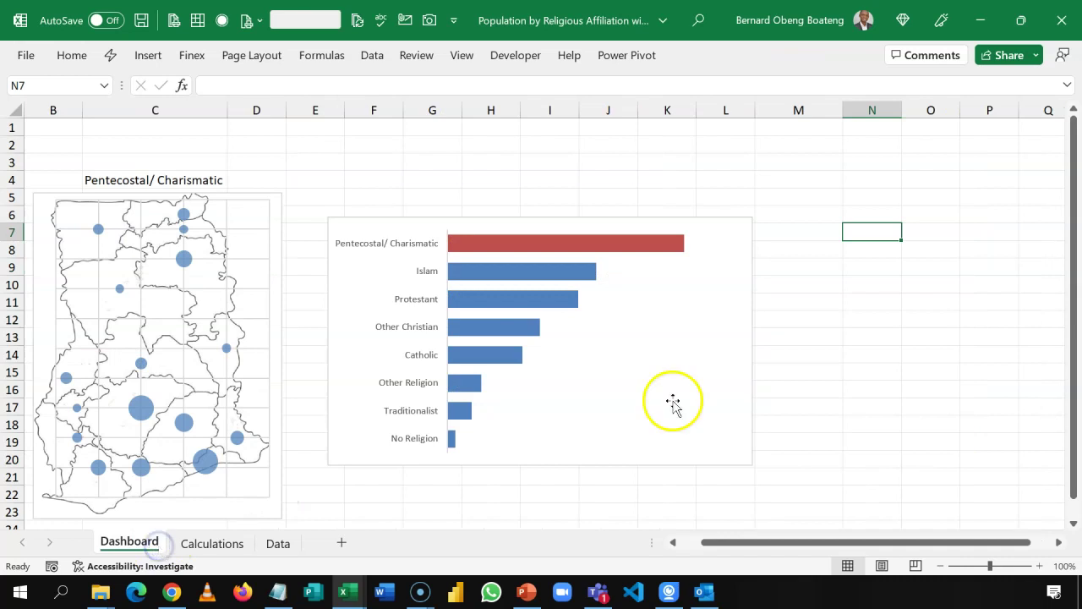
{"action": "left_click", "coordinate": [841, 191]}
{"action": "key", "text": "ctrl+v"}
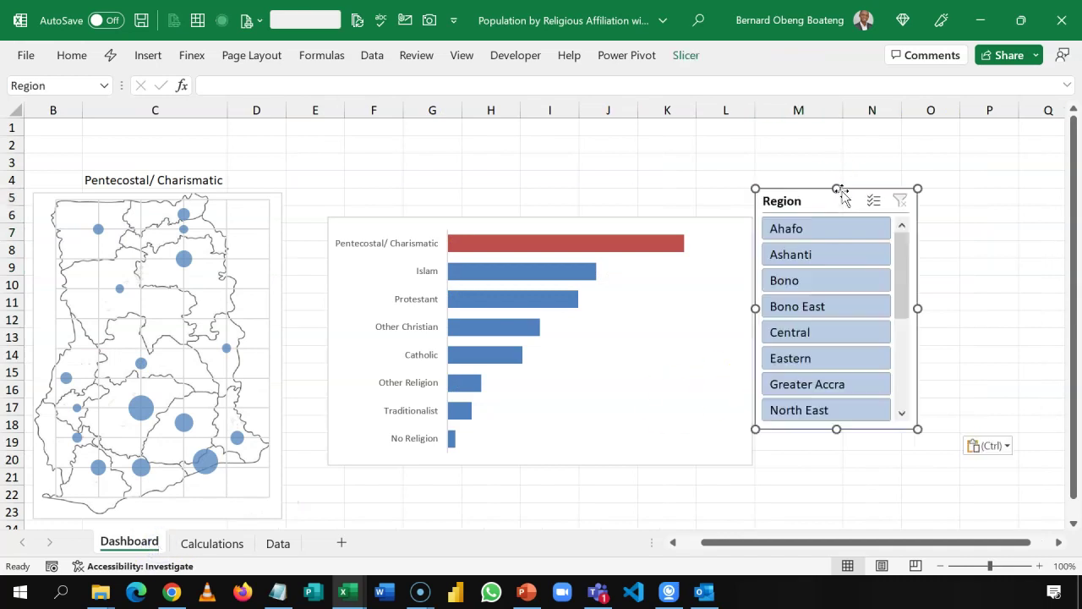
{"action": "left_click_drag", "start_coordinate": [823, 200], "coordinate": [907, 215]}
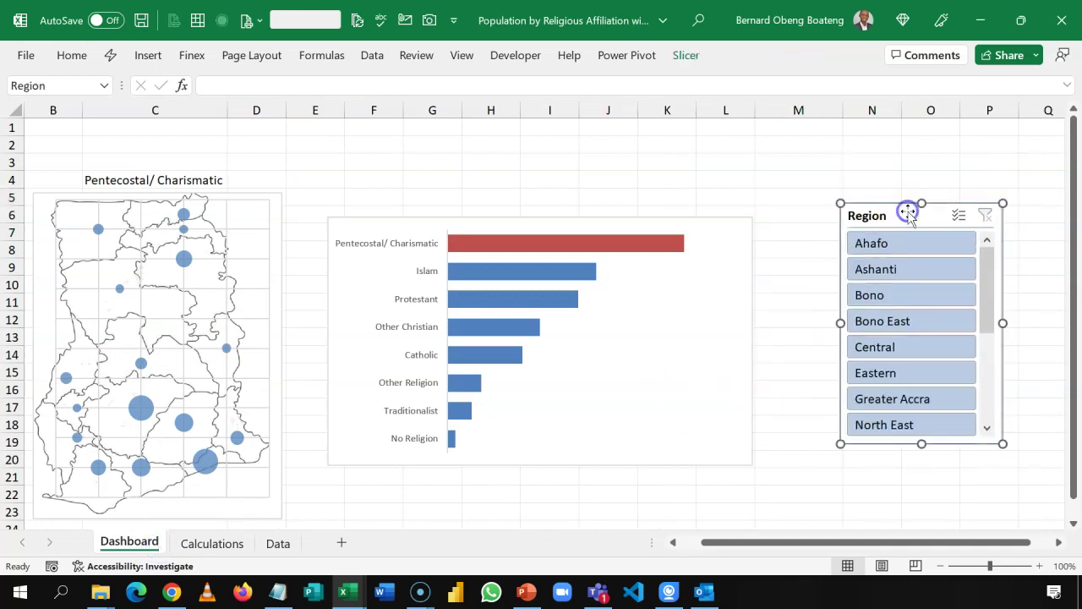
{"action": "left_click_drag", "start_coordinate": [926, 447], "coordinate": [929, 517]}
Test the Dashboard's Region slicer with Bono East, Eastern and Greater Accra, inspect the Bono East bubble, and clear the filter.
{"action": "left_click", "coordinate": [899, 319]}
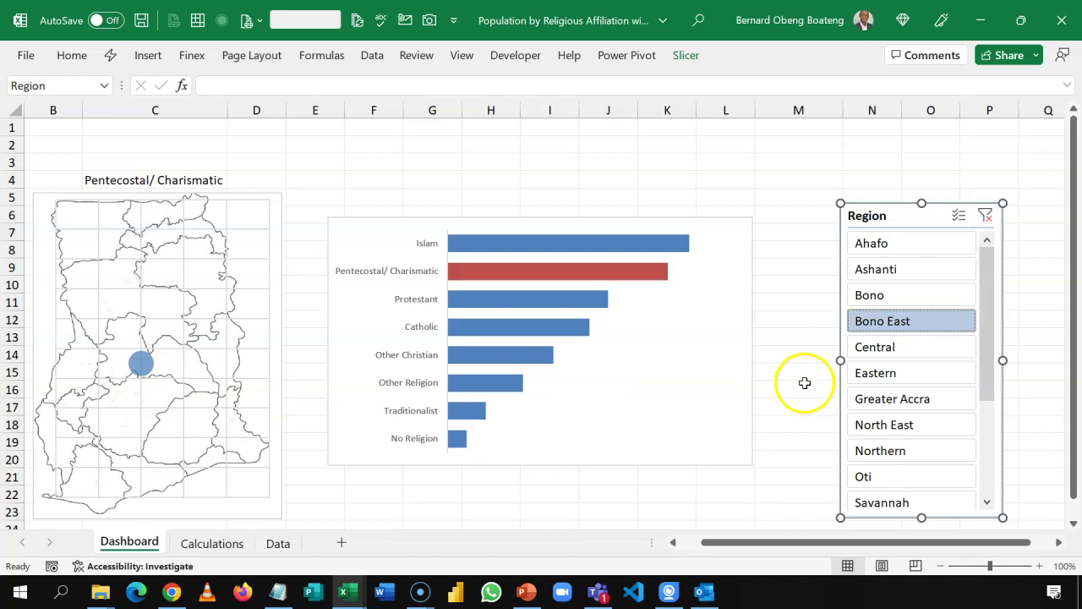
{"action": "left_click", "coordinate": [916, 373]}
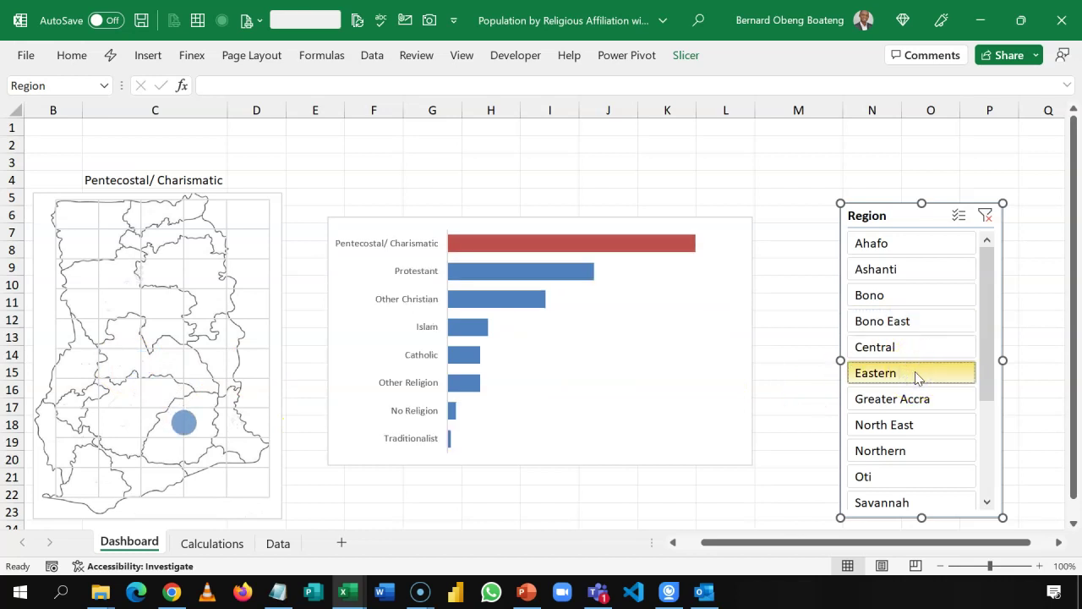
{"action": "left_click", "coordinate": [916, 402]}
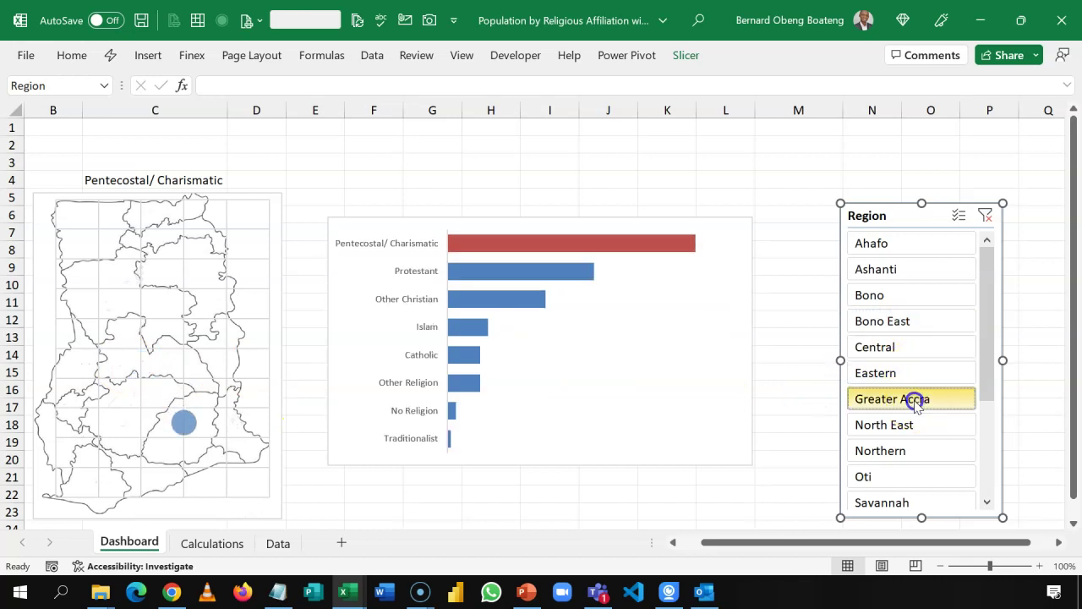
{"action": "left_click", "coordinate": [901, 323]}
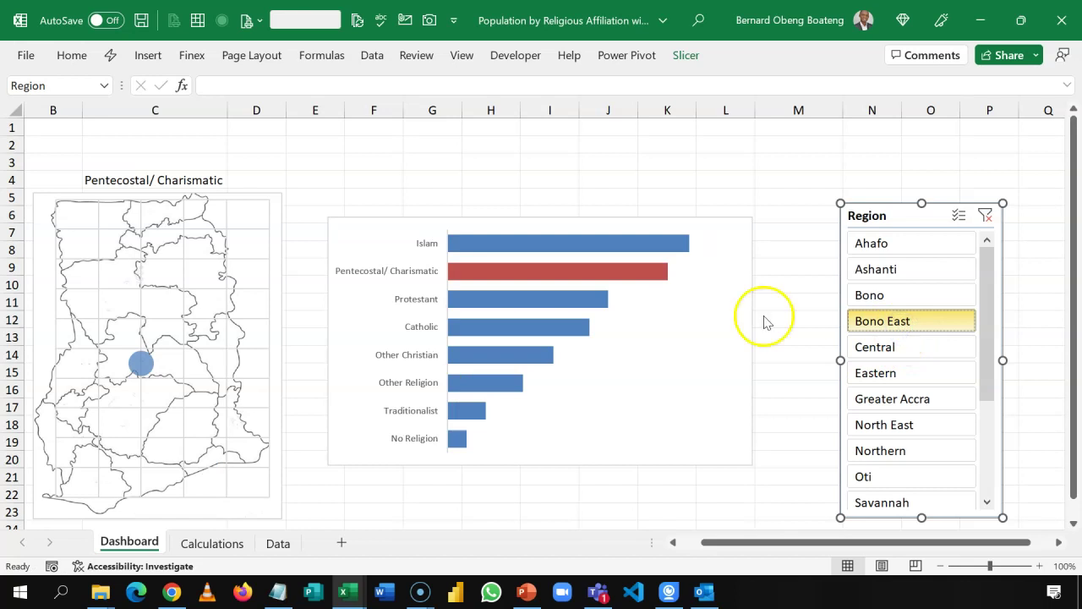
{"action": "mouse_move", "coordinate": [147, 368]}
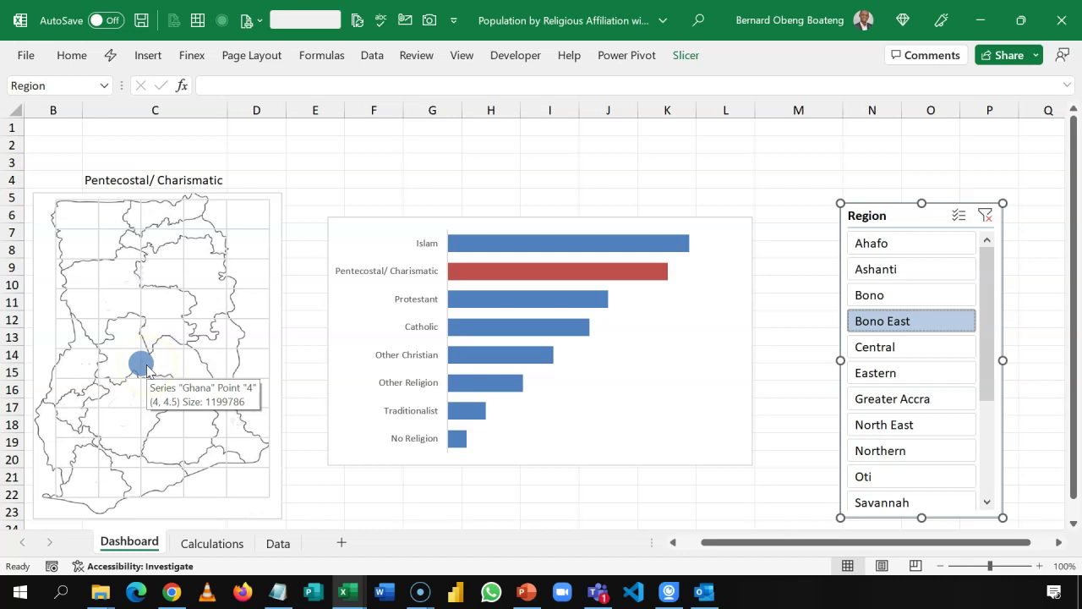
{"action": "left_click", "coordinate": [986, 218]}
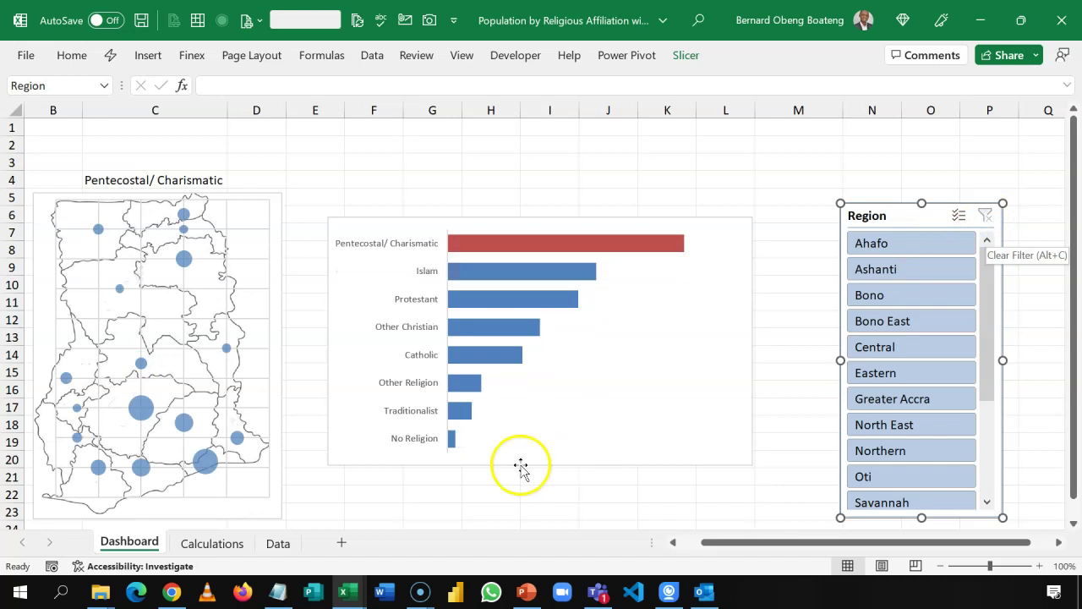
Give the map chart's bubbles a solid blue fill with 0% transparency.
{"action": "left_click", "coordinate": [144, 410]}
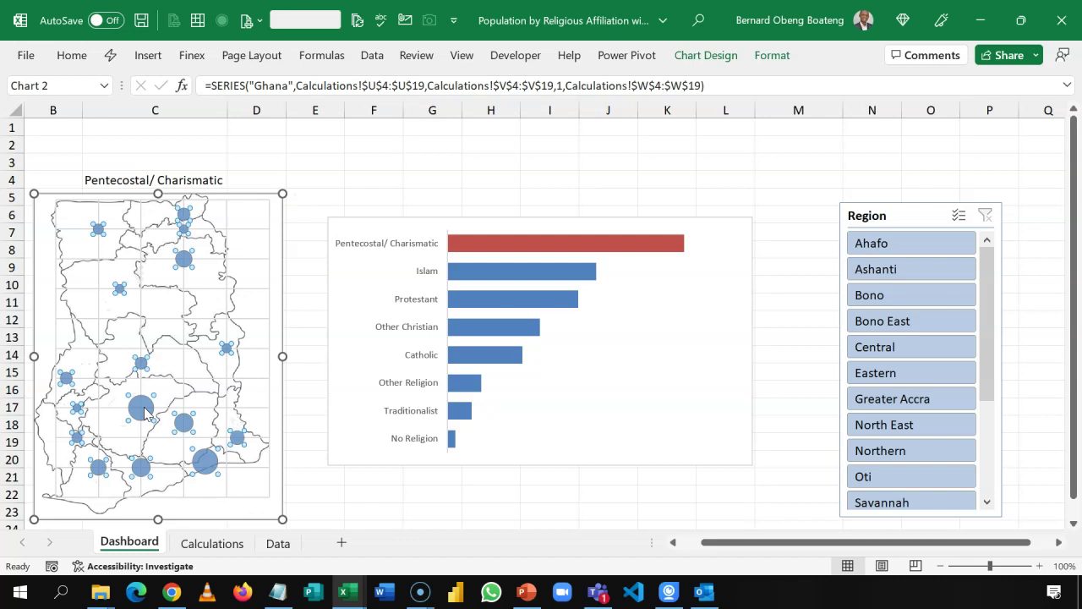
{"action": "double_click", "coordinate": [143, 410]}
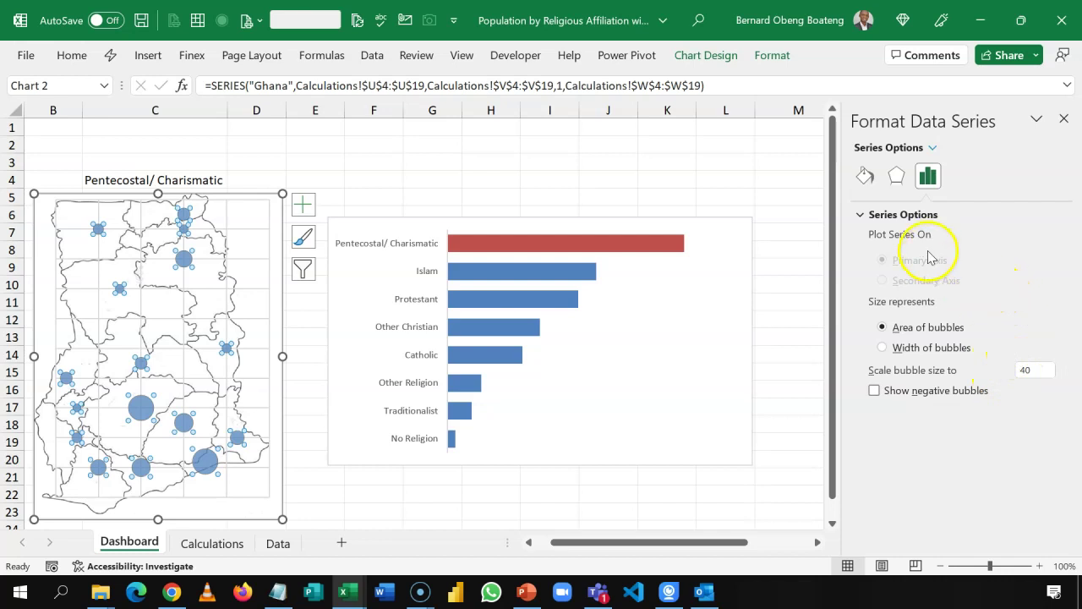
{"action": "left_click", "coordinate": [865, 178]}
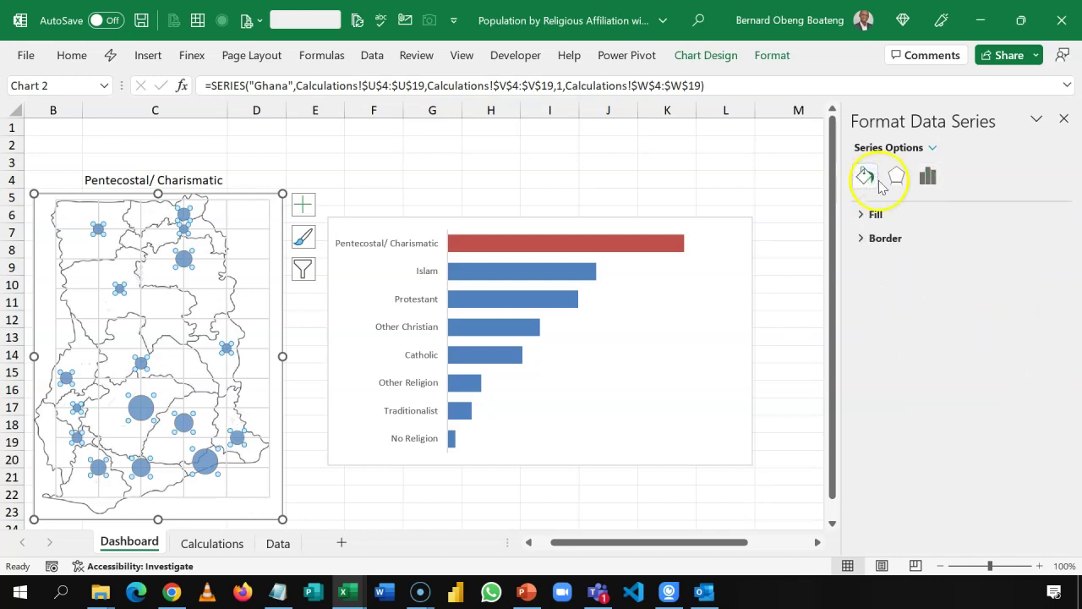
{"action": "left_click", "coordinate": [860, 216]}
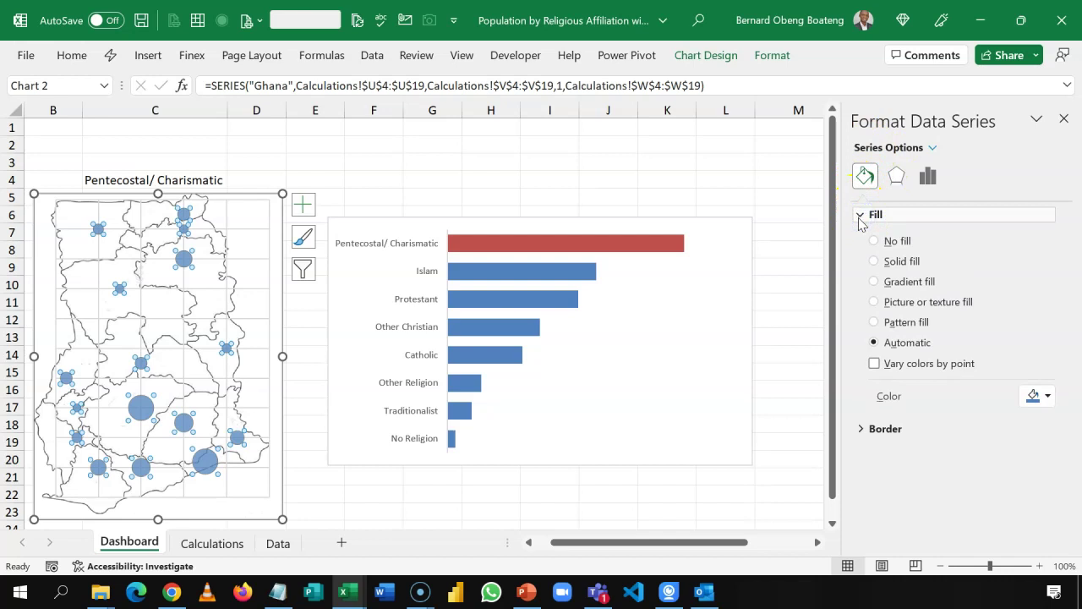
{"action": "left_click", "coordinate": [899, 262]}
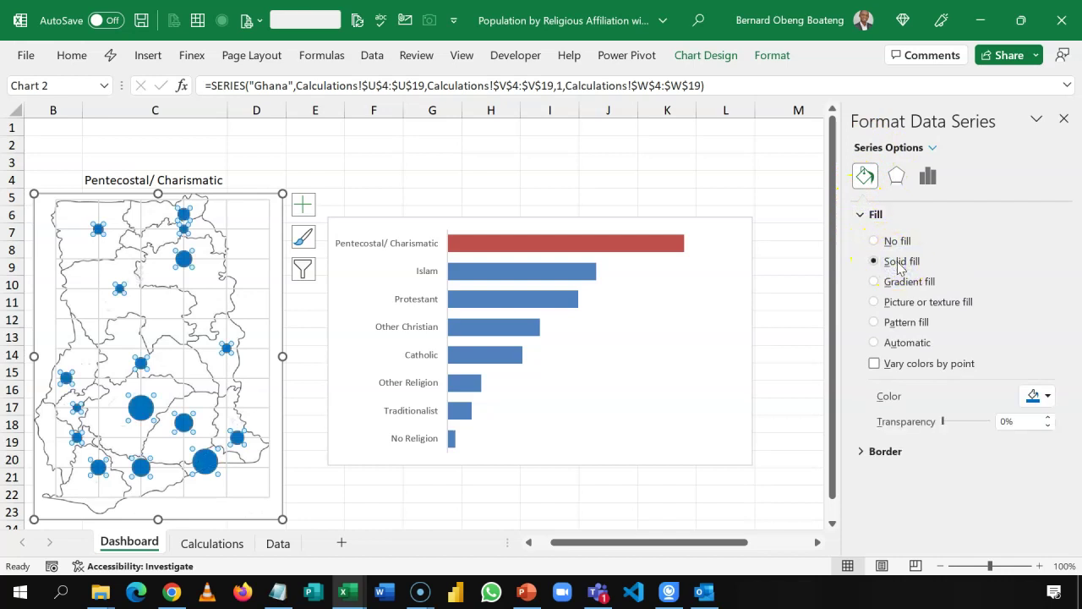
{"action": "left_click", "coordinate": [1046, 398]}
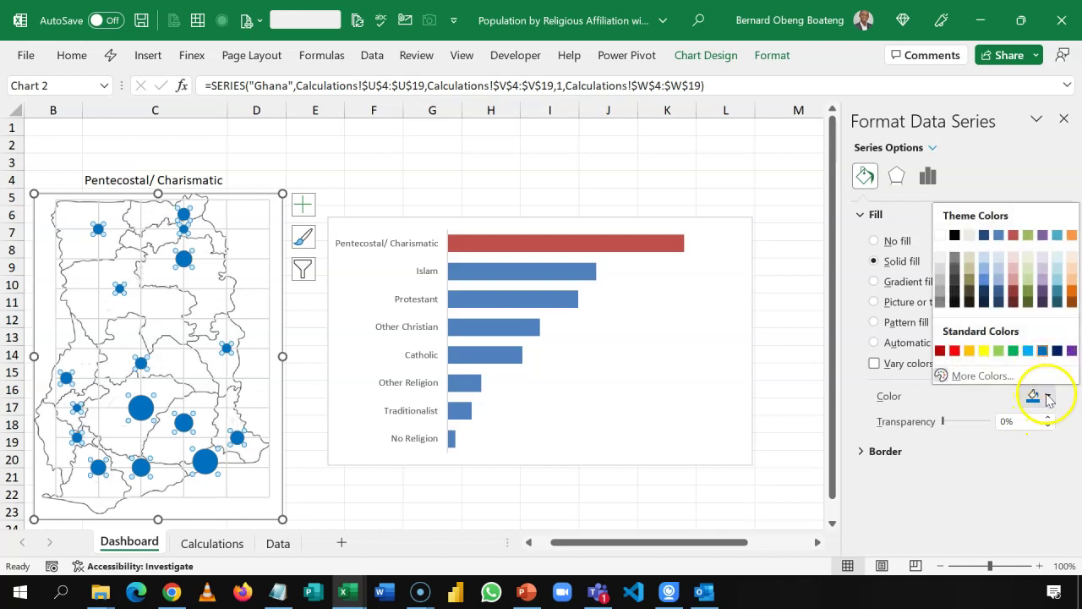
{"action": "left_click", "coordinate": [1048, 398]}
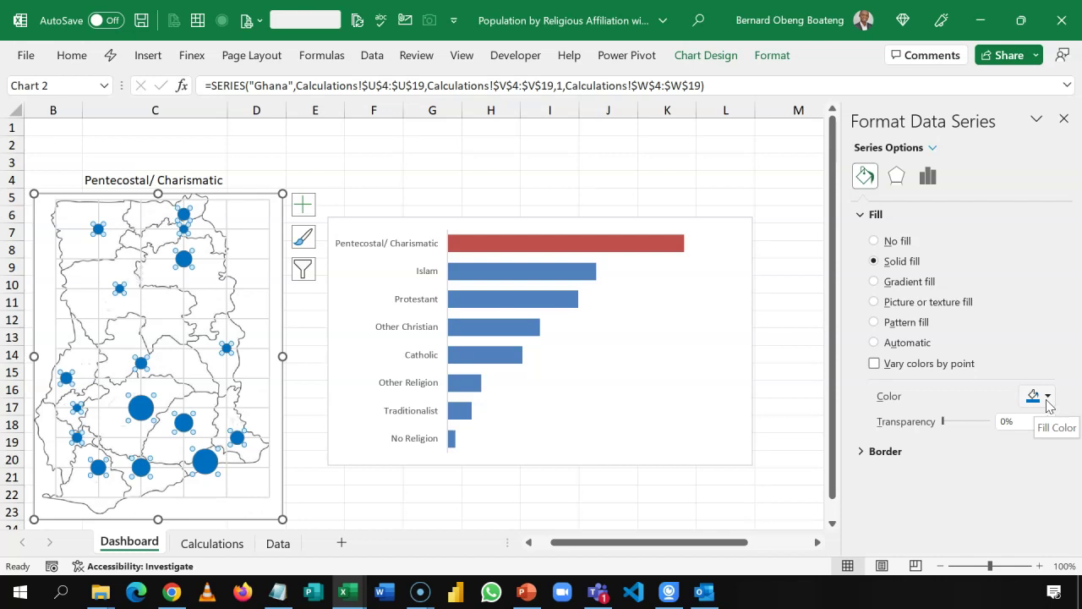
{"action": "left_click", "coordinate": [1064, 118]}
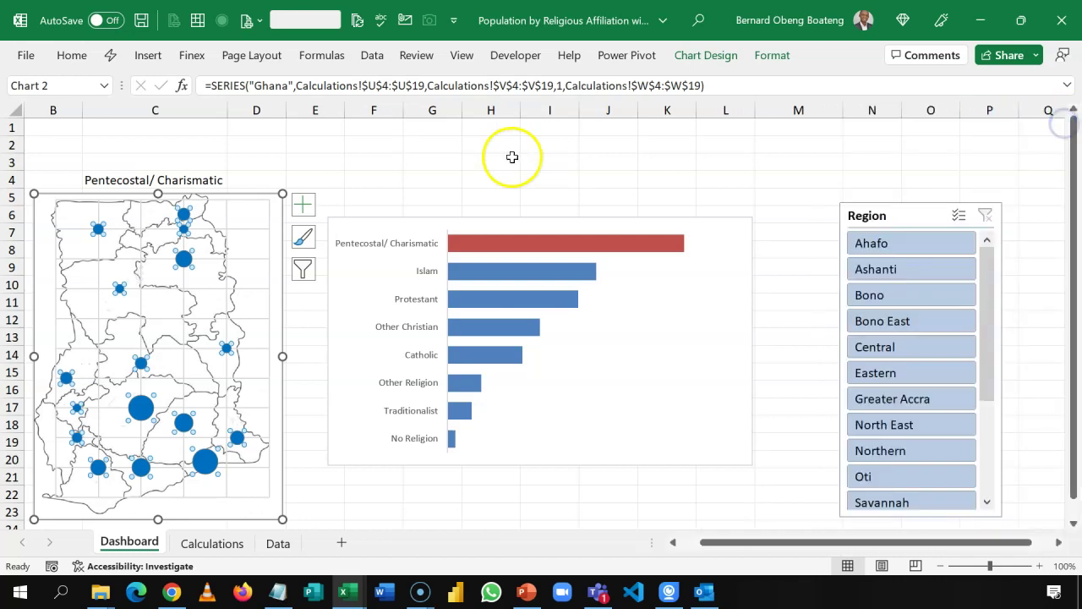
Add data labels to the map bubbles that show the Bubble Size instead of the Y Value.
{"action": "left_click", "coordinate": [305, 205]}
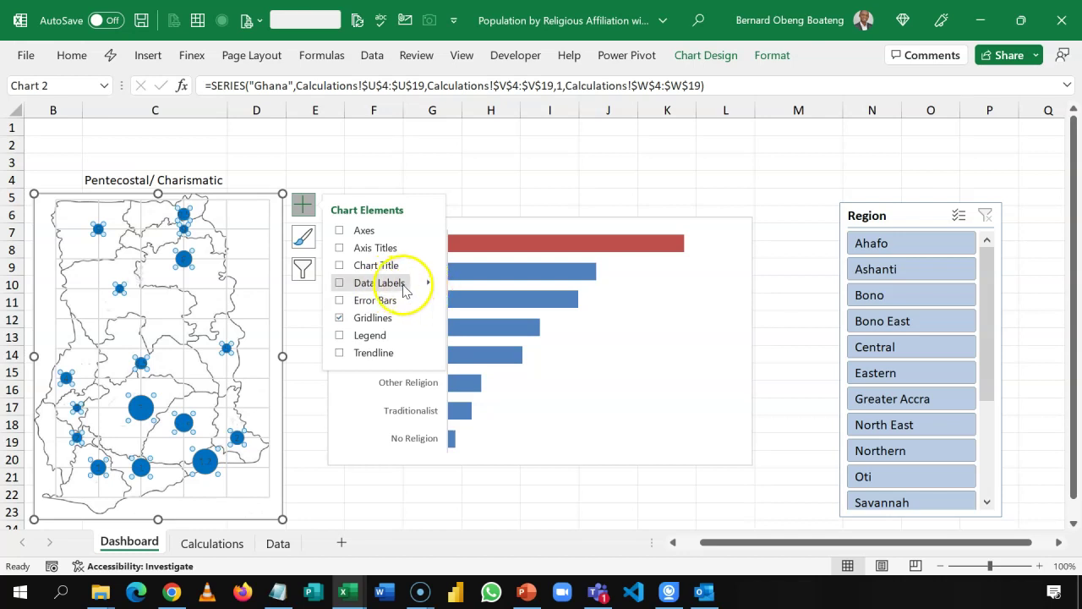
{"action": "left_click", "coordinate": [431, 285]}
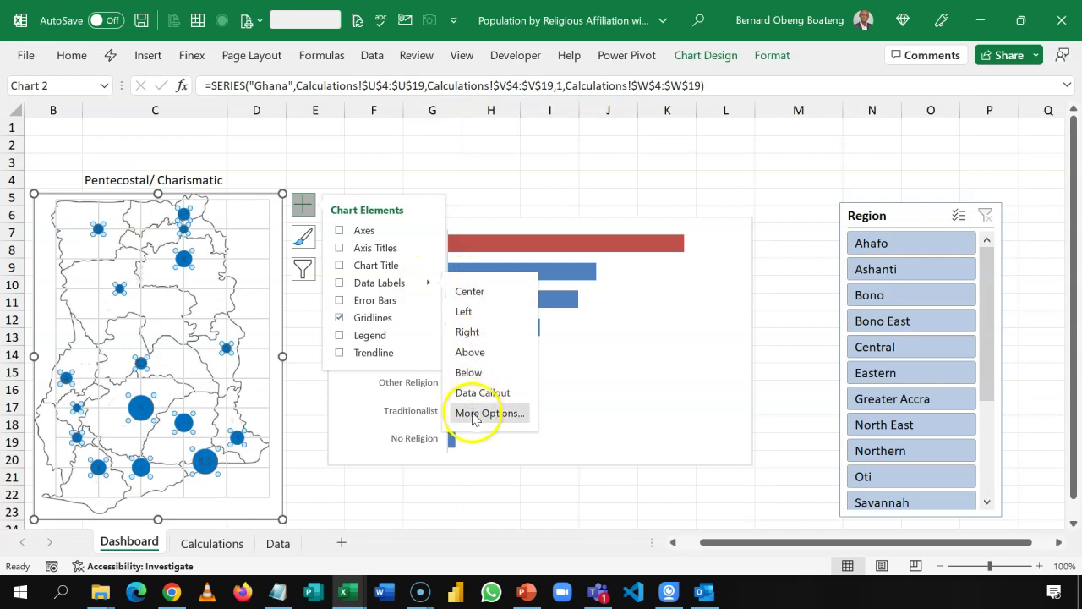
{"action": "left_click", "coordinate": [473, 413]}
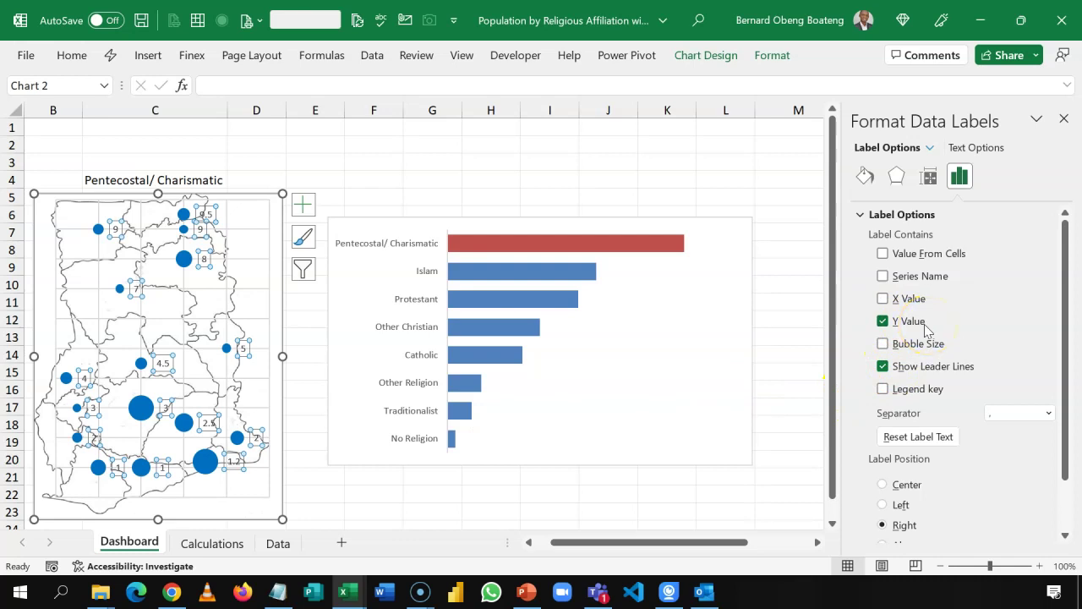
{"action": "left_click", "coordinate": [883, 345]}
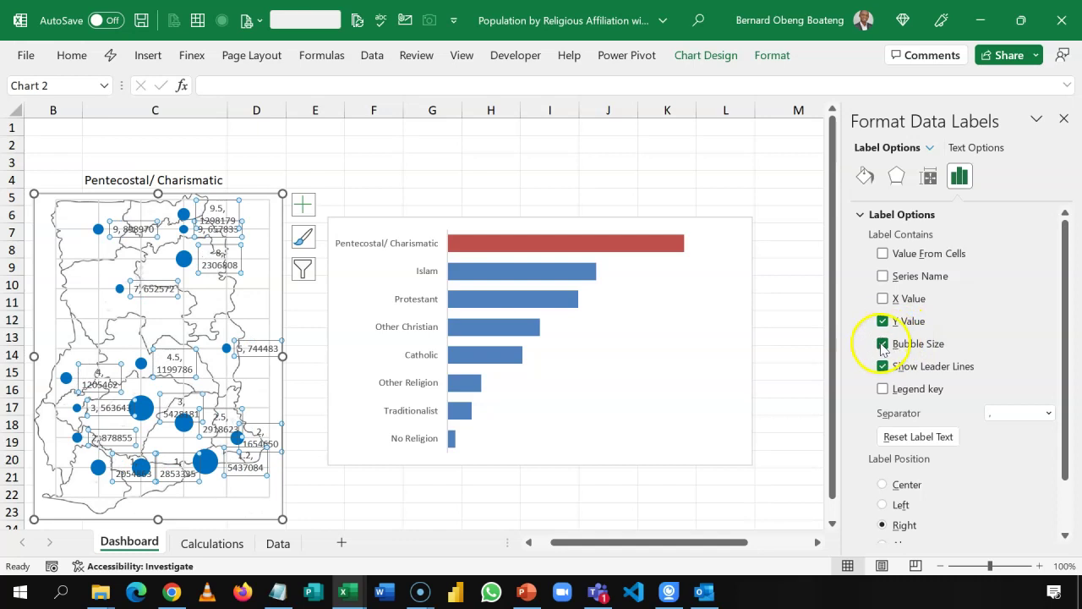
{"action": "left_click", "coordinate": [883, 322]}
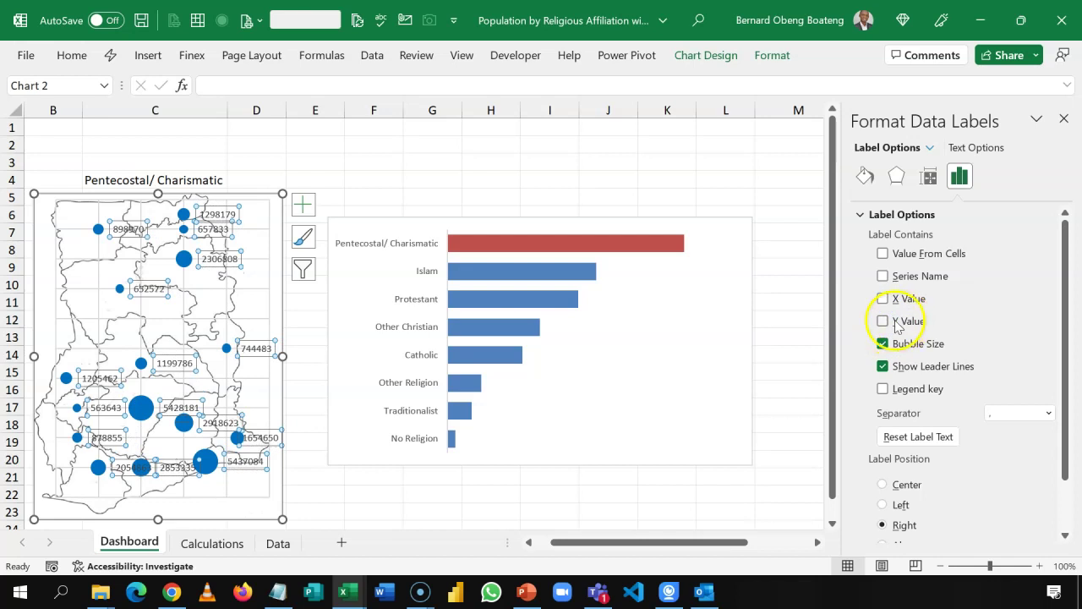
Format the bubble labels as Number with 0 decimal places and a thousands separator.
{"action": "left_click", "coordinate": [861, 216]}
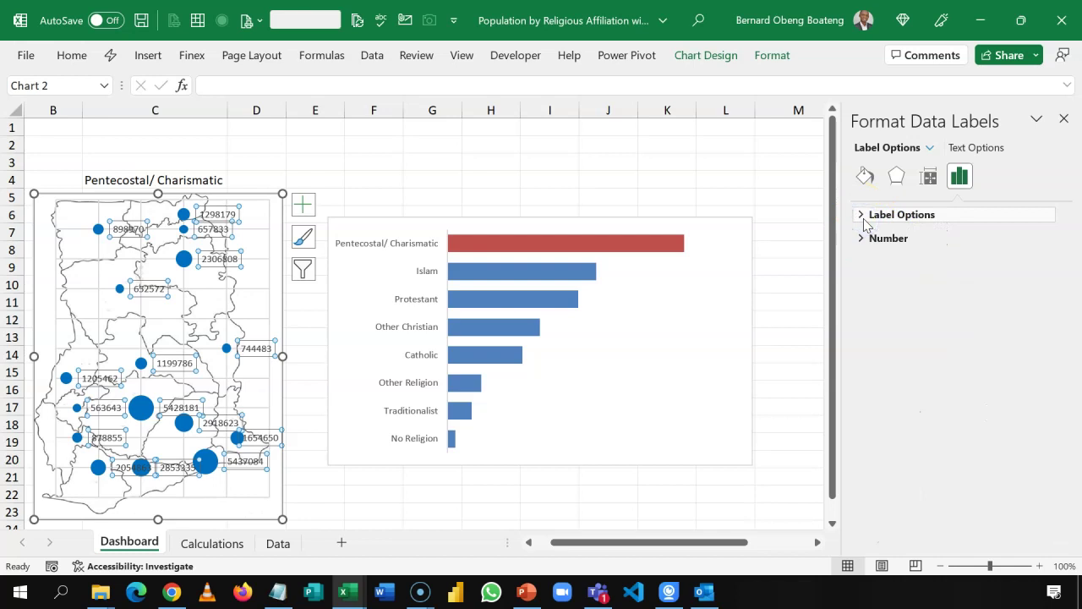
{"action": "left_click", "coordinate": [862, 239]}
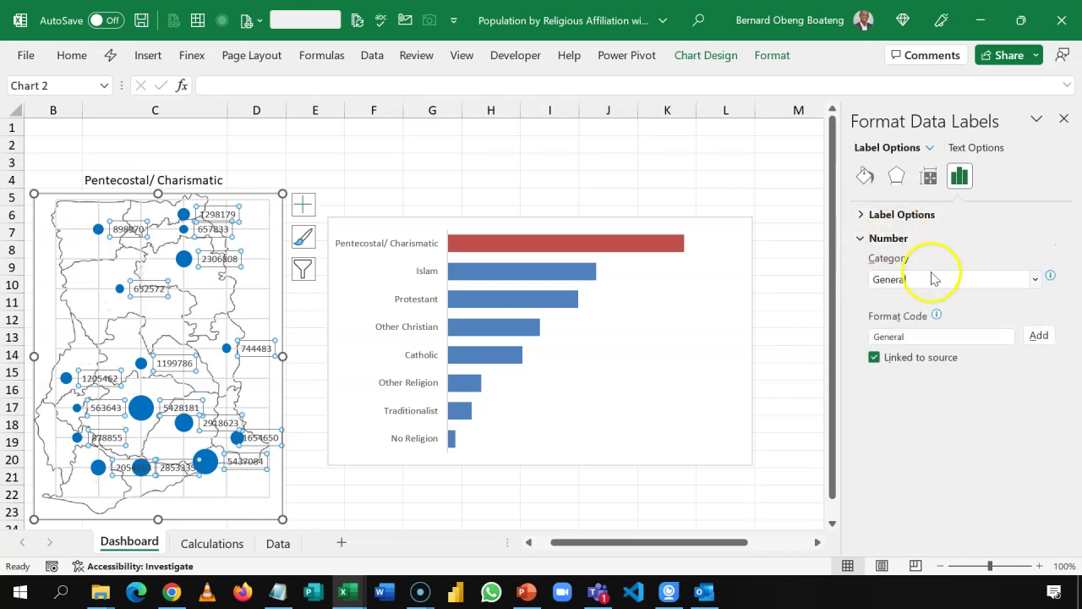
{"action": "left_click", "coordinate": [1035, 280]}
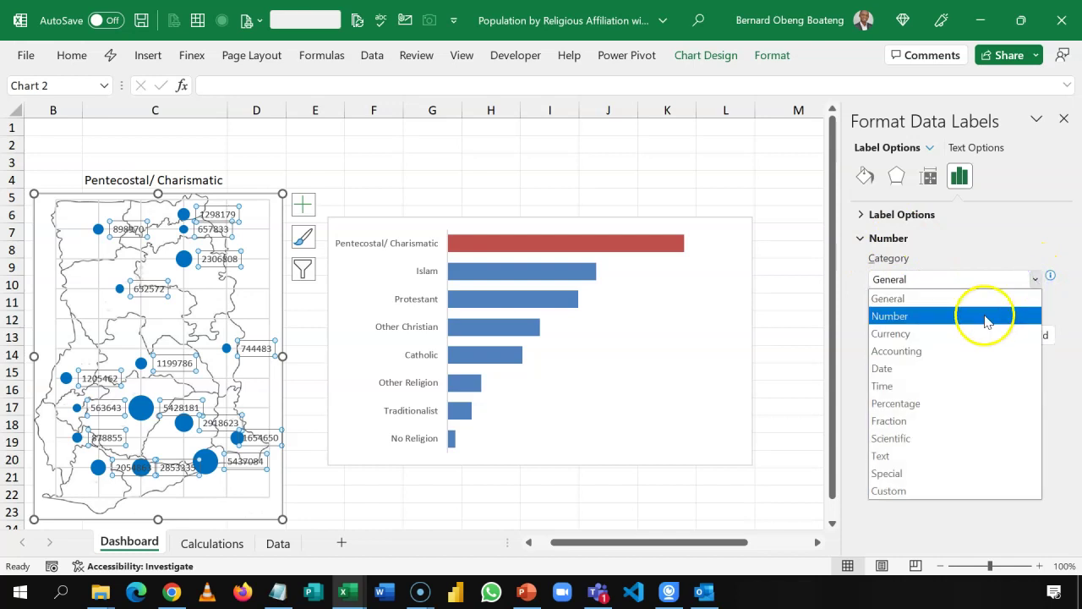
{"action": "left_click", "coordinate": [986, 318]}
{"action": "left_click", "coordinate": [982, 305]}
{"action": "left_click", "coordinate": [981, 303]}
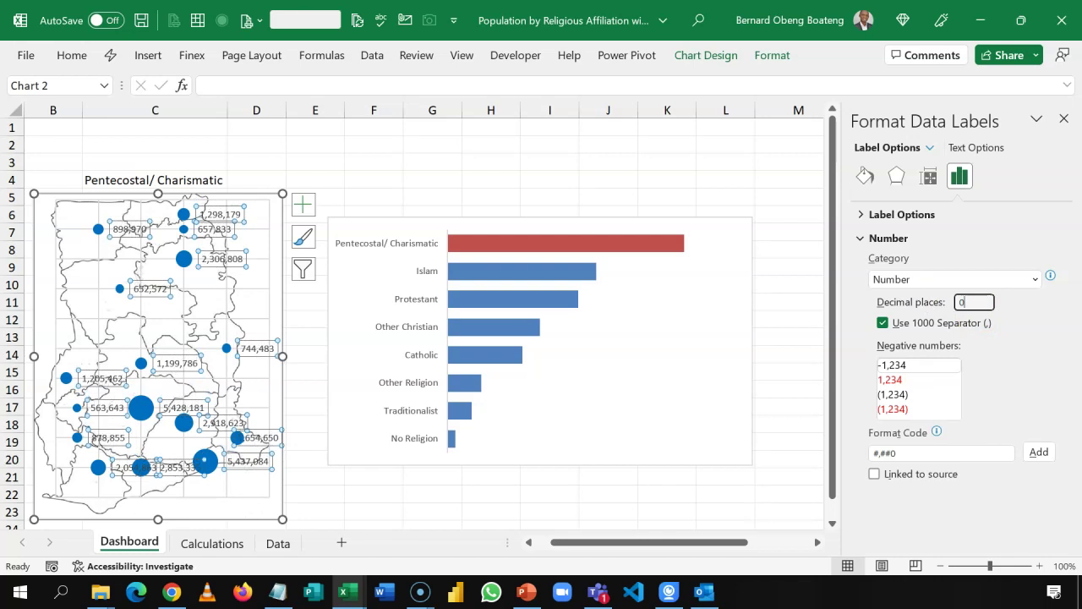
Make the bubble labels bold and set their font to Berlin Sans FB.
{"action": "left_click", "coordinate": [864, 176]}
{"action": "left_click", "coordinate": [71, 55]}
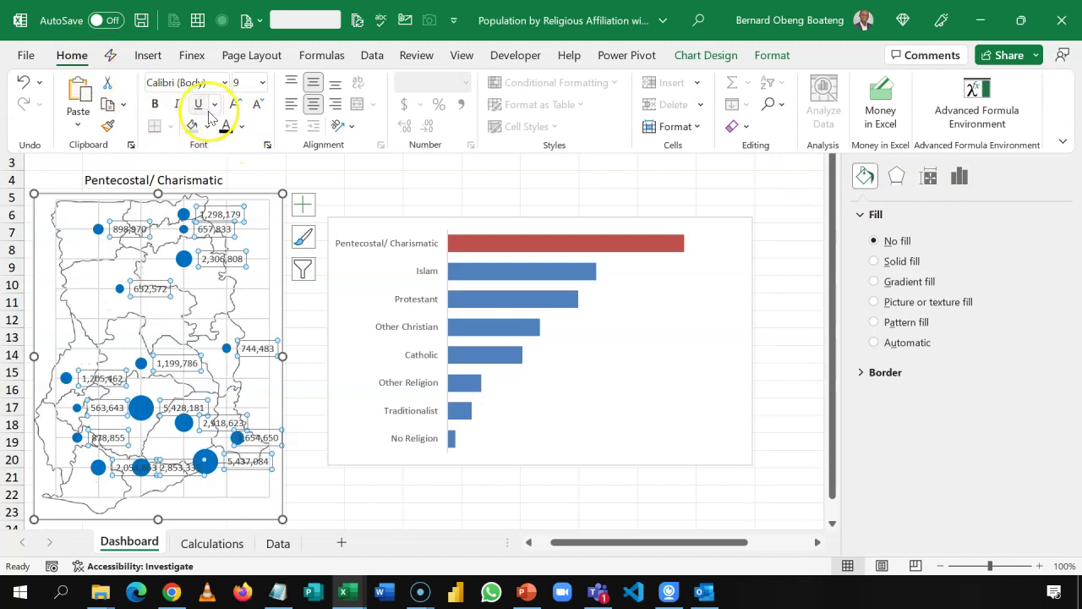
{"action": "left_click", "coordinate": [157, 107]}
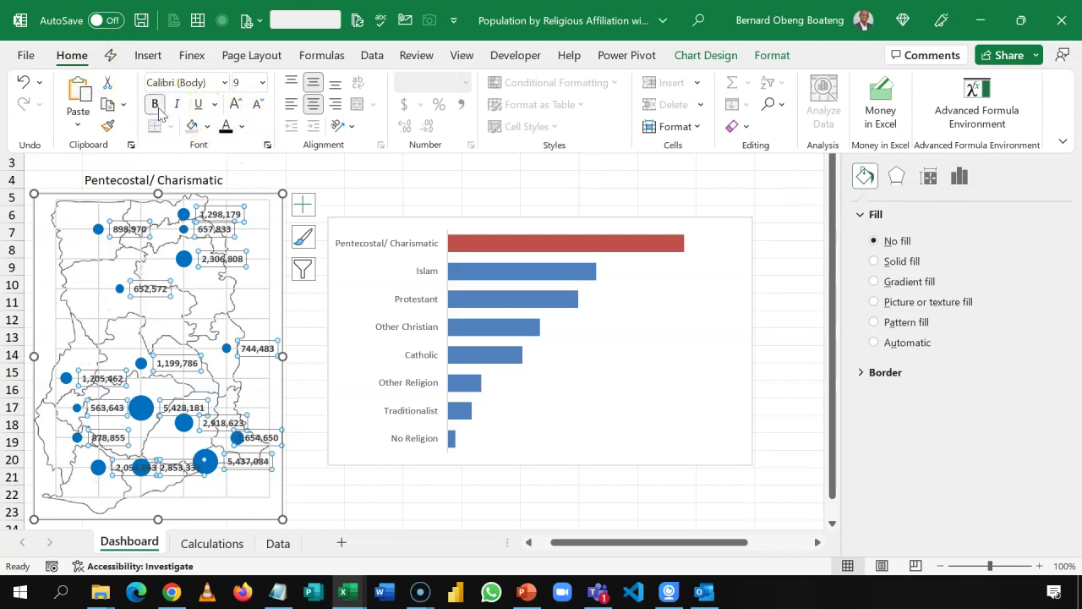
{"action": "left_click", "coordinate": [201, 83]}
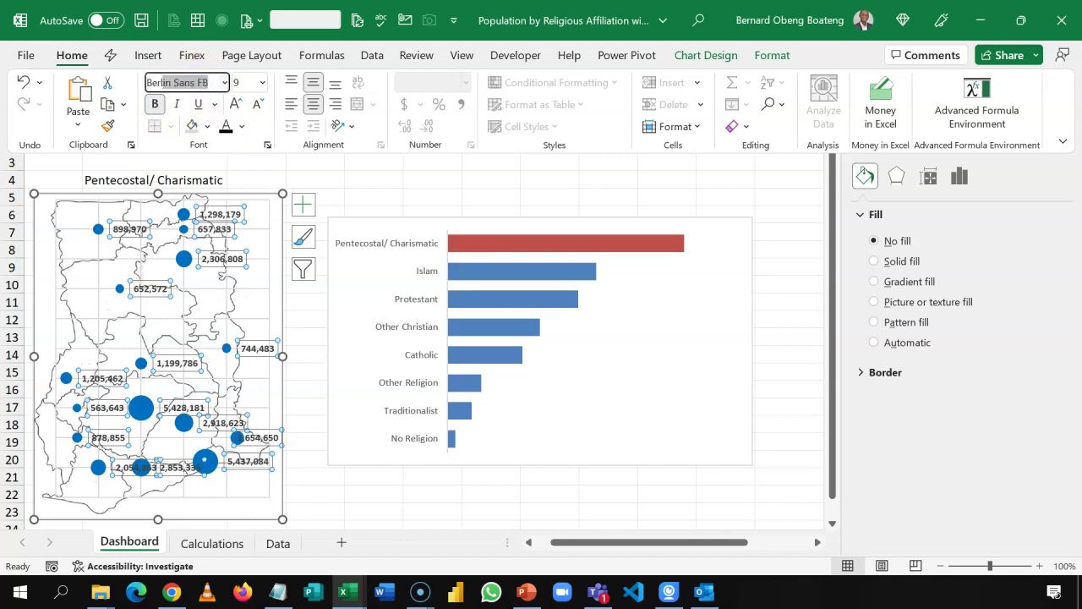
{"action": "type", "text": "Ber"}
{"action": "key", "text": "Return"}
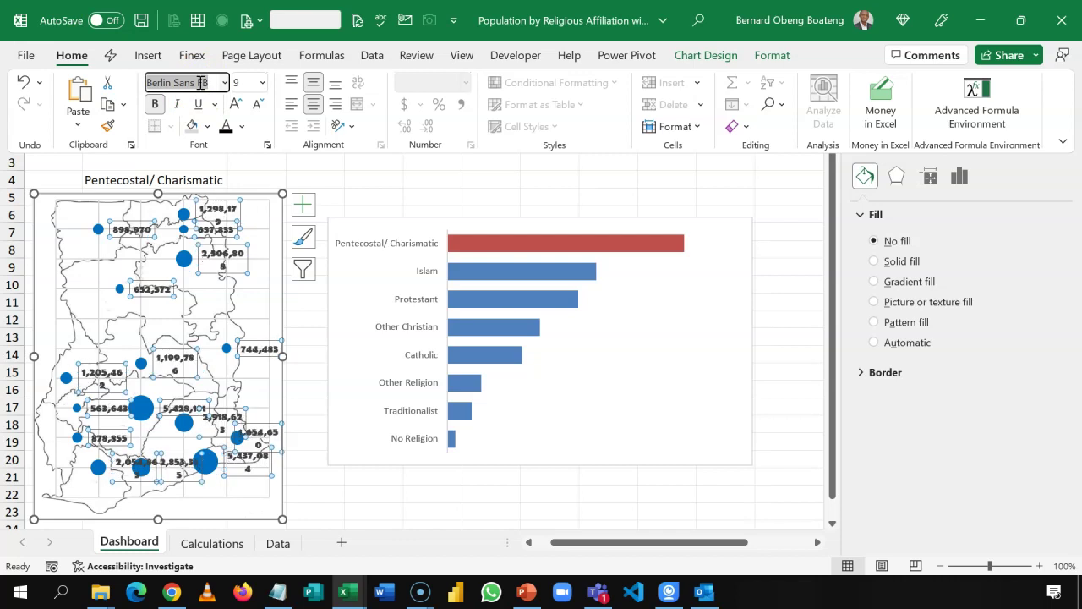
Remove the bold formatting from the map's bubble labels and close the formatting pane.
{"action": "left_click", "coordinate": [156, 105]}
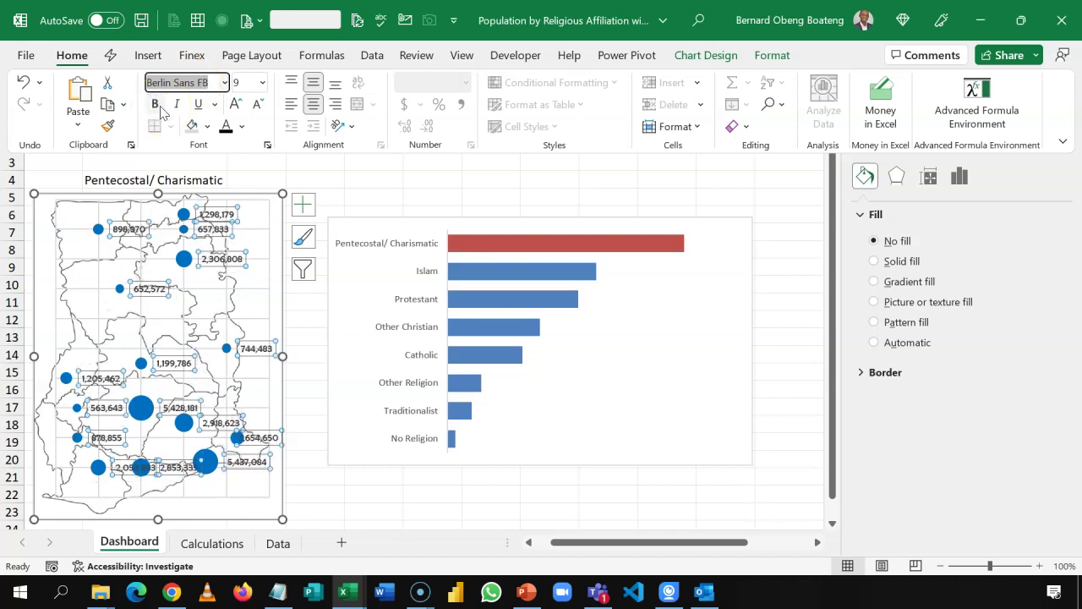
{"action": "left_click", "coordinate": [375, 200]}
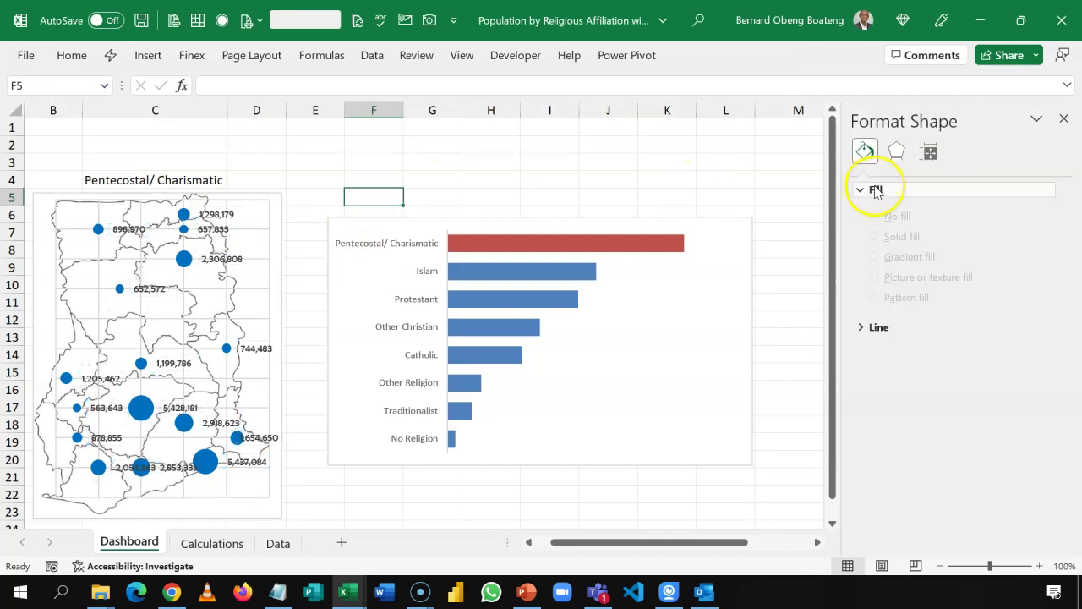
{"action": "left_click", "coordinate": [1064, 118]}
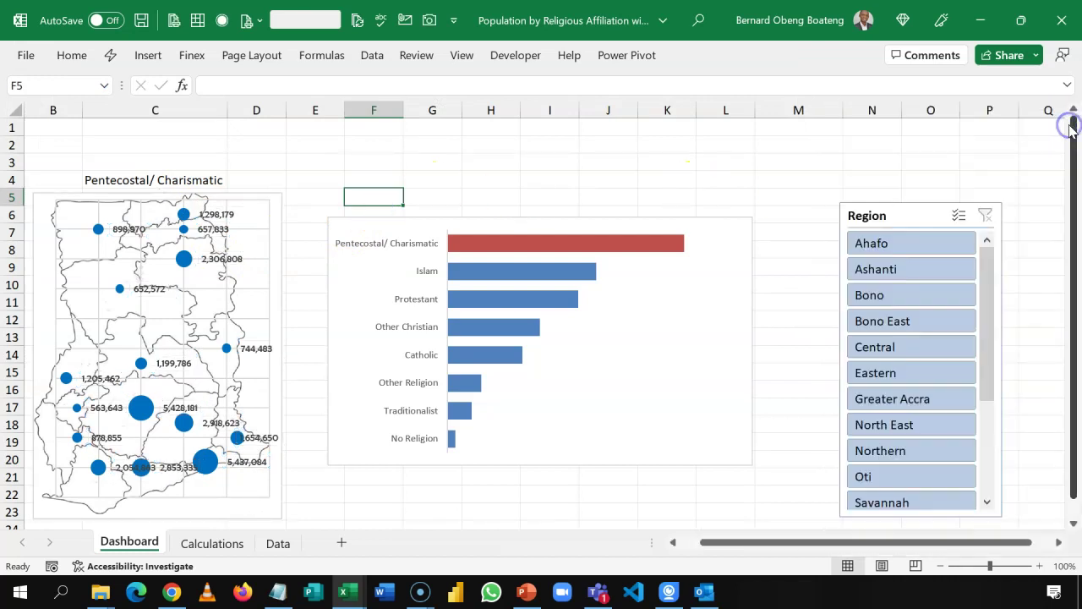
Filter the dashboard by region to Central, Bono and finally Bono East to test the map and bar chart.
{"action": "left_click", "coordinate": [933, 347]}
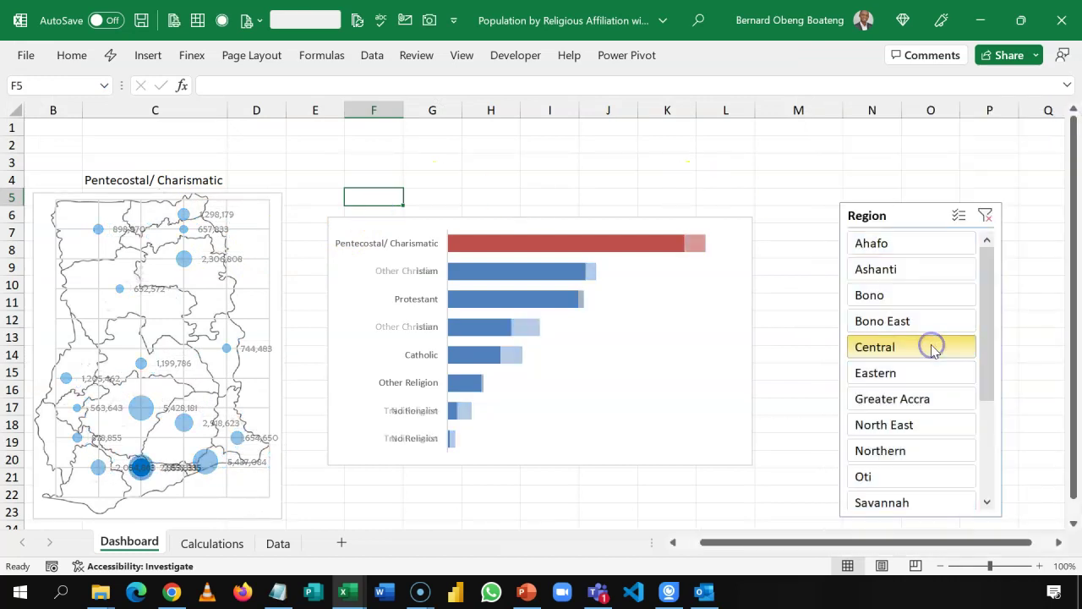
{"action": "left_click", "coordinate": [917, 300]}
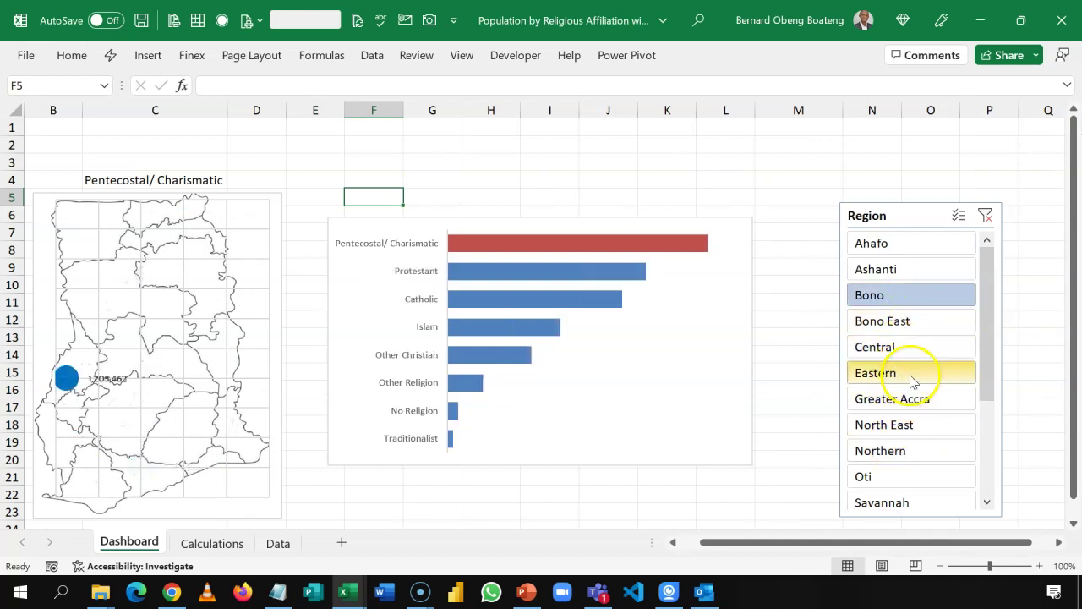
{"action": "left_click", "coordinate": [899, 326]}
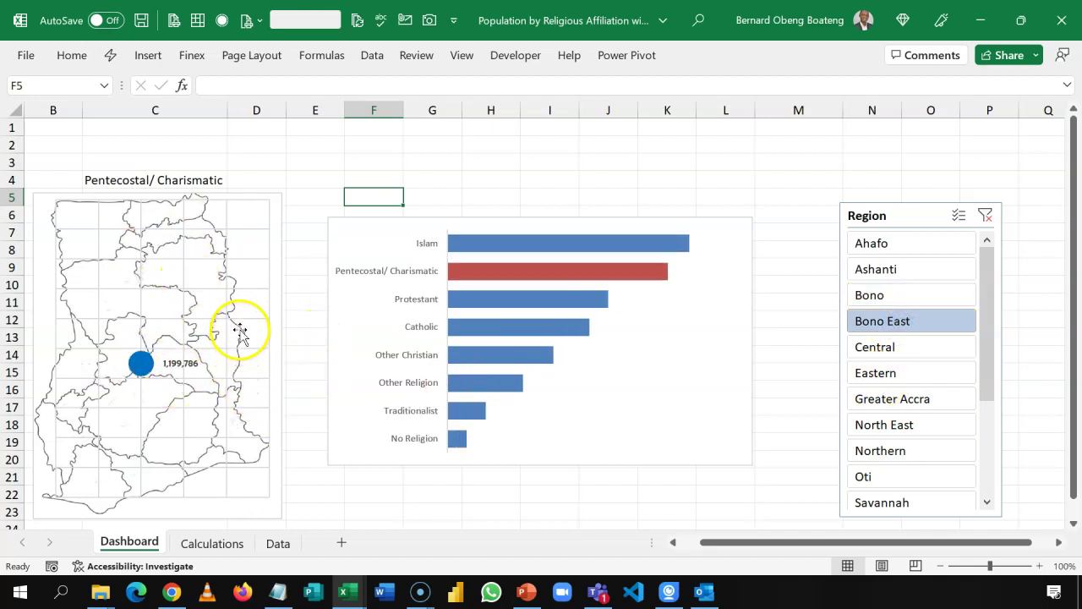
Give the bar chart's "Sum of Population" series a solid light gray fill with no border line.
{"action": "left_click", "coordinate": [394, 227]}
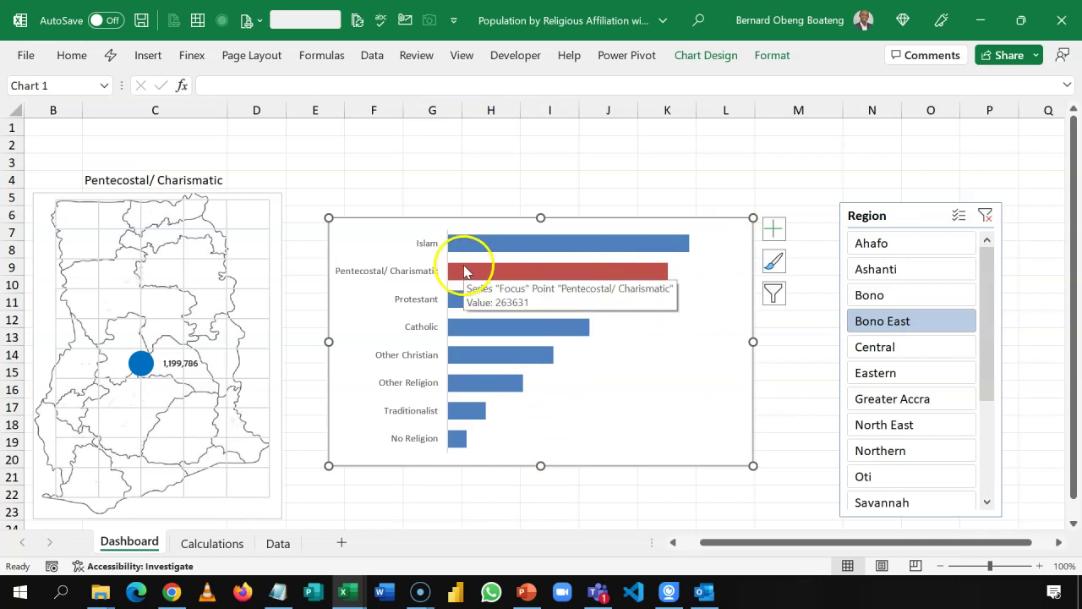
{"action": "left_click", "coordinate": [546, 284]}
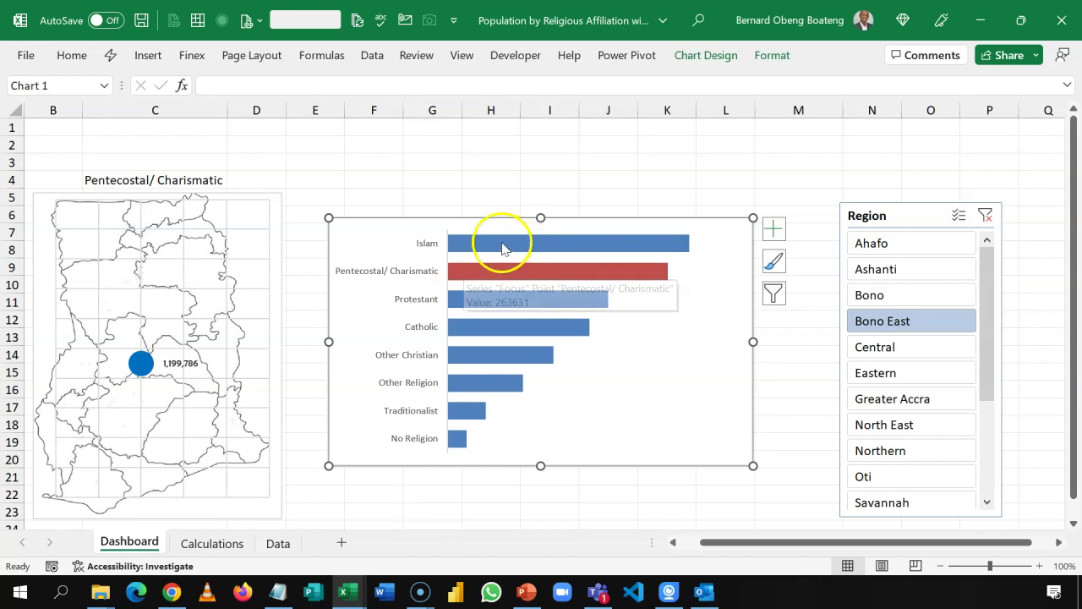
{"action": "left_click", "coordinate": [769, 61]}
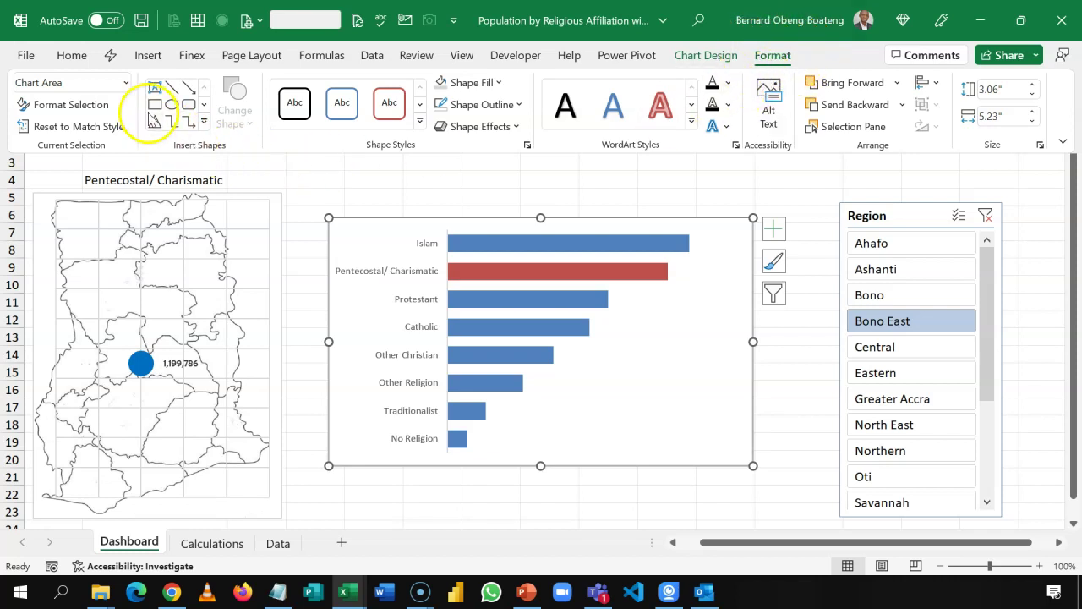
{"action": "left_click", "coordinate": [124, 82]}
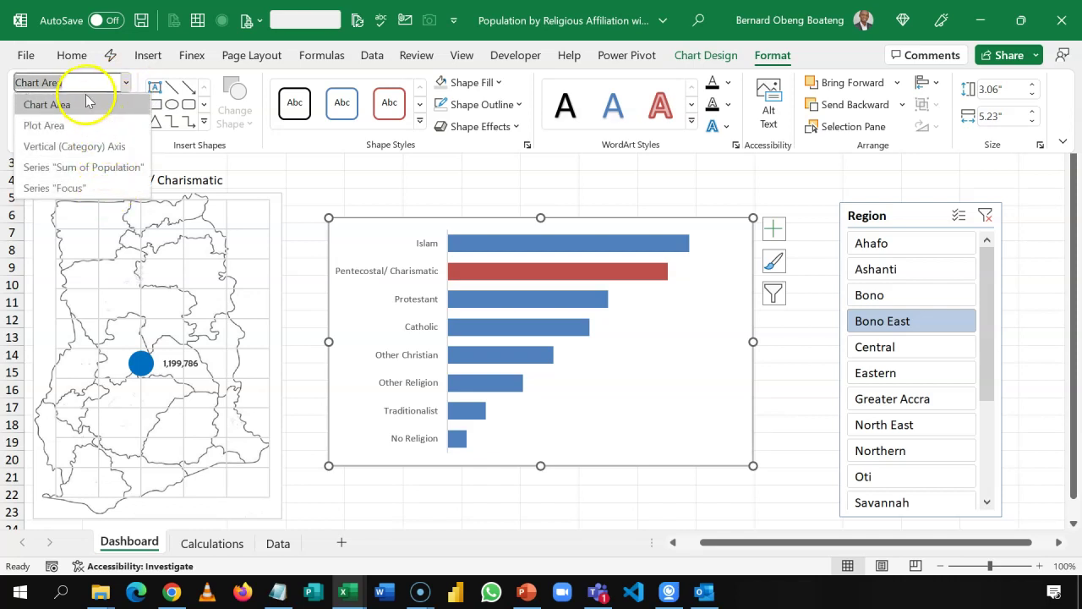
{"action": "left_click", "coordinate": [79, 167]}
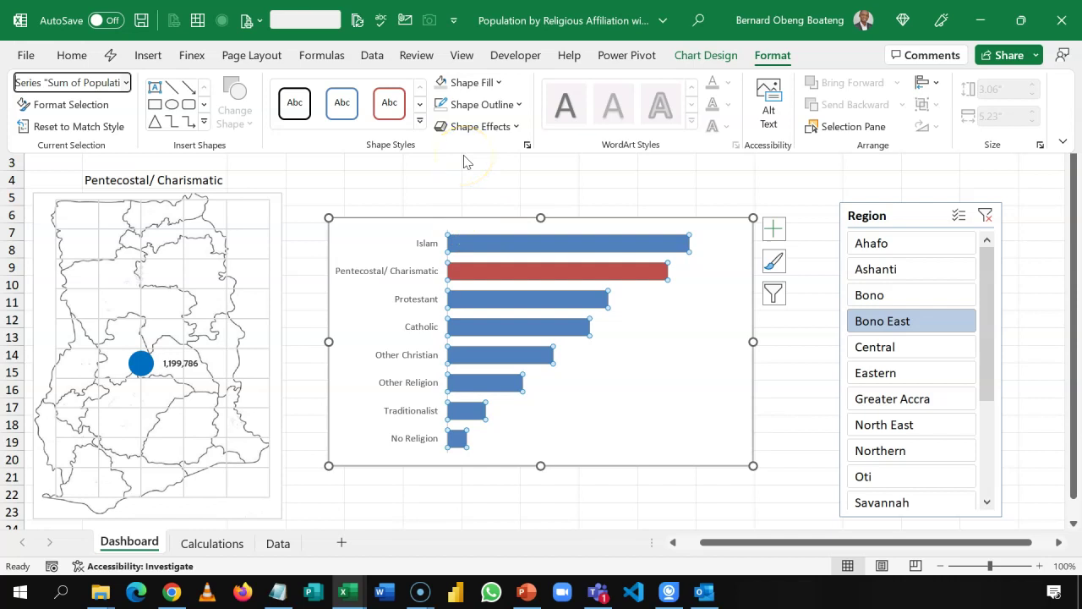
{"action": "key", "text": "ctrl+1"}
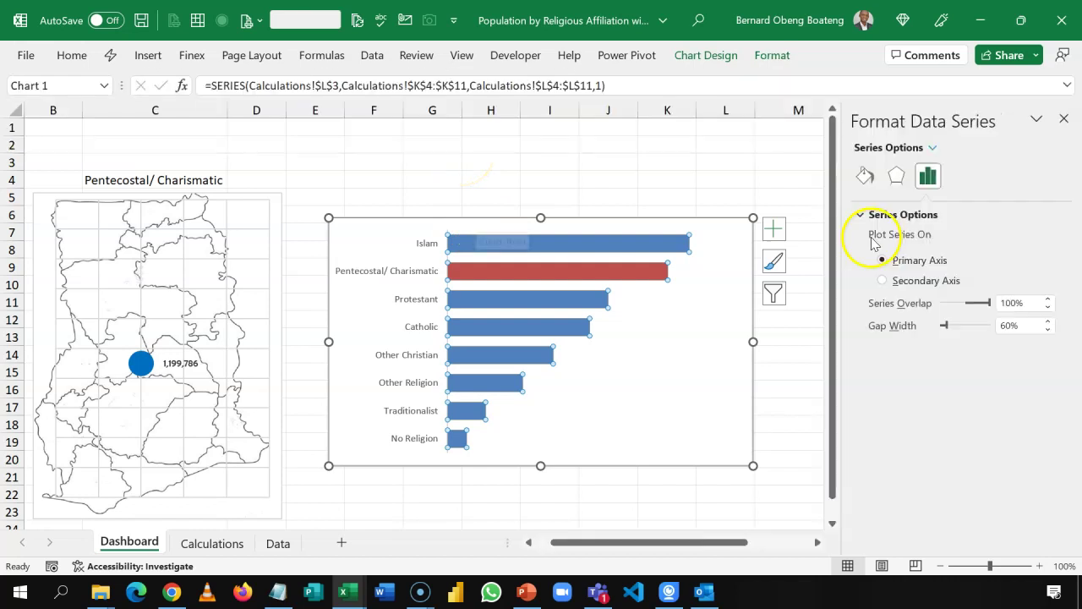
{"action": "left_click", "coordinate": [864, 177]}
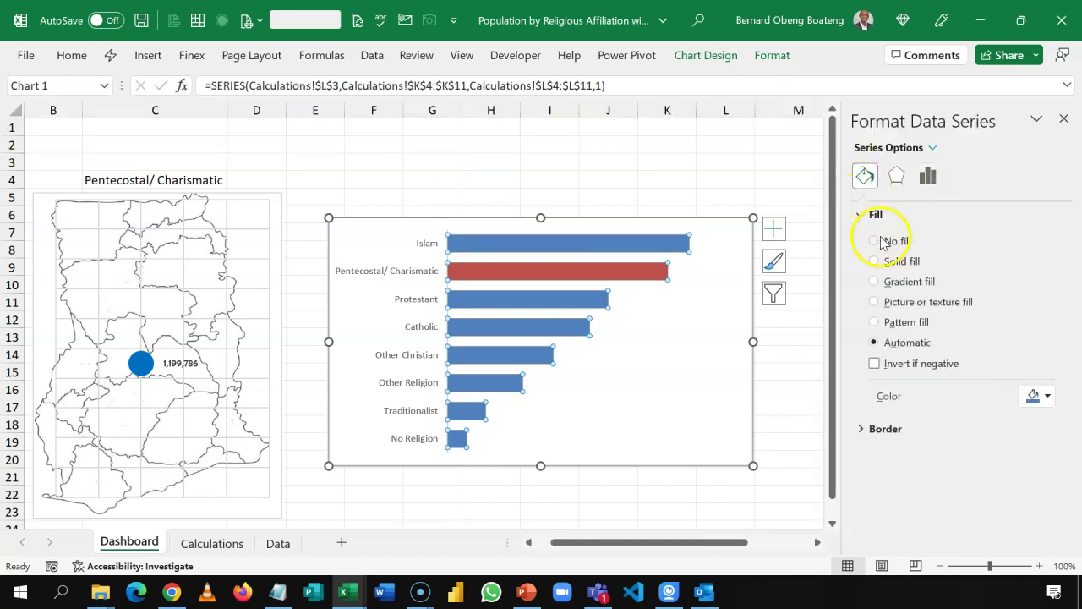
{"action": "left_click", "coordinate": [897, 262]}
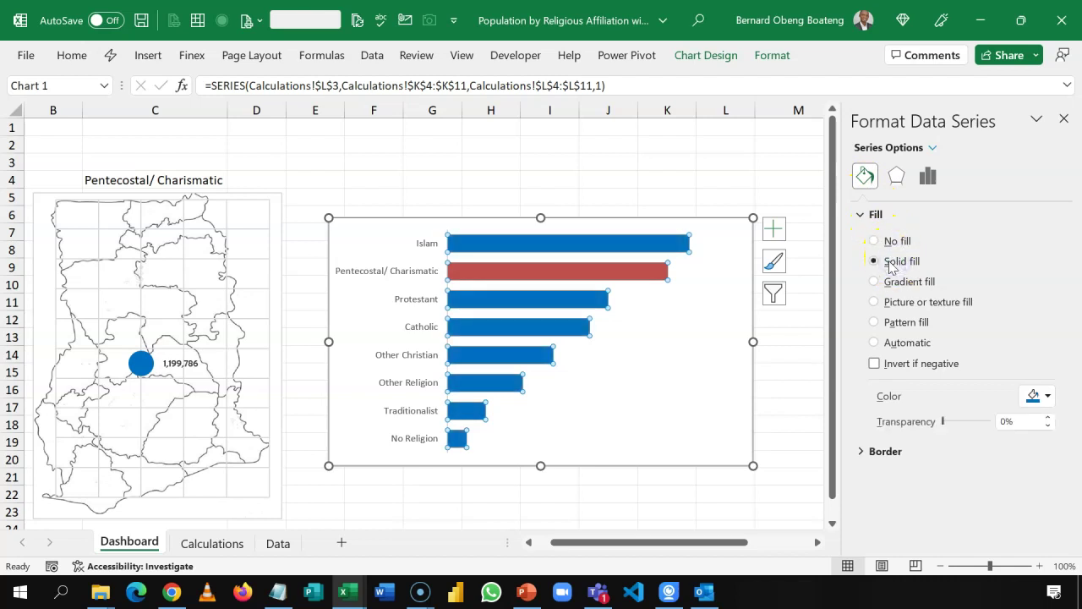
{"action": "left_click", "coordinate": [1048, 397]}
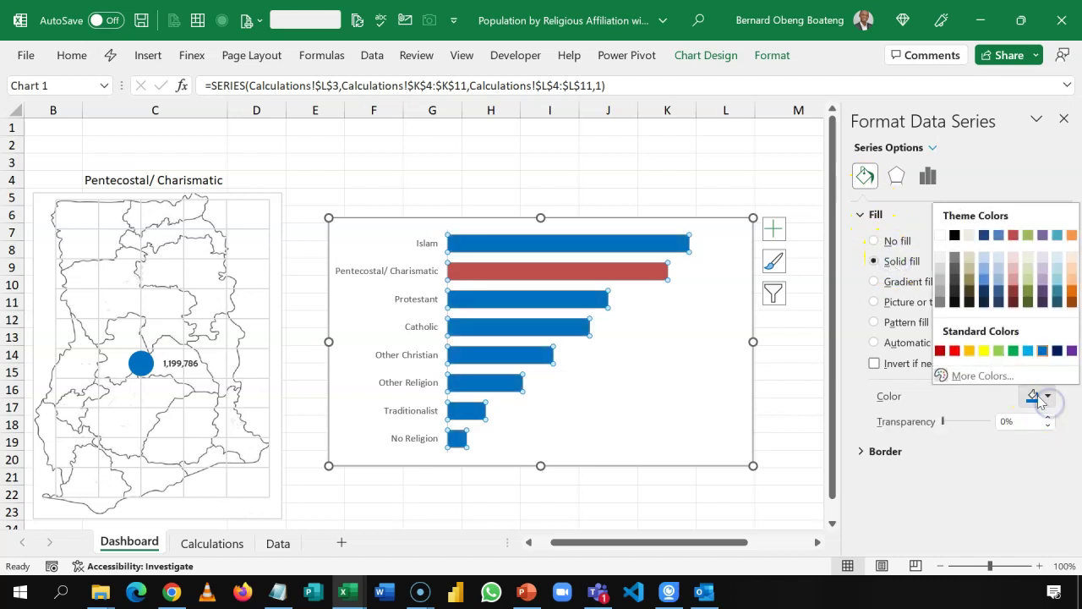
{"action": "left_click", "coordinate": [944, 275]}
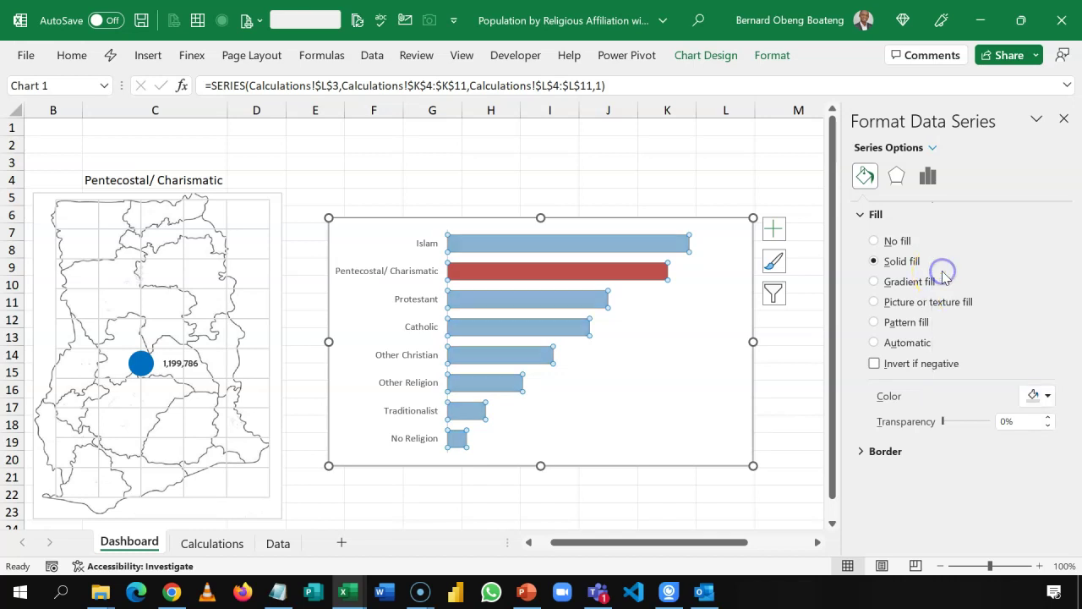
{"action": "left_click", "coordinate": [864, 451]}
{"action": "left_click", "coordinate": [880, 478]}
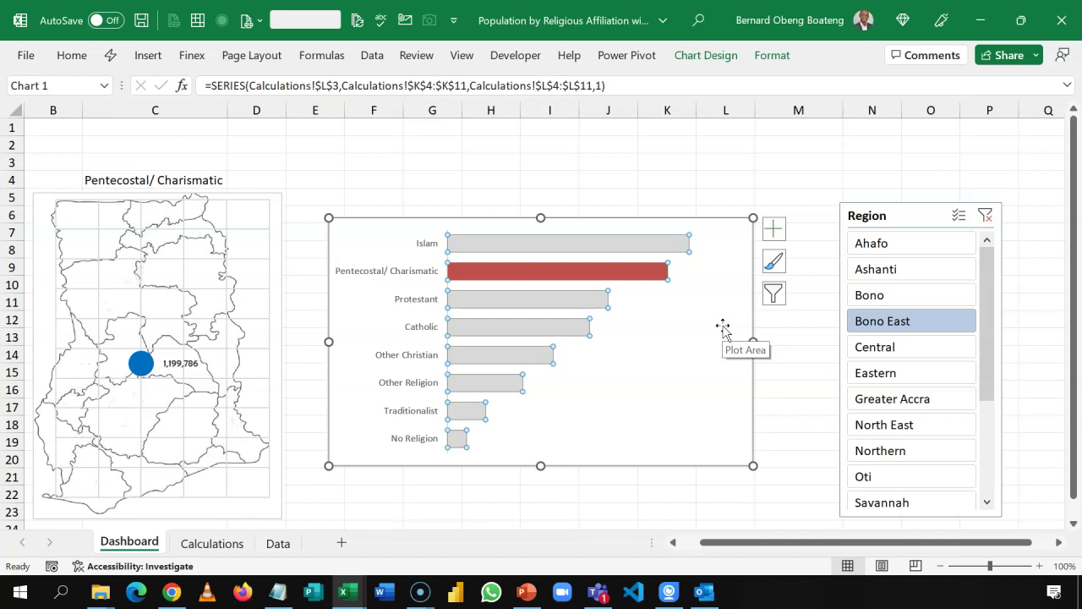
Add data labels to the bar chart's "Sum of Population" series and position them at Inside End.
{"action": "left_click", "coordinate": [774, 230]}
{"action": "left_click", "coordinate": [810, 307]}
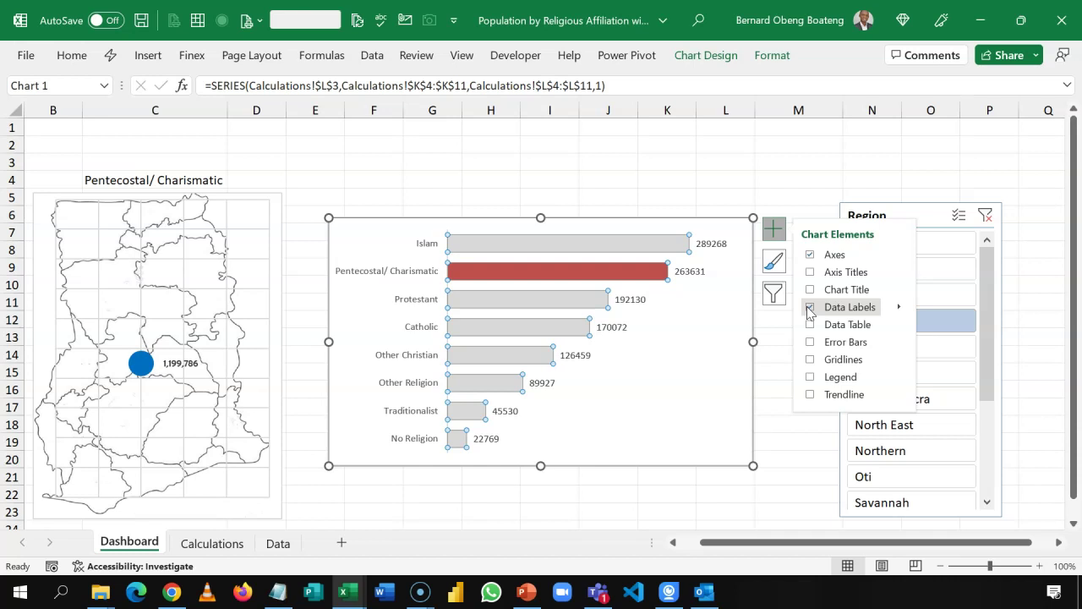
{"action": "left_click", "coordinate": [694, 273]}
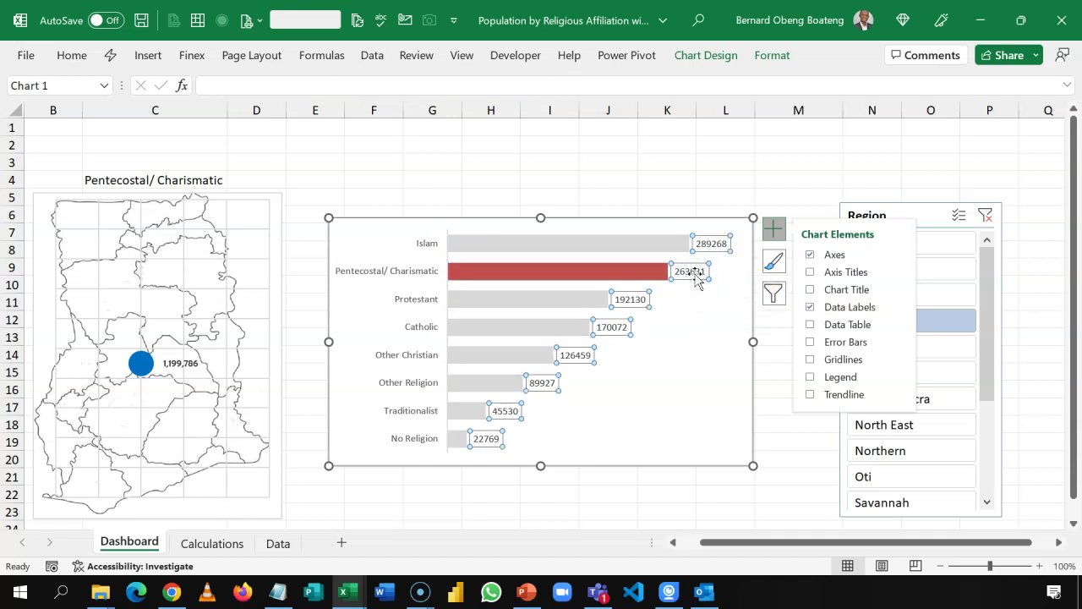
{"action": "key", "text": "ctrl+1"}
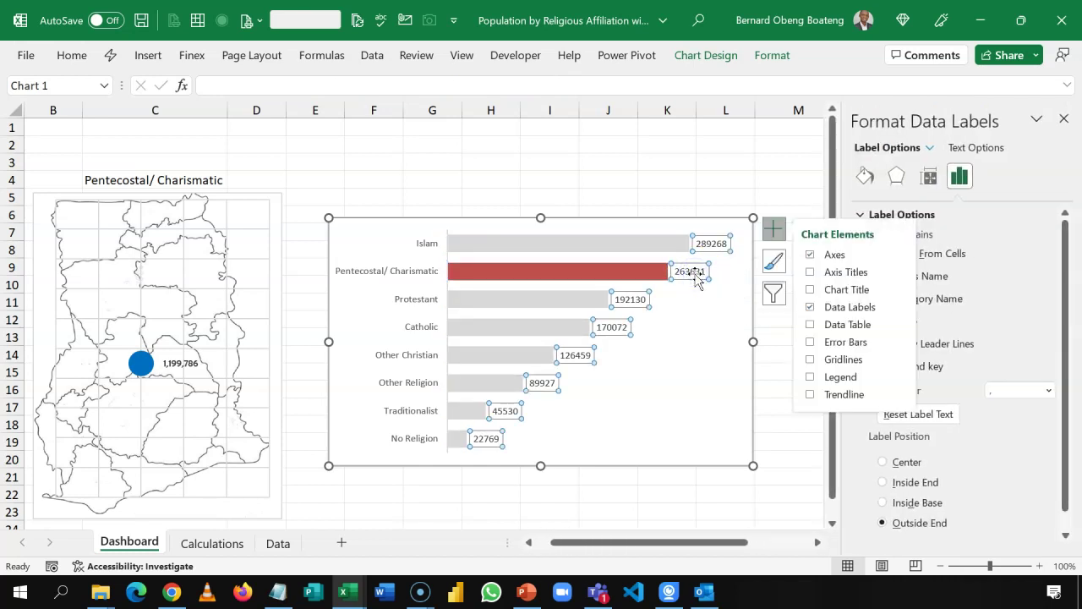
{"action": "left_click", "coordinate": [774, 231]}
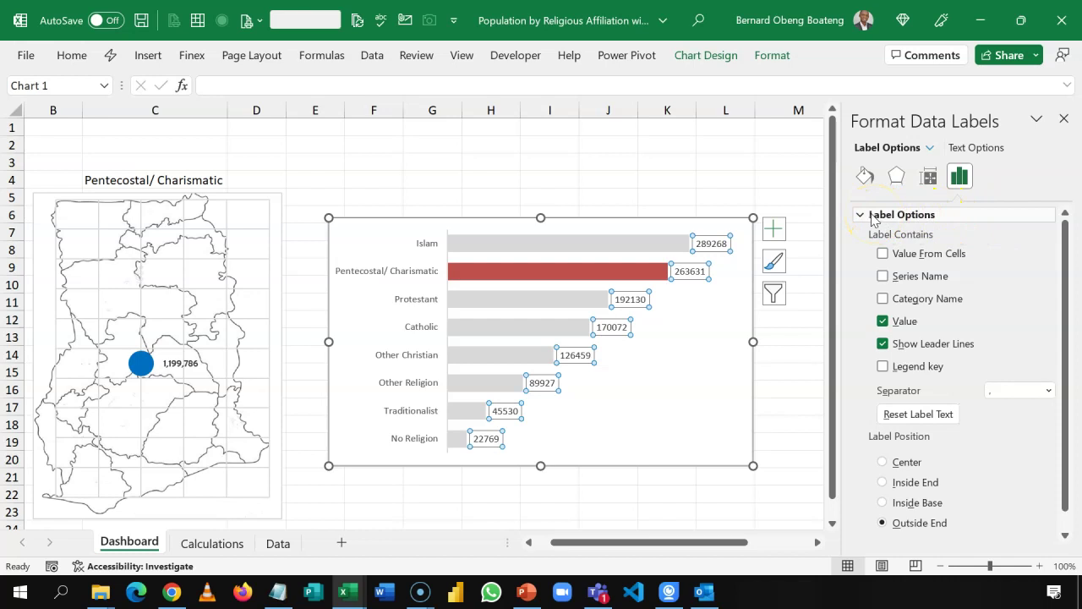
{"action": "left_click", "coordinate": [884, 482]}
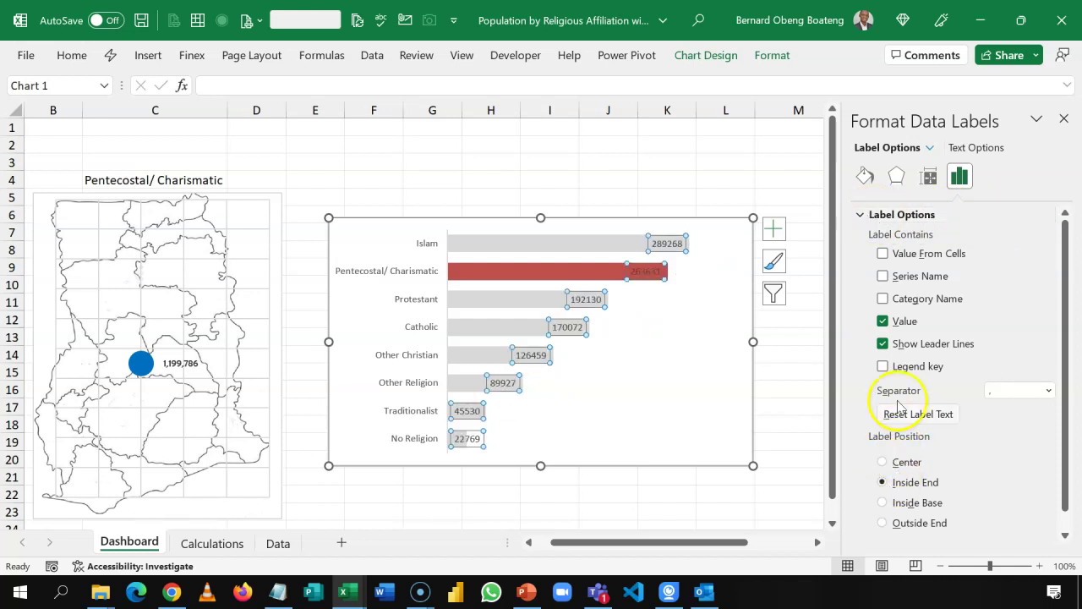
Format the bar chart's data labels as Number with 0 decimal places and a thousands separator.
{"action": "left_click", "coordinate": [864, 216]}
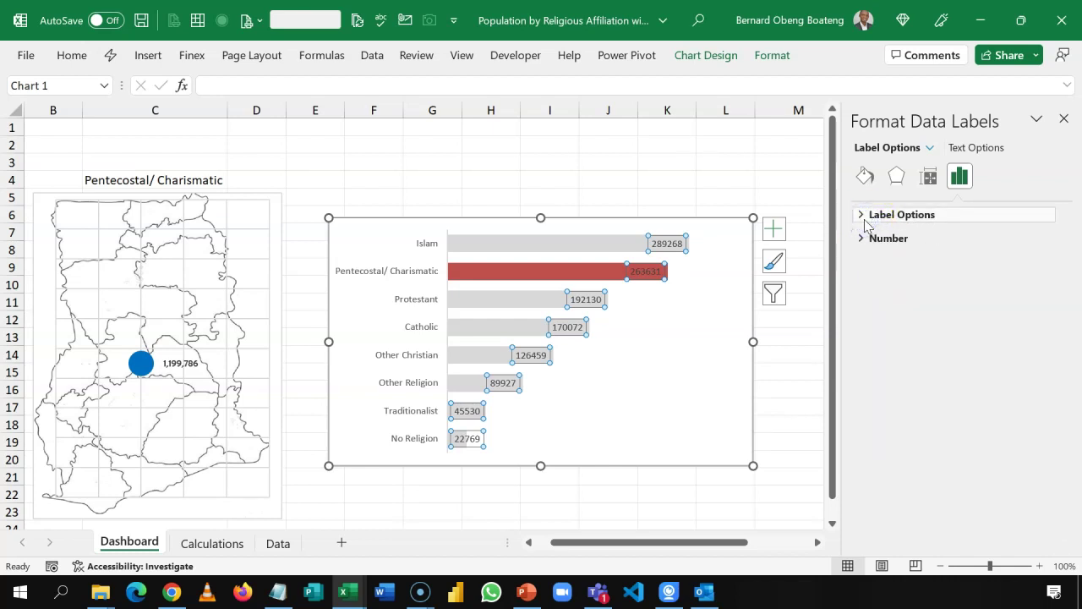
{"action": "left_click", "coordinate": [861, 241]}
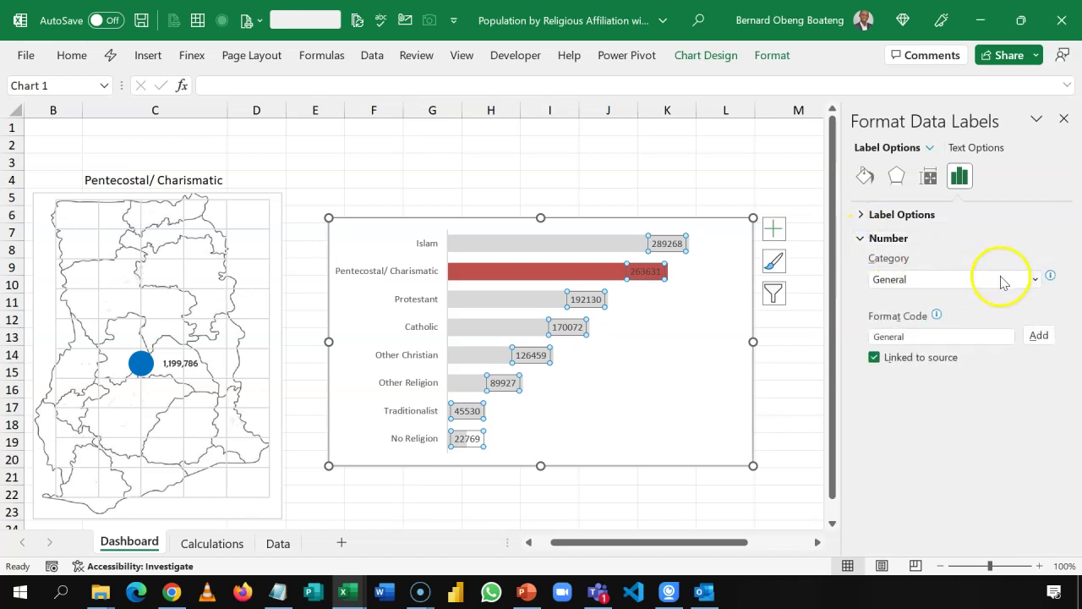
{"action": "left_click", "coordinate": [1037, 279]}
{"action": "left_click", "coordinate": [1007, 317]}
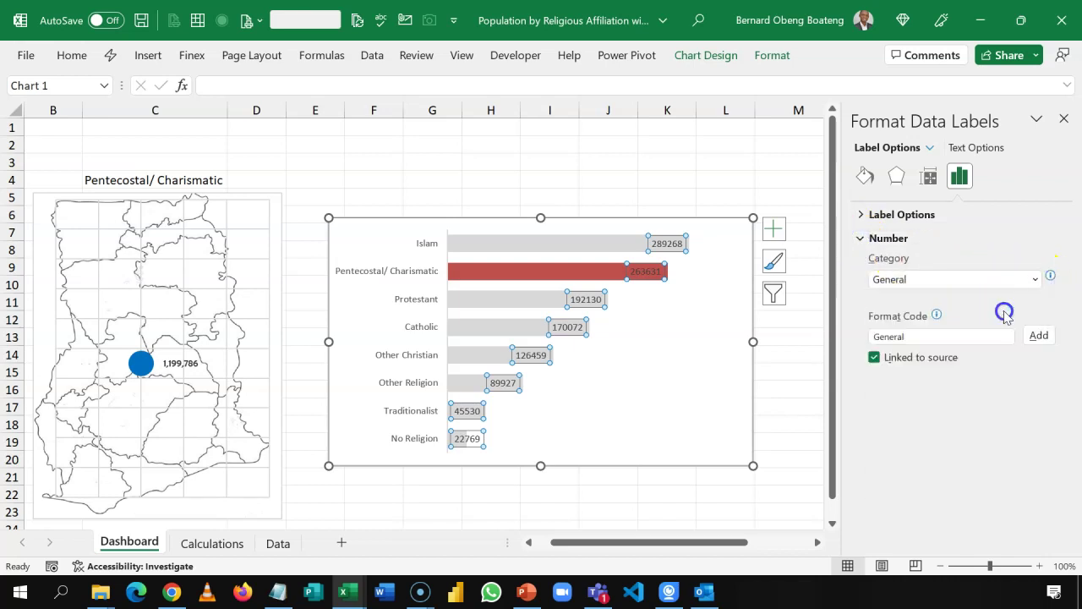
{"action": "left_click_drag", "start_coordinate": [983, 304], "coordinate": [940, 305]}
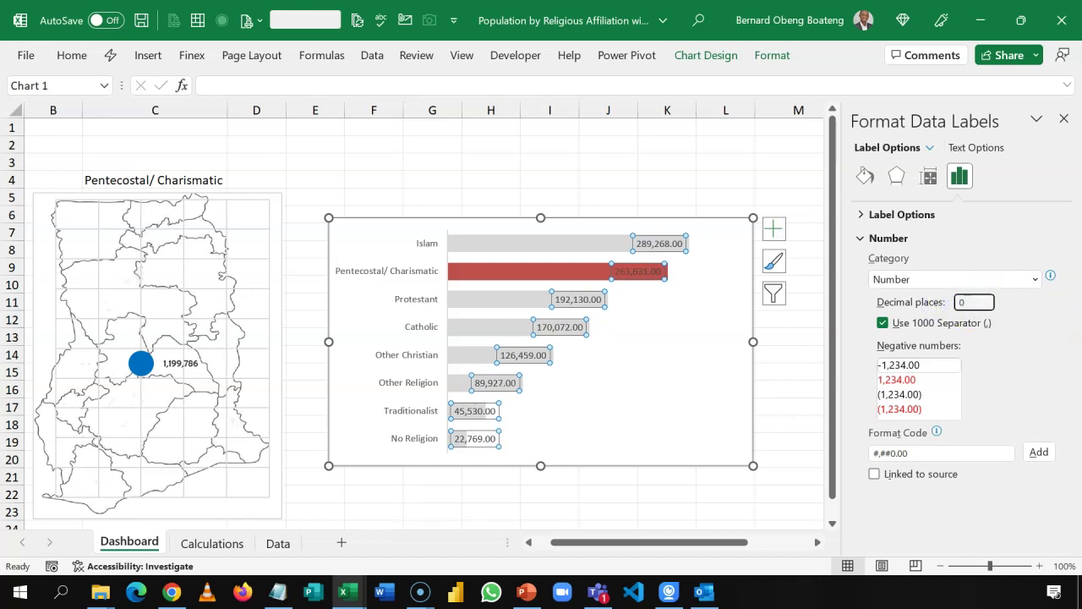
{"action": "key", "text": "Return"}
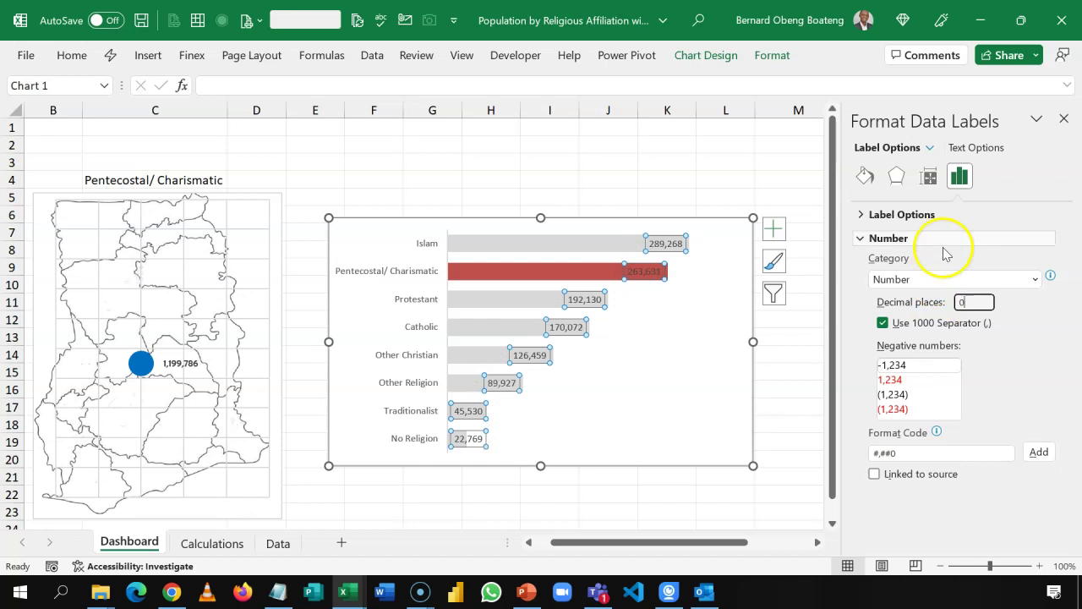
{"action": "left_click", "coordinate": [862, 240]}
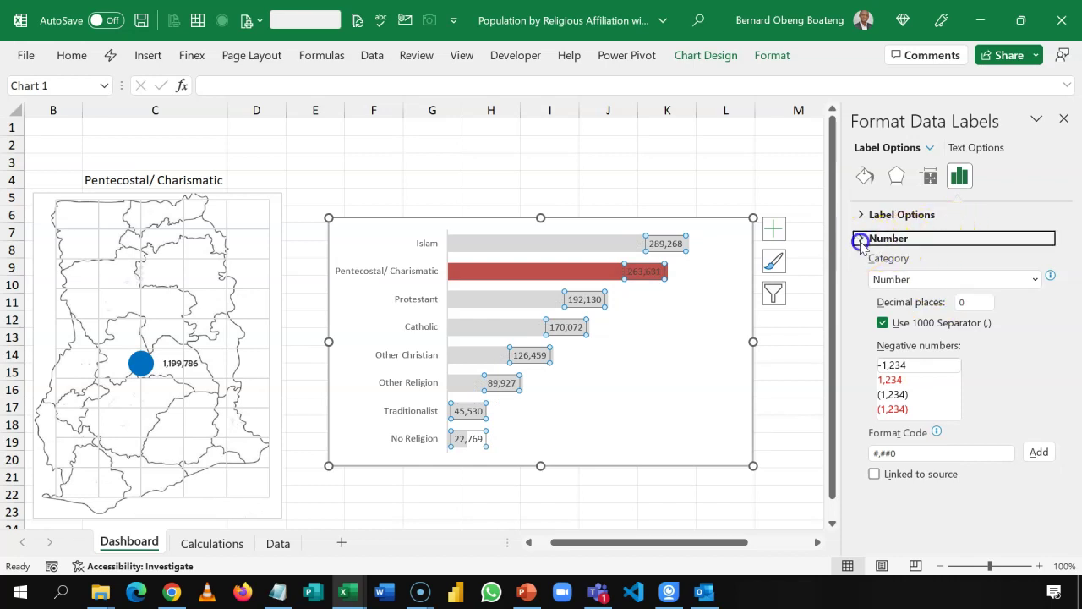
{"action": "left_click", "coordinate": [862, 221]}
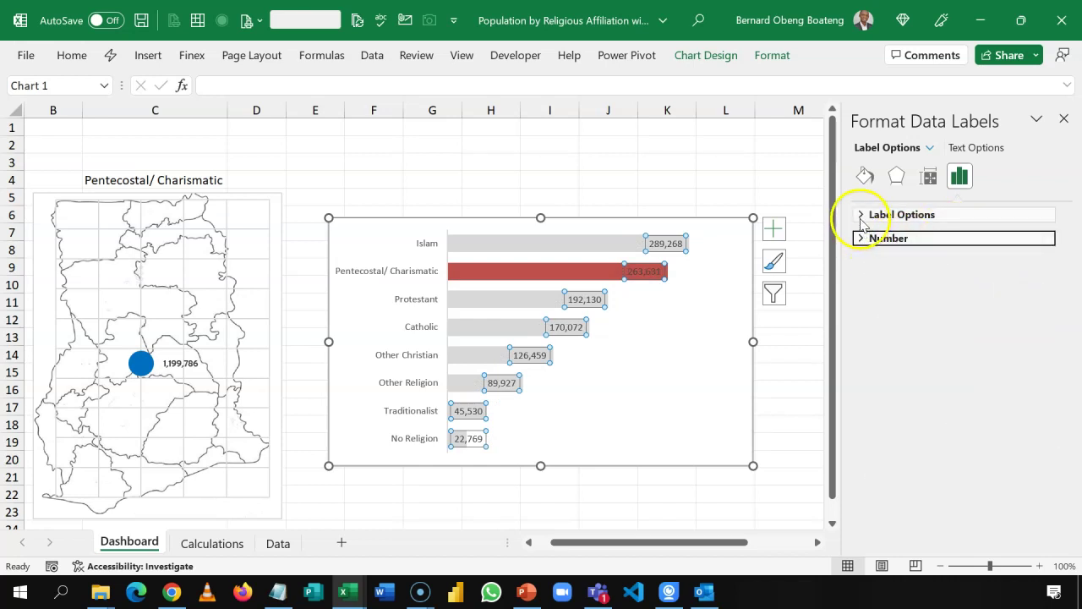
Set the font of the bar chart's data labels to Berlin Sans FB and close the formatting pane.
{"action": "left_click", "coordinate": [72, 55]}
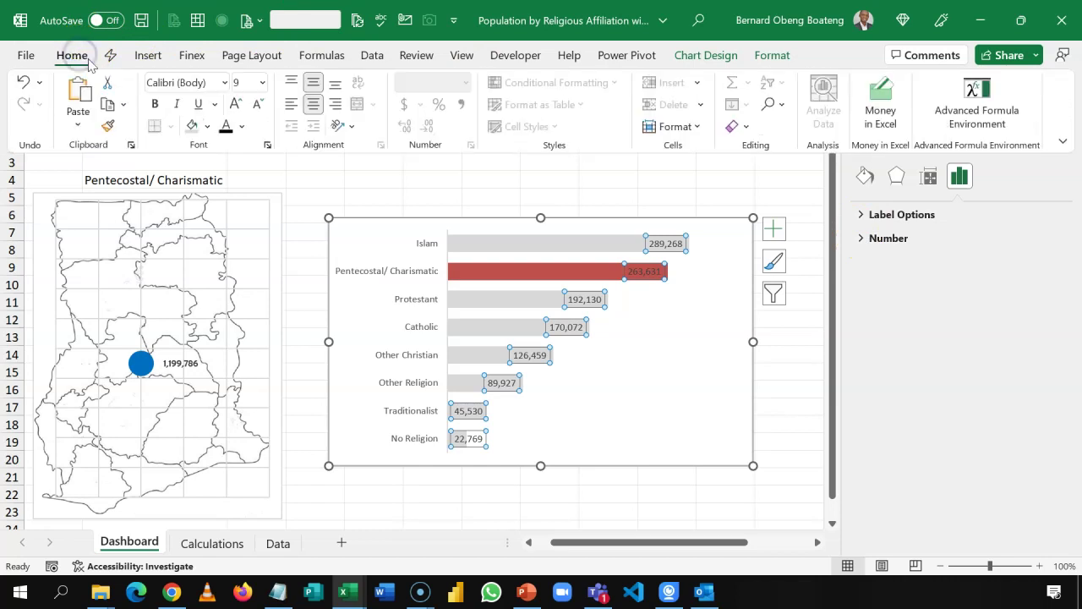
{"action": "left_click", "coordinate": [207, 83]}
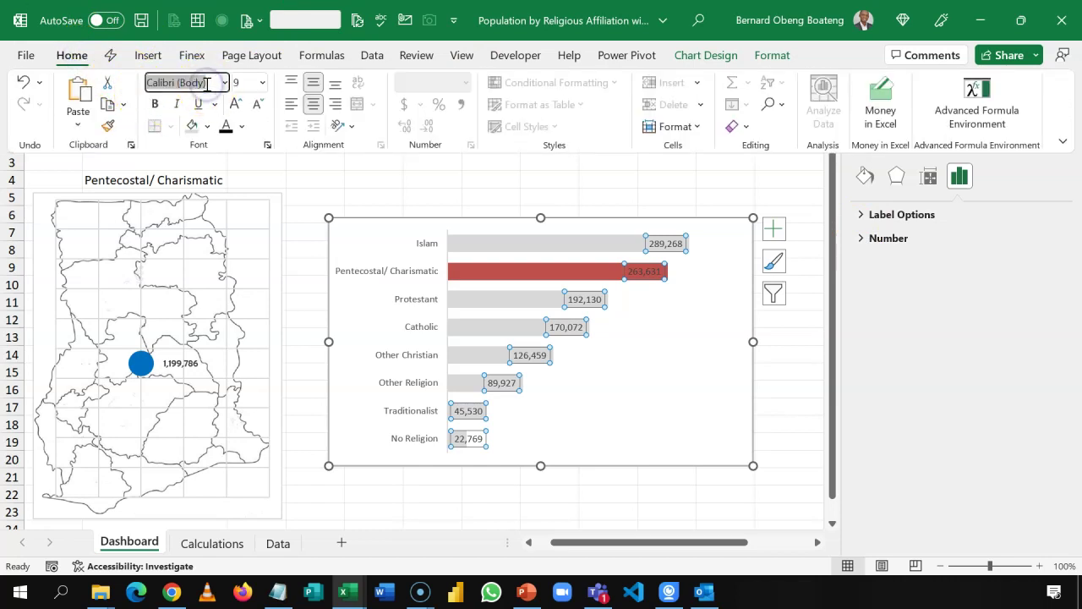
{"action": "key", "text": "Return"}
{"action": "left_click", "coordinate": [158, 104]}
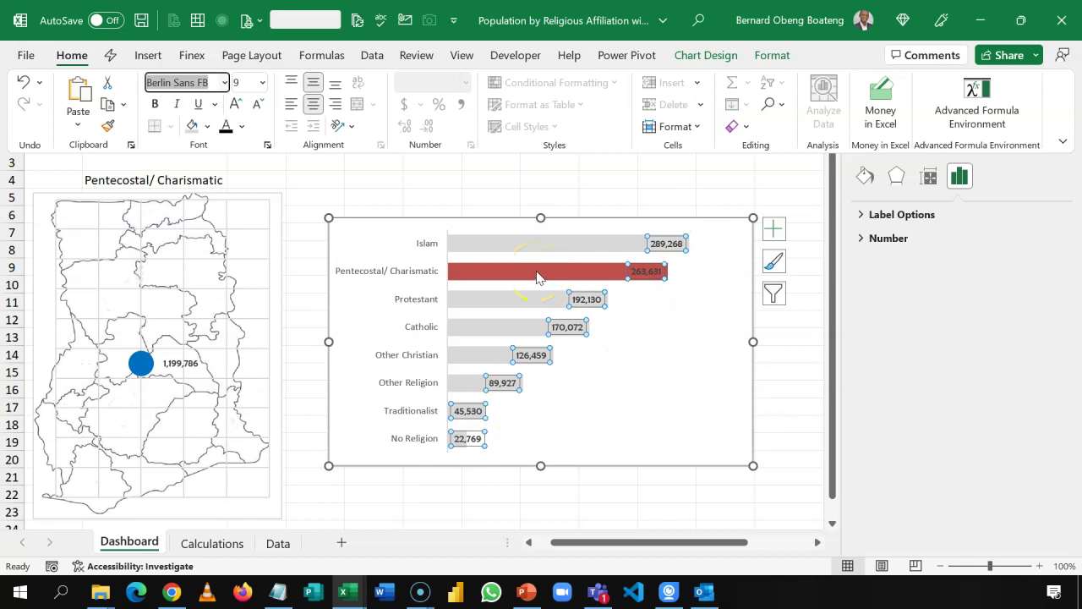
{"action": "left_click", "coordinate": [805, 193]}
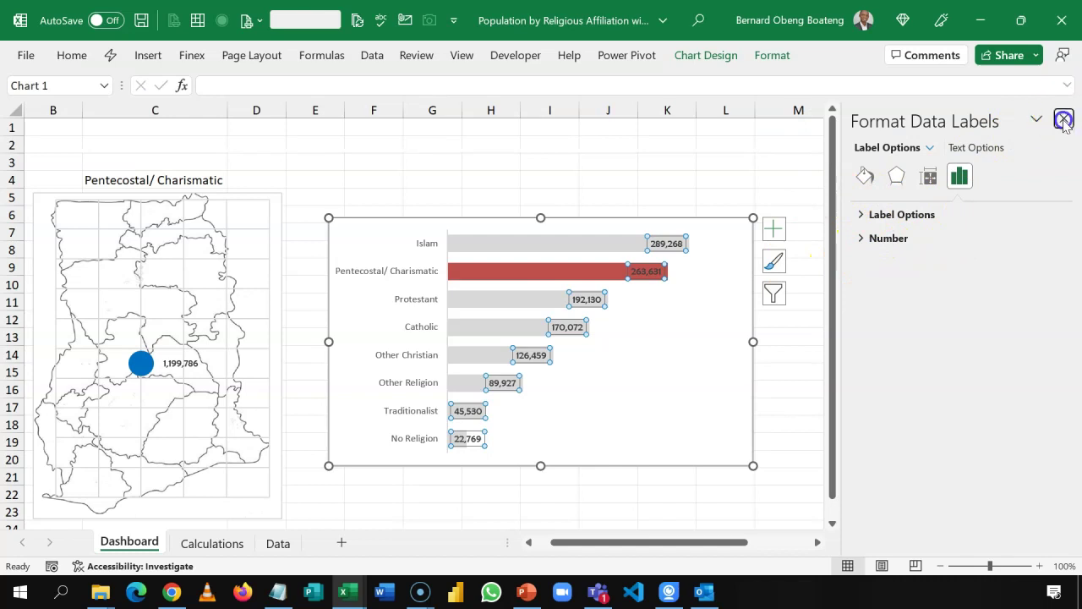
{"action": "left_click", "coordinate": [1065, 118]}
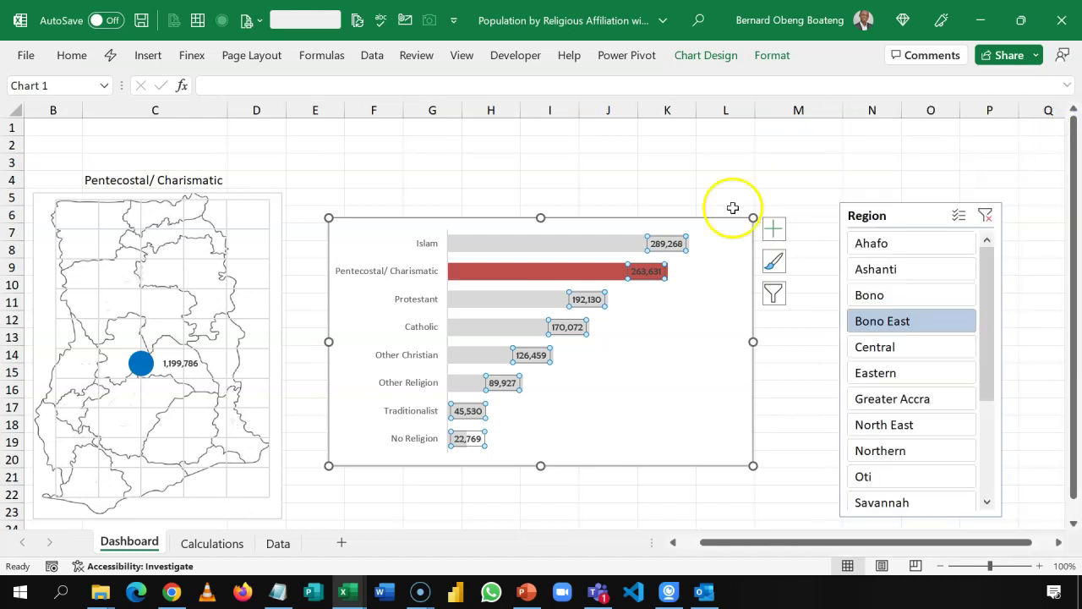
Give the bar chart's "Focus" series a solid standard blue fill with no border line.
{"action": "left_click", "coordinate": [773, 55]}
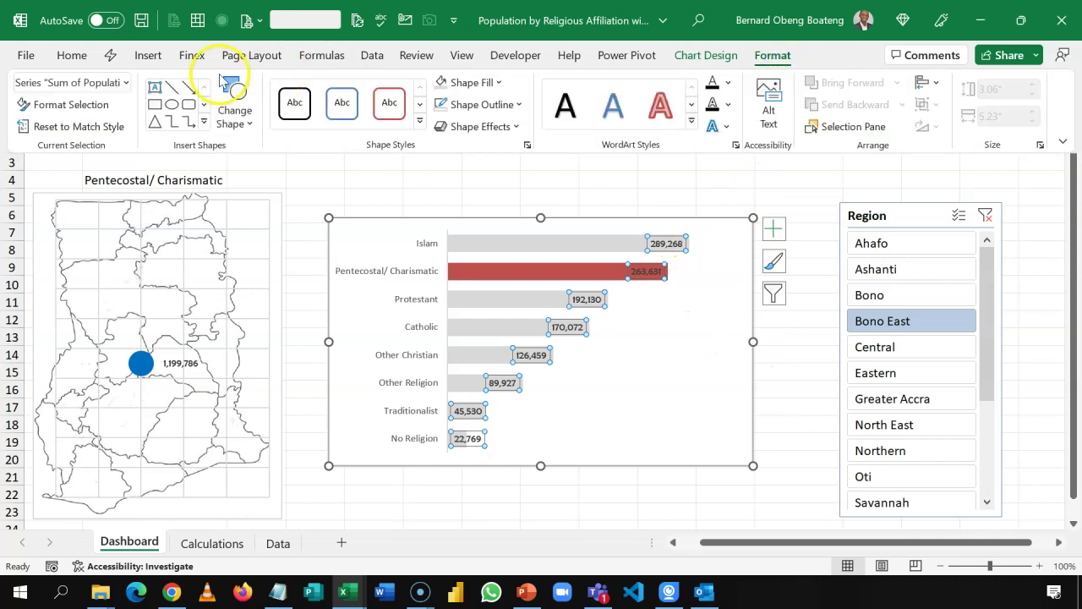
{"action": "left_click", "coordinate": [127, 82]}
{"action": "left_click", "coordinate": [97, 210]}
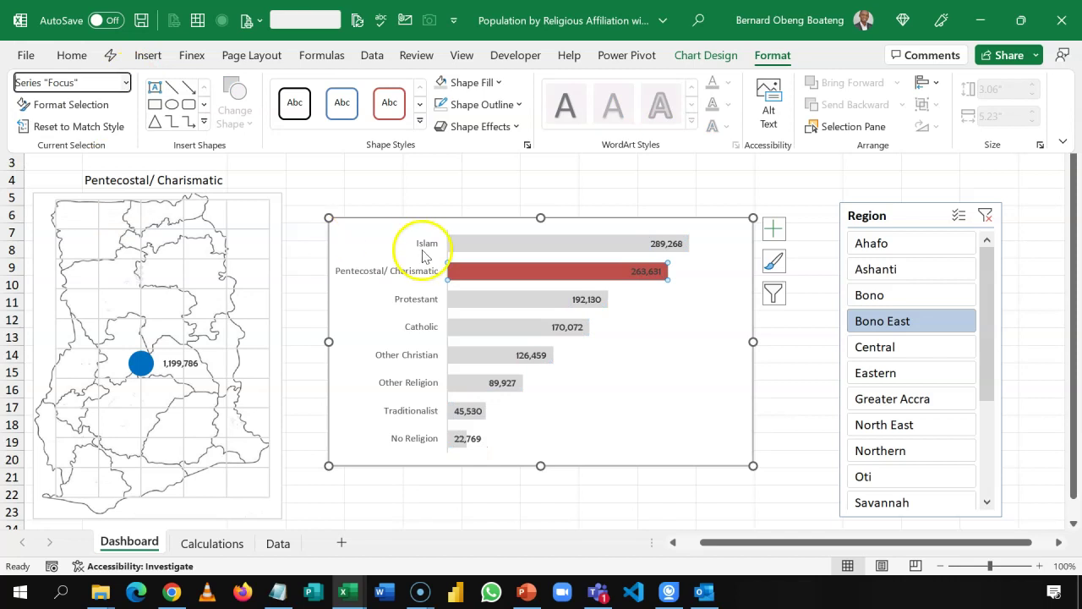
{"action": "double_click", "coordinate": [496, 284]}
{"action": "left_click", "coordinate": [865, 175]}
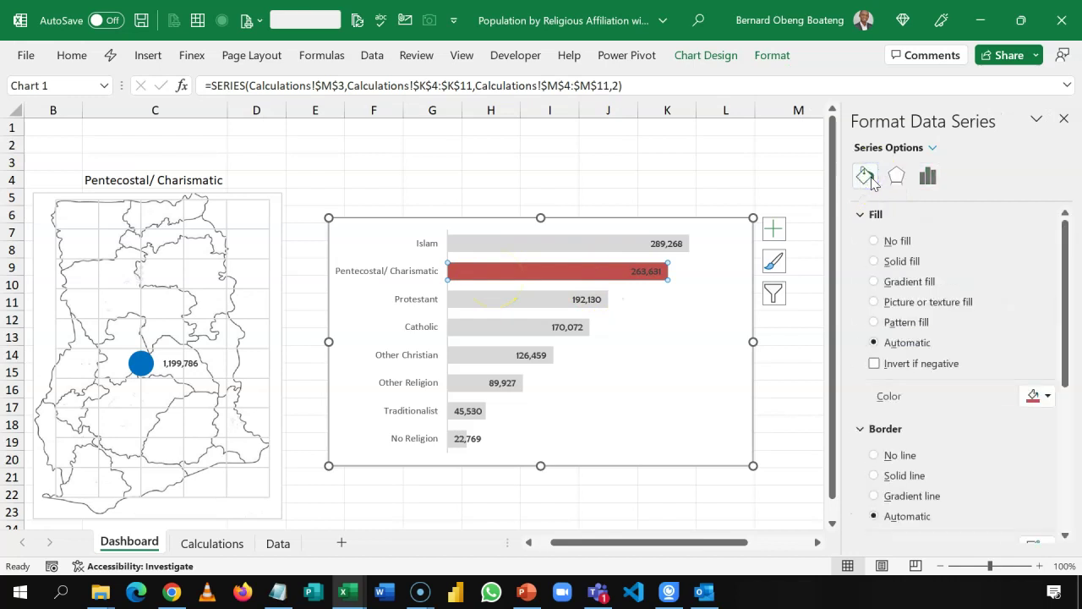
{"action": "left_click", "coordinate": [898, 260]}
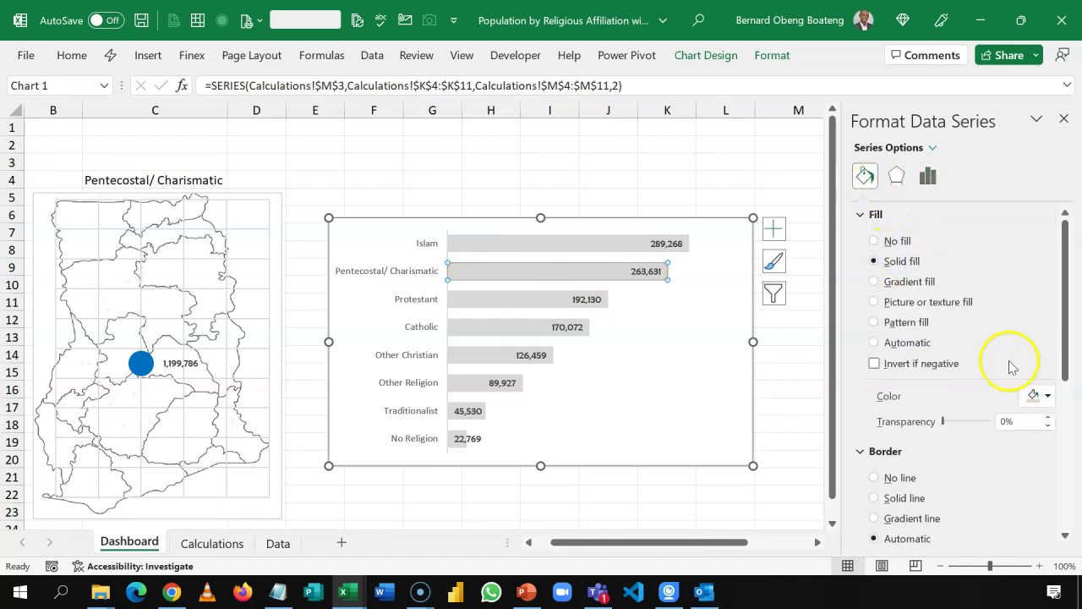
{"action": "left_click", "coordinate": [1048, 397]}
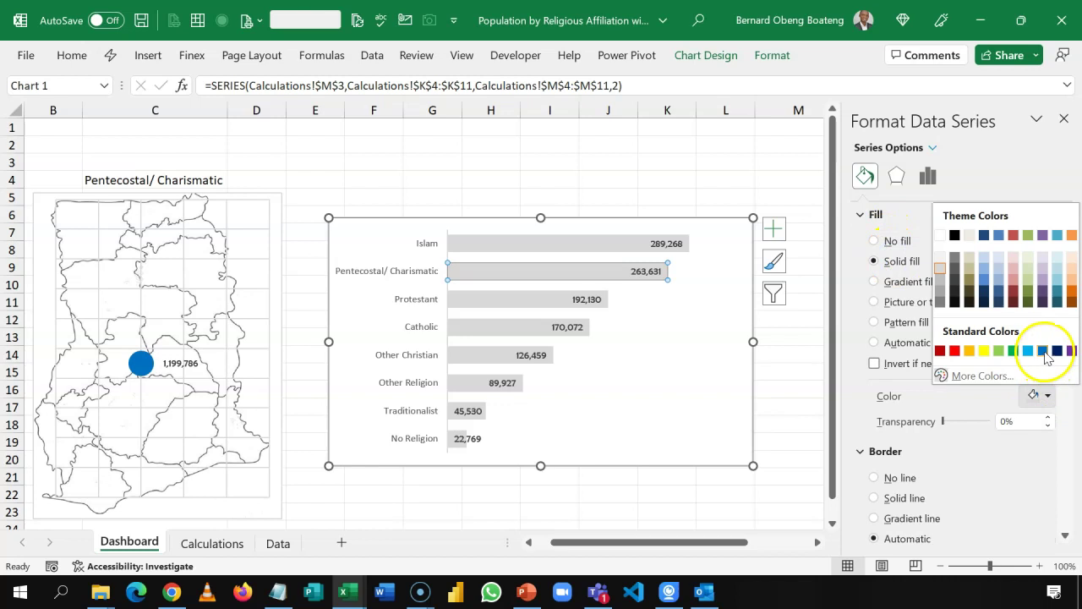
{"action": "left_click", "coordinate": [1045, 354]}
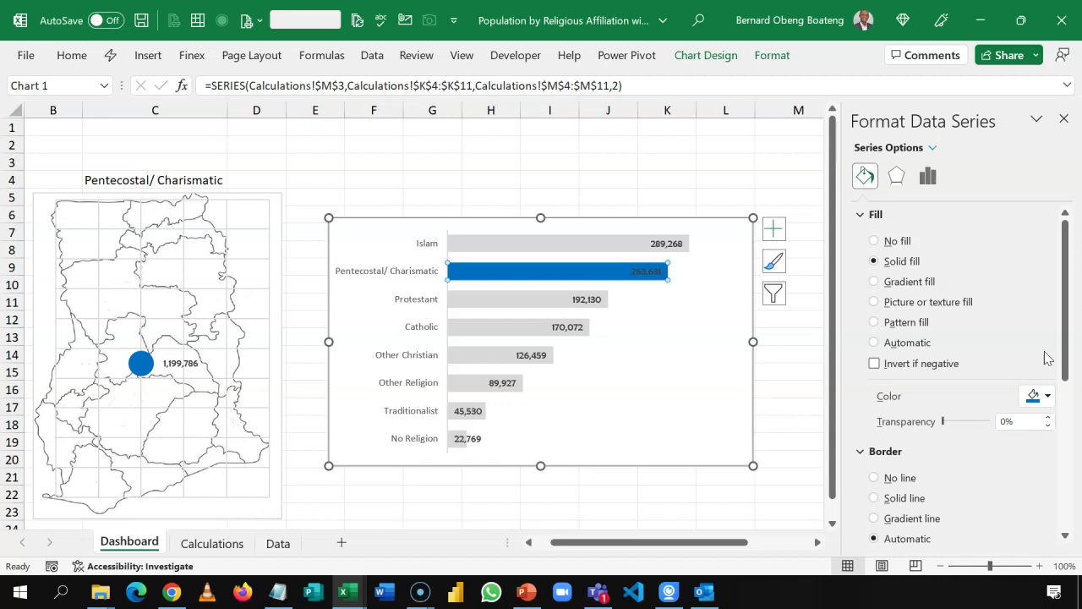
{"action": "left_click", "coordinate": [900, 480]}
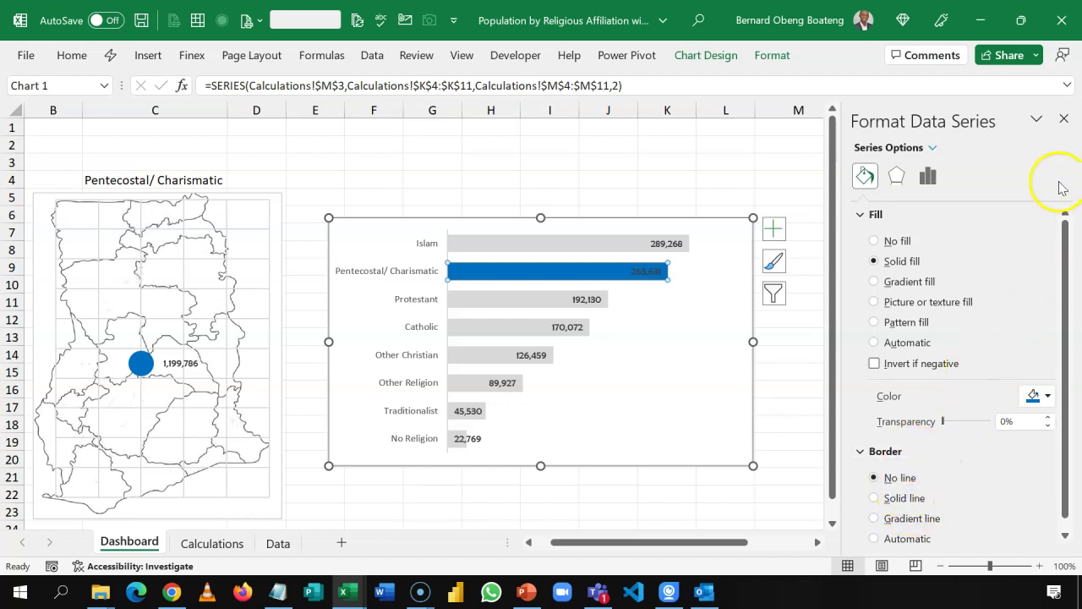
Add data labels to the bar chart's "Focus" series and position them at Inside End.
{"action": "left_click", "coordinate": [772, 231]}
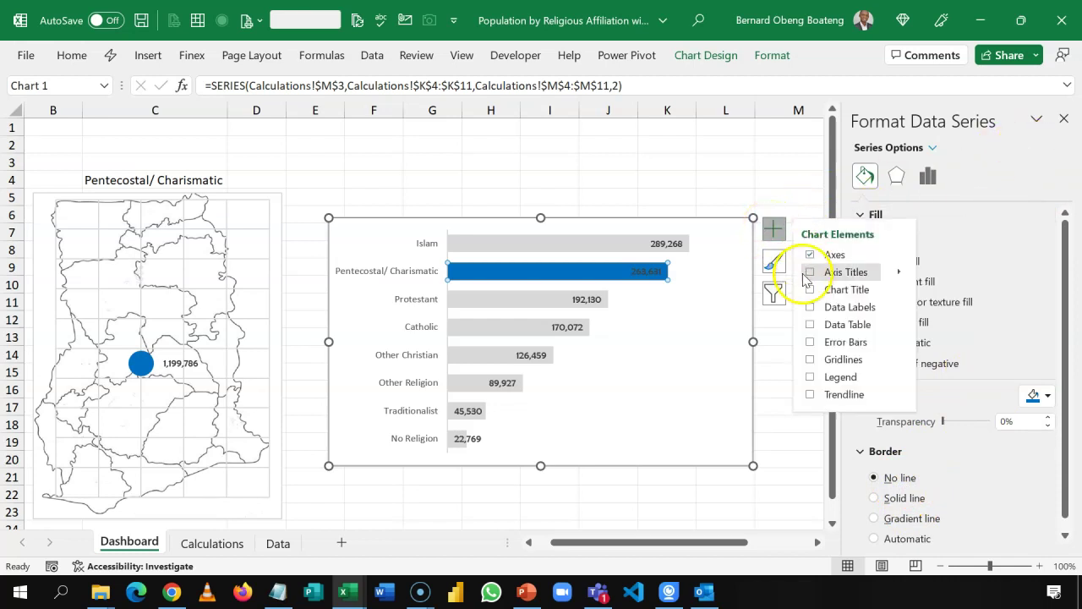
{"action": "left_click", "coordinate": [811, 308]}
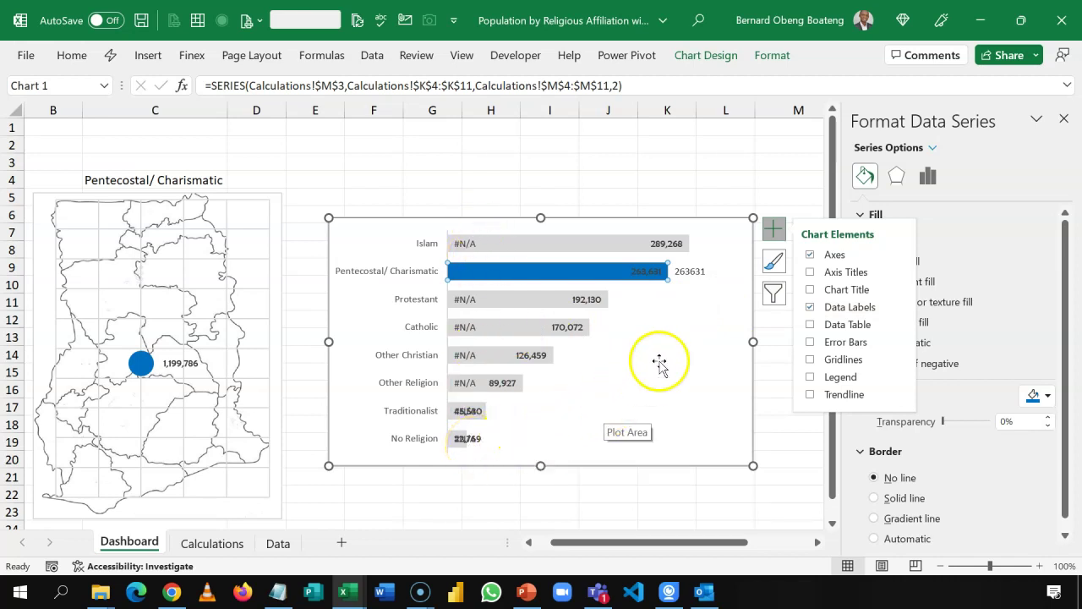
{"action": "left_click", "coordinate": [690, 271]}
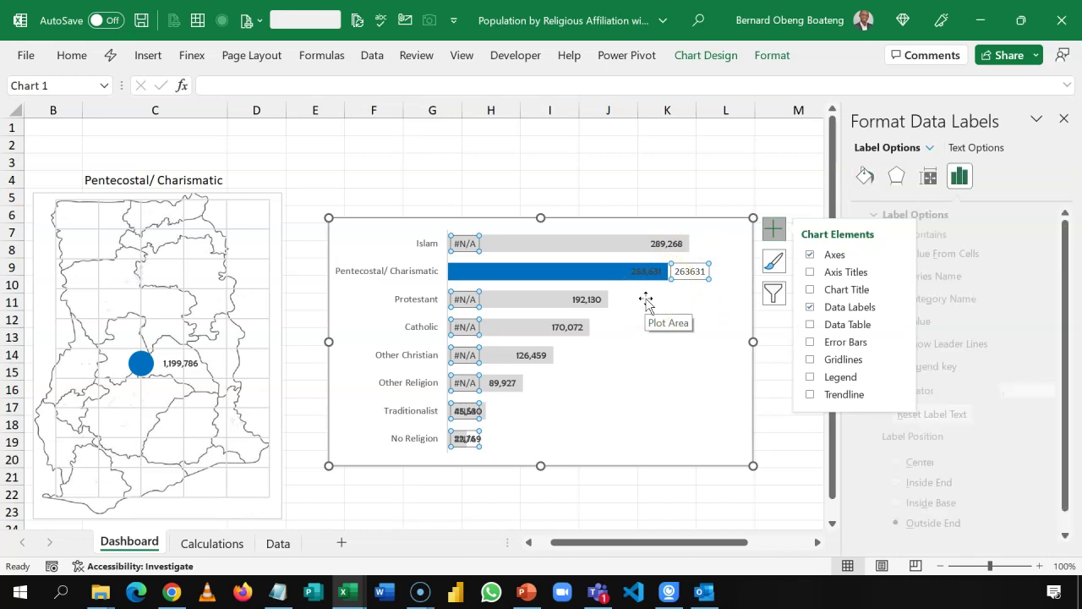
{"action": "left_click", "coordinate": [773, 233]}
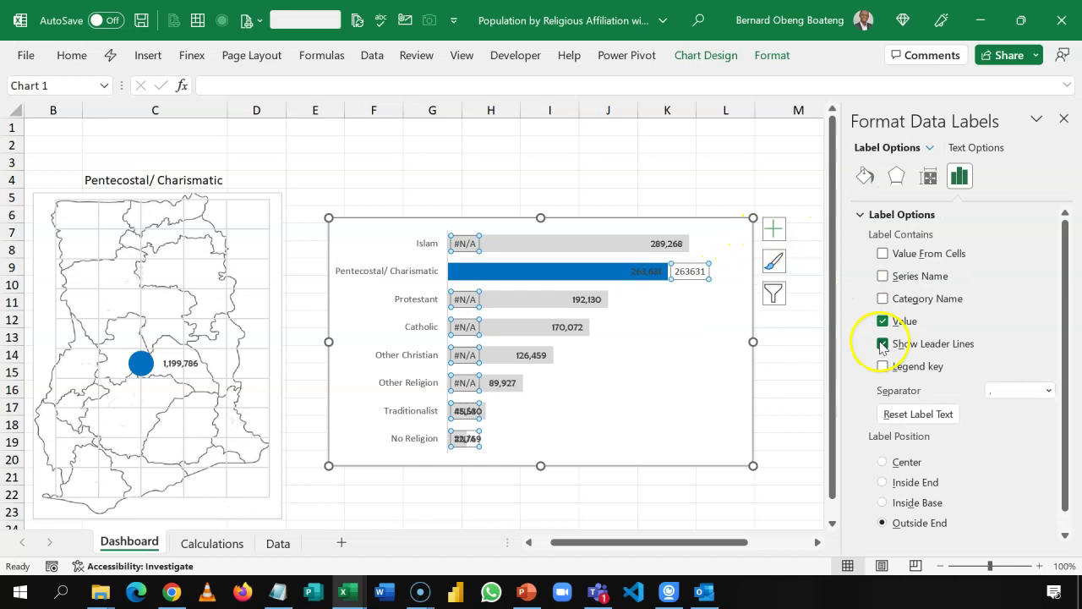
{"action": "left_click", "coordinate": [909, 488]}
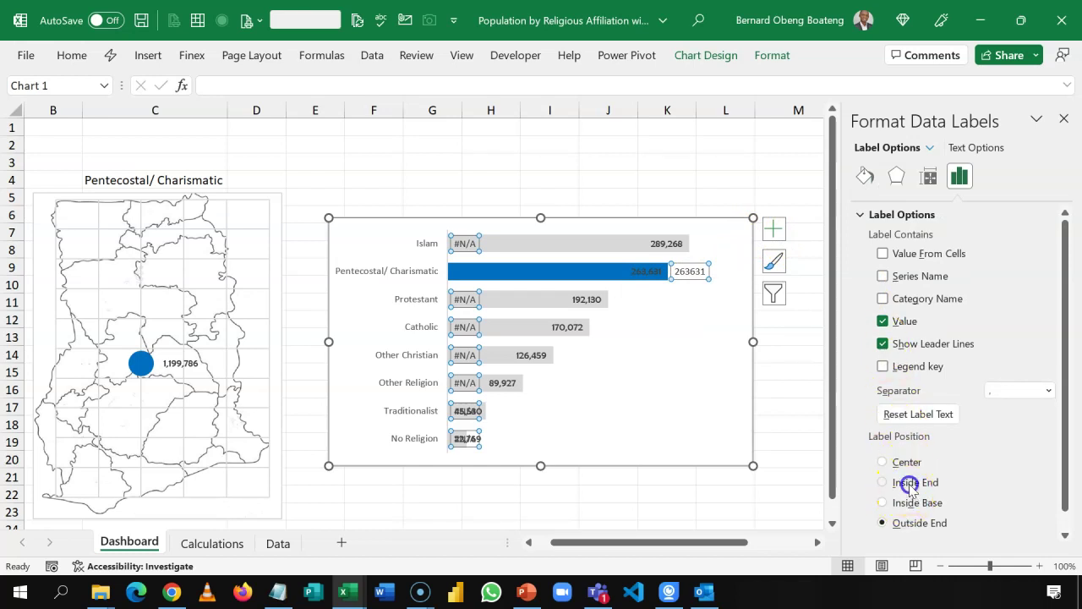
Format the "Focus" series data labels as Number with 0 decimal places and a thousands separator.
{"action": "left_click", "coordinate": [859, 215]}
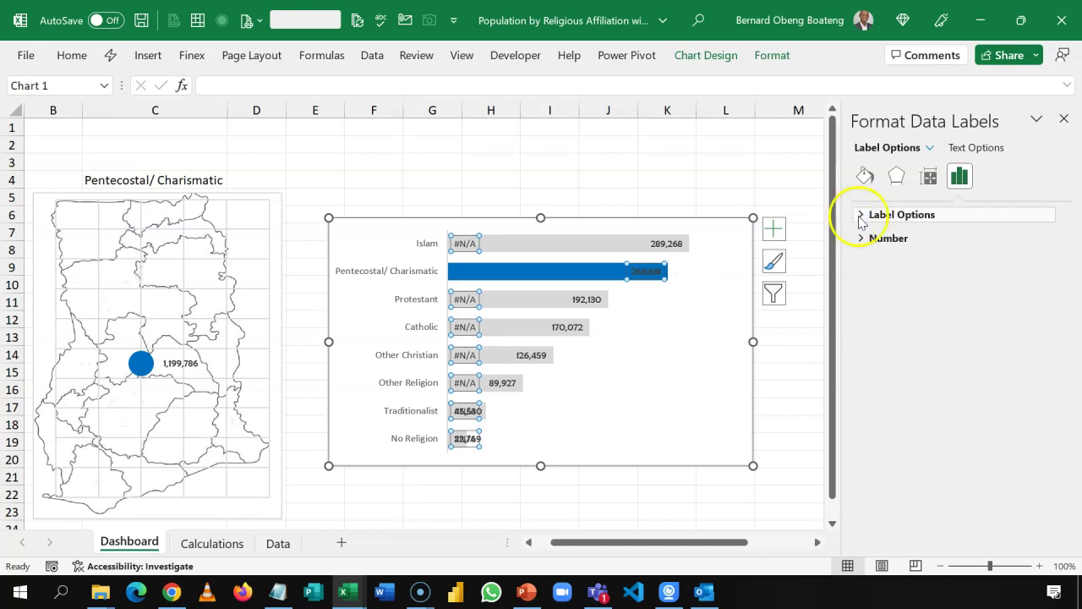
{"action": "left_click", "coordinate": [861, 238]}
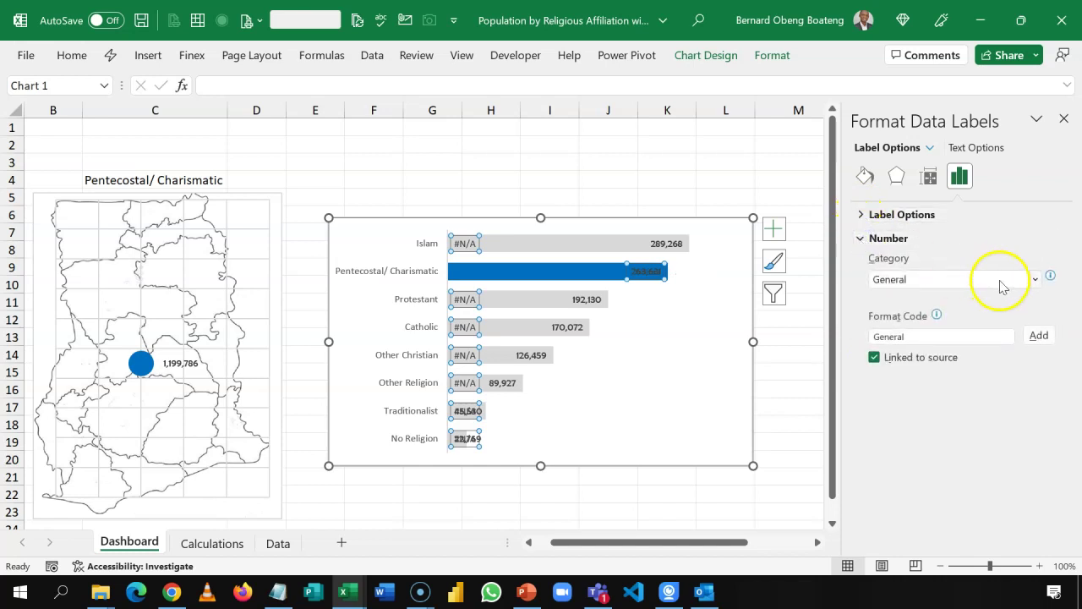
{"action": "left_click", "coordinate": [1035, 279]}
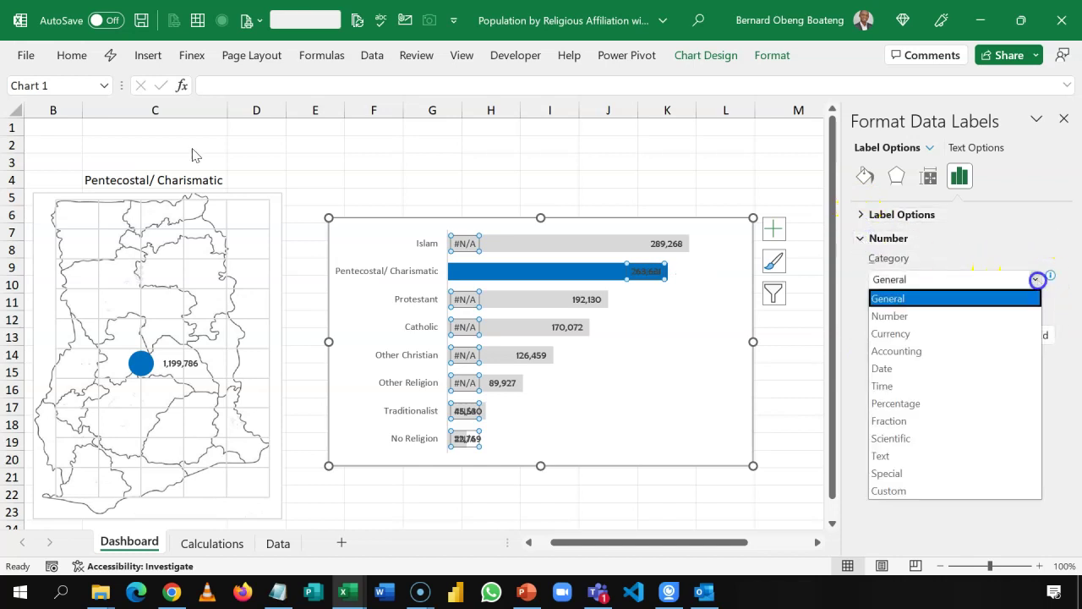
{"action": "left_click", "coordinate": [1004, 316]}
{"action": "left_click", "coordinate": [930, 304]}
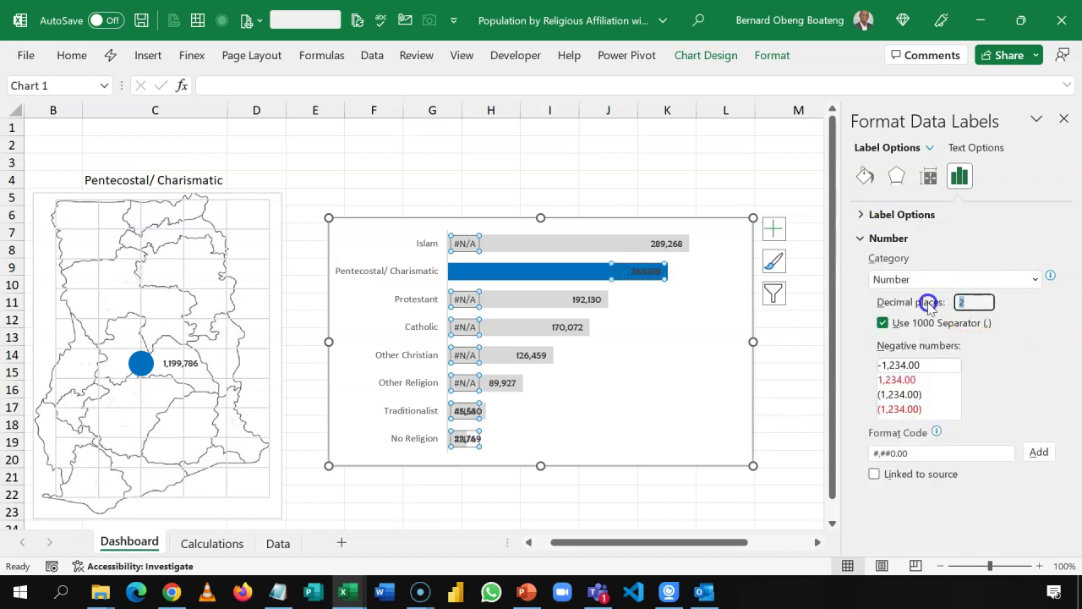
{"action": "type", "text": "0"}
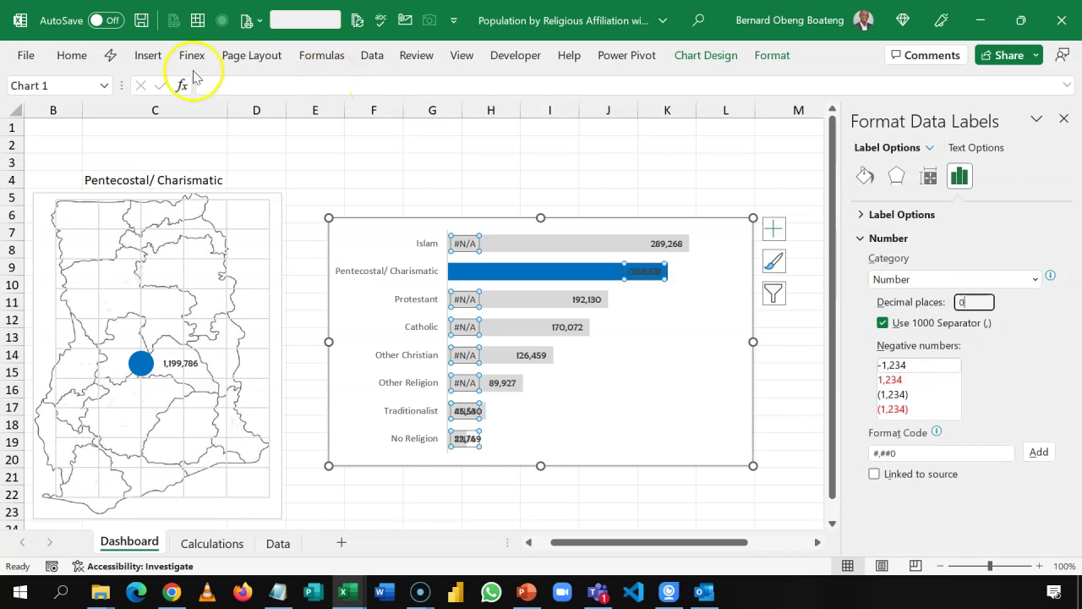
Set the "Focus" data labels to white Berlin Sans FB text and close the formatting pane.
{"action": "left_click", "coordinate": [72, 55]}
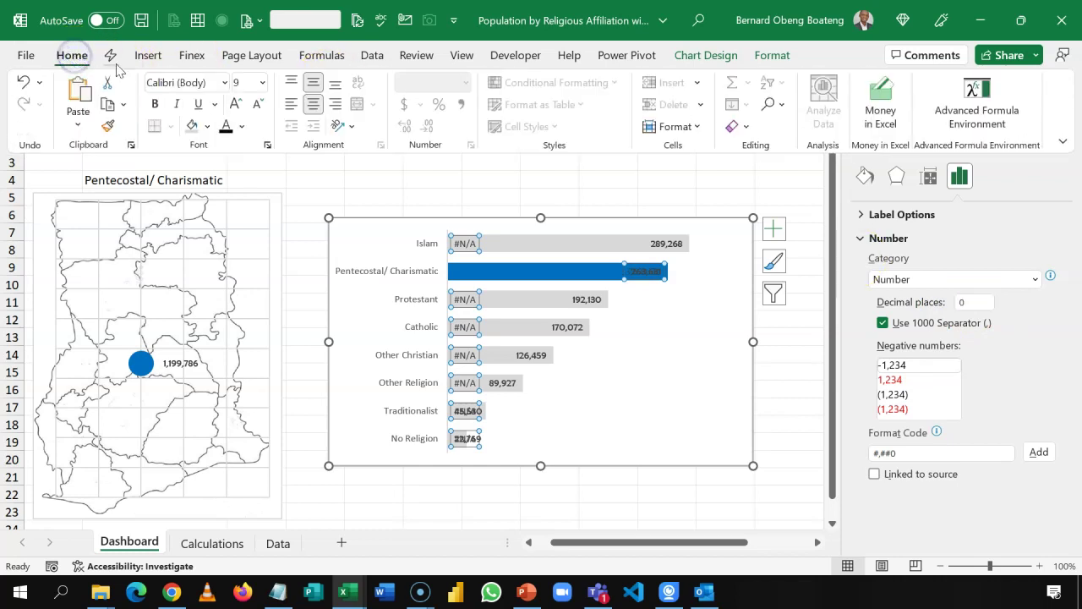
{"action": "left_click", "coordinate": [198, 78]}
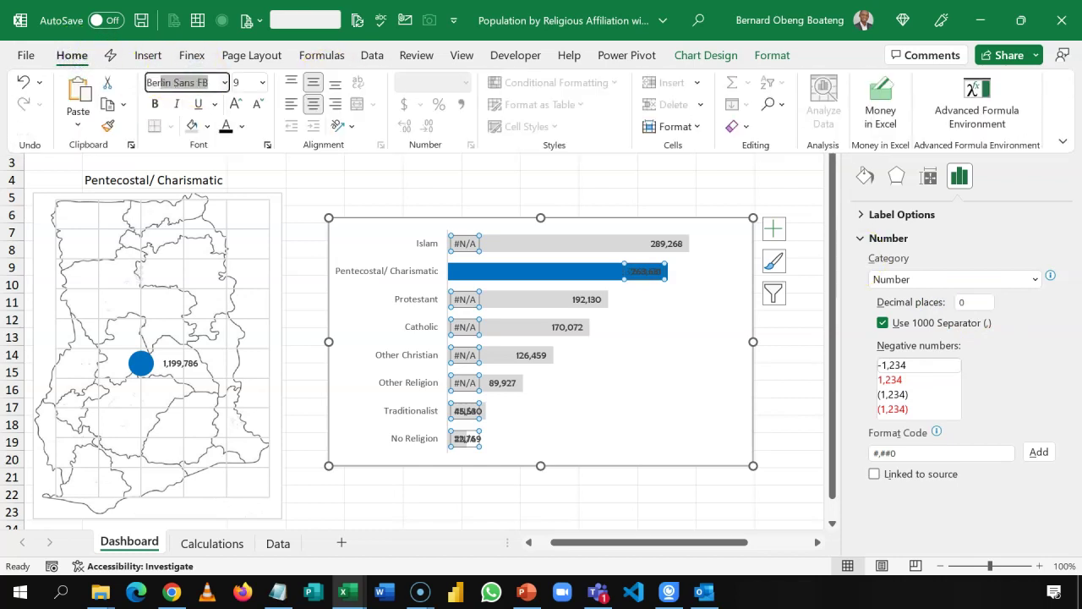
{"action": "type", "text": "Berlin Sans FB"}
{"action": "key", "text": "Return"}
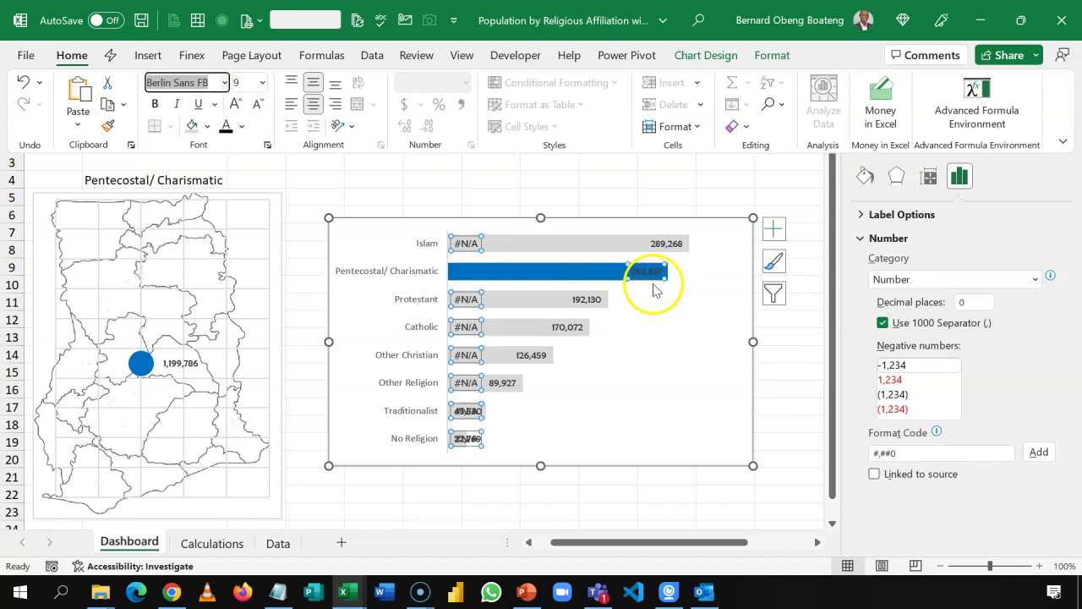
{"action": "left_click", "coordinate": [243, 128]}
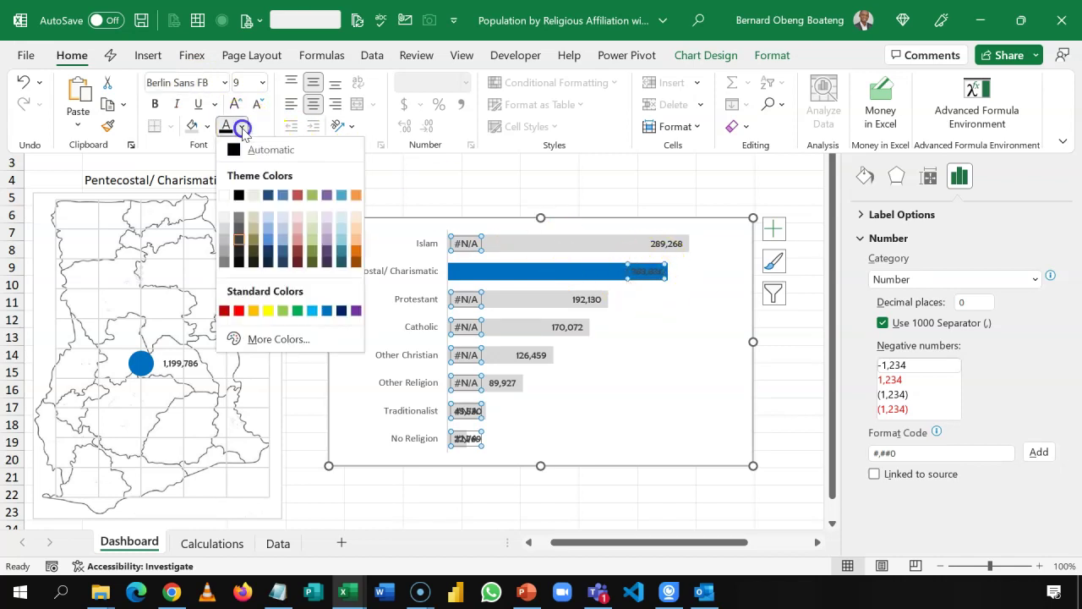
{"action": "left_click", "coordinate": [223, 195]}
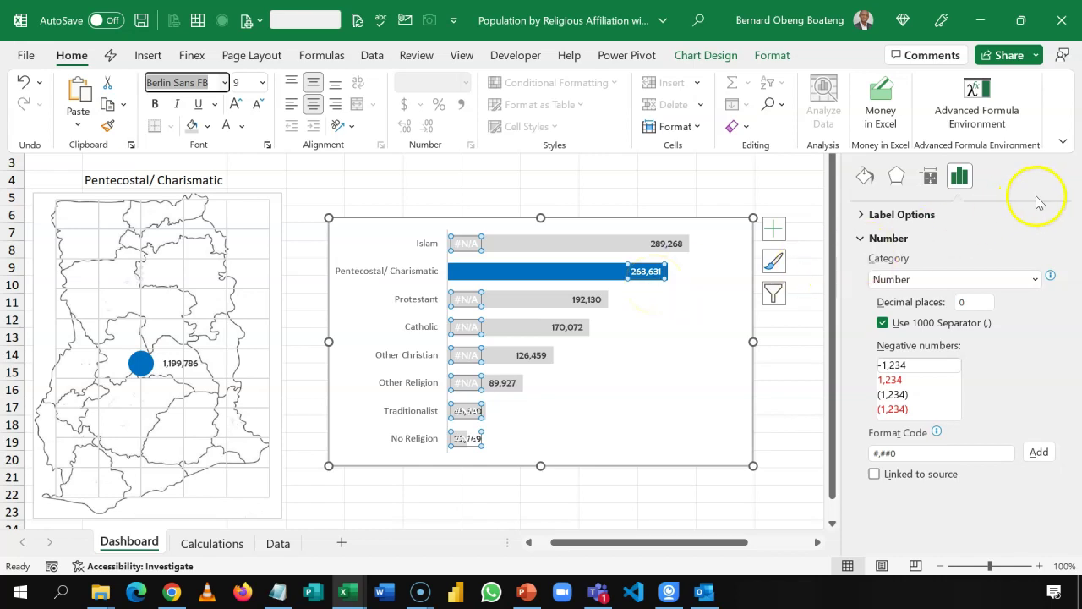
{"action": "key", "text": "ctrl+F1"}
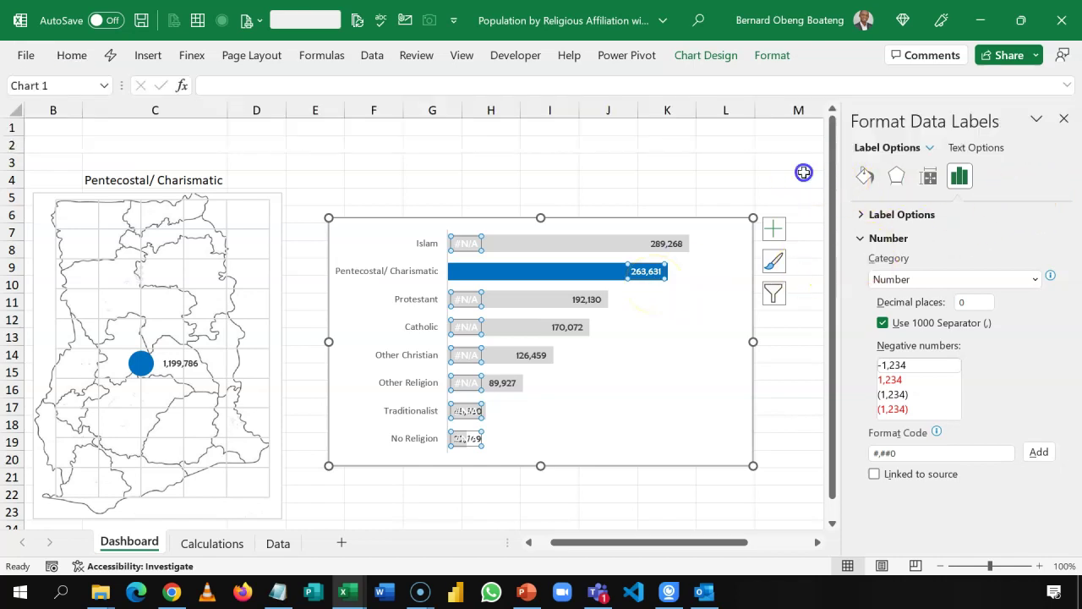
{"action": "left_click", "coordinate": [1062, 119]}
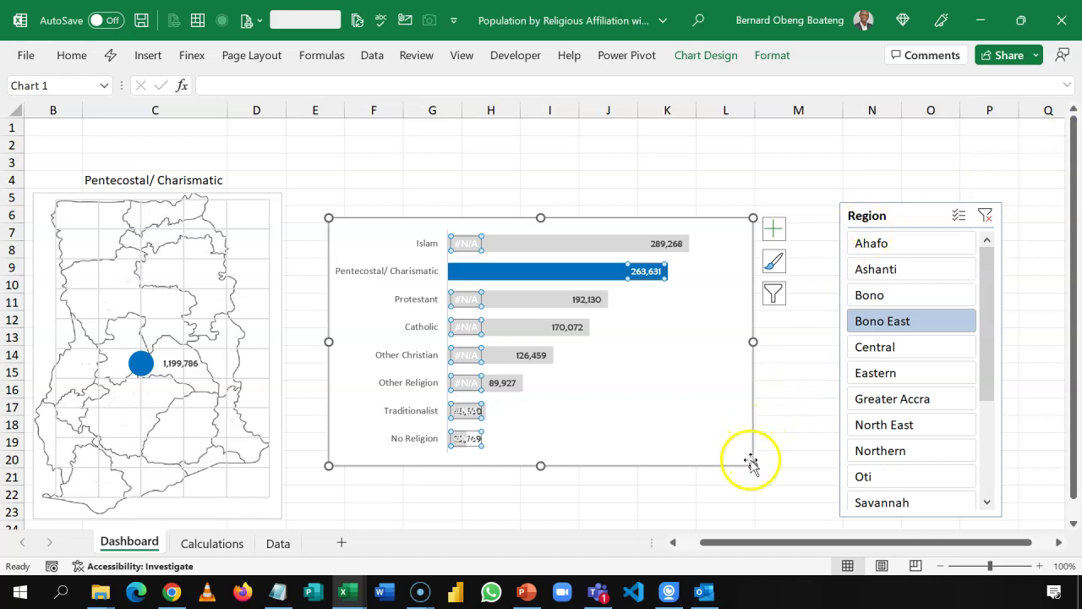
Extend the bar chart down to about row 22 and set its source data to show #N/A as an empty cell.
{"action": "left_click_drag", "start_coordinate": [751, 466], "coordinate": [750, 496]}
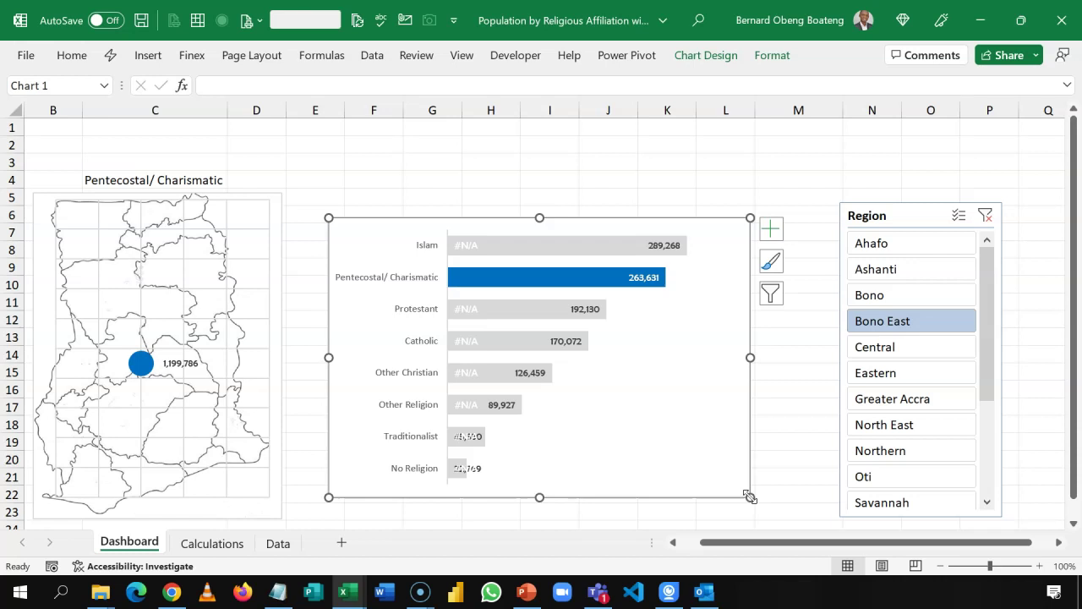
{"action": "left_click", "coordinate": [720, 57]}
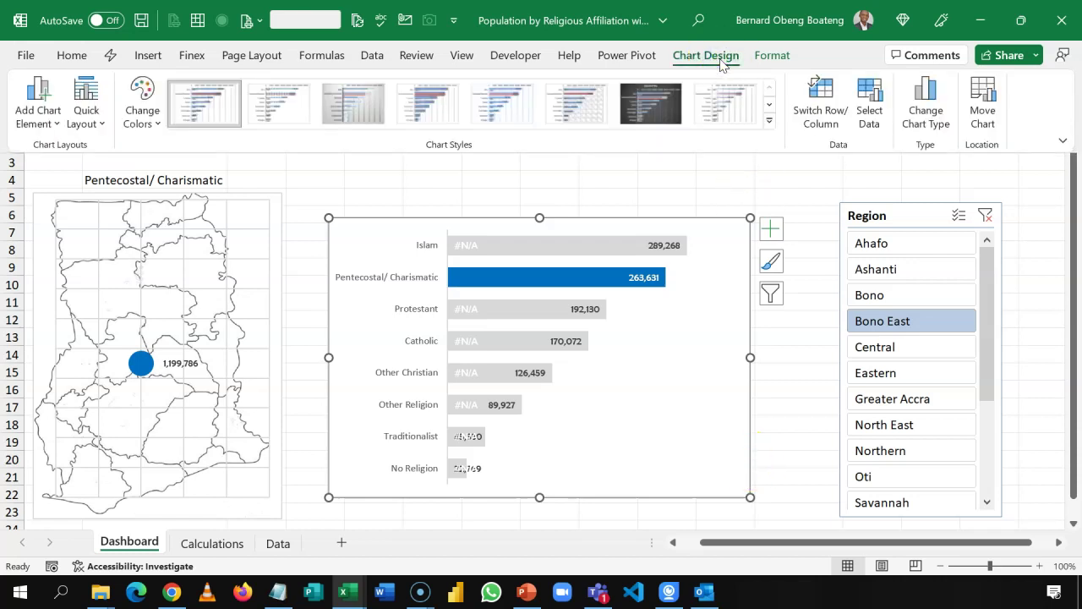
{"action": "left_click", "coordinate": [877, 113]}
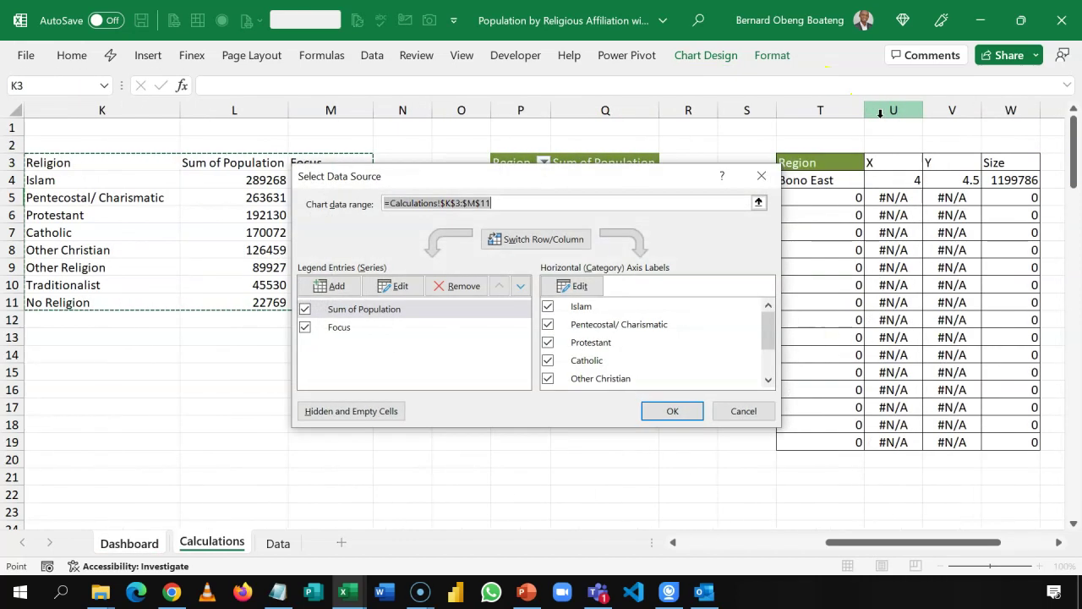
{"action": "left_click", "coordinate": [343, 416]}
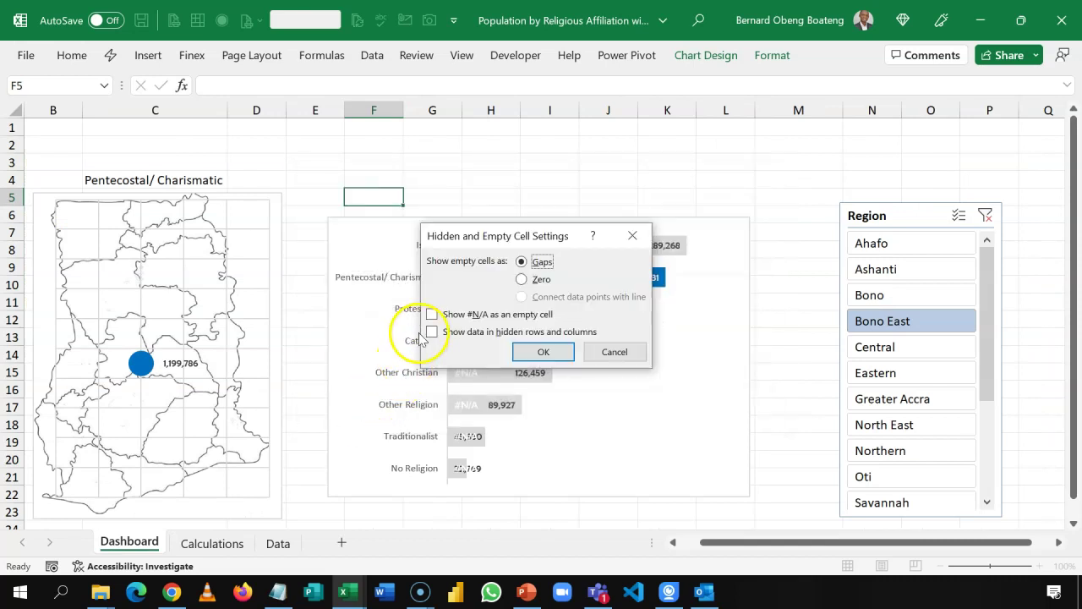
{"action": "left_click", "coordinate": [433, 315]}
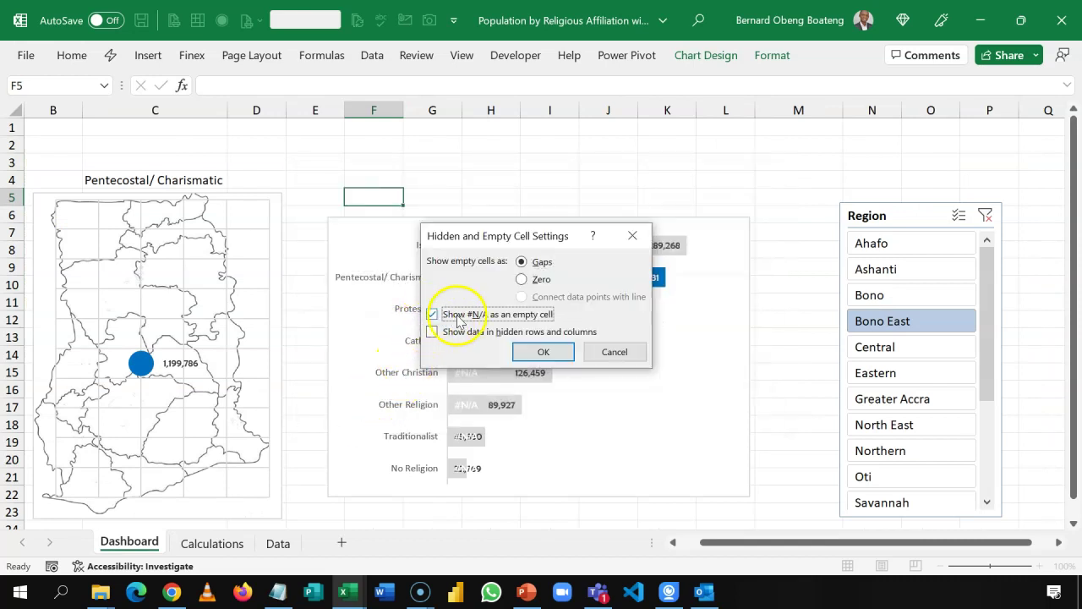
{"action": "left_click", "coordinate": [543, 352]}
{"action": "left_click", "coordinate": [658, 411]}
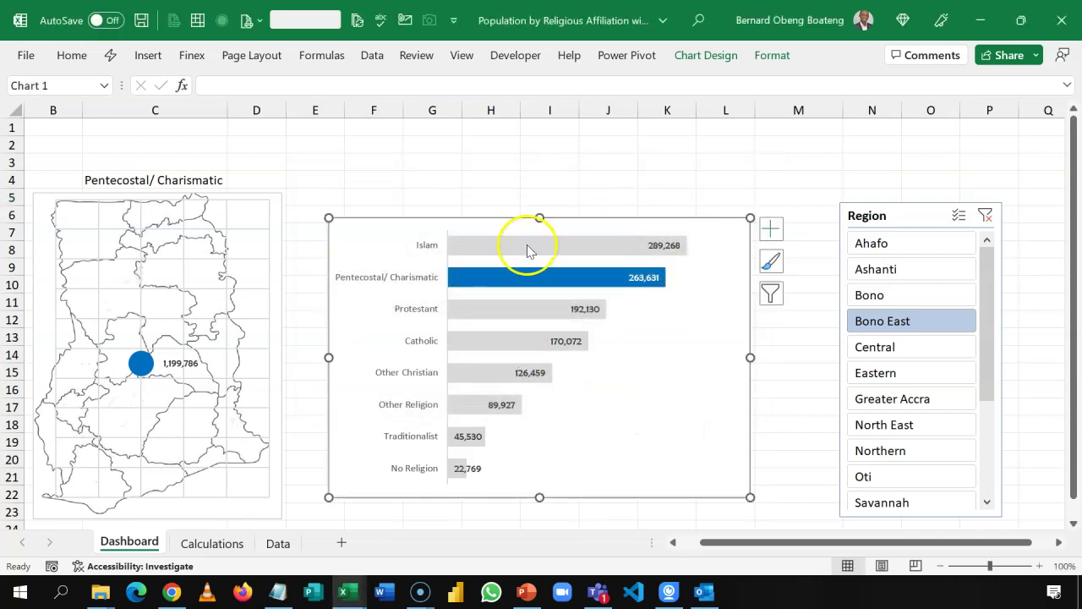
Test the bar chart and map with the Region slicer on Bono, Bono East and Central, ending on Bono.
{"action": "left_click", "coordinate": [879, 296]}
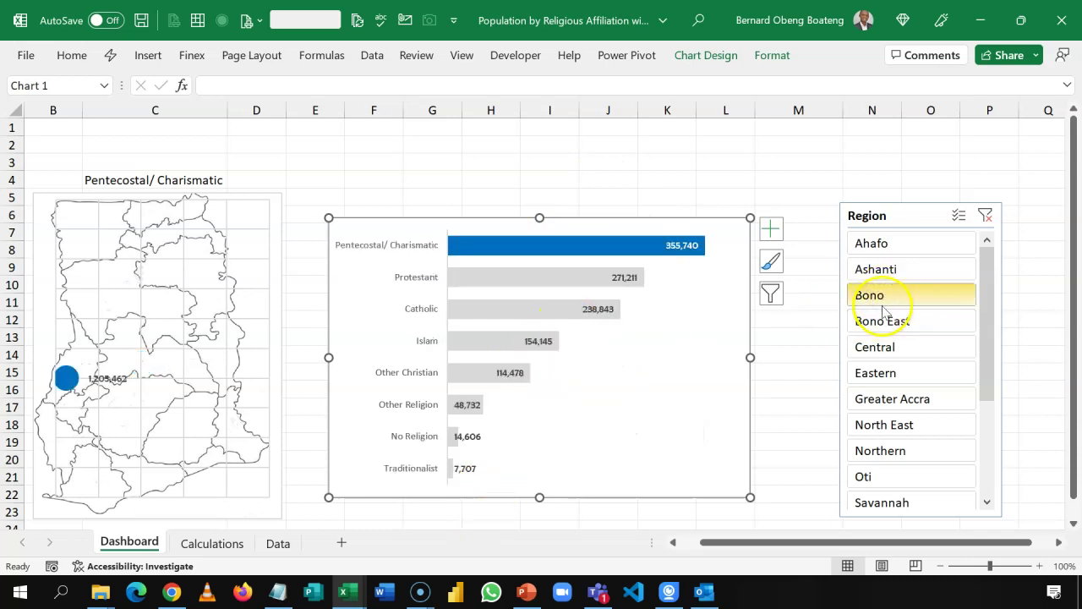
{"action": "left_click", "coordinate": [884, 319]}
{"action": "left_click", "coordinate": [888, 352]}
{"action": "left_click", "coordinate": [894, 289]}
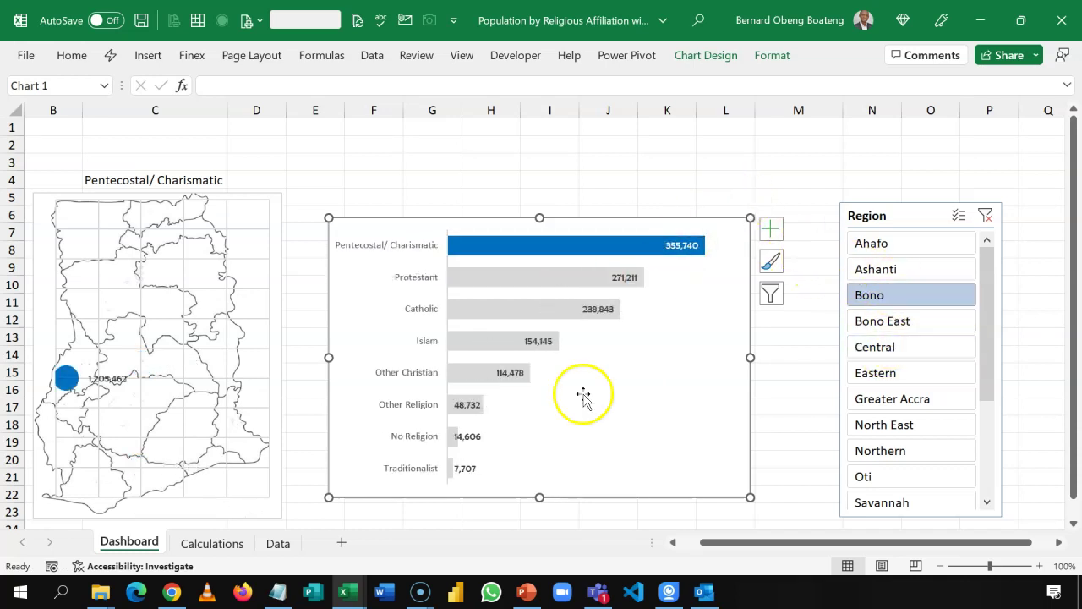
Narrow the bar chart, raise its upper edge to row 5, and move the Region slicer close beside it.
{"action": "left_click_drag", "start_coordinate": [750, 357], "coordinate": [712, 357]}
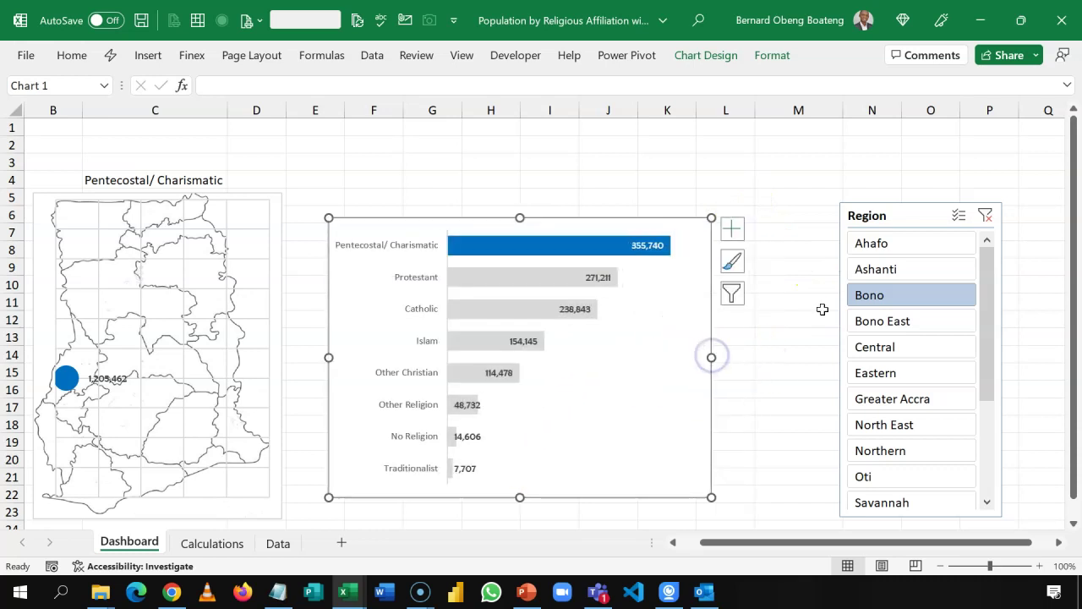
{"action": "left_click_drag", "start_coordinate": [520, 219], "coordinate": [515, 189]}
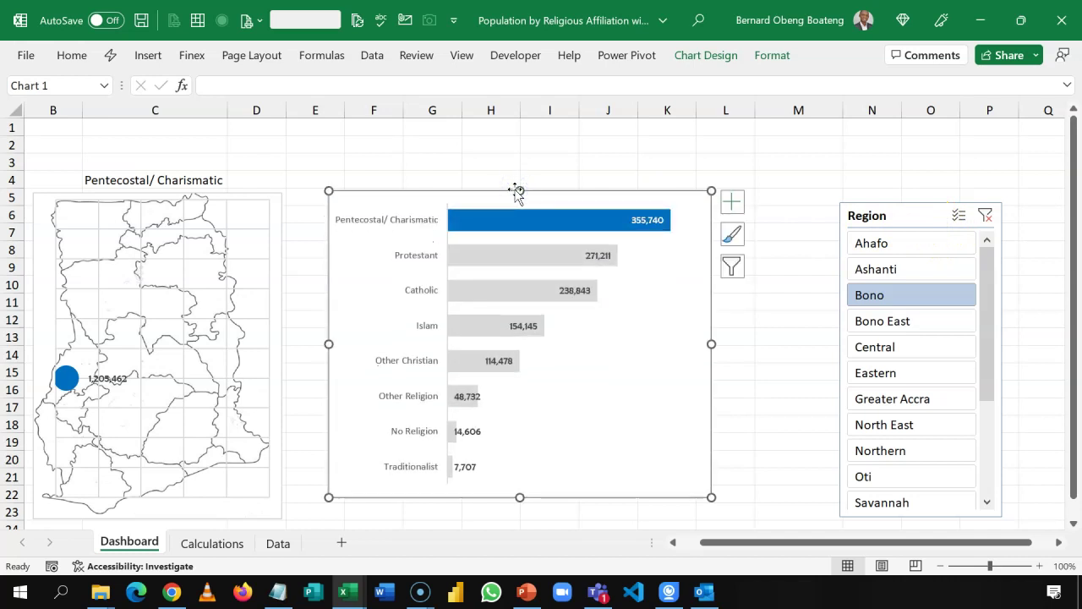
{"action": "left_click", "coordinate": [708, 240]}
{"action": "left_click_drag", "start_coordinate": [867, 216], "coordinate": [772, 207]}
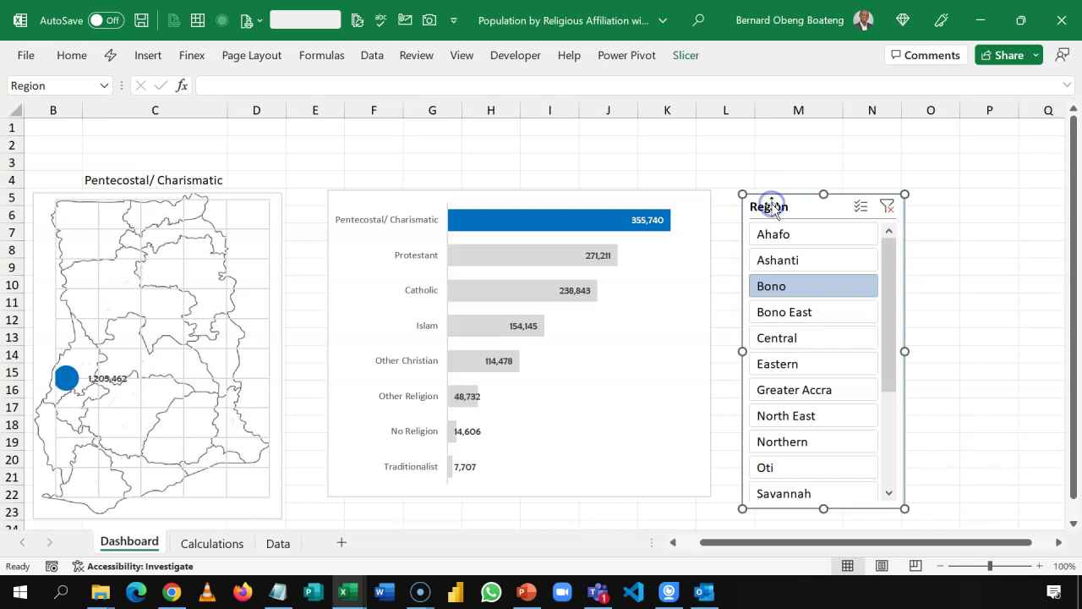
Duplicate the Region slicer's current style and name the copy "Finex".
{"action": "left_click", "coordinate": [686, 55]}
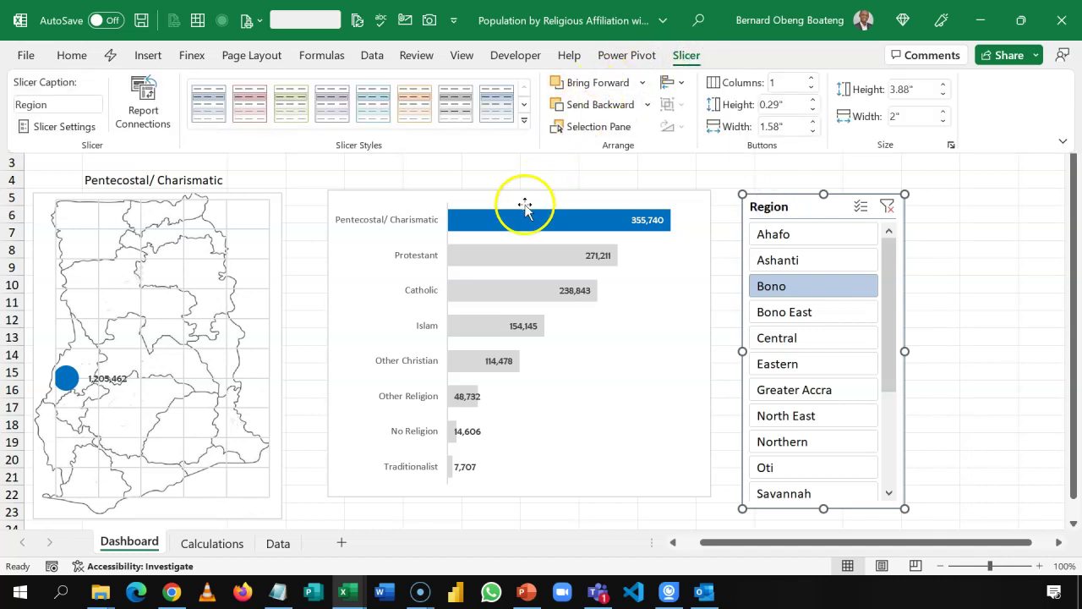
{"action": "right_click", "coordinate": [216, 118]}
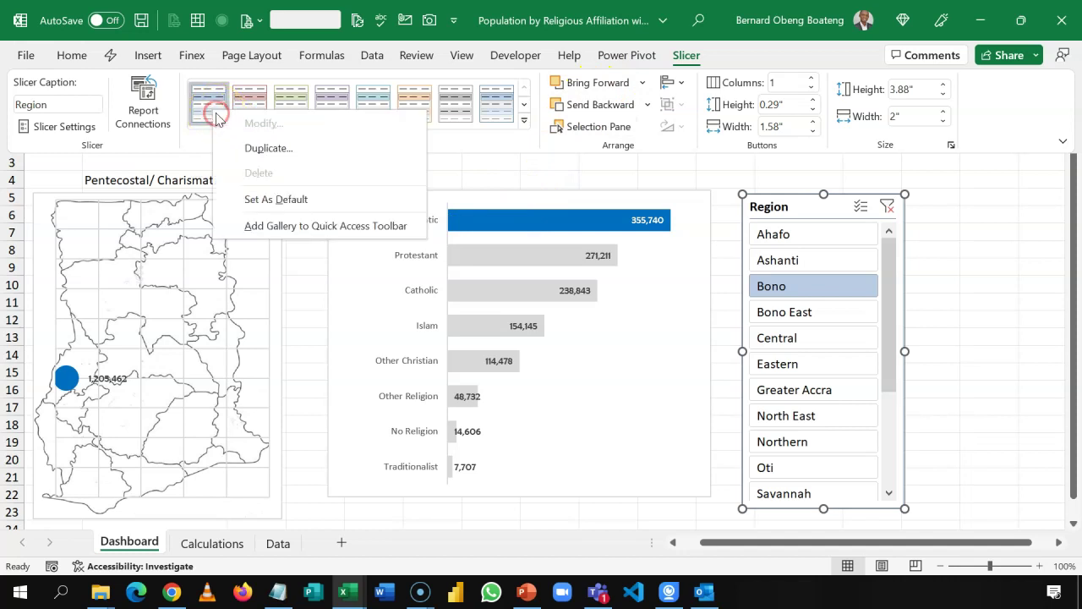
{"action": "left_click", "coordinate": [245, 148]}
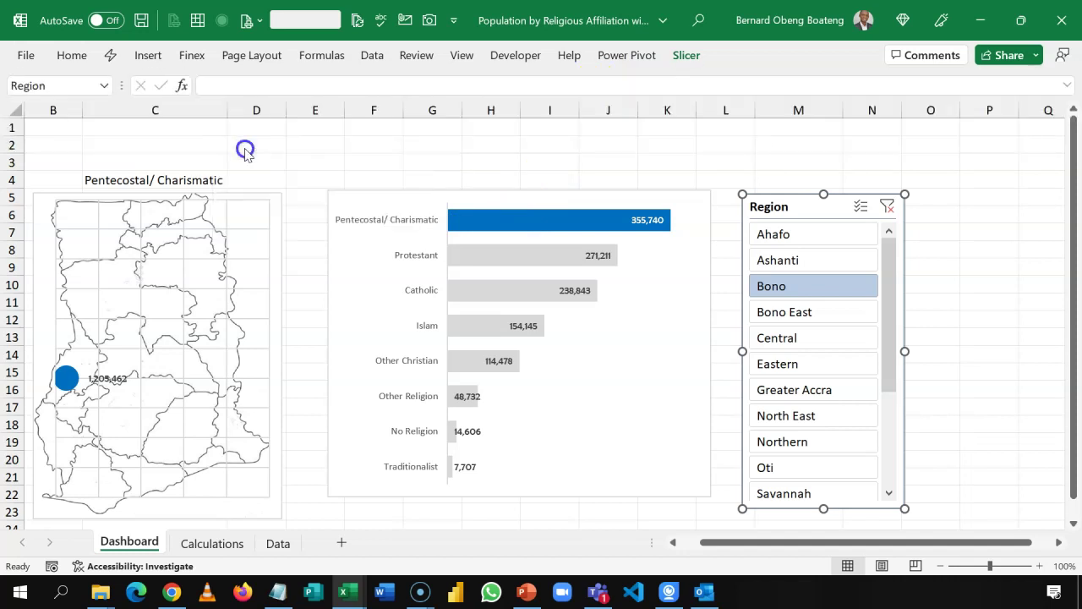
{"action": "type", "text": "Finex"}
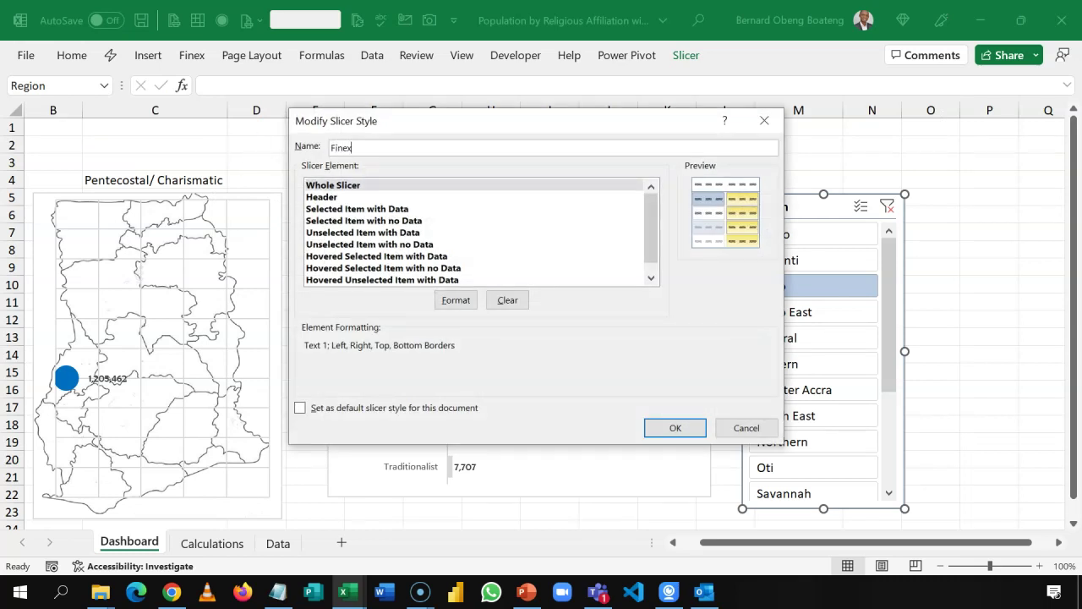
{"action": "left_click_drag", "start_coordinate": [462, 121], "coordinate": [356, 114]}
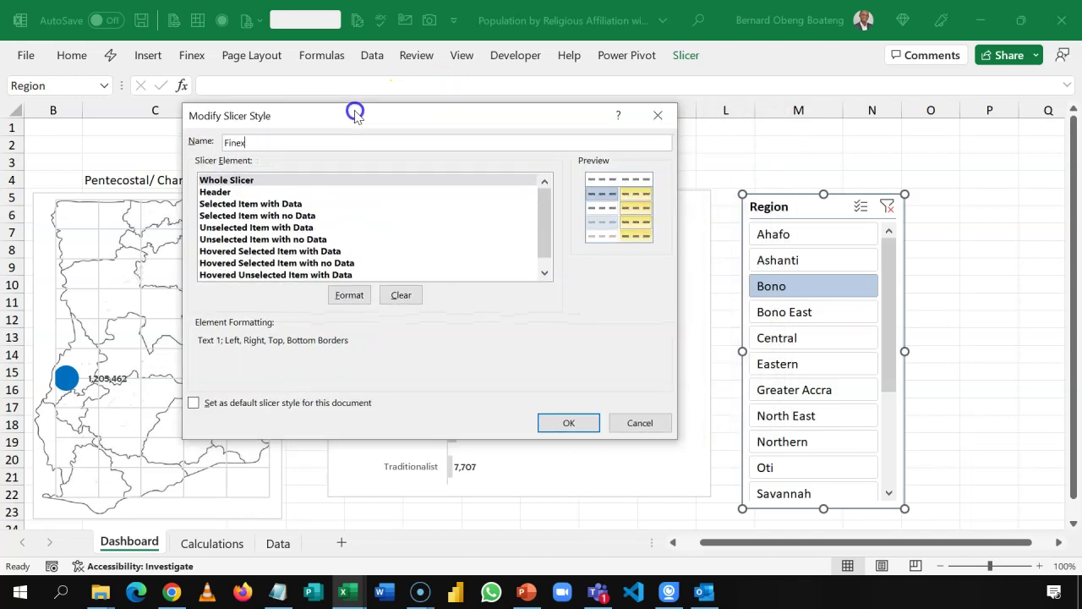
Remove all borders from the Whole Slicer element of the Finex style, keeping its fill at No Color.
{"action": "left_click", "coordinate": [284, 182]}
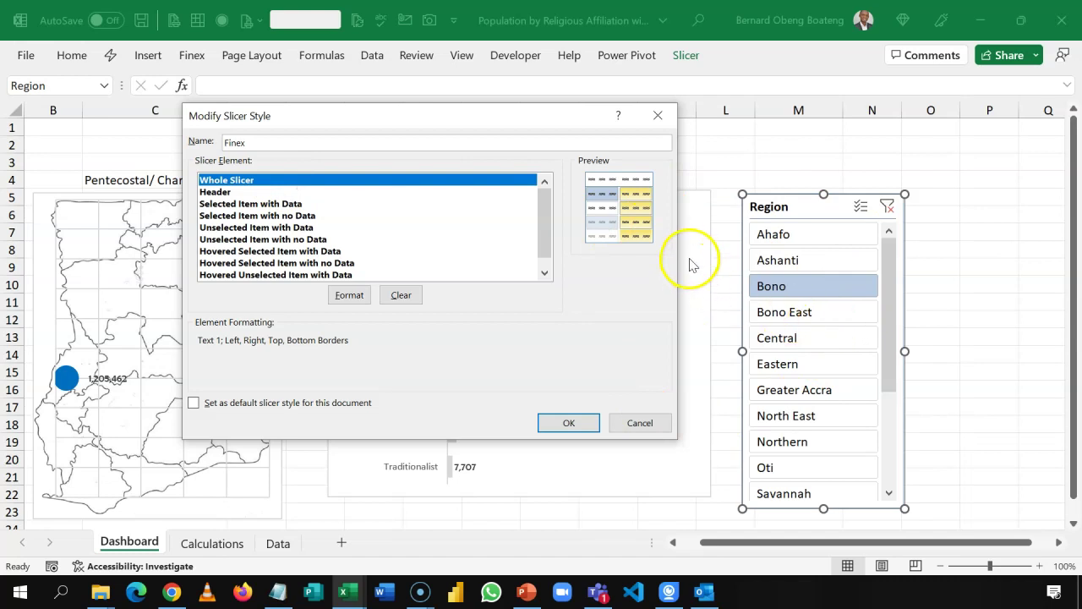
{"action": "left_click", "coordinate": [351, 296]}
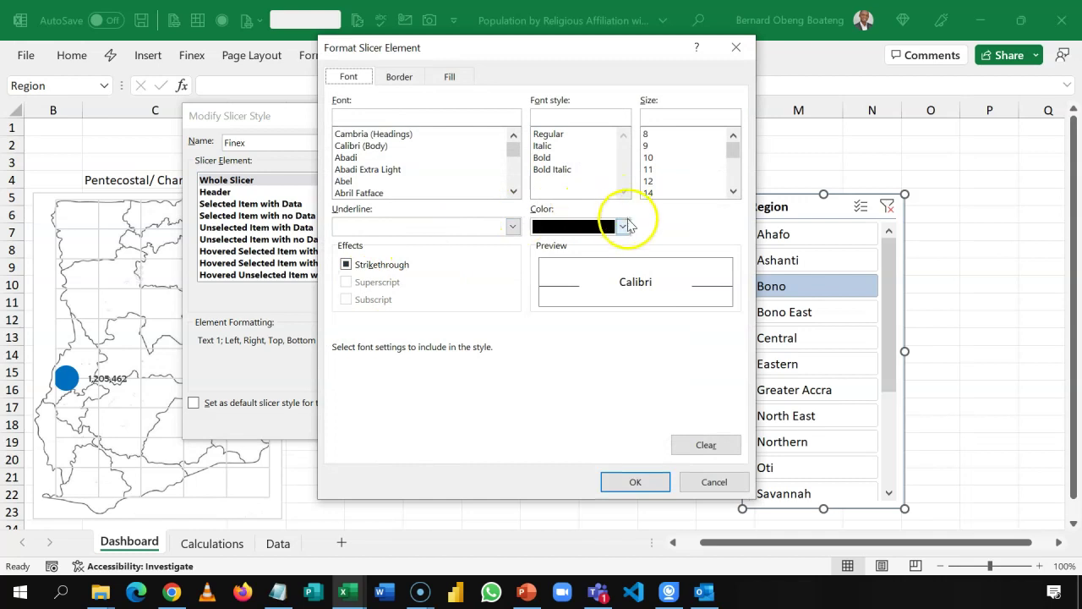
{"action": "left_click", "coordinate": [410, 82]}
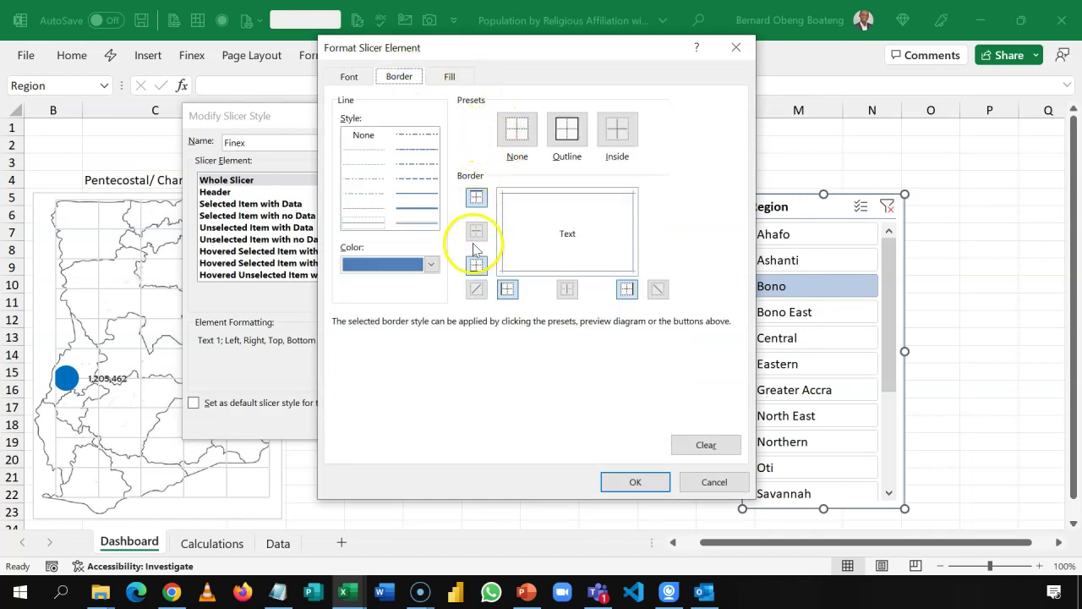
{"action": "left_click", "coordinate": [517, 129]}
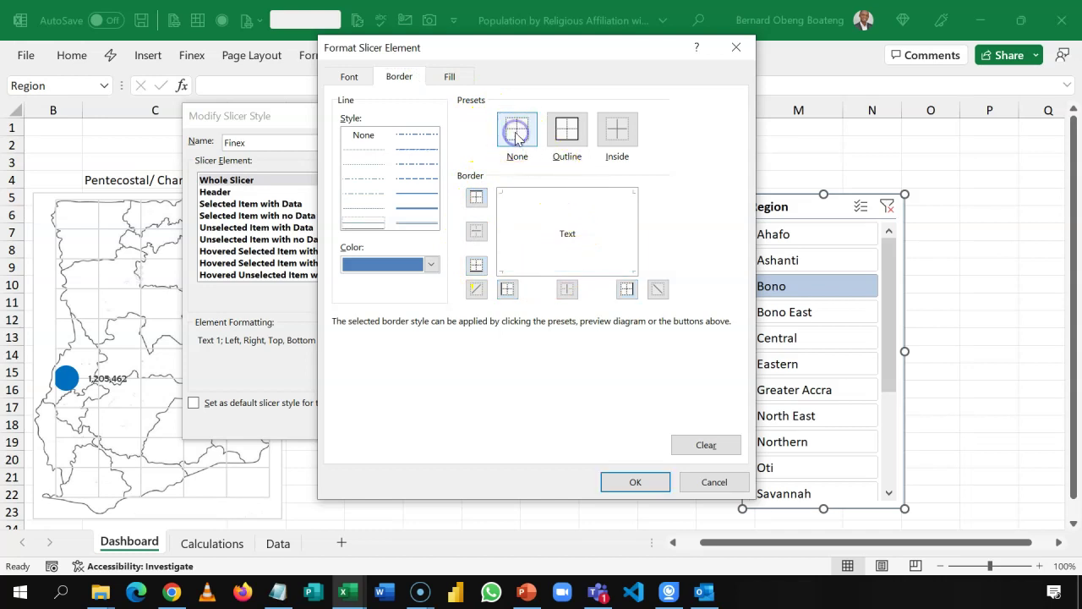
{"action": "left_click", "coordinate": [462, 78]}
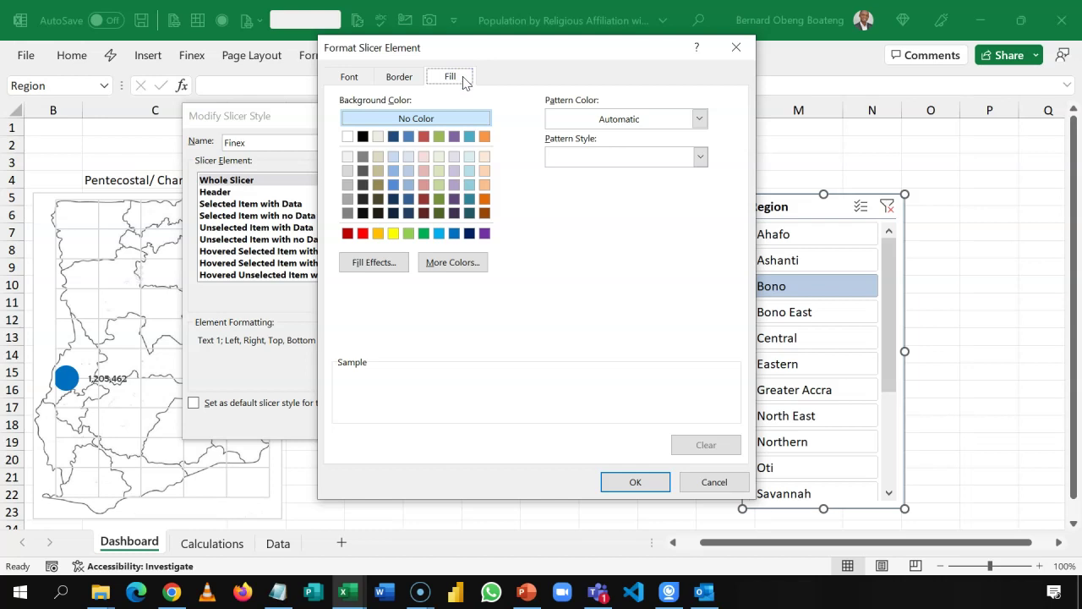
{"action": "left_click", "coordinate": [635, 482]}
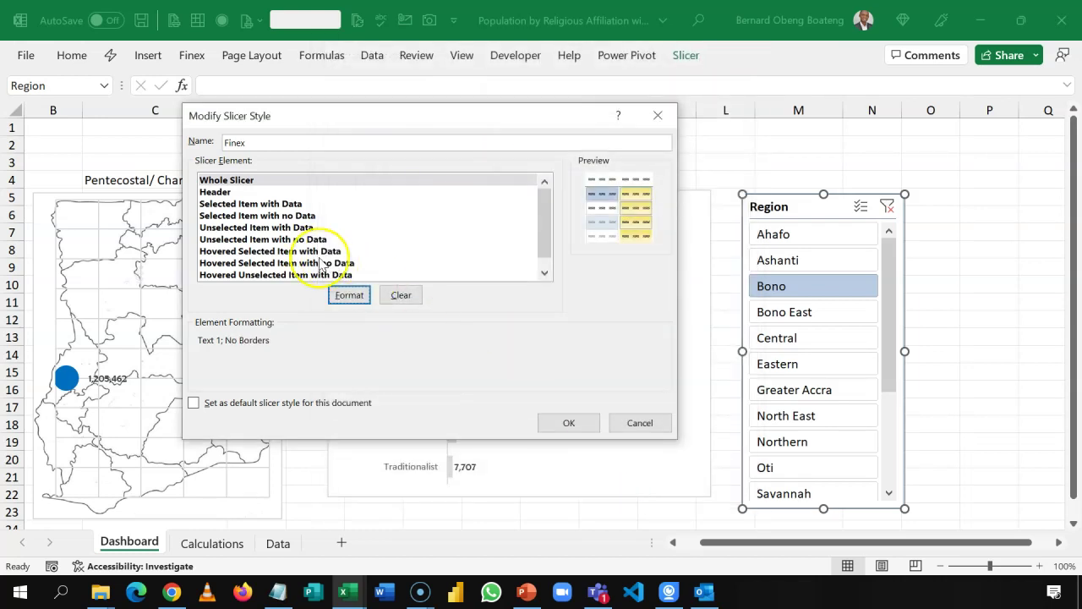
Give the Header element of the Finex style a bottom border in standard blue.
{"action": "left_click", "coordinate": [232, 192]}
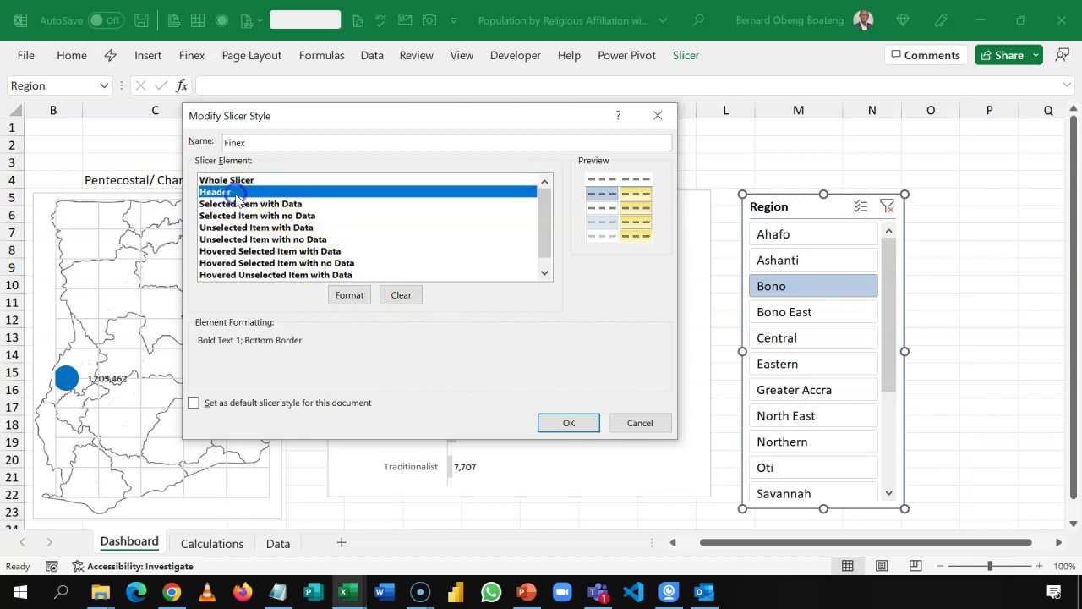
{"action": "left_click", "coordinate": [347, 304]}
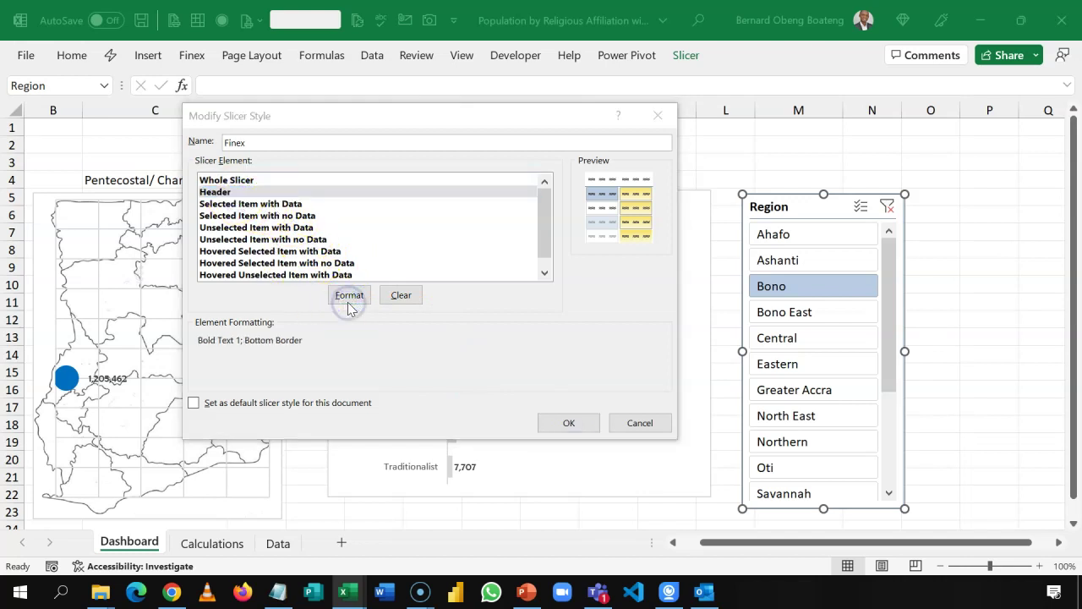
{"action": "left_click", "coordinate": [352, 79]}
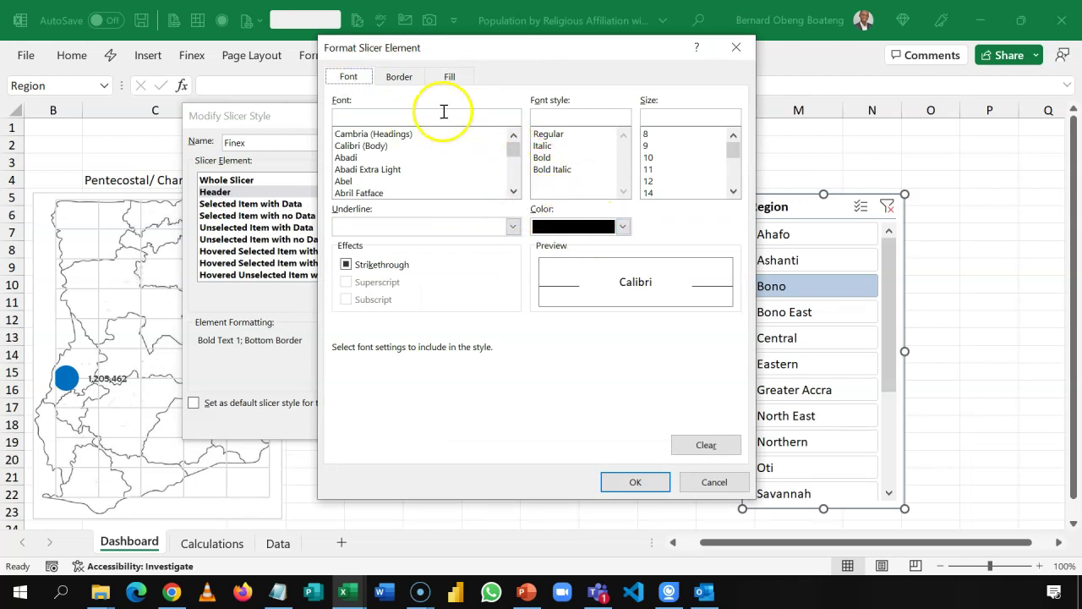
{"action": "left_click", "coordinate": [404, 79]}
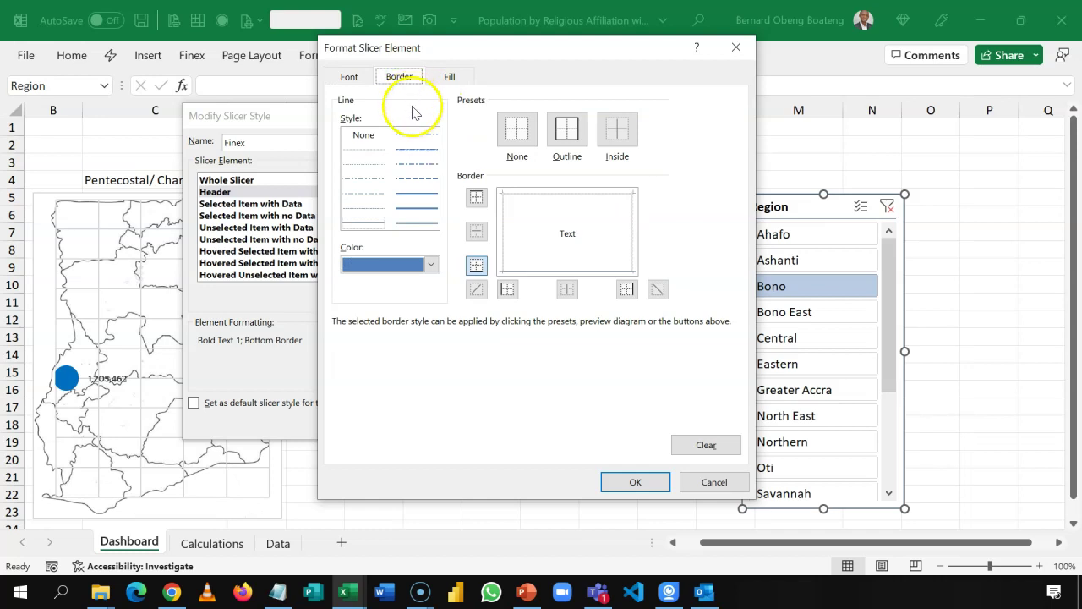
{"action": "left_click", "coordinate": [430, 264]}
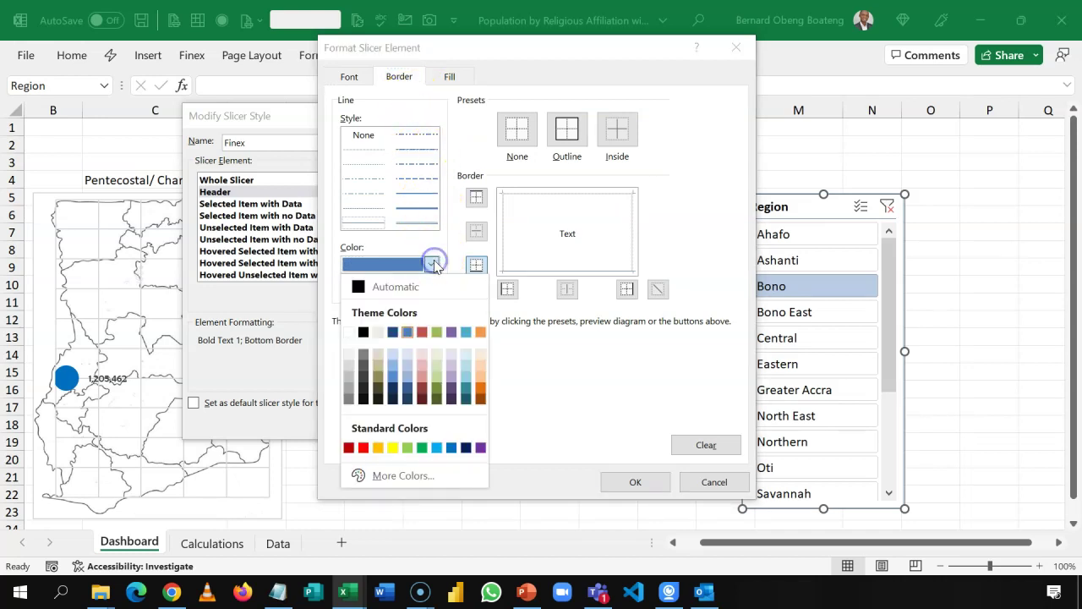
{"action": "left_click", "coordinate": [451, 447]}
{"action": "left_click", "coordinate": [477, 266]}
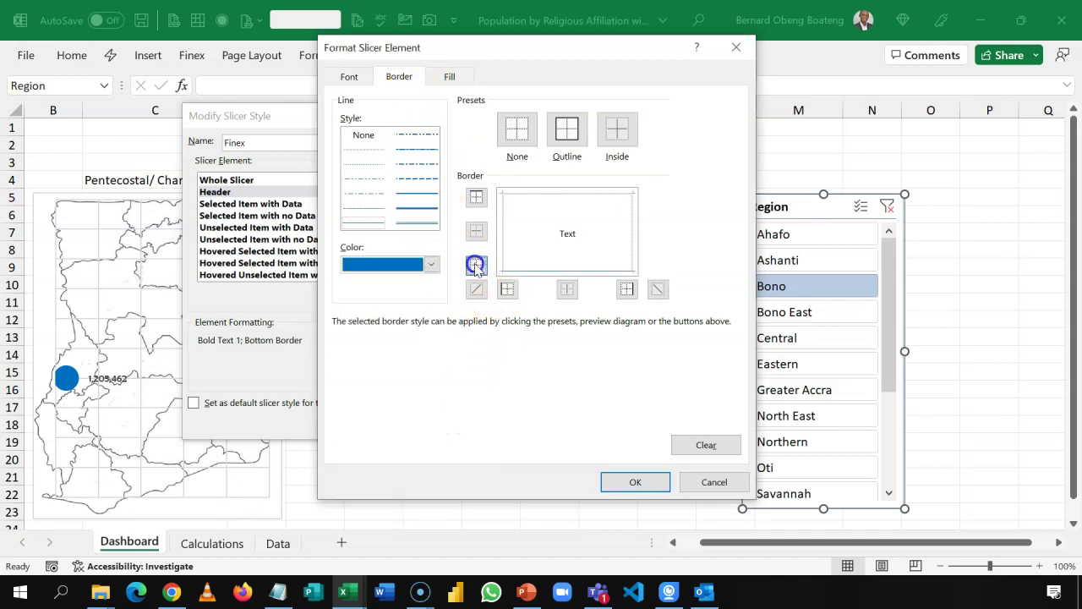
{"action": "left_click", "coordinate": [478, 266]}
{"action": "left_click", "coordinate": [450, 76]}
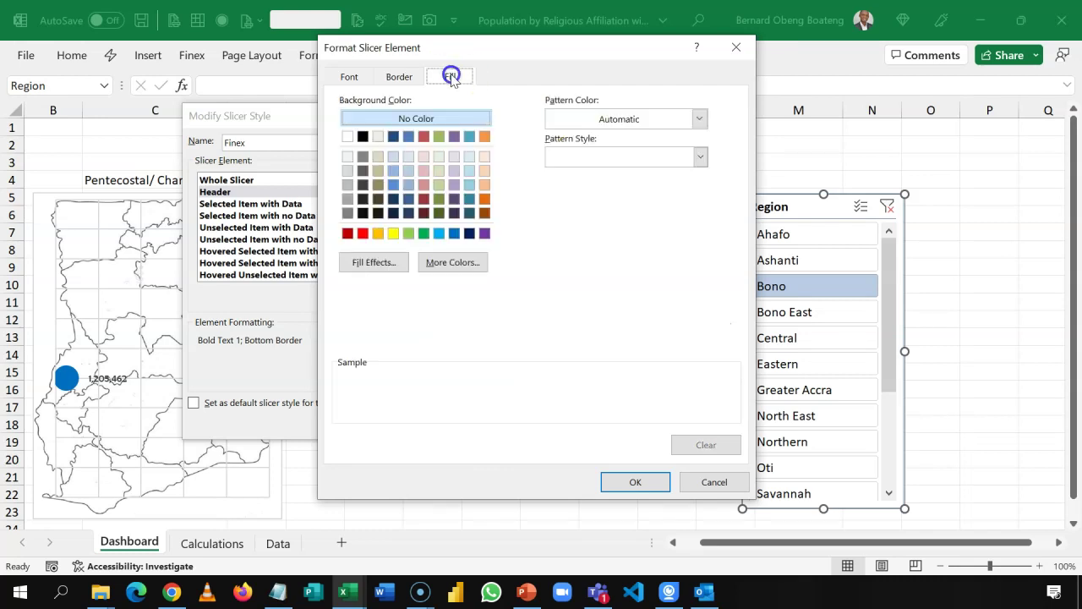
{"action": "left_click", "coordinate": [616, 480]}
Format Selected Item with Data with a standard blue fill, white font and no borders, and save the Finex style.
{"action": "left_click", "coordinate": [447, 205]}
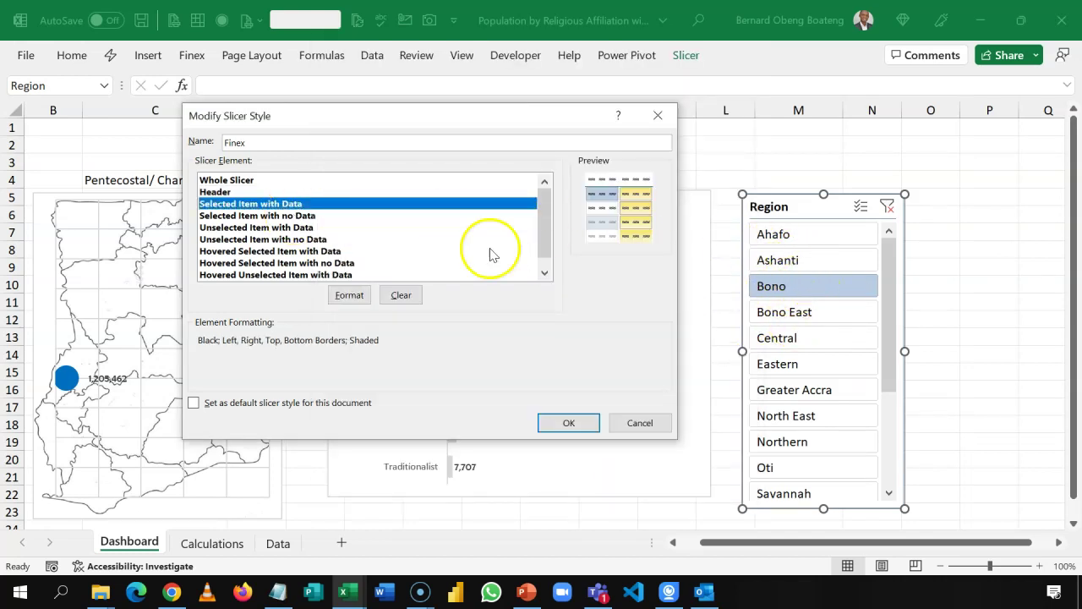
{"action": "left_click", "coordinate": [350, 295]}
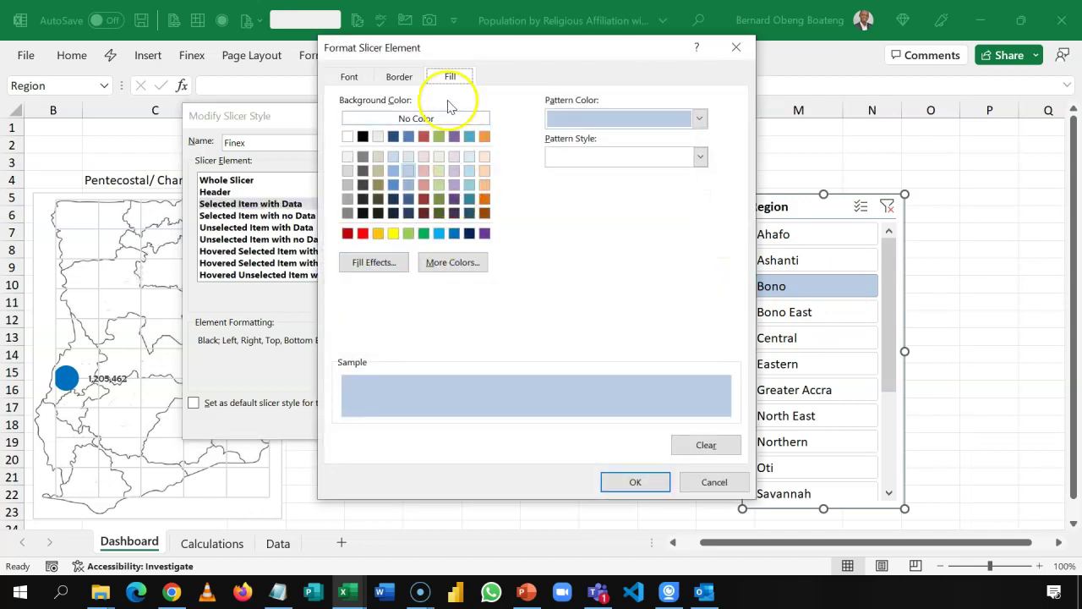
{"action": "left_click", "coordinate": [454, 233]}
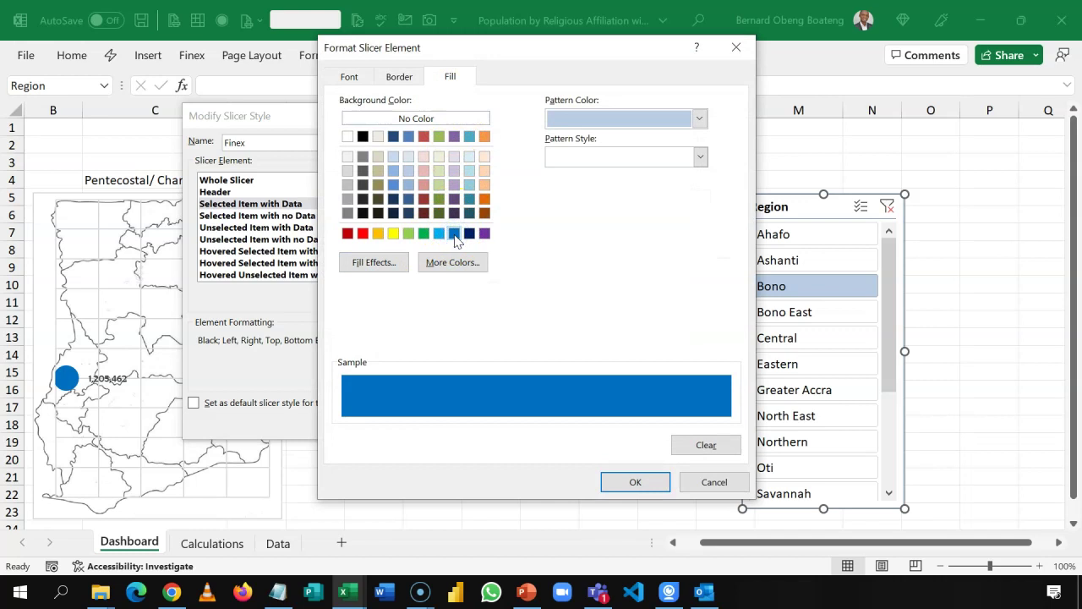
{"action": "left_click", "coordinate": [354, 77]}
{"action": "left_click", "coordinate": [623, 227]}
{"action": "left_click", "coordinate": [538, 296]}
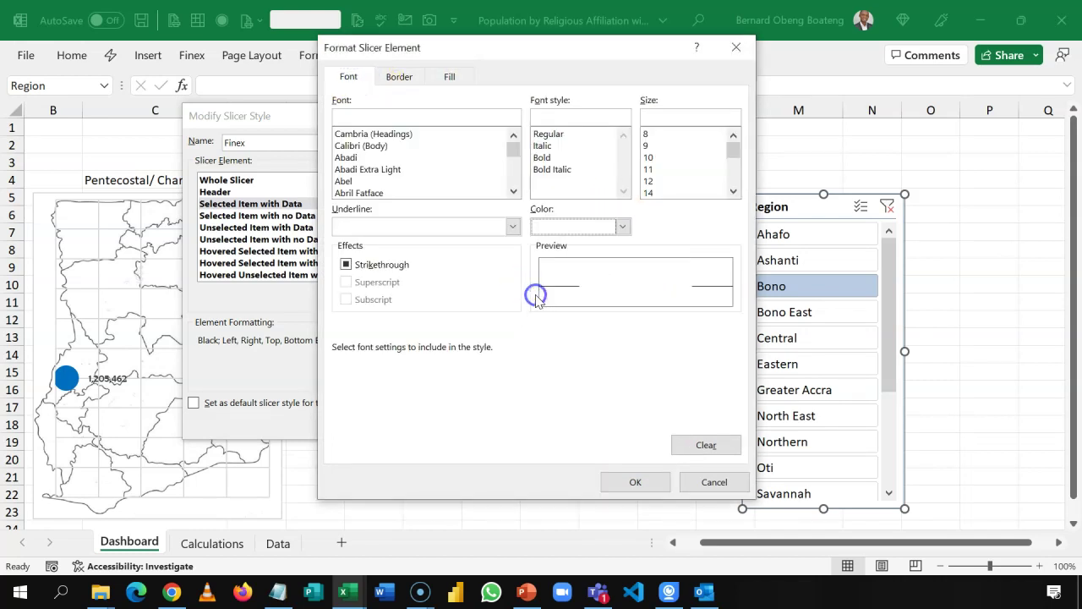
{"action": "left_click", "coordinate": [400, 77]}
{"action": "left_click", "coordinate": [515, 132]}
{"action": "left_click", "coordinate": [623, 479]}
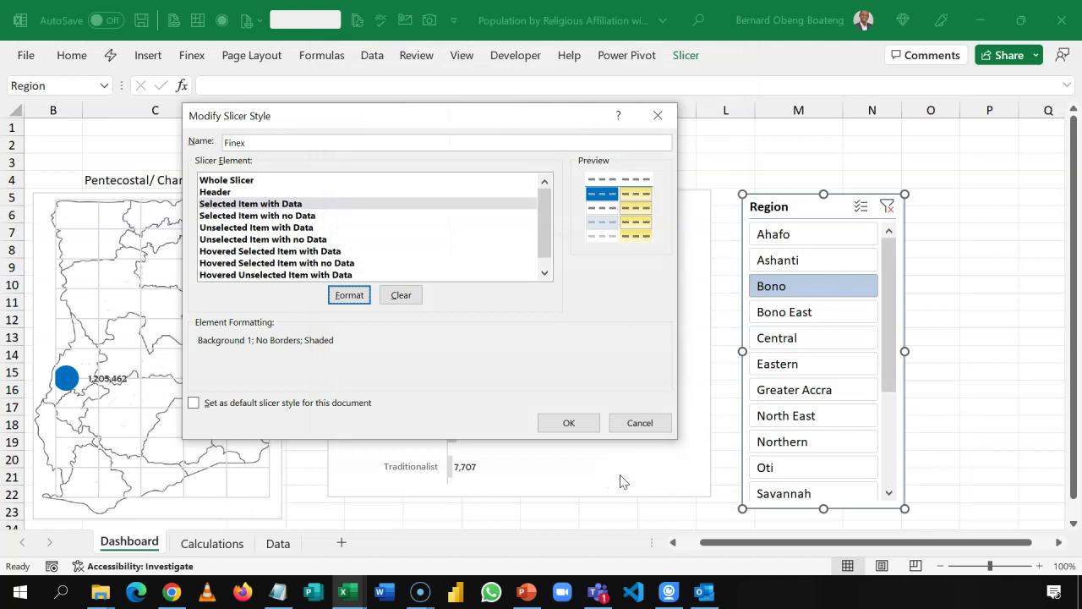
{"action": "left_click", "coordinate": [583, 425]}
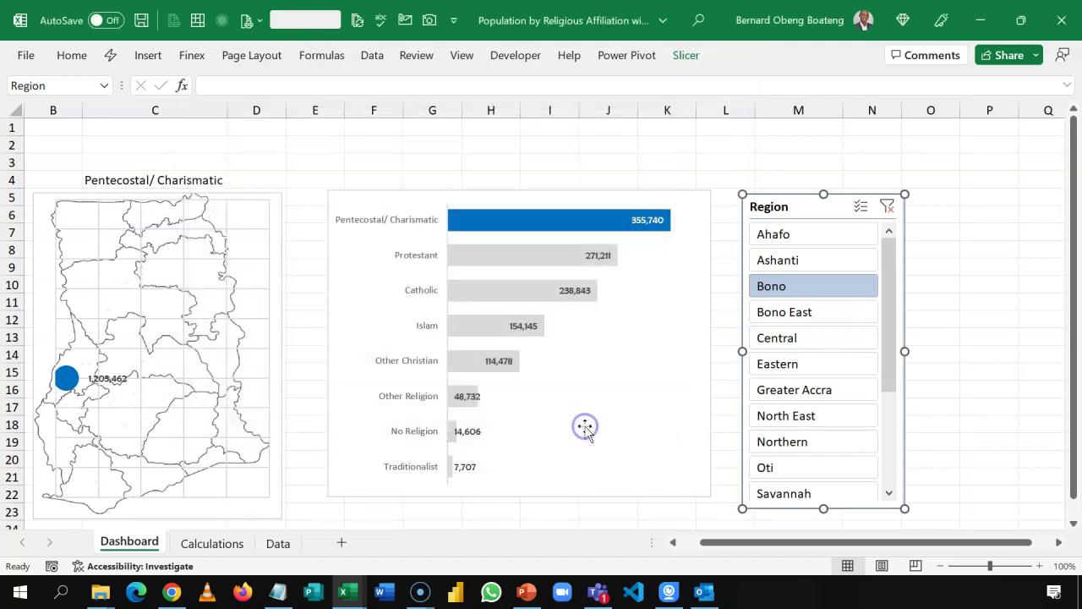
Apply the Finex style to the Region slicer and shift the slicer slightly up and away from the bar chart.
{"action": "left_click", "coordinate": [687, 55]}
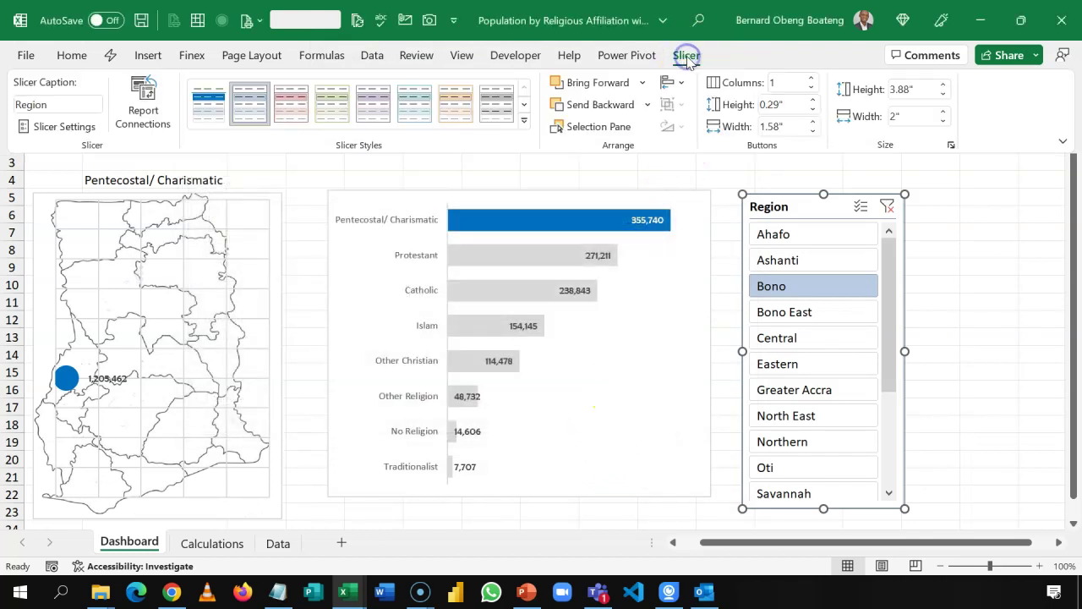
{"action": "left_click", "coordinate": [213, 99]}
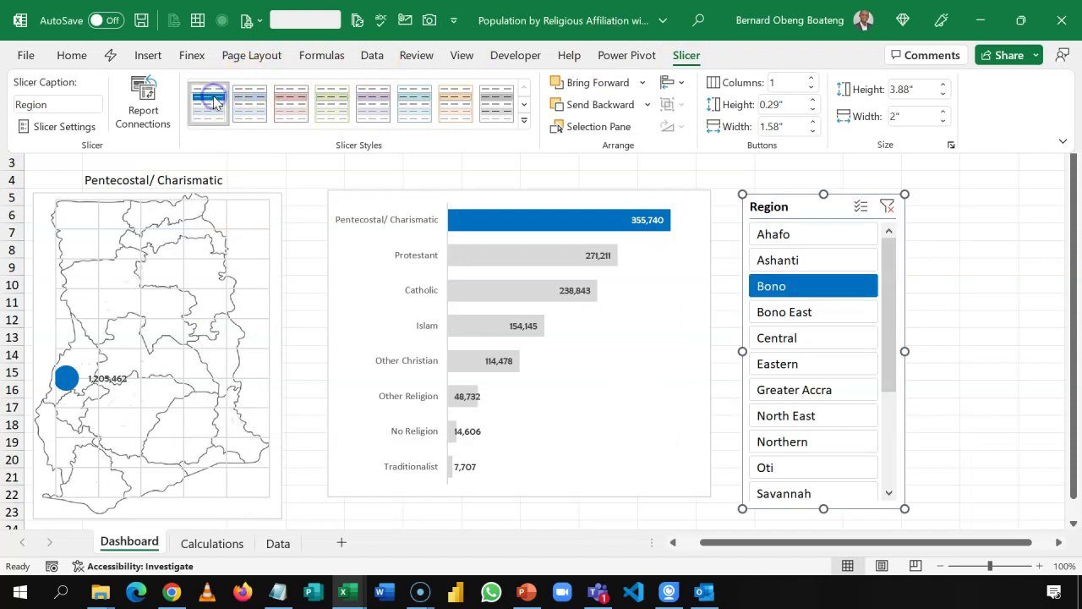
{"action": "left_click", "coordinate": [813, 201]}
{"action": "left_click_drag", "start_coordinate": [812, 198], "coordinate": [848, 182]}
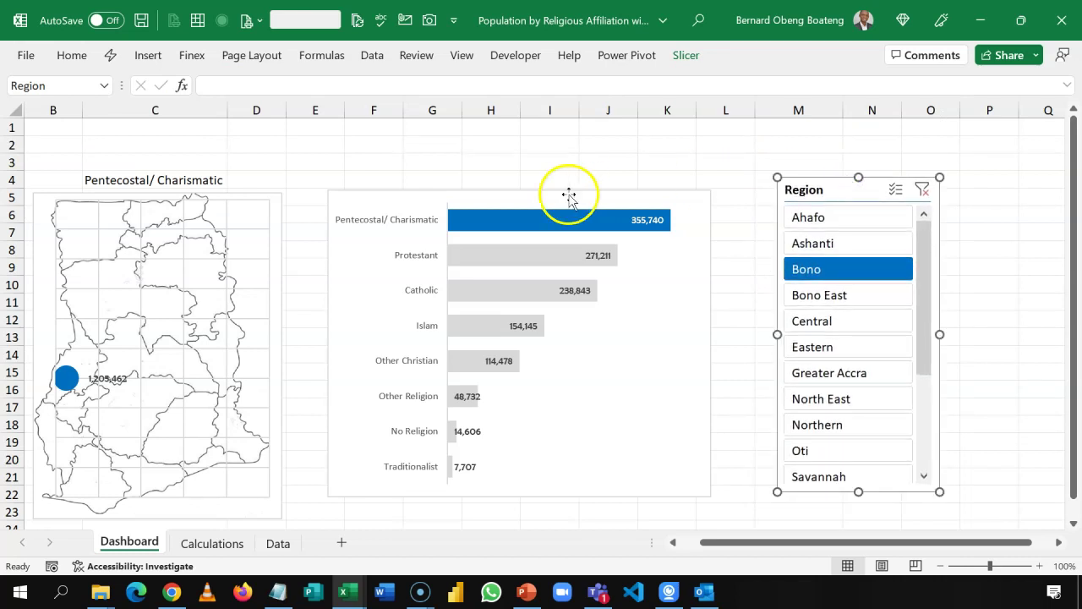
Delete the vertical and horizontal gridlines from the map chart and select the religion cell C4.
{"action": "left_click", "coordinate": [186, 256]}
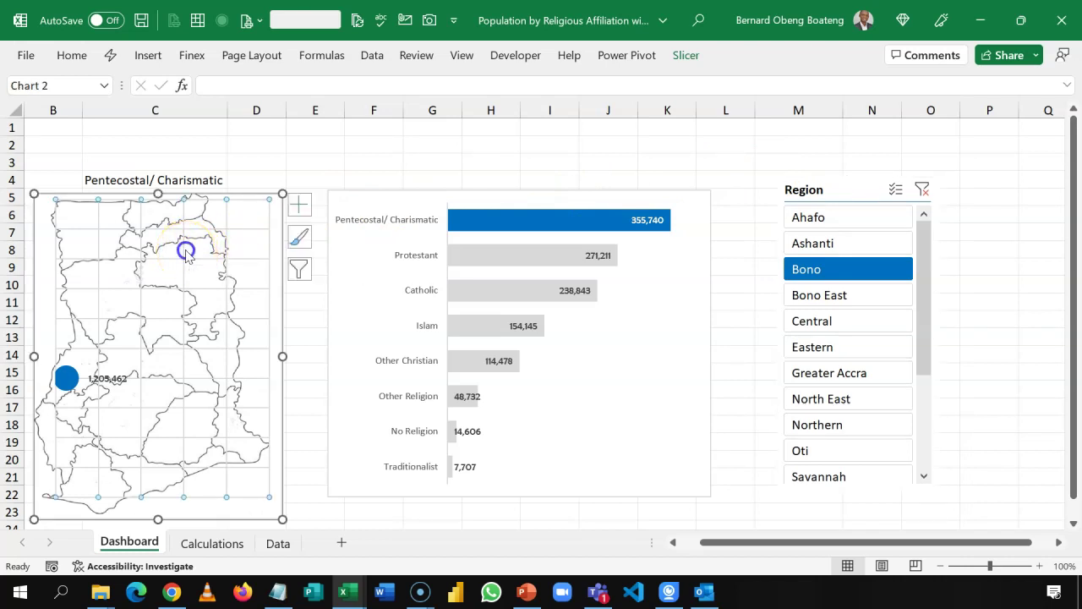
{"action": "key", "text": "Delete"}
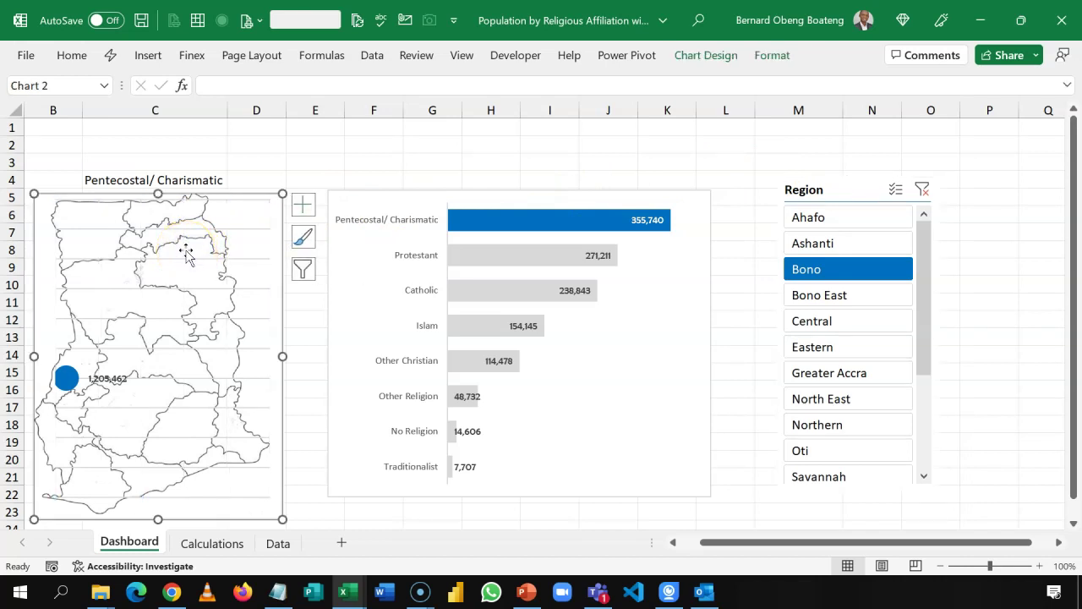
{"action": "left_click", "coordinate": [213, 261]}
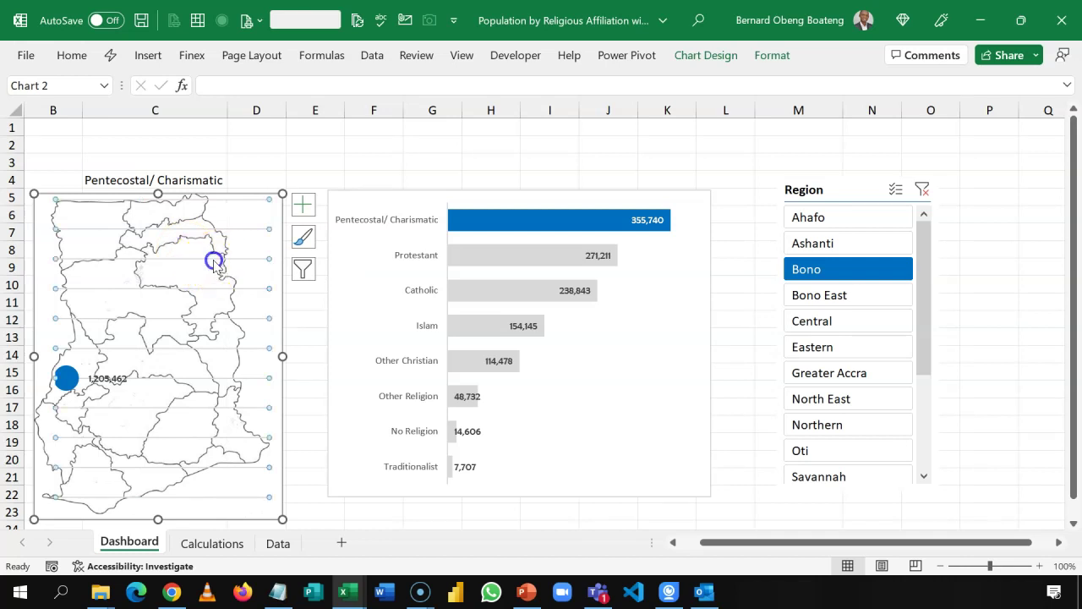
{"action": "key", "text": "Delete"}
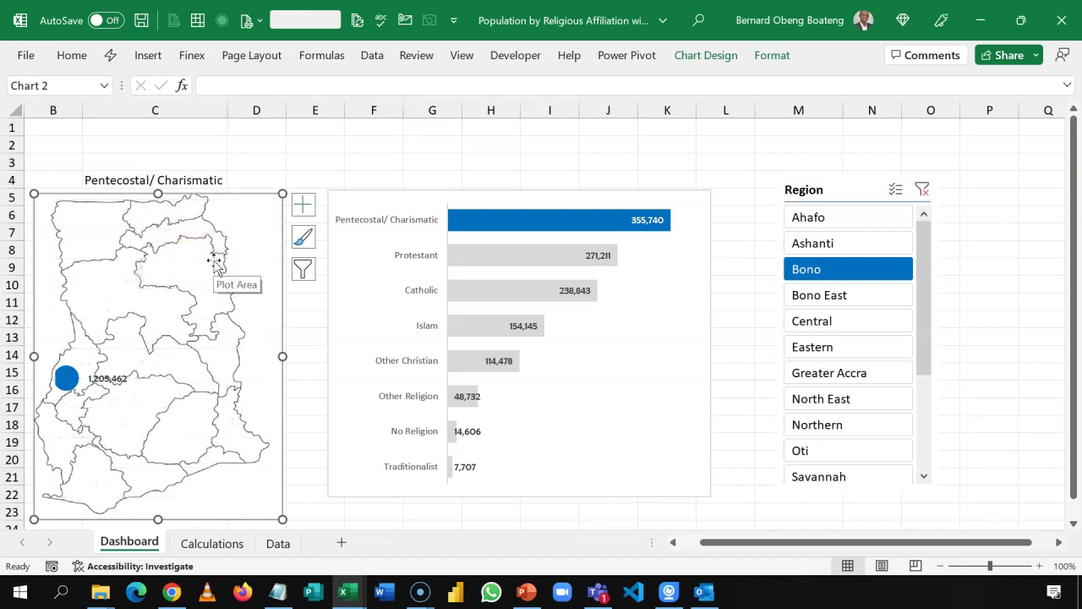
{"action": "left_click", "coordinate": [244, 178]}
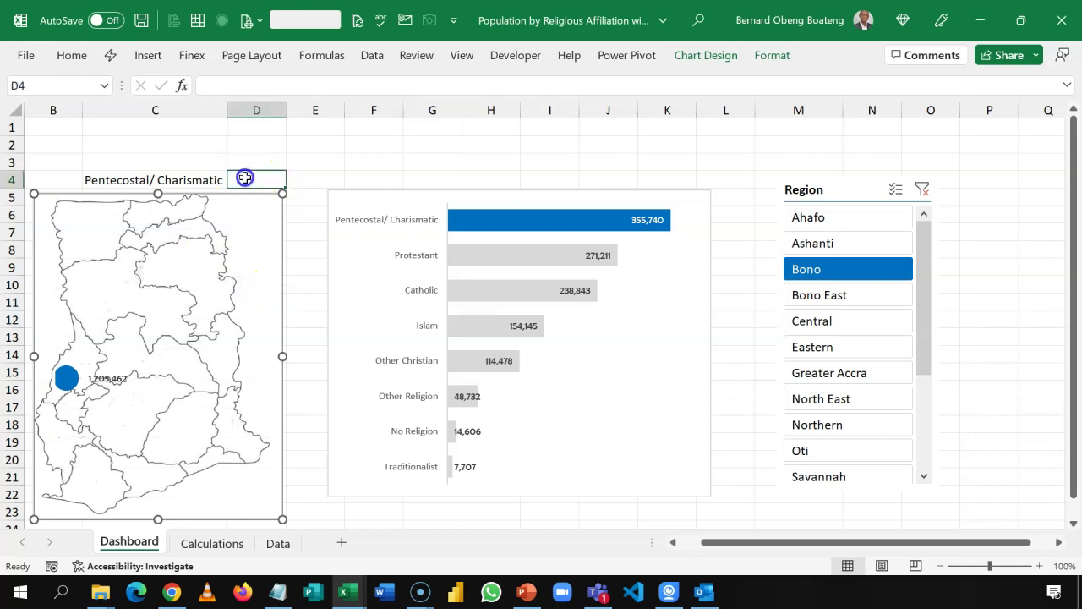
{"action": "left_click", "coordinate": [208, 178]}
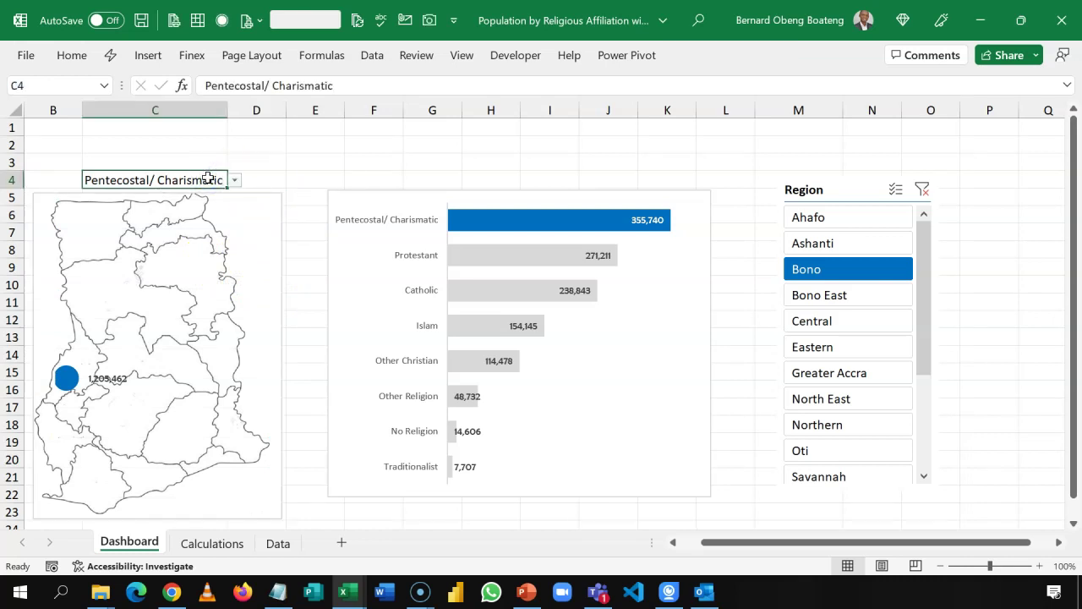
Move the map, bar chart and Region slicer down to start around row 6, with the slicer closer to the bar chart.
{"action": "left_click_drag", "start_coordinate": [265, 199], "coordinate": [273, 209]}
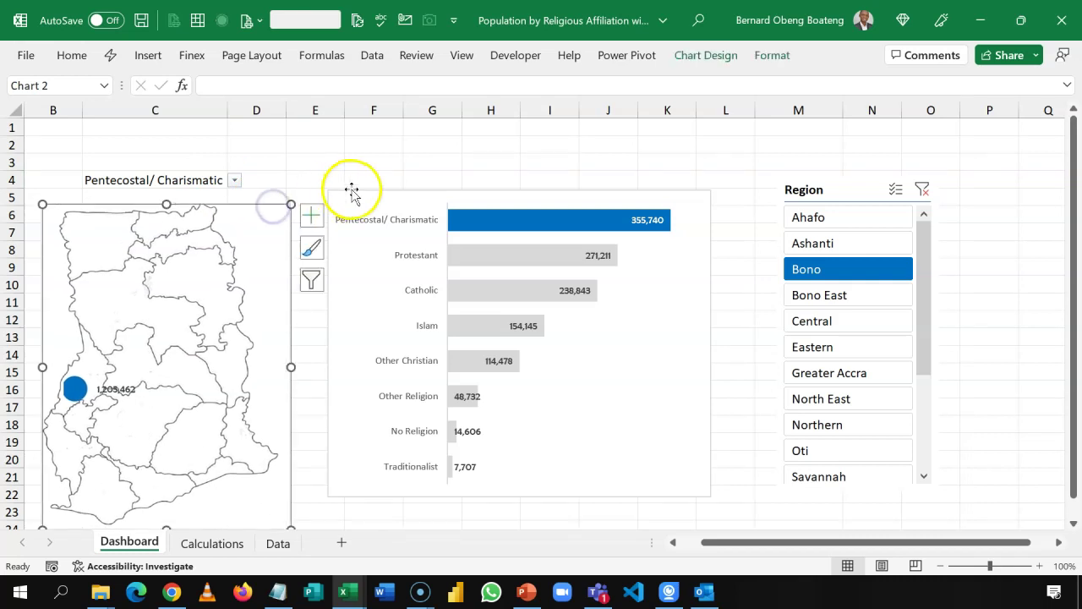
{"action": "left_click_drag", "start_coordinate": [351, 190], "coordinate": [341, 206]}
{"action": "left_click_drag", "start_coordinate": [823, 183], "coordinate": [795, 206]}
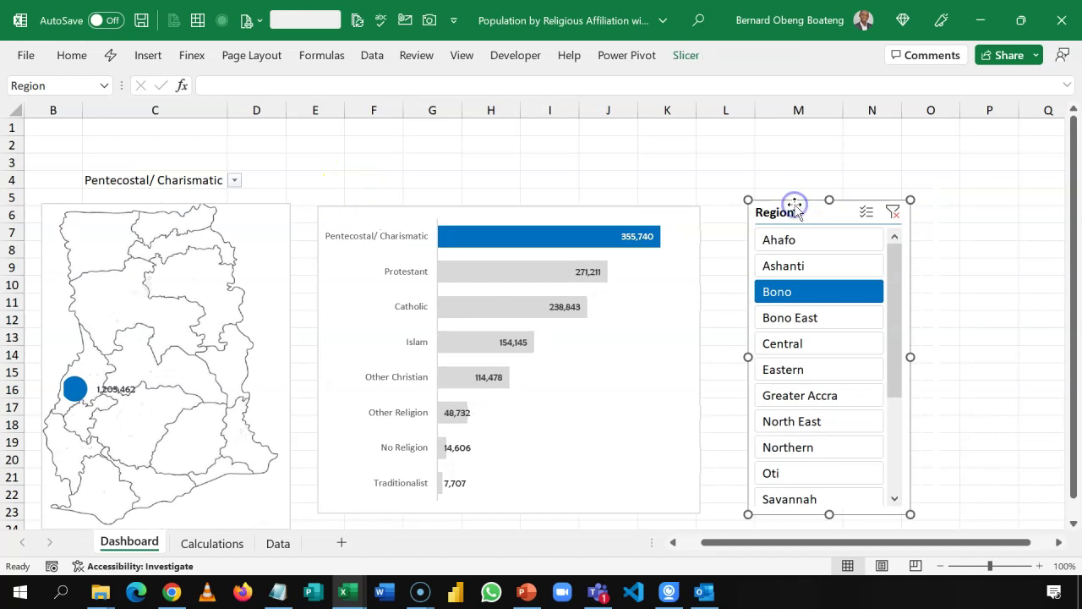
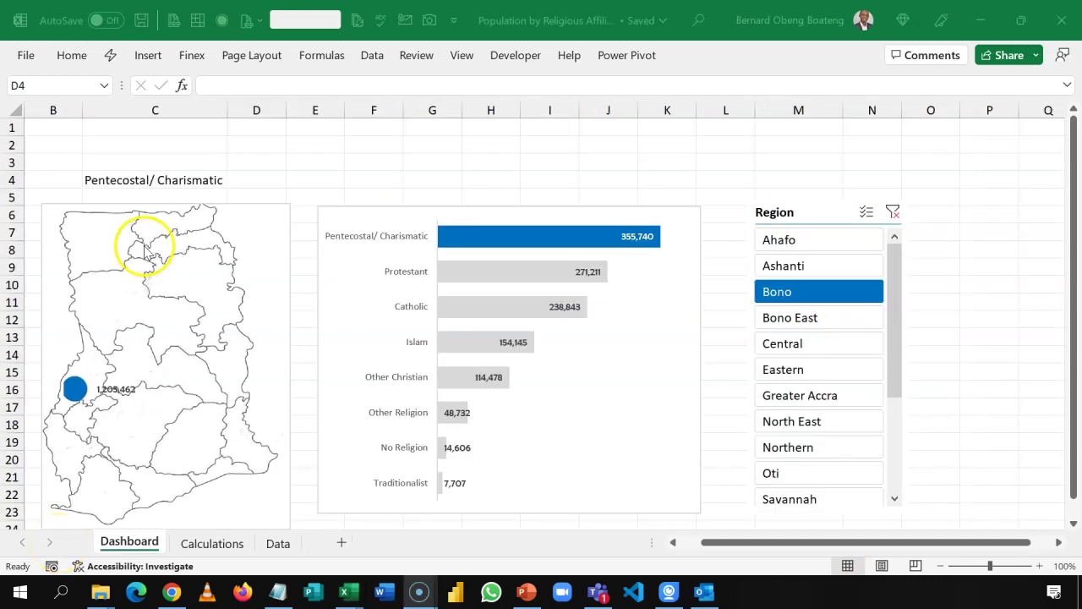
Switch to the finished example dashboard and set its religion to Pentecostal/ Charismatic to examine how the row 4 sentence responds.
{"action": "left_click", "coordinate": [242, 169]}
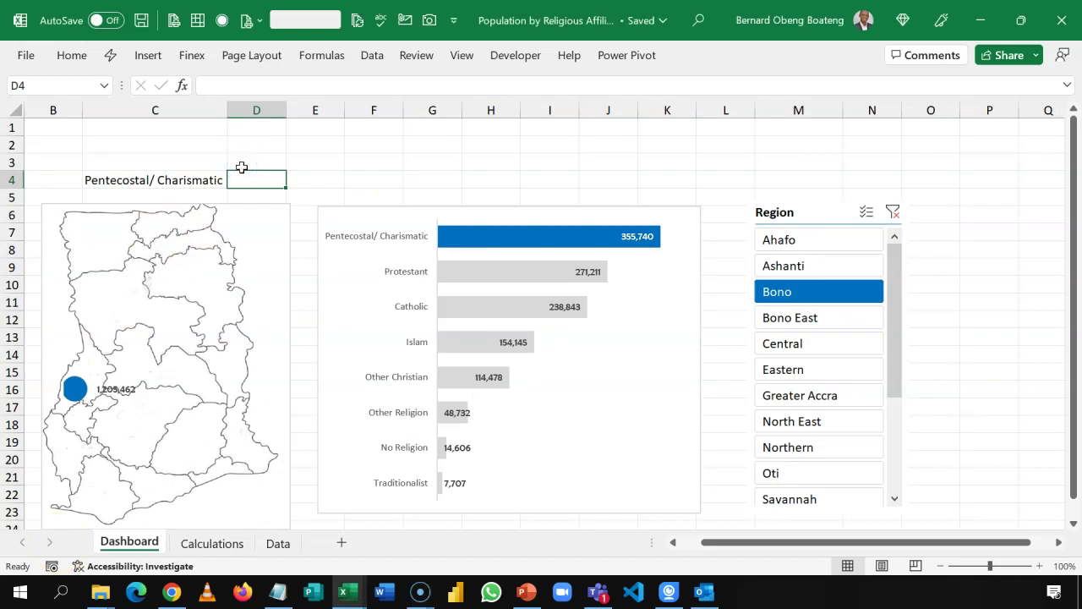
{"action": "left_click", "coordinate": [162, 170]}
{"action": "left_click", "coordinate": [156, 181]}
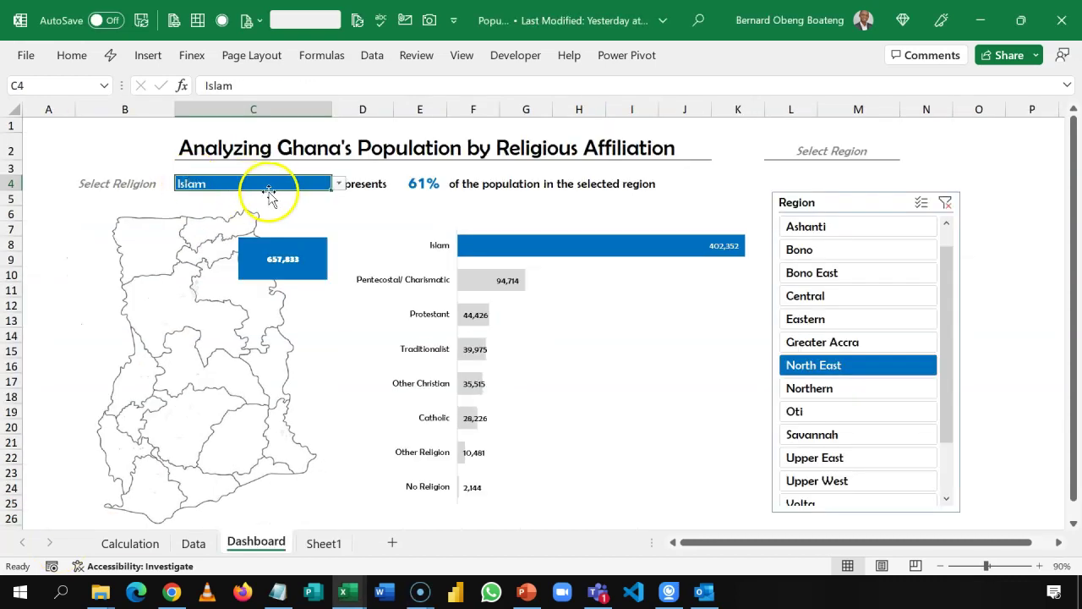
{"action": "left_click", "coordinate": [338, 185]}
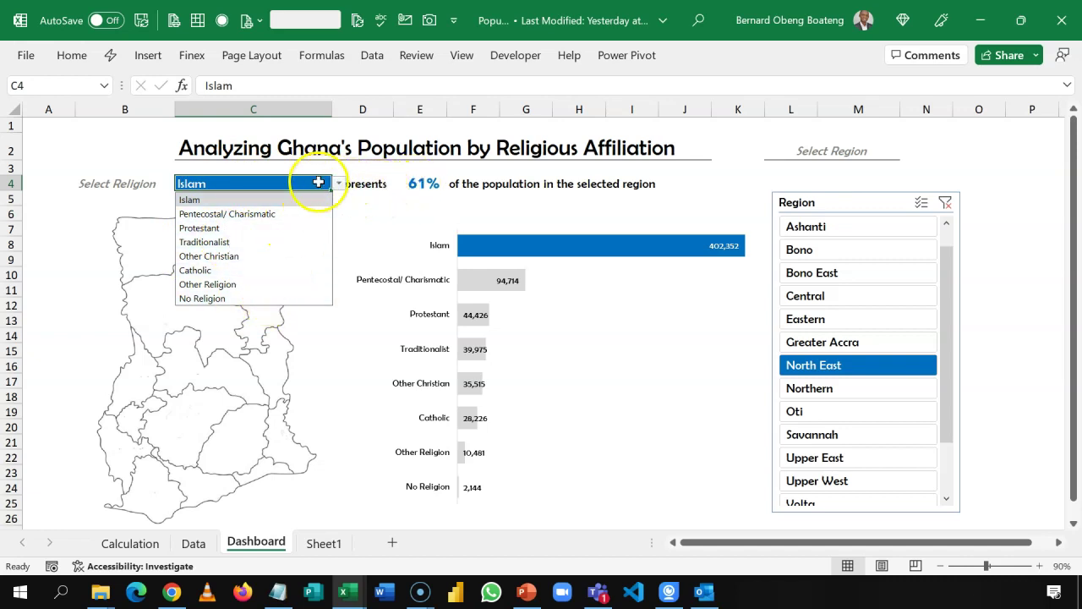
{"action": "left_click", "coordinate": [279, 214]}
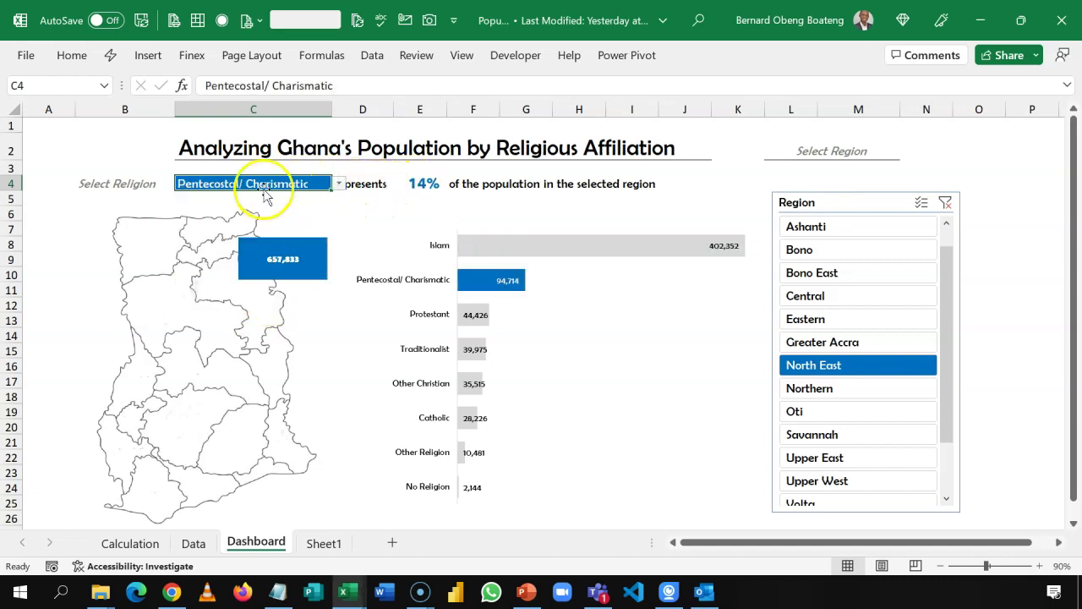
{"action": "left_click", "coordinate": [392, 182]}
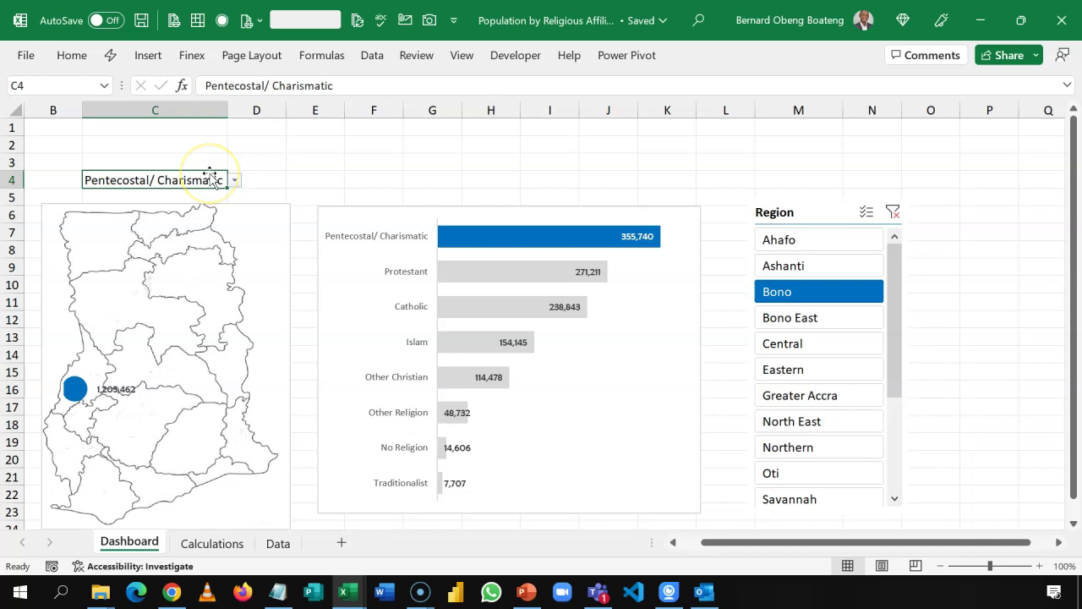
In the dashboard being built, enter "represents" in cell D4 beside the religion selector and fit column D to the text.
{"action": "left_click", "coordinate": [256, 179]}
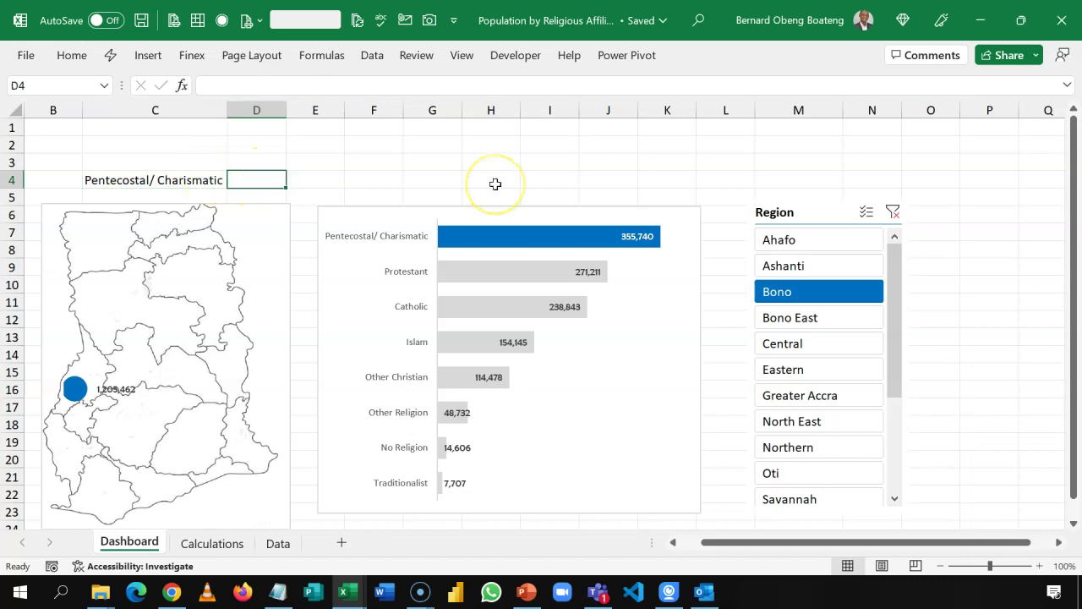
{"action": "type", "text": "represents"}
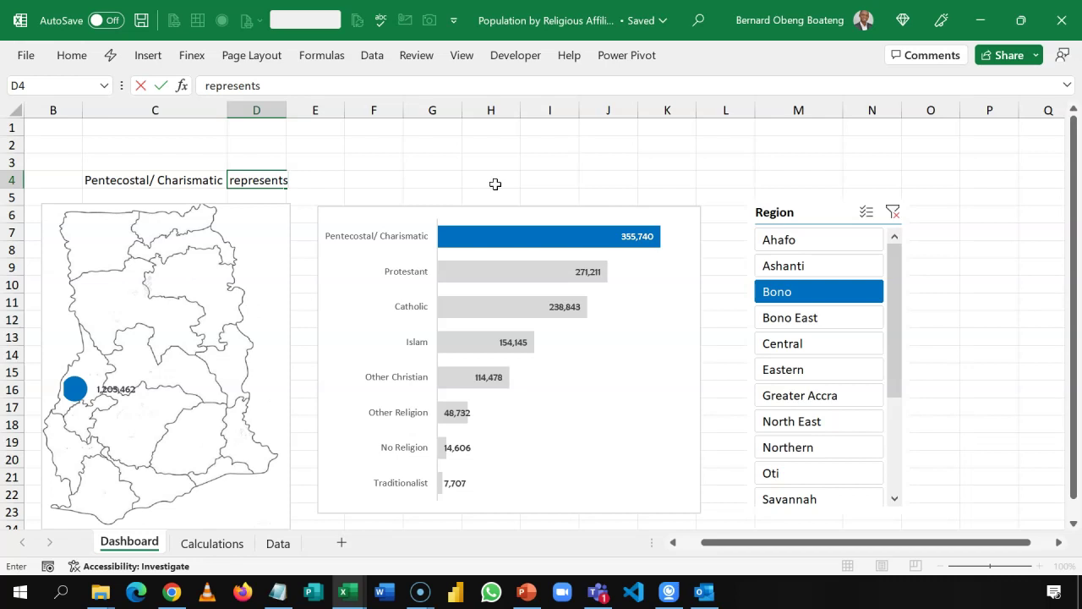
{"action": "key", "text": "Return"}
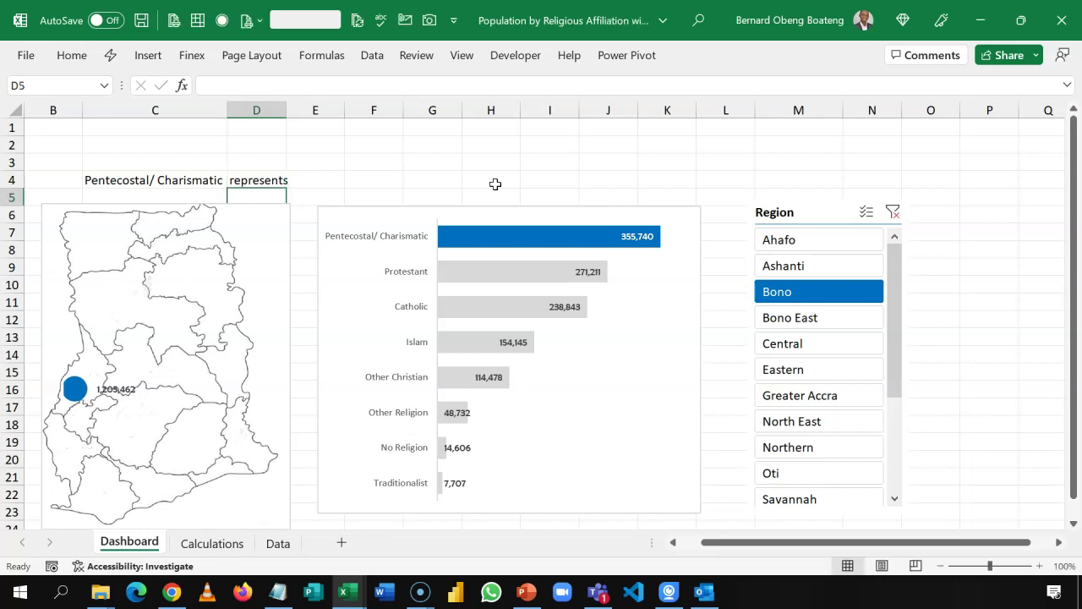
{"action": "double_click", "coordinate": [285, 104]}
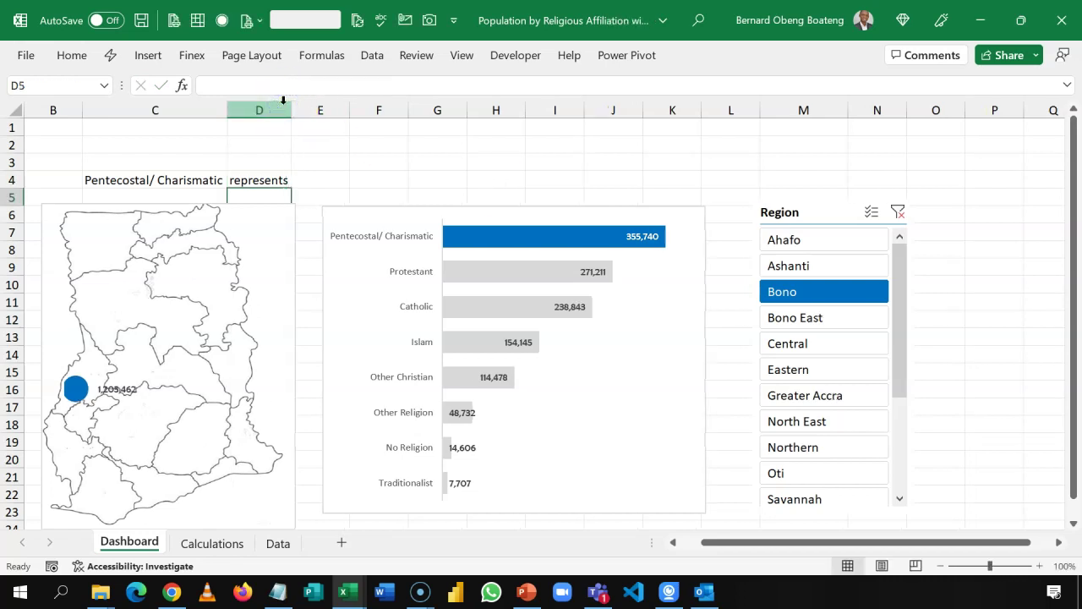
{"action": "left_click", "coordinate": [333, 182]}
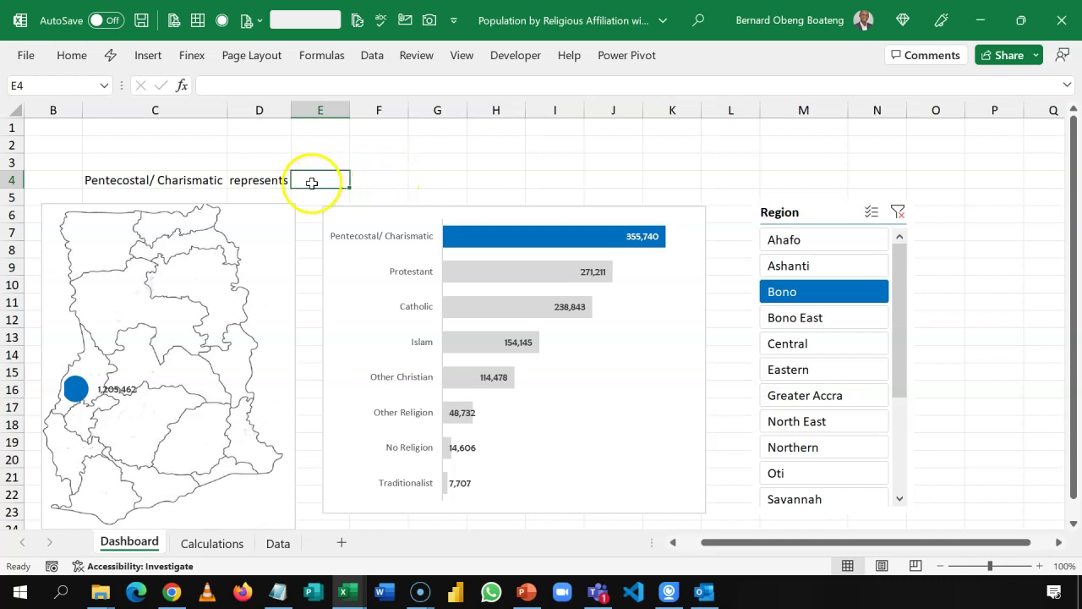
{"action": "left_click", "coordinate": [206, 176]}
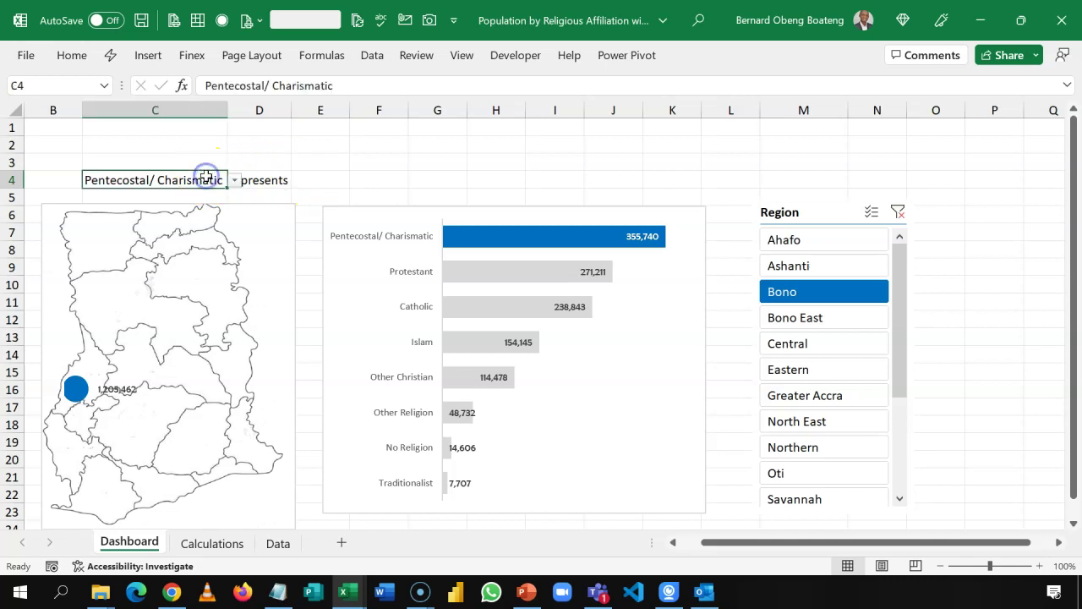
{"action": "left_click", "coordinate": [310, 178]}
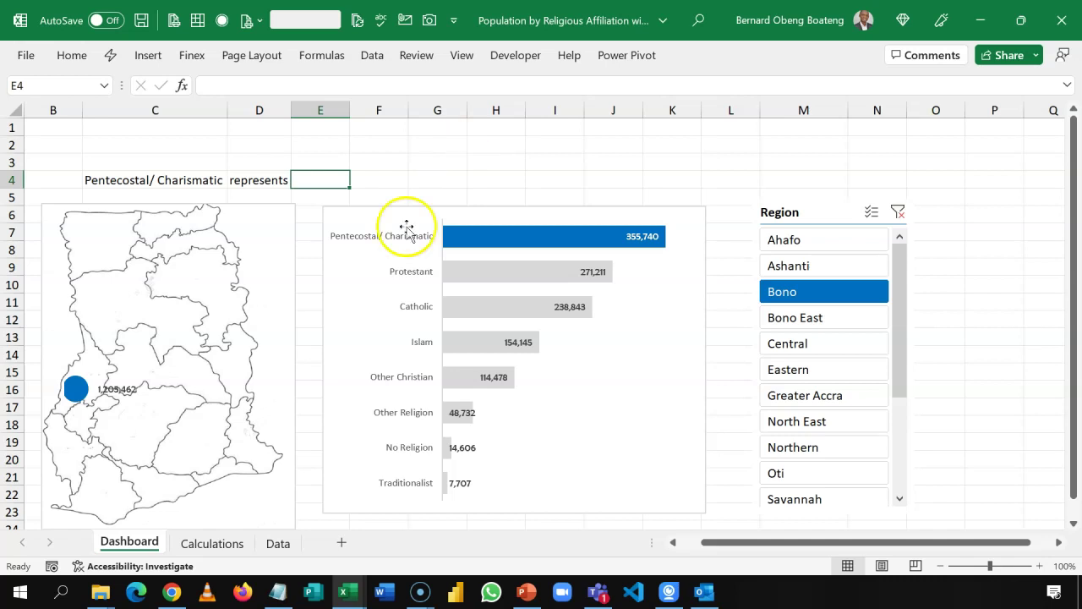
On the Calculations sheet, label K14 "Selected religion", link L14 to Dashboard!C4 and fit column L to its content.
{"action": "left_click", "coordinate": [213, 541]}
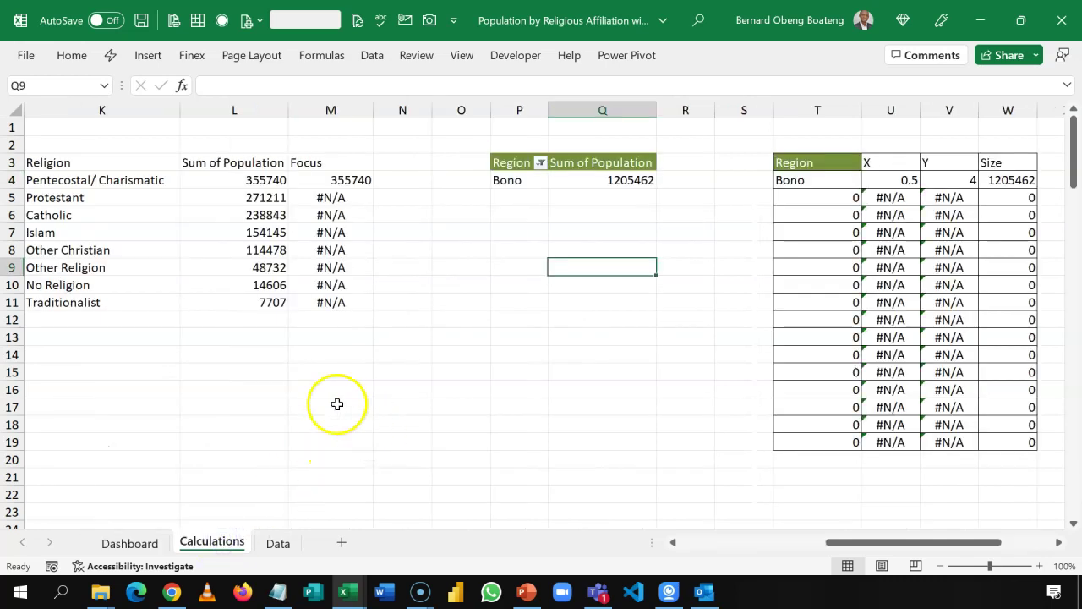
{"action": "left_click", "coordinate": [148, 355]}
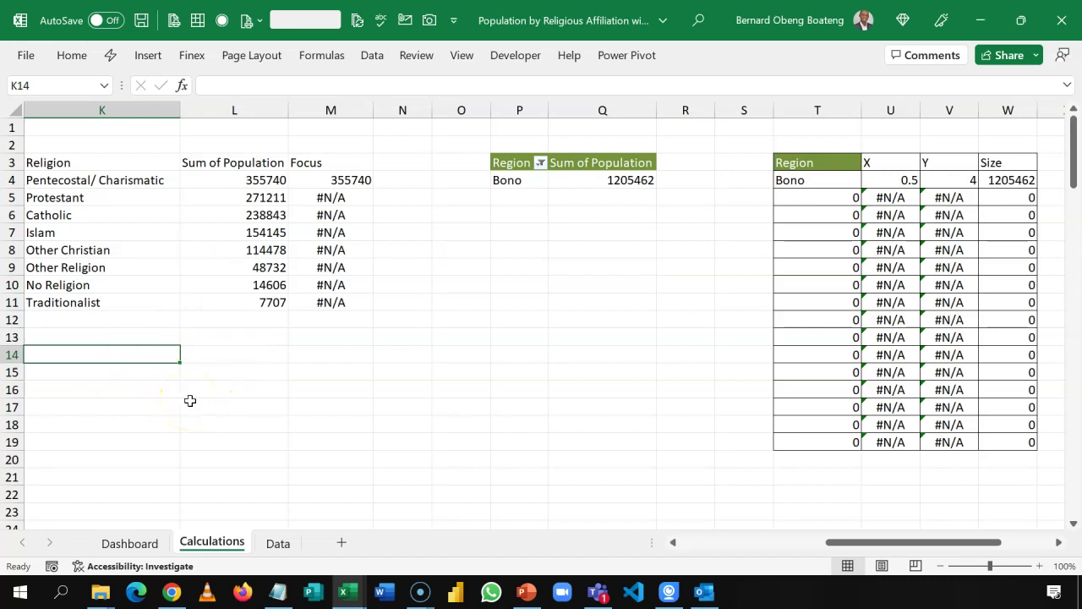
{"action": "type", "text": "See"}
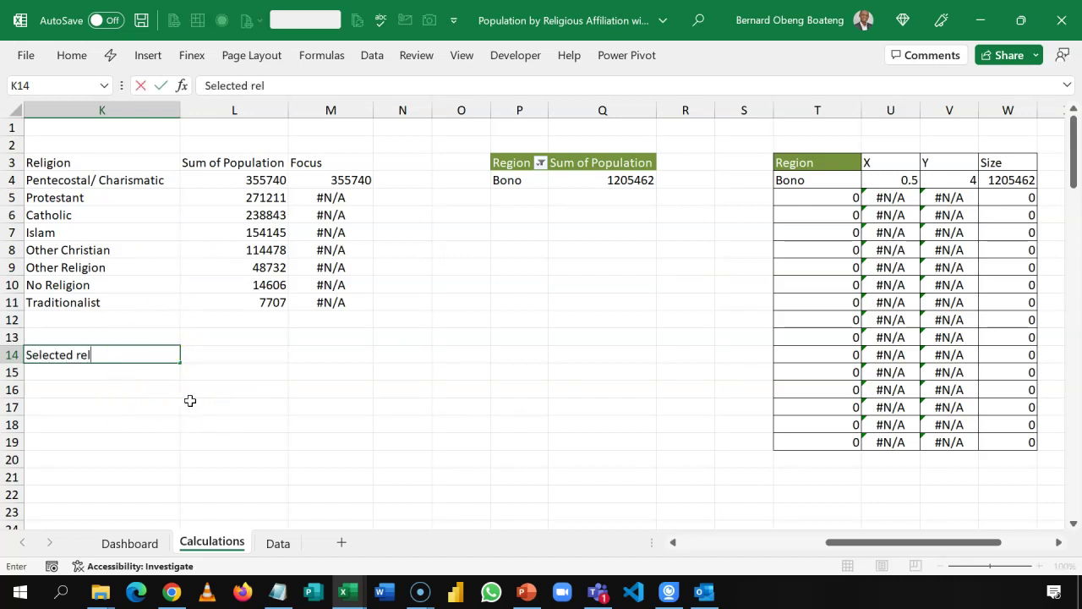
{"action": "key", "text": "Tab"}
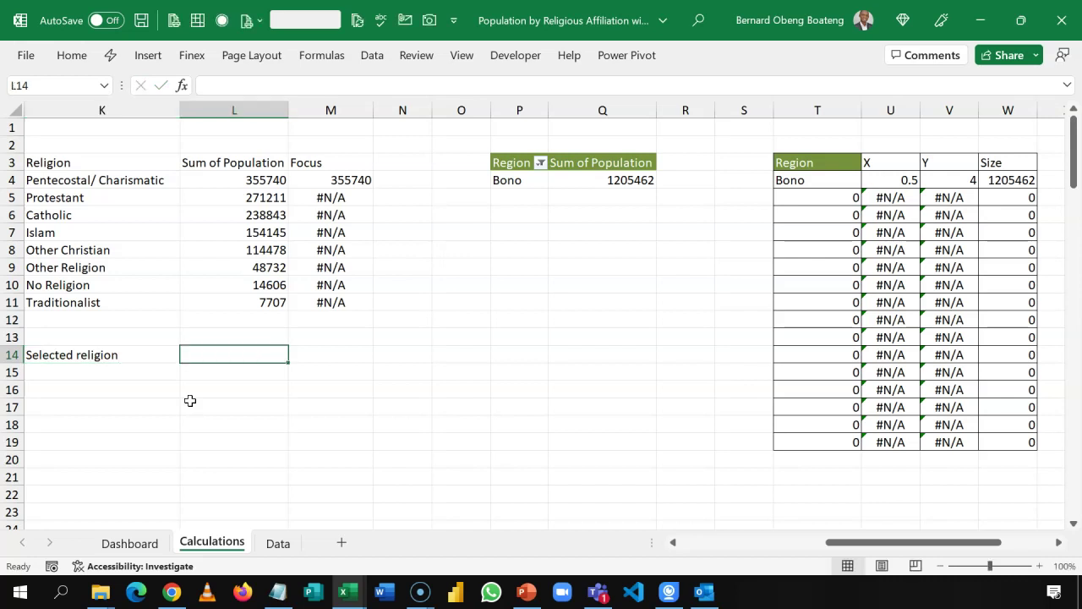
{"action": "type", "text": "="}
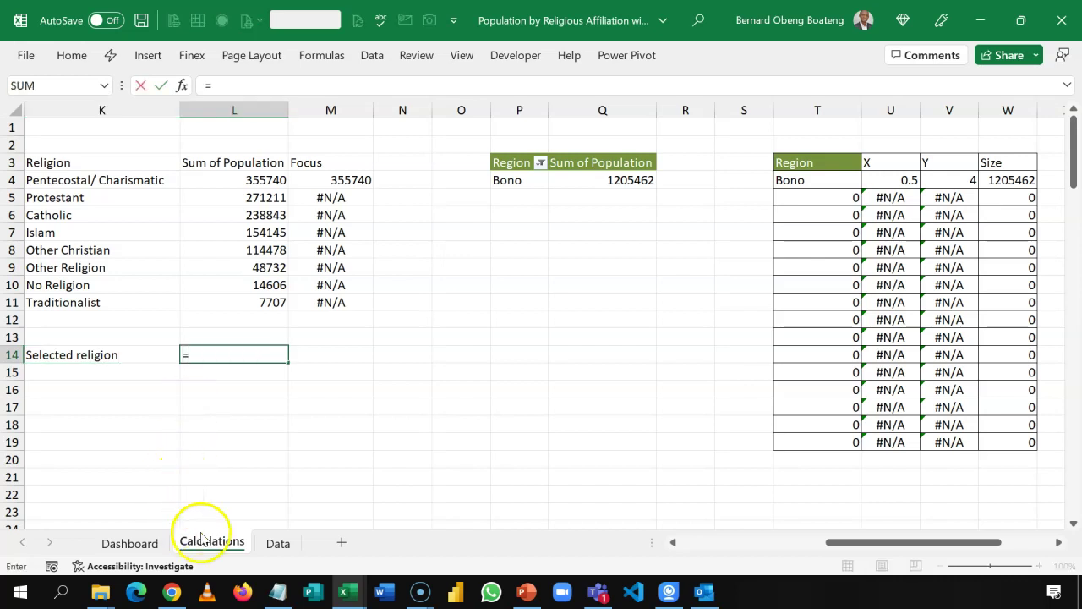
{"action": "left_click", "coordinate": [142, 542]}
{"action": "left_click", "coordinate": [178, 181]}
{"action": "key", "text": "Return"}
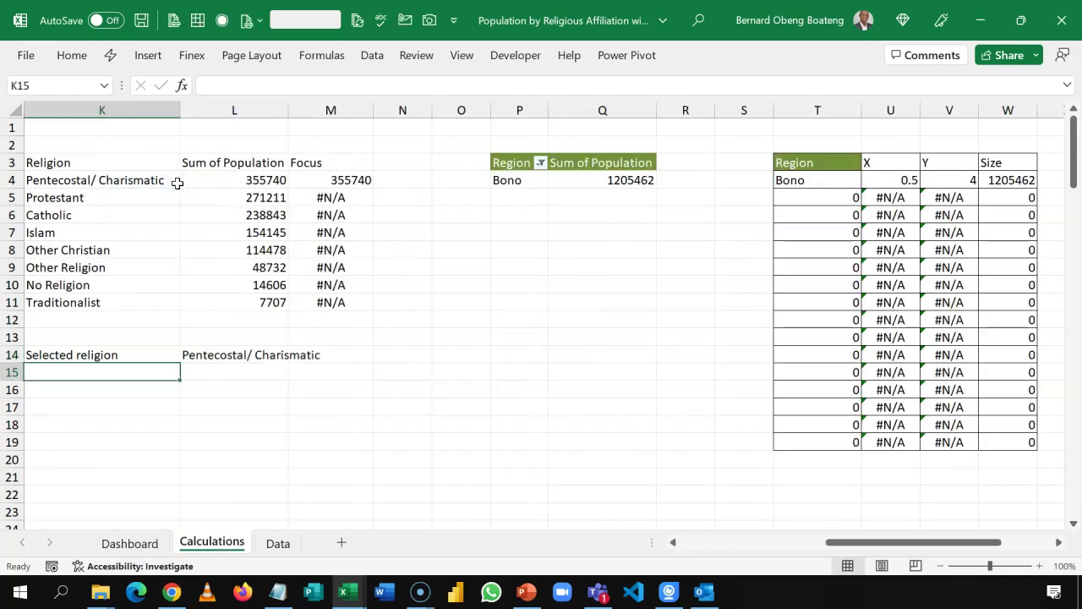
{"action": "key", "text": "Up"}
{"action": "double_click", "coordinate": [290, 109]}
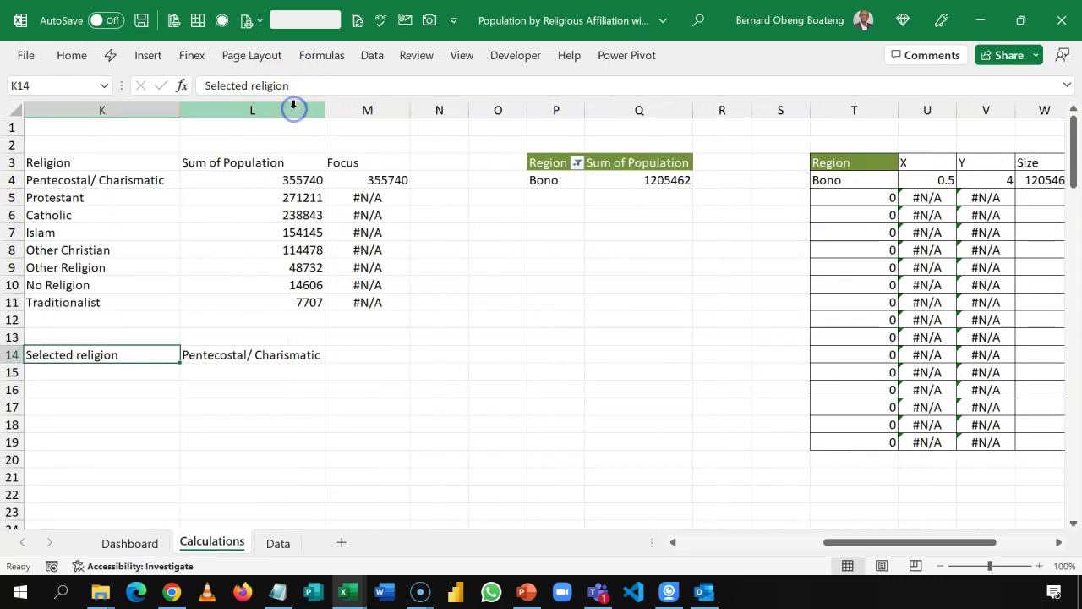
{"action": "left_click", "coordinate": [215, 374]}
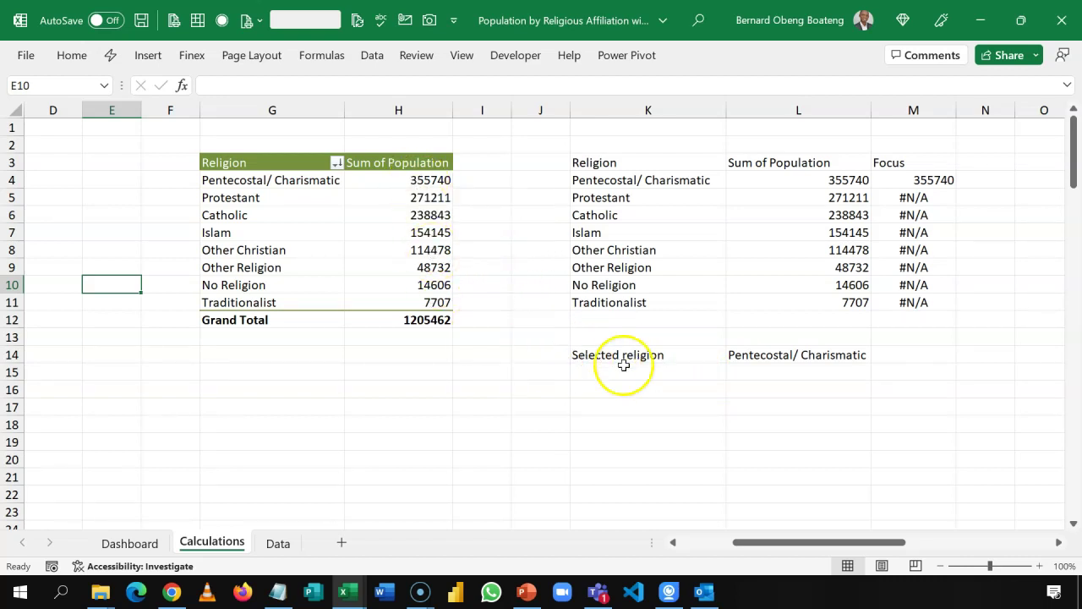
{"action": "left_click", "coordinate": [760, 353]}
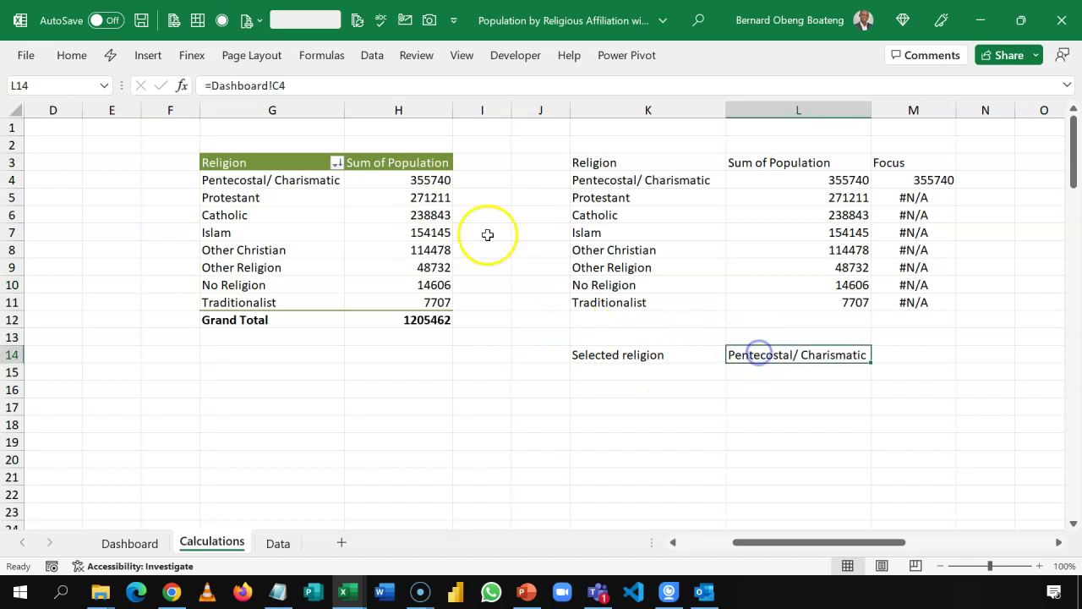
{"action": "left_click", "coordinate": [606, 375]}
{"action": "type", "text": "%"}
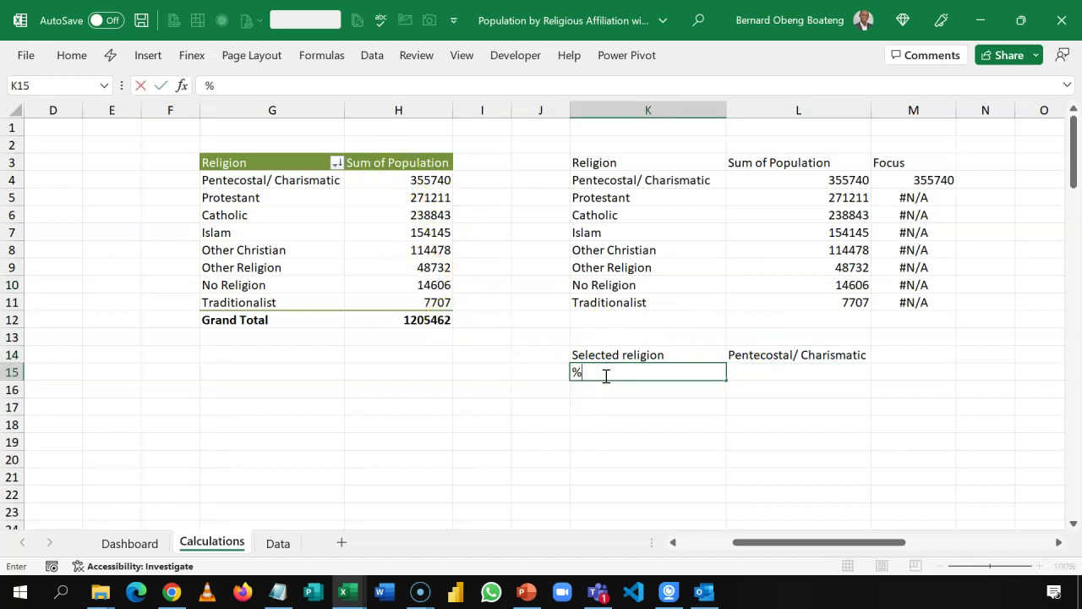
{"action": "key", "text": "Tab"}
Label cell K15 "Population" under the Selected religion label.
{"action": "left_click", "coordinate": [606, 375]}
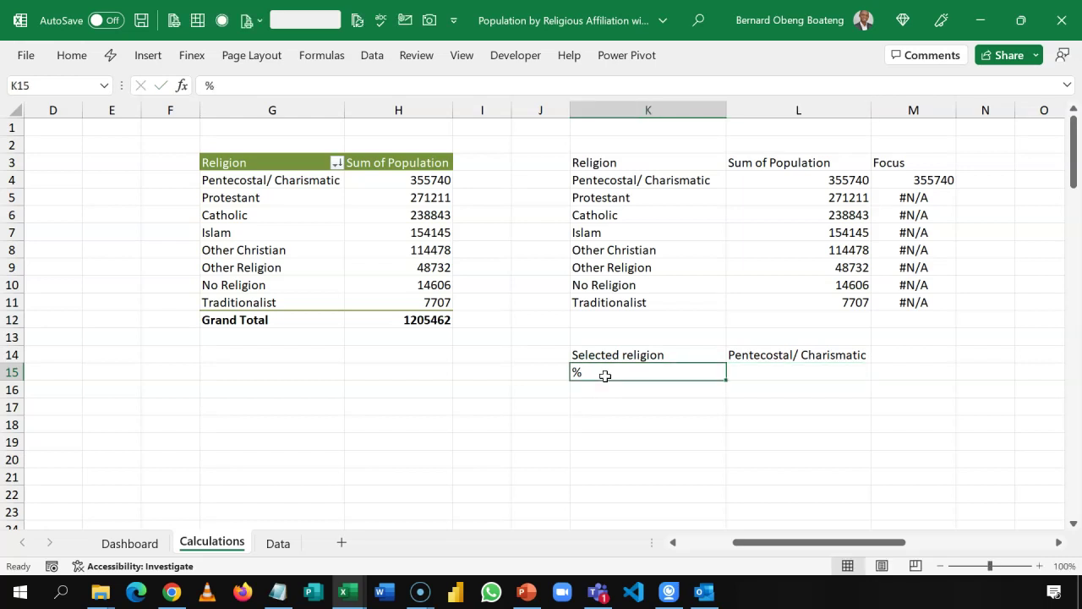
{"action": "type", "text": "Populati"}
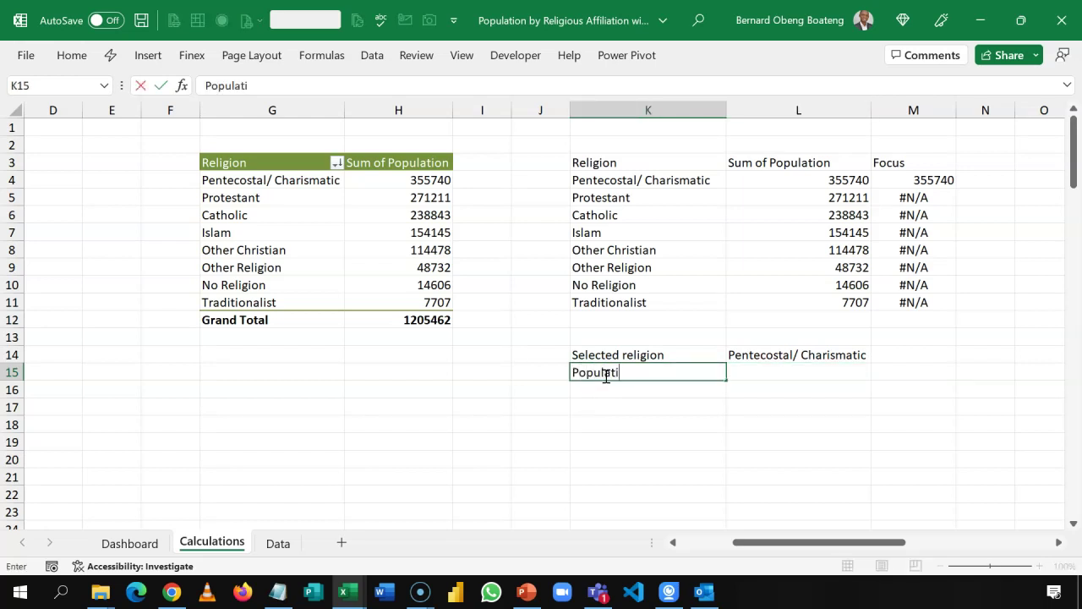
{"action": "type", "text": "on"}
{"action": "key", "text": "Tab"}
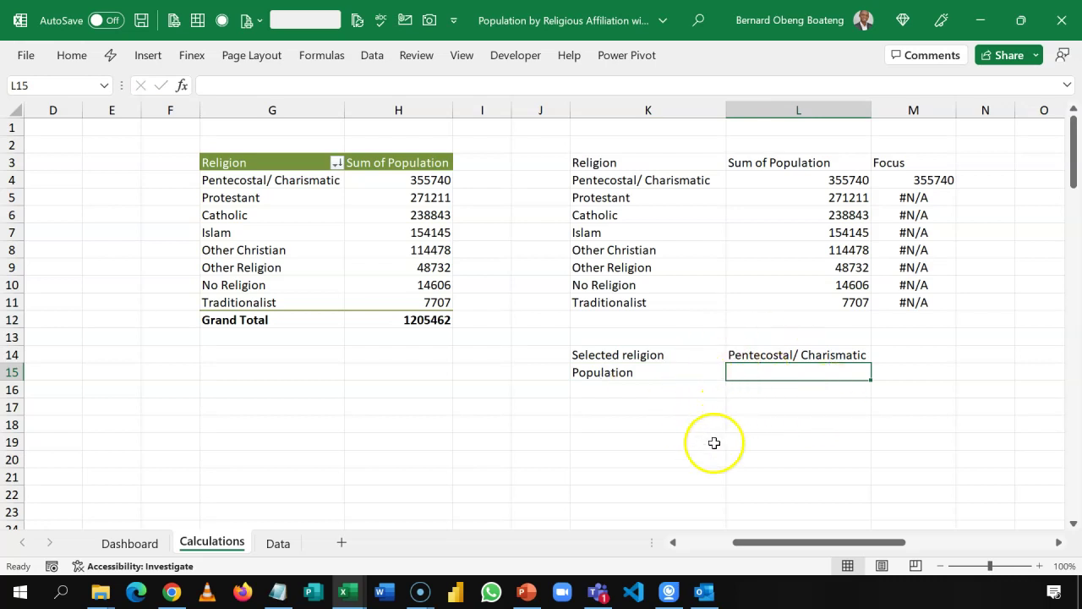
Look up the selected religion's population in L15 with =INDEX(H4:H11,MATCH(L14,G4:G11,0)).
{"action": "type", "text": "=ind"}
{"action": "key", "text": "Tab"}
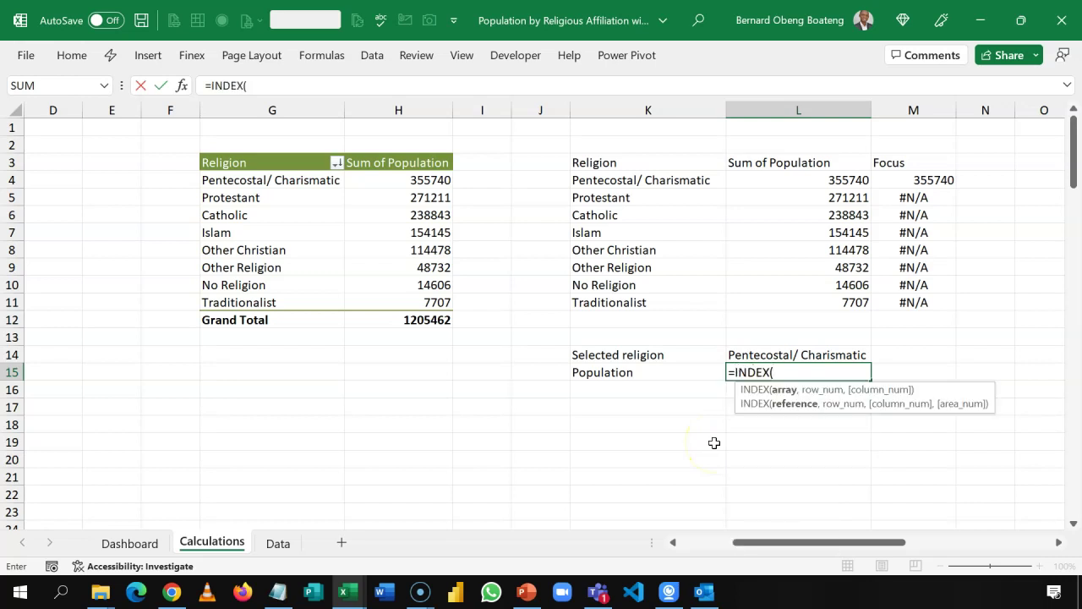
{"action": "left_click_drag", "start_coordinate": [437, 180], "coordinate": [435, 296]}
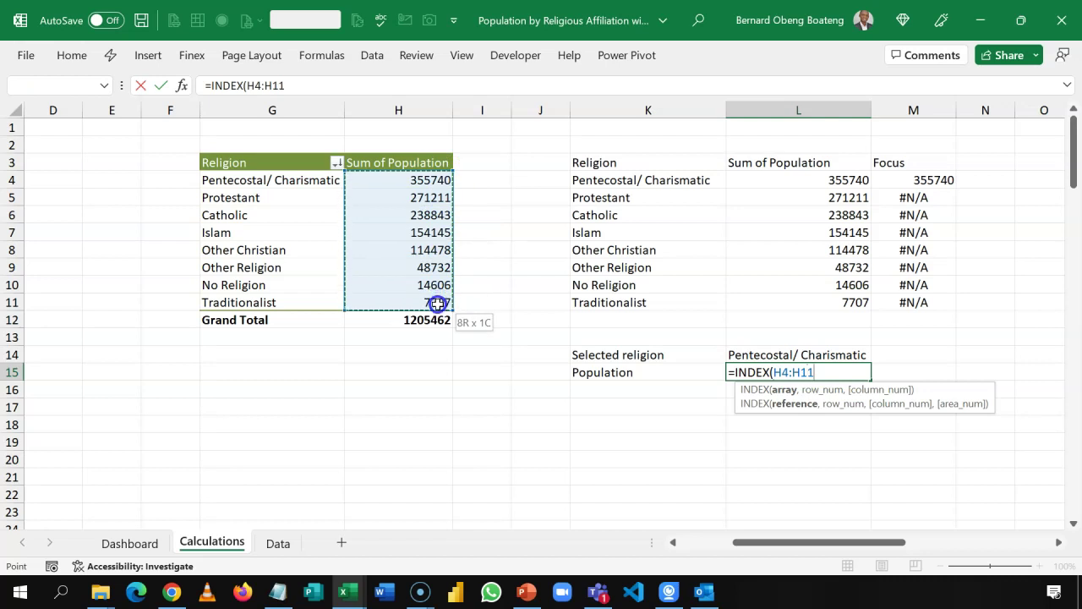
{"action": "type", "text": ",mat"}
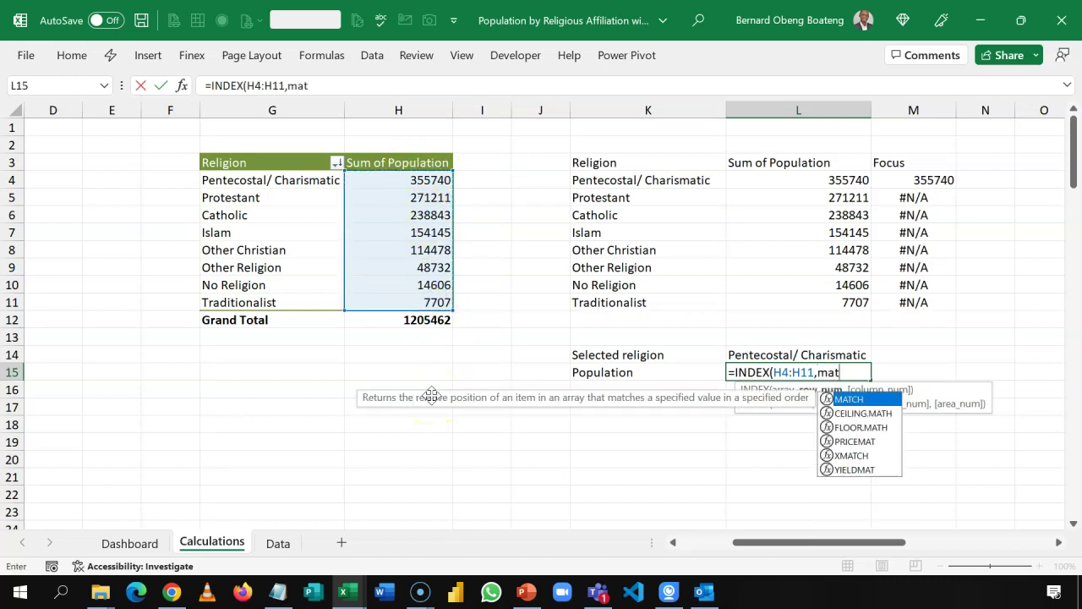
{"action": "key", "text": "Tab"}
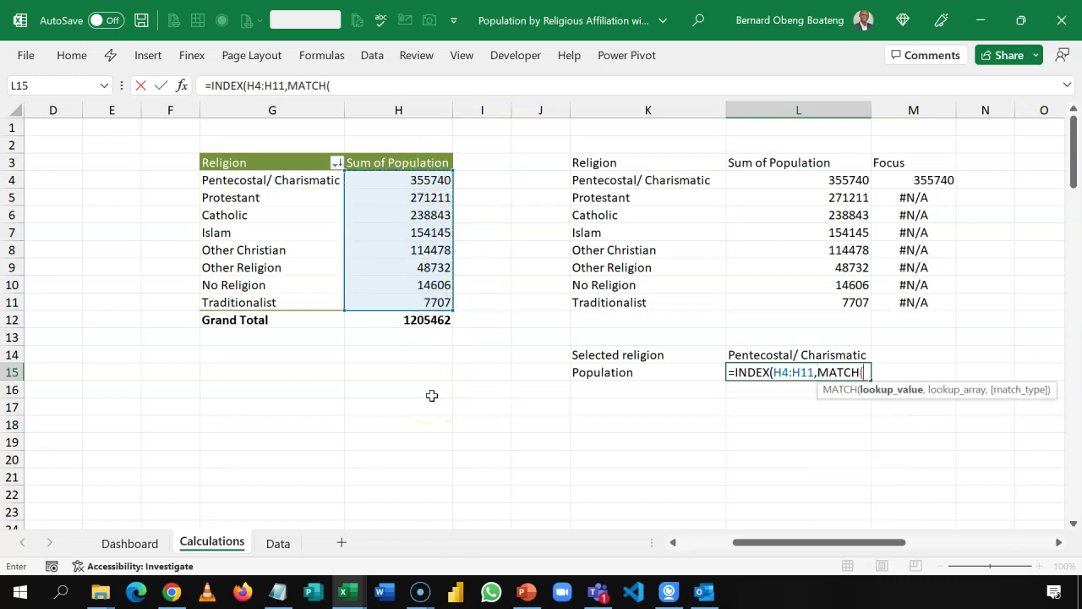
{"action": "left_click", "coordinate": [758, 354]}
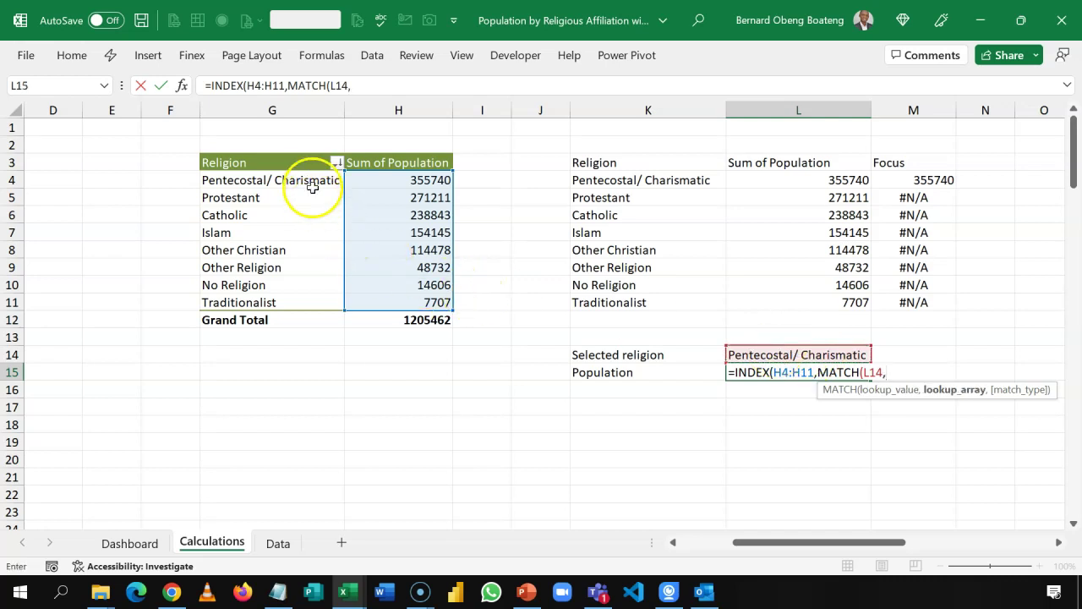
{"action": "type", "text": ","}
{"action": "left_click_drag", "start_coordinate": [313, 180], "coordinate": [313, 308]}
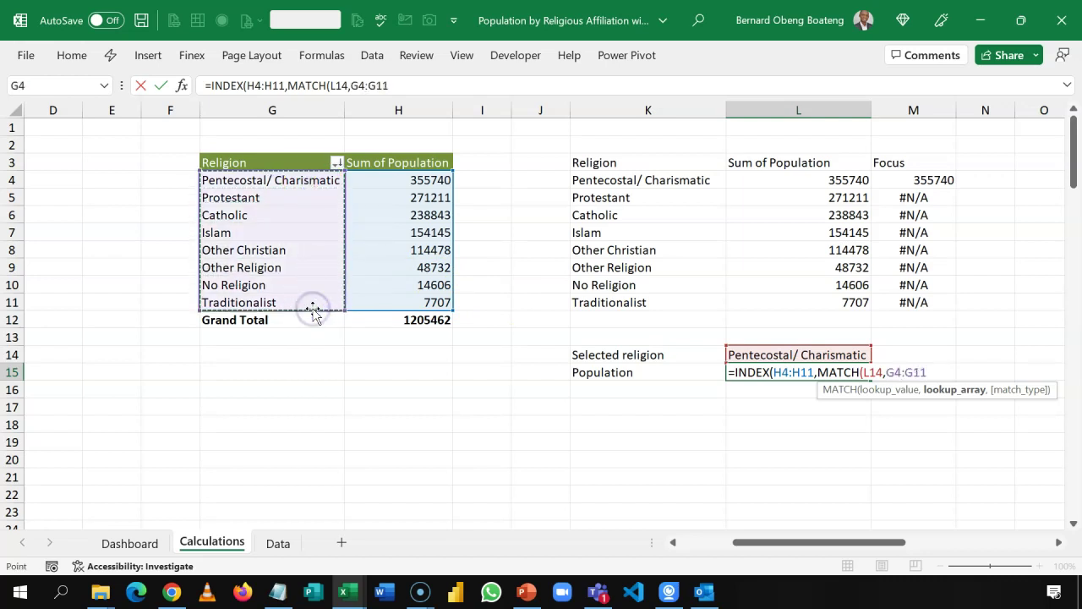
{"action": "type", "text": ",0"}
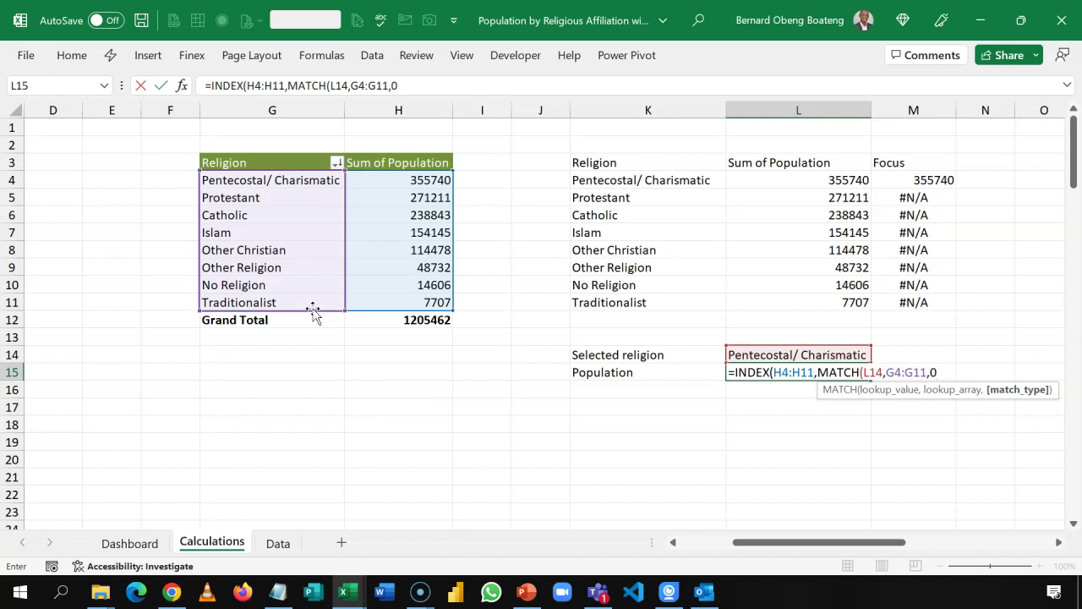
{"action": "type", "text": "))"}
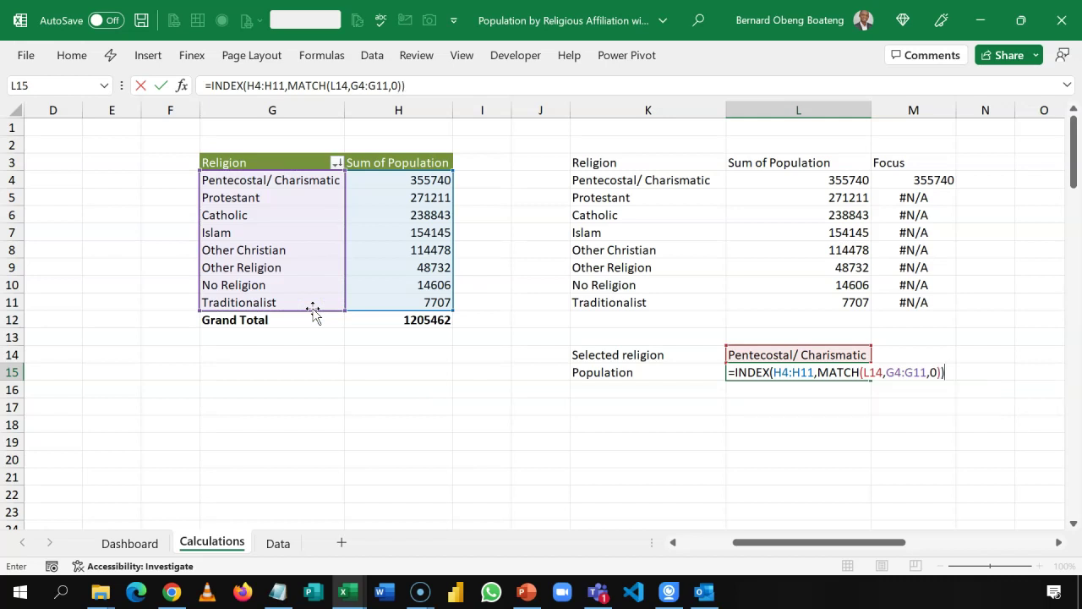
{"action": "key", "text": "Return"}
{"action": "key", "text": "Up"}
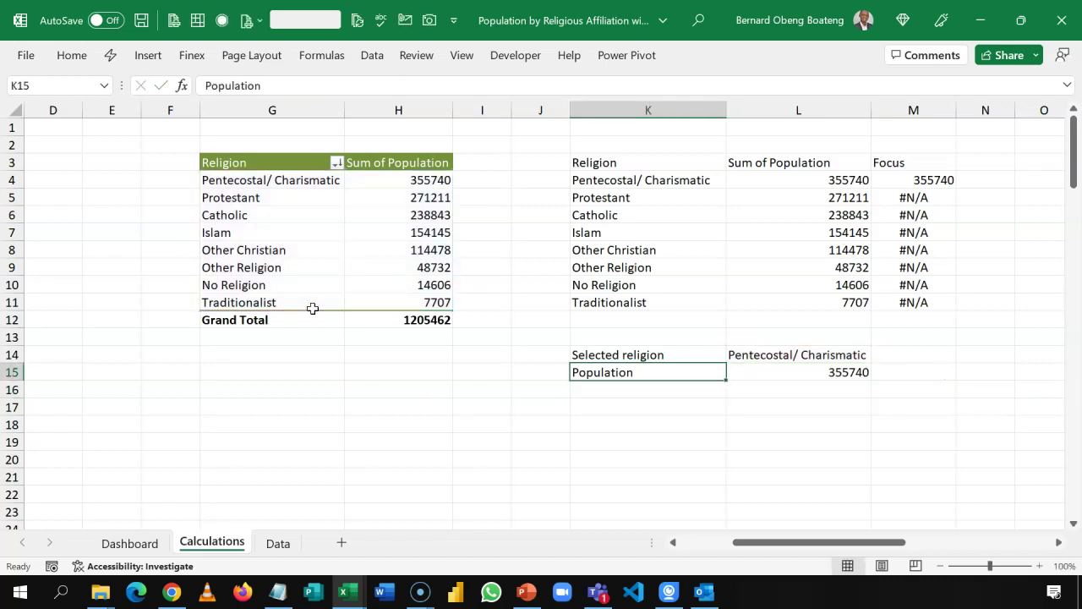
Label cell K16 "%" under the Population label.
{"action": "key", "text": "Right"}
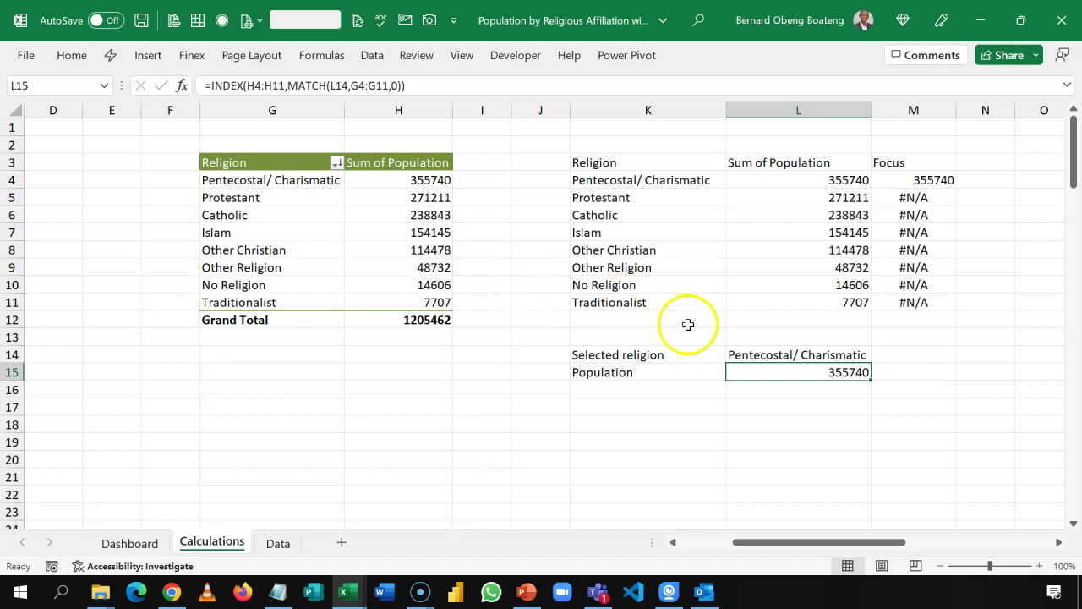
{"action": "left_click", "coordinate": [795, 354]}
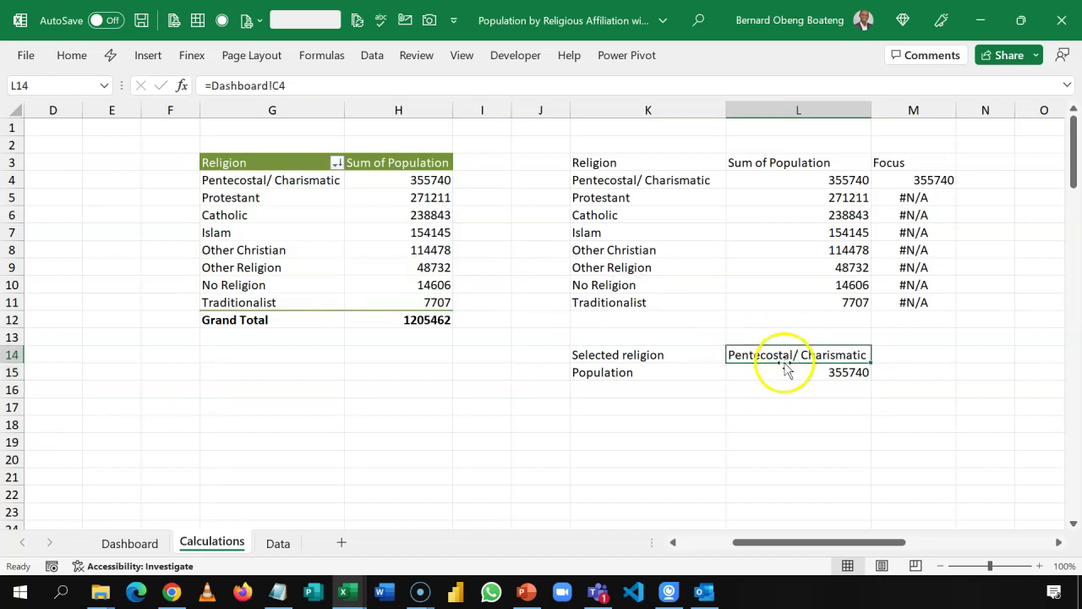
{"action": "left_click", "coordinate": [787, 370]}
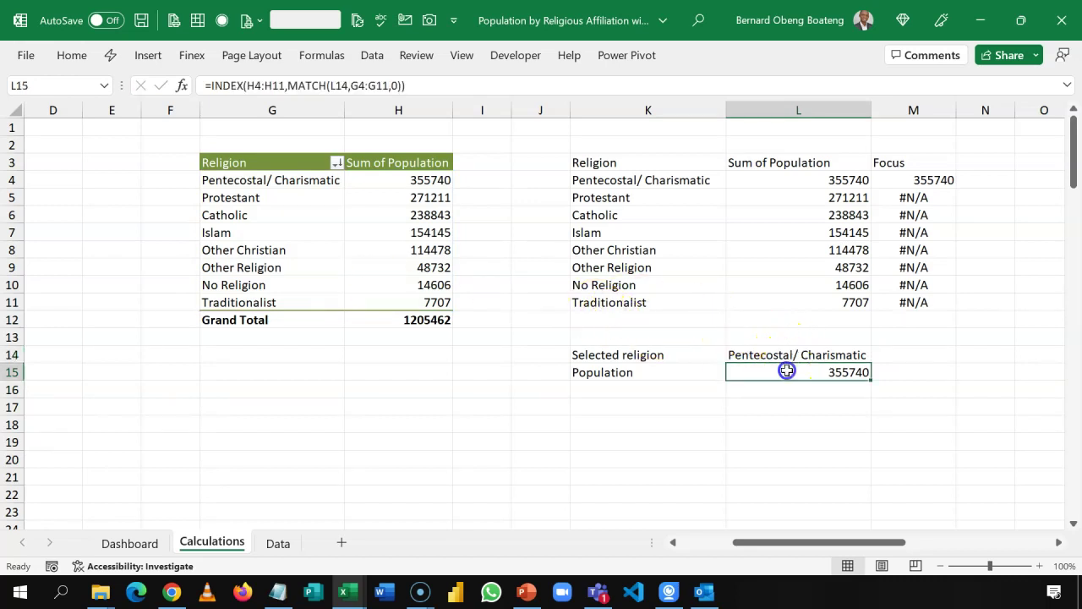
{"action": "left_click", "coordinate": [674, 392]}
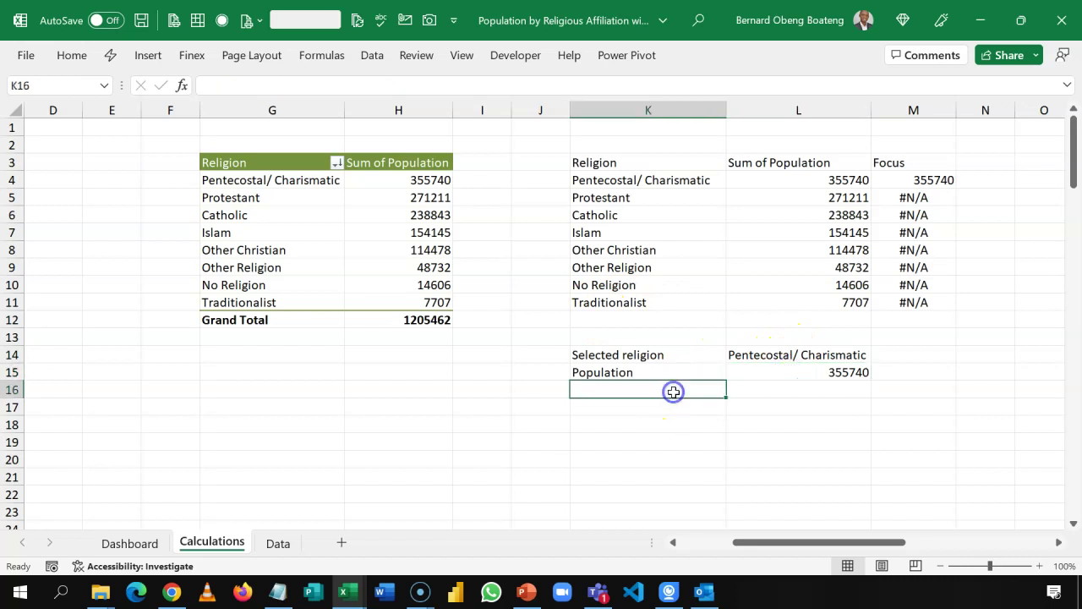
{"action": "type", "text": "%"}
{"action": "key", "text": "Tab"}
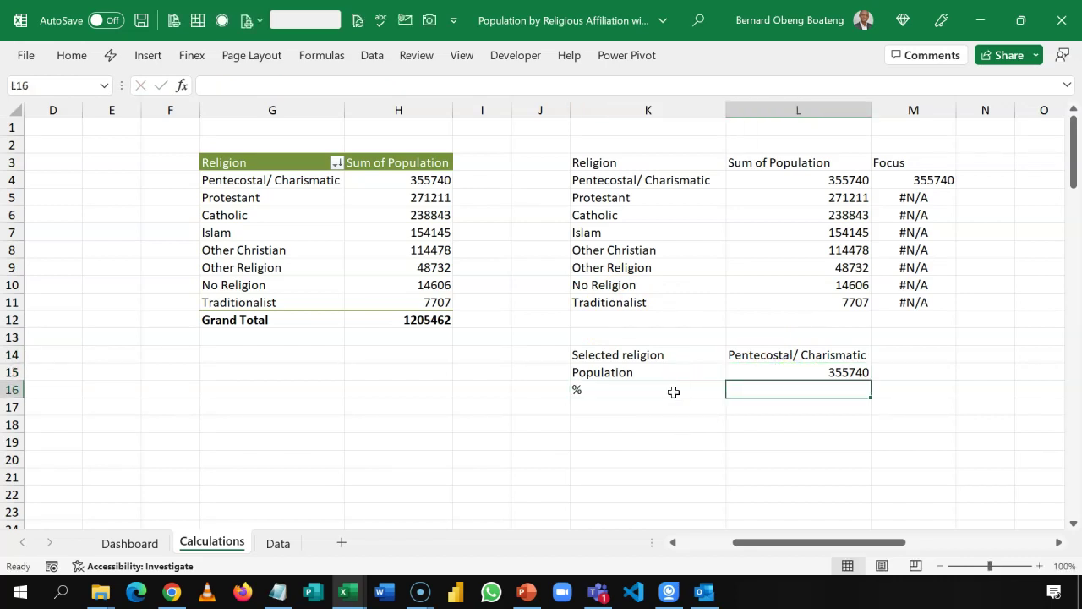
Calculate the selected religion's share of the grand total in L16 with =L15/H12.
{"action": "type", "text": "="}
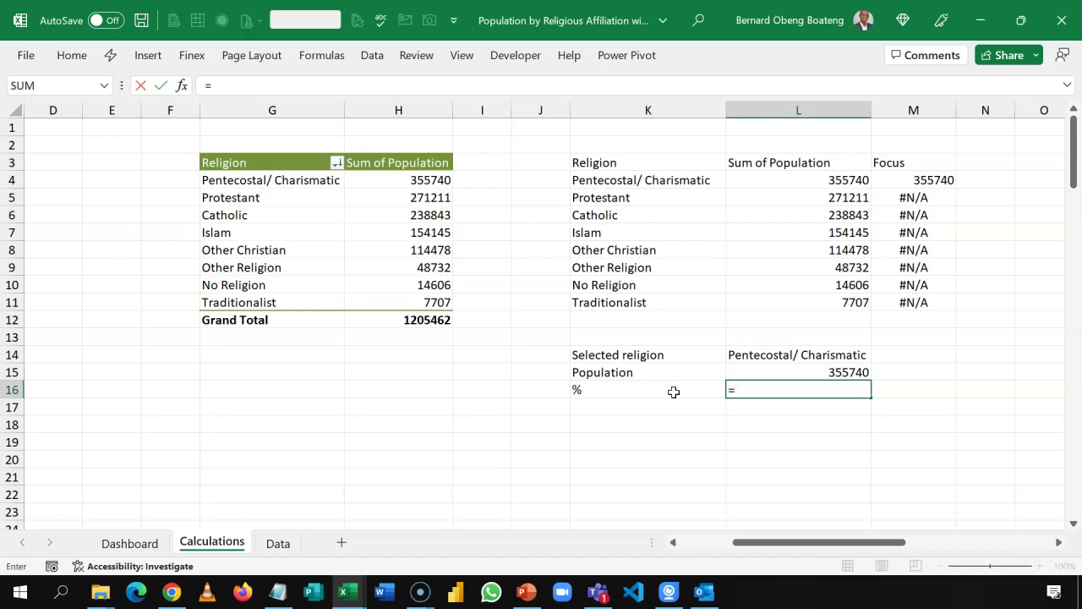
{"action": "key", "text": "Up"}
{"action": "type", "text": "/"}
{"action": "left_click", "coordinate": [406, 320]}
{"action": "key", "text": "Return"}
{"action": "key", "text": "Up"}
{"action": "key", "text": "Right"}
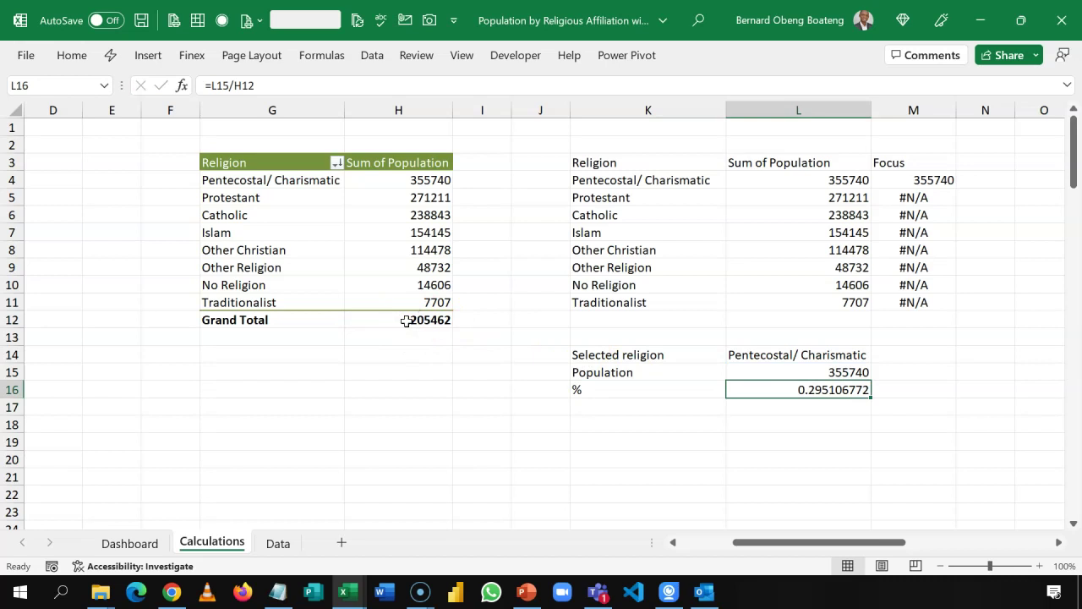
Format the share in L16 as a percentage with two decimal places.
{"action": "key", "text": "ctrl+shift+5"}
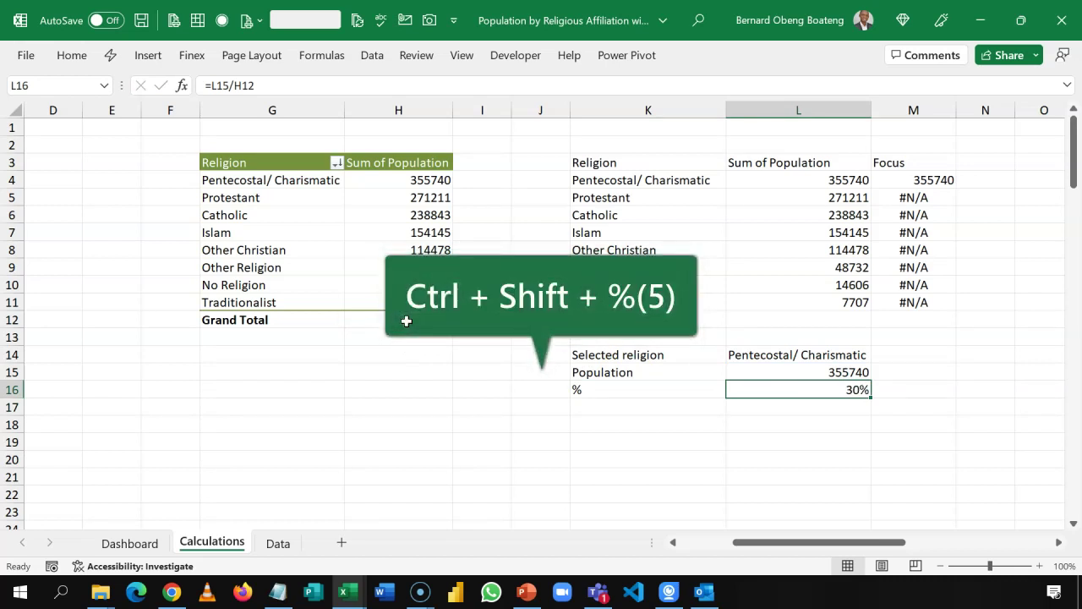
{"action": "key", "text": "alt"}
{"action": "key", "text": "h"}
{"action": "key", "text": "0"}
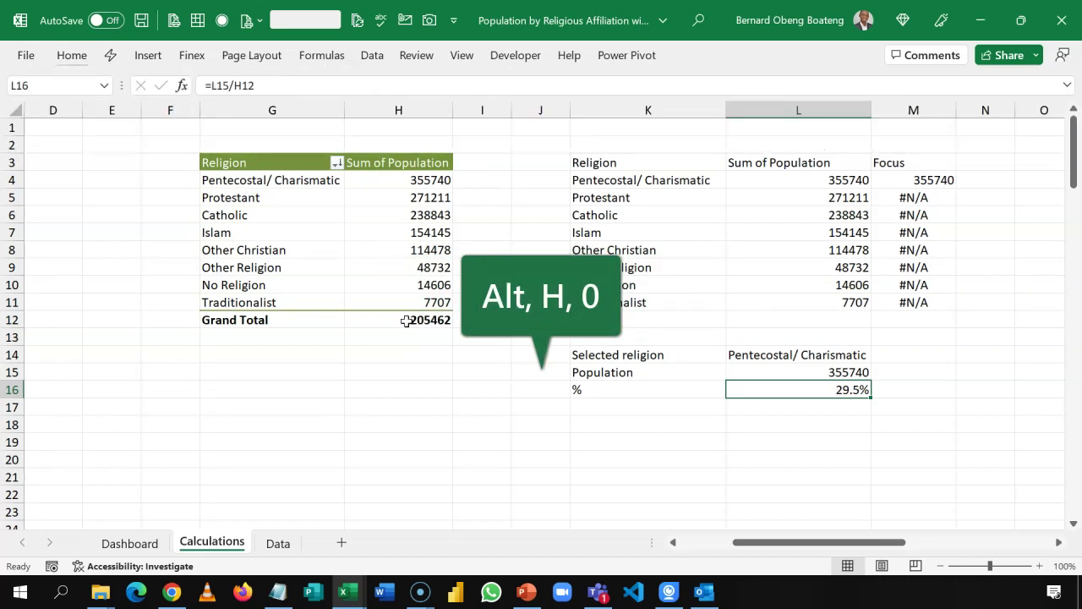
{"action": "left_click", "coordinate": [72, 54]}
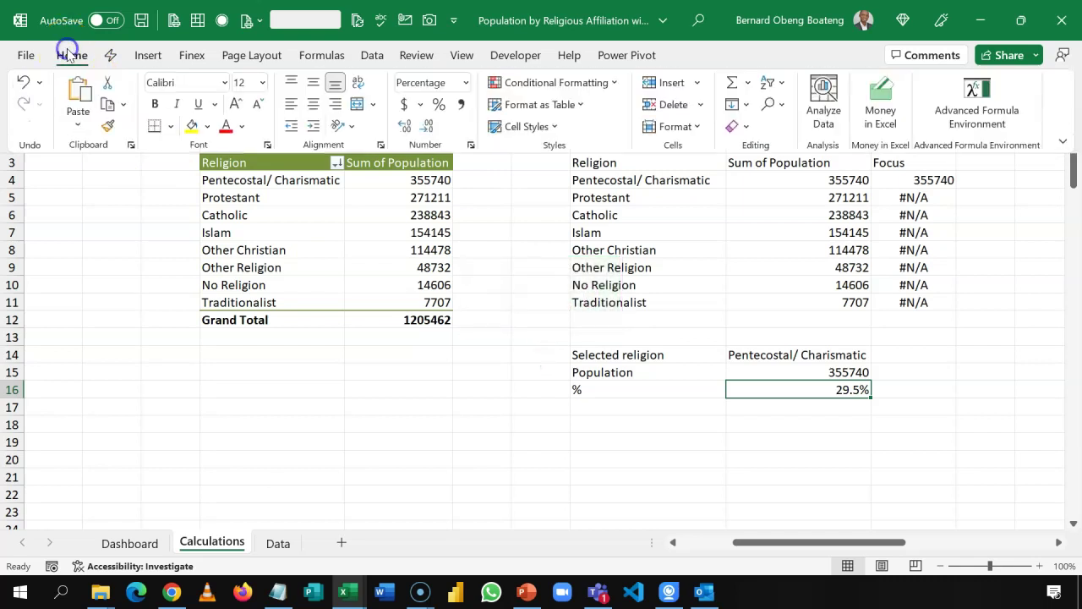
{"action": "left_click", "coordinate": [406, 126]}
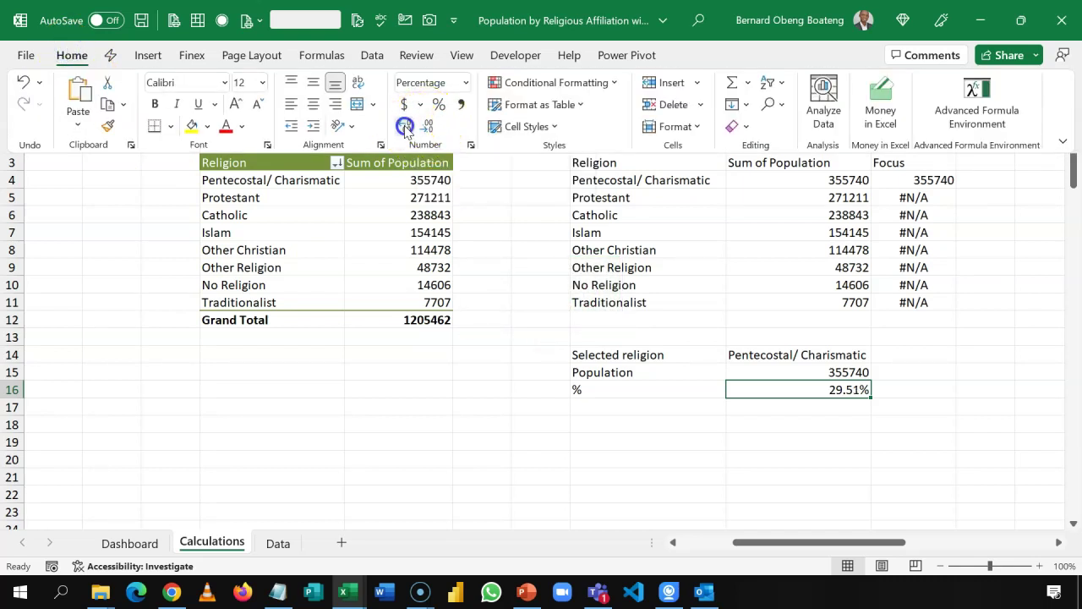
{"action": "left_click", "coordinate": [375, 455]}
{"action": "left_click", "coordinate": [375, 456]}
{"action": "left_click", "coordinate": [773, 403]}
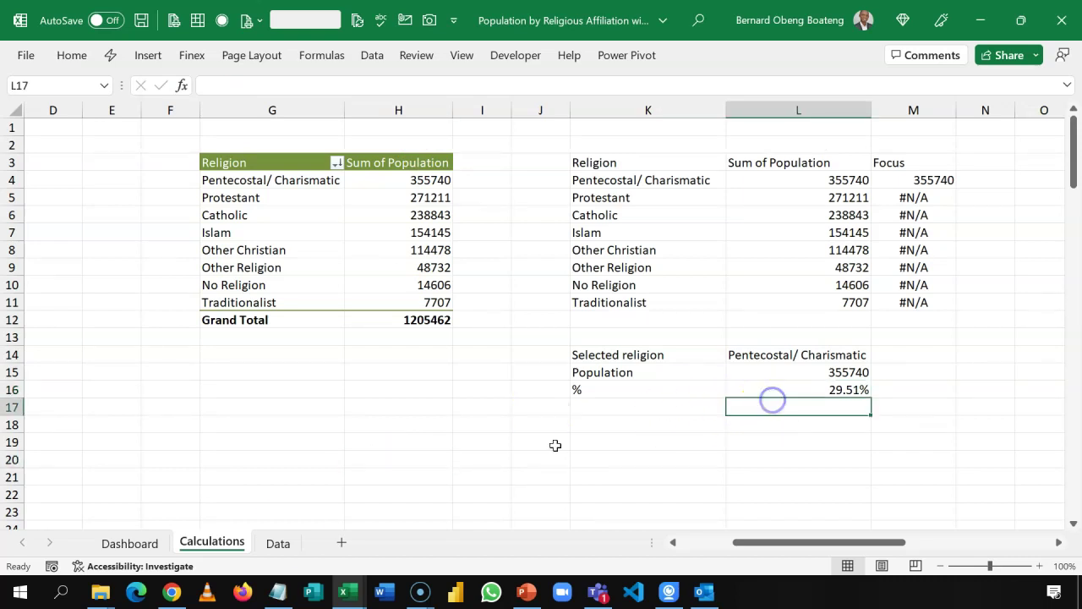
On the Dashboard sheet, link cell E4 beside "represents" to Calculations!L16.
{"action": "left_click", "coordinate": [162, 551]}
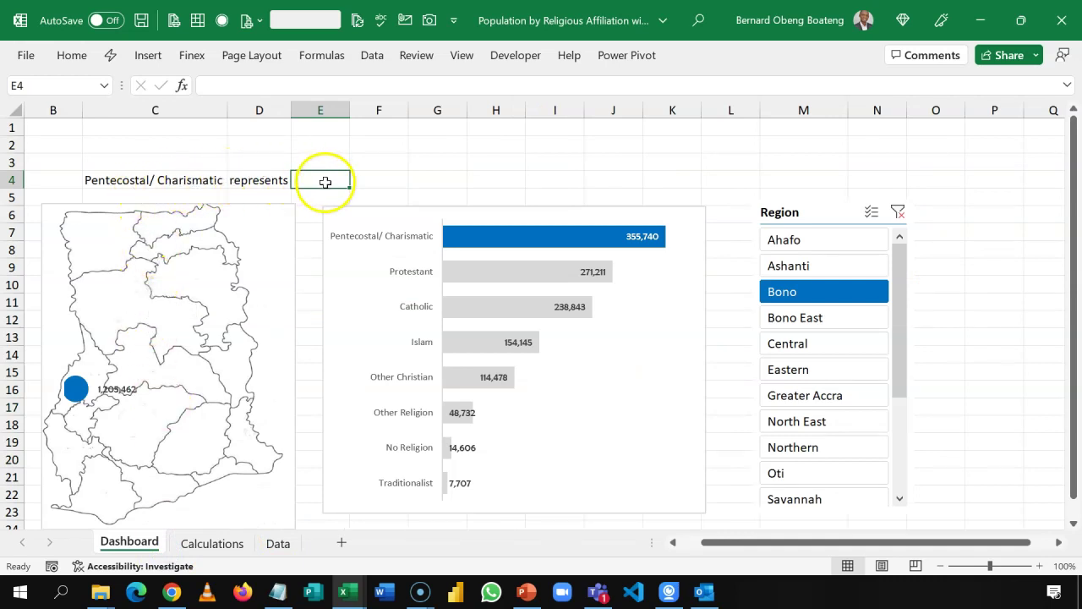
{"action": "type", "text": "="}
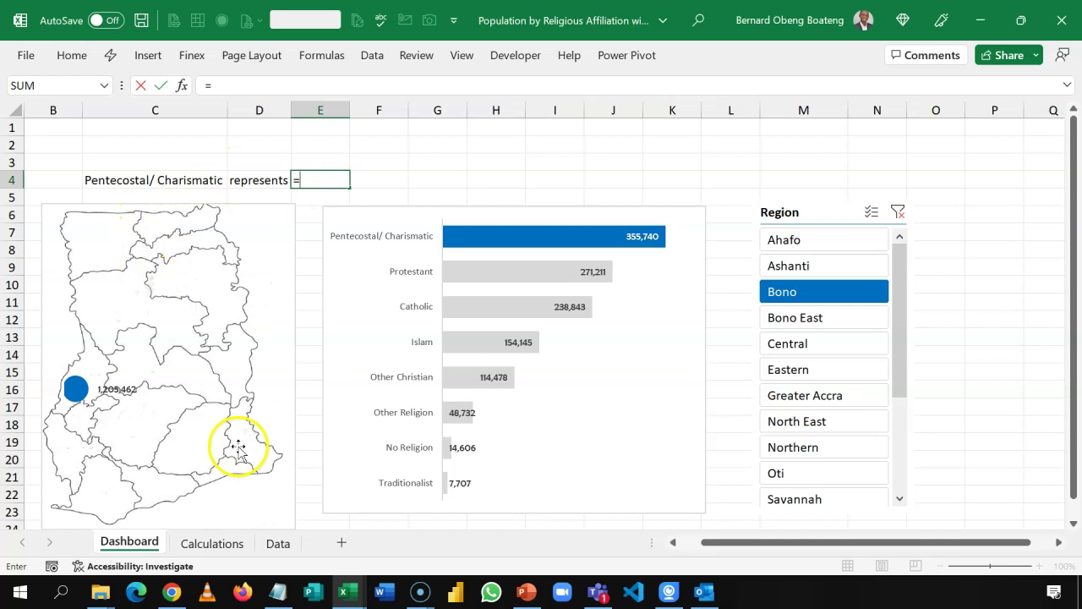
{"action": "left_click", "coordinate": [212, 542]}
{"action": "left_click", "coordinate": [756, 392]}
{"action": "key", "text": "Return"}
{"action": "key", "text": "Up"}
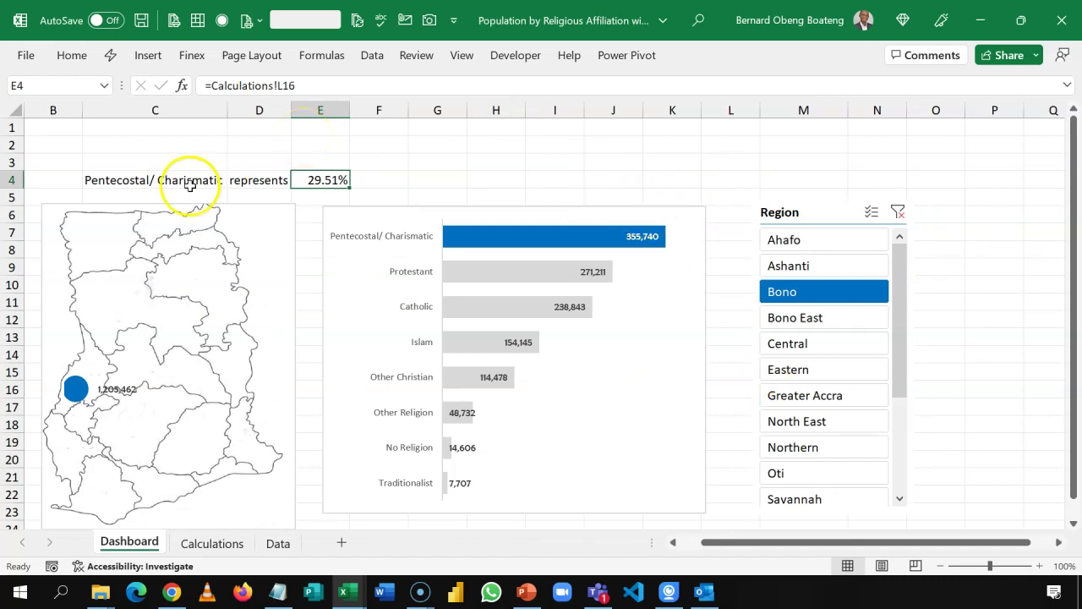
Complete the sentence by entering "of the population in the selected region" in cell F4.
{"action": "left_click", "coordinate": [158, 183]}
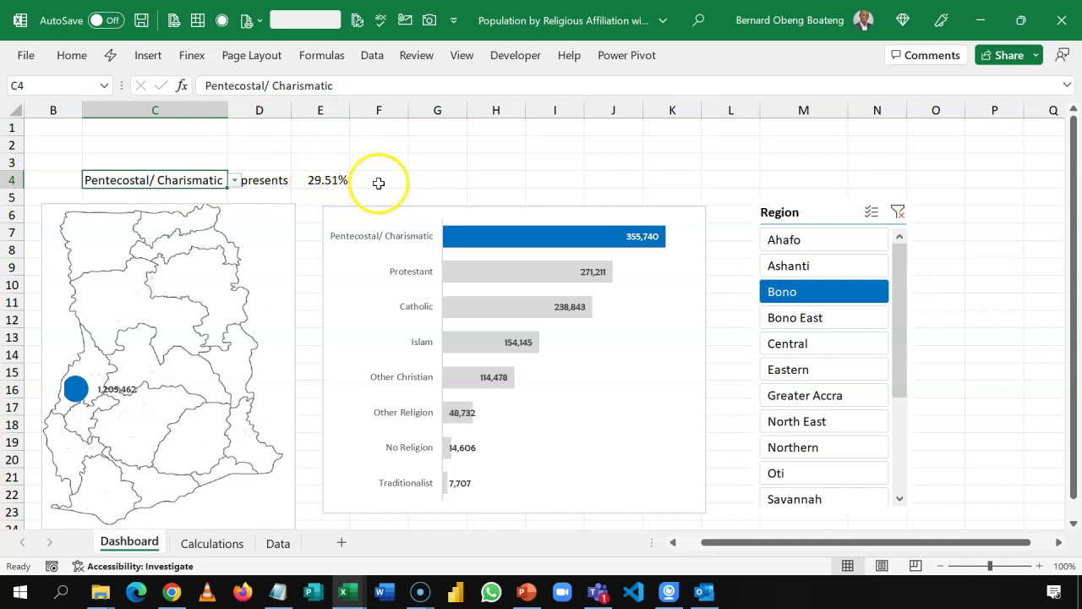
{"action": "left_click", "coordinate": [378, 183]}
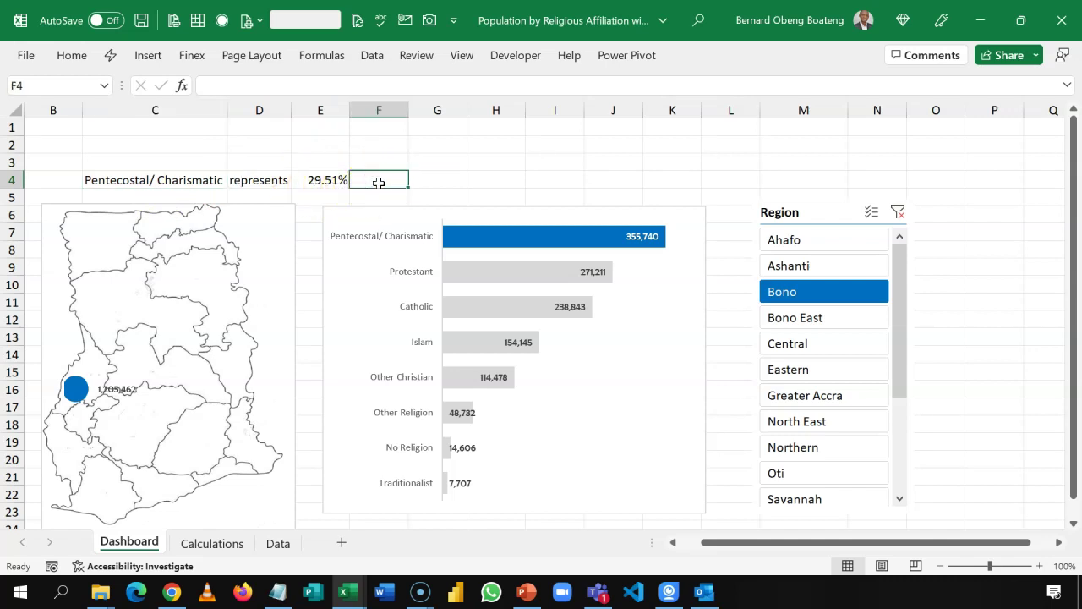
{"action": "type", "text": "of the population in the s"}
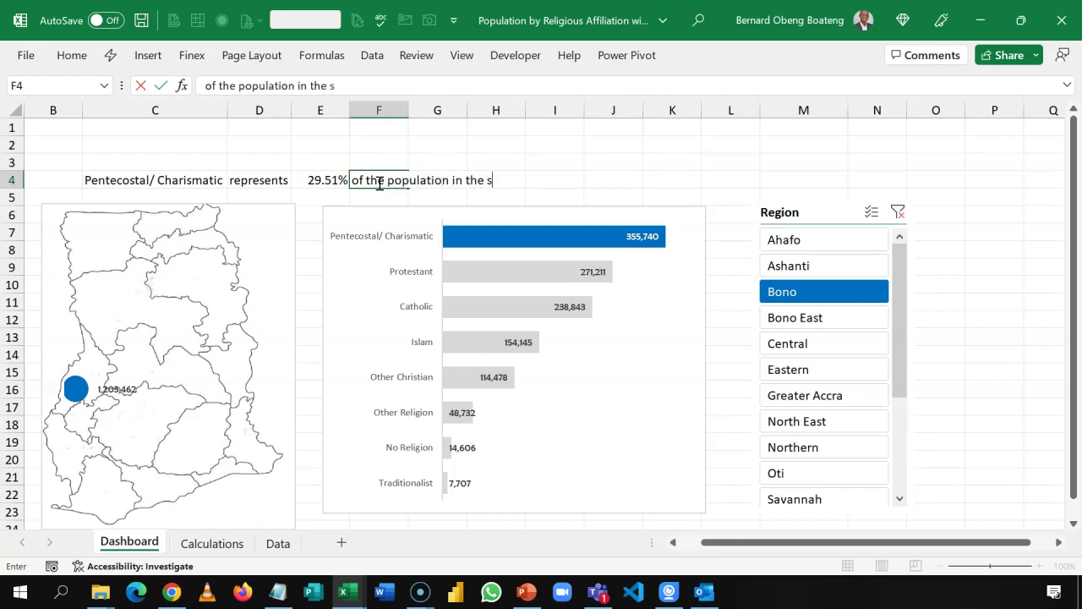
{"action": "type", "text": "elected re"}
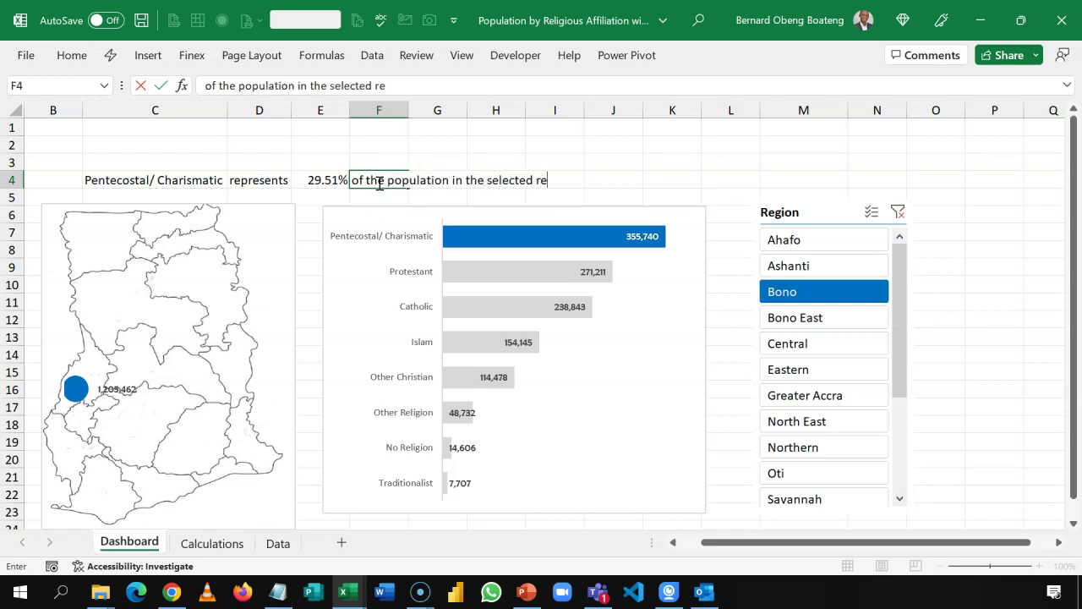
{"action": "type", "text": "gion"}
{"action": "key", "text": "ctrl+Return"}
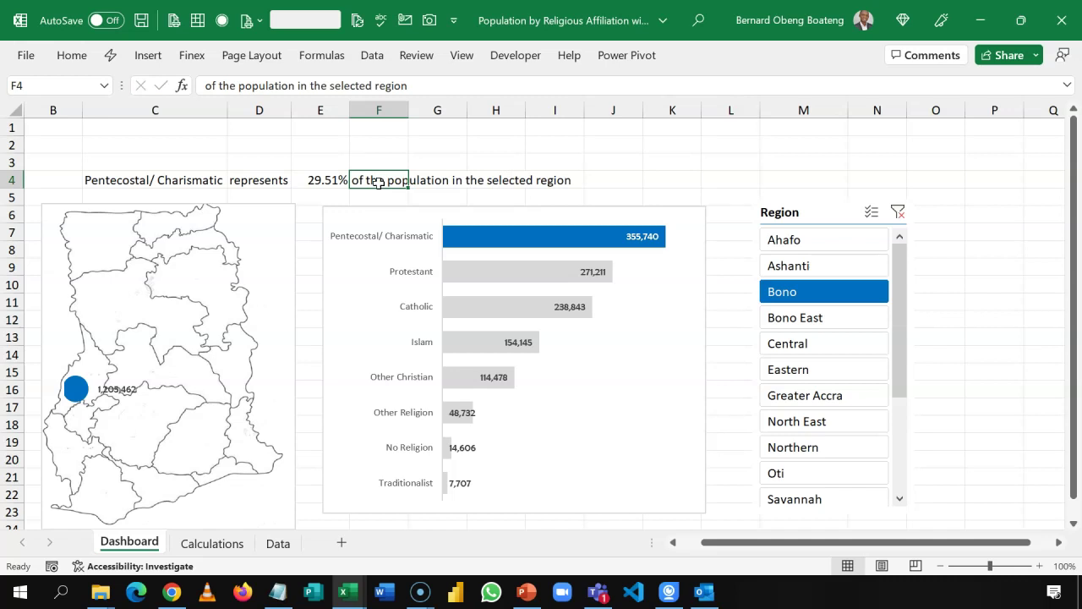
Give the religion selector in C4 a standard blue fill and a white font.
{"action": "key", "text": "Left"}
{"action": "key", "text": "Left"}
{"action": "key", "text": "Left"}
{"action": "key", "text": "Left"}
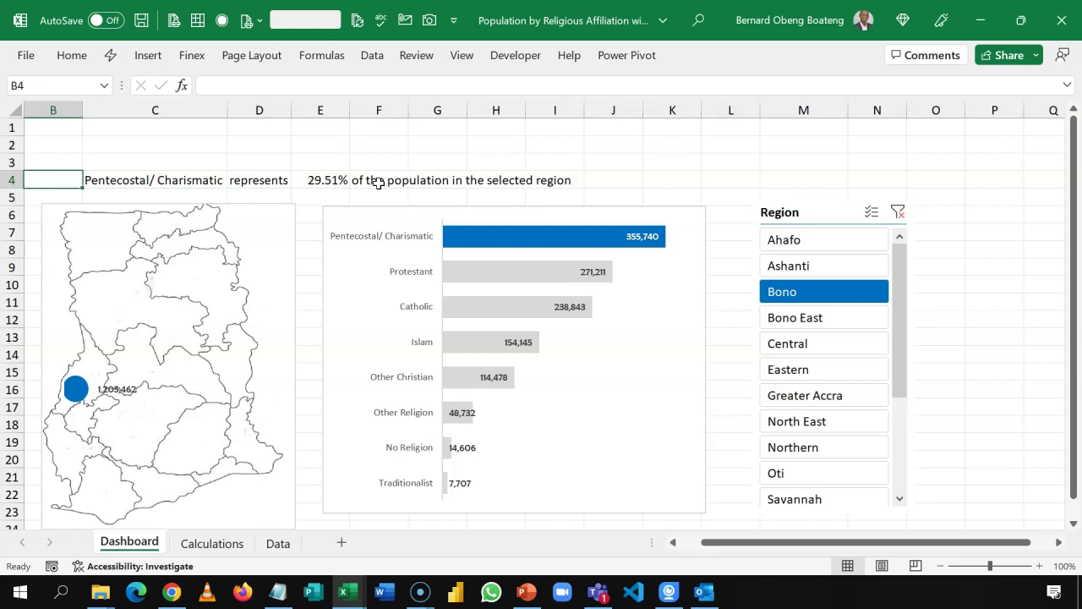
{"action": "key", "text": "Right"}
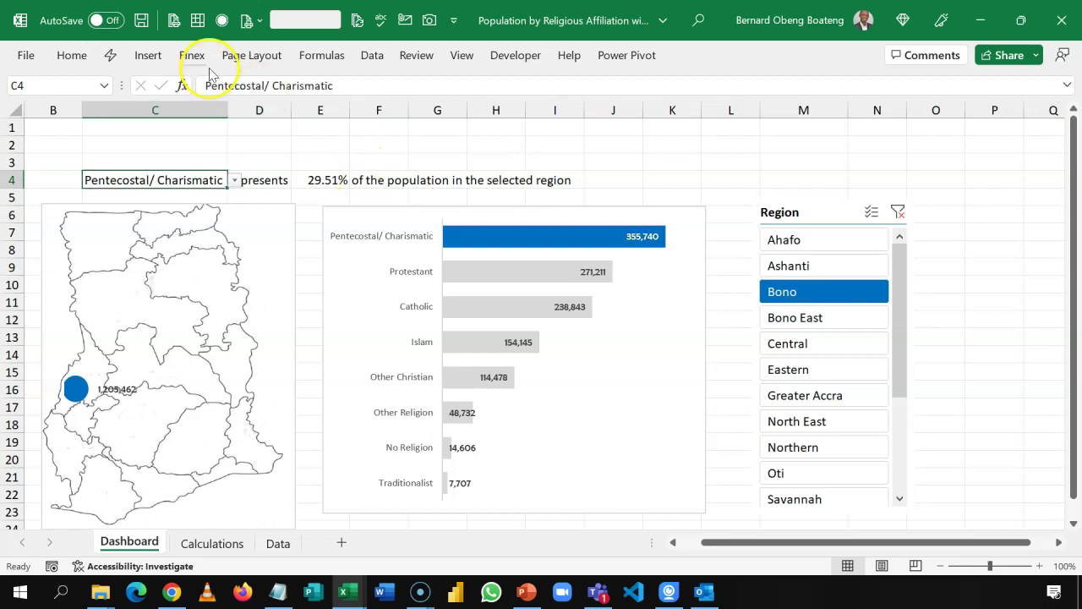
{"action": "left_click", "coordinate": [71, 56]}
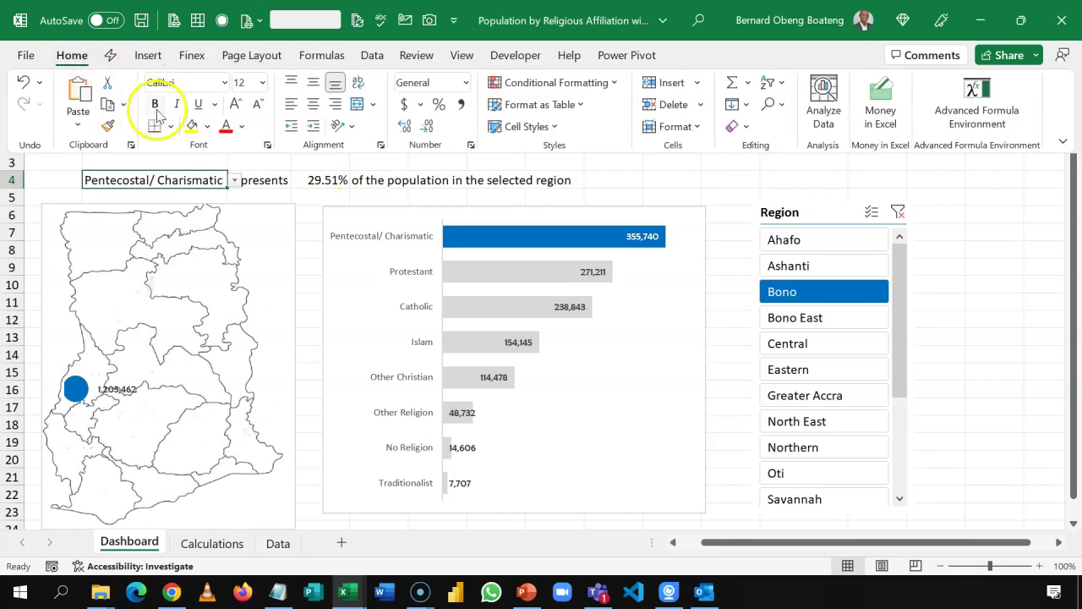
{"action": "left_click", "coordinate": [206, 126]}
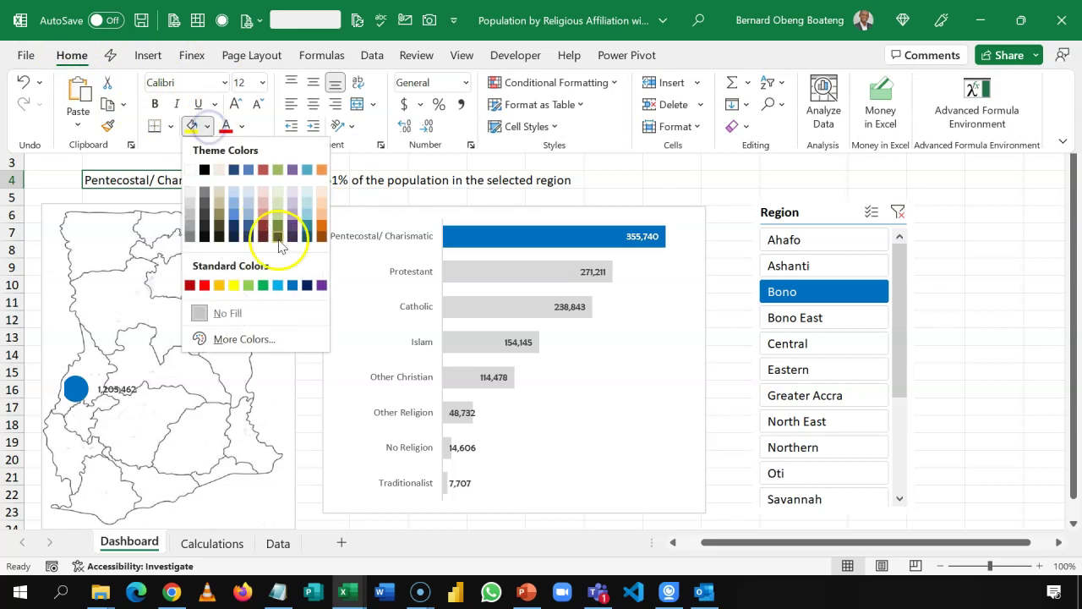
{"action": "left_click", "coordinate": [293, 285]}
{"action": "left_click", "coordinate": [242, 126]}
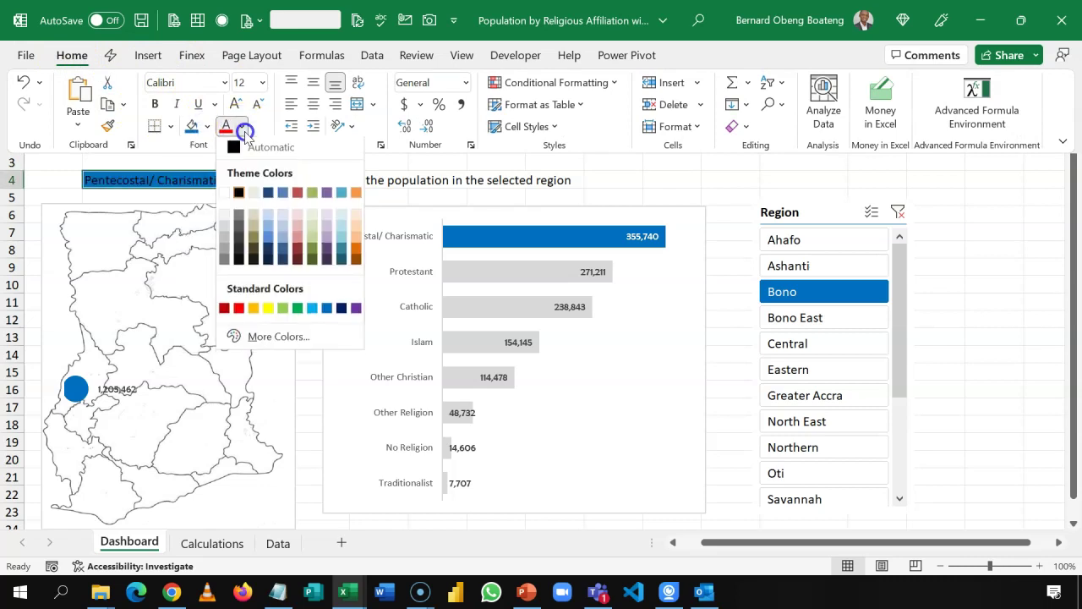
{"action": "left_click", "coordinate": [226, 195]}
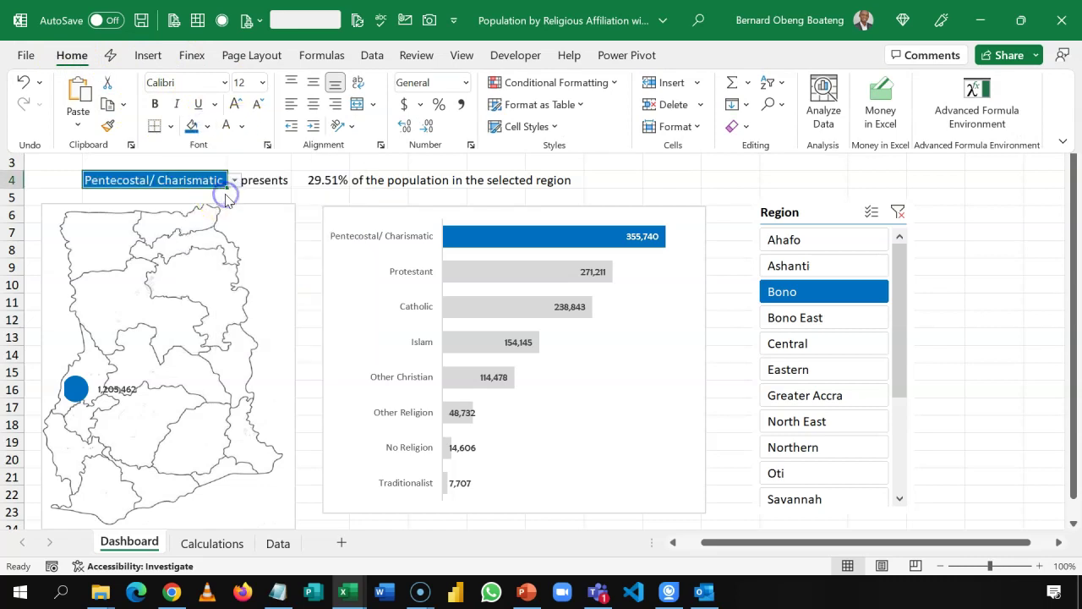
Make the percentage in E4 bold, size 14 and standard blue.
{"action": "left_click", "coordinate": [327, 179]}
{"action": "left_click", "coordinate": [68, 52]}
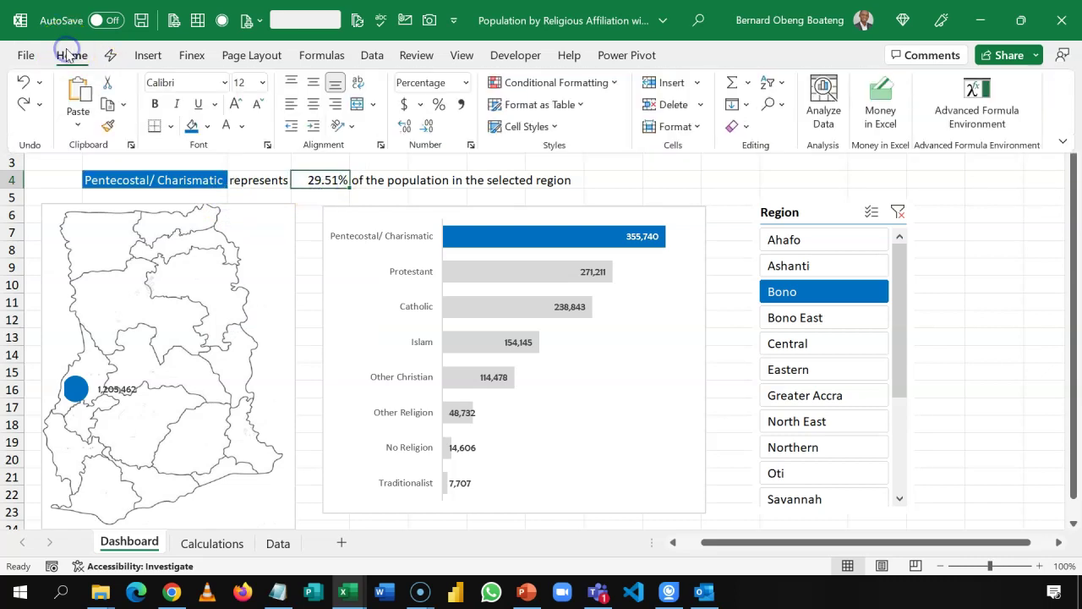
{"action": "left_click", "coordinate": [154, 104]}
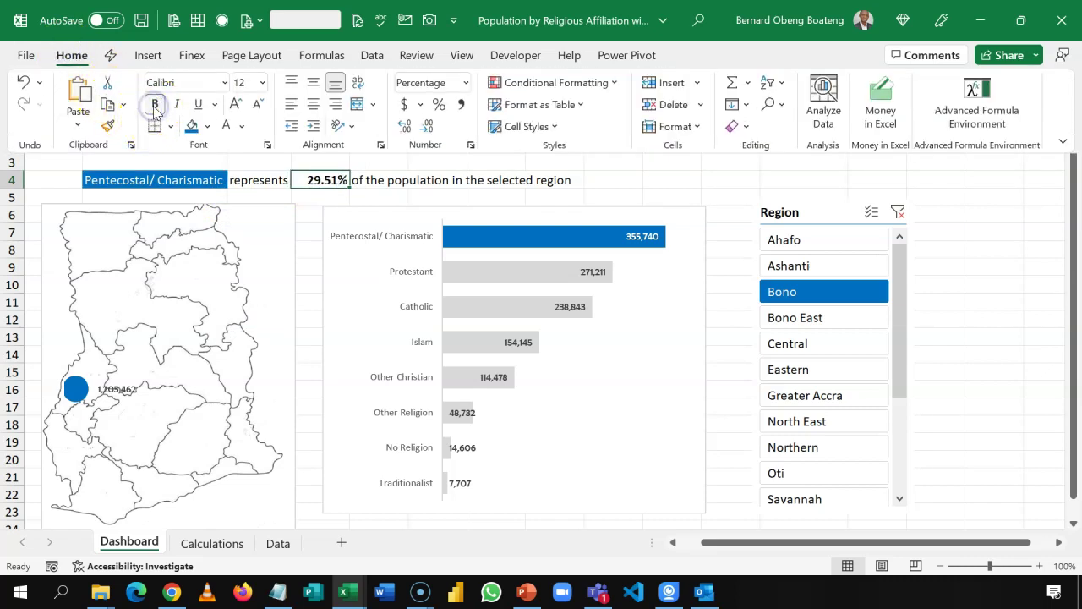
{"action": "left_click", "coordinate": [235, 104]}
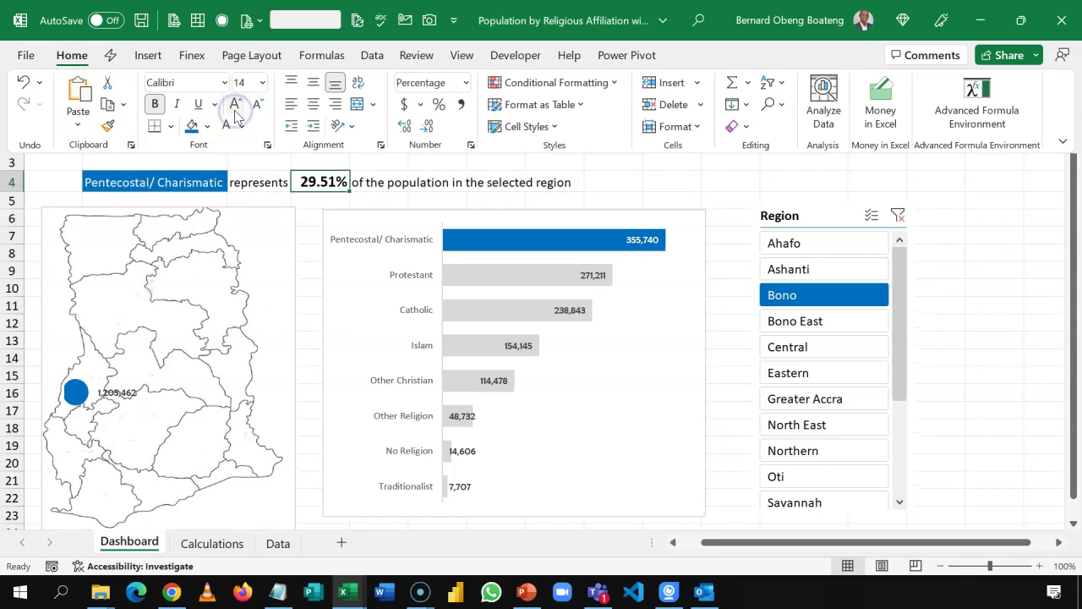
{"action": "left_click", "coordinate": [242, 126]}
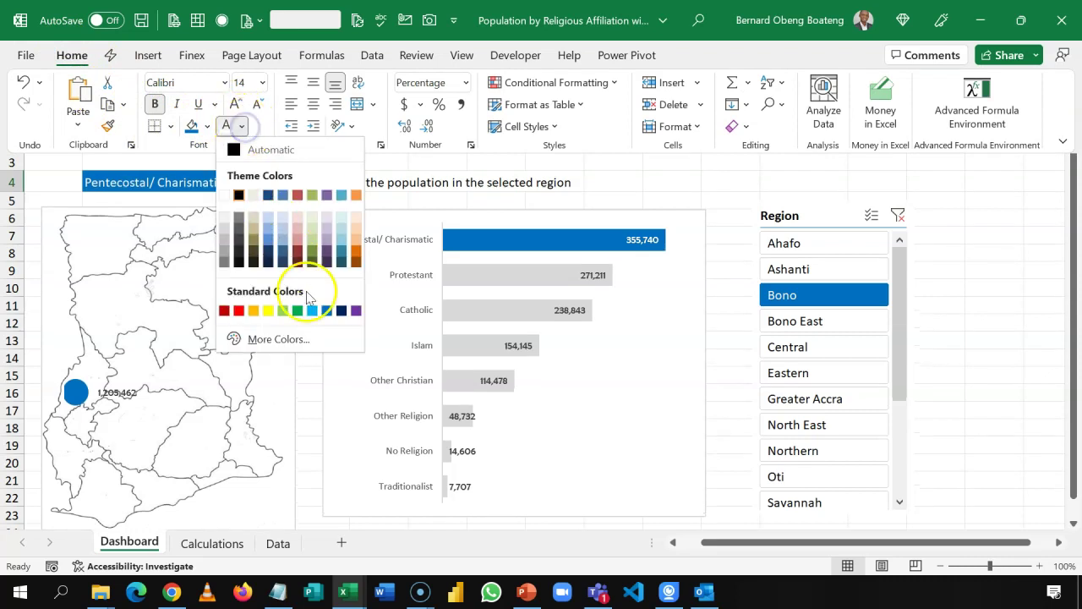
{"action": "left_click", "coordinate": [326, 311]}
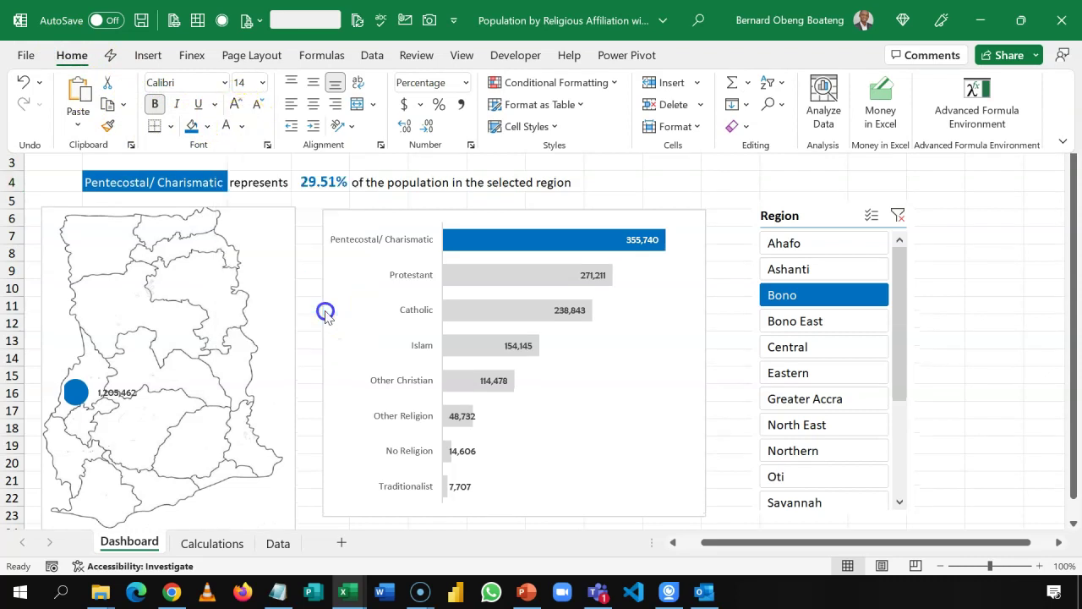
Zoom the Dashboard sheet out to 90% to view the sentence, map, bar chart and slicer together.
{"action": "left_click", "coordinate": [369, 179]}
{"action": "left_click", "coordinate": [403, 178]}
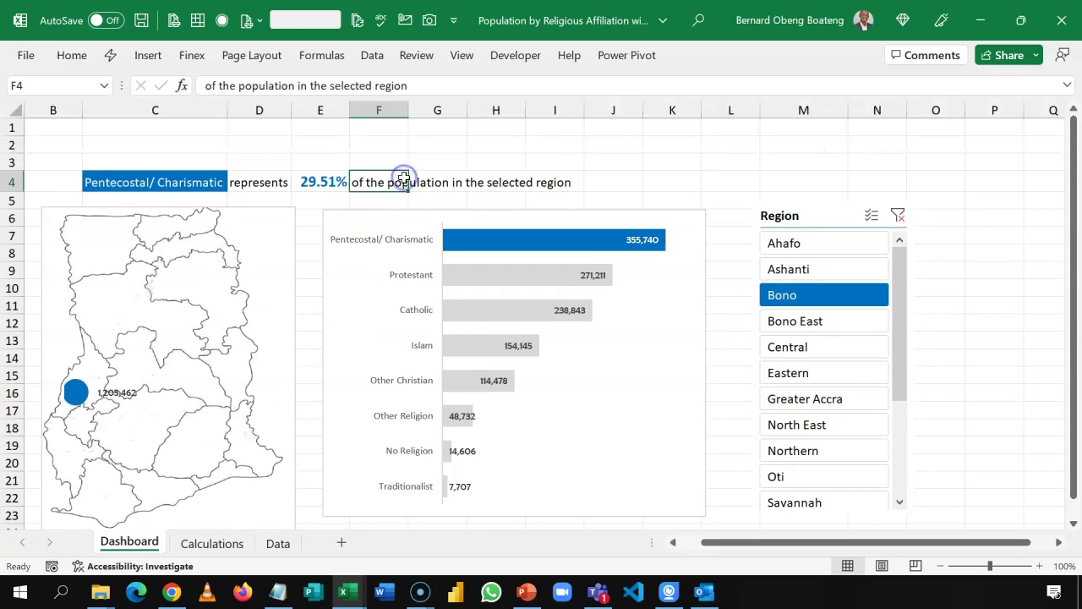
{"action": "key", "text": "Right"}
{"action": "key", "text": "Right"}
{"action": "key", "text": "Right"}
{"action": "key", "text": "Right"}
{"action": "key", "text": "Right"}
{"action": "key", "text": "Right"}
{"action": "key", "text": "Right"}
{"action": "key", "text": "Right"}
{"action": "key", "text": "Right"}
{"action": "key", "text": "Right"}
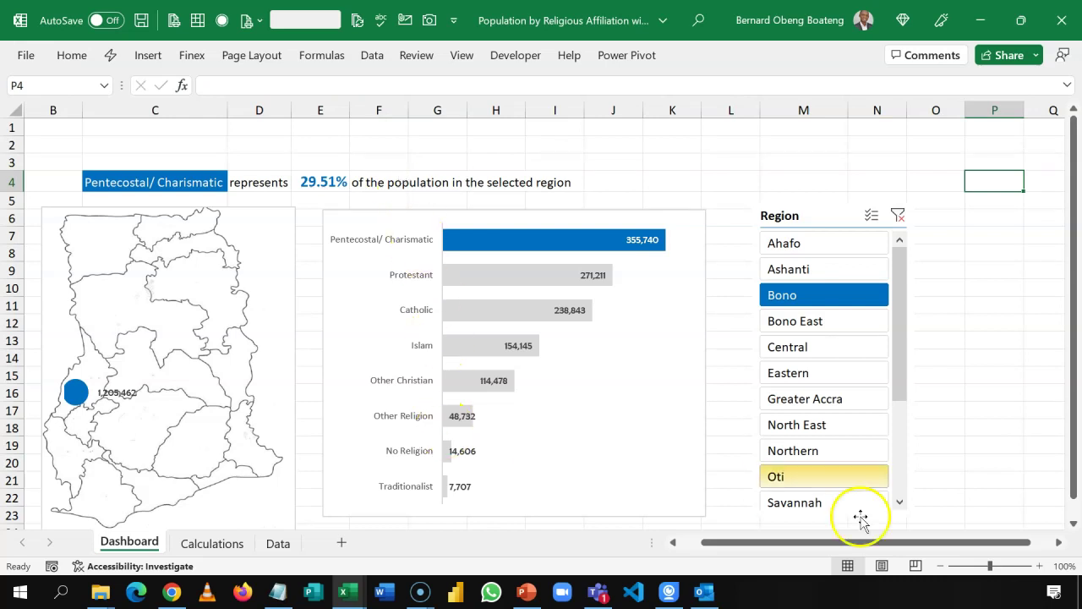
{"action": "left_click", "coordinate": [940, 566]}
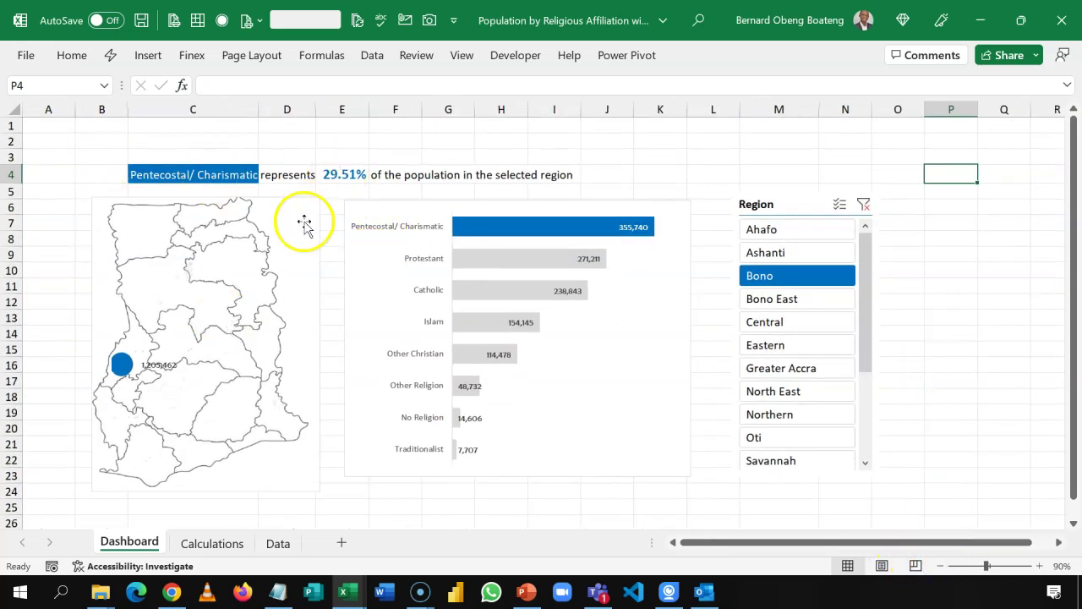
{"action": "left_click", "coordinate": [512, 140]}
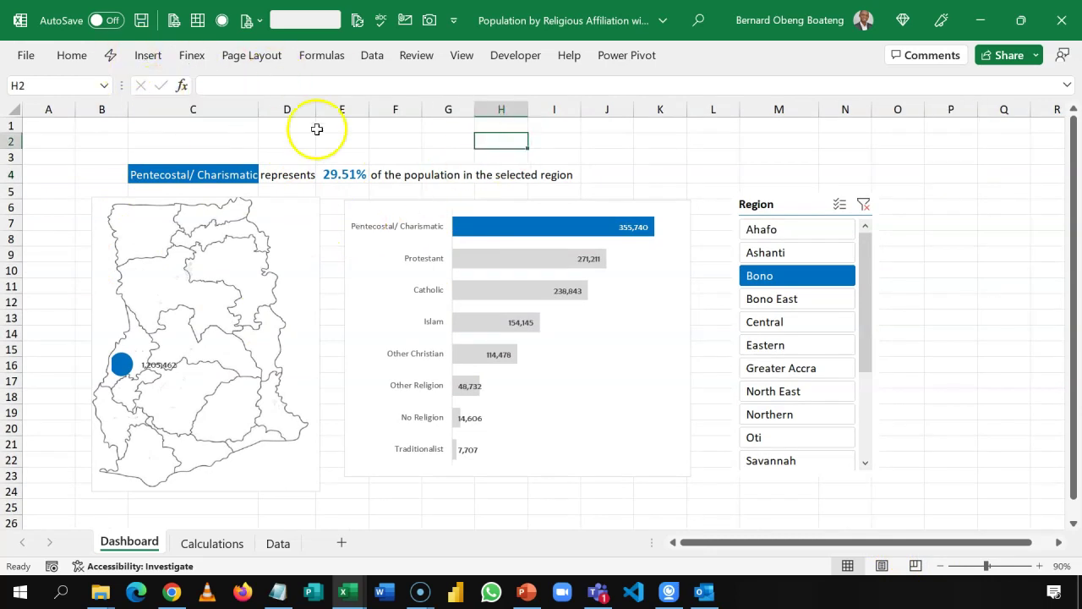
Hide the gridlines on the Dashboard sheet.
{"action": "left_click", "coordinate": [461, 57]}
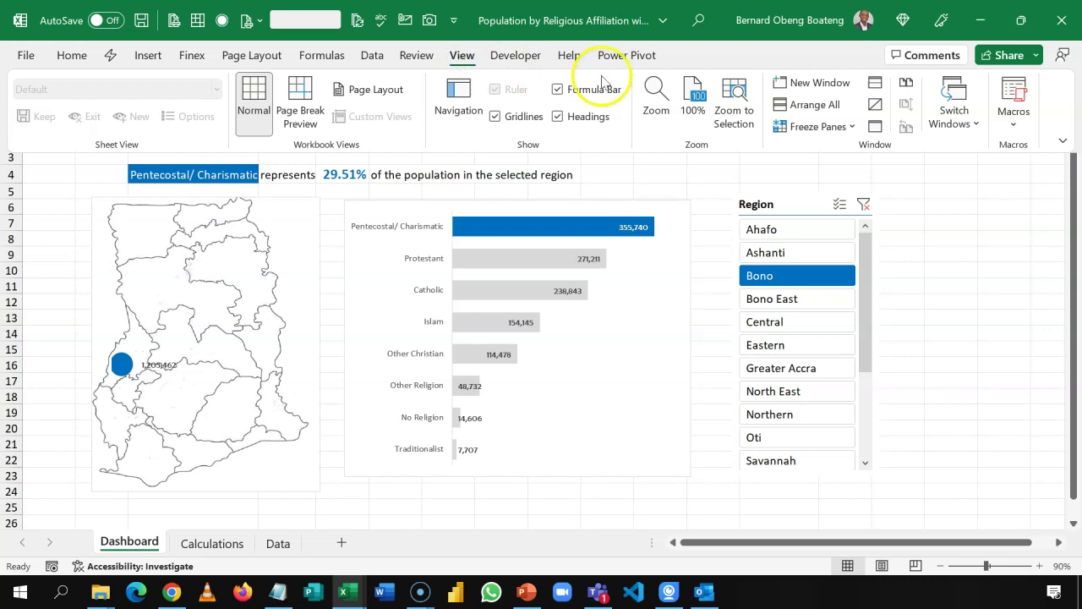
{"action": "left_click", "coordinate": [519, 126]}
{"action": "left_click", "coordinate": [964, 225]}
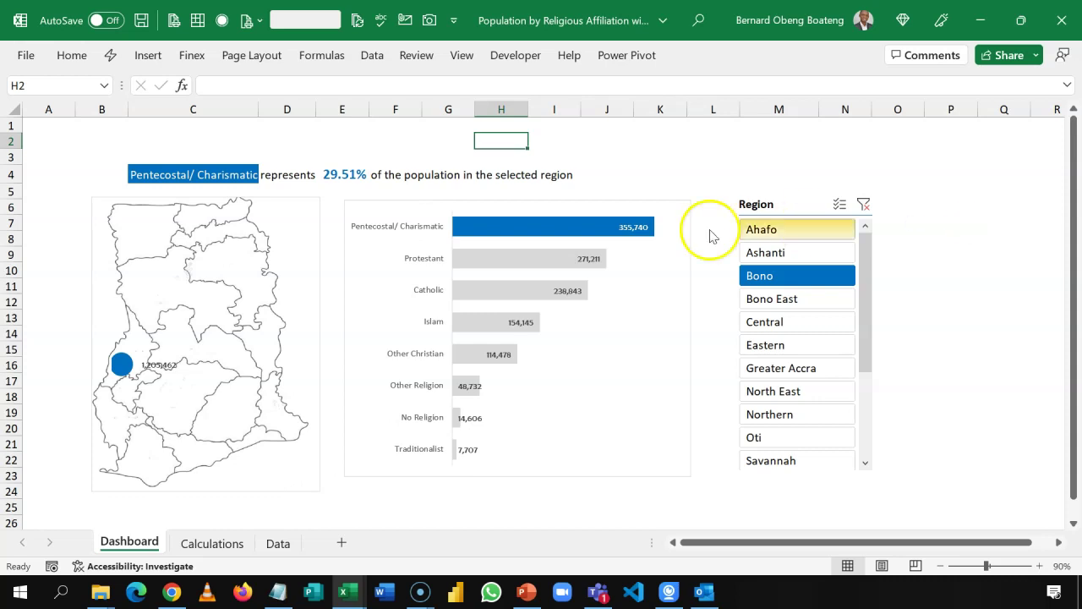
Remove the outline from the bar chart of religions.
{"action": "left_click", "coordinate": [654, 208]}
{"action": "left_click", "coordinate": [772, 55]}
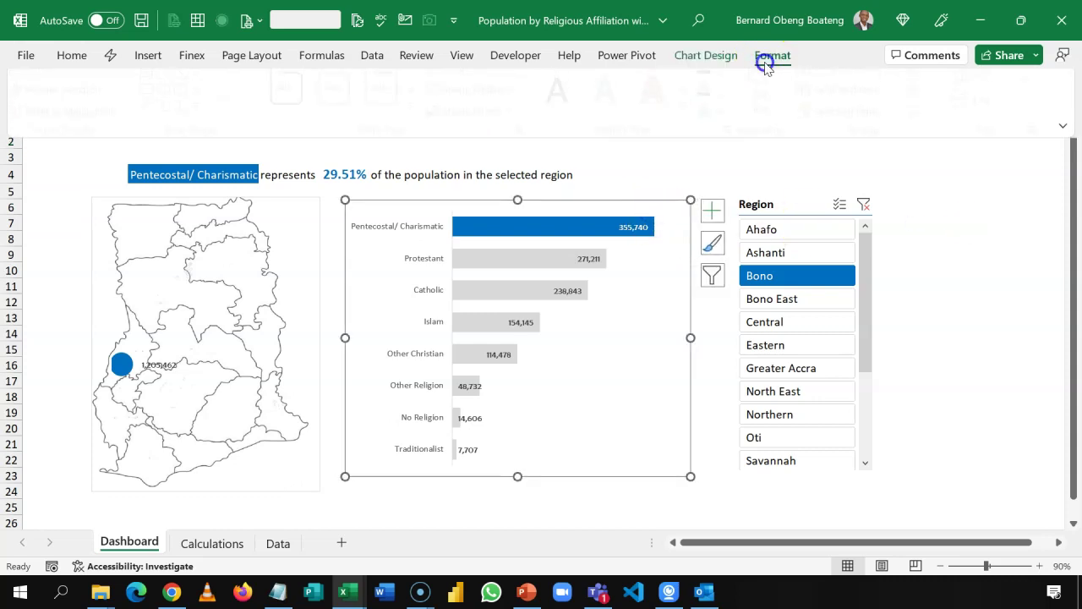
{"action": "left_click", "coordinate": [496, 104]}
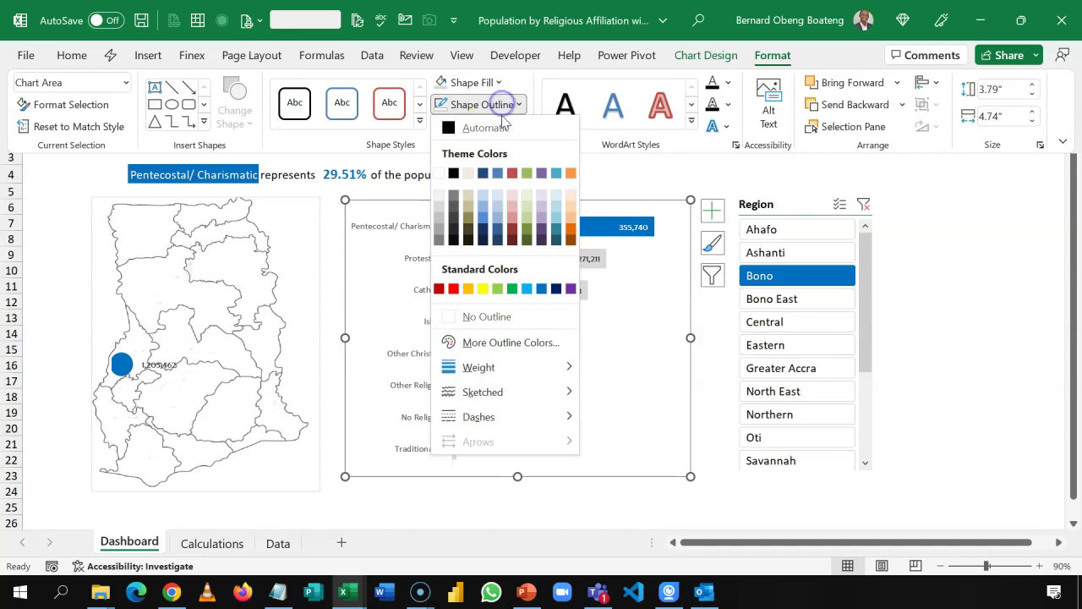
{"action": "left_click", "coordinate": [494, 321]}
{"action": "left_click", "coordinate": [981, 263]}
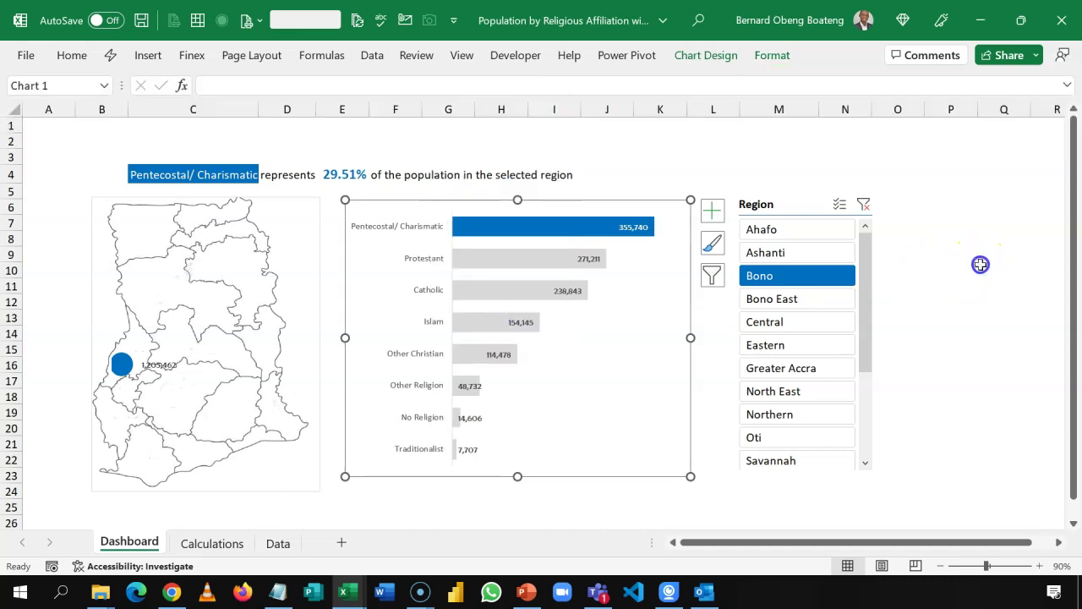
Set the font of the whole sentence row 4 to Berlin Sans FB without bold.
{"action": "left_click", "coordinate": [72, 52]}
{"action": "left_click", "coordinate": [188, 88]}
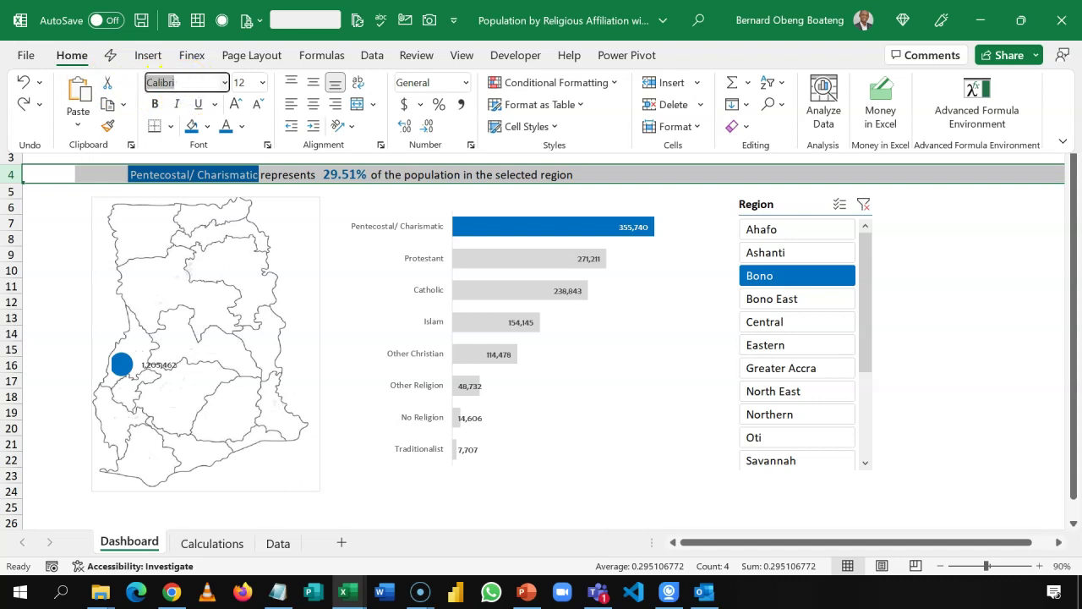
{"action": "type", "text": "Berlin Sans FB"}
{"action": "key", "text": "Return"}
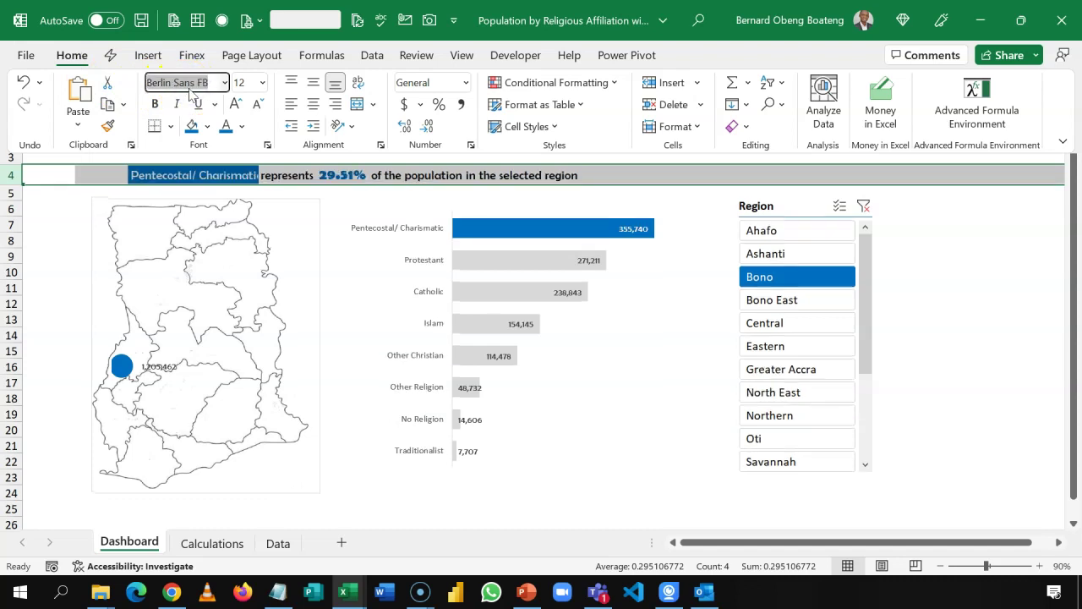
{"action": "left_click", "coordinate": [155, 103]}
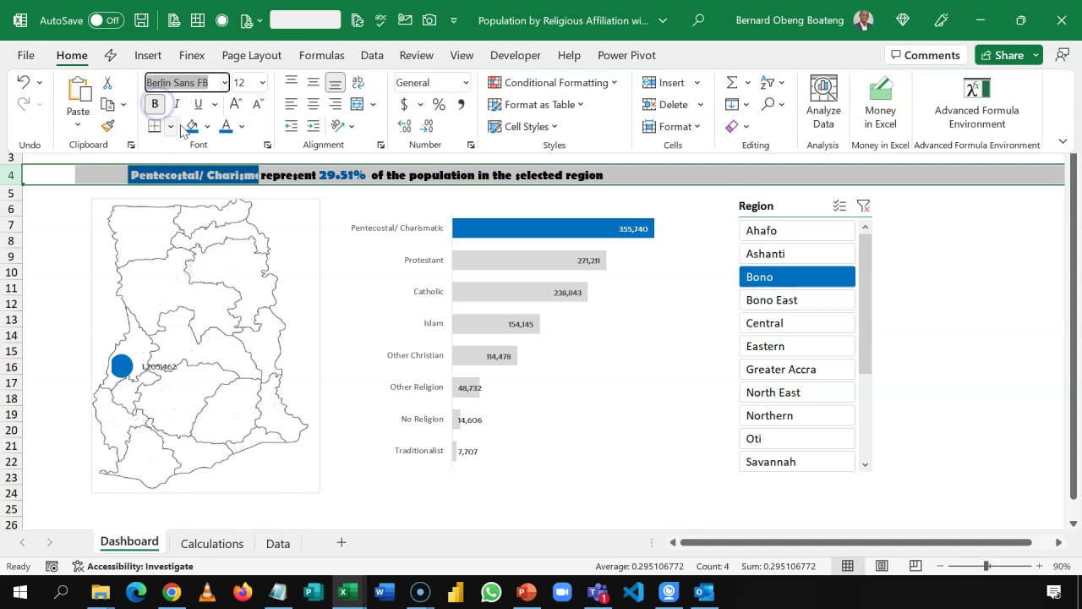
{"action": "left_click", "coordinate": [155, 103]}
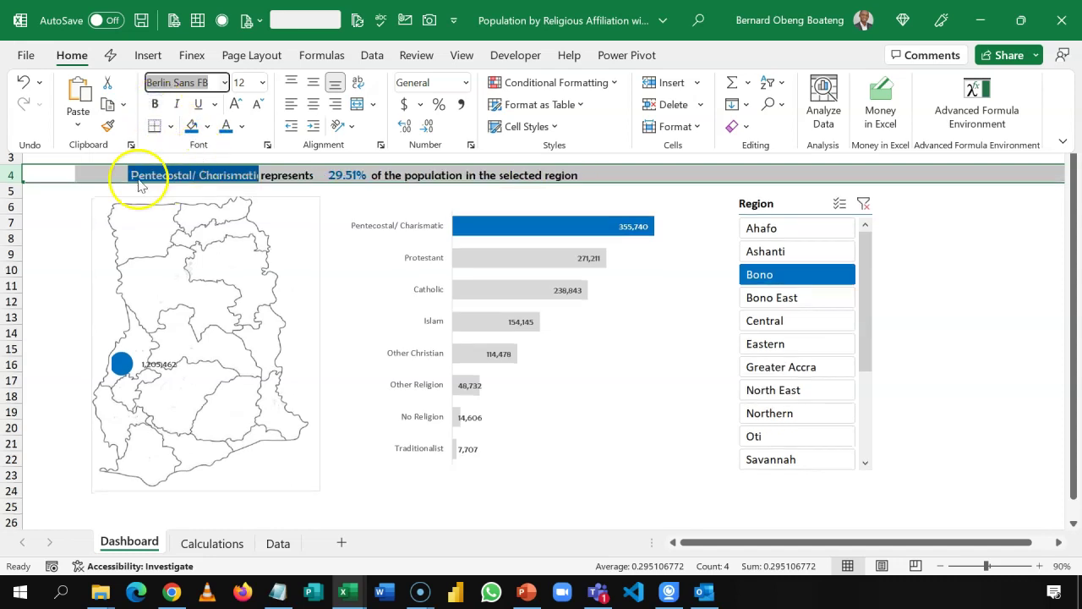
Widen column C slightly so the selected religion's name fits fully inside its blue cell.
{"action": "left_click", "coordinate": [82, 202]}
{"action": "left_click_drag", "start_coordinate": [252, 109], "coordinate": [260, 108]}
{"action": "left_click", "coordinate": [341, 155]}
{"action": "left_click", "coordinate": [652, 140]}
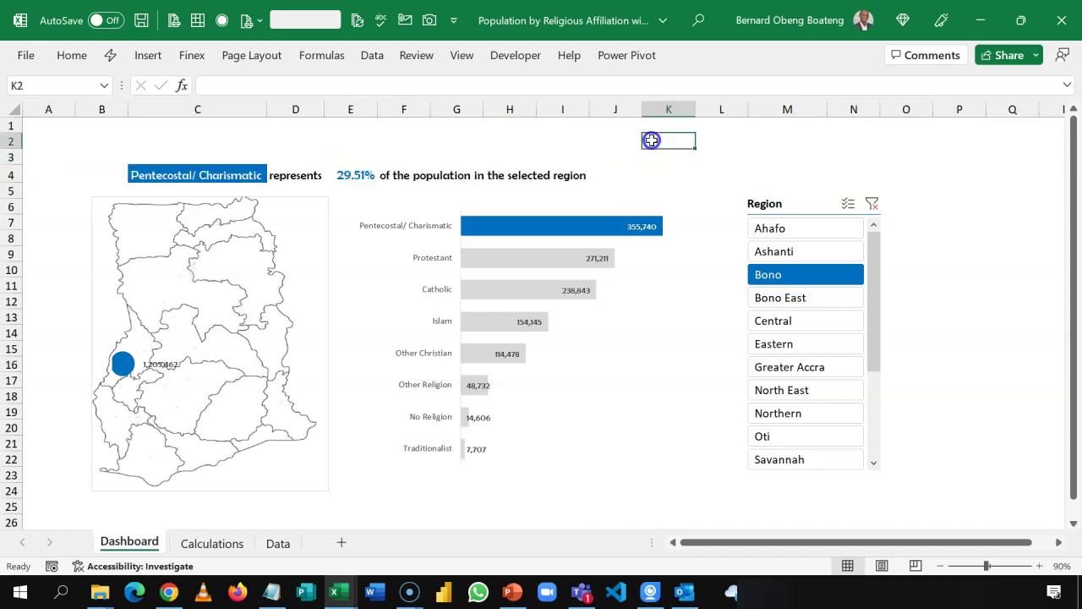
Remove the outline from the Ghana bubble map chart.
{"action": "left_click", "coordinate": [326, 264]}
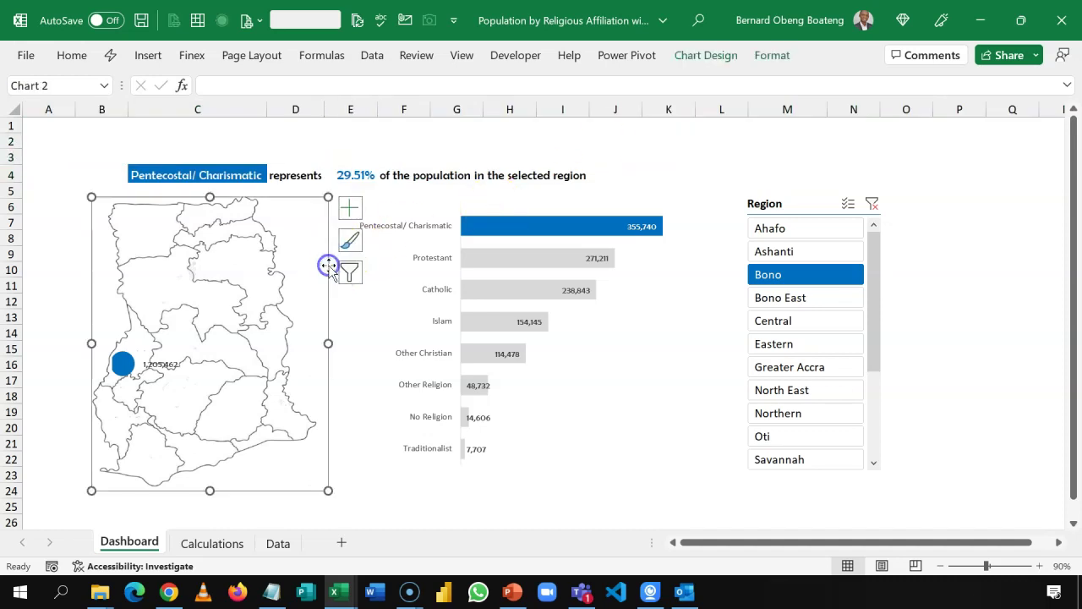
{"action": "left_click", "coordinate": [779, 53]}
{"action": "left_click", "coordinate": [782, 54]}
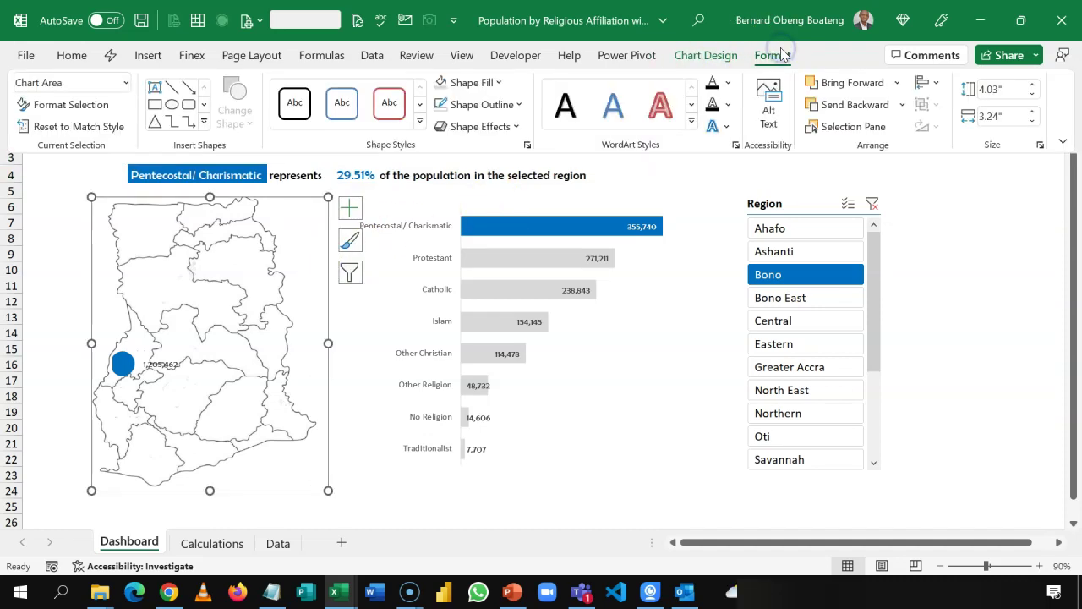
{"action": "left_click", "coordinate": [451, 105]}
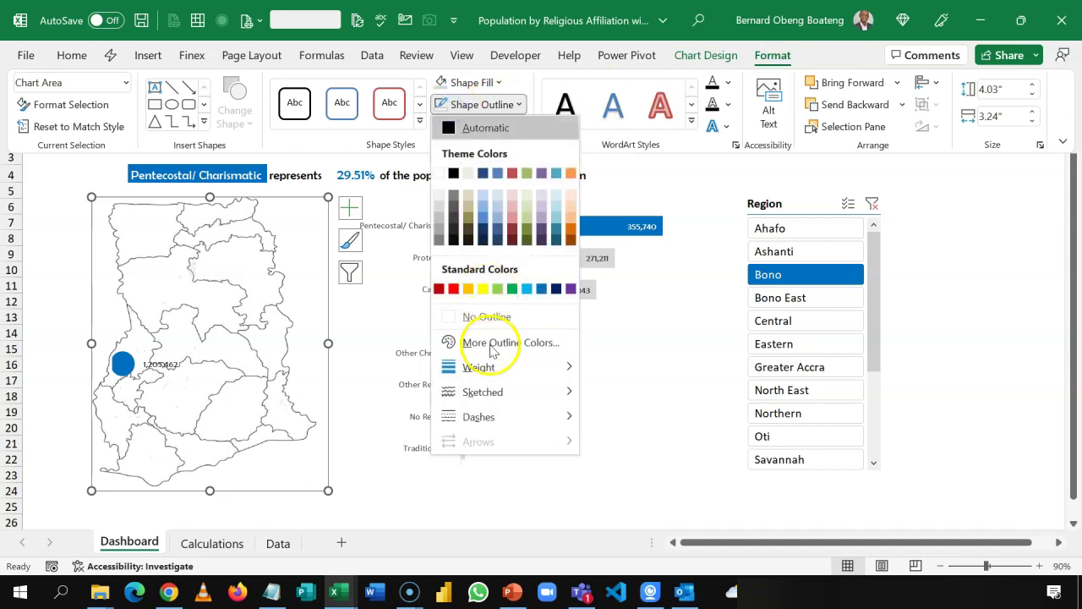
{"action": "left_click", "coordinate": [489, 315]}
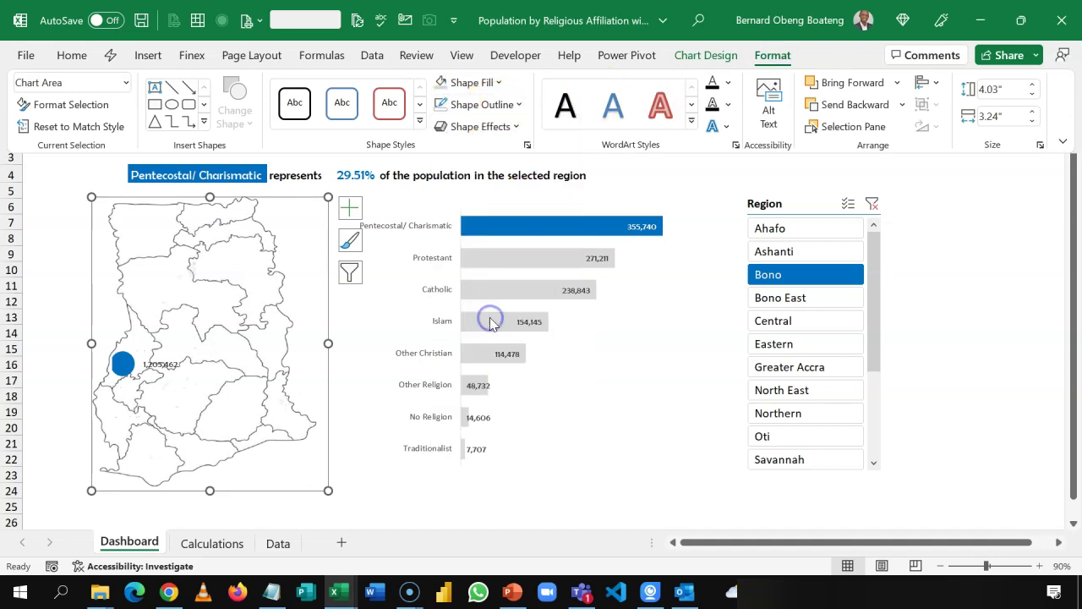
{"action": "left_click", "coordinate": [38, 254]}
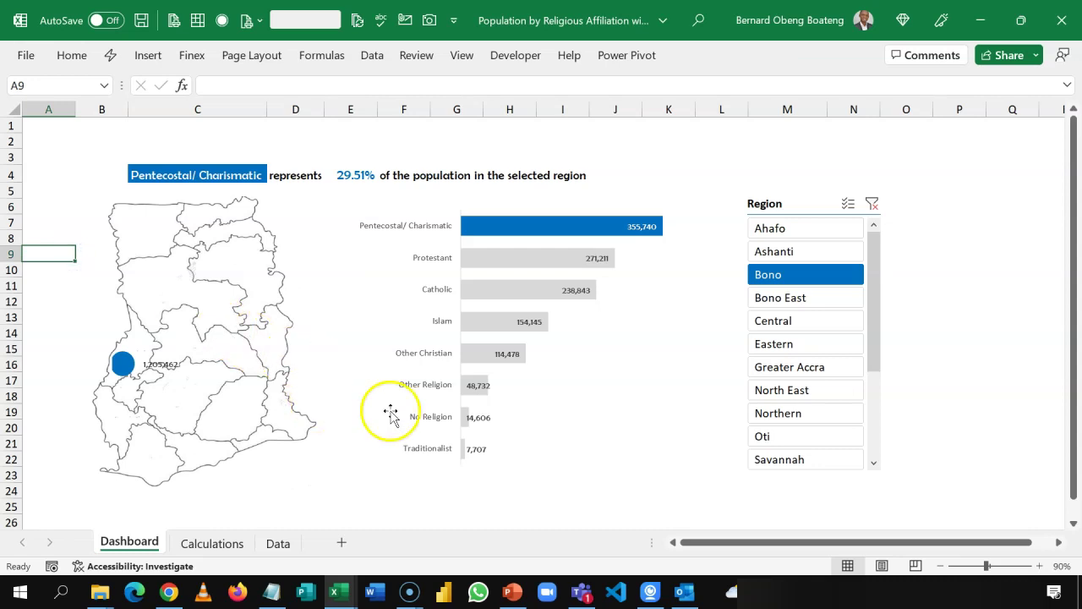
Test the Region slicer by switching through Ahafo and Ashanti, and leave Central selected.
{"action": "left_click", "coordinate": [826, 328]}
{"action": "left_click", "coordinate": [817, 272]}
{"action": "left_click", "coordinate": [809, 234]}
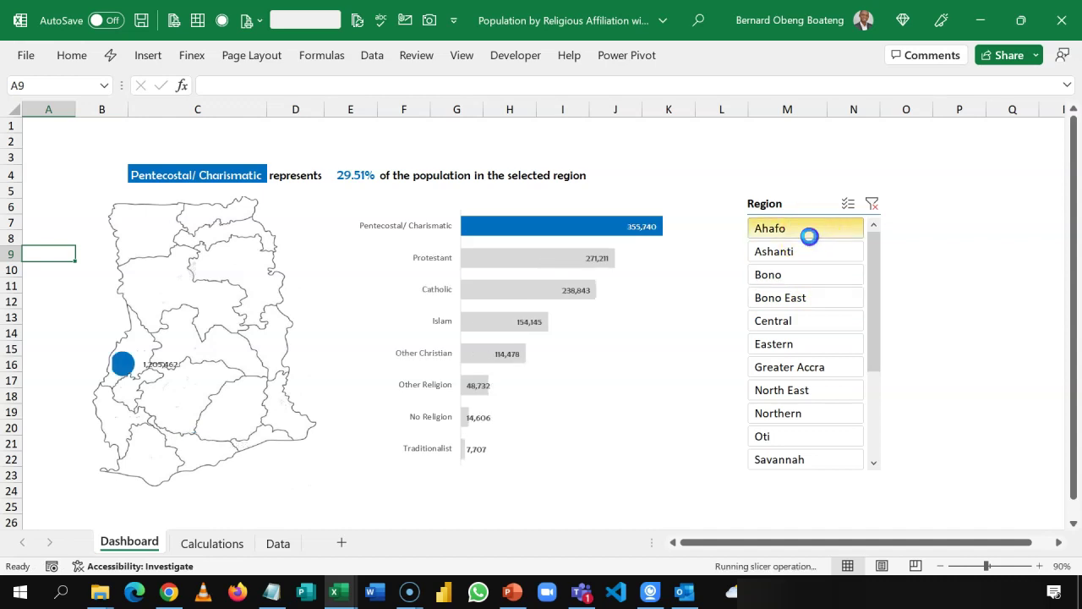
{"action": "left_click", "coordinate": [808, 253]}
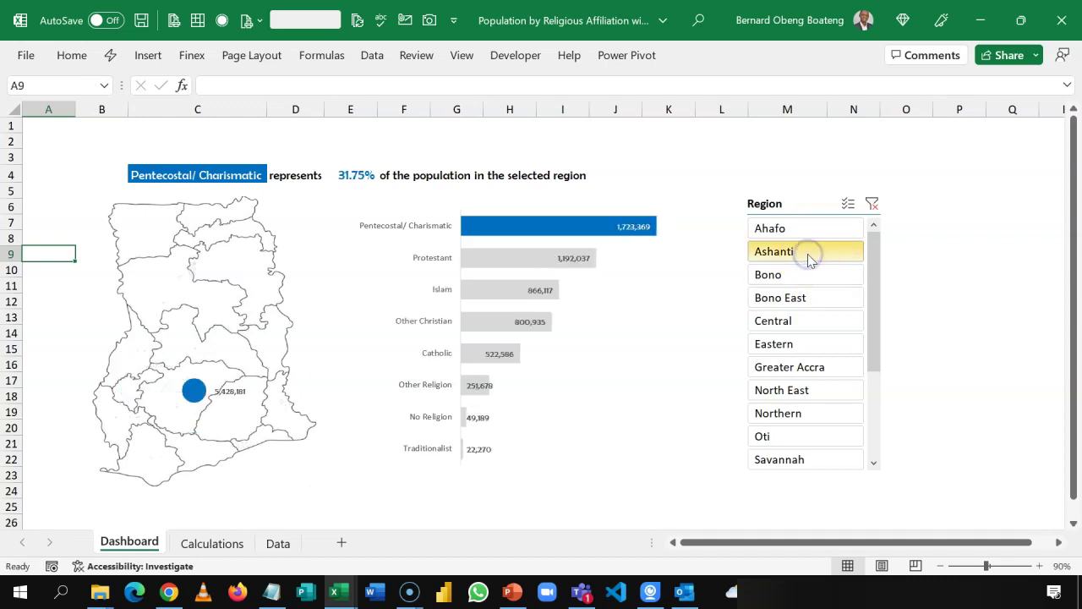
{"action": "left_click", "coordinate": [804, 322]}
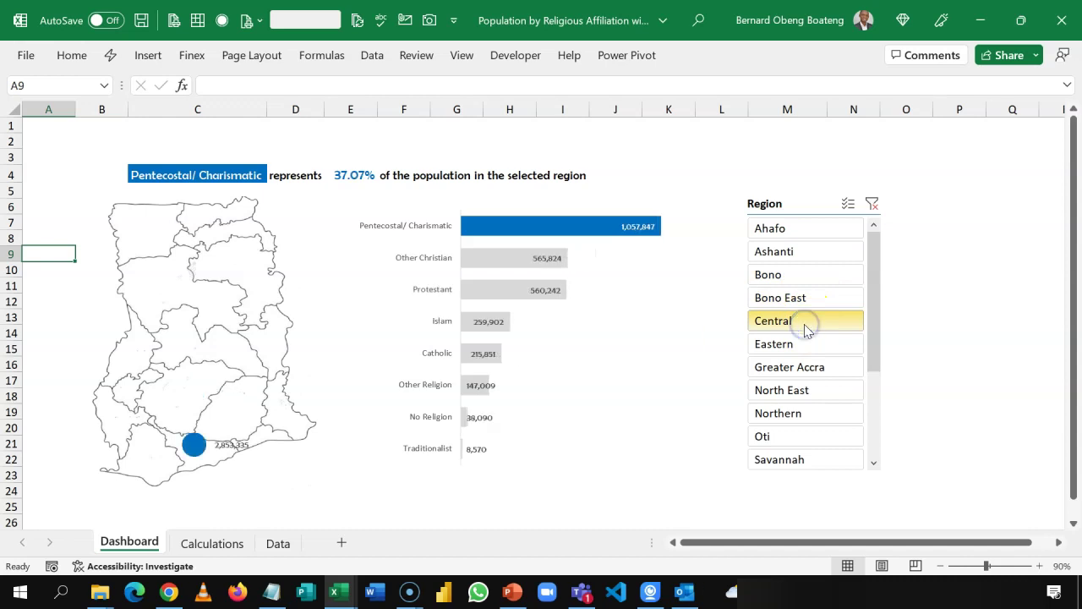
Insert a blank sheet row at row 2, above the sentence.
{"action": "left_click", "coordinate": [170, 147]}
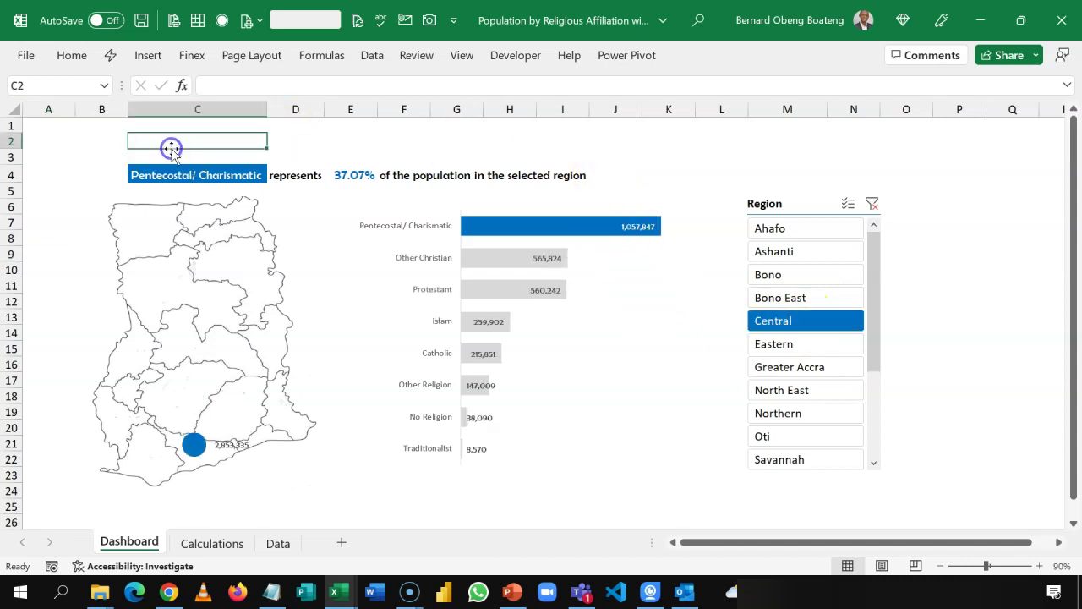
{"action": "key", "text": "alt+h"}
{"action": "key", "text": "i"}
{"action": "key", "text": "r"}
Enter the dashboard title "Analyzing Ghana's Population by Region and Religion" in cell C3.
{"action": "left_click", "coordinate": [172, 150]}
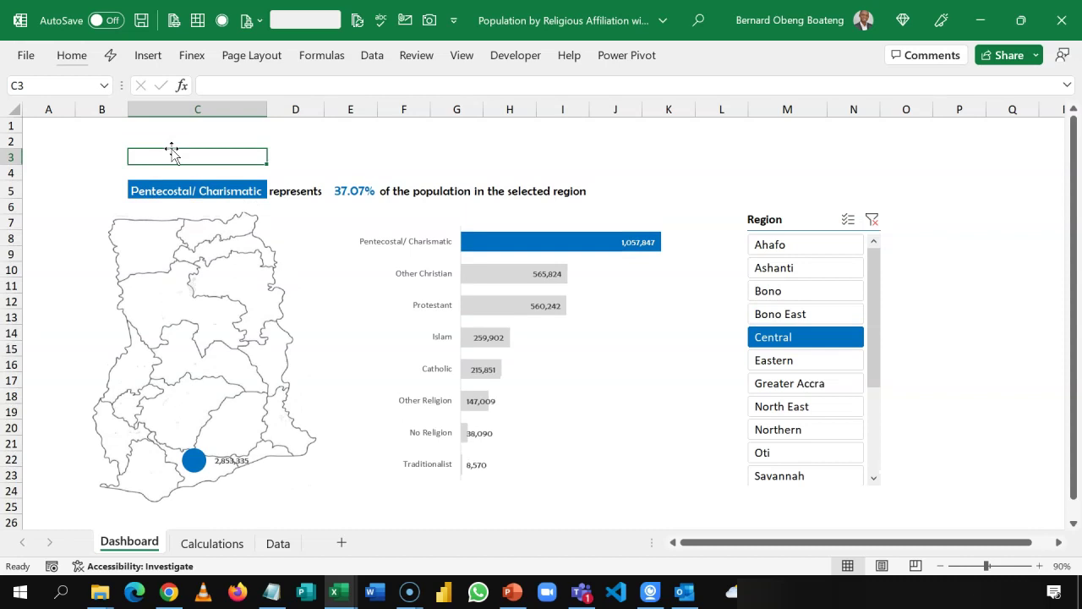
{"action": "type", "text": "Analyzing Ghana's Population by"}
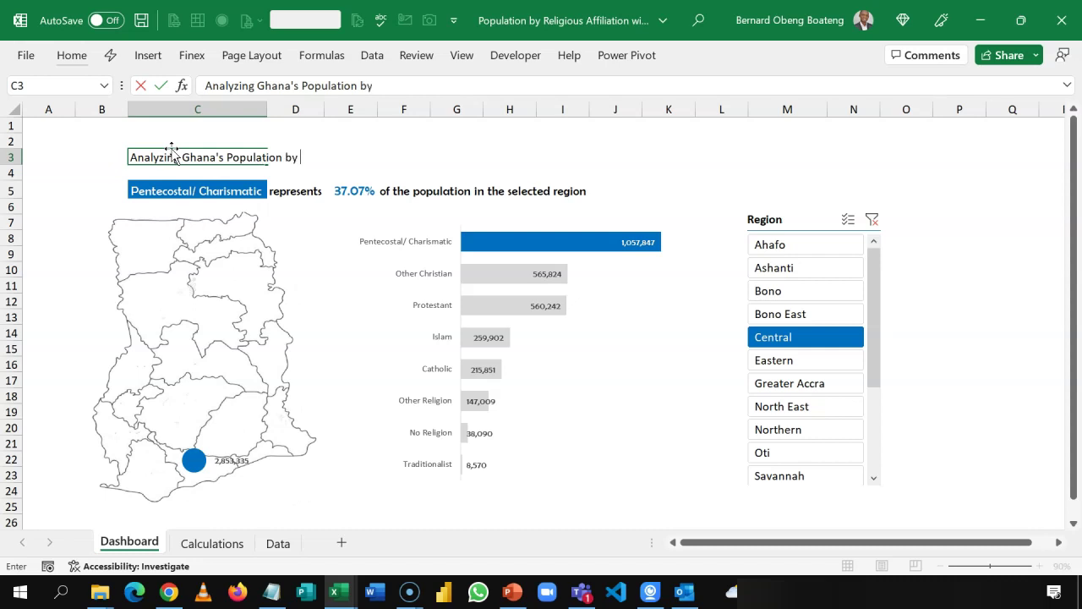
{"action": "type", "text": "e"}
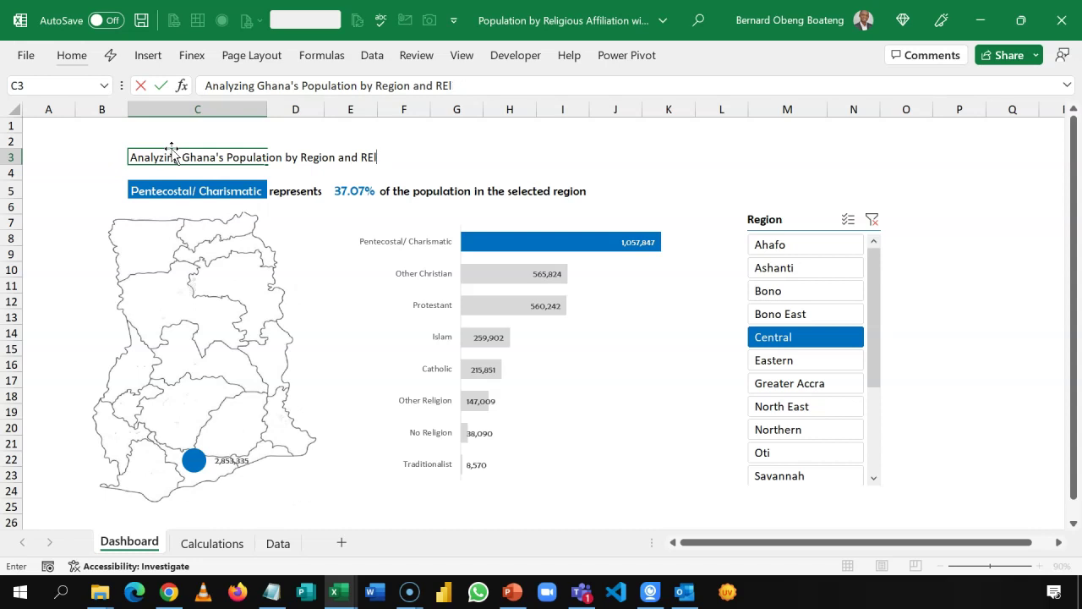
{"action": "type", "text": "gion and Rel"}
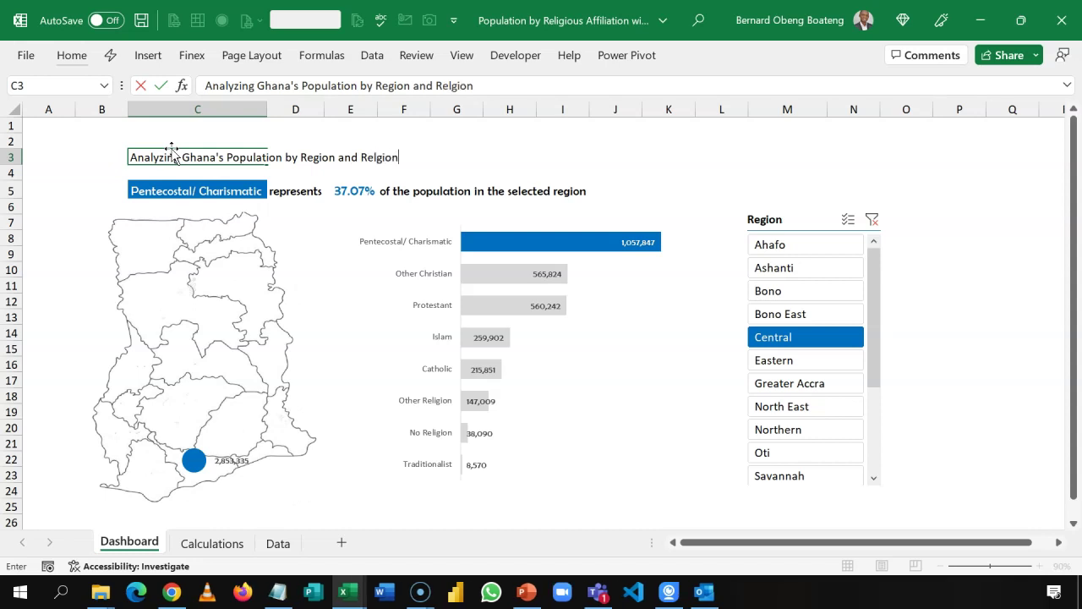
{"action": "type", "text": "igion"}
{"action": "key", "text": "Return"}
Format the title in C3 as size 18 Berlin Sans FB without bold.
{"action": "left_click", "coordinate": [164, 151]}
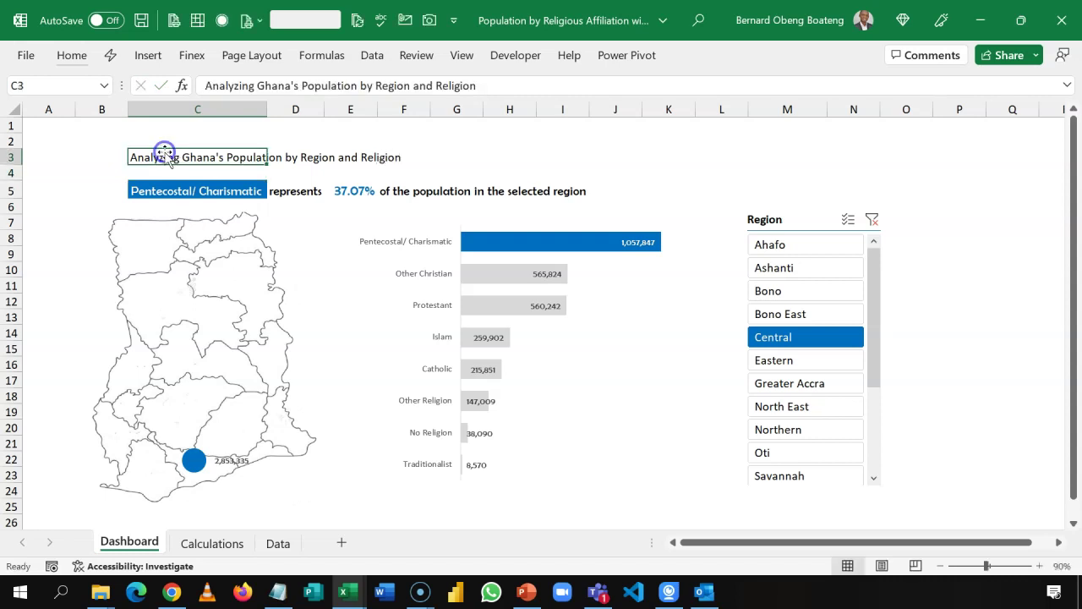
{"action": "left_click", "coordinate": [77, 54]}
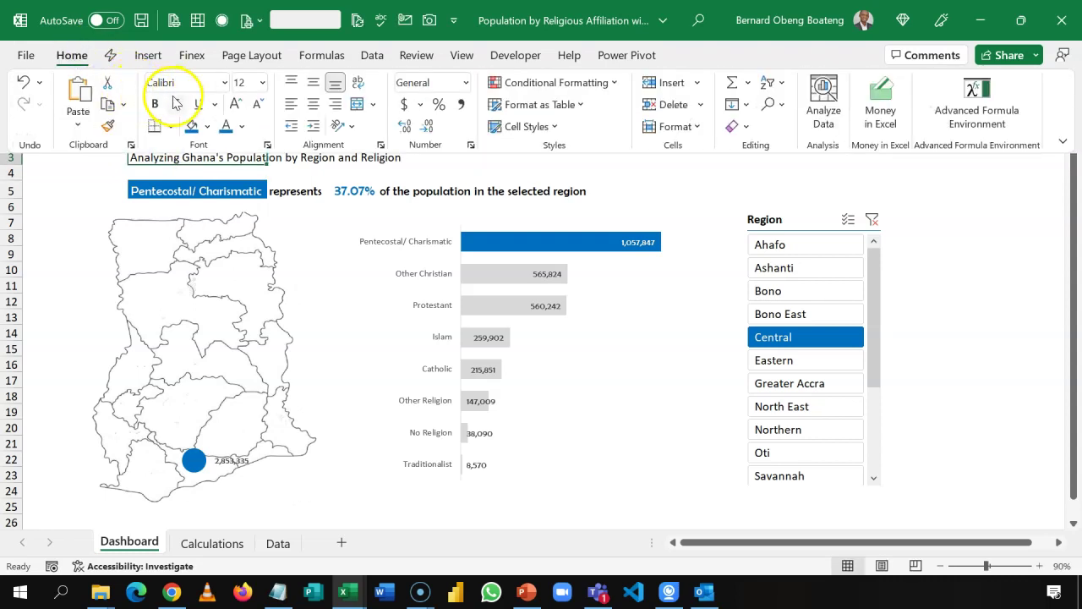
{"action": "left_click", "coordinate": [235, 103]}
{"action": "left_click", "coordinate": [234, 102]}
{"action": "left_click", "coordinate": [234, 103]}
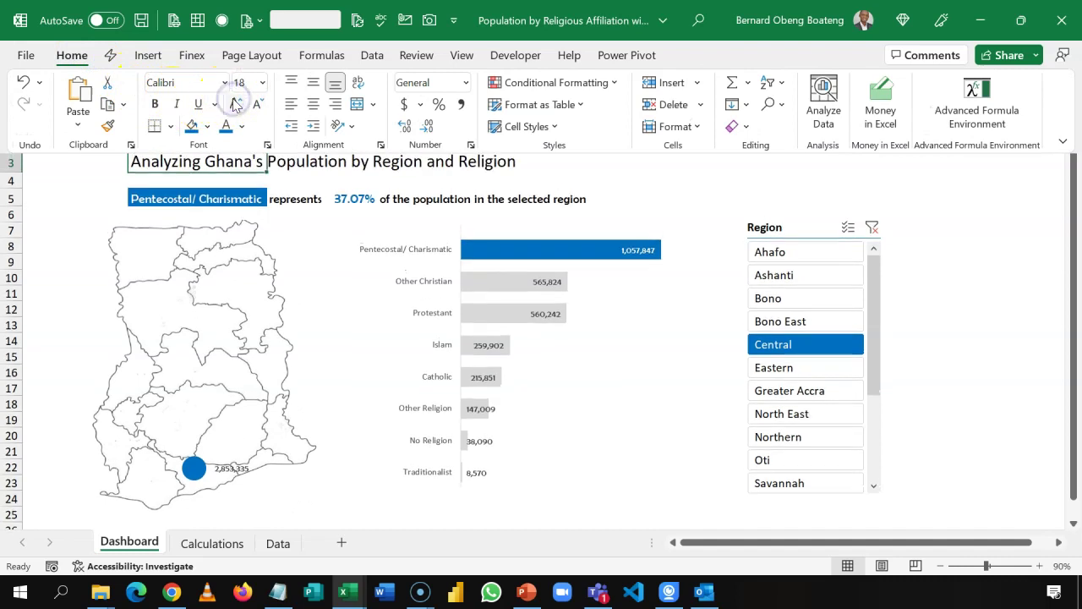
{"action": "left_click", "coordinate": [196, 80]}
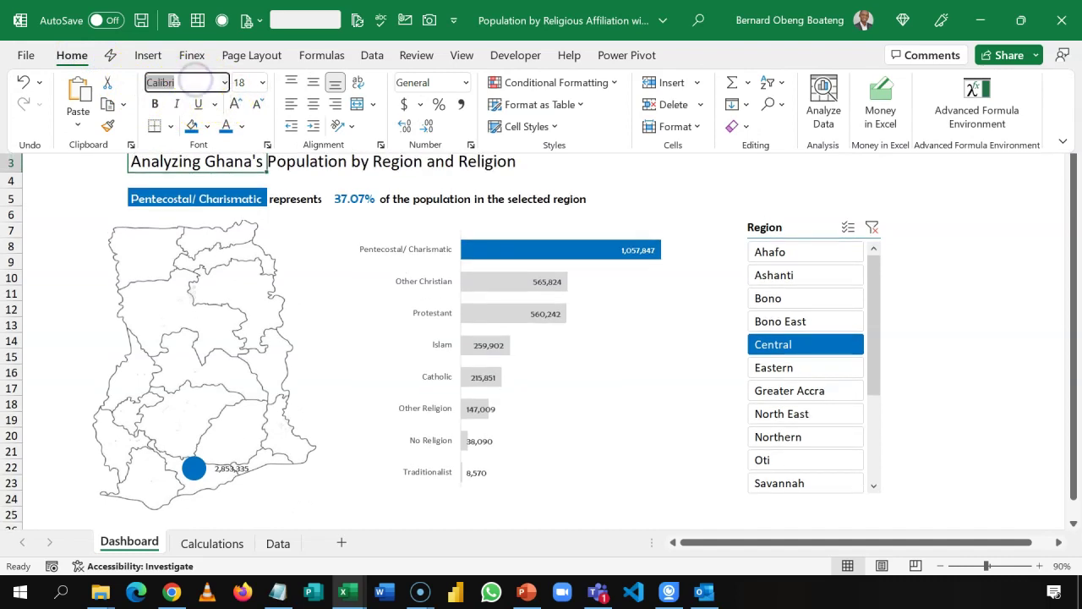
{"action": "type", "text": "Berlin Sans FB"}
{"action": "key", "text": "Return"}
{"action": "left_click", "coordinate": [156, 103]}
{"action": "left_click", "coordinate": [155, 104]}
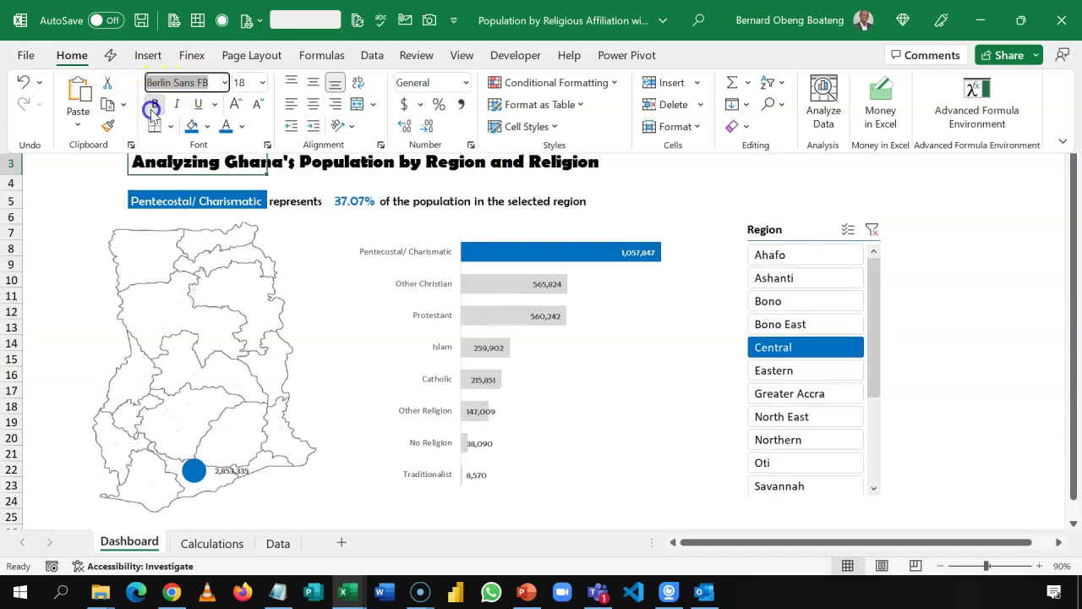
{"action": "left_click", "coordinate": [55, 185]}
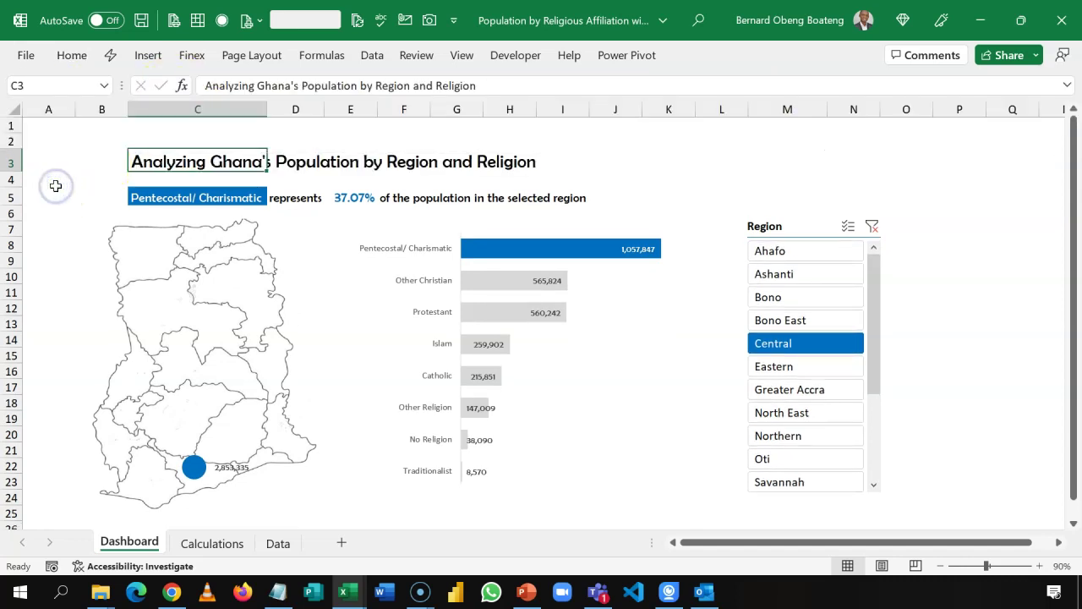
Add a bottom border under the title across C3:N3.
{"action": "key", "text": "shift+Right"}
{"action": "key", "text": "shift+Right"}
{"action": "key", "text": "shift+Right"}
{"action": "key", "text": "shift+Right"}
{"action": "key", "text": "shift+Right"}
{"action": "key", "text": "shift+Right"}
{"action": "key", "text": "shift+Right"}
{"action": "key", "text": "shift+Right"}
{"action": "key", "text": "shift+Right"}
{"action": "key", "text": "shift+Right"}
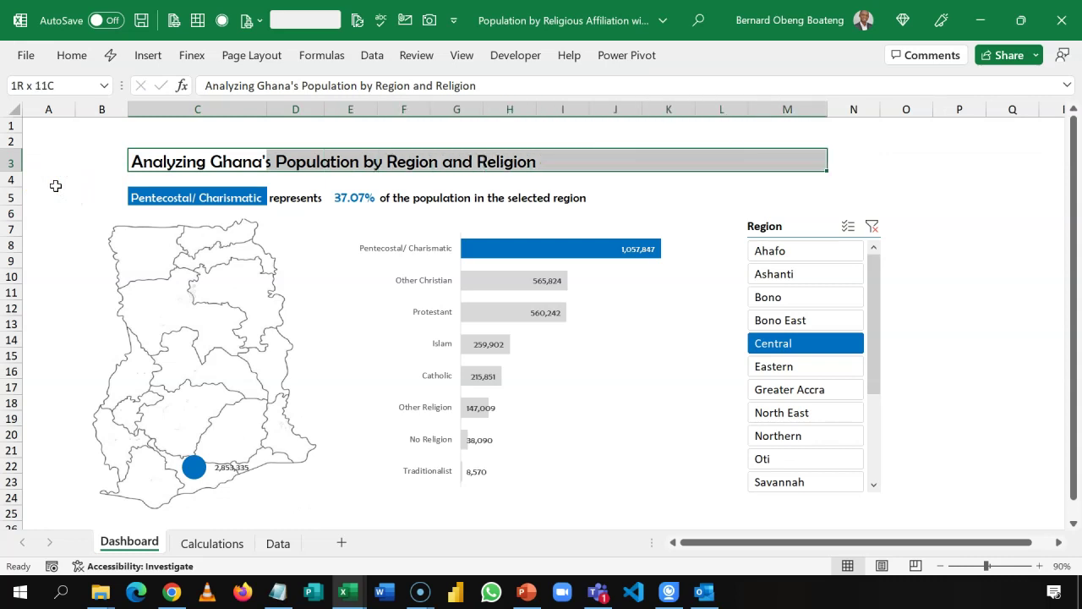
{"action": "key", "text": "shift+Right"}
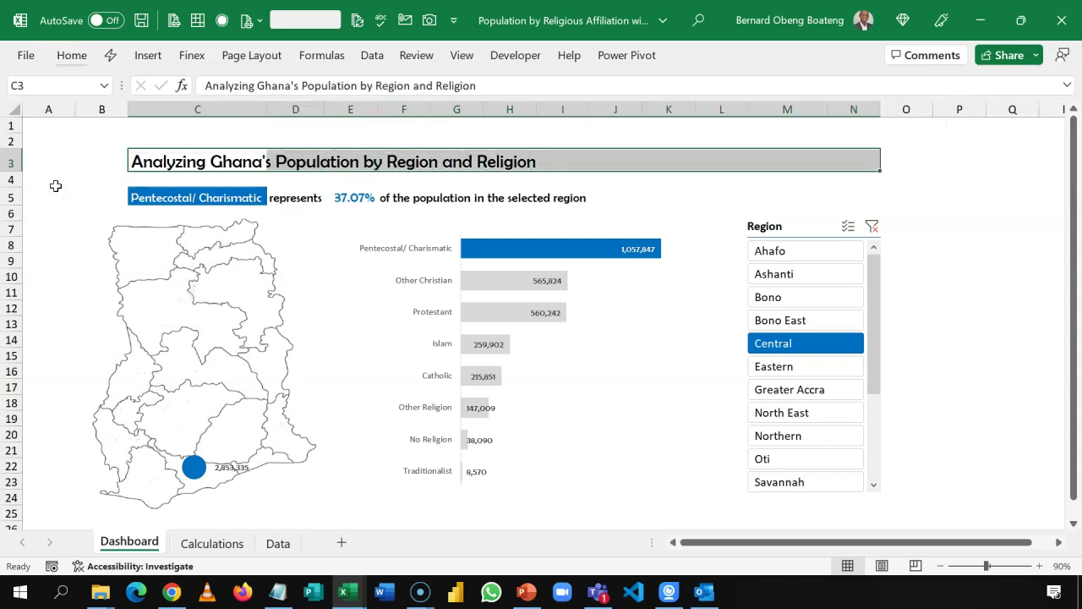
Review the dashboard layout down to its last rows and return to cell A1.
{"action": "key", "text": "Home"}
{"action": "key", "text": "Down"}
{"action": "key", "text": "Down"}
{"action": "key", "text": "Down"}
{"action": "key", "text": "Down"}
{"action": "key", "text": "Down"}
{"action": "key", "text": "Down"}
{"action": "key", "text": "Down"}
{"action": "key", "text": "Down"}
{"action": "key", "text": "Down"}
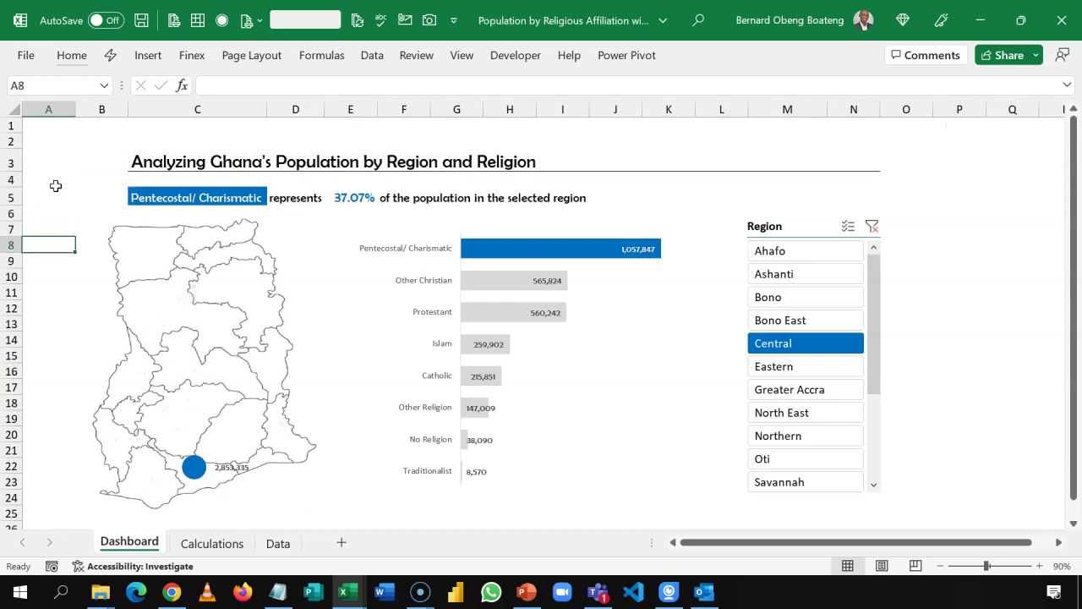
{"action": "key", "text": "Down"}
{"action": "key", "text": "Down"}
{"action": "key", "text": "Down"}
{"action": "key", "text": "Down"}
{"action": "key", "text": "Down"}
{"action": "key", "text": "Down"}
{"action": "key", "text": "Down"}
{"action": "key", "text": "Down"}
{"action": "key", "text": "Down"}
{"action": "key", "text": "Down"}
{"action": "key", "text": "Down"}
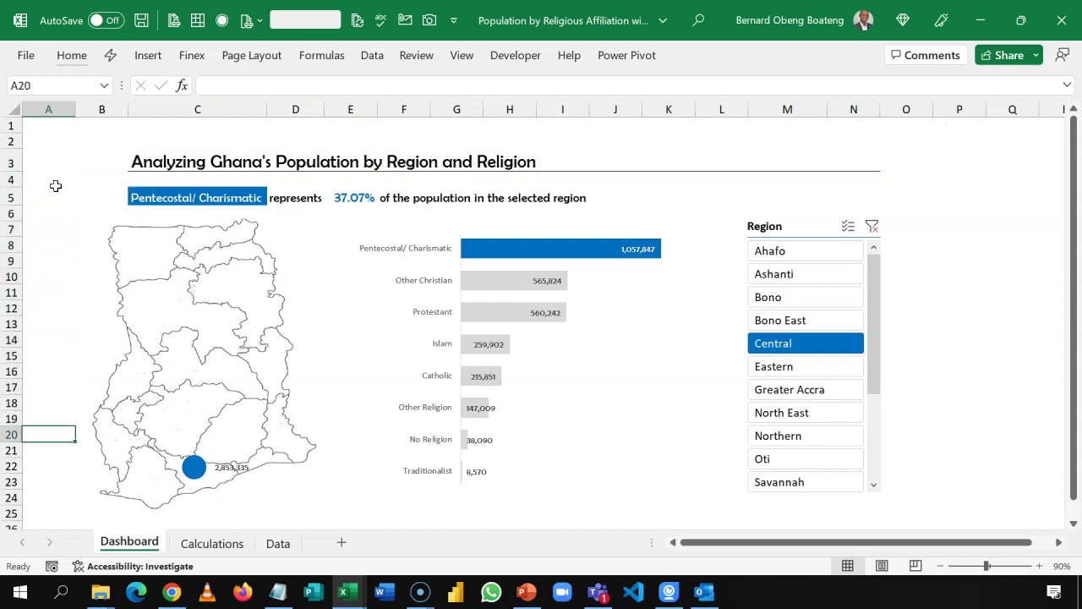
{"action": "key", "text": "Down"}
{"action": "key", "text": "Down"}
{"action": "key", "text": "Down"}
{"action": "key", "text": "Down"}
{"action": "key", "text": "Up"}
{"action": "key", "text": "Up"}
{"action": "key", "text": "Up"}
{"action": "key", "text": "Up"}
{"action": "key", "text": "Up"}
{"action": "key", "text": "Up"}
{"action": "key", "text": "Up"}
{"action": "key", "text": "Up"}
{"action": "key", "text": "Up"}
{"action": "key", "text": "Up"}
{"action": "key", "text": "Up"}
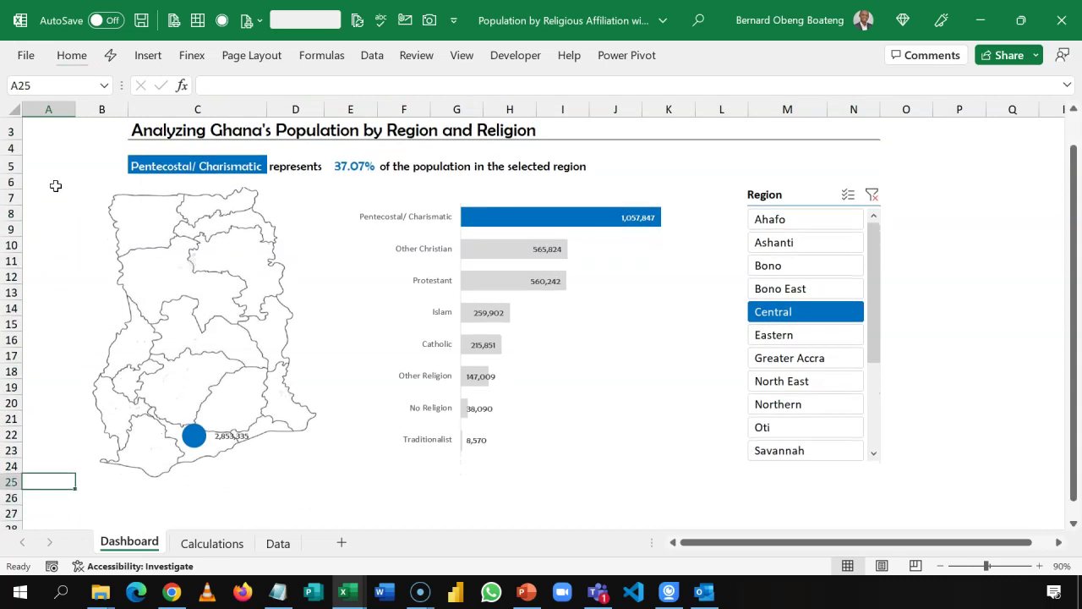
{"action": "key", "text": "Up"}
{"action": "key", "text": "Up"}
{"action": "key", "text": "Up"}
{"action": "key", "text": "Up"}
{"action": "key", "text": "Up"}
{"action": "key", "text": "Up"}
{"action": "key", "text": "Up"}
{"action": "key", "text": "Up"}
{"action": "key", "text": "Up"}
{"action": "key", "text": "Up"}
{"action": "key", "text": "Up"}
{"action": "key", "text": "Up"}
{"action": "key", "text": "Up"}
{"action": "key", "text": "Up"}
{"action": "key", "text": "Up"}
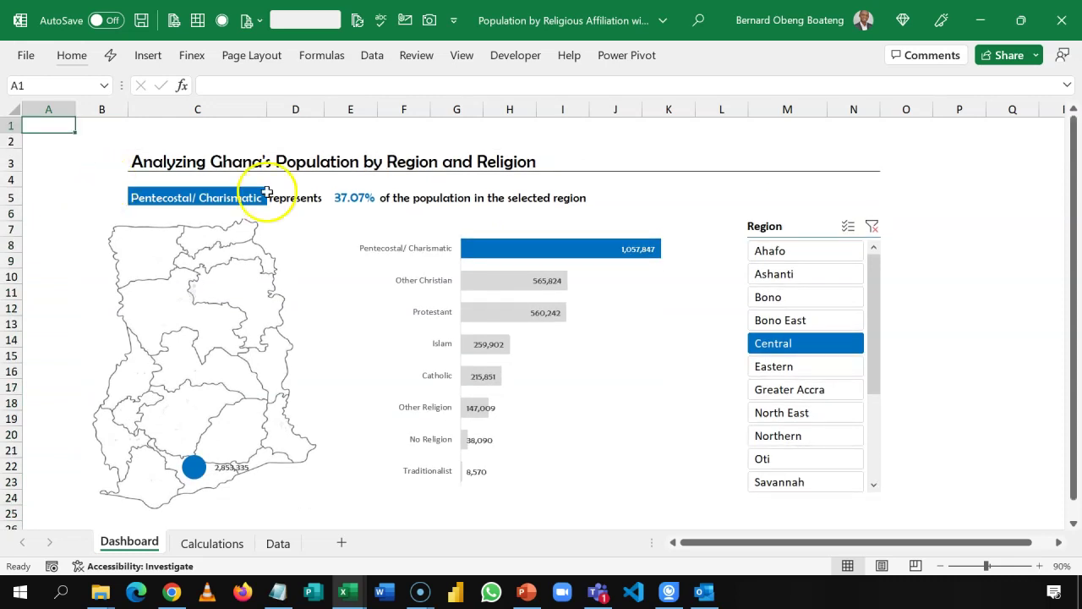
Choose Protestant as the religion in C5 with the Region slicer set to Ashanti, and switch the slicer to Bono East.
{"action": "left_click", "coordinate": [773, 275]}
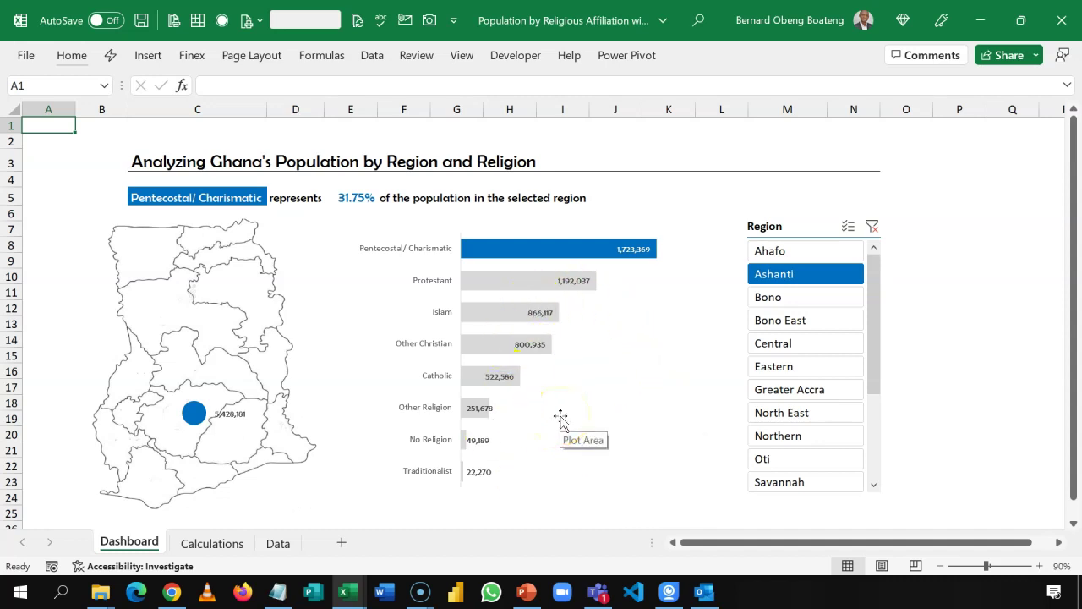
{"action": "left_click", "coordinate": [16, 198]}
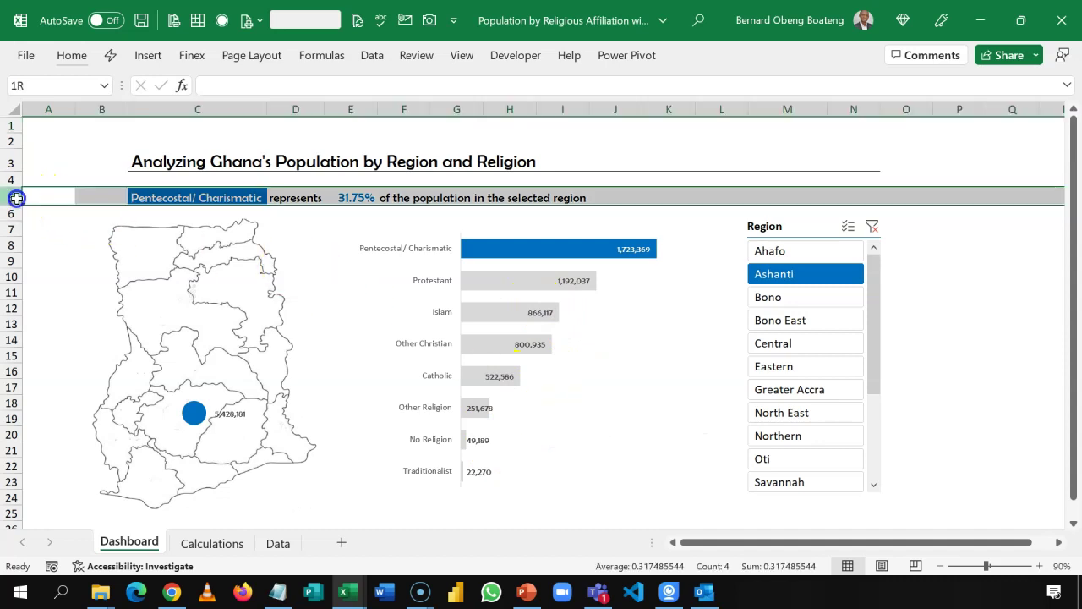
{"action": "left_click", "coordinate": [160, 197]}
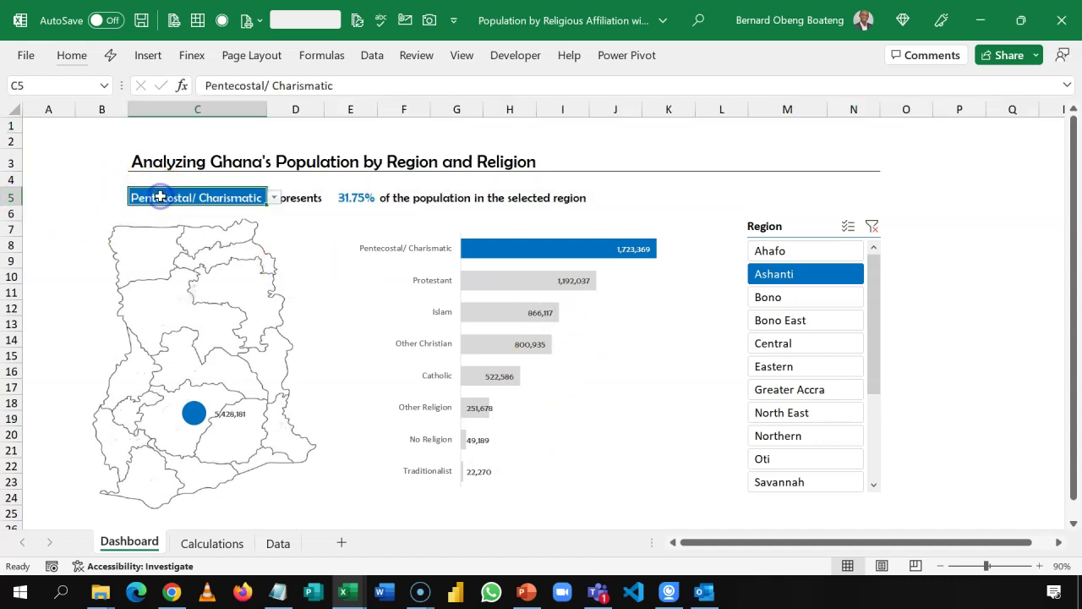
{"action": "left_click", "coordinate": [274, 198]}
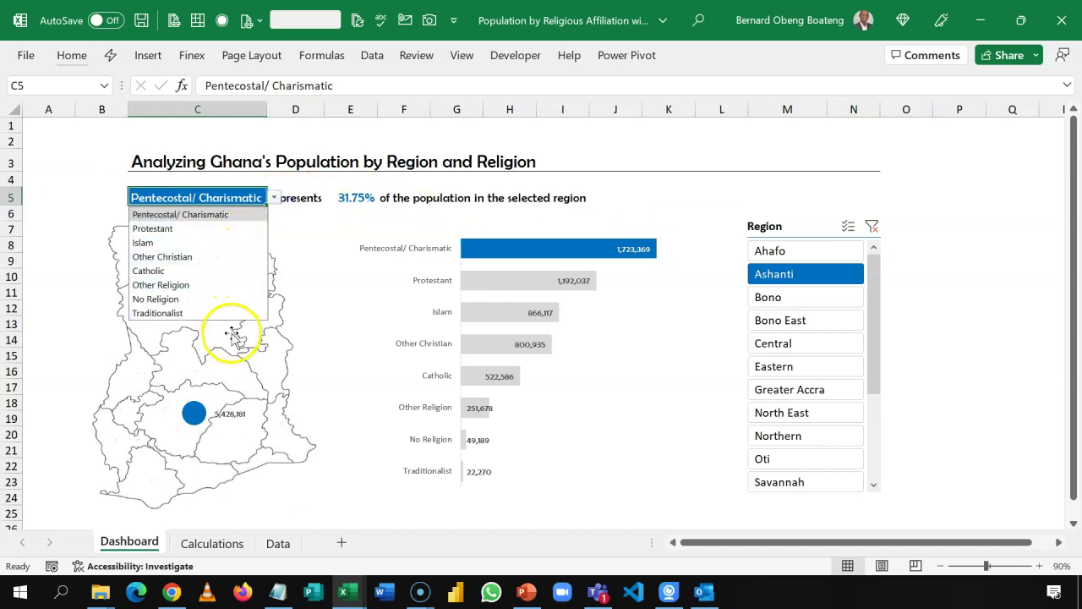
{"action": "left_click", "coordinate": [218, 229]}
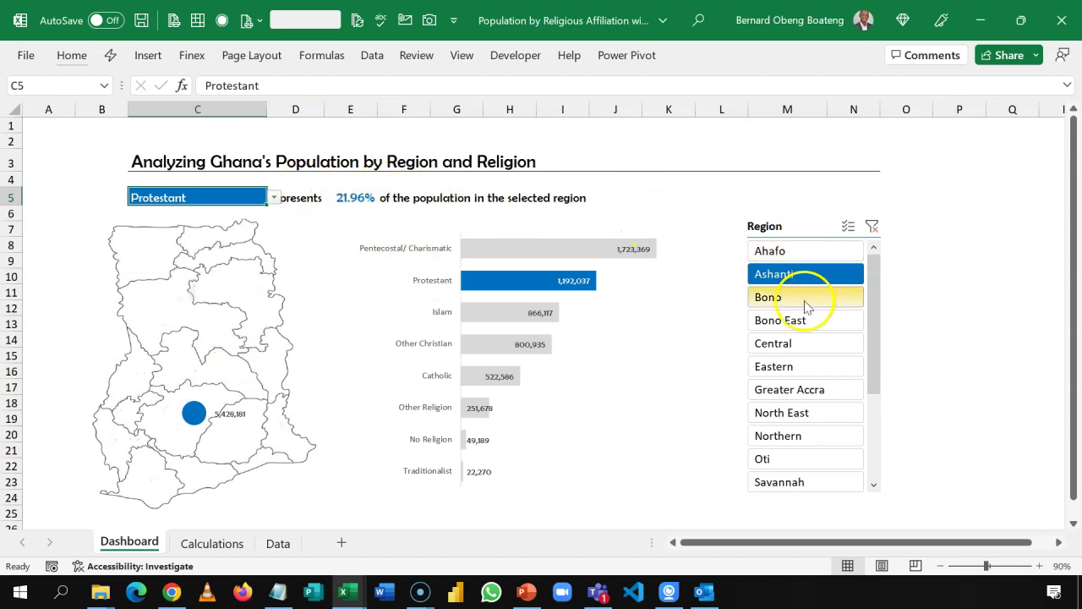
{"action": "left_click", "coordinate": [804, 322]}
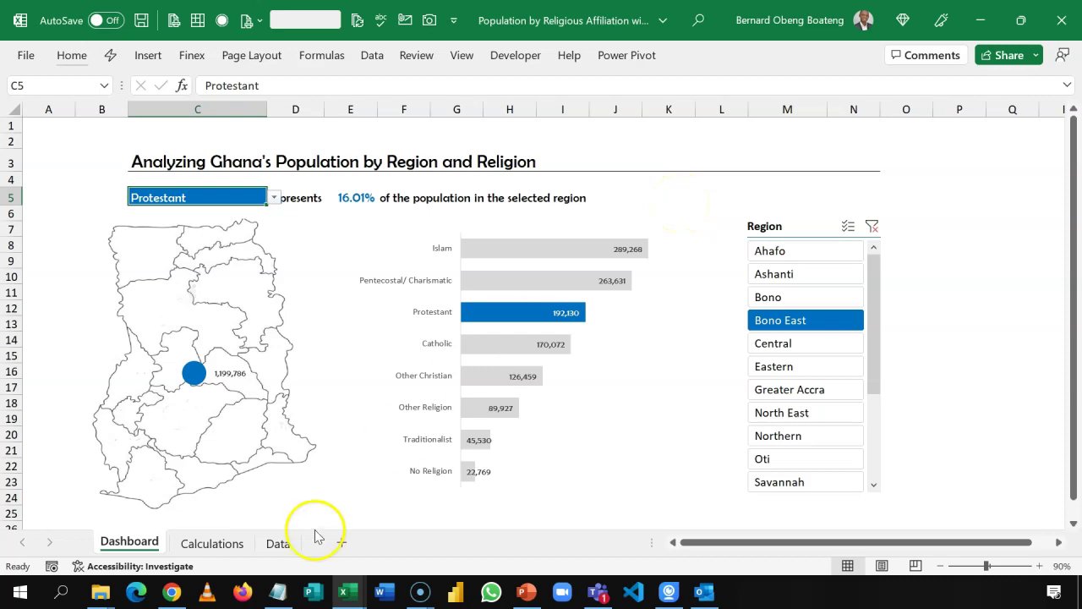
Examine the both-sexes and male sections in column A of the Data sheet down to row 23 and return to A1.
{"action": "left_click", "coordinate": [278, 543]}
{"action": "key", "text": "Up"}
{"action": "key", "text": "Up"}
{"action": "key", "text": "Up"}
{"action": "key", "text": "Down"}
{"action": "key", "text": "Down"}
{"action": "key", "text": "Down"}
{"action": "key", "text": "Down"}
{"action": "key", "text": "Down"}
{"action": "key", "text": "Down"}
{"action": "key", "text": "Down"}
{"action": "key", "text": "Down"}
{"action": "key", "text": "Down"}
{"action": "key", "text": "Down"}
{"action": "key", "text": "Down"}
{"action": "key", "text": "Down"}
{"action": "key", "text": "Down"}
{"action": "key", "text": "Down"}
{"action": "key", "text": "Down"}
{"action": "key", "text": "Down"}
{"action": "key", "text": "Down"}
{"action": "key", "text": "Down"}
{"action": "key", "text": "Down"}
{"action": "key", "text": "Down"}
{"action": "key", "text": "Down"}
{"action": "key", "text": "Down"}
{"action": "key", "text": "Down"}
{"action": "key", "text": "Down"}
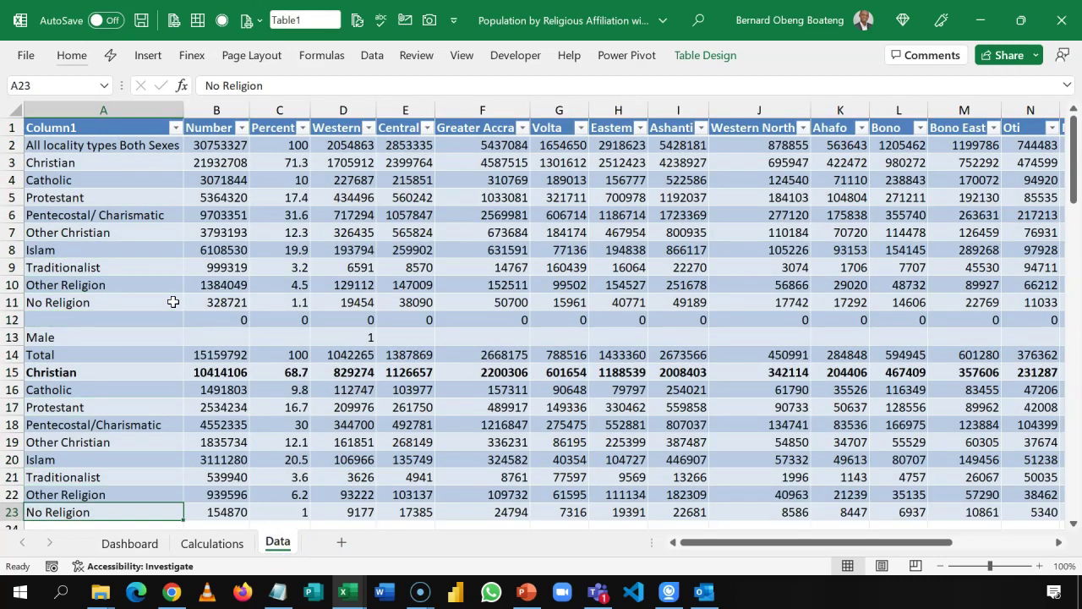
{"action": "key", "text": "Up"}
{"action": "key", "text": "Up"}
{"action": "key", "text": "Up"}
{"action": "key", "text": "Up"}
{"action": "key", "text": "Up"}
{"action": "key", "text": "Up"}
{"action": "key", "text": "Up"}
{"action": "key", "text": "Up"}
{"action": "key", "text": "Up"}
{"action": "key", "text": "Up"}
{"action": "key", "text": "Up"}
{"action": "key", "text": "Up"}
{"action": "key", "text": "Up"}
{"action": "key", "text": "Up"}
{"action": "key", "text": "Up"}
{"action": "key", "text": "Up"}
{"action": "key", "text": "Up"}
{"action": "key", "text": "Up"}
{"action": "key", "text": "Up"}
{"action": "key", "text": "Up"}
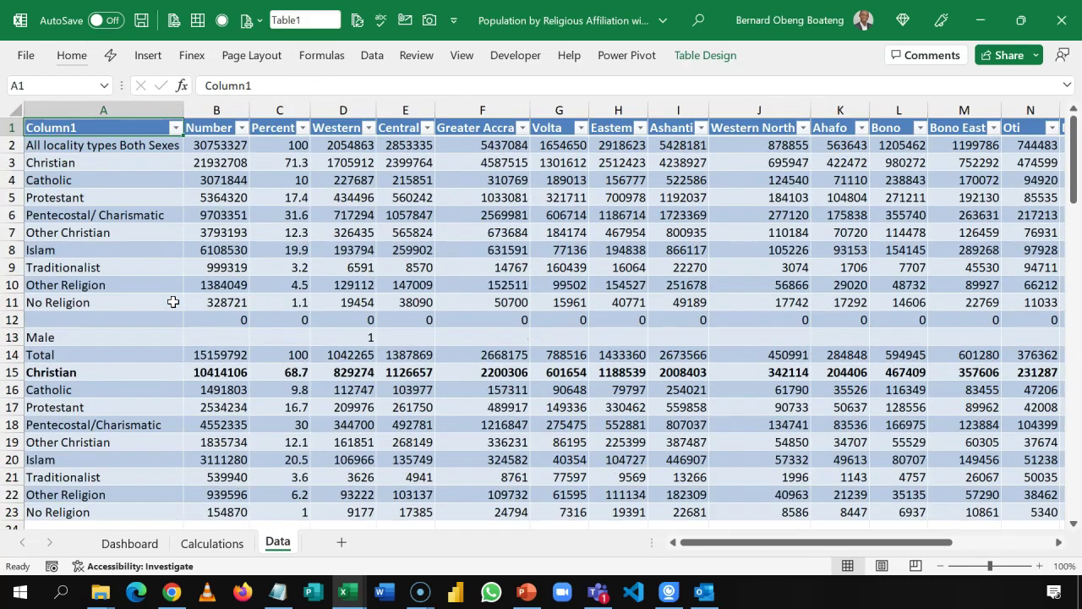
Select the both-sexes religion labels in A2:A11 of the Data sheet.
{"action": "key", "text": "Down"}
{"action": "key", "text": "shift+Down"}
{"action": "key", "text": "shift+Down"}
{"action": "key", "text": "shift+Down"}
{"action": "key", "text": "shift+Down"}
{"action": "key", "text": "shift+Down"}
{"action": "key", "text": "shift+Down"}
{"action": "key", "text": "shift+Down"}
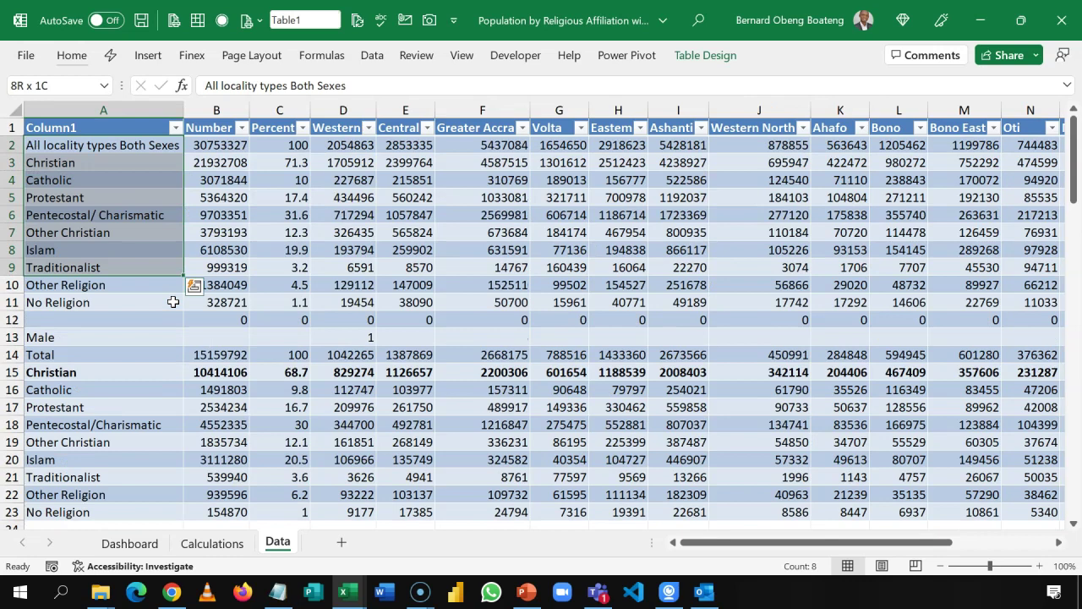
{"action": "key", "text": "shift+Down"}
{"action": "key", "text": "shift+Down"}
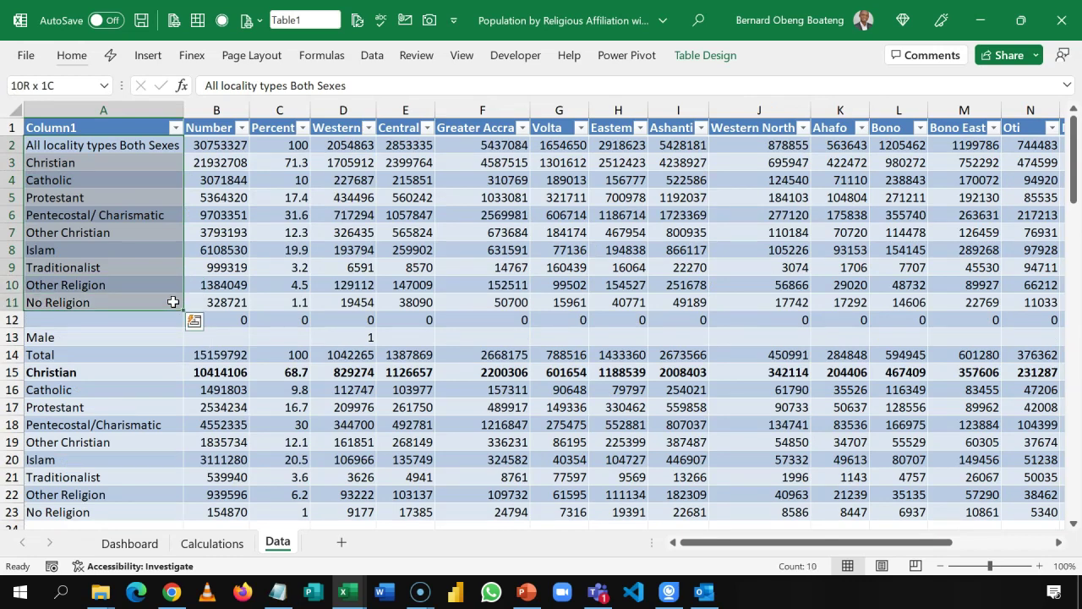
Examine the female and urban sections further down column A of the Data sheet, ending on cell A30.
{"action": "key", "text": "Down"}
{"action": "key", "text": "Down"}
{"action": "key", "text": "Down"}
{"action": "key", "text": "Down"}
{"action": "key", "text": "Down"}
{"action": "key", "text": "Down"}
{"action": "key", "text": "Down"}
{"action": "key", "text": "Down"}
{"action": "key", "text": "Down"}
{"action": "key", "text": "Down"}
{"action": "key", "text": "Down"}
{"action": "key", "text": "Down"}
{"action": "key", "text": "Down"}
{"action": "key", "text": "Down"}
{"action": "key", "text": "Down"}
{"action": "key", "text": "Down"}
{"action": "key", "text": "Down"}
{"action": "key", "text": "Down"}
{"action": "key", "text": "Down"}
{"action": "key", "text": "Down"}
{"action": "key", "text": "Down"}
{"action": "key", "text": "Down"}
{"action": "key", "text": "Down"}
{"action": "key", "text": "Down"}
{"action": "key", "text": "Down"}
{"action": "key", "text": "Down"}
{"action": "key", "text": "Down"}
{"action": "key", "text": "Down"}
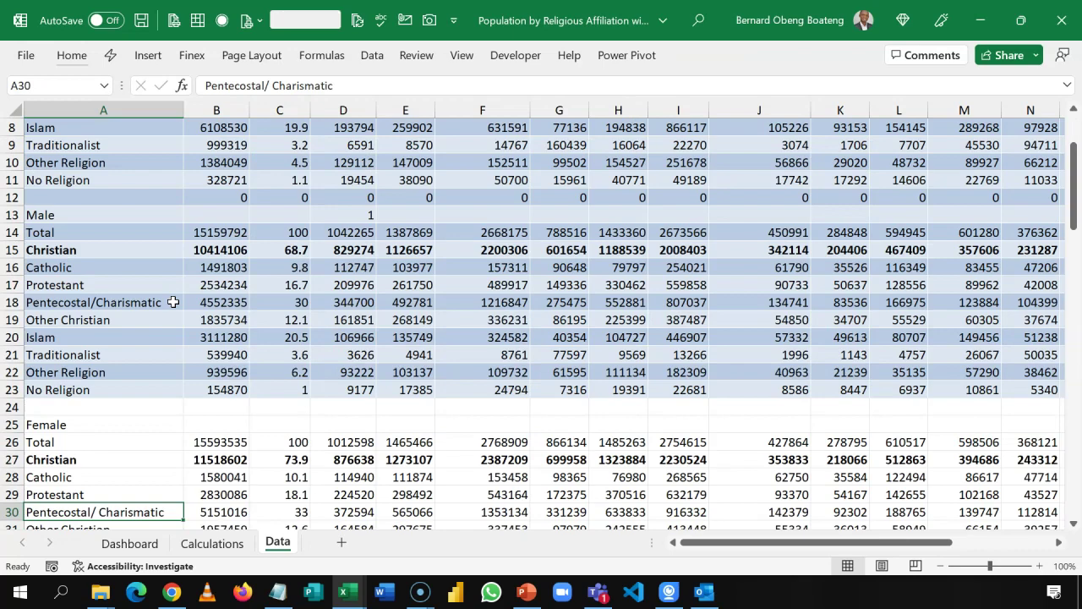
{"action": "key", "text": "Down"}
{"action": "key", "text": "Down"}
{"action": "key", "text": "Down"}
{"action": "key", "text": "Down"}
{"action": "key", "text": "Down"}
{"action": "key", "text": "Down"}
{"action": "key", "text": "Down"}
{"action": "key", "text": "Down"}
{"action": "key", "text": "Down"}
{"action": "key", "text": "Up"}
{"action": "key", "text": "Up"}
{"action": "key", "text": "Up"}
{"action": "key", "text": "Up"}
{"action": "key", "text": "Up"}
{"action": "key", "text": "Up"}
{"action": "key", "text": "Up"}
{"action": "key", "text": "Up"}
{"action": "key", "text": "Up"}
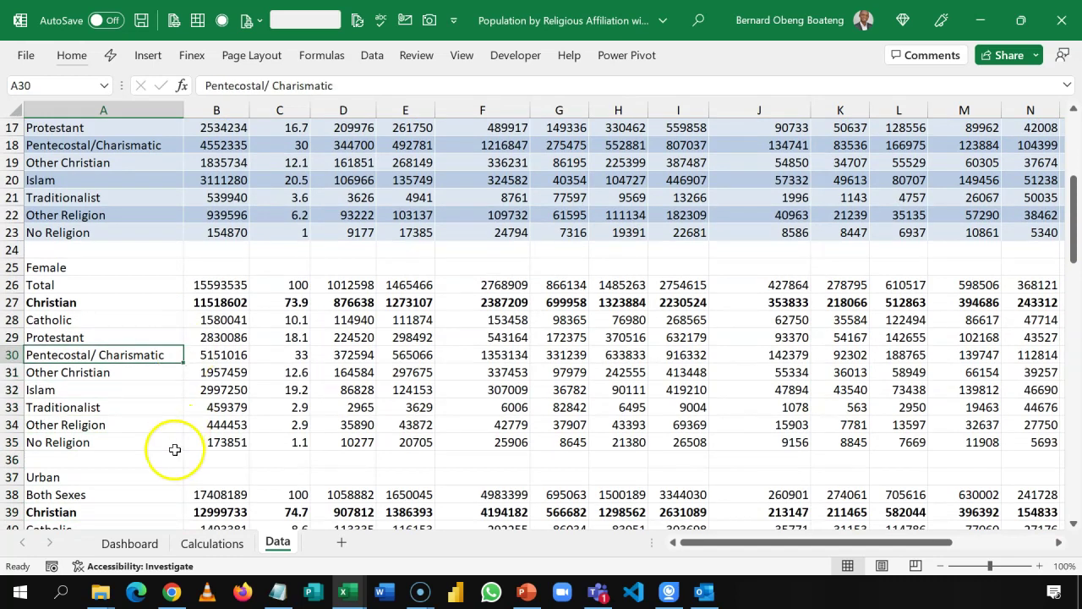
Return to the Dashboard sheet and select the empty cell N5.
{"action": "left_click", "coordinate": [147, 545]}
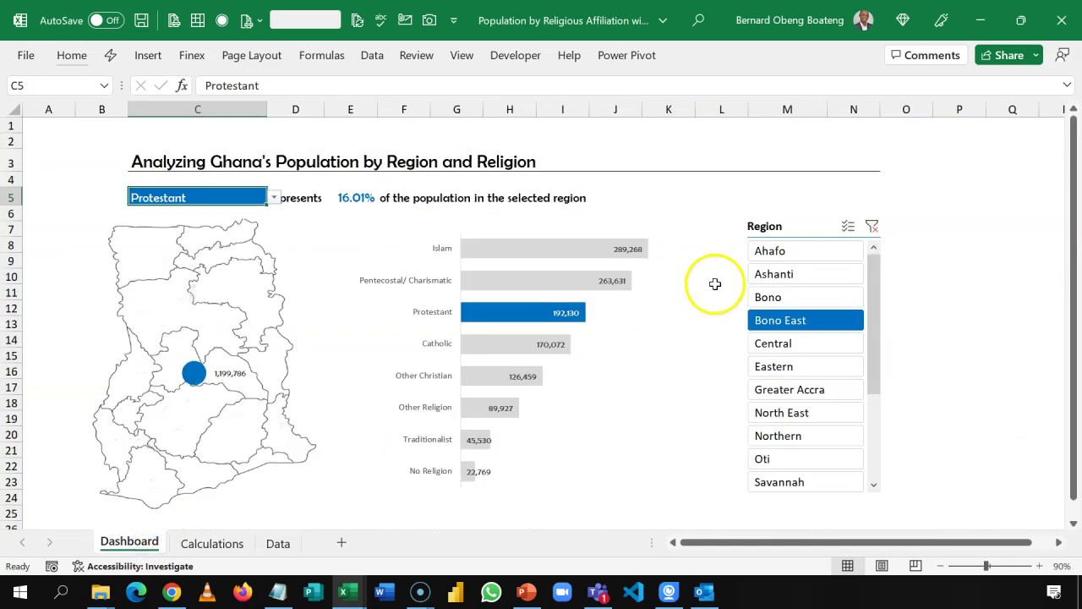
{"action": "left_click", "coordinate": [873, 193]}
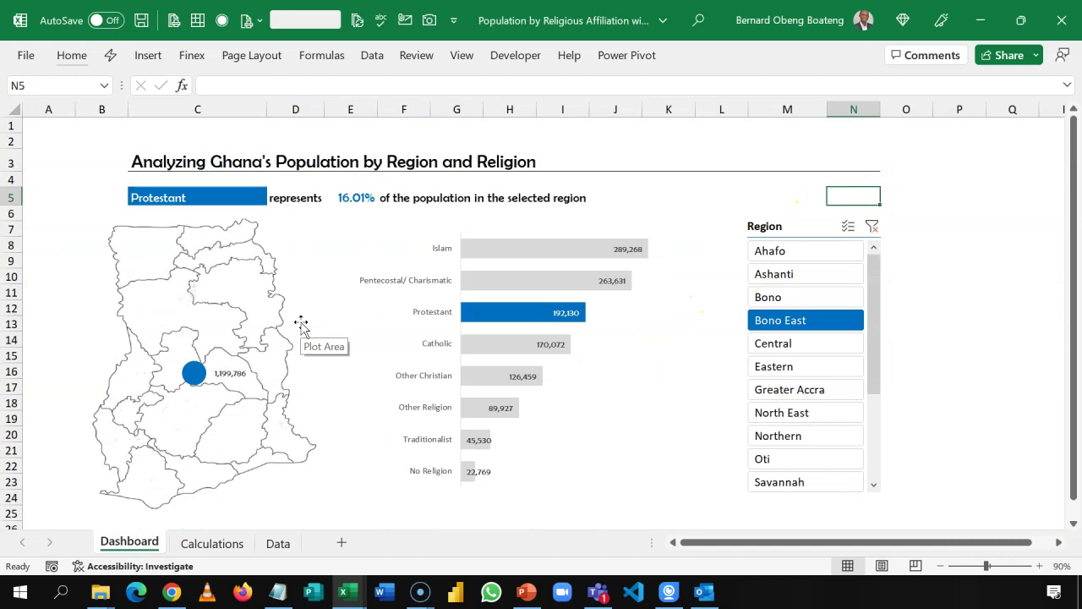